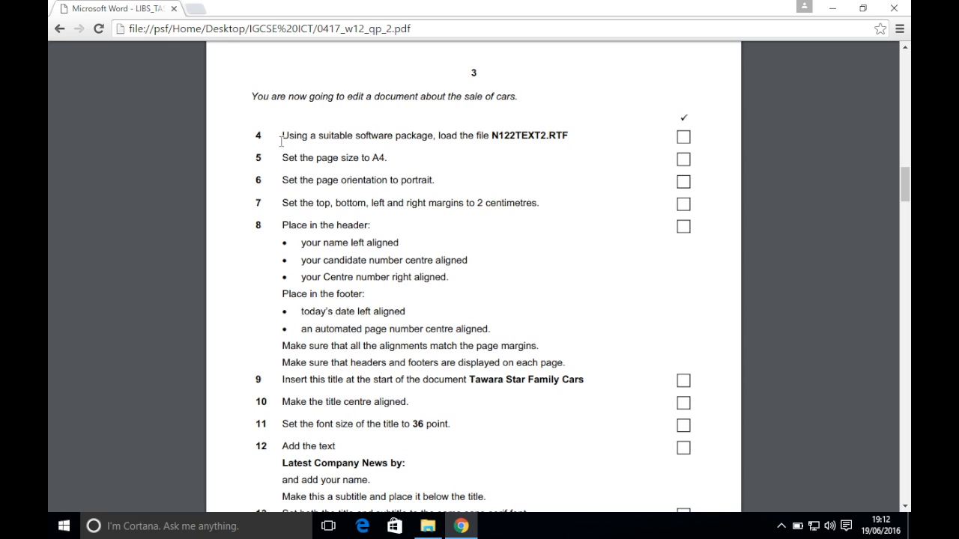
Open the N122text2 file from the IGCSE ICT folder window into Word
scroll(432, 175, "up", 8)
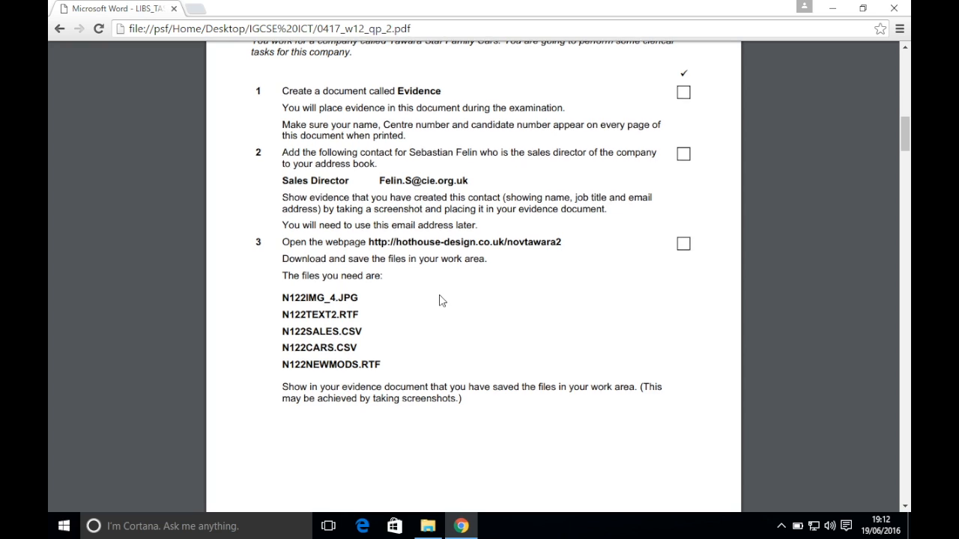
scroll(440, 301, "down", 6)
scroll(439, 300, "down", 1)
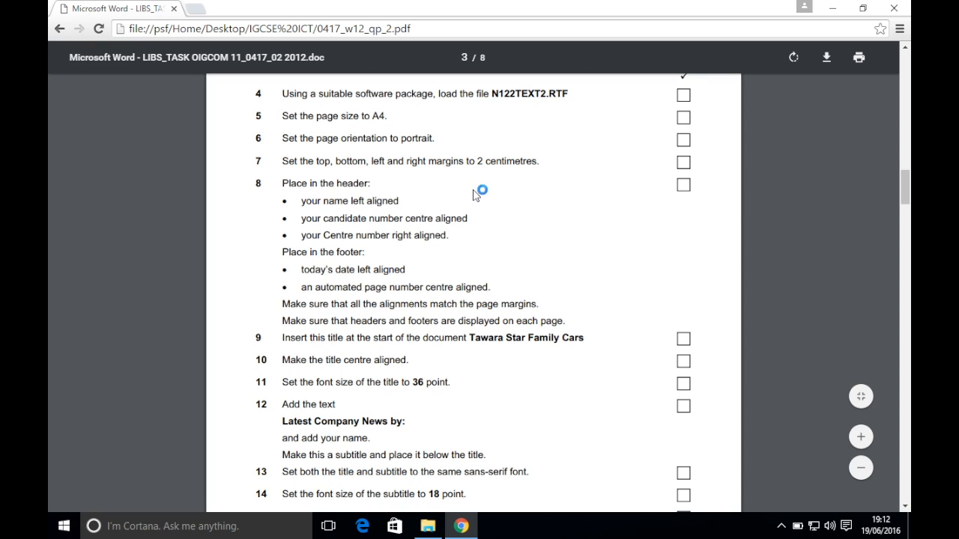
scroll(475, 193, "up", 2)
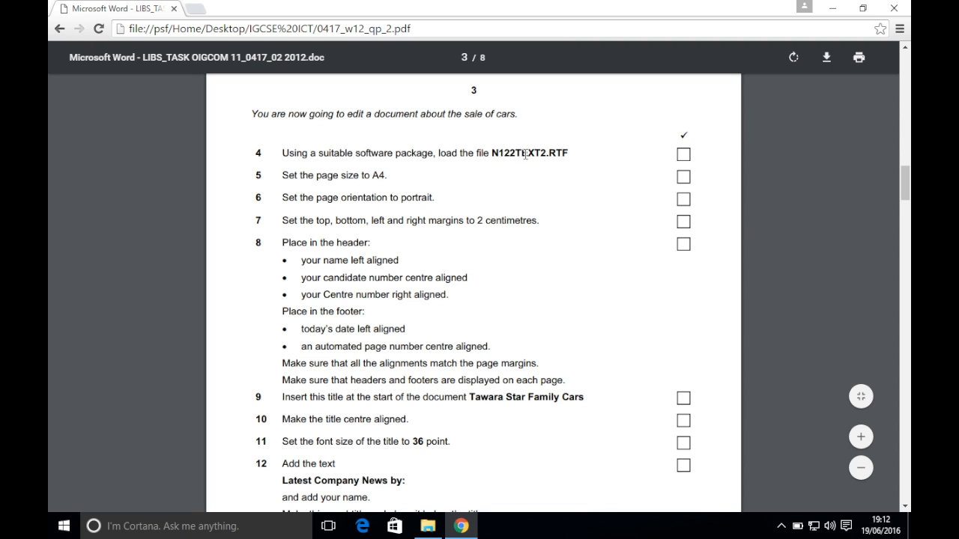
left_click(427, 526)
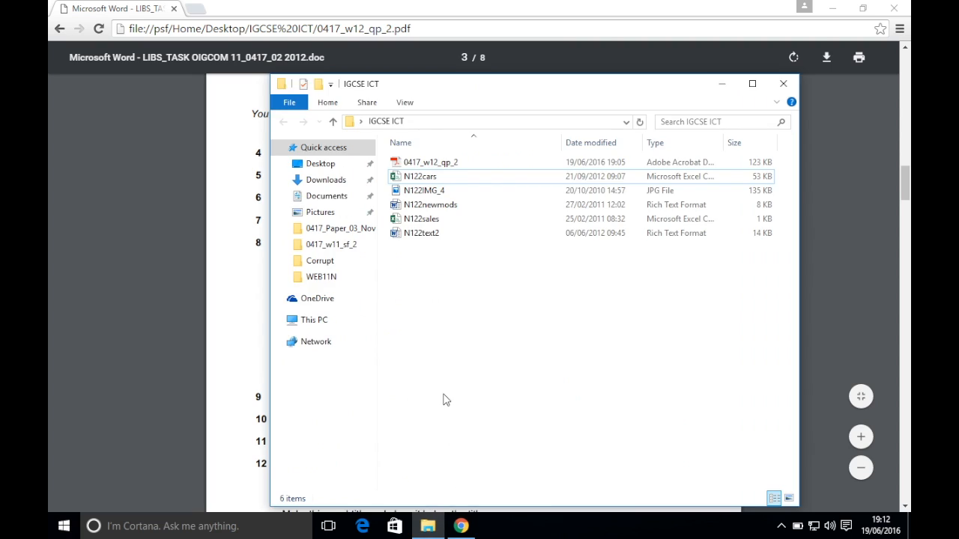
double_click(433, 237)
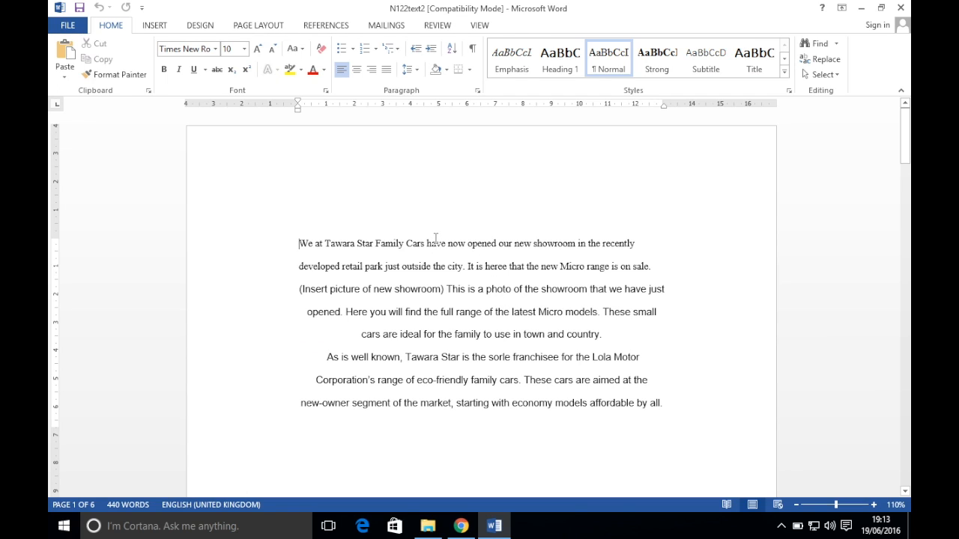
Save N122text2 with file type Word Document instead of Rich Text Format in the IGCSE ICT folder
left_click(74, 26)
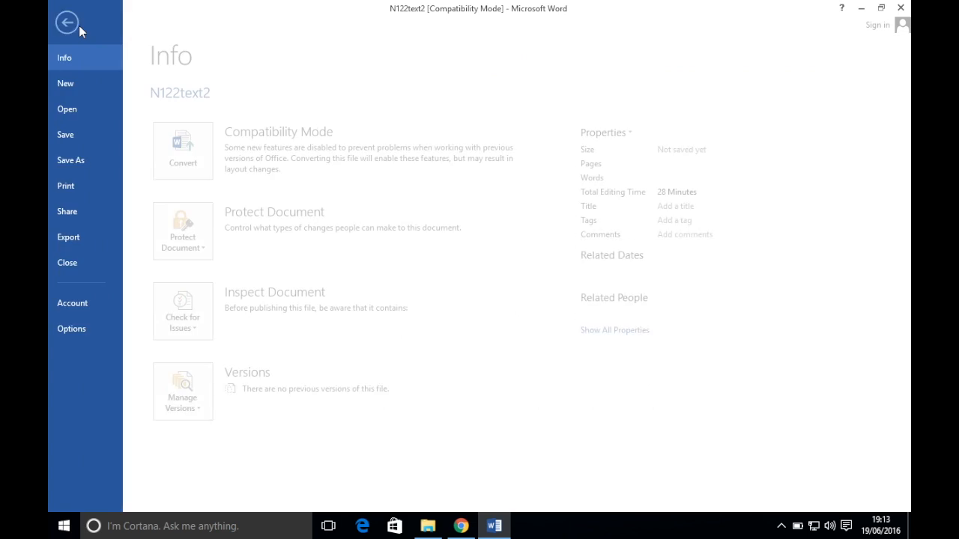
left_click(84, 160)
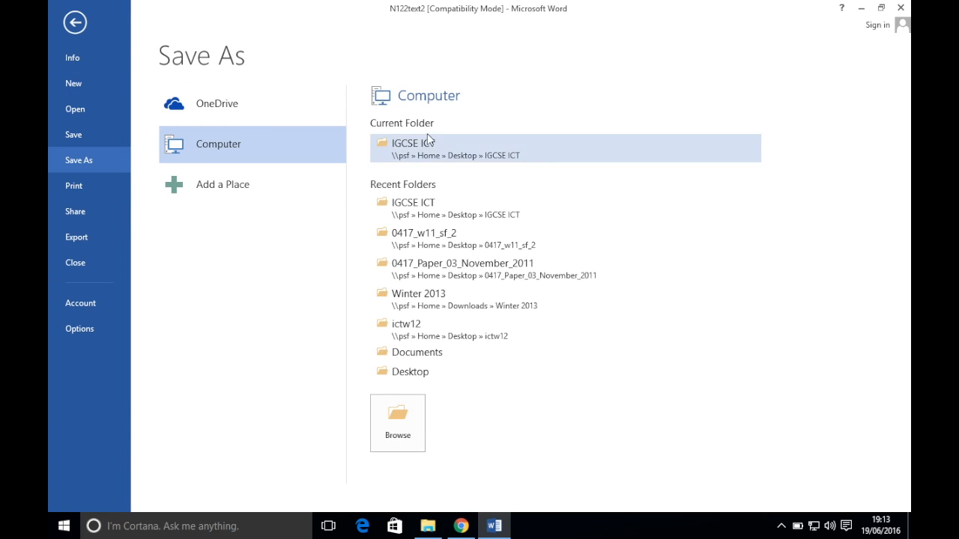
left_click(387, 424)
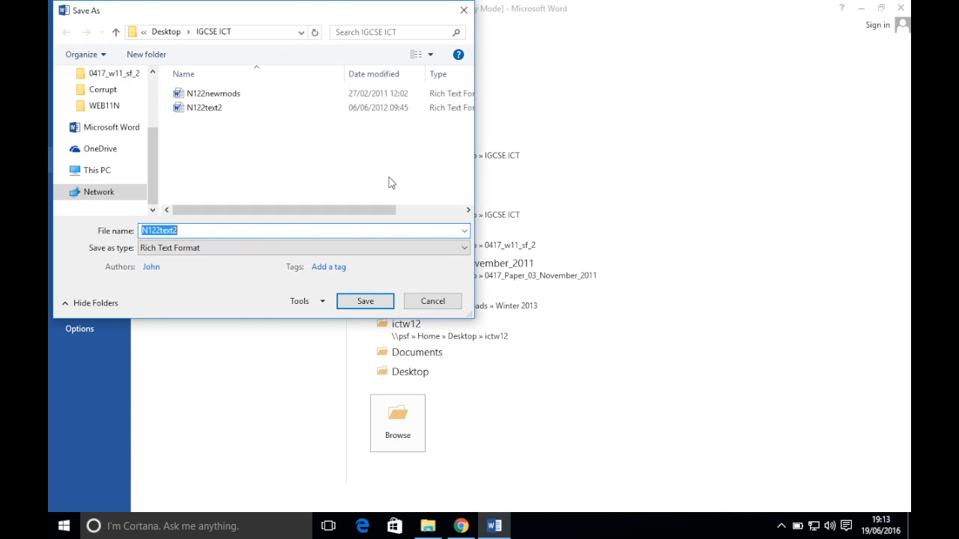
left_click(261, 248)
left_click(252, 261)
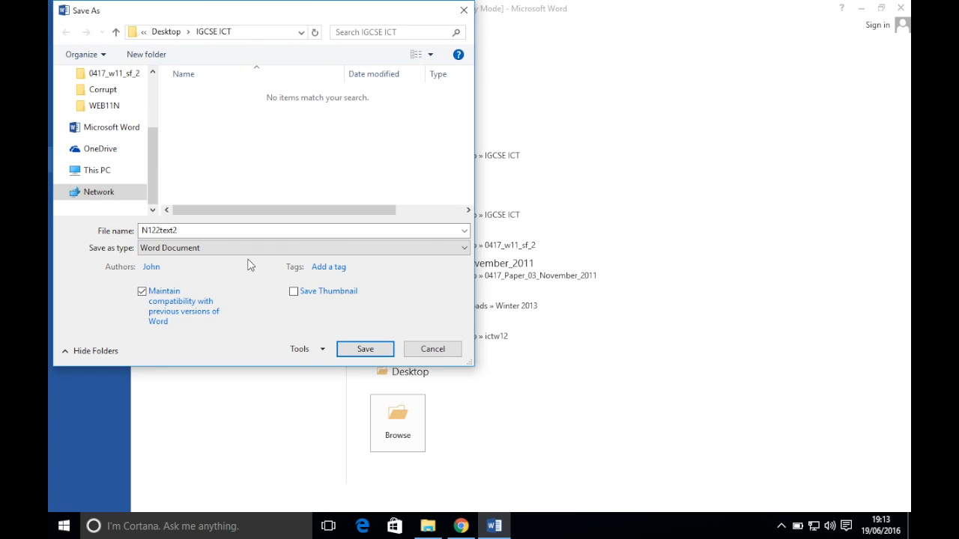
left_click(201, 251)
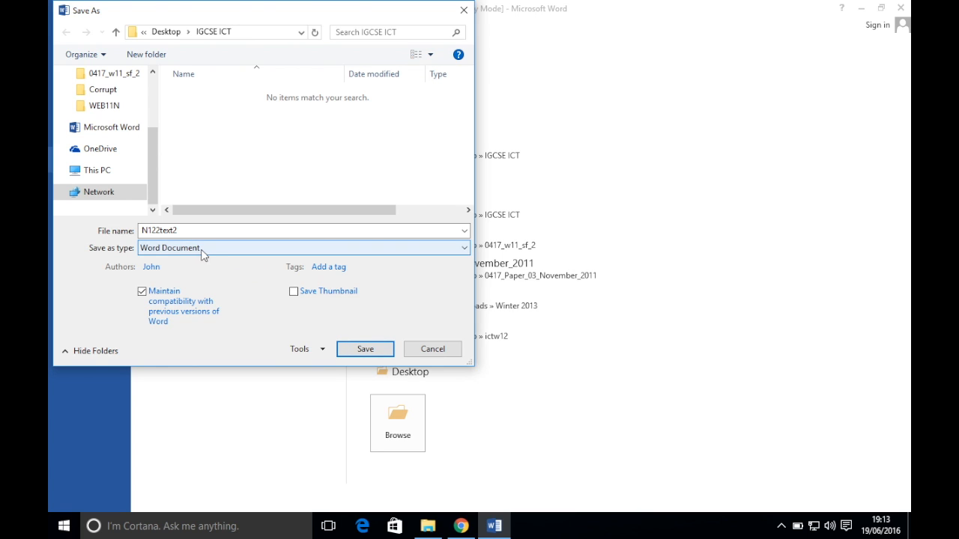
left_click(384, 347)
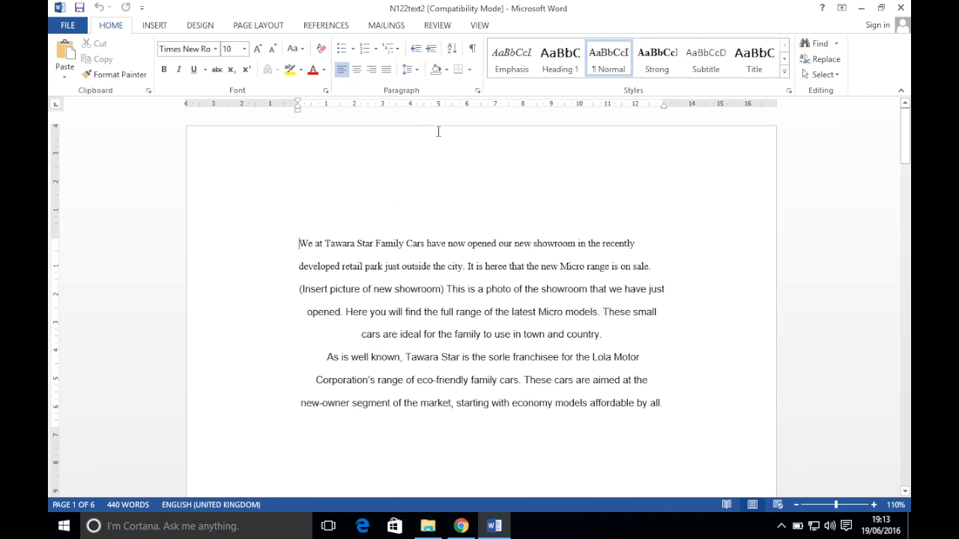
Set the paper size to A4 and the orientation to Portrait
left_click(461, 526)
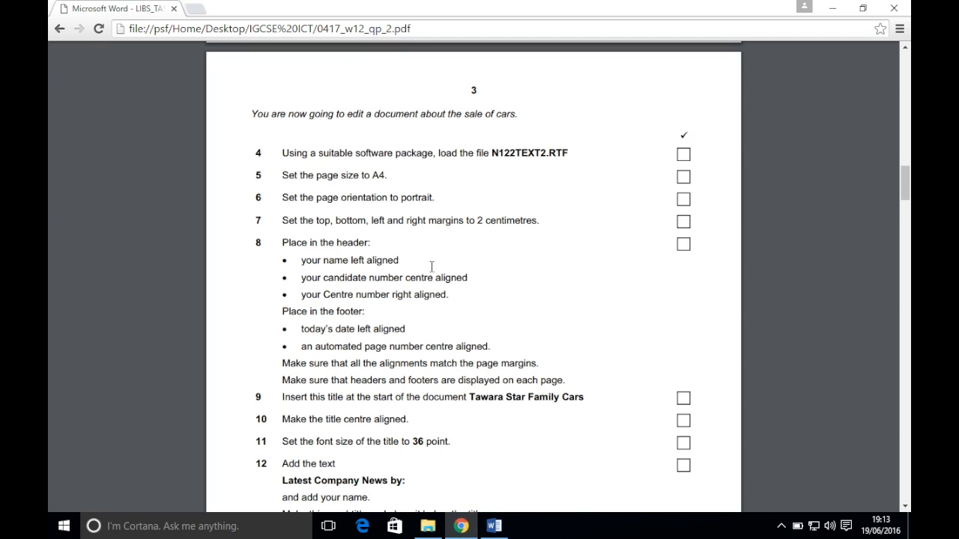
scroll(431, 266, "down", 1)
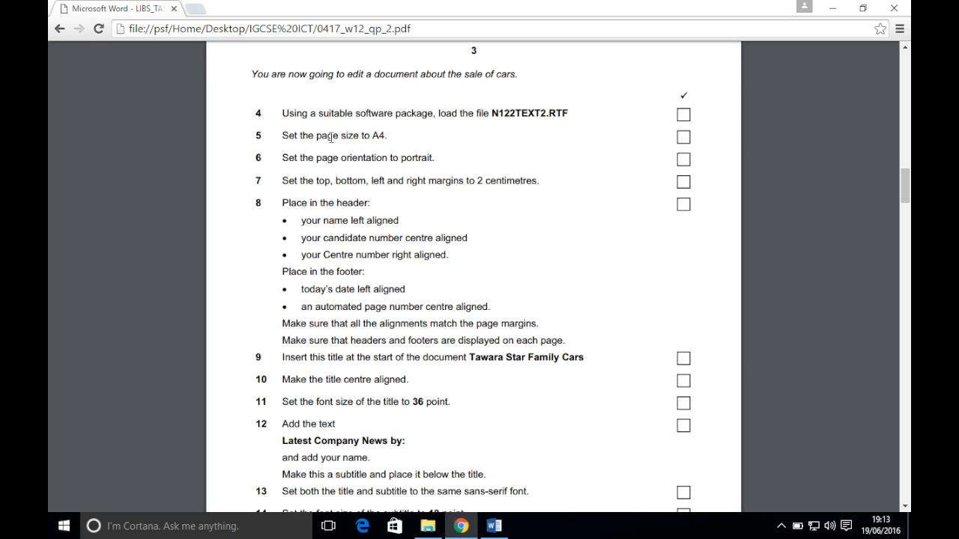
left_click(494, 526)
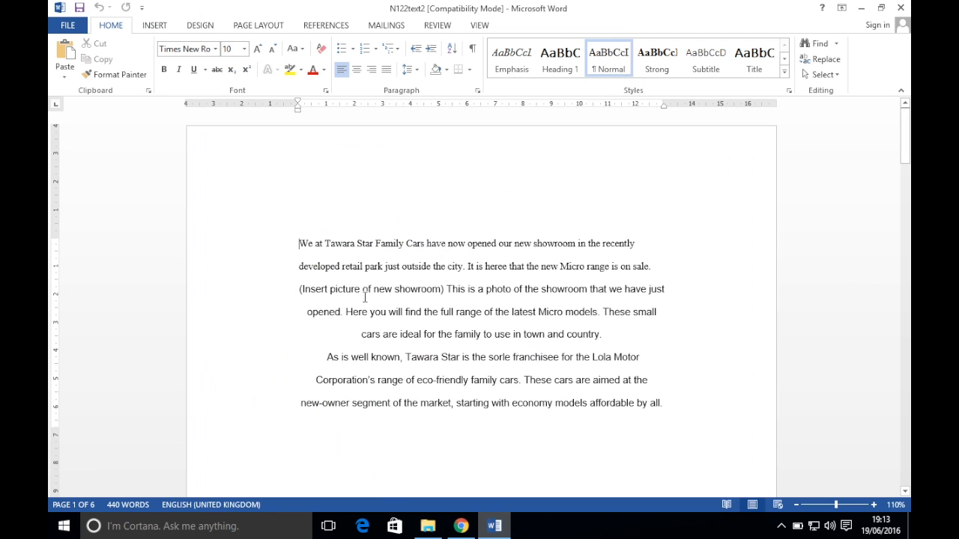
left_click(253, 27)
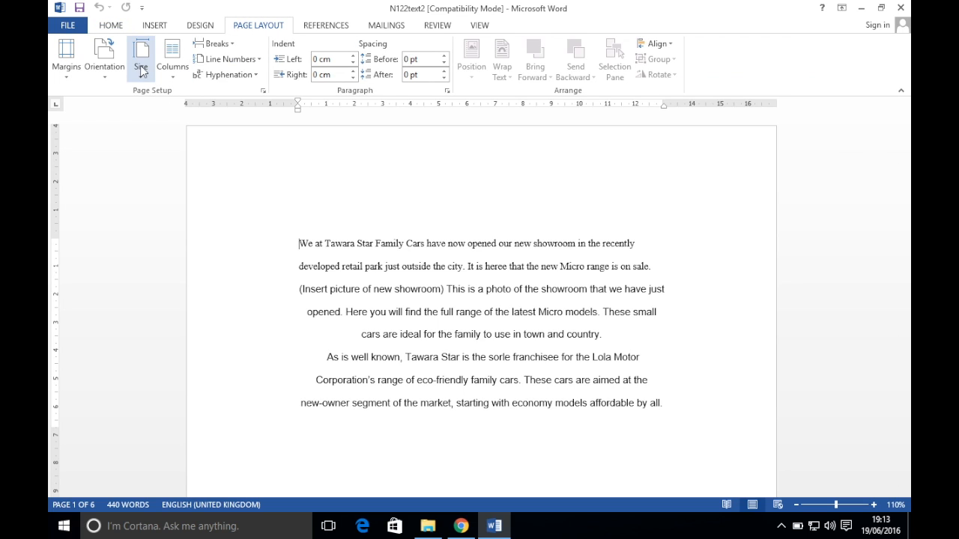
left_click(140, 65)
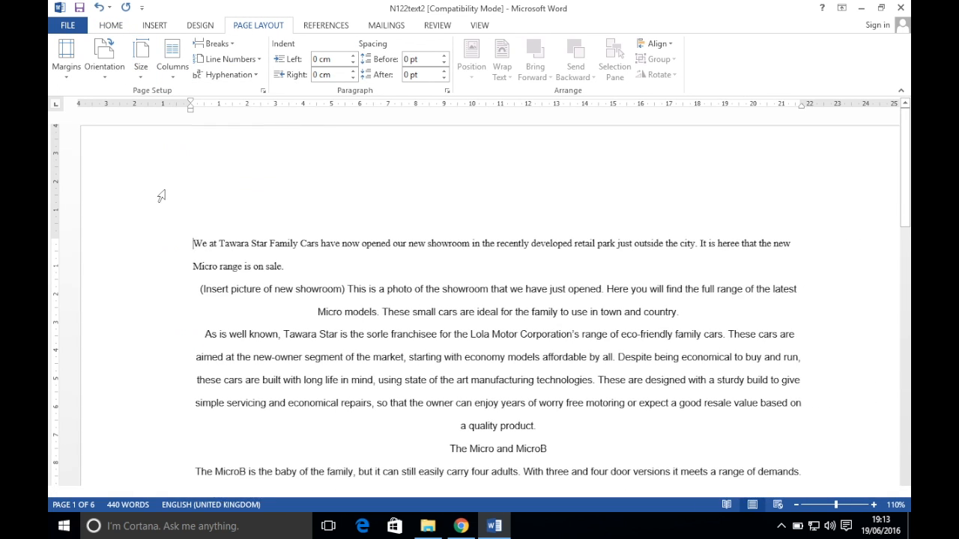
left_click(114, 72)
left_click(126, 99)
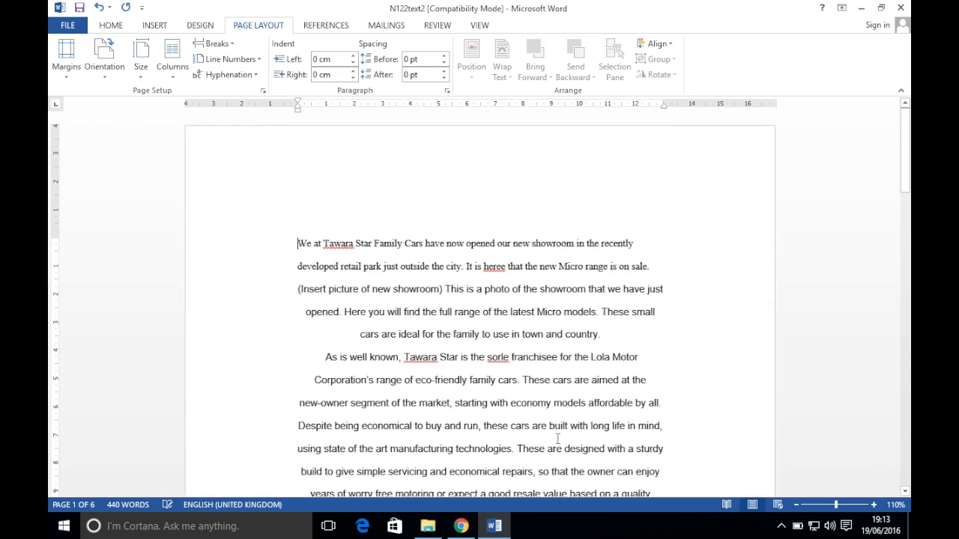
Set custom top, bottom, left and right margins all to 2cm
left_click(461, 526)
scroll(484, 250, "down", 2)
scroll(484, 250, "down", 1)
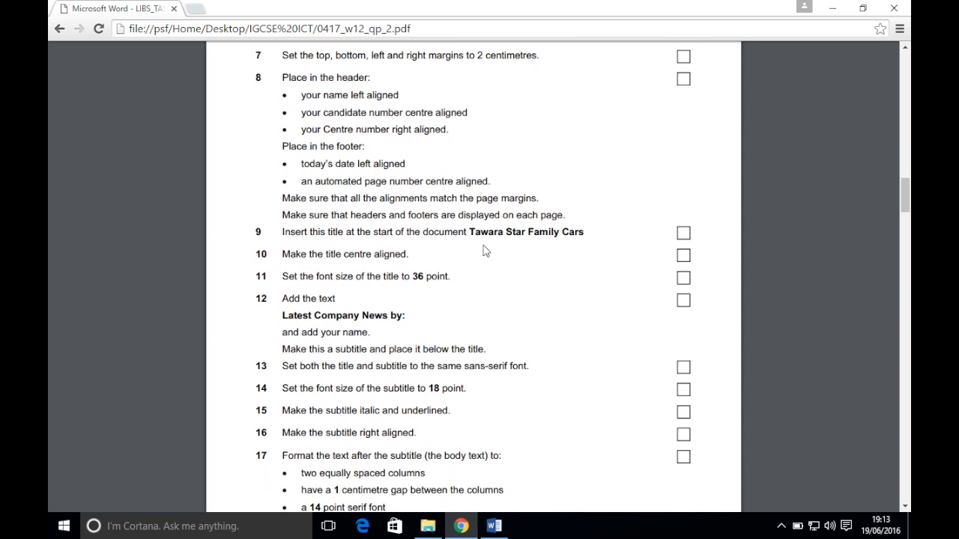
left_click(494, 526)
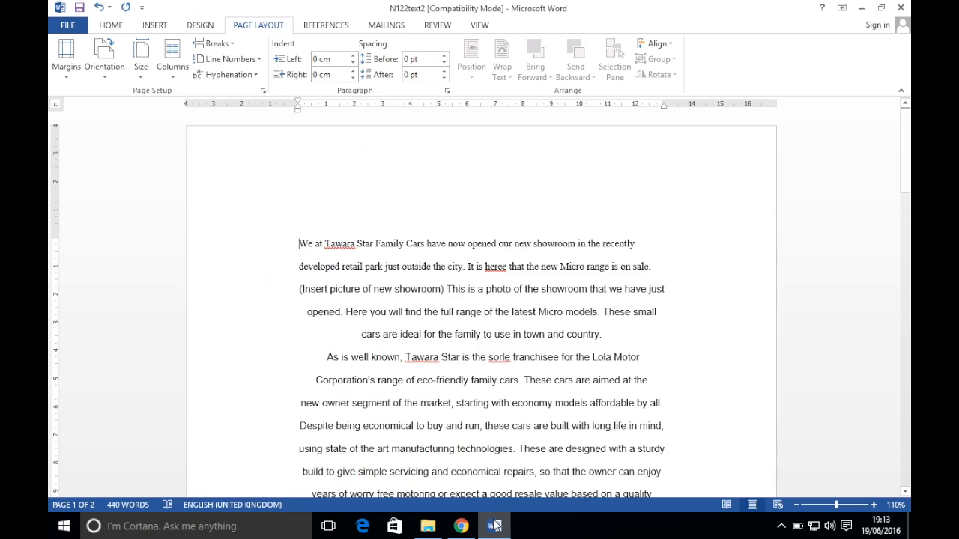
left_click(74, 73)
left_click(109, 405)
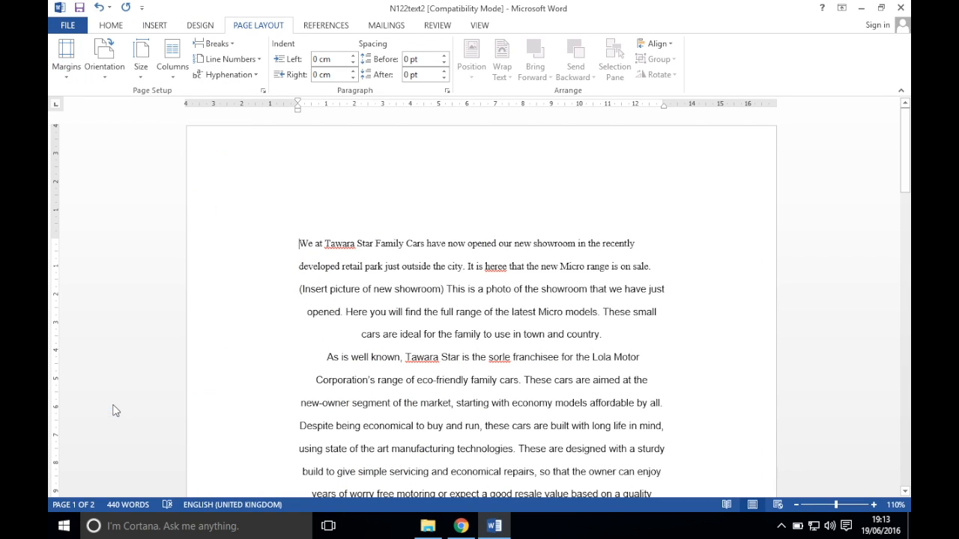
type("2cm")
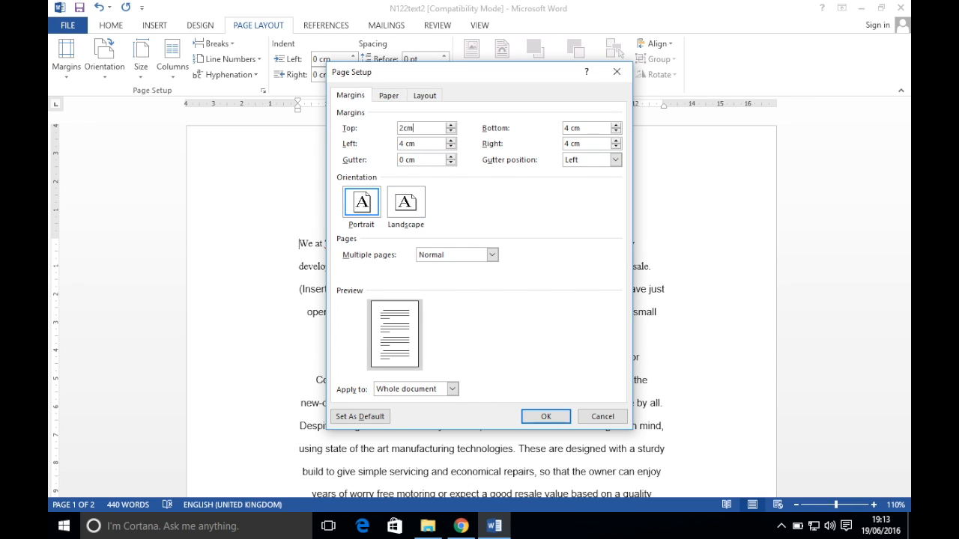
key("Tab")
type("2cm")
key("Tab")
type("2cm")
key("Tab")
type("2cm")
left_click(533, 419)
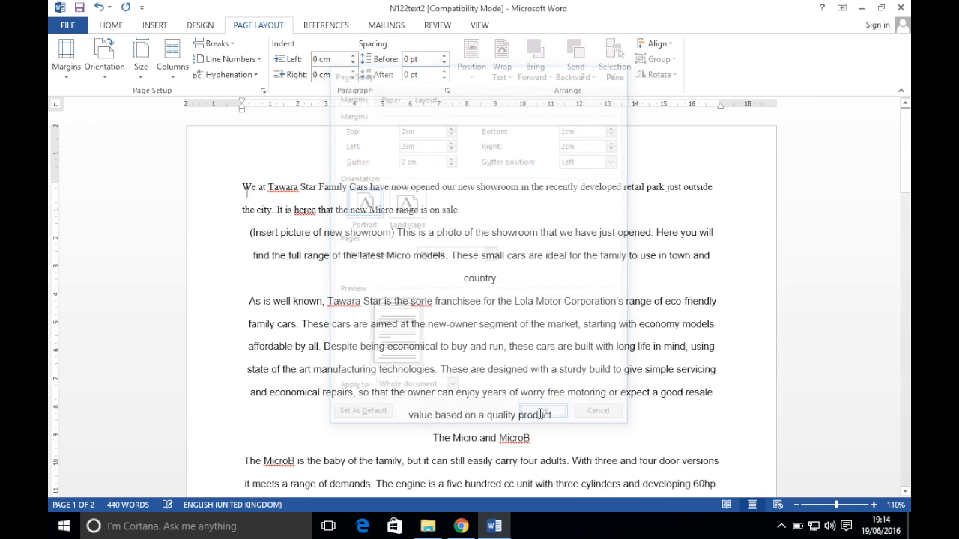
Review the exam task sheet for the next requirements and return to Word
left_click(462, 526)
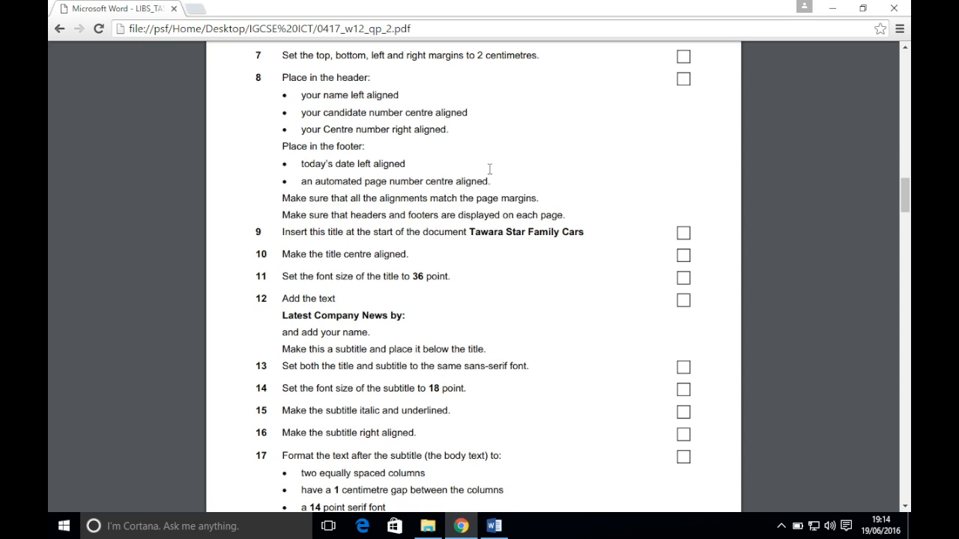
scroll(489, 169, "down", 1)
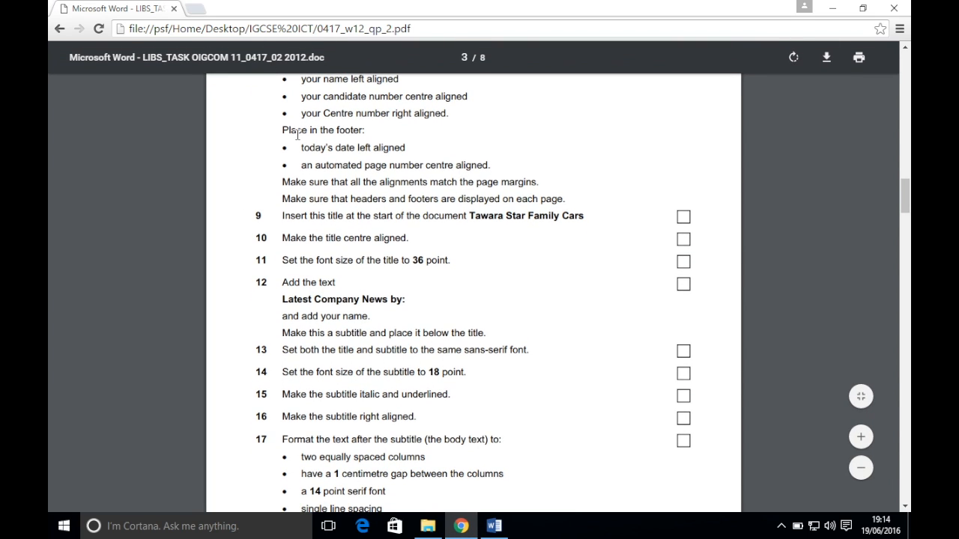
scroll(297, 134, "up", 1)
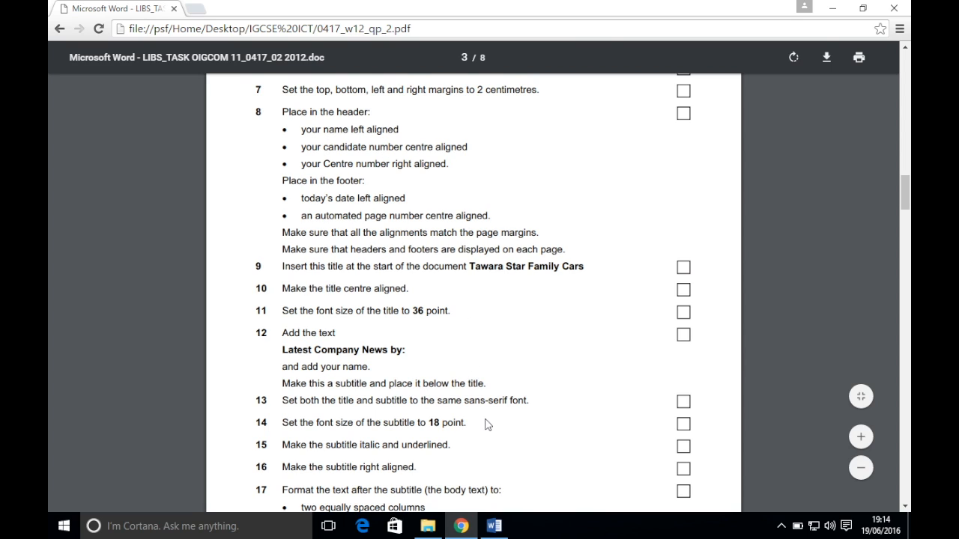
left_click(494, 526)
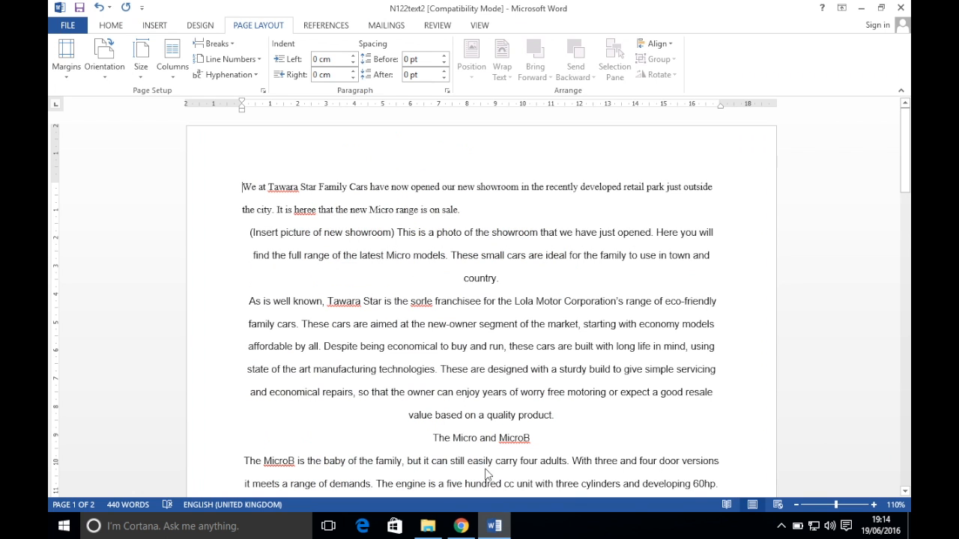
Open the header and move its right tab stop to the margin and centre stop to about 8.5 cm
double_click(387, 134)
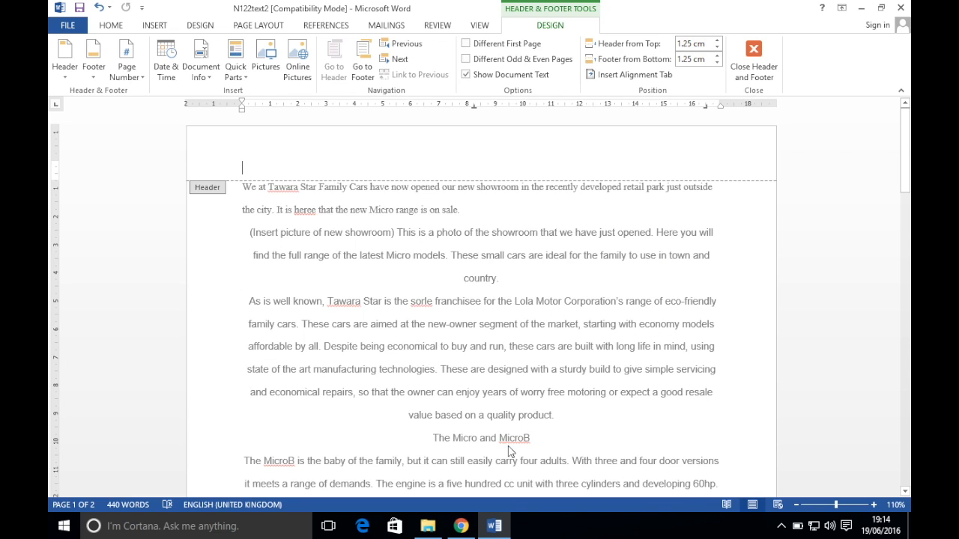
left_click(461, 526)
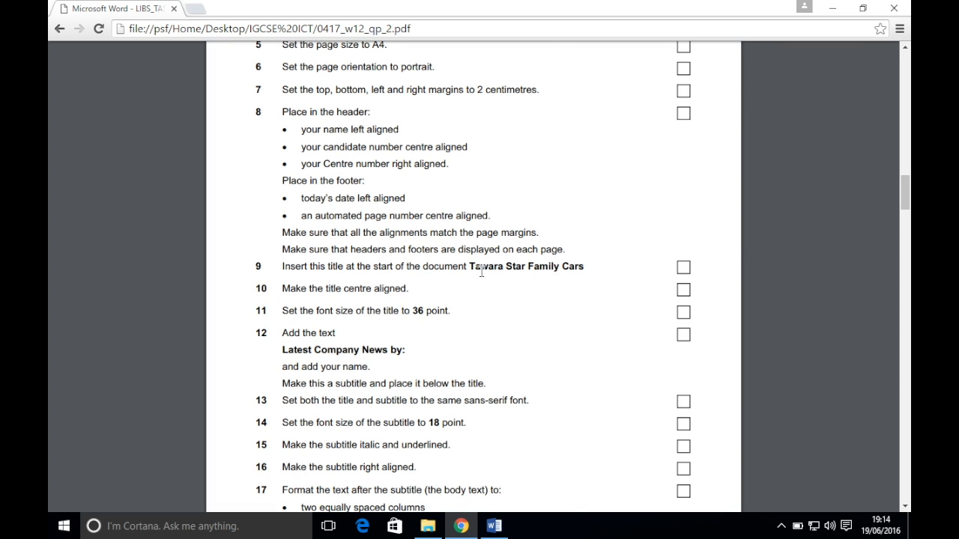
left_click(495, 526)
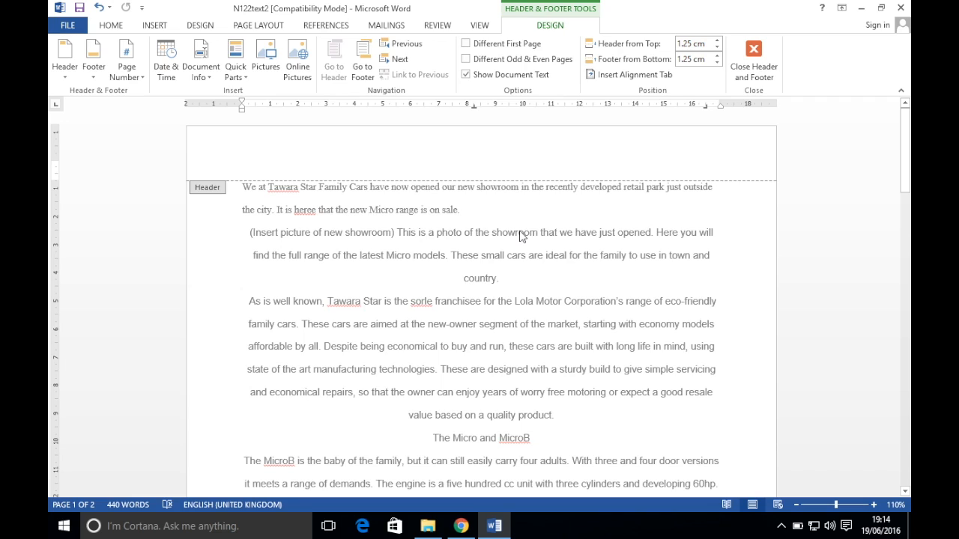
left_click_drag(704, 112, 720, 111)
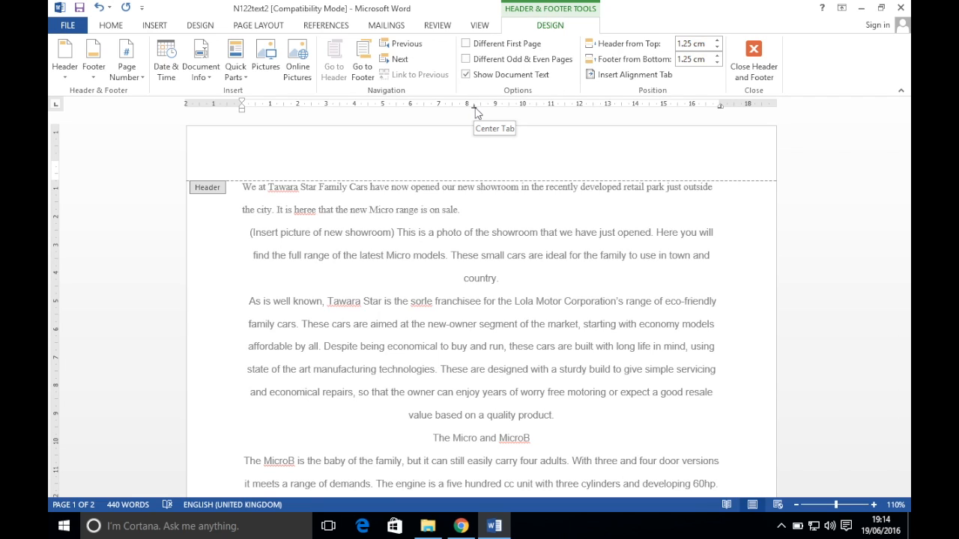
left_click_drag(475, 110, 482, 108)
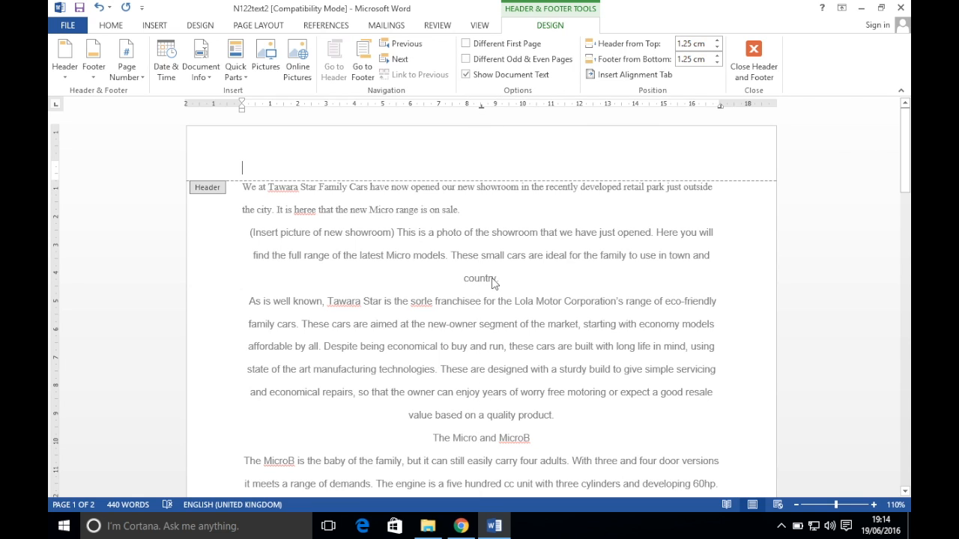
Enter the candidate's name left, candidate number centre and centre number right in the header
left_click(454, 528)
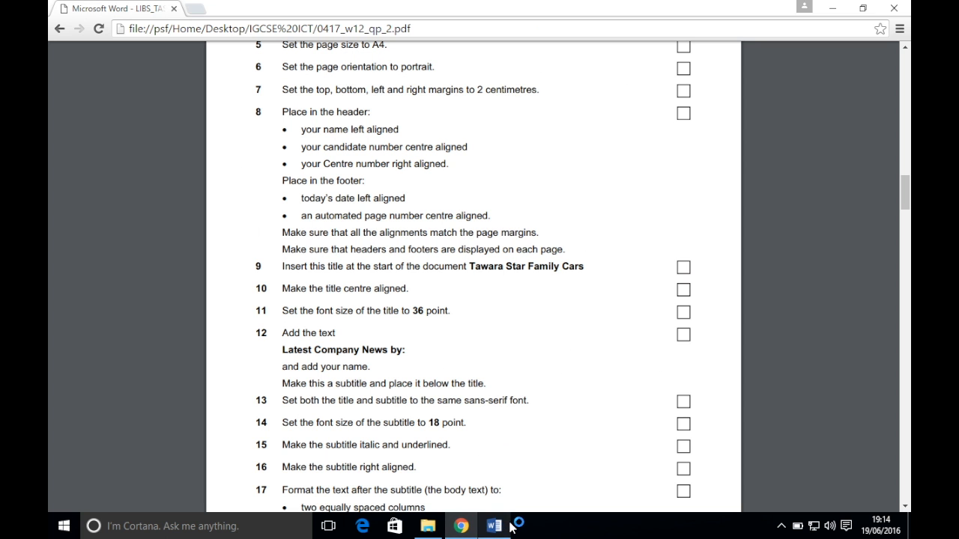
mouse_move(501, 529)
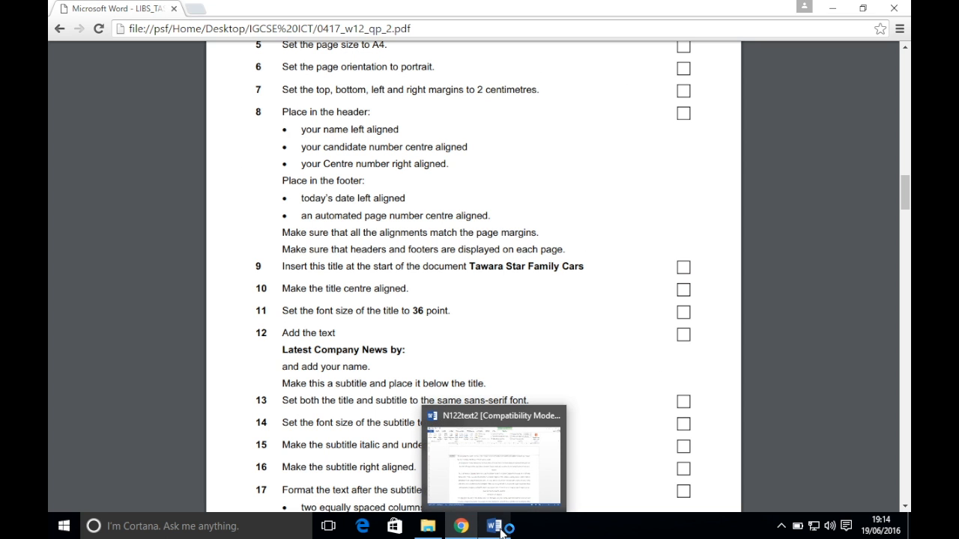
left_click(500, 529)
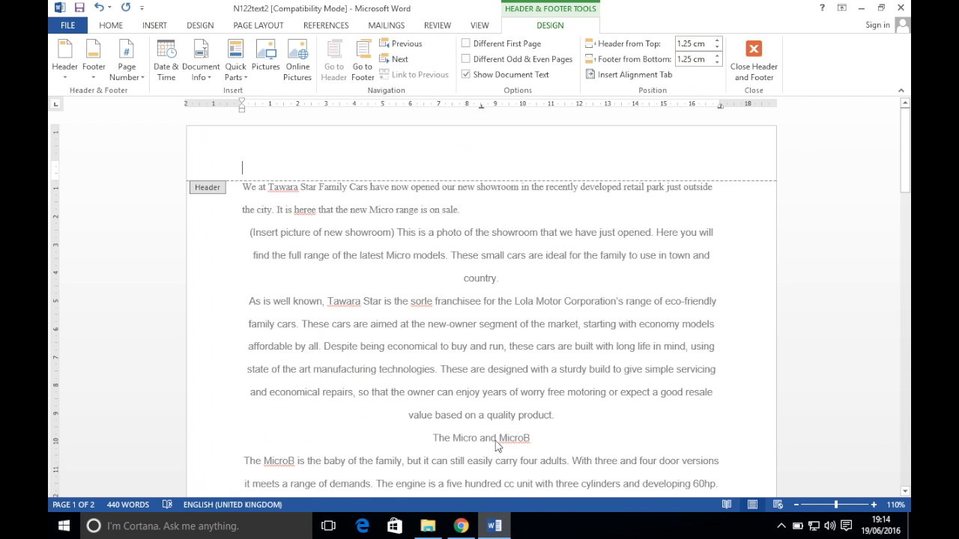
key("Tab")
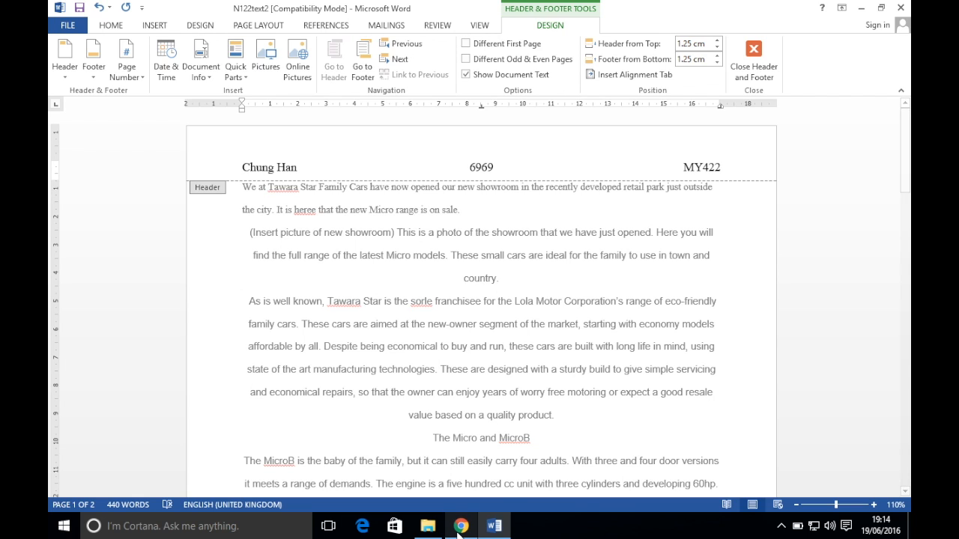
left_click(460, 527)
scroll(488, 420, "down", 2)
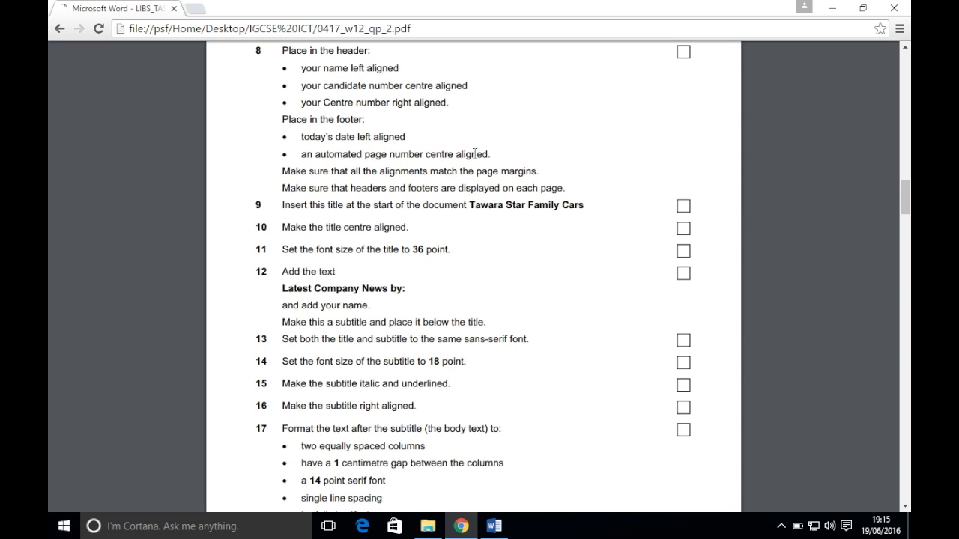
Open the footer, align its tab stops, and insert the date 19/06/2016 at the left
left_click(493, 526)
scroll(531, 372, "down", 3)
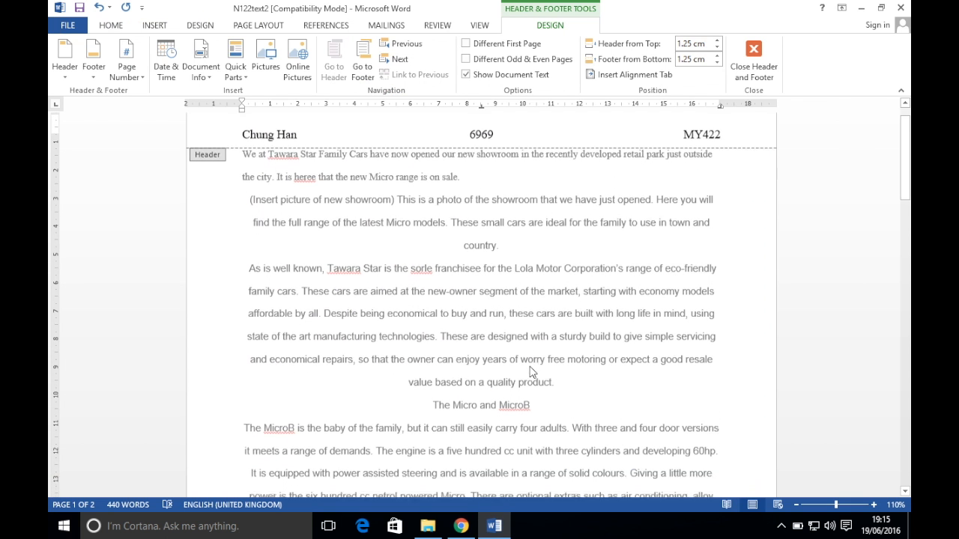
scroll(531, 371, "down", 8)
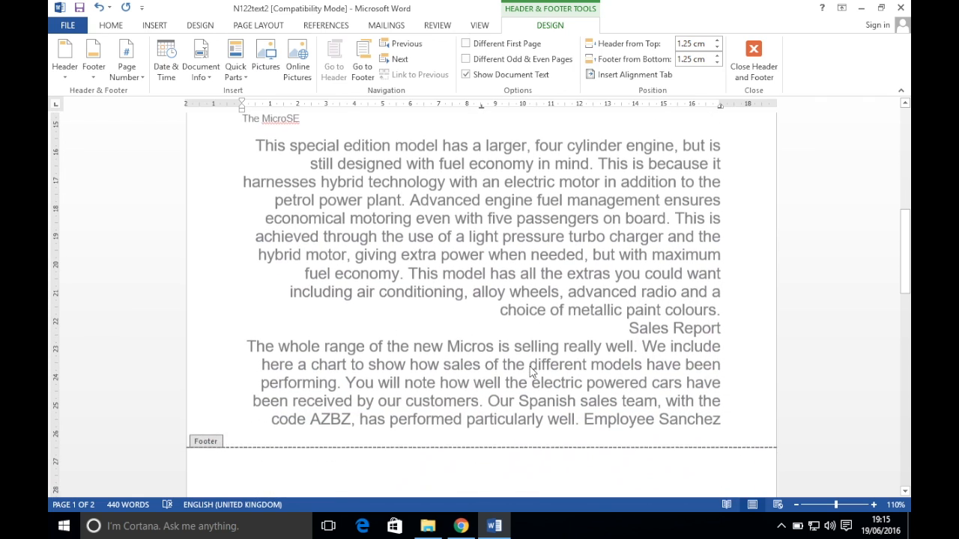
left_click(409, 437)
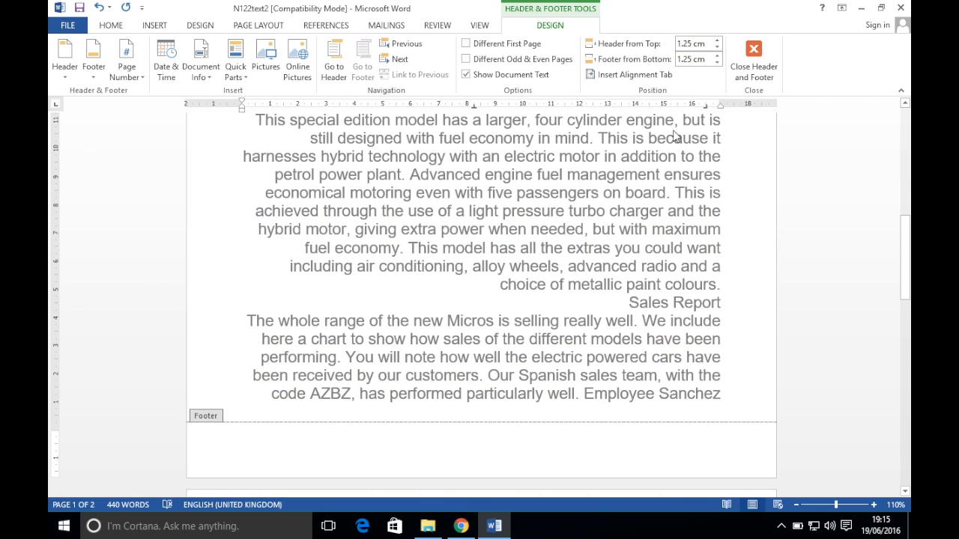
left_click_drag(707, 105, 720, 109)
left_click_drag(473, 107, 480, 109)
left_click(168, 63)
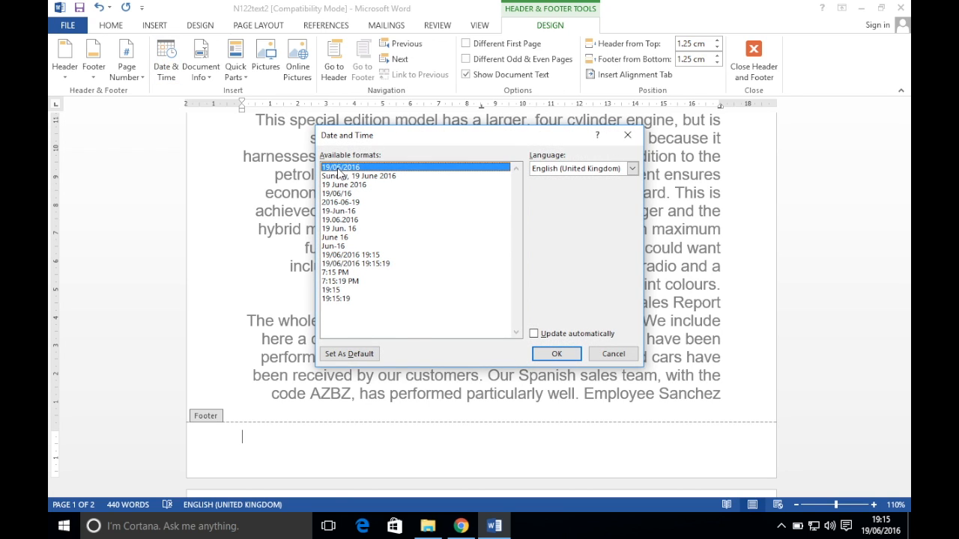
left_click(573, 354)
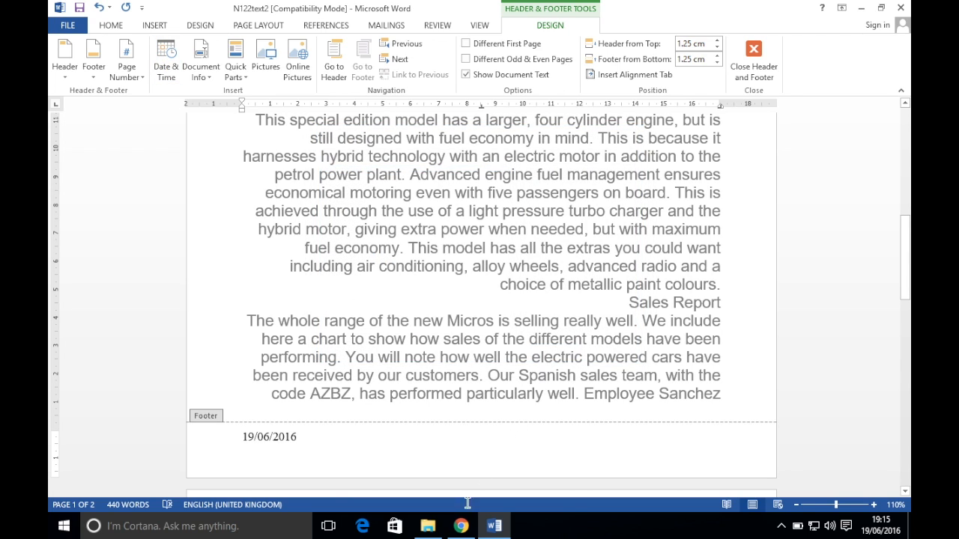
Insert a plain page number at the footer centre and close the header and footer
left_click(461, 526)
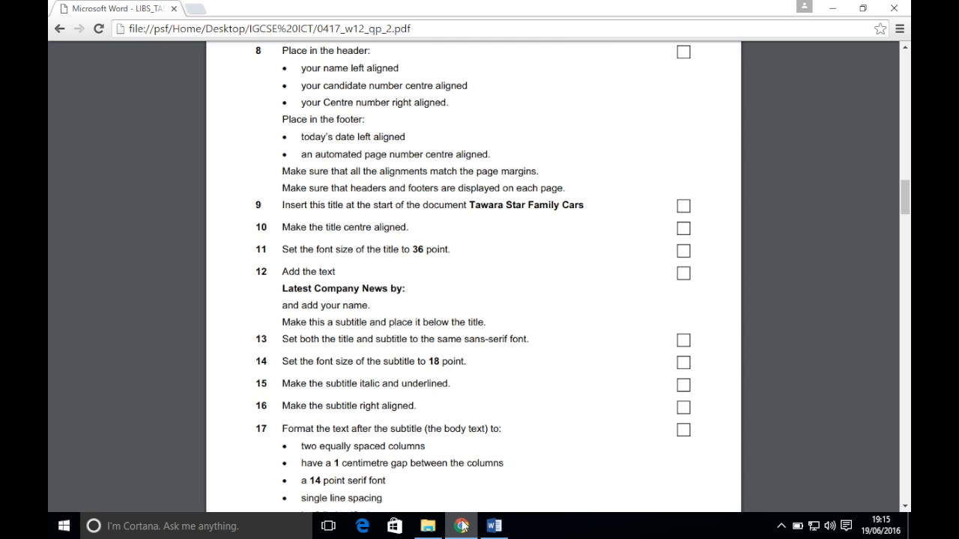
left_click(494, 526)
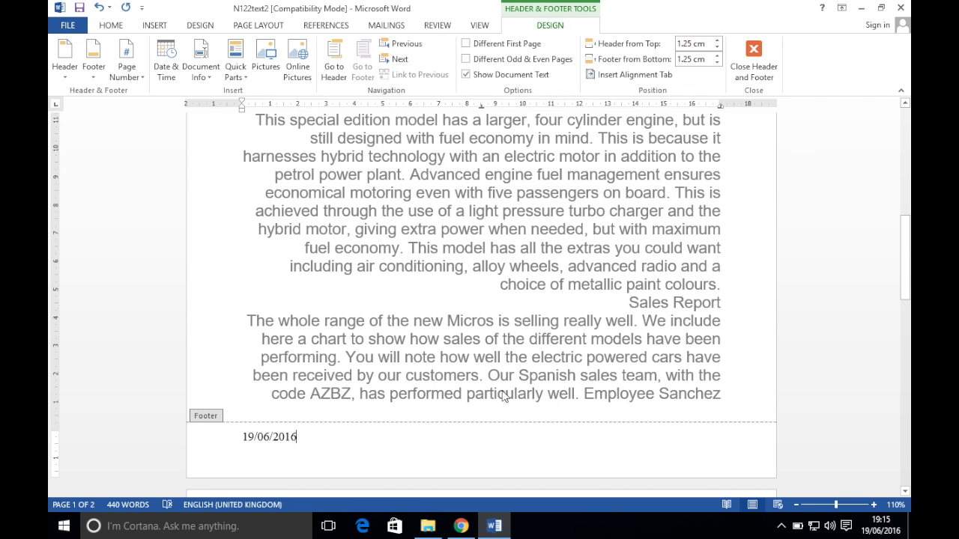
double_click(482, 441)
left_click(125, 67)
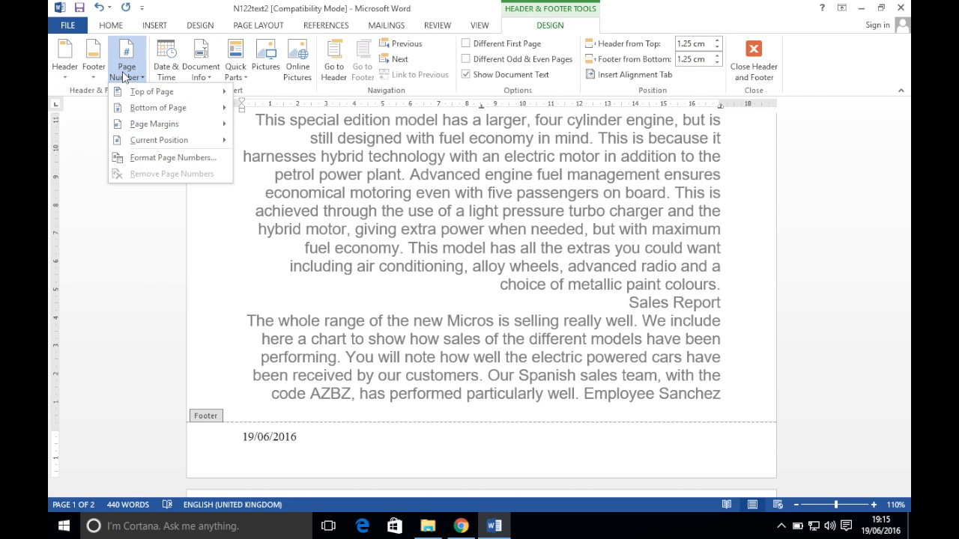
left_click(132, 141)
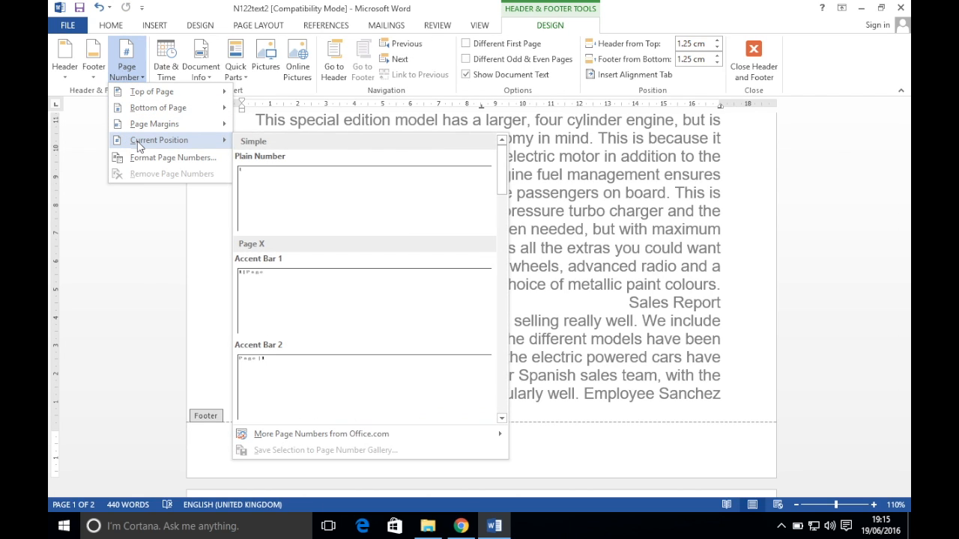
left_click(293, 215)
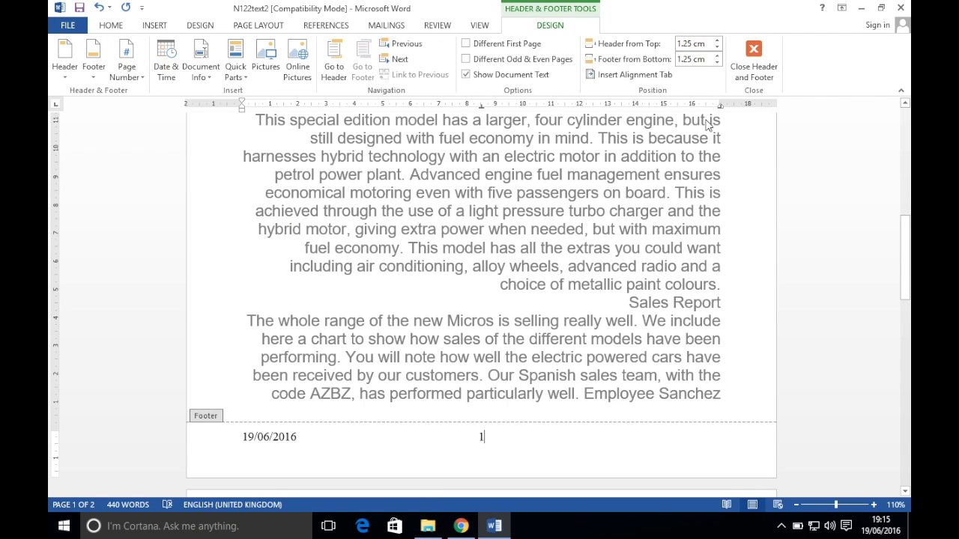
left_click(753, 54)
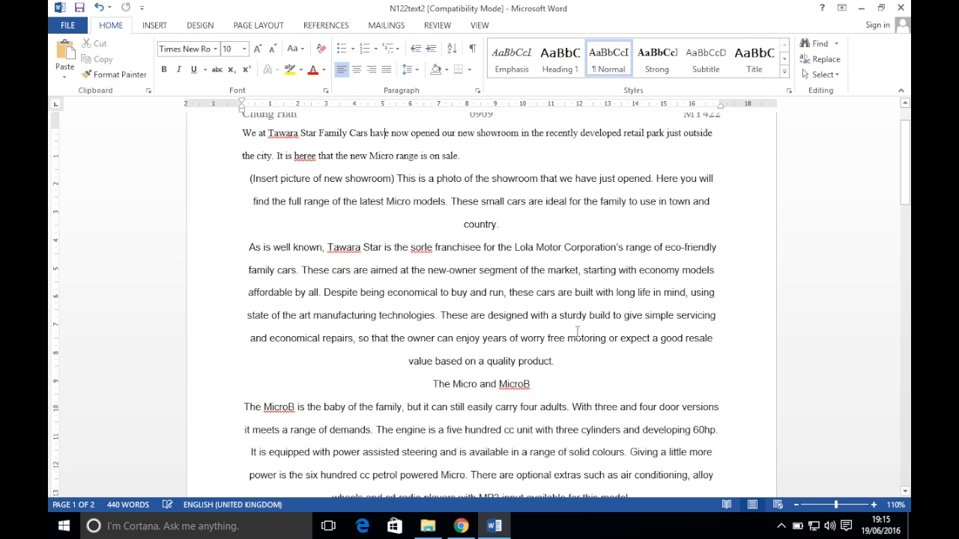
Scroll through both pages to check headers and footers, then view tasks 8–18 on the exam paper
scroll(578, 331, "down", 2)
scroll(577, 329, "down", 10)
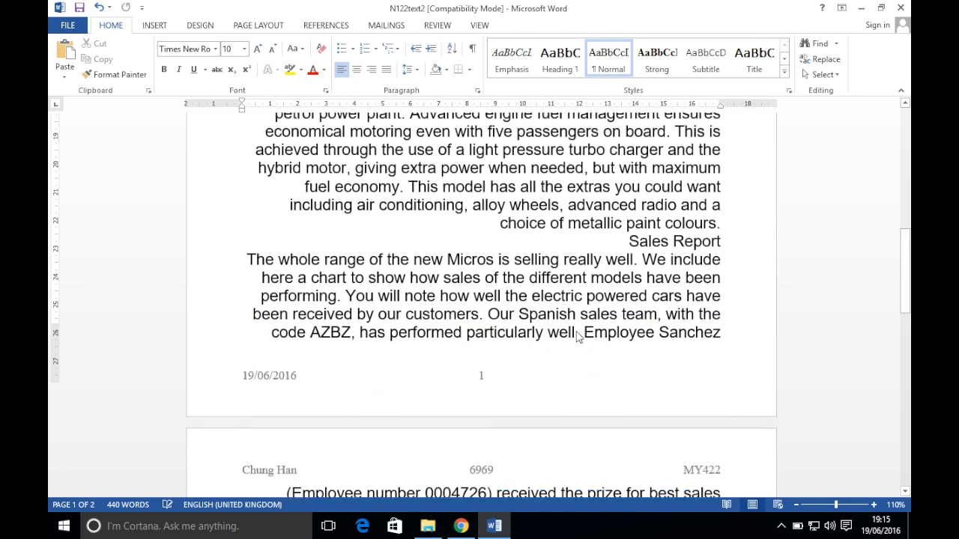
scroll(578, 332, "down", 10)
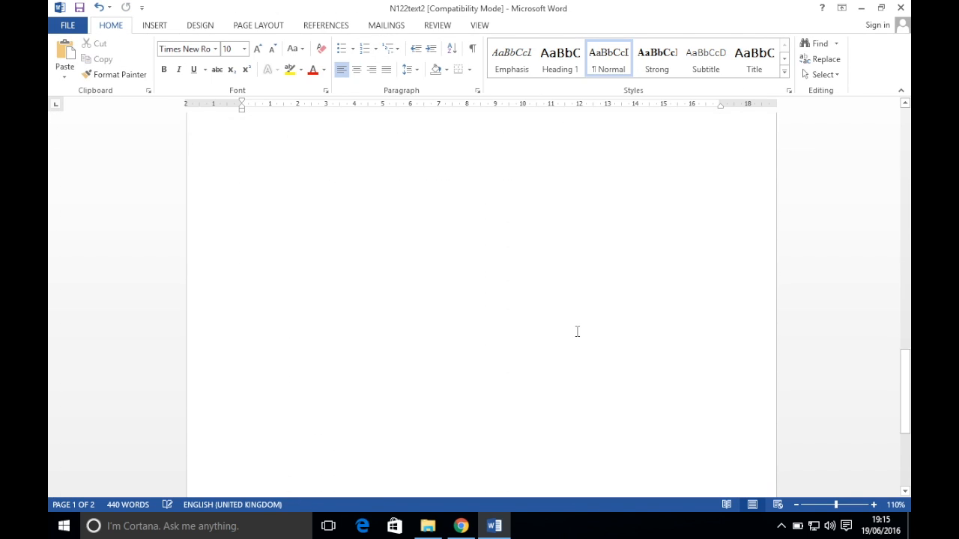
scroll(578, 332, "up", 20)
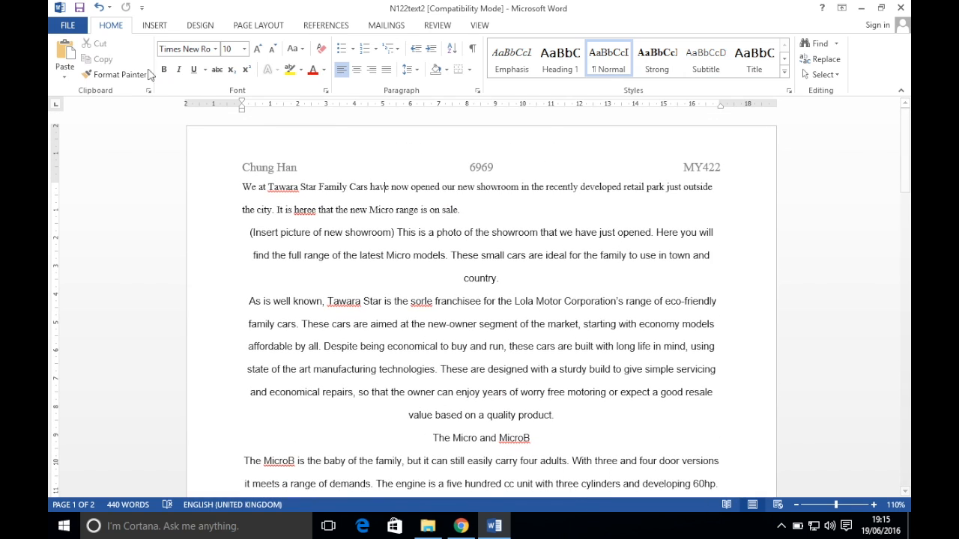
left_click(461, 526)
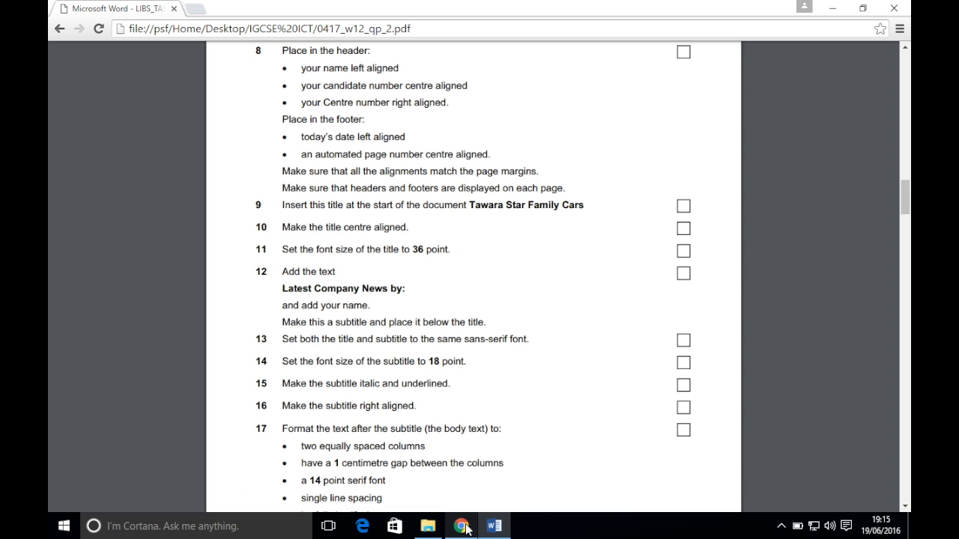
scroll(550, 237, "down", 1)
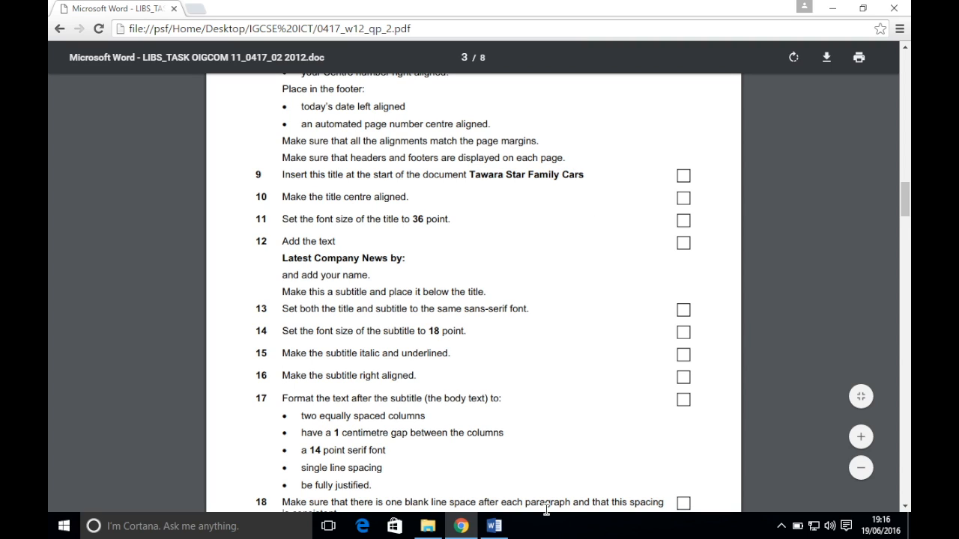
Type the title 'Tawara Star Family Cars' on a new line above the body text
left_click(495, 526)
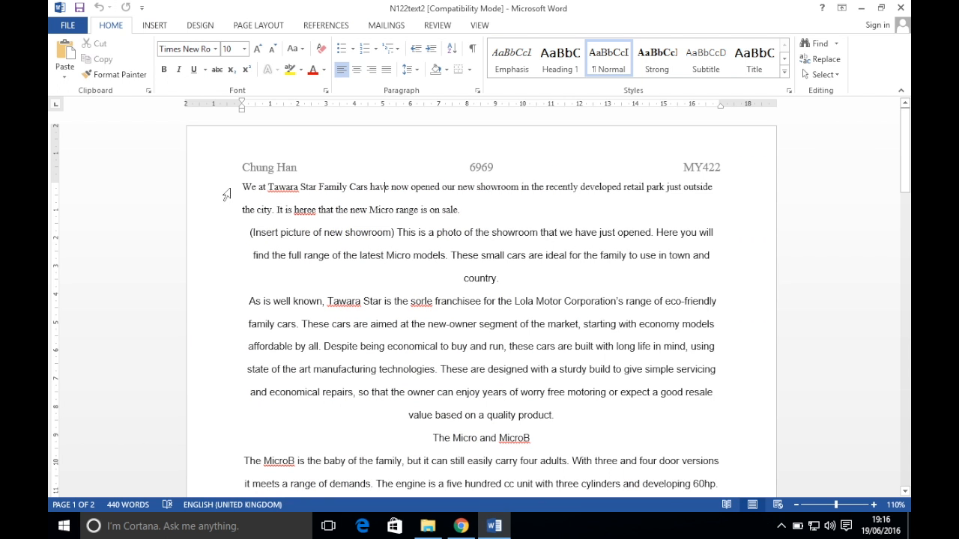
left_click(241, 188)
key("Return")
key("Up")
type("Taw")
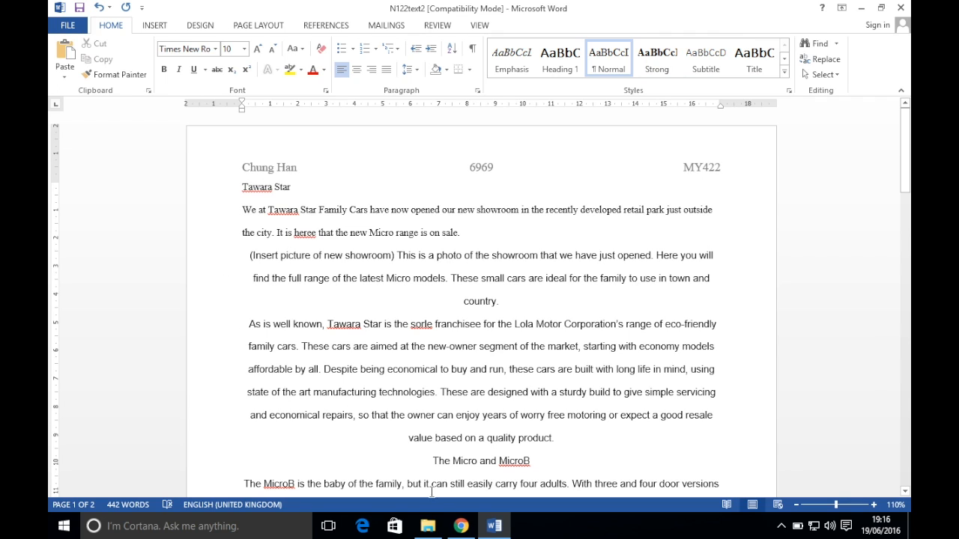
left_click(461, 526)
left_click(494, 526)
type("ara Star Family Carrs")
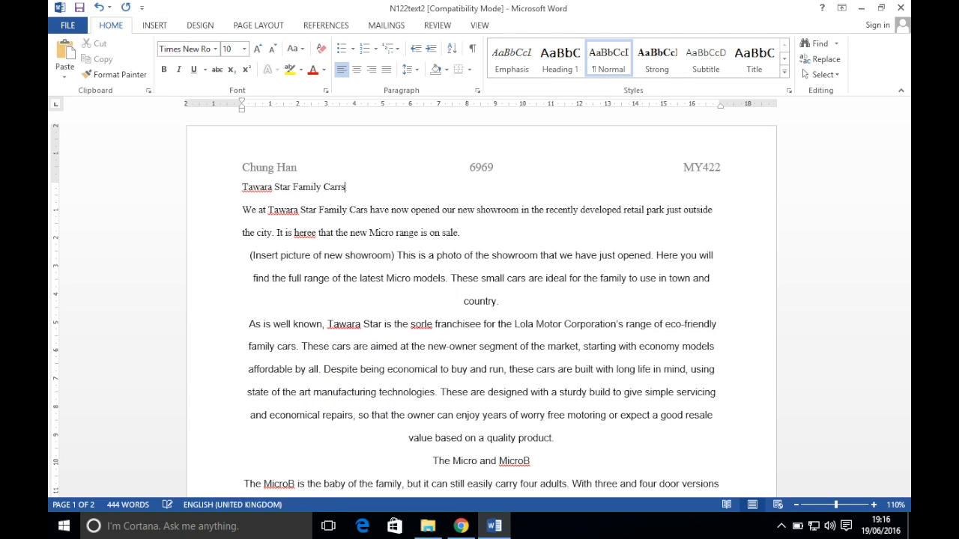
key("BackSpace")
key("BackSpace")
type("s")
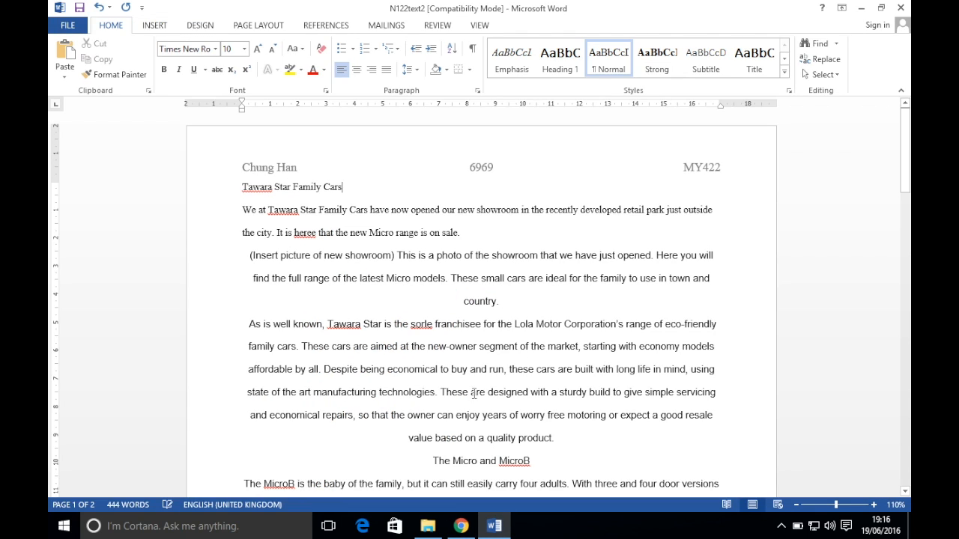
Centre the title and make it 36 point
left_click(461, 526)
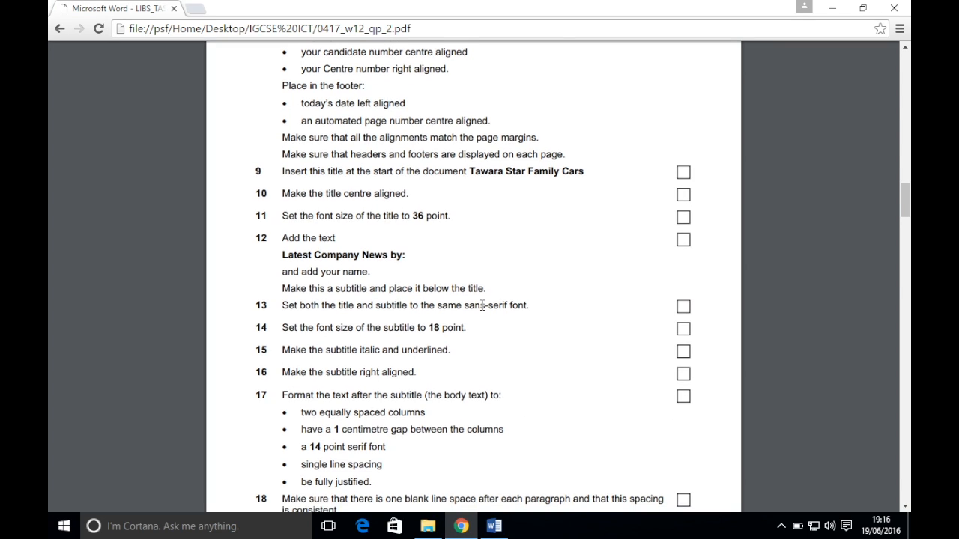
scroll(483, 305, "down", 1)
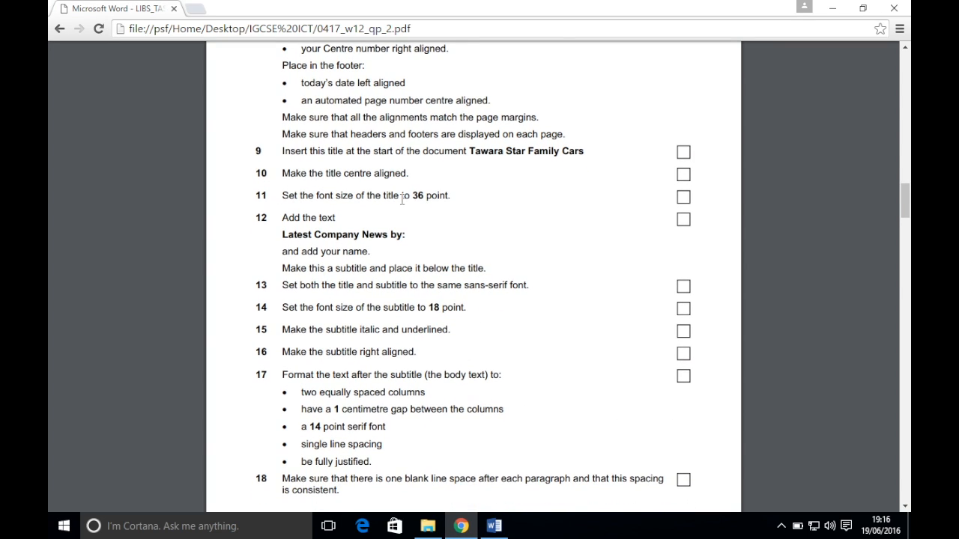
left_click(494, 526)
left_click(357, 180)
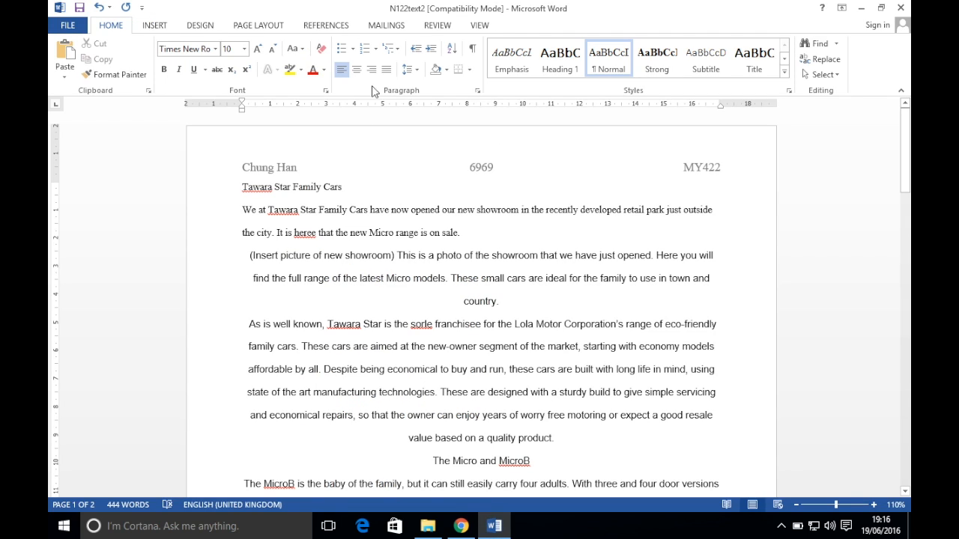
left_click(356, 68)
left_click_drag(432, 186, 536, 191)
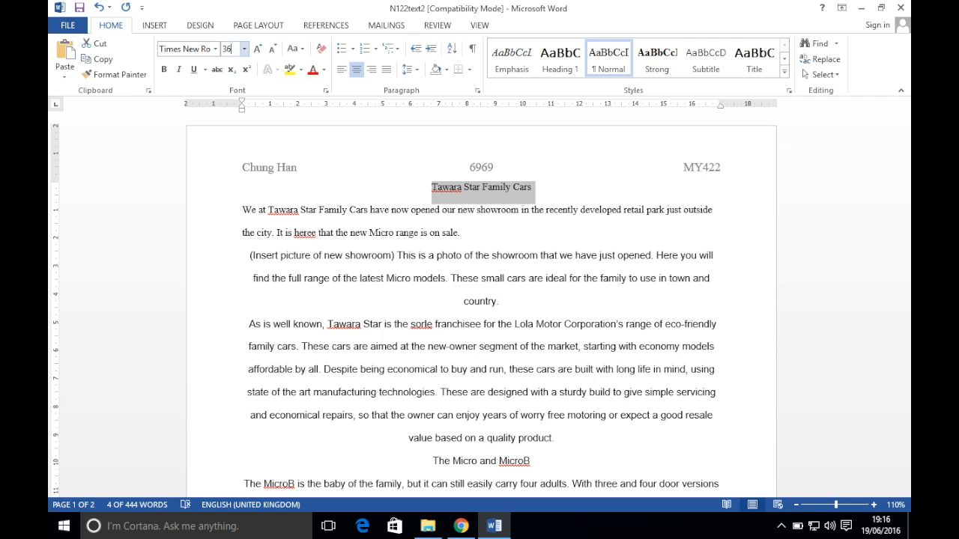
key("Return")
Add the subtitle 'Latest company news by:' followed by the candidate's name below the title
left_click(461, 526)
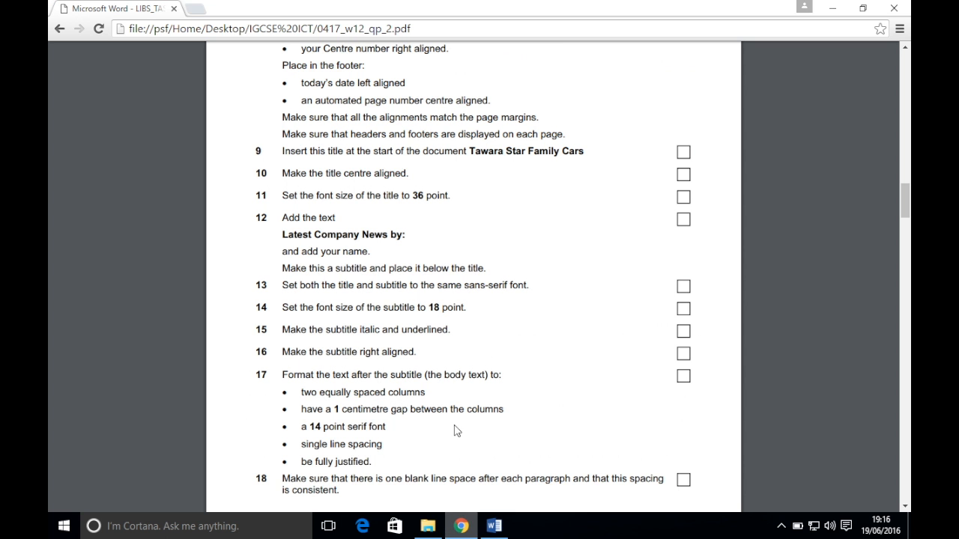
scroll(452, 217, "down", 1)
scroll(419, 187, "down", 1)
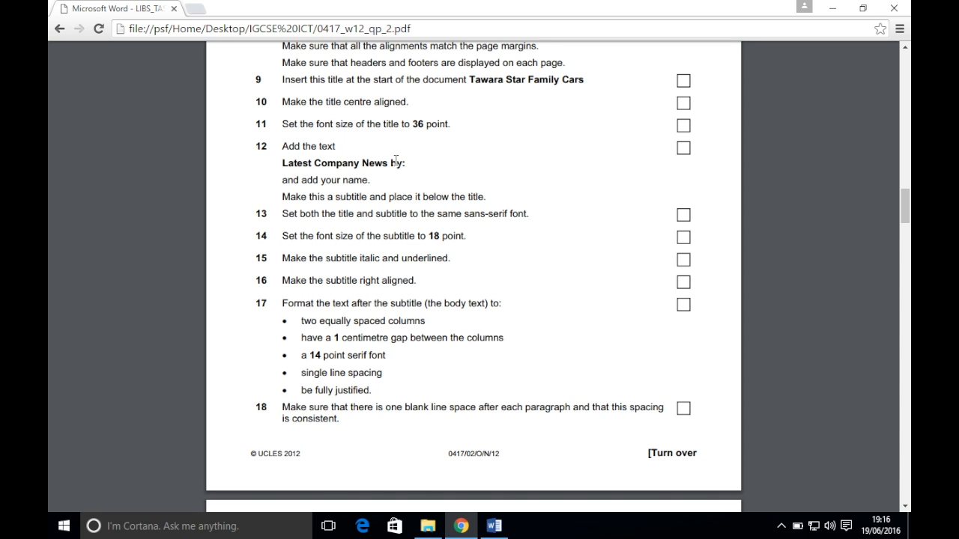
left_click(494, 526)
left_click(695, 217)
key("Return")
type("Latest com")
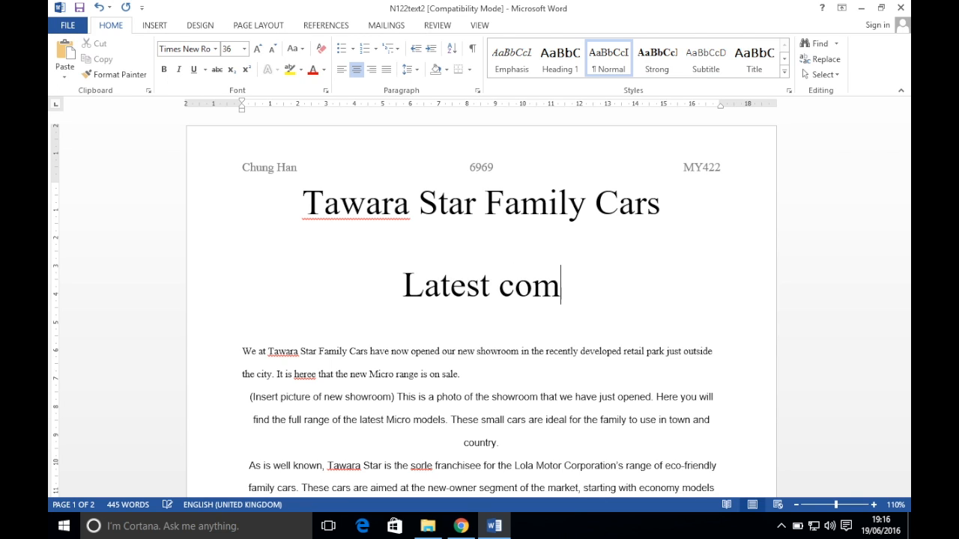
type("pany news by")
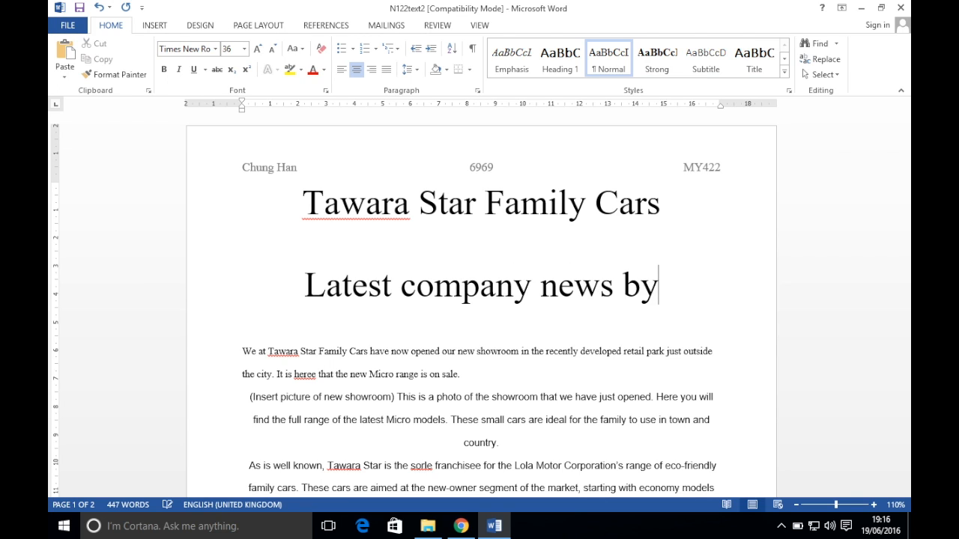
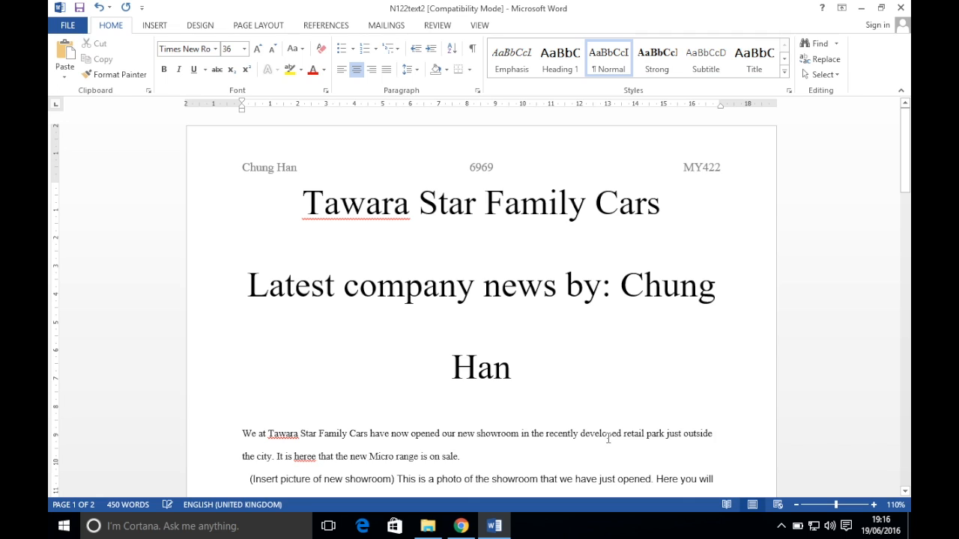
left_click(461, 527)
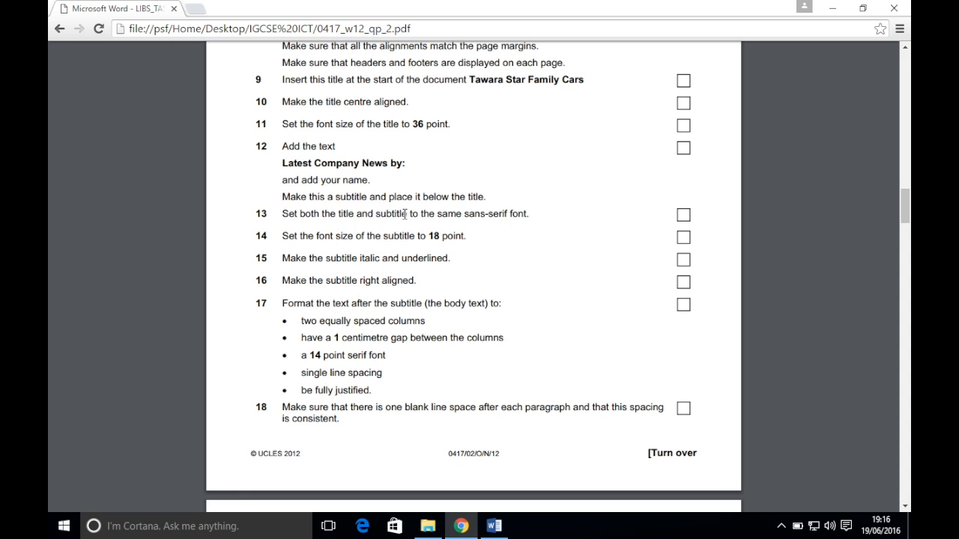
Change the title and subtitle font to Arial
left_click(494, 526)
left_click_drag(525, 366, 293, 188)
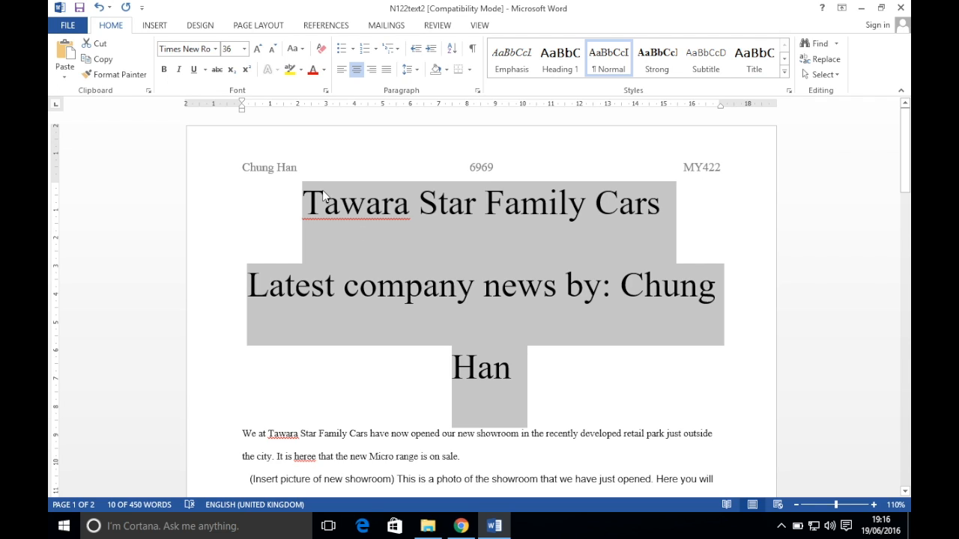
left_click(206, 49)
type("A")
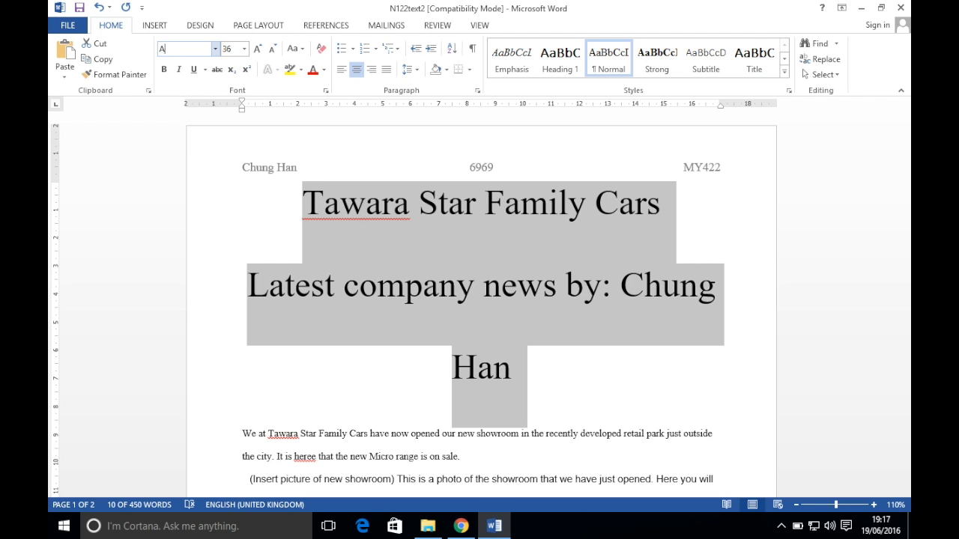
type("rial")
key("Return")
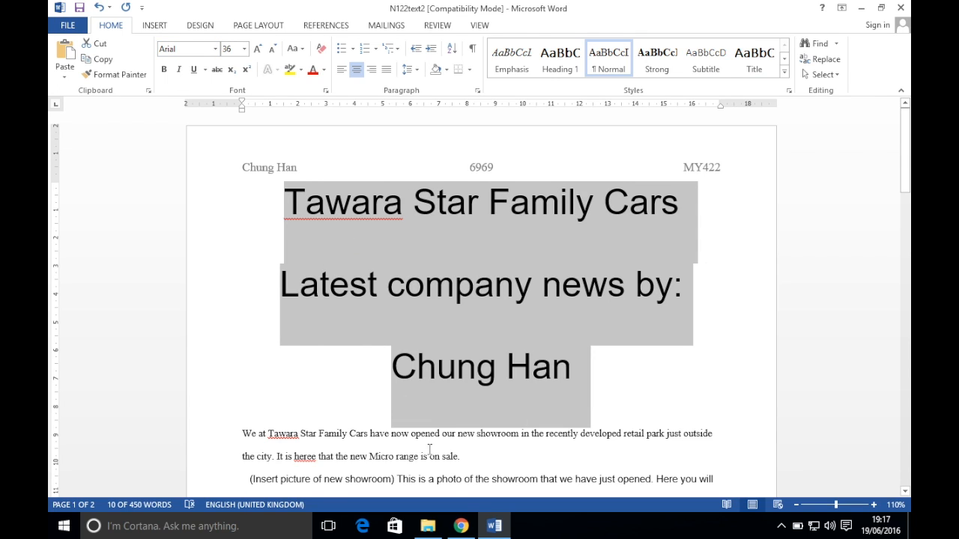
left_click(461, 526)
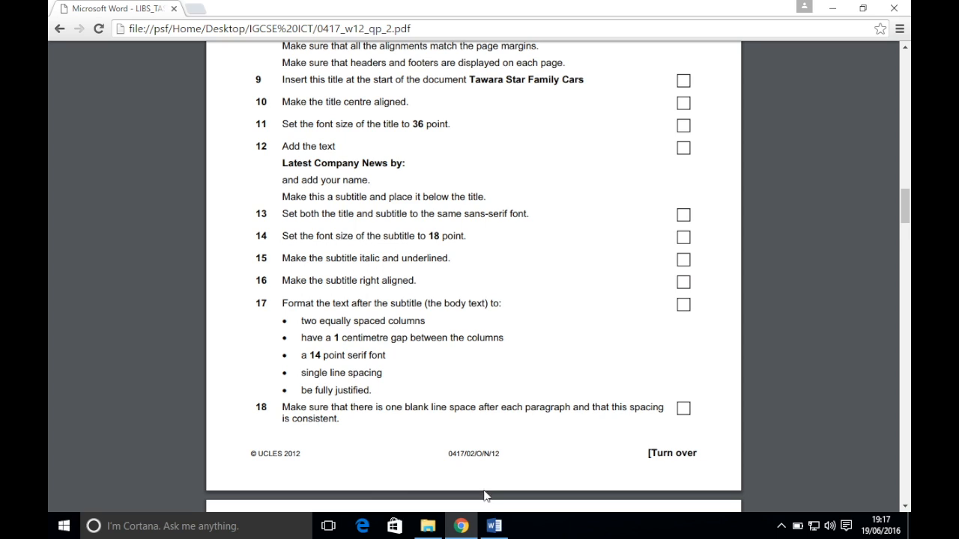
left_click(494, 526)
left_click(475, 285)
Make the subtitle 18 point, italic and underlined
left_click_drag(585, 372, 301, 308)
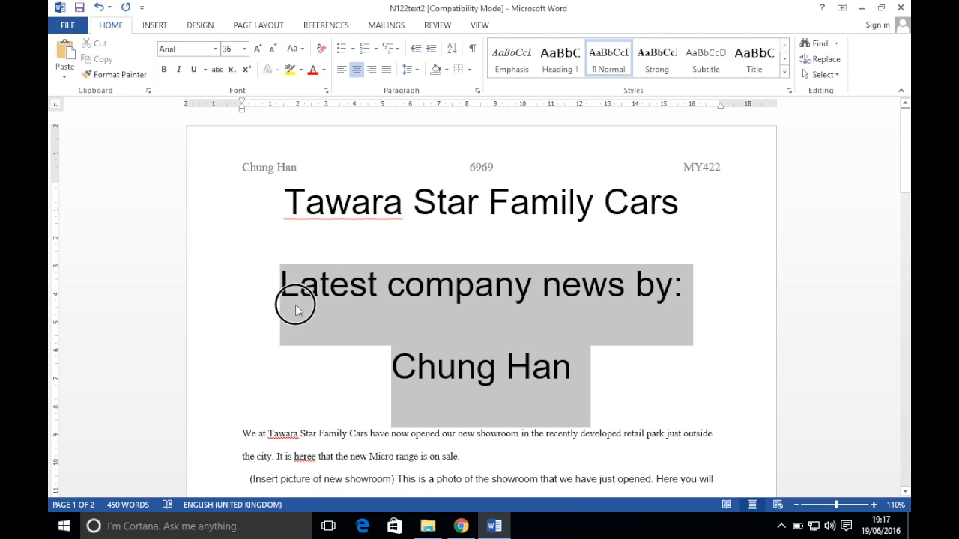
left_click(234, 49)
type("1")
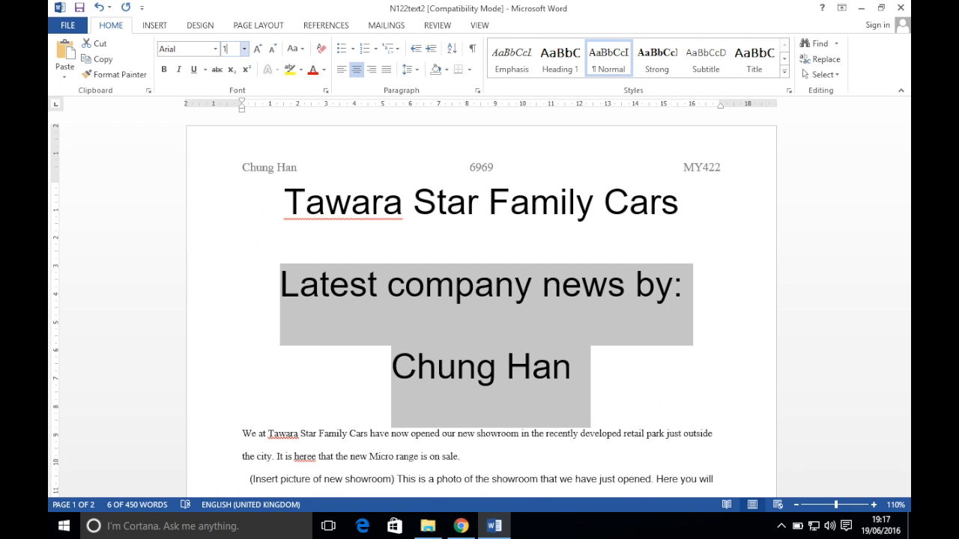
type("8")
key("Return")
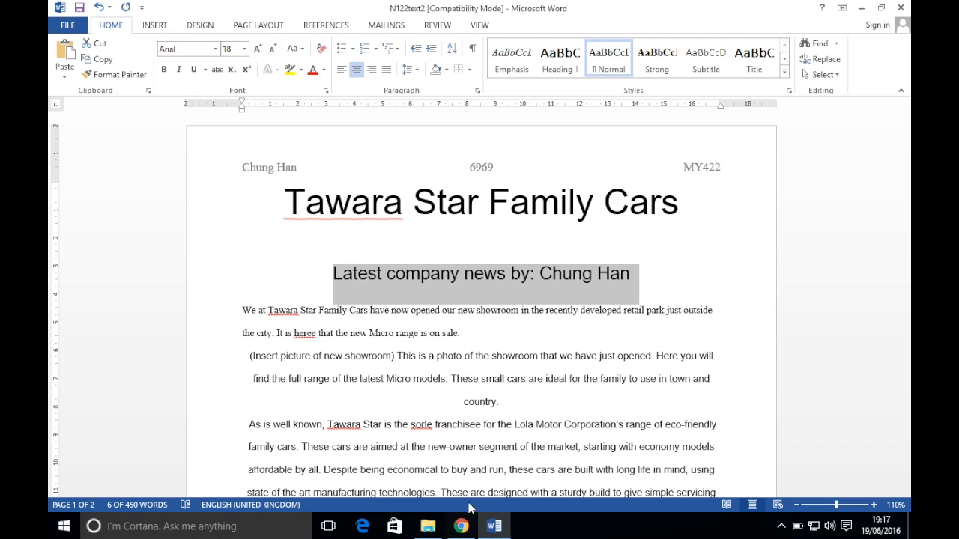
left_click(464, 526)
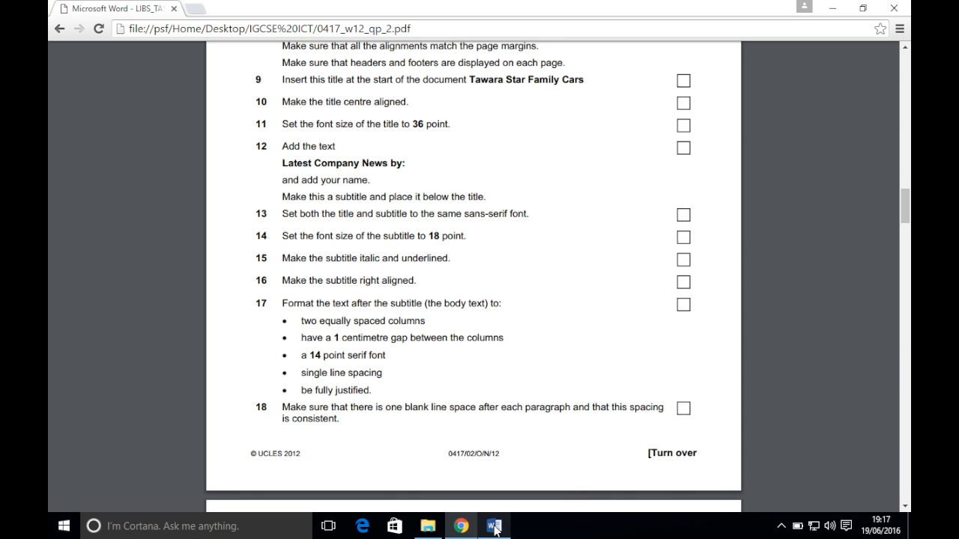
mouse_move(494, 530)
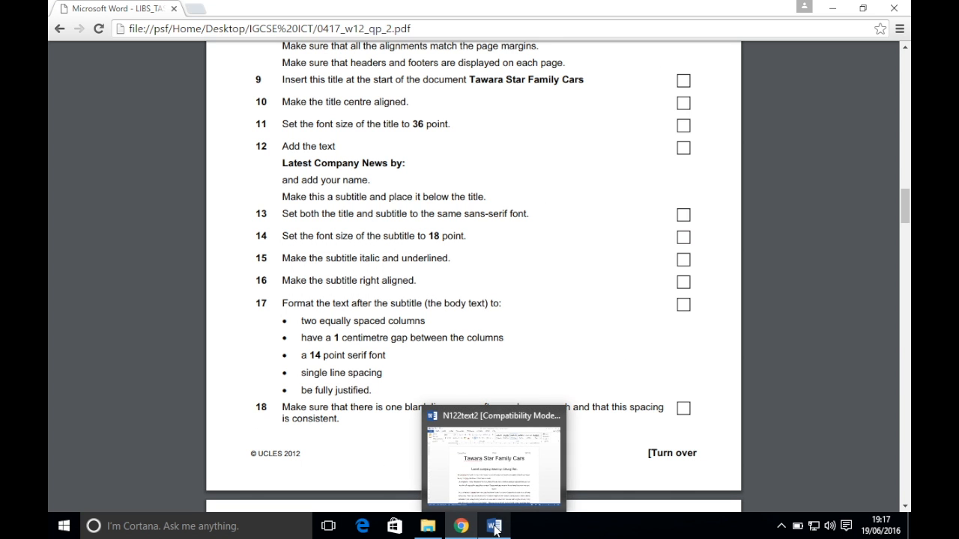
left_click(495, 528)
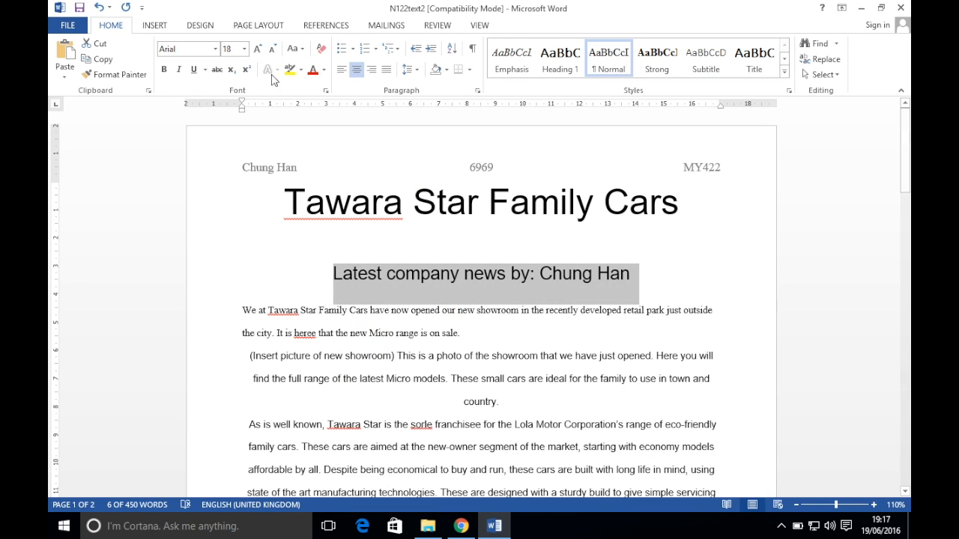
left_click(180, 69)
left_click(193, 70)
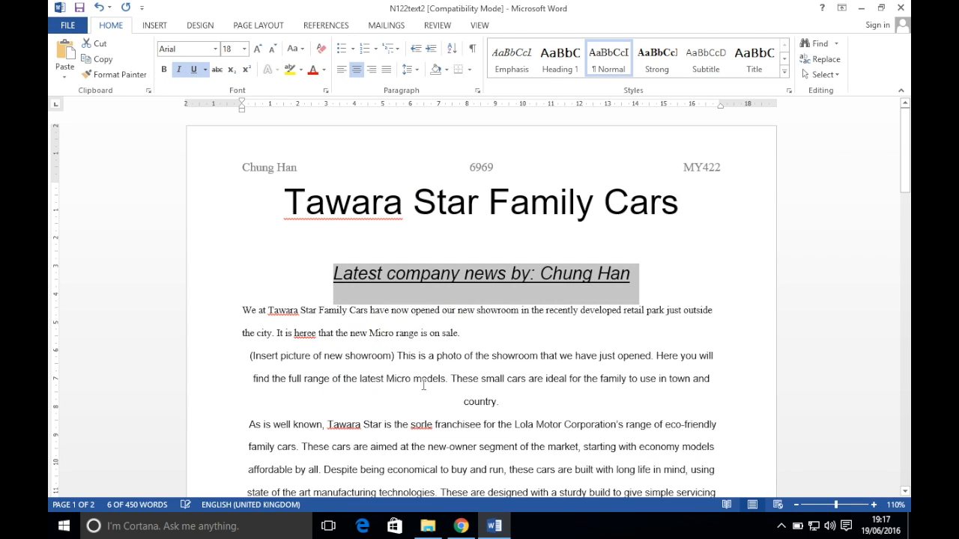
Right-align the subtitle
left_click(463, 525)
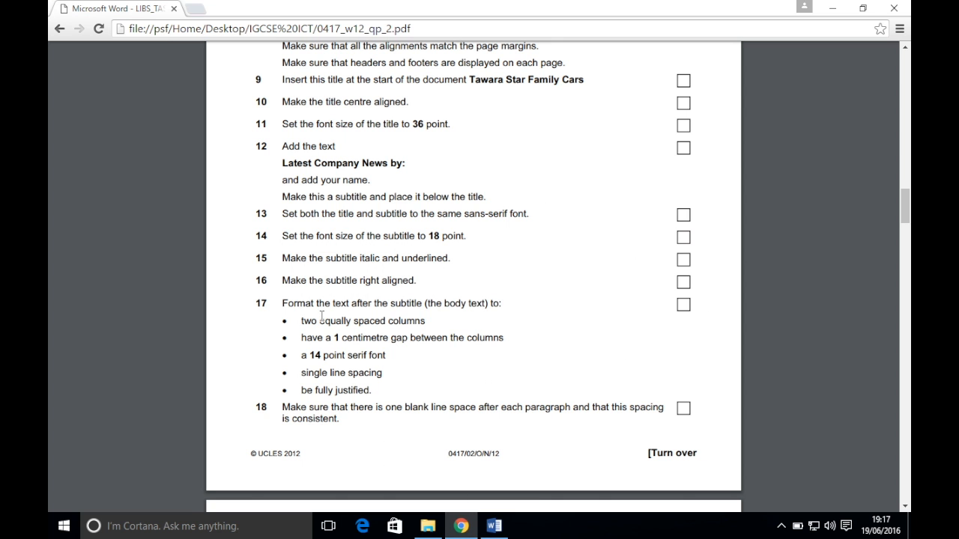
scroll(322, 317, "down", 1)
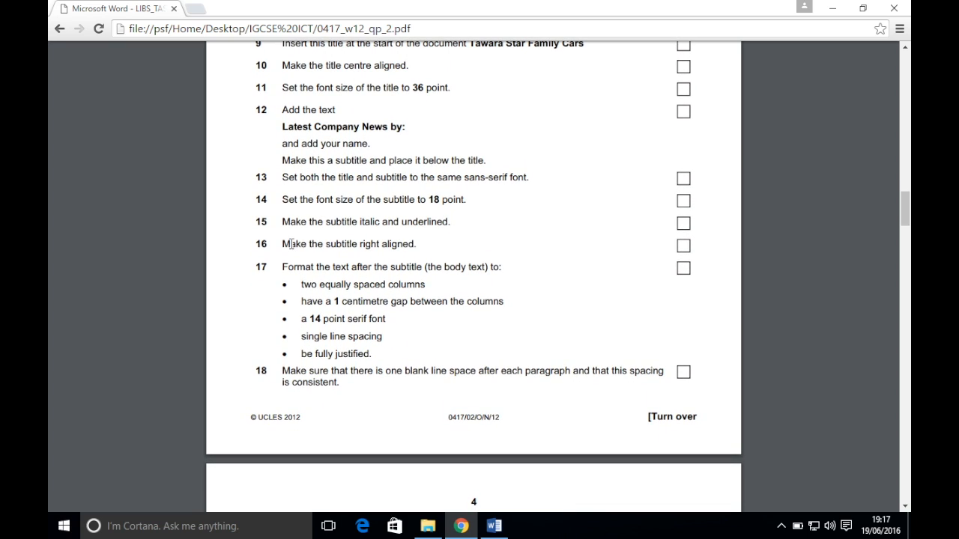
left_click(494, 525)
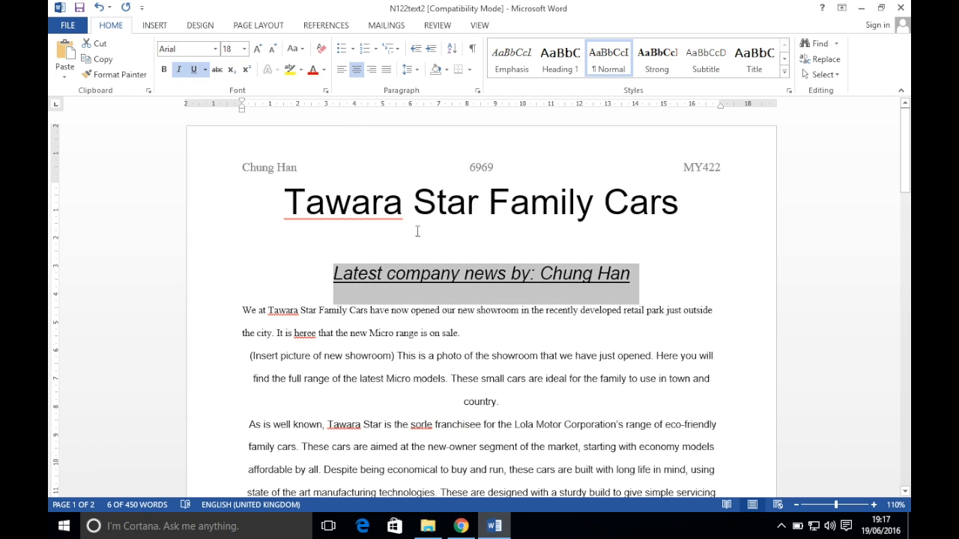
left_click(370, 70)
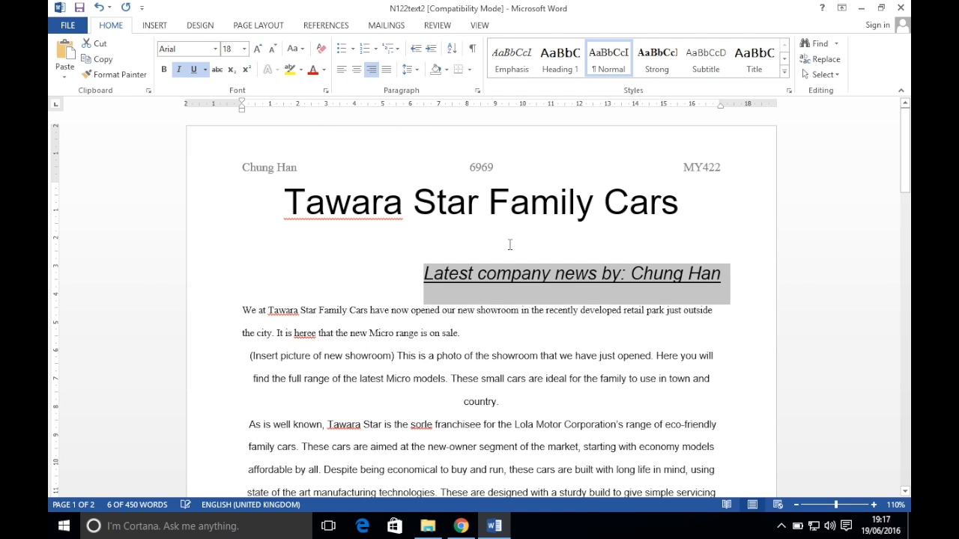
left_click(483, 338)
Select all the body text below the subtitle
left_click(461, 525)
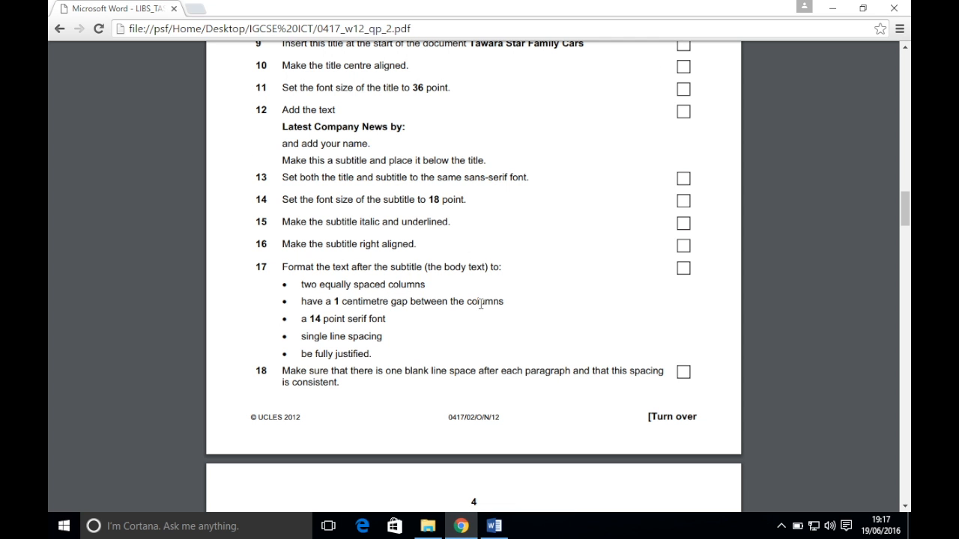
scroll(481, 303, "down", 3)
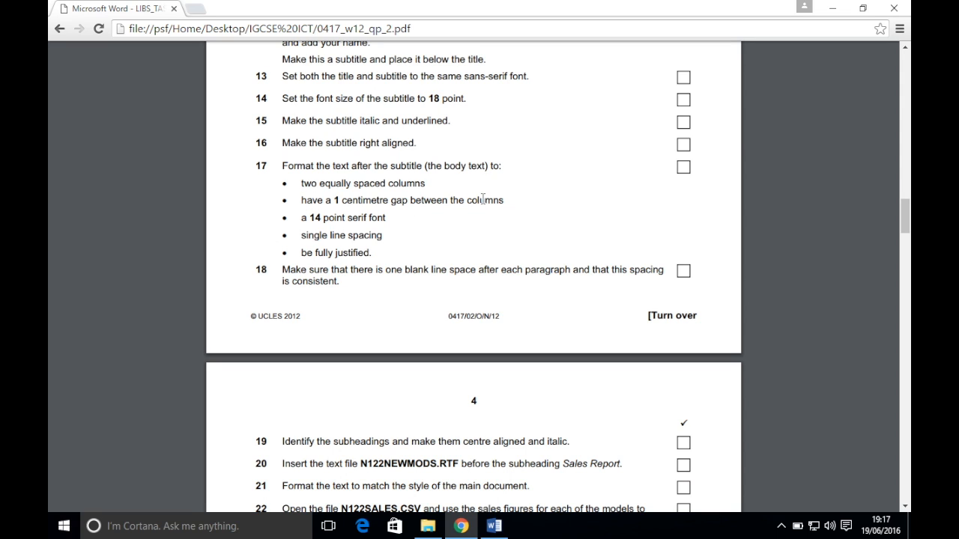
left_click(493, 526)
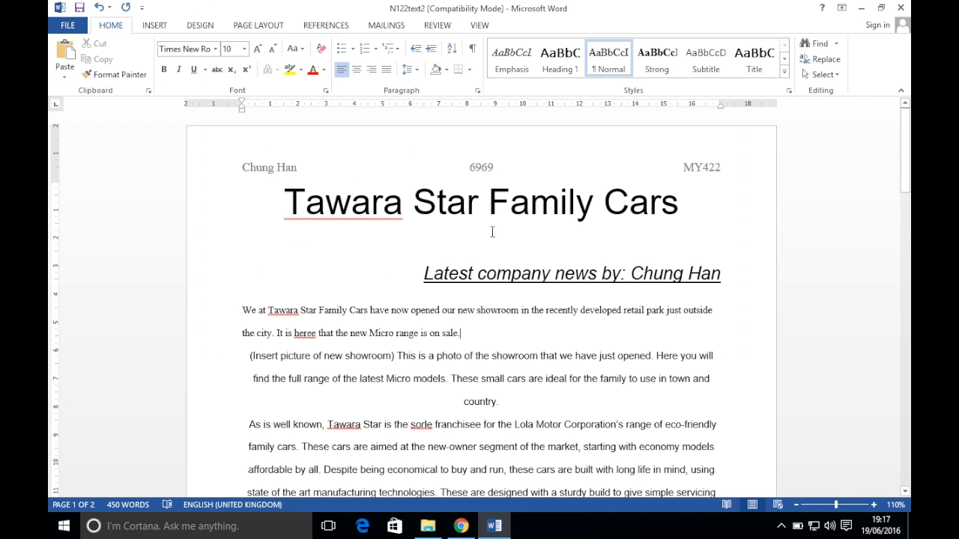
left_click_drag(243, 310, 610, 532)
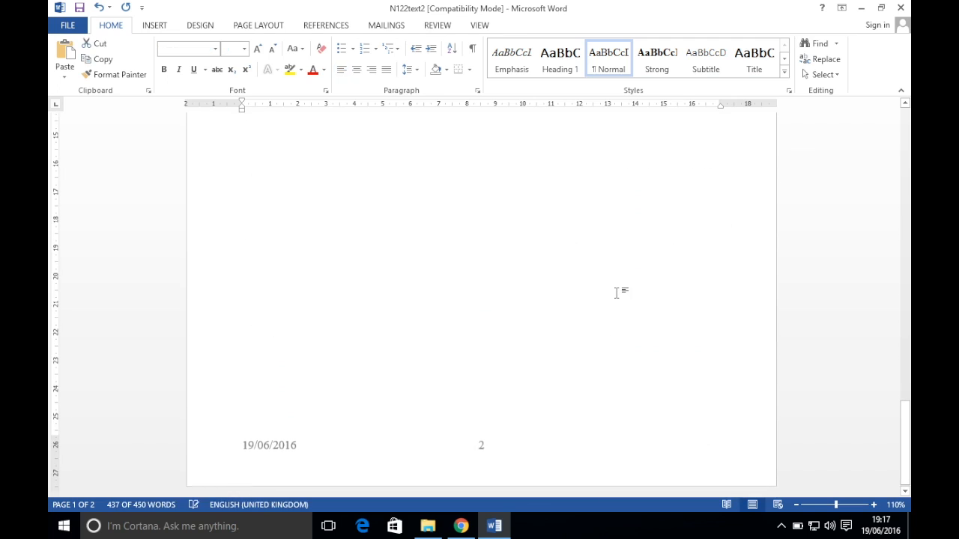
scroll(619, 289, "up", 15)
scroll(619, 298, "up", 1)
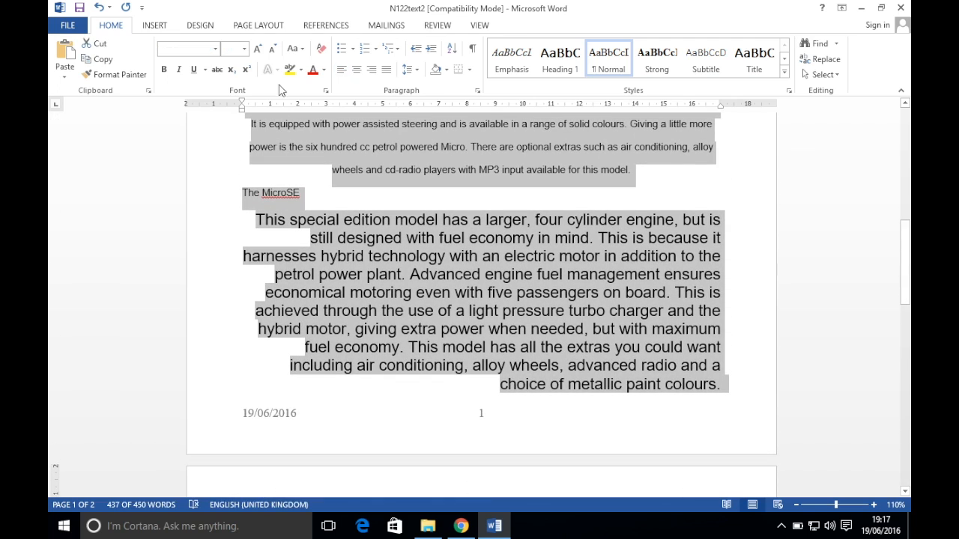
Set the body text to two columns with 1 cm spacing between them
left_click(244, 25)
left_click(172, 59)
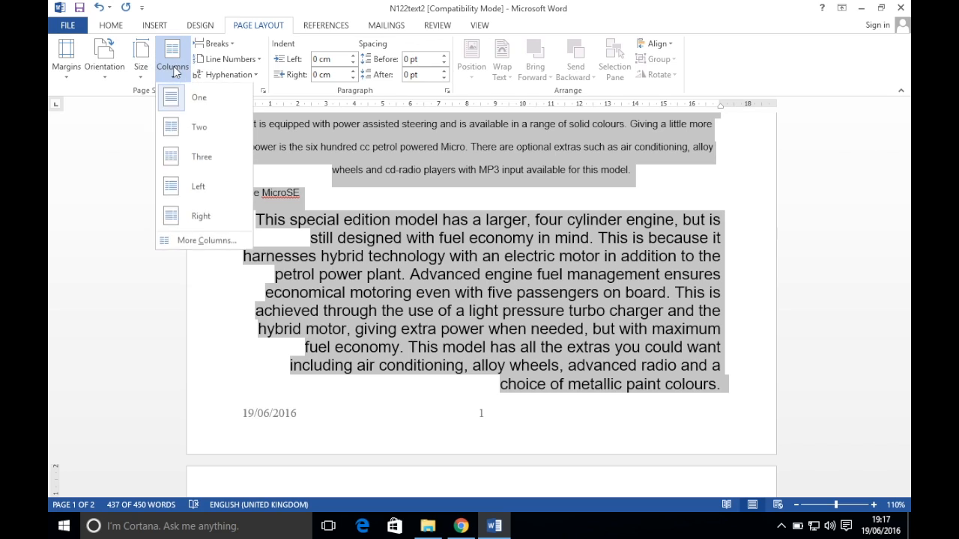
left_click(191, 248)
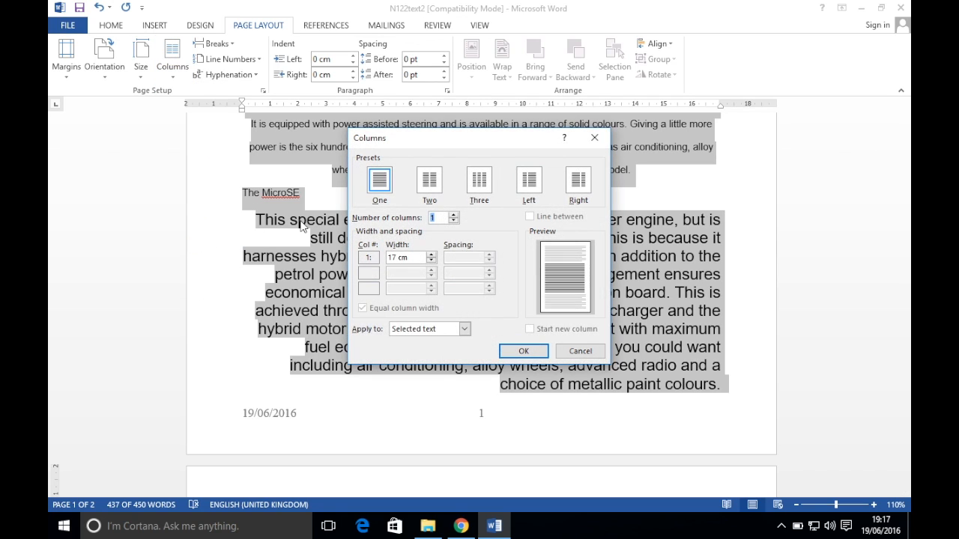
left_click(429, 184)
left_click(476, 256)
double_click(476, 257)
type("1")
key("Return")
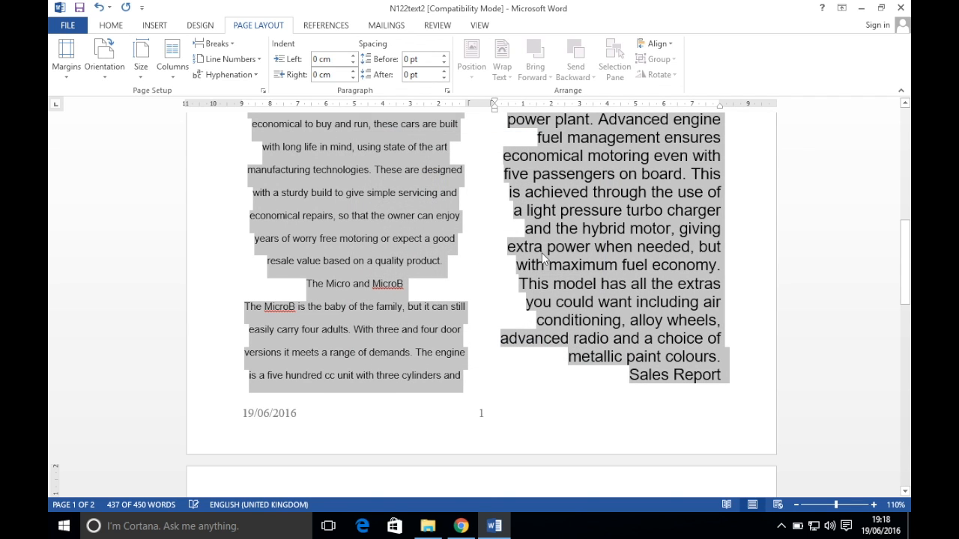
Check the exam instructions and reselect the two-column body text for font changes
scroll(543, 253, "down", 10)
scroll(544, 253, "up", 15)
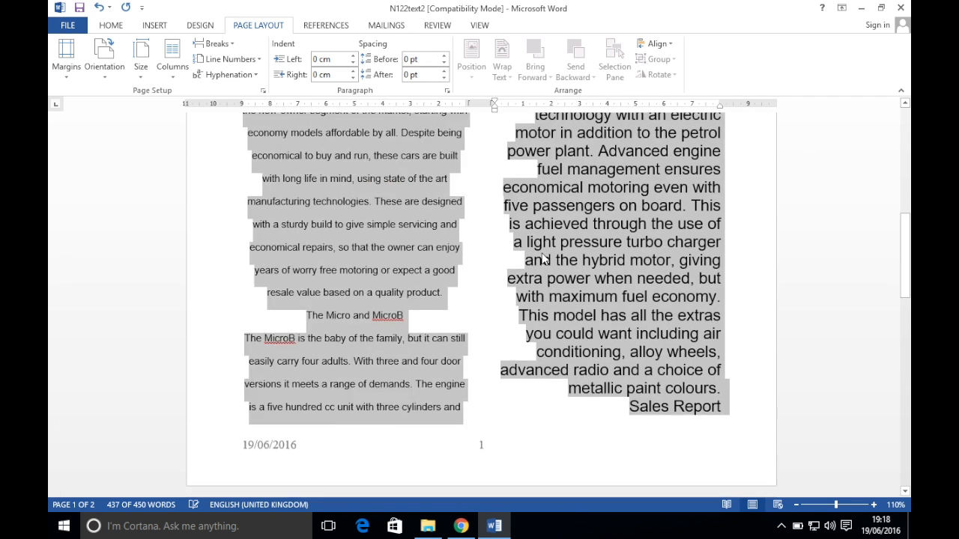
scroll(544, 253, "up", 1)
left_click(437, 341)
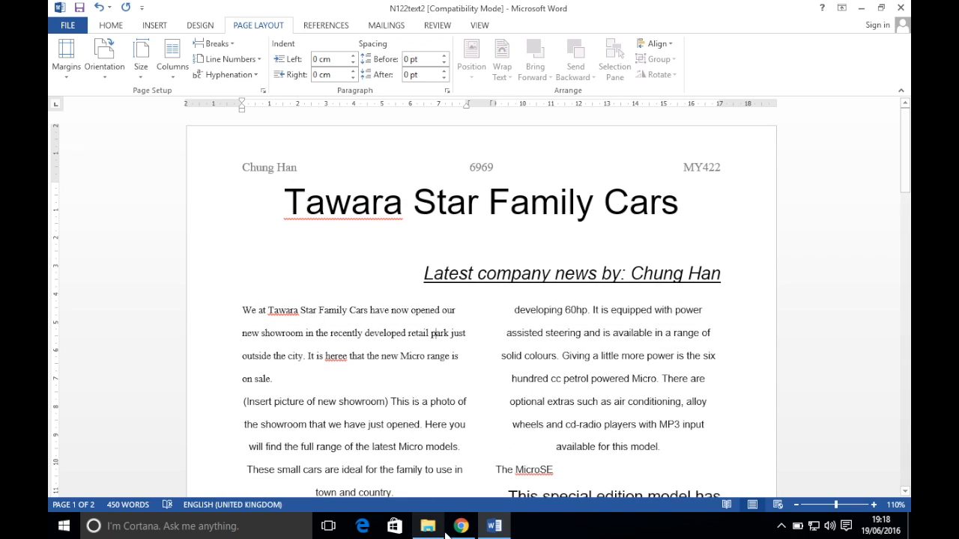
left_click(459, 526)
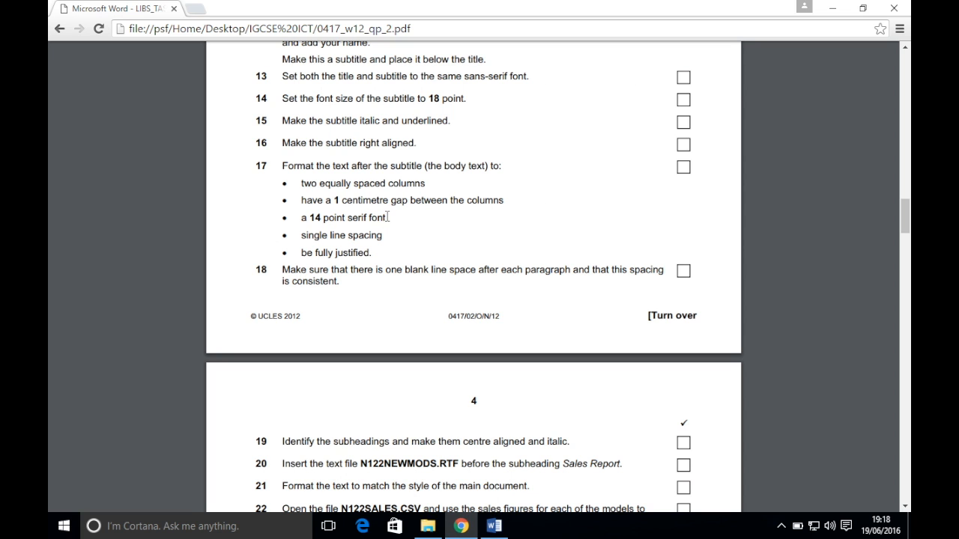
left_click(494, 526)
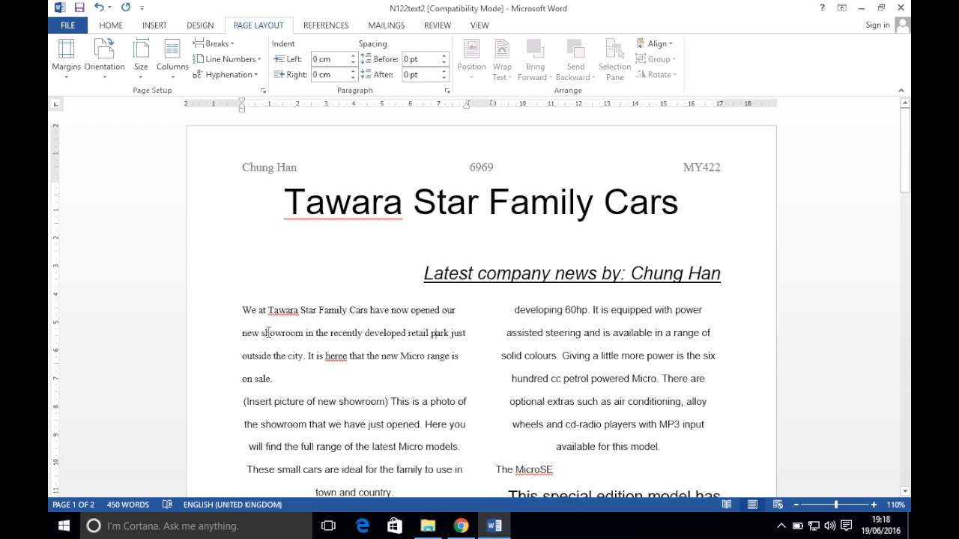
left_click_drag(243, 312, 902, 368)
scroll(753, 317, "up", 20)
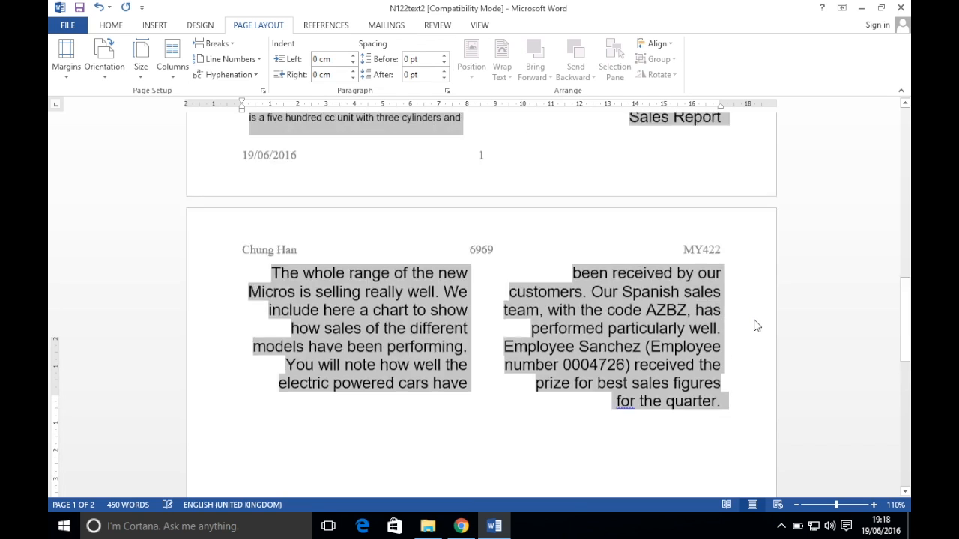
left_click(111, 25)
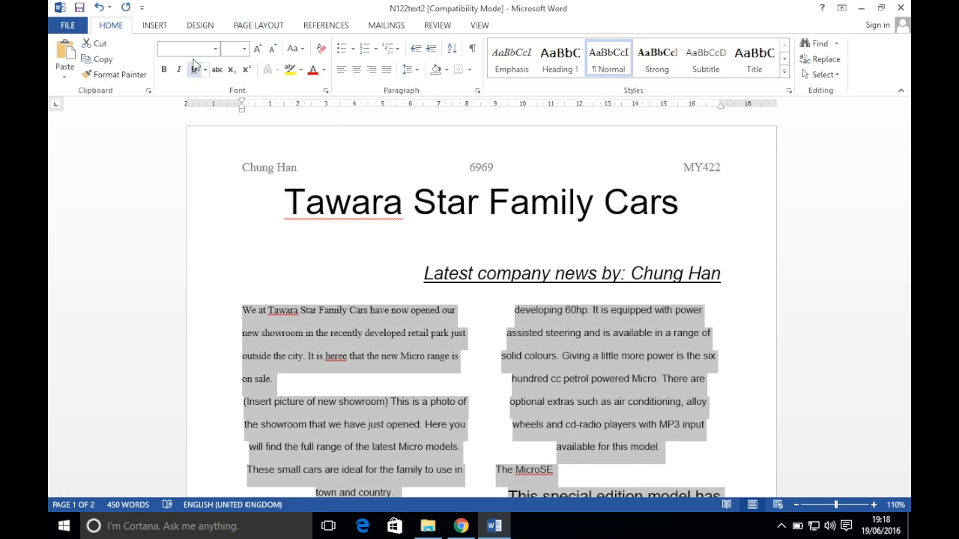
Format the body text as 14 pt Times New Roman
left_click(215, 50)
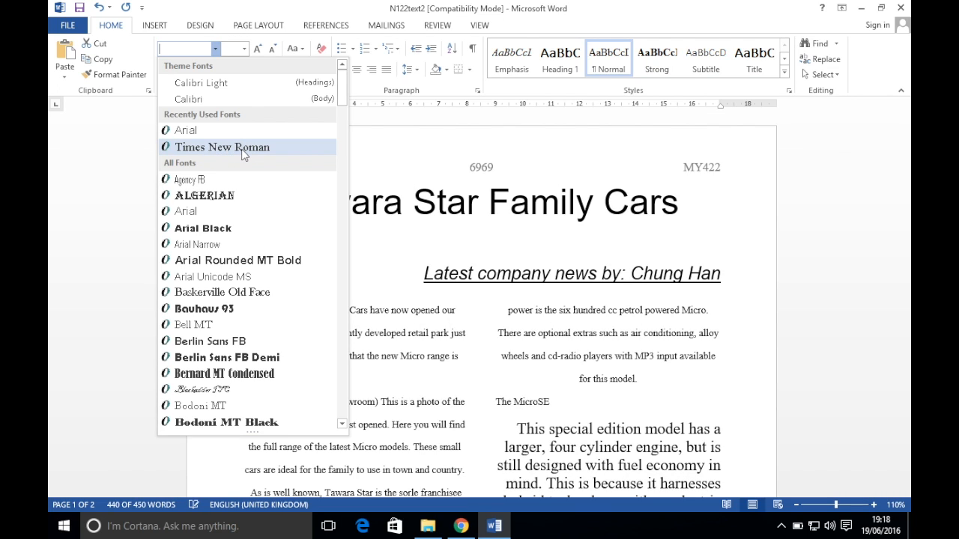
left_click(242, 150)
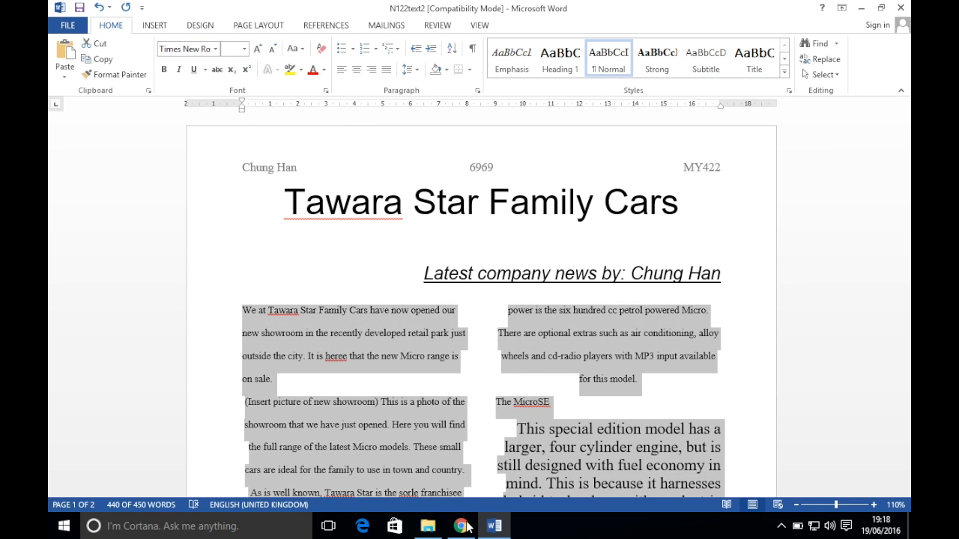
left_click(494, 526)
left_click(493, 526)
left_click(230, 49)
type("14")
key("Return")
Set the body text's line spacing to Single in the Paragraph settings
scroll(373, 205, "down", 20)
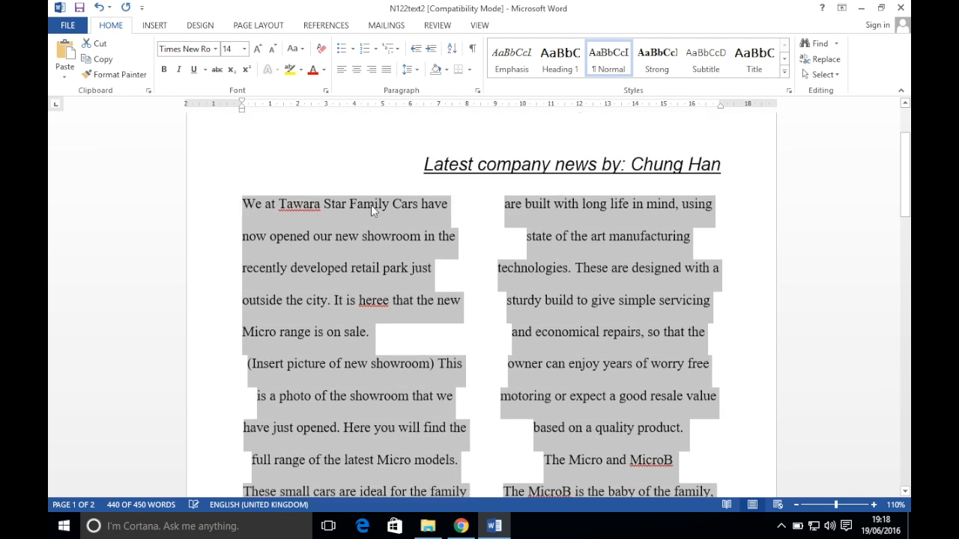
scroll(371, 204, "up", 5)
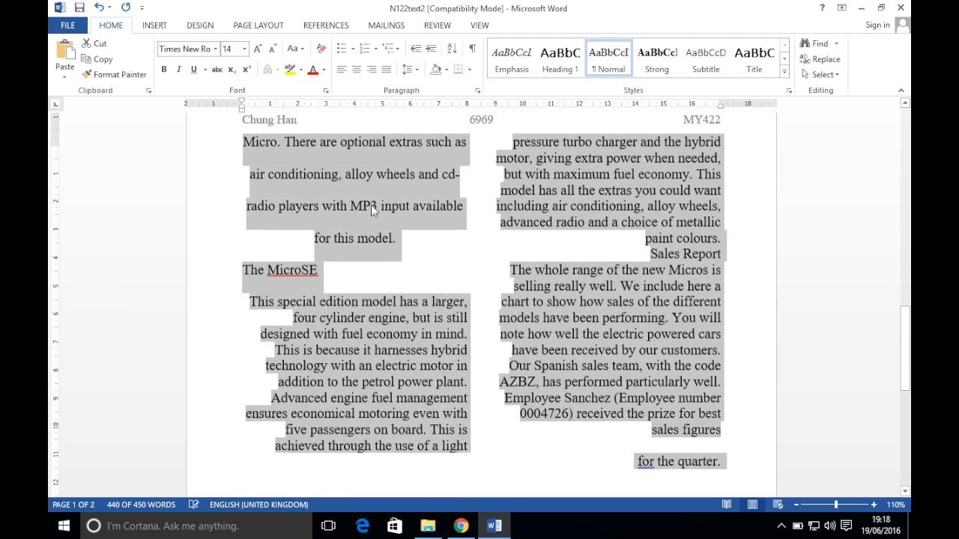
left_click(461, 526)
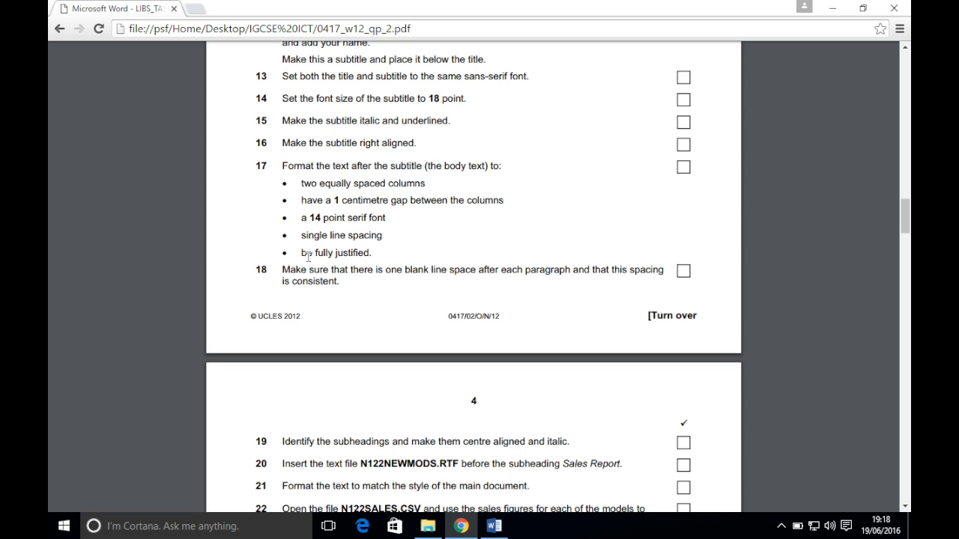
left_click(494, 526)
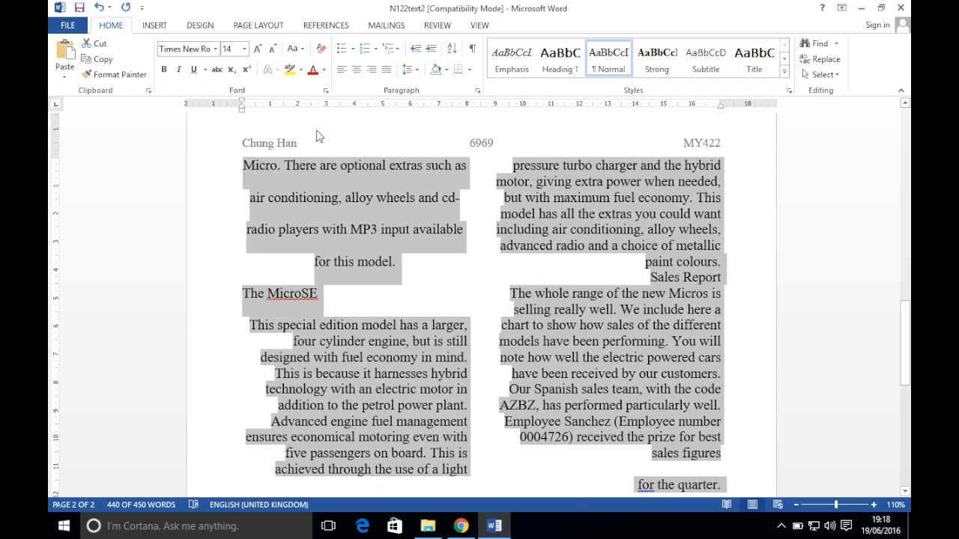
right_click(321, 212)
left_click(352, 299)
left_click(509, 280)
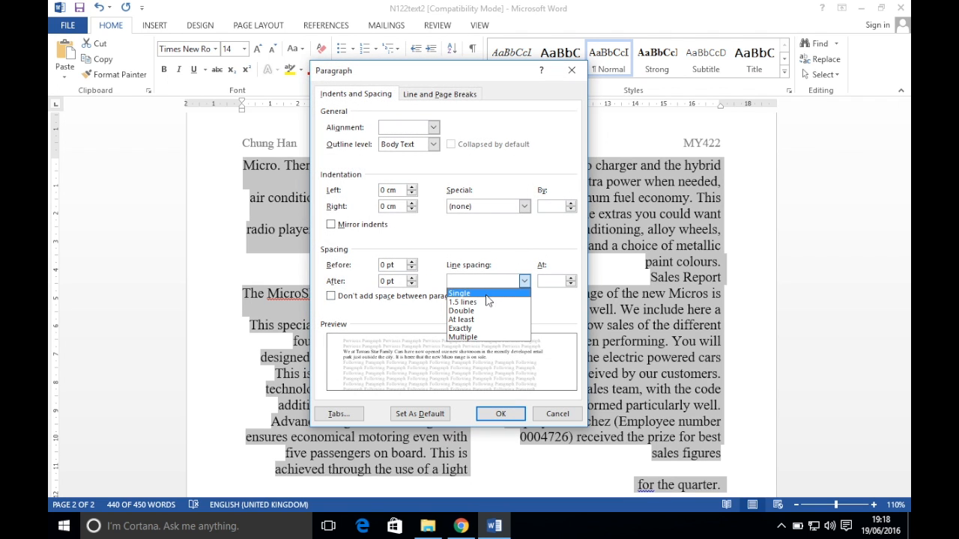
left_click(488, 294)
left_click(501, 413)
scroll(411, 274, "up", 10)
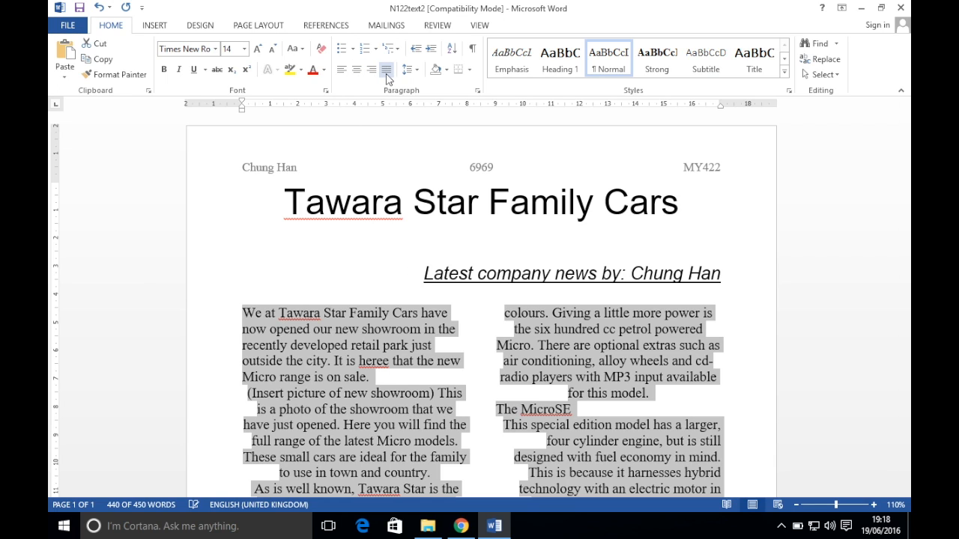
Fully justify the body text, then check the exam instructions
left_click(387, 70)
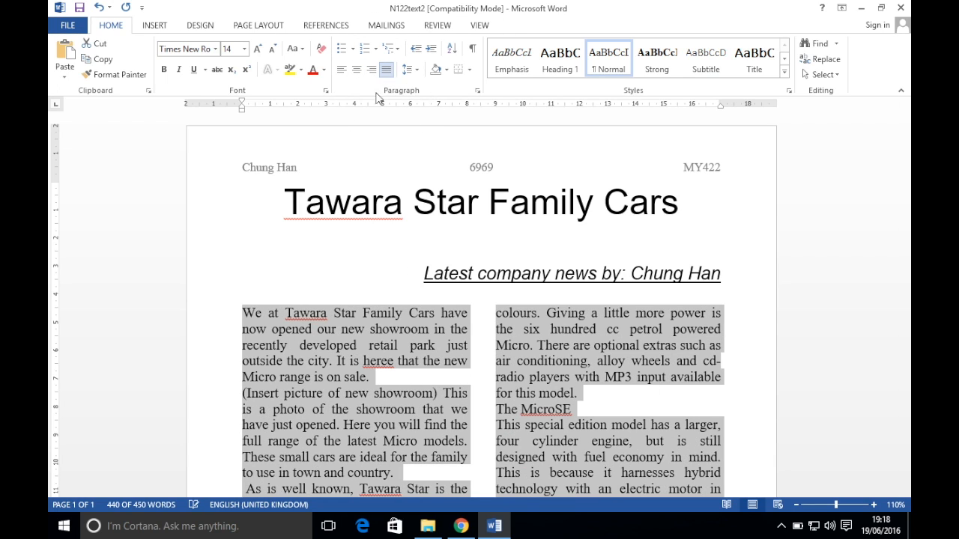
left_click(378, 418)
left_click(468, 201)
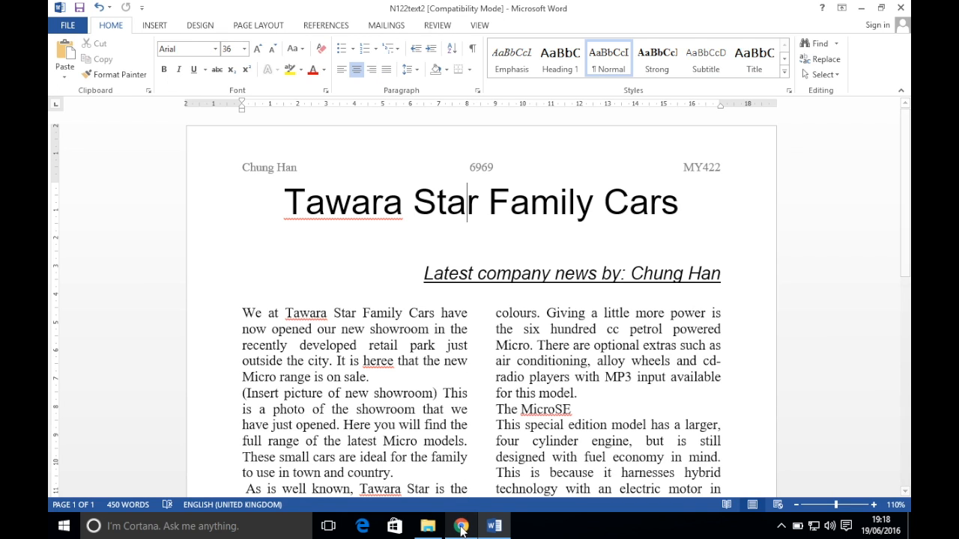
left_click(461, 526)
scroll(490, 307, "down", 2)
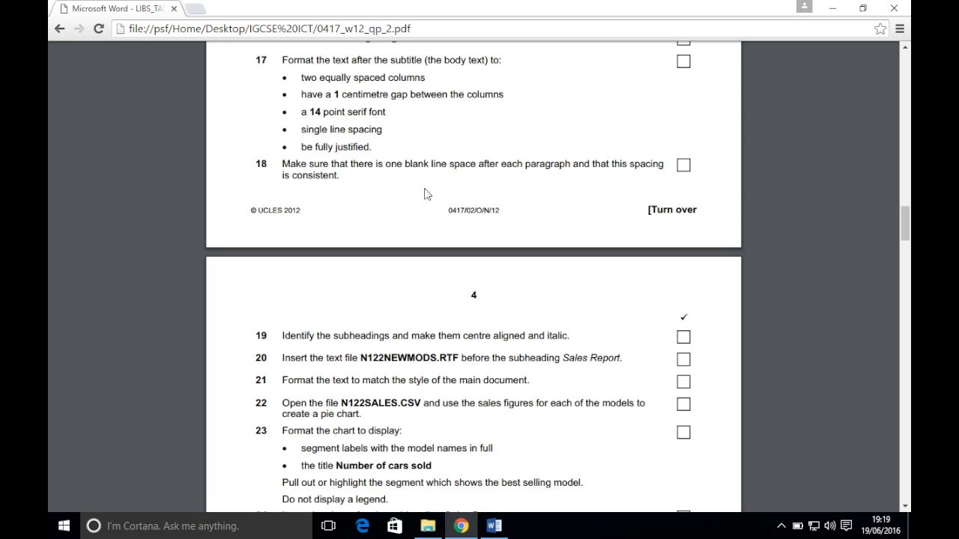
left_click(495, 526)
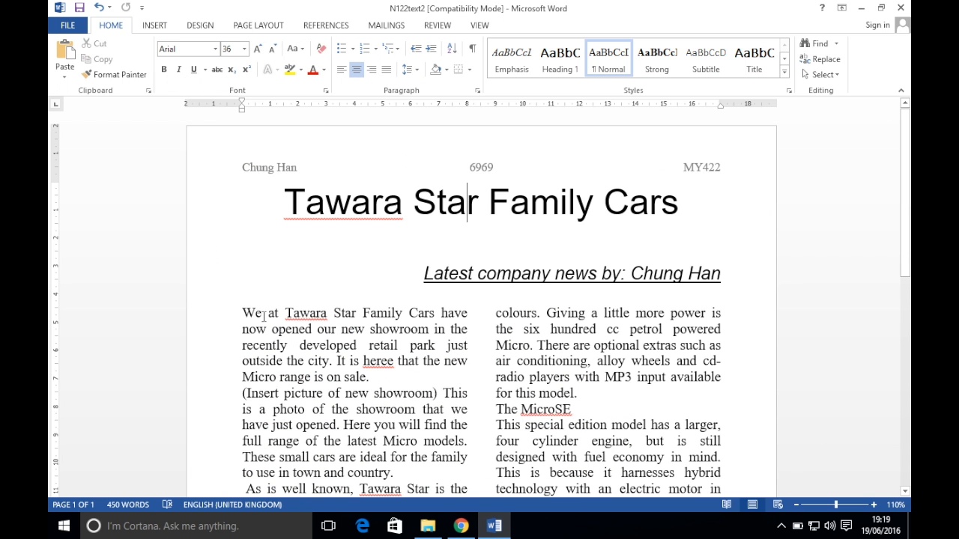
Reselect the body text and confirm Single line spacing in the Paragraph settings
left_click_drag(237, 310, 743, 406)
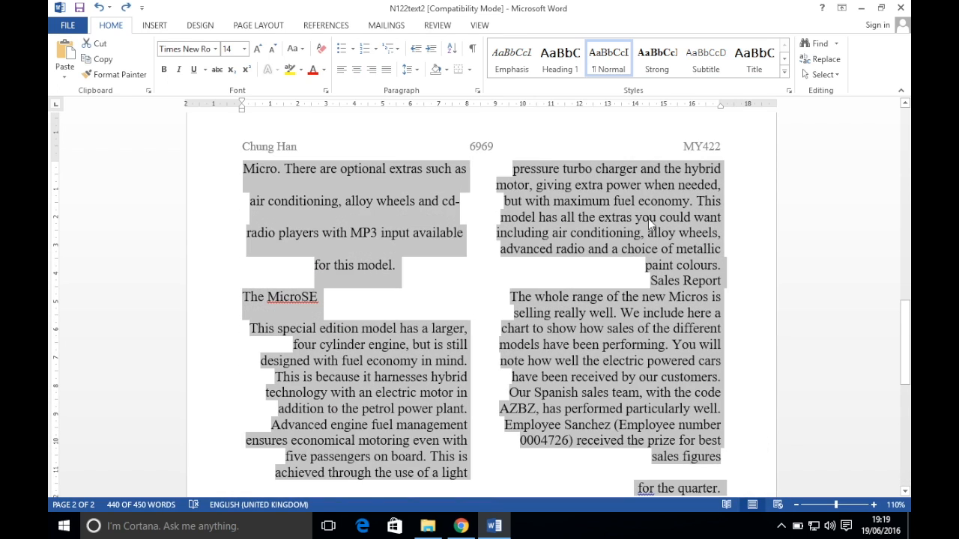
right_click(648, 218)
left_click(669, 313)
left_click(480, 281)
left_click(479, 288)
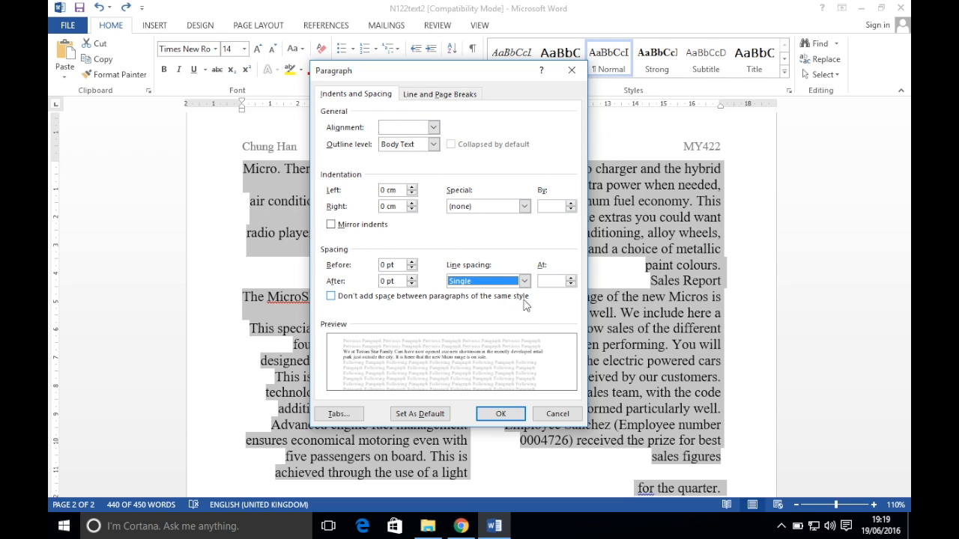
left_click(485, 415)
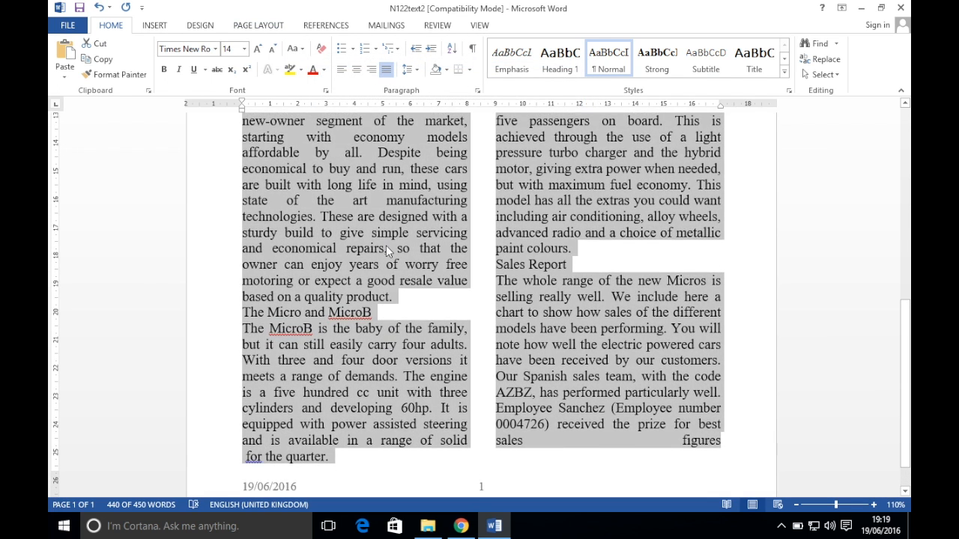
Add 6 pt spacing after each body text paragraph
right_click(386, 245)
left_click(429, 341)
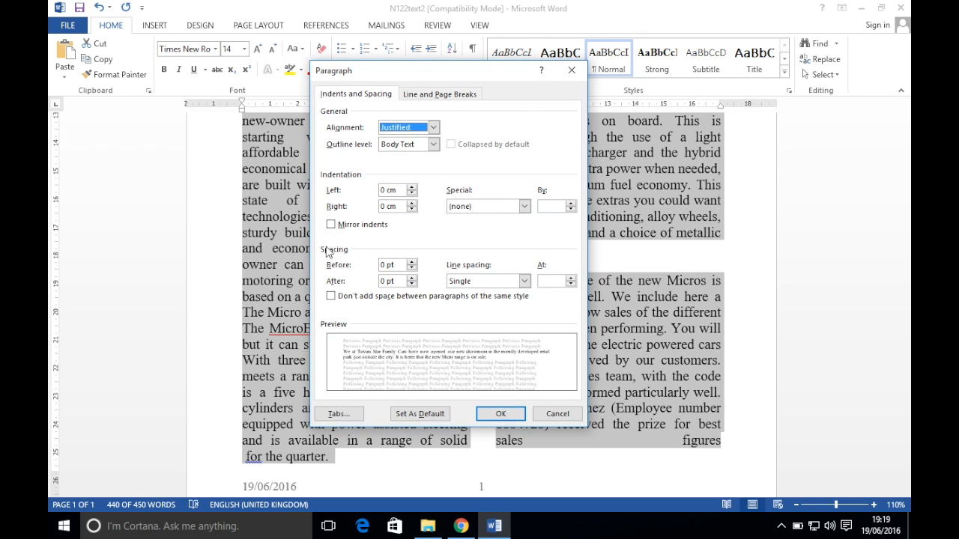
double_click(386, 281)
type("6")
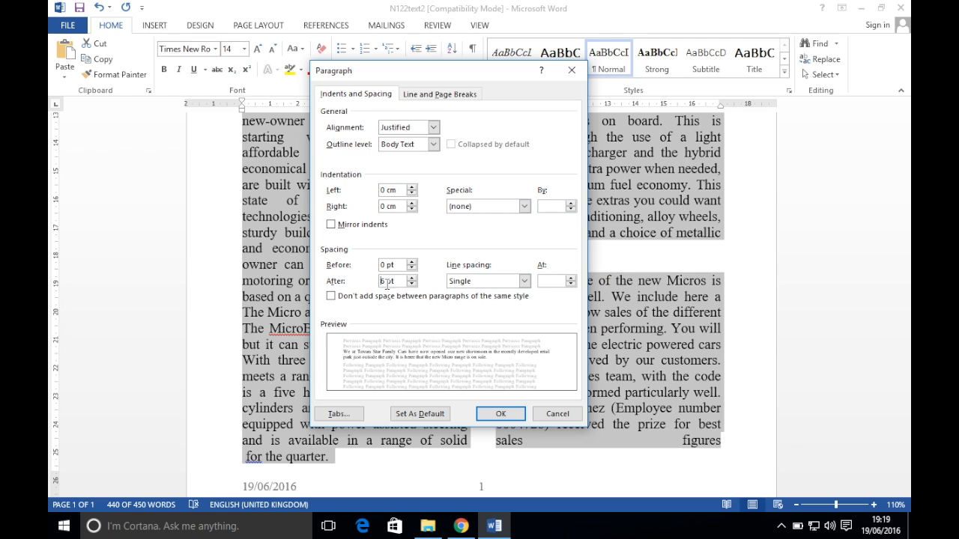
left_click(500, 413)
scroll(412, 293, "up", 10)
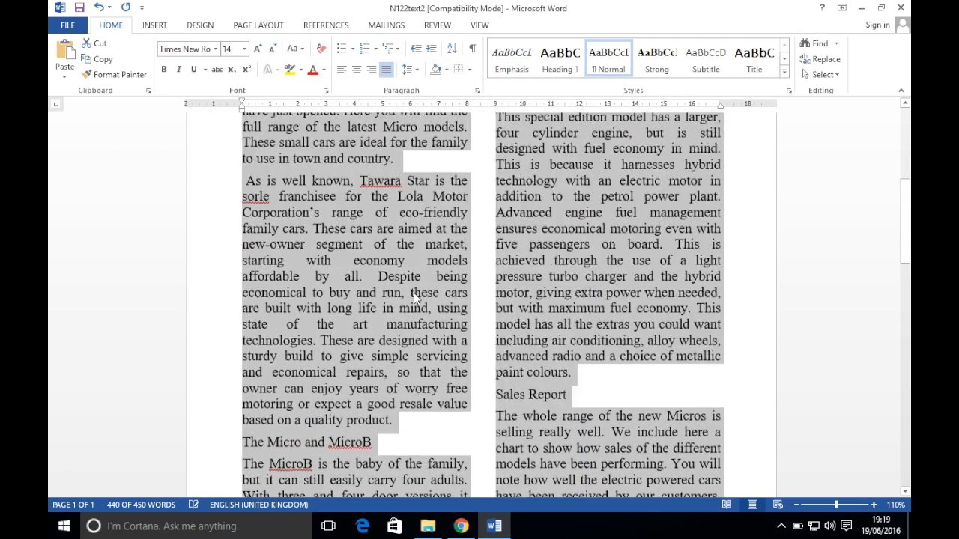
scroll(413, 293, "down", 1)
left_click(327, 355)
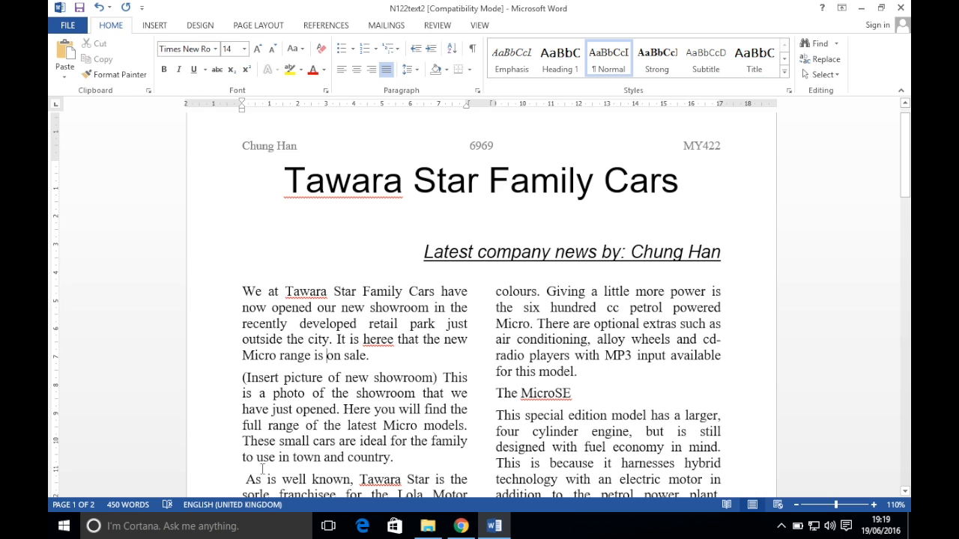
Make the subheading 'The Micro and MicroB' centred and italic
left_click(461, 526)
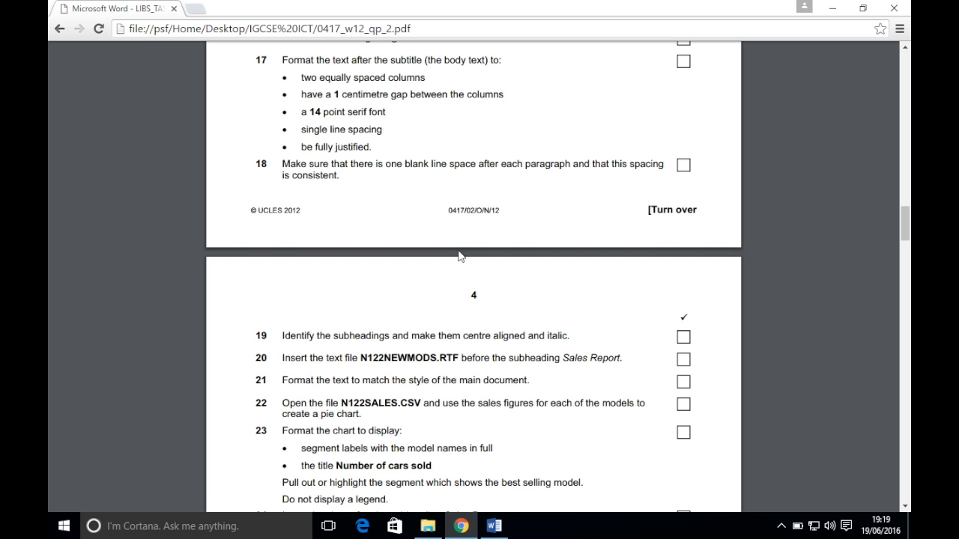
scroll(459, 255, "down", 5)
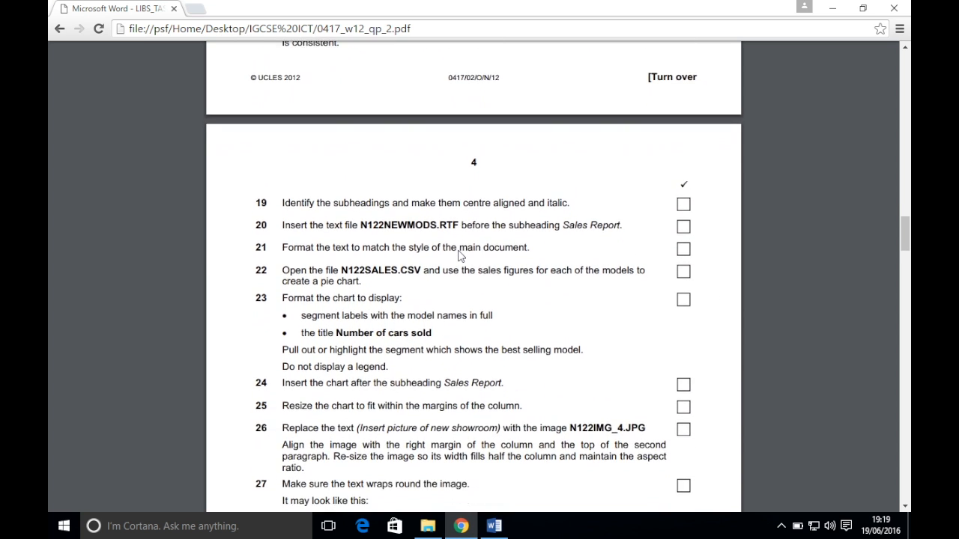
scroll(459, 255, "down", 1)
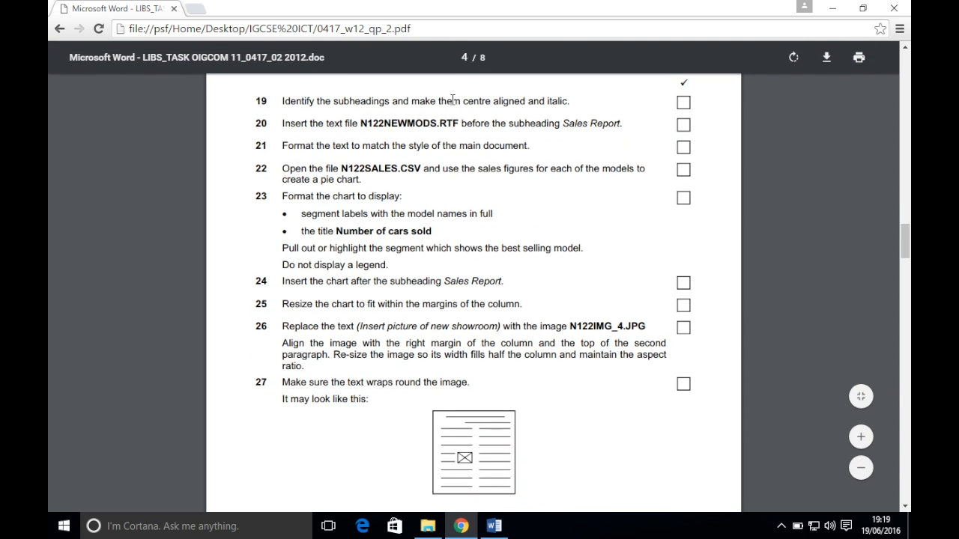
left_click(494, 526)
scroll(456, 304, "down", 2)
scroll(455, 305, "down", 6)
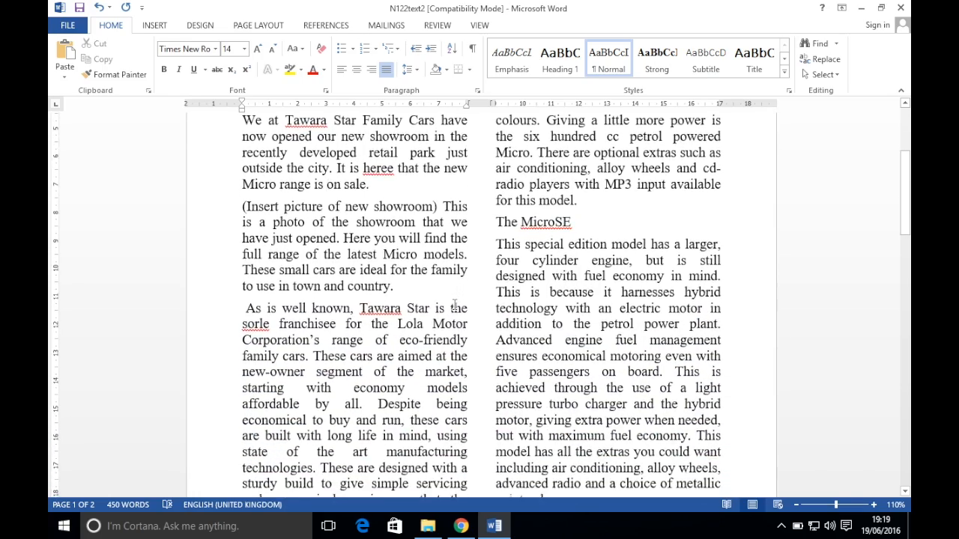
left_click_drag(373, 365, 232, 352)
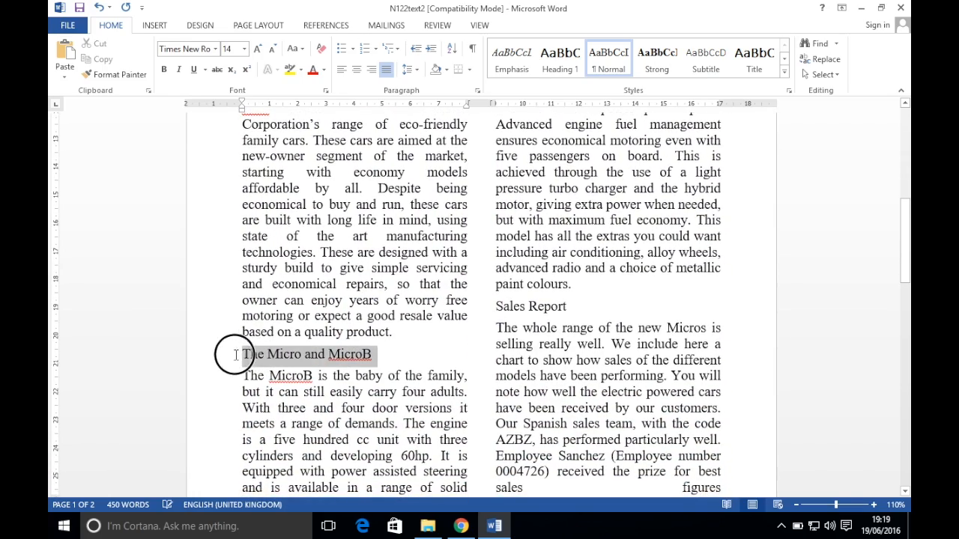
left_click(357, 68)
left_click(180, 69)
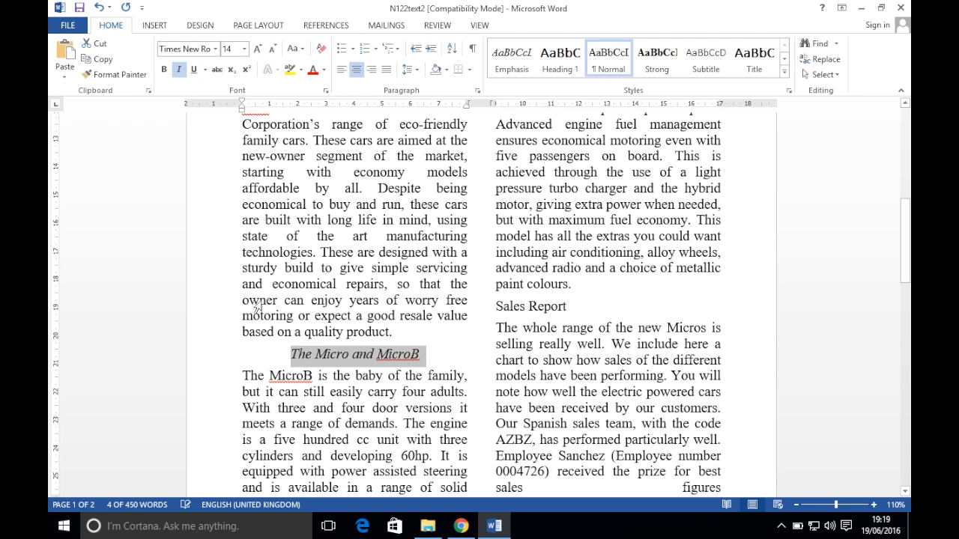
Copy that centred italic formatting with Format Painter to the other subheadings, including 'The MicroSE'
left_click(460, 526)
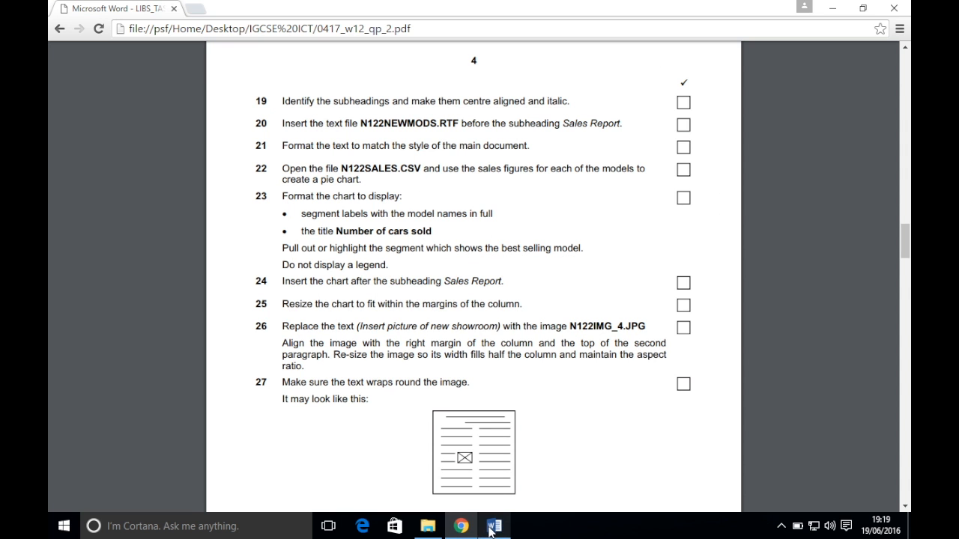
left_click(493, 529)
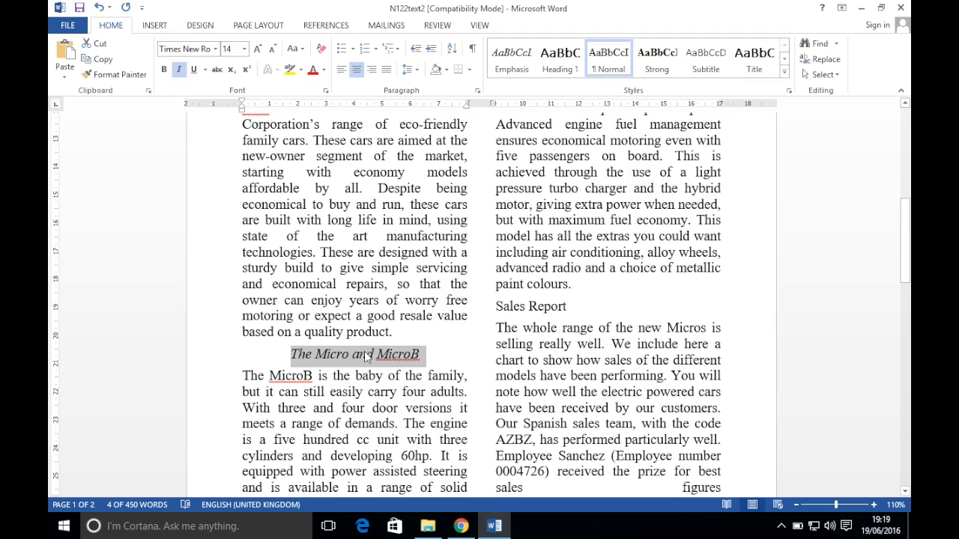
scroll(574, 246, "up", 8)
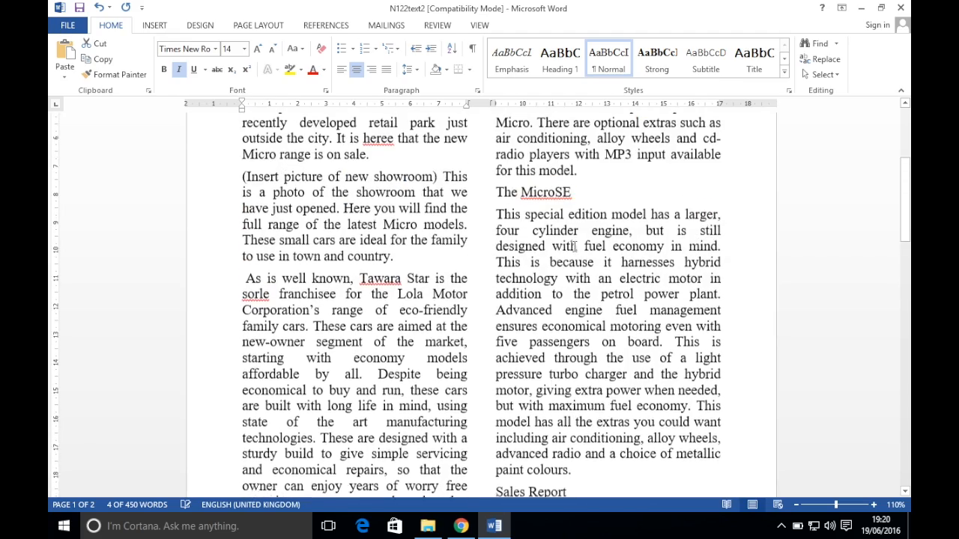
scroll(575, 246, "down", 5)
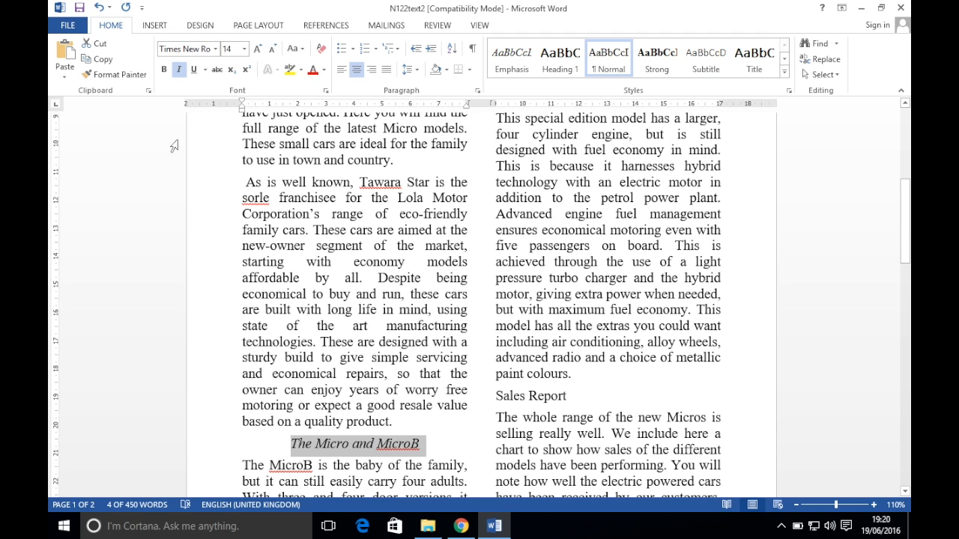
left_click(116, 75)
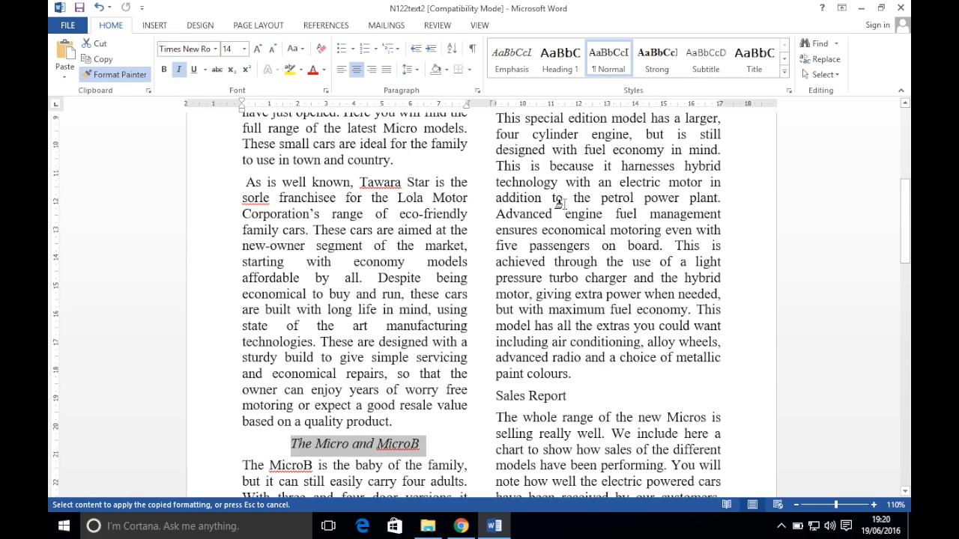
scroll(561, 195, "up", 3)
scroll(561, 203, "up", 1)
left_click_drag(496, 214, 579, 214)
scroll(569, 326, "down", 6)
left_click_drag(495, 296, 567, 296)
scroll(537, 399, "up", 4)
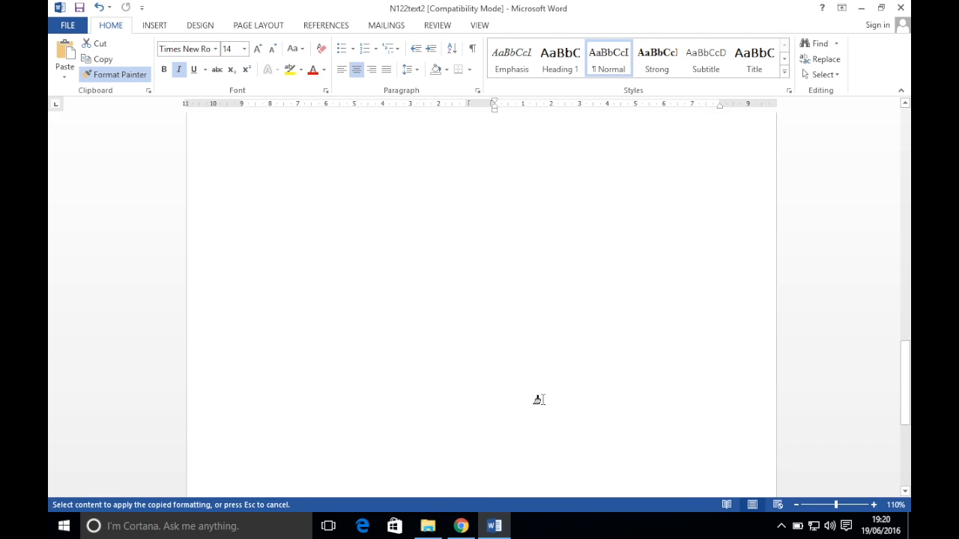
scroll(538, 399, "up", 2)
key("Escape")
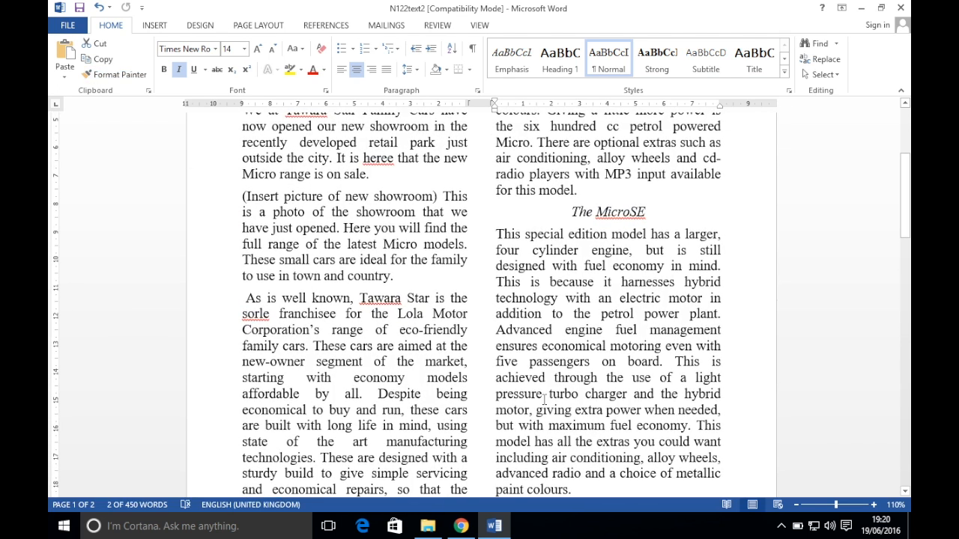
left_click(461, 526)
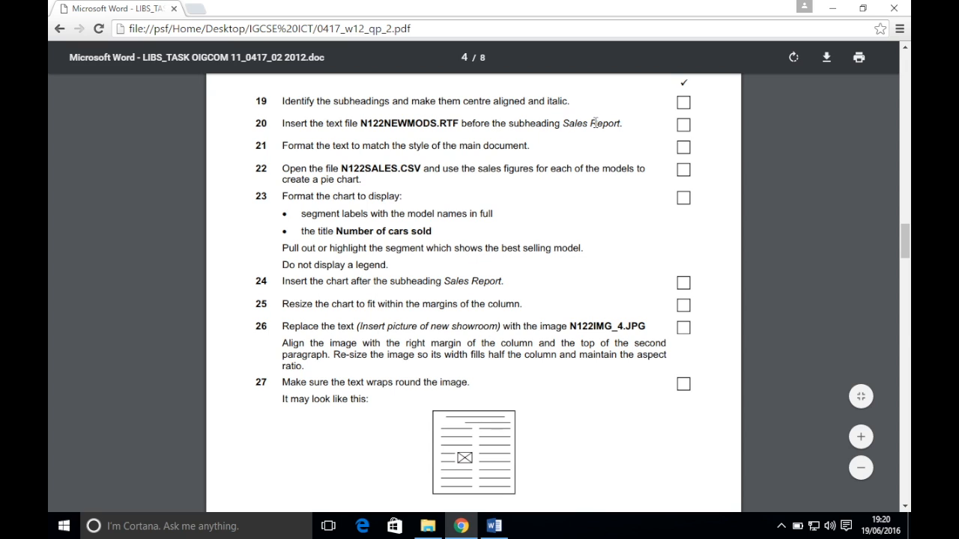
Open N122newmods from the IGCSE ICT folder and select all its text
left_click(428, 526)
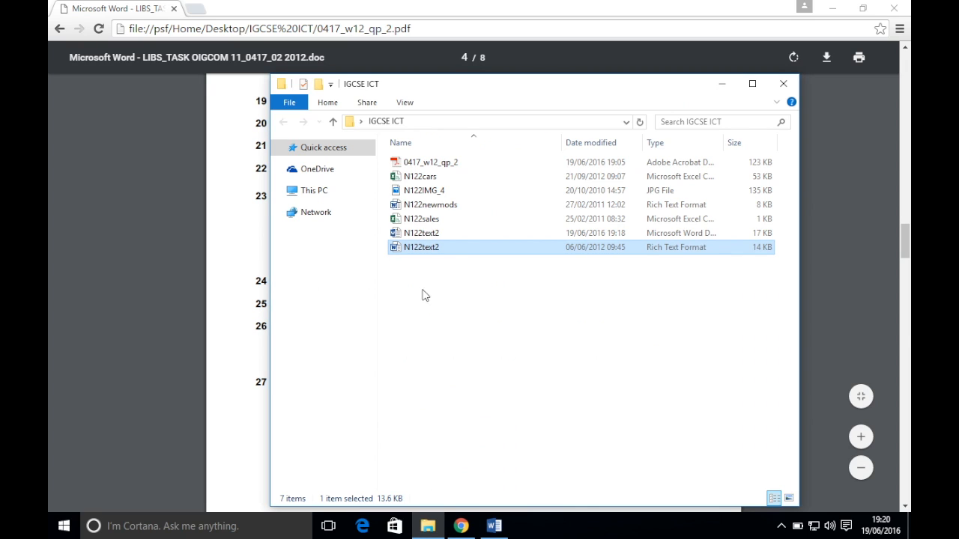
double_click(445, 205)
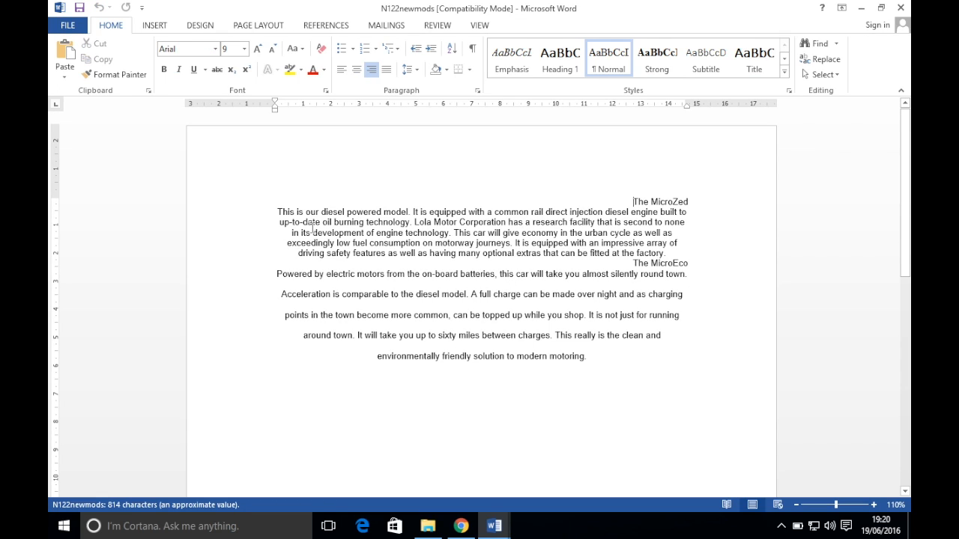
left_click_drag(627, 200, 704, 380)
key("ctrl+c")
mouse_move(491, 525)
left_click(398, 457)
left_click(462, 527)
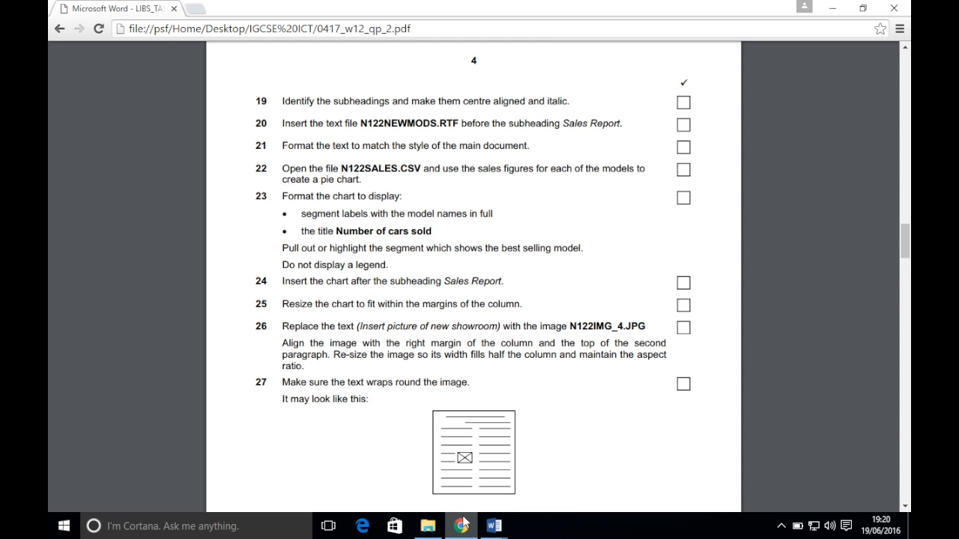
mouse_move(494, 526)
left_click(423, 397)
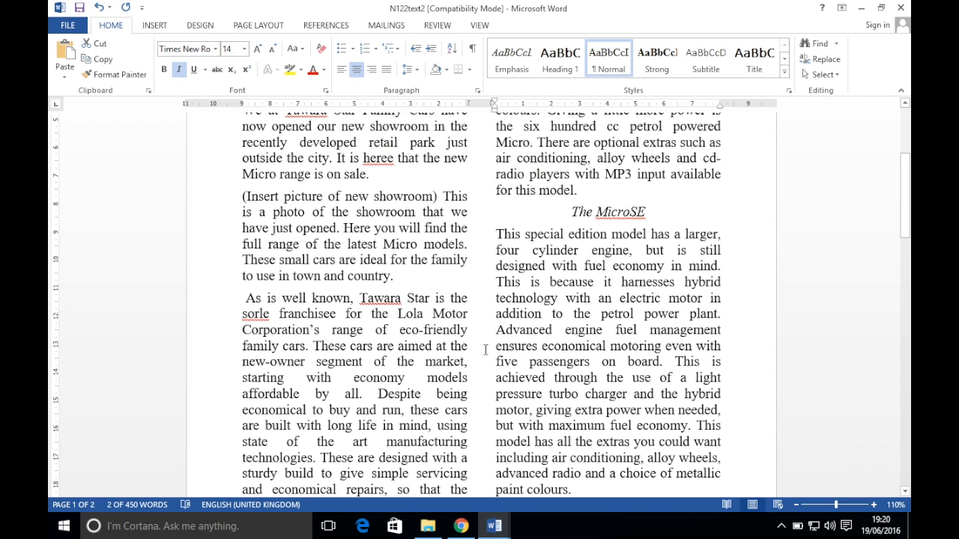
Paste the model text on a new line after 'paint colours.' and remove the extra empty paragraph
scroll(500, 327, "up", 5)
scroll(500, 327, "down", 12)
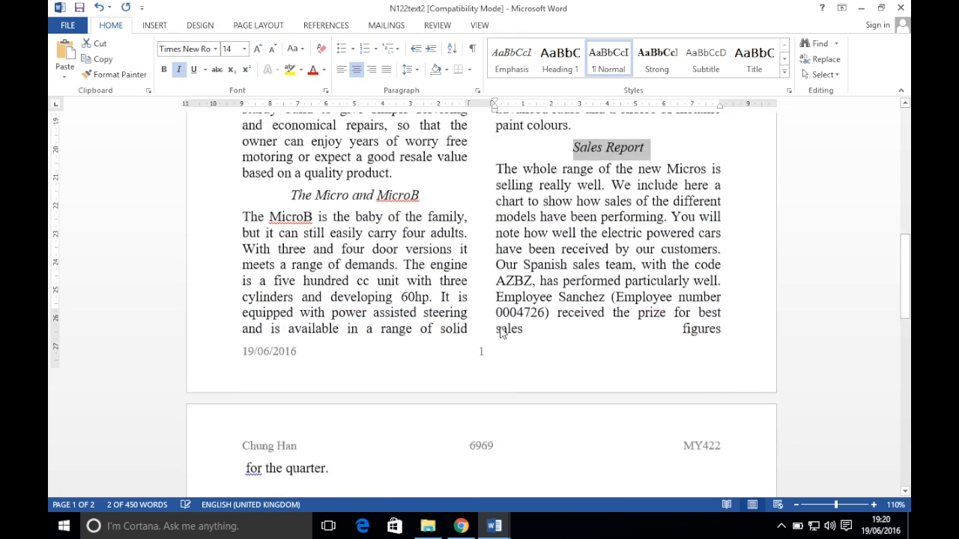
scroll(556, 266, "up", 3)
left_click(584, 237)
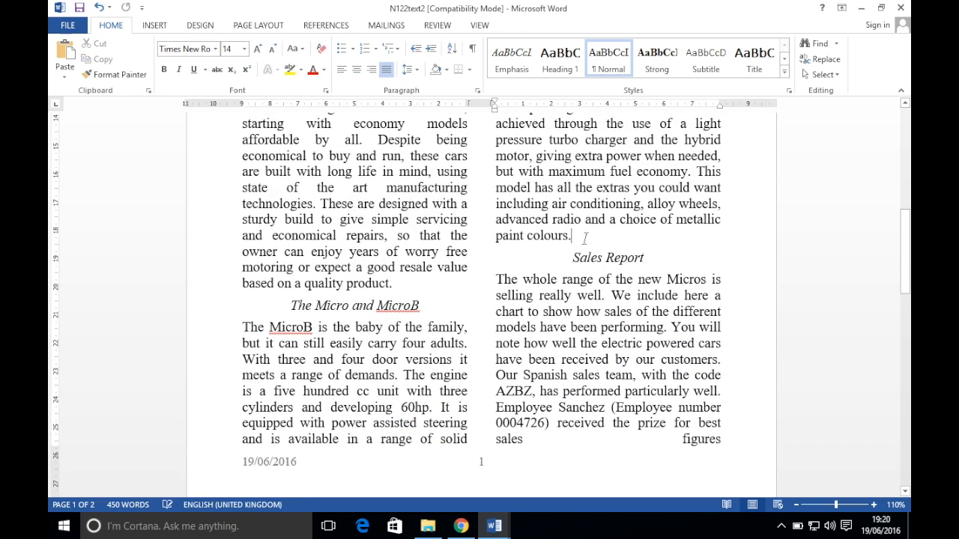
key("Return")
key("Return")
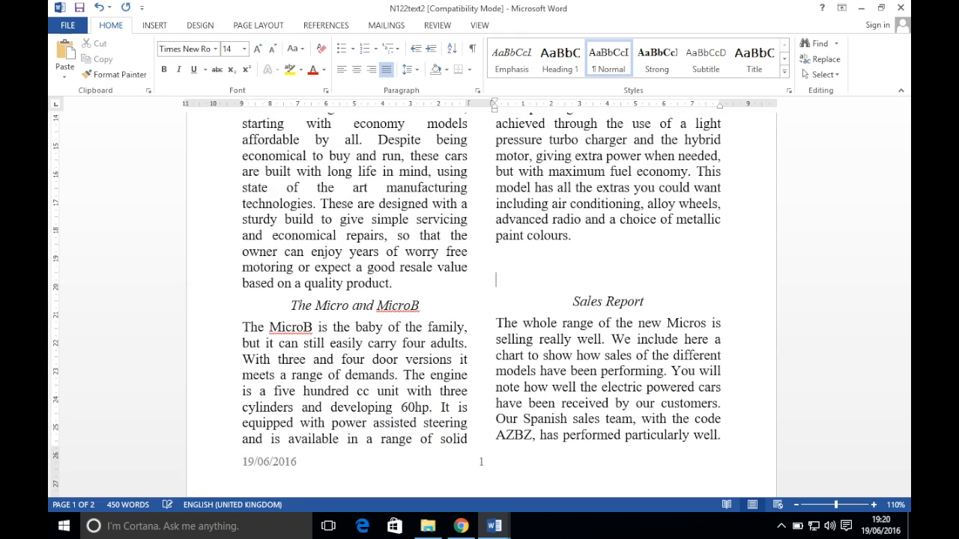
key("ctrl+v")
scroll(589, 238, "up", 3)
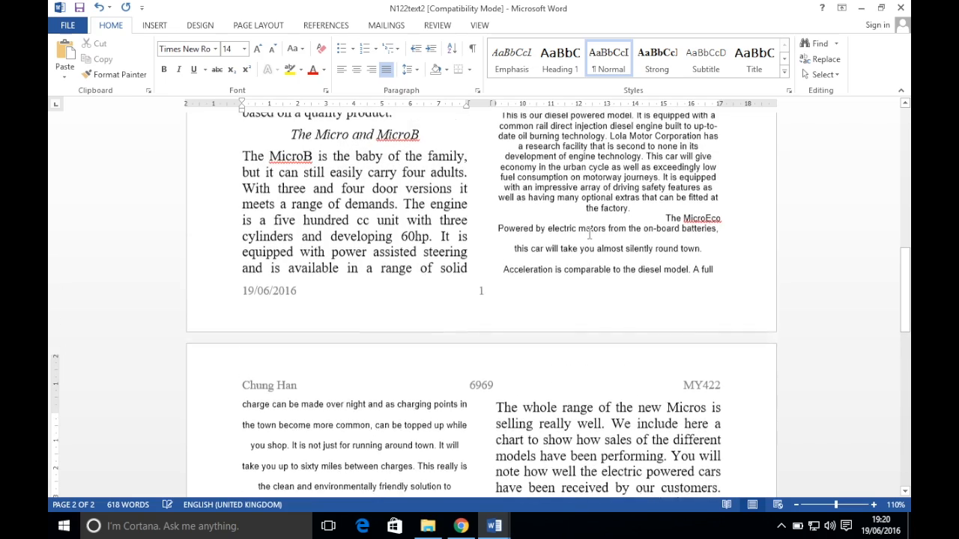
scroll(588, 233, "up", 3)
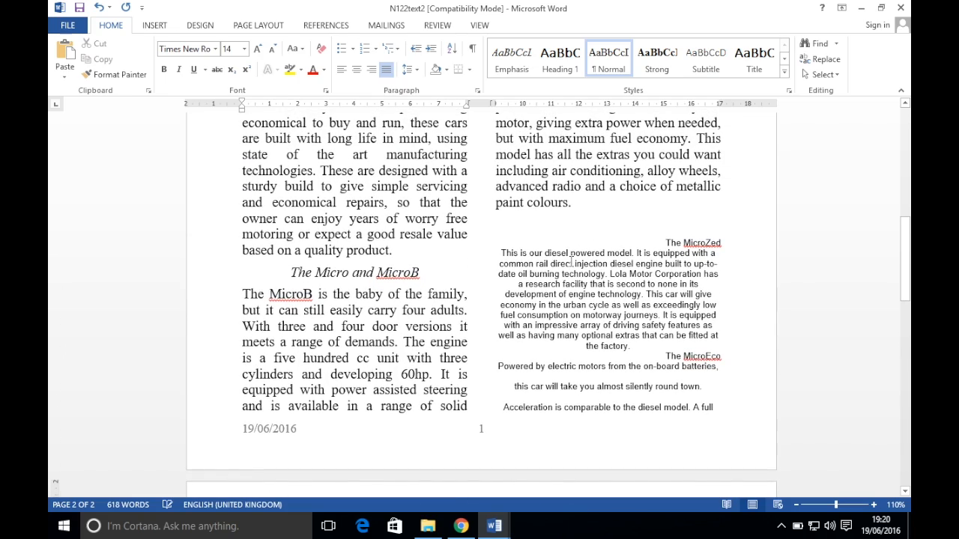
scroll(526, 346, "down", 8)
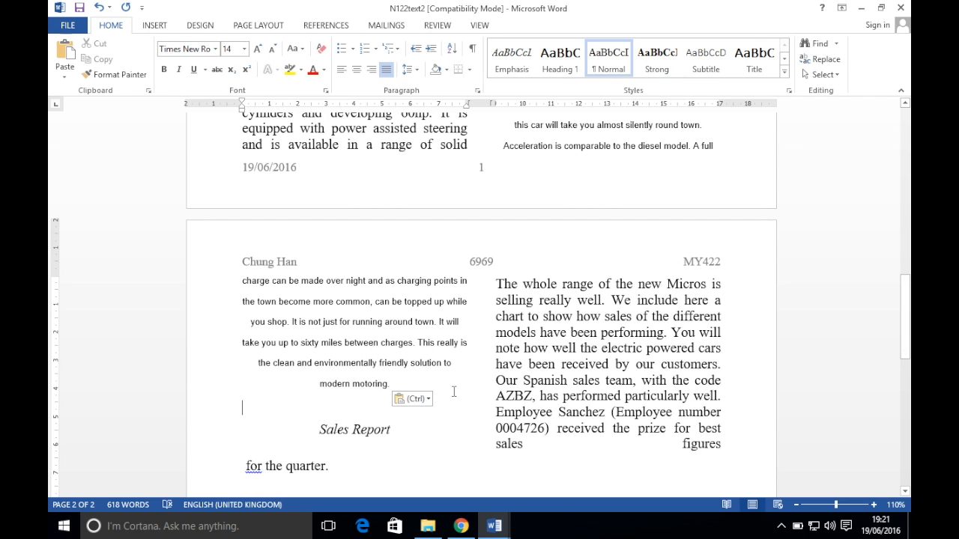
key("BackSpace")
scroll(556, 381, "down", 15)
scroll(556, 381, "up", 10)
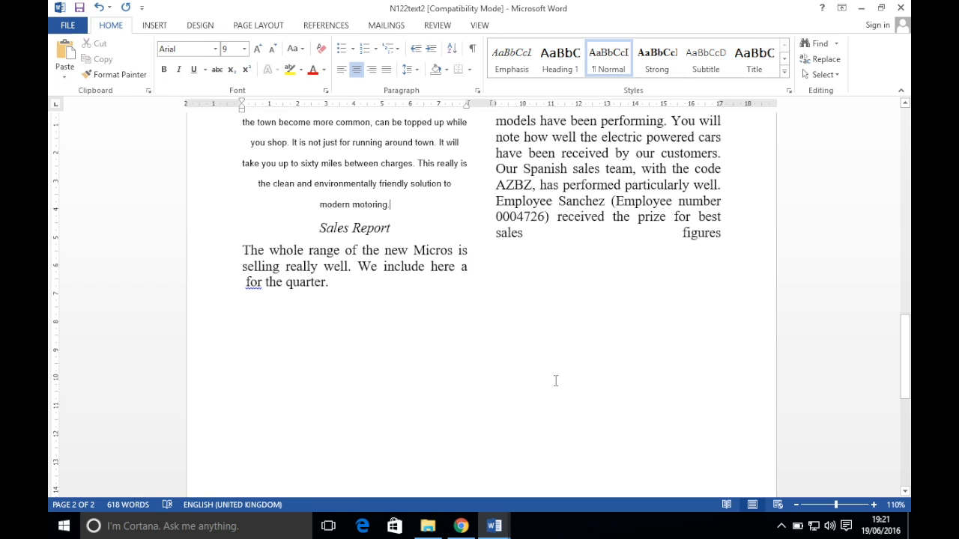
scroll(556, 380, "up", 15)
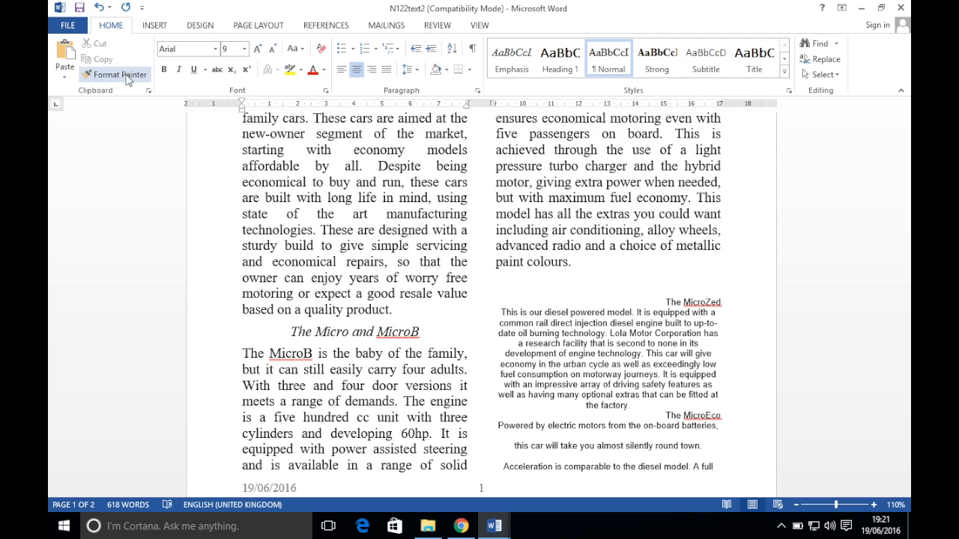
Undo the paste and re-paste the MicroZed and MicroEco text below 'paint colours.' with Merge Formatting
left_click(612, 290)
key("BackSpace")
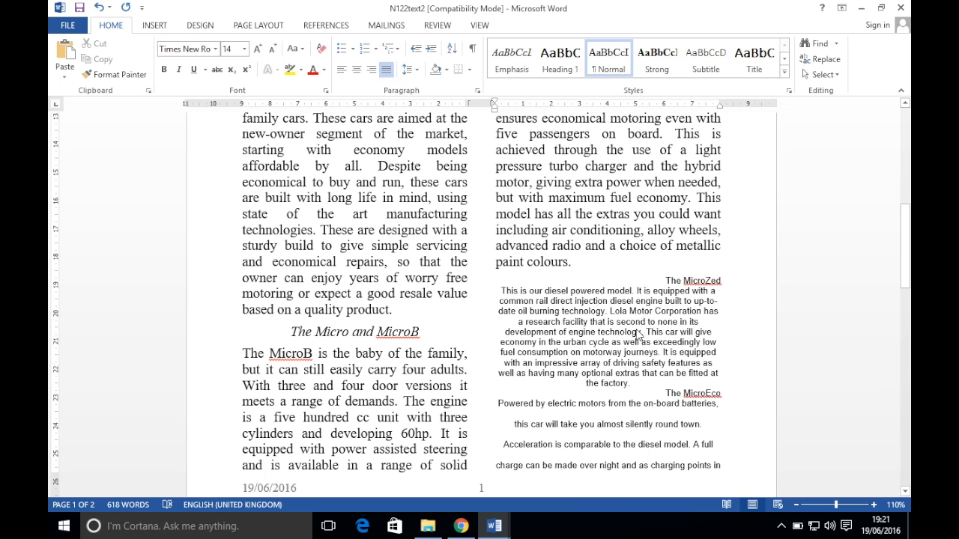
key("ctrl+z")
key("ctrl+z")
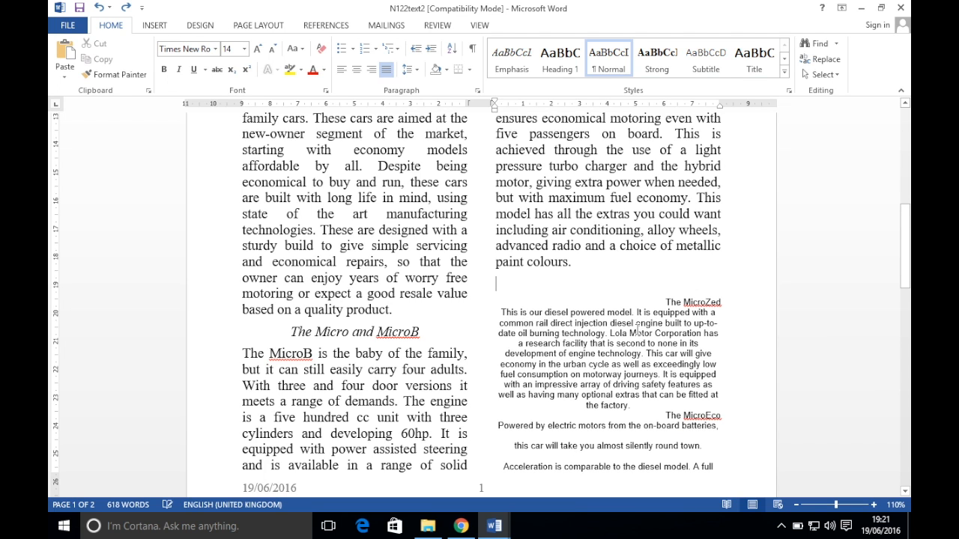
key("ctrl+z")
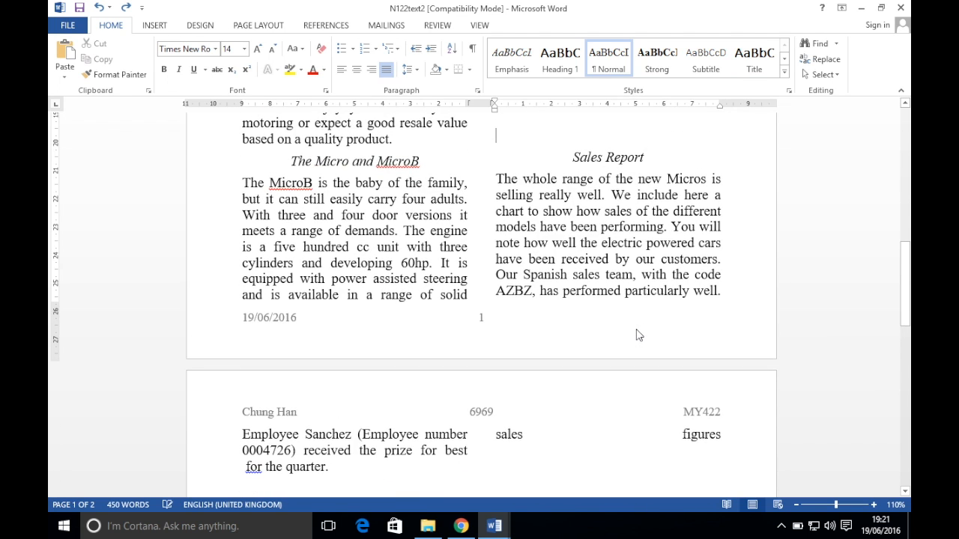
scroll(540, 251, "up", 2)
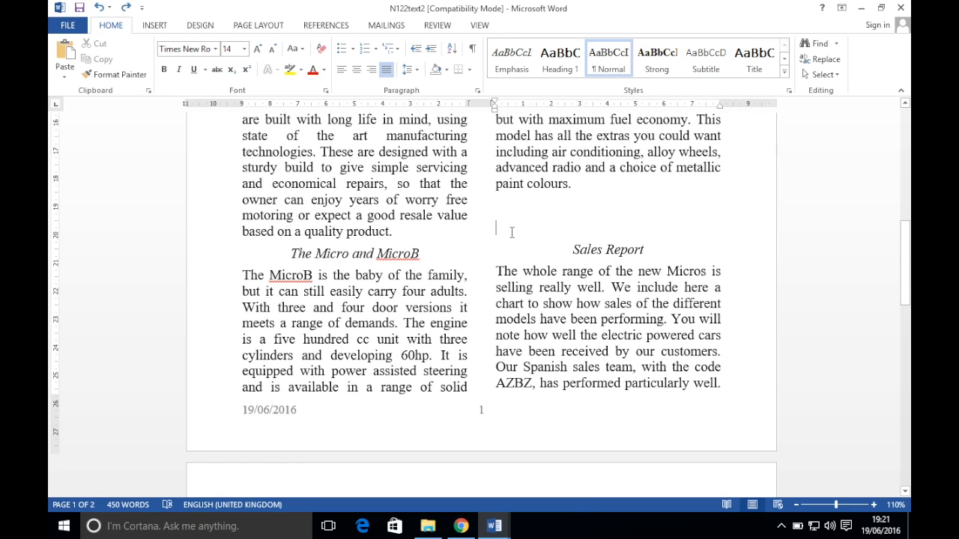
right_click(512, 233)
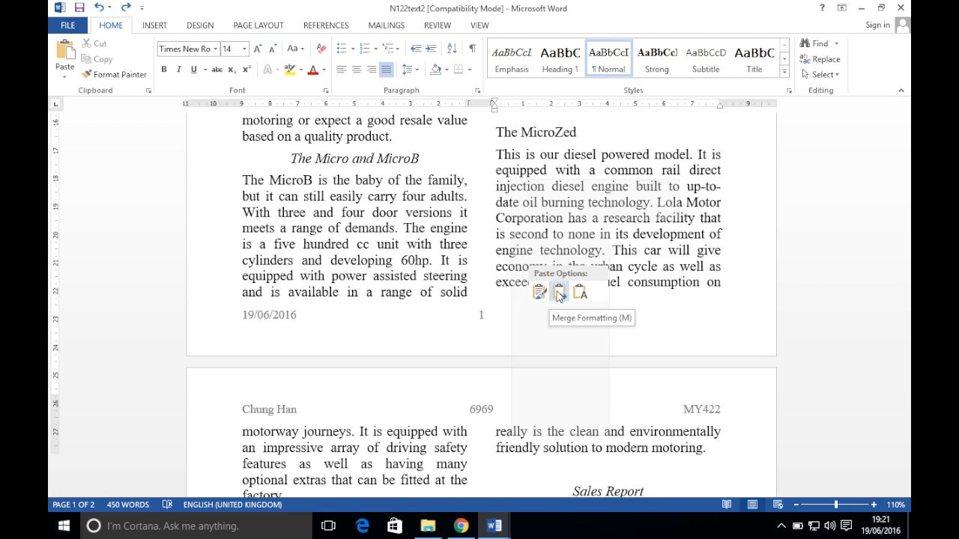
left_click(560, 293)
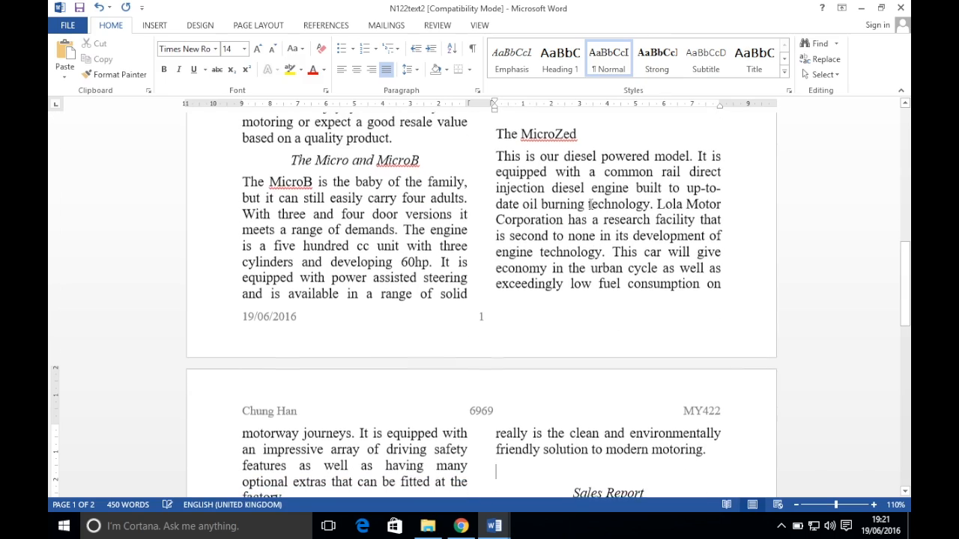
scroll(590, 204, "up", 3)
scroll(590, 204, "up", 5)
scroll(591, 207, "down", 10)
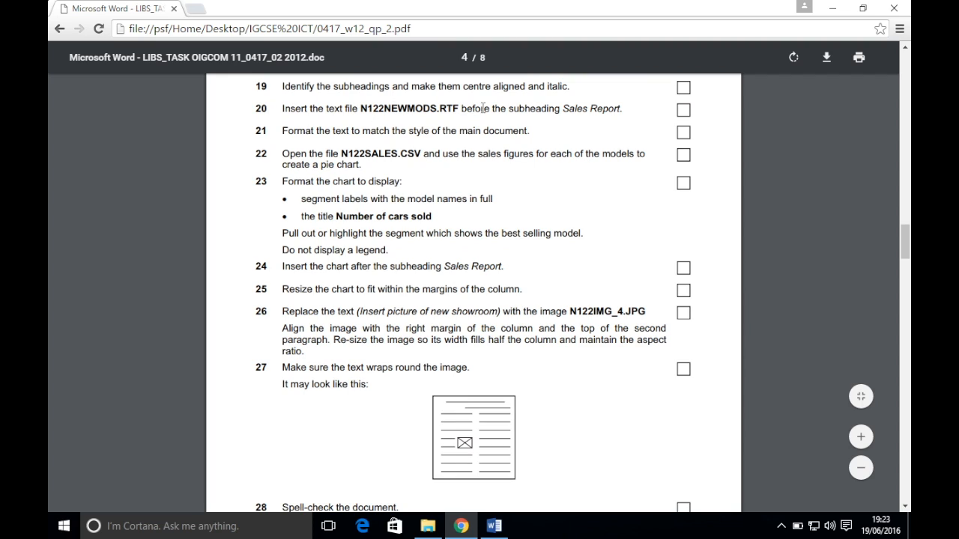
Reselect all N122newmods text and add a new line after 'paint colours.' in N122text2 for pasting
left_click(427, 526)
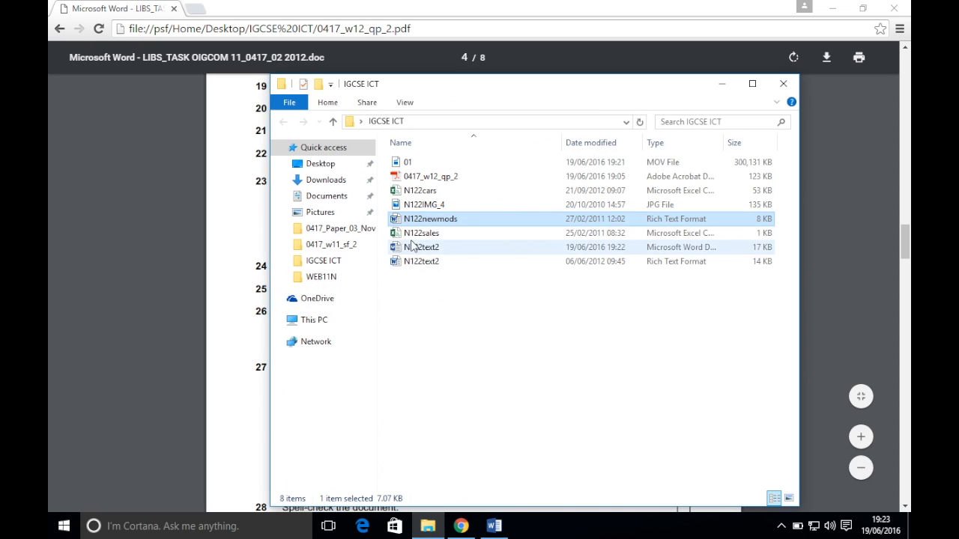
double_click(452, 220)
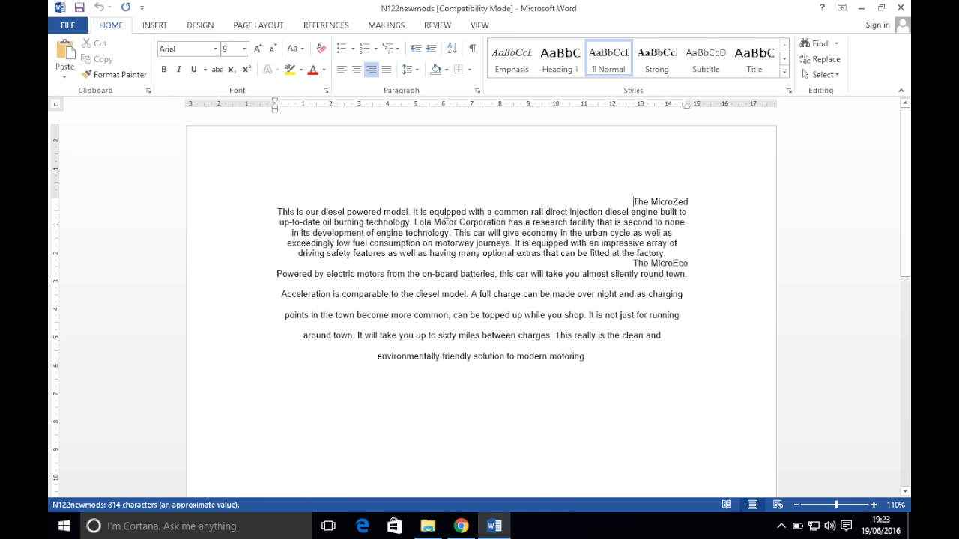
left_click_drag(633, 353, 462, 168)
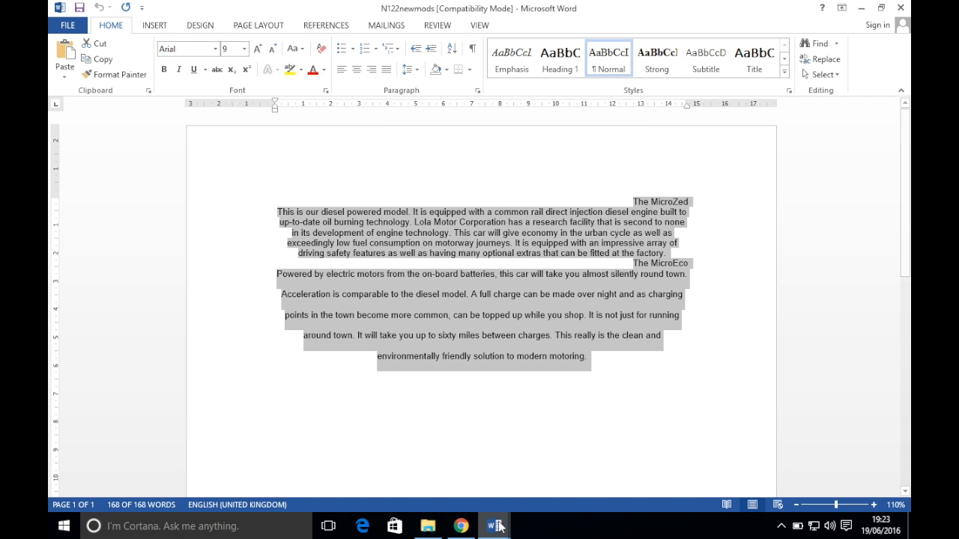
mouse_move(493, 526)
left_click(423, 464)
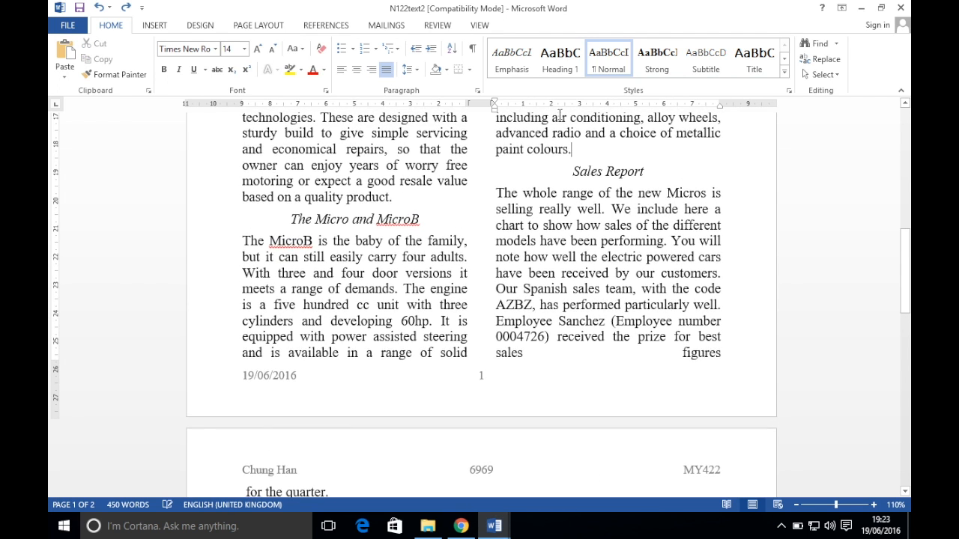
key("Return")
key("Return")
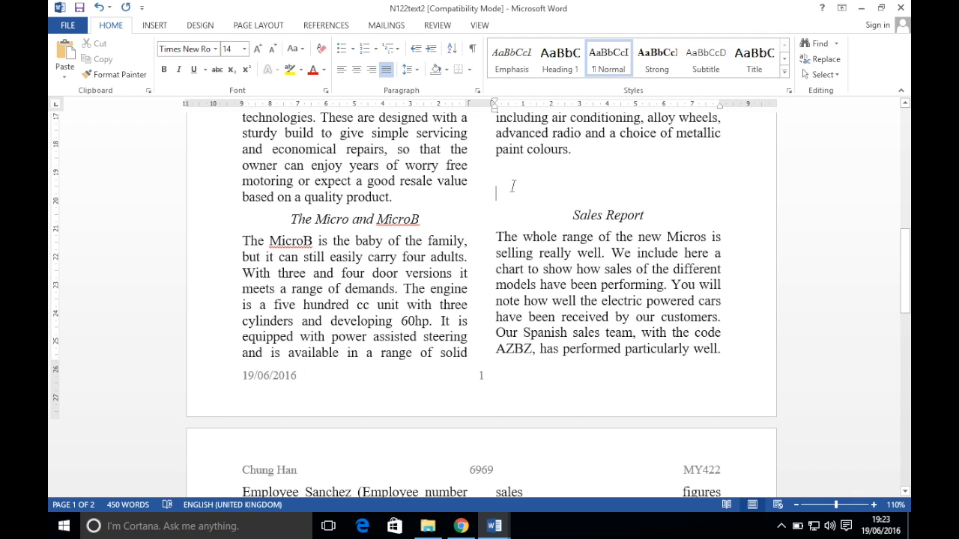
right_click(511, 196)
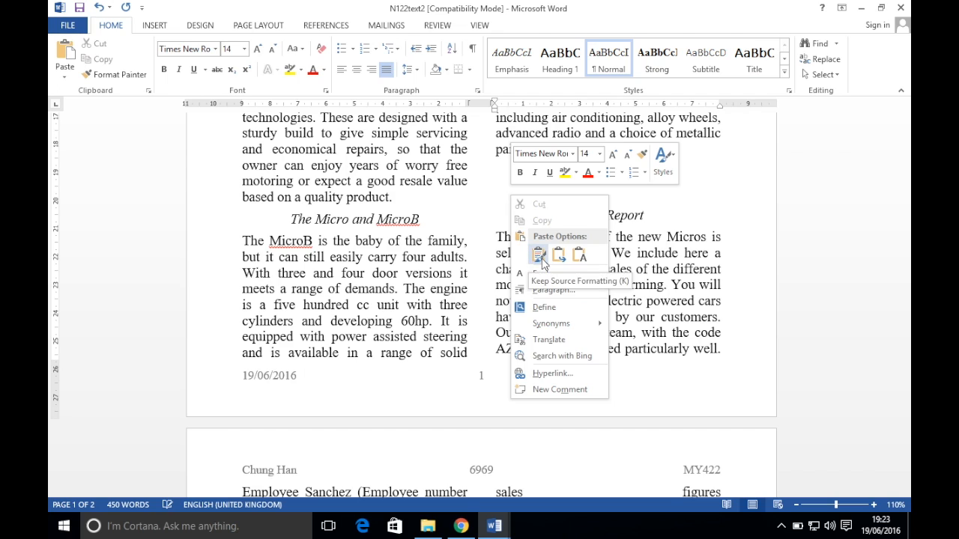
left_click(539, 256)
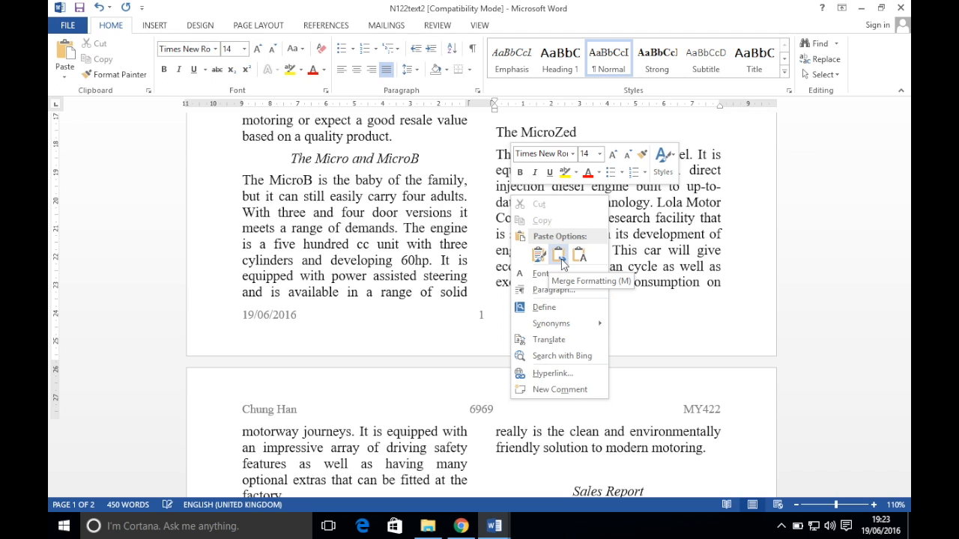
Paste the model text with Merge Formatting and delete the empty line above 'The MicroZed'
left_click(559, 256)
scroll(528, 158, "up", 1)
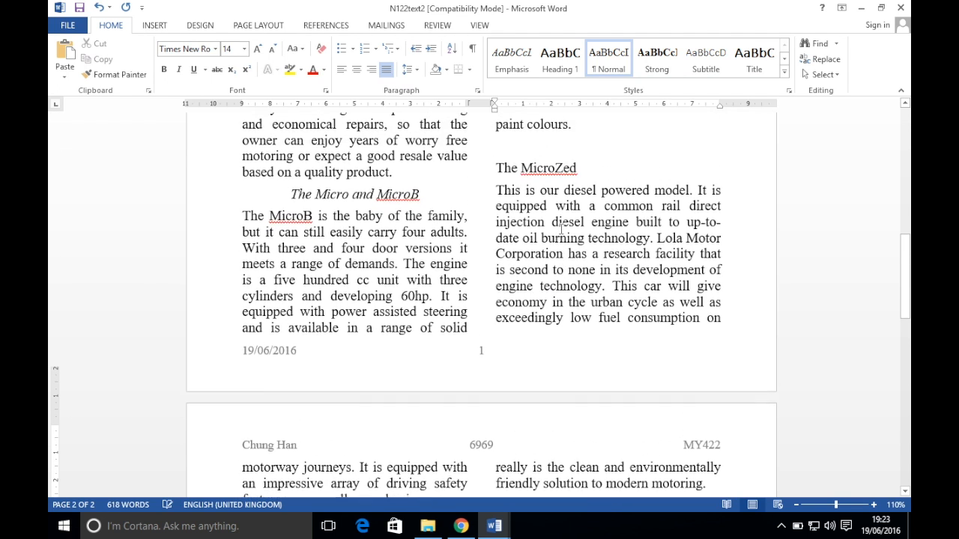
left_click(527, 158)
key("BackSpace")
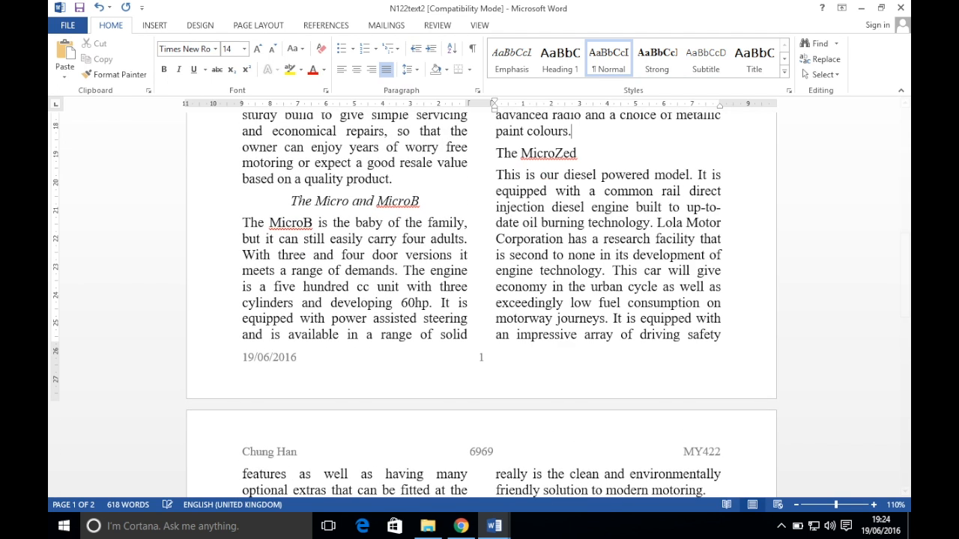
scroll(593, 259, "up", 1)
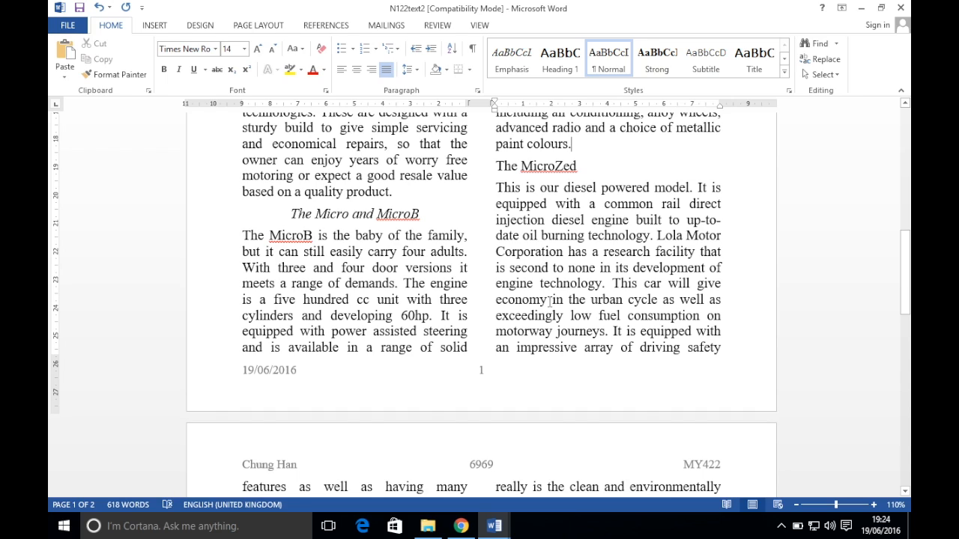
Format-paint 'The MicroZed' to match the centred italic 'The Micro and MicroB' subheading
left_click_drag(423, 215, 276, 215)
left_click(114, 75)
left_click_drag(495, 166, 591, 170)
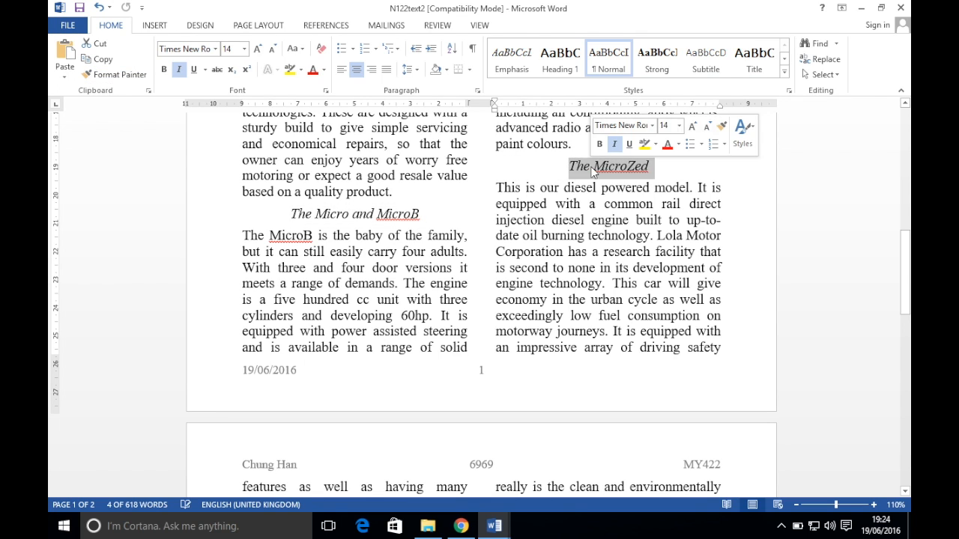
Read the pie-chart tasks 22–27 on the exam paper, then restore the IGCSE ICT folder
left_click(460, 525)
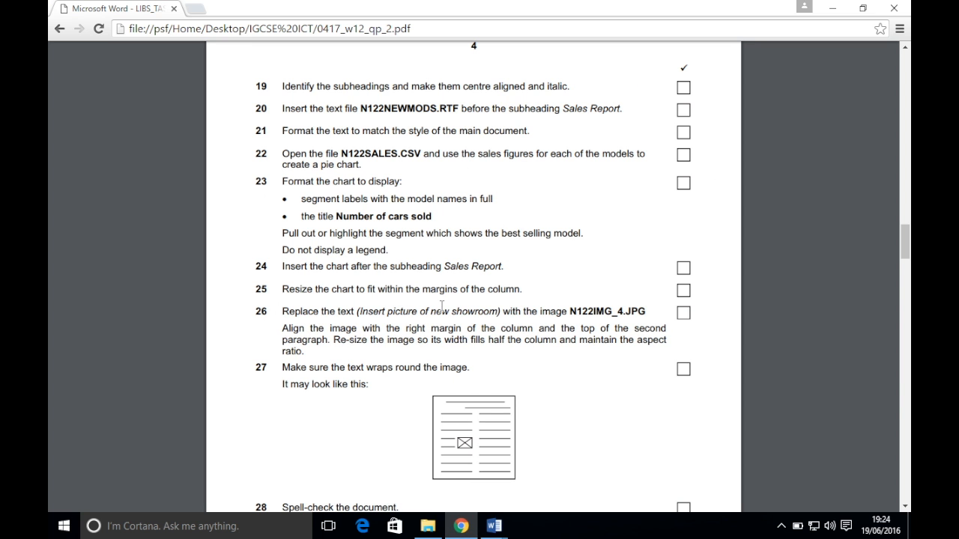
scroll(442, 306, "down", 1)
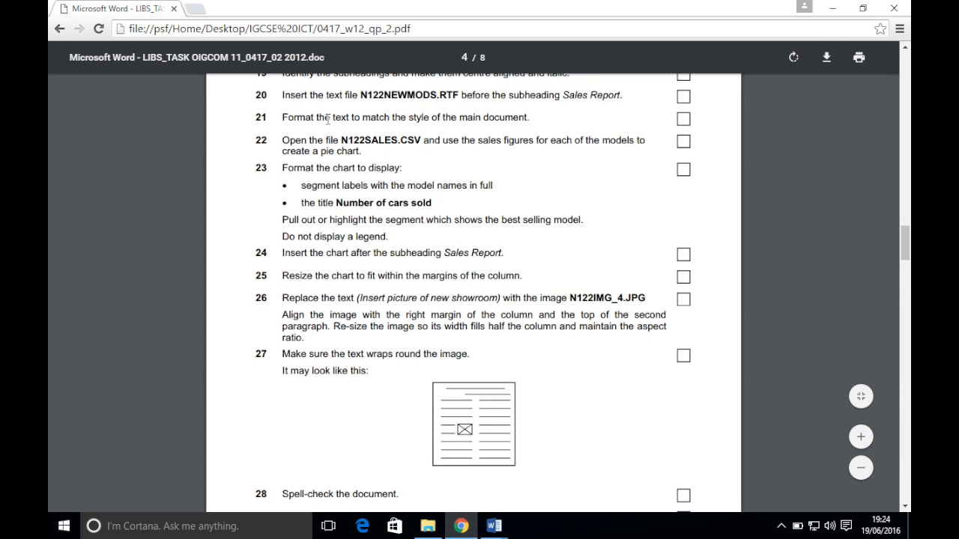
left_click(494, 526)
scroll(523, 300, "down", 10)
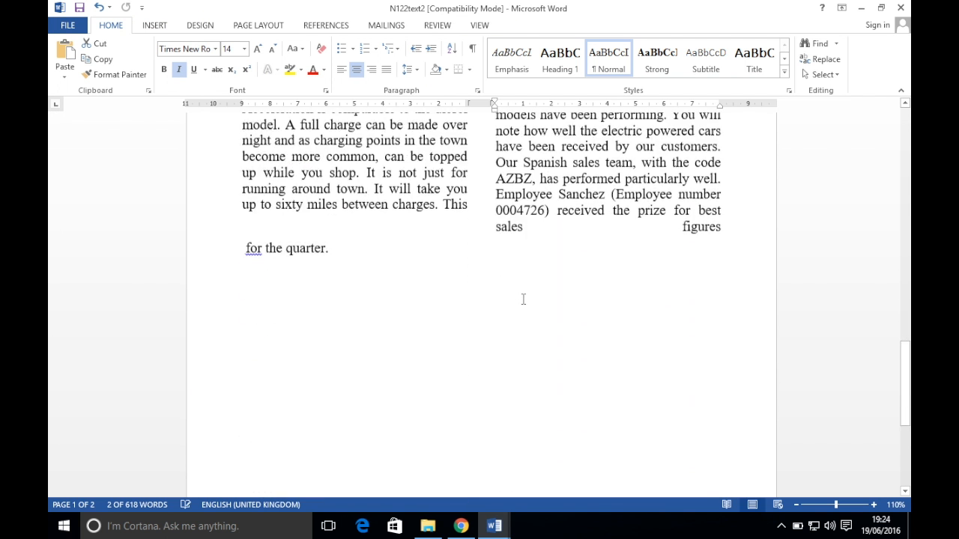
scroll(524, 300, "up", 3)
scroll(523, 299, "up", 1)
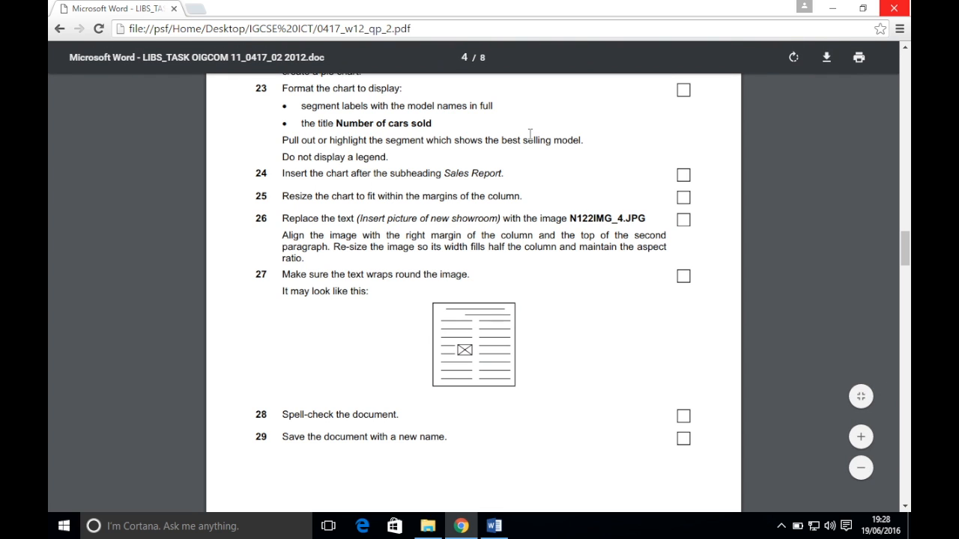
scroll(530, 134, "up", 1)
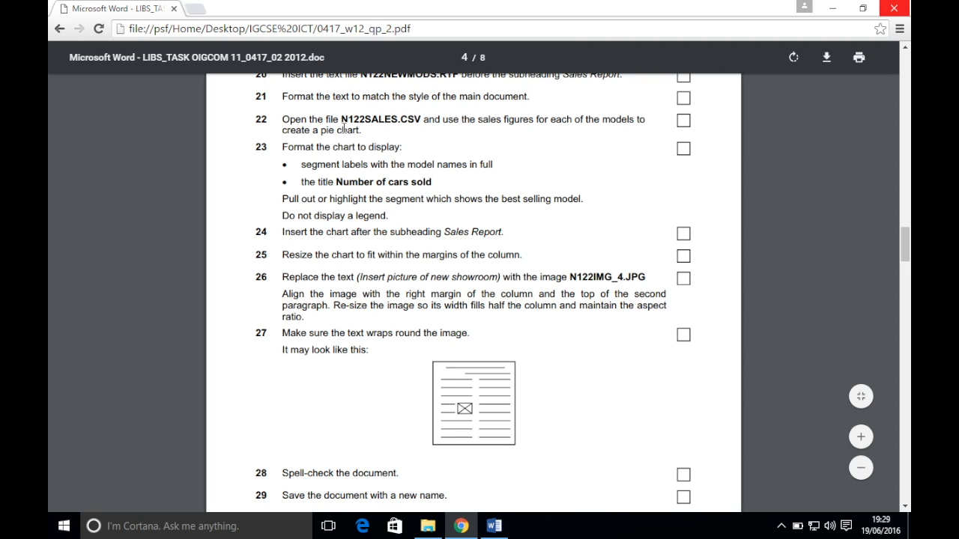
left_click(428, 526)
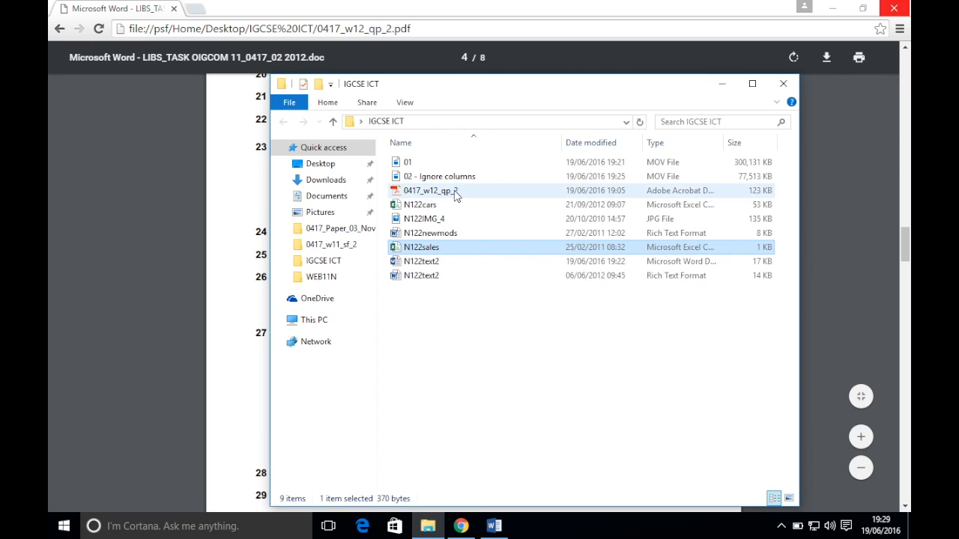
Open N122sales, select Model B2:B7 with Sold D2:D7, and open the Pie chart options
double_click(443, 247)
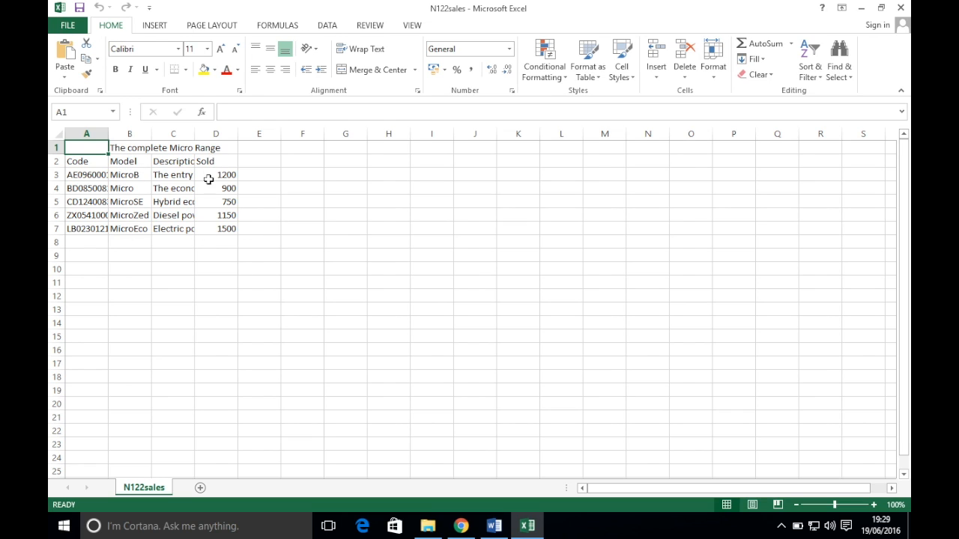
left_click(129, 164)
left_click_drag(130, 165, 131, 225)
double_click(129, 161)
left_click(222, 163, "ctrl")
left_click_drag(223, 163, 224, 227)
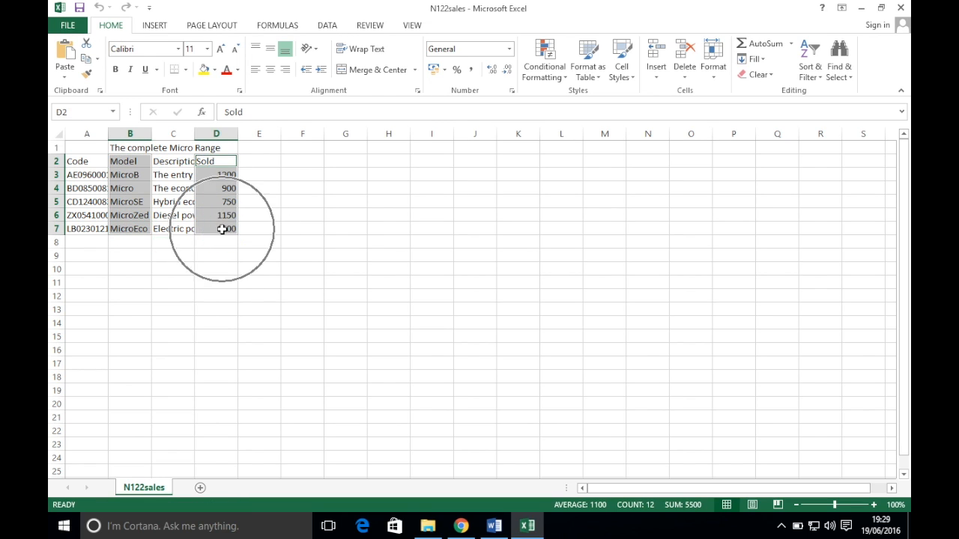
left_click(155, 25)
left_click(382, 75)
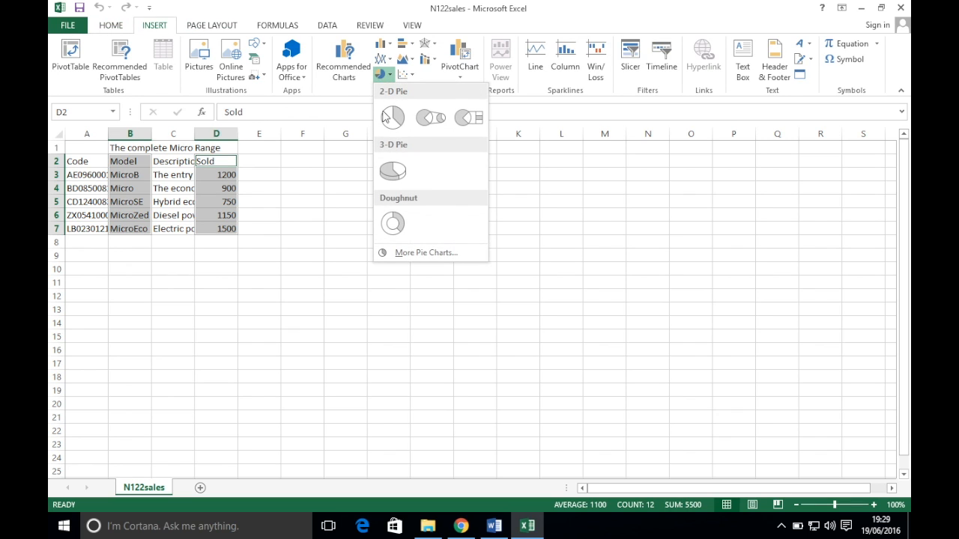
Insert a 2-D pie chart of sales per Micro model and bring up the Data Labels choices
left_click(388, 114)
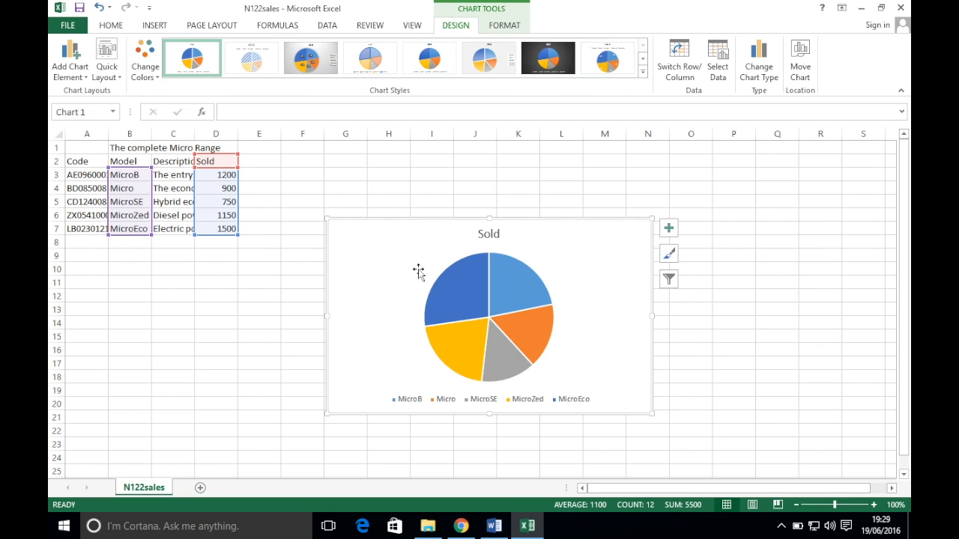
left_click(461, 526)
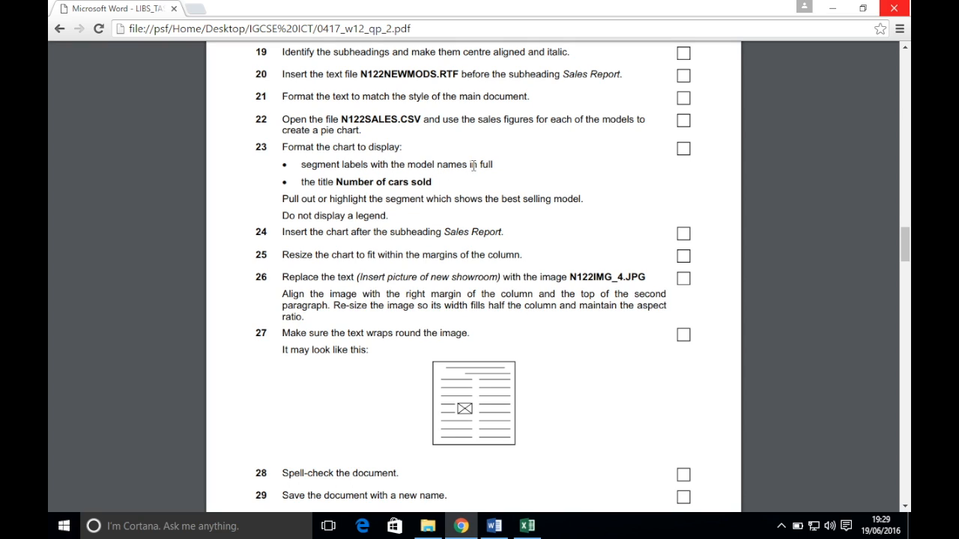
left_click(527, 526)
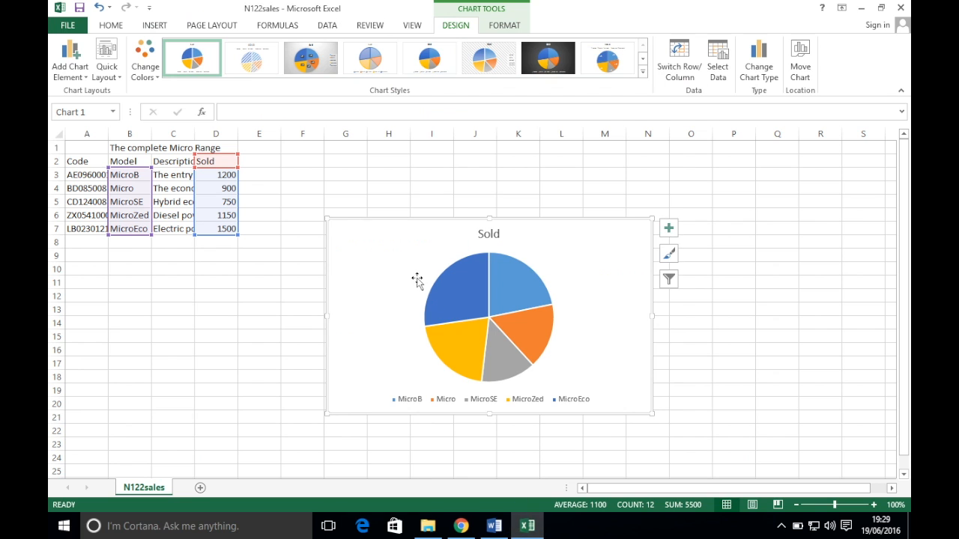
left_click(78, 79)
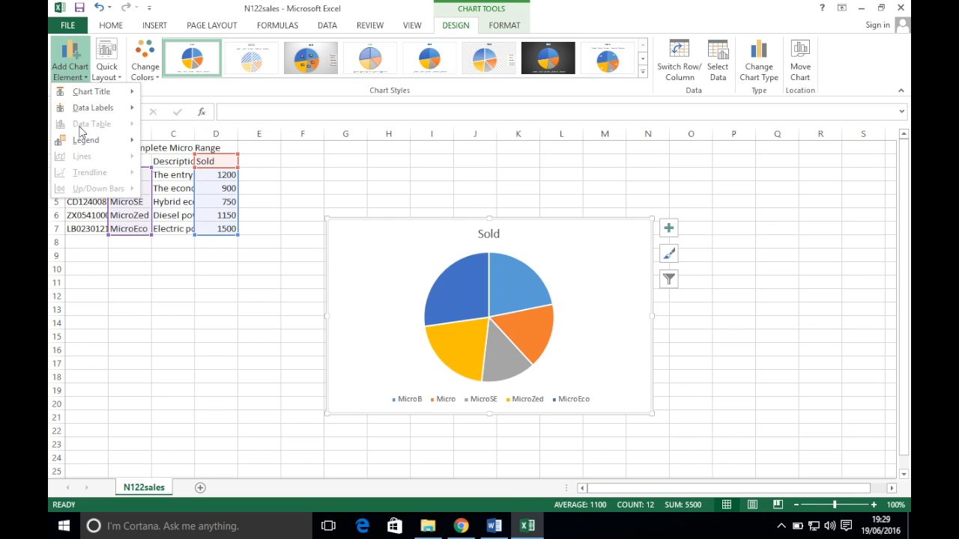
mouse_move(94, 110)
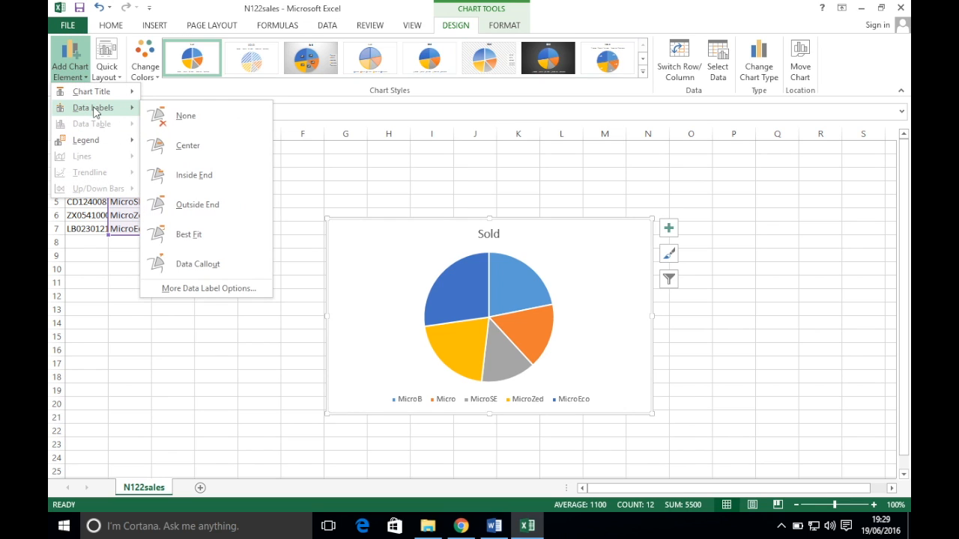
Label the pie slices with Category Name only, removing the sold Values
left_click(209, 295)
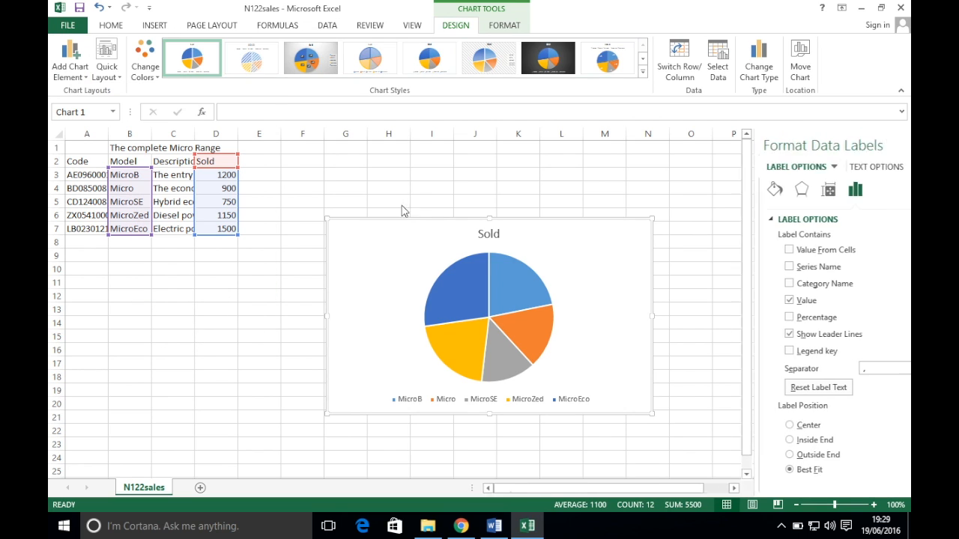
left_click(755, 285)
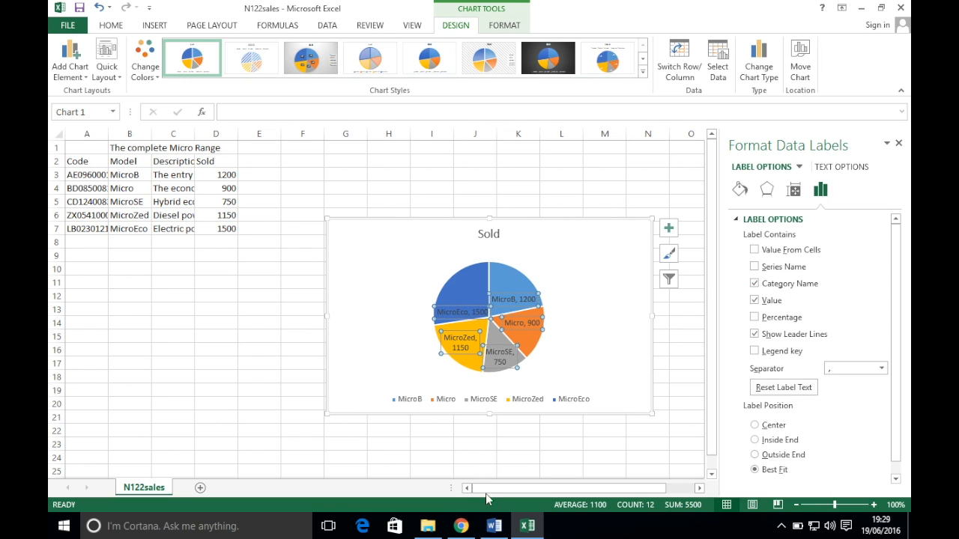
left_click(494, 526)
left_click(461, 526)
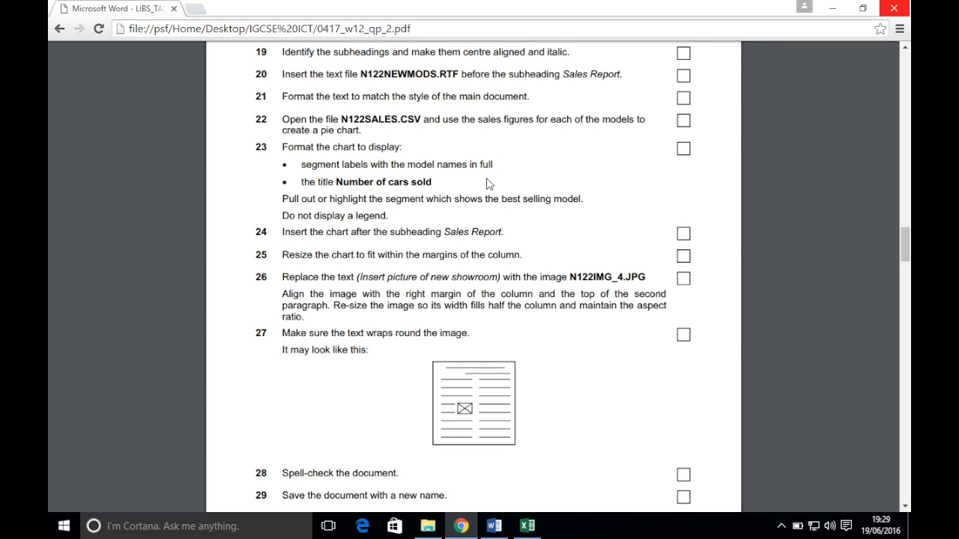
left_click(525, 524)
left_click(754, 300)
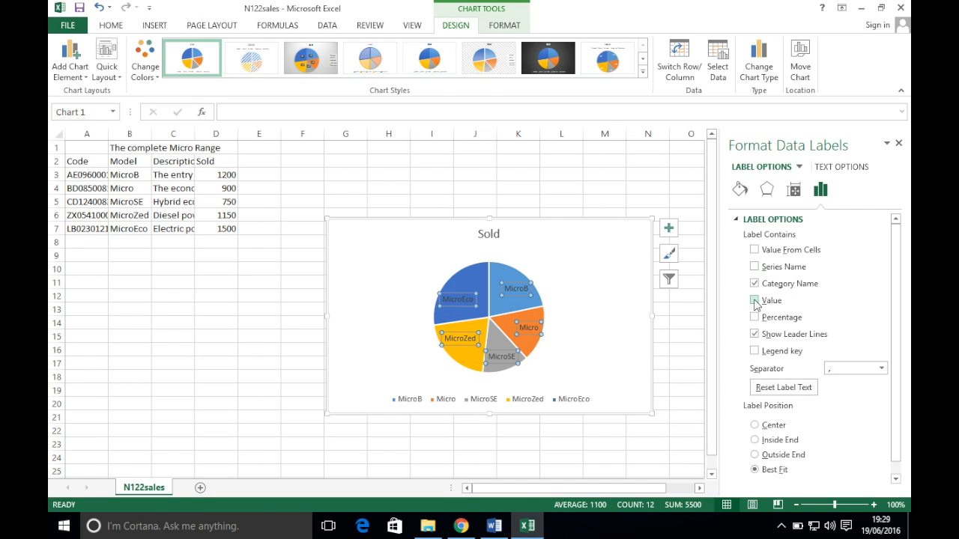
left_click(898, 143)
Select the whole pie chart and return to the exam instructions
left_click(567, 308)
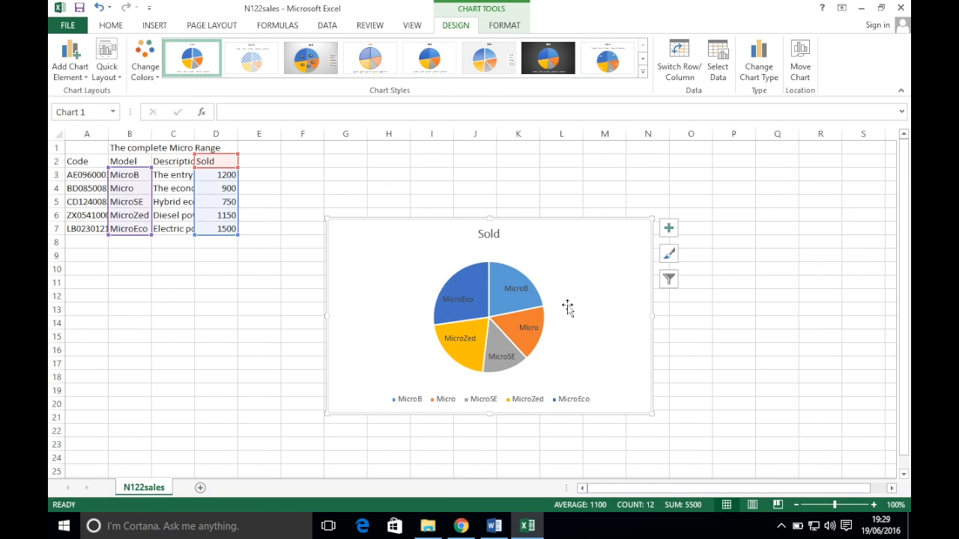
left_click(493, 527)
left_click(471, 527)
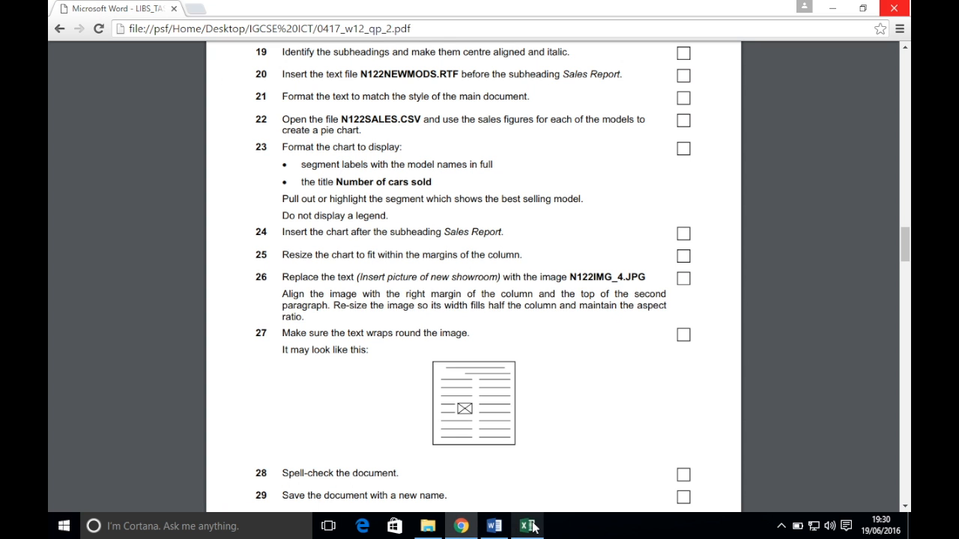
Replace the chart title 'Sold' with 'Number of Cars Sold'
left_click(528, 526)
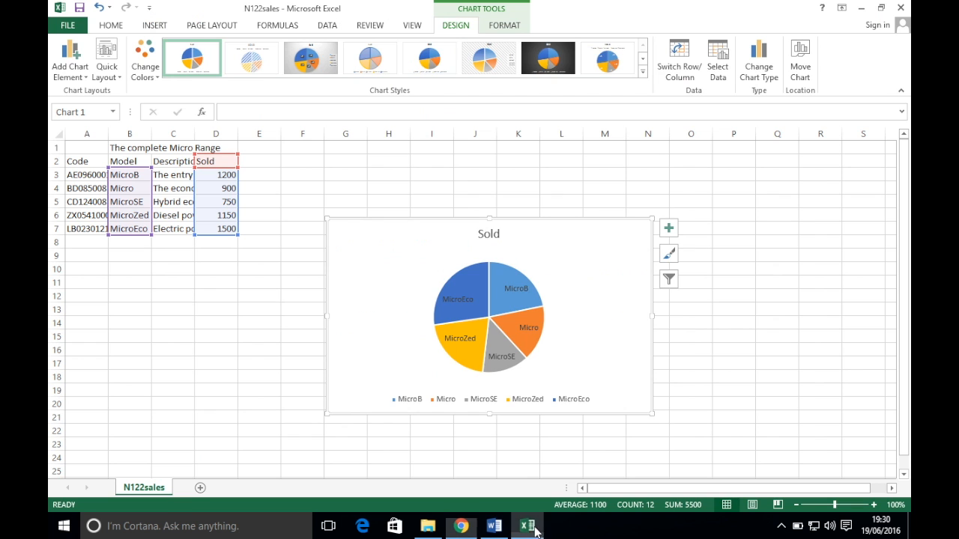
left_click(72, 77)
mouse_move(86, 91)
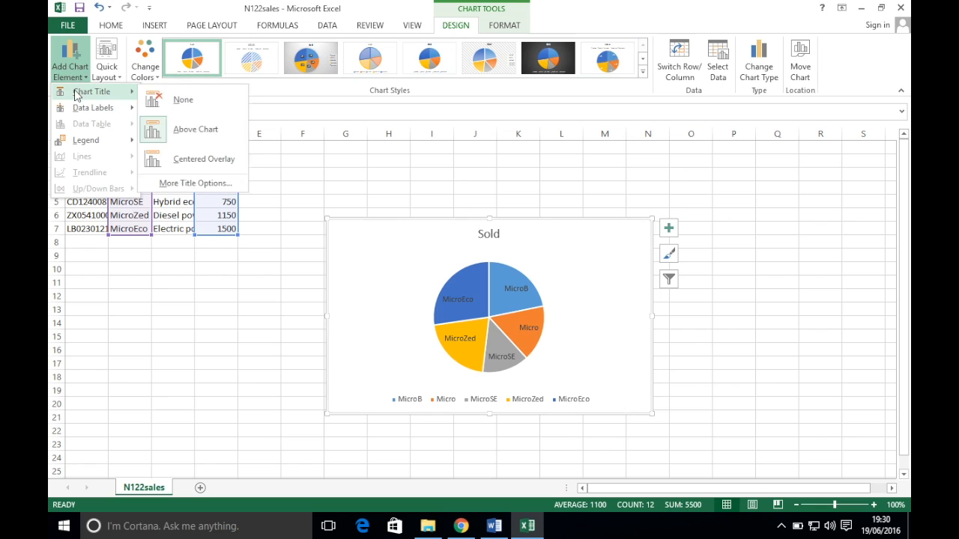
left_click(187, 131)
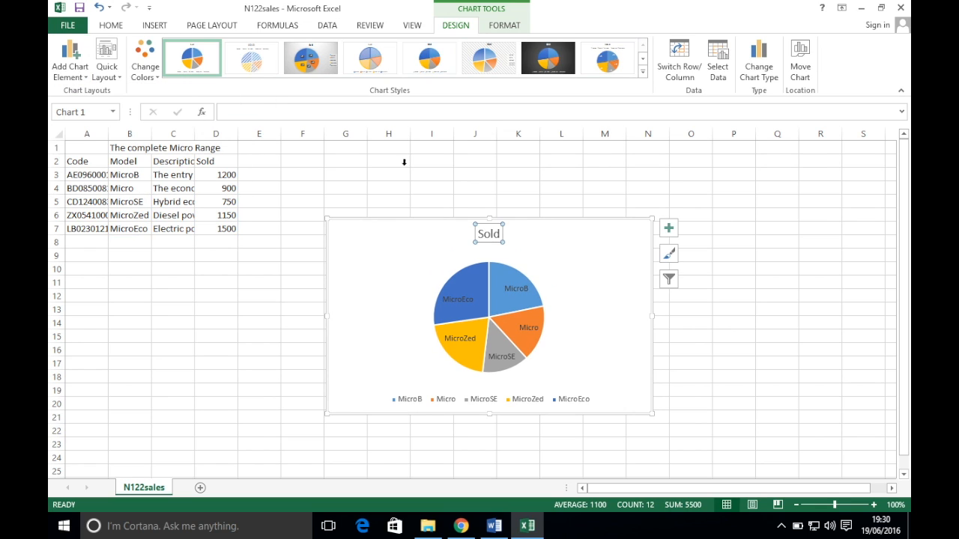
double_click(487, 234)
type("Number of Car")
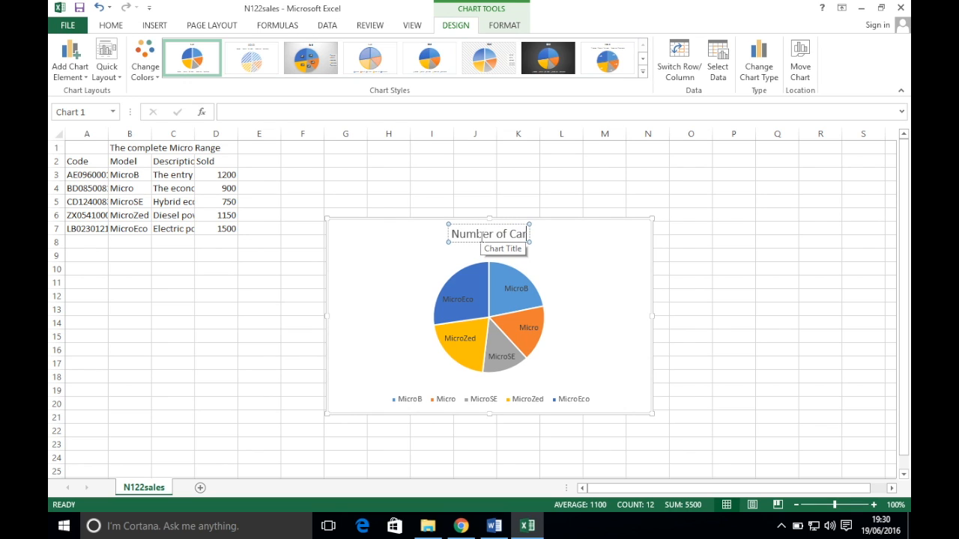
type("s Sold")
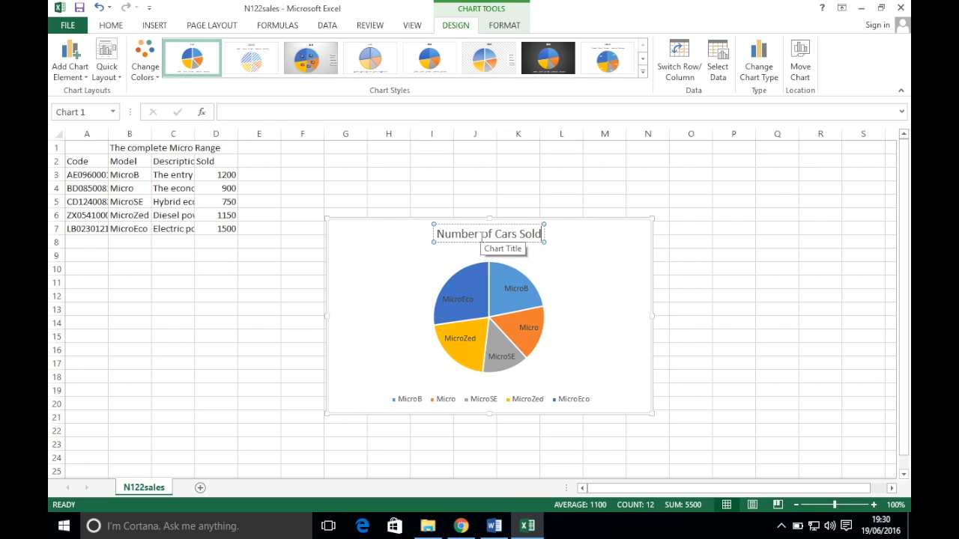
left_click(559, 144)
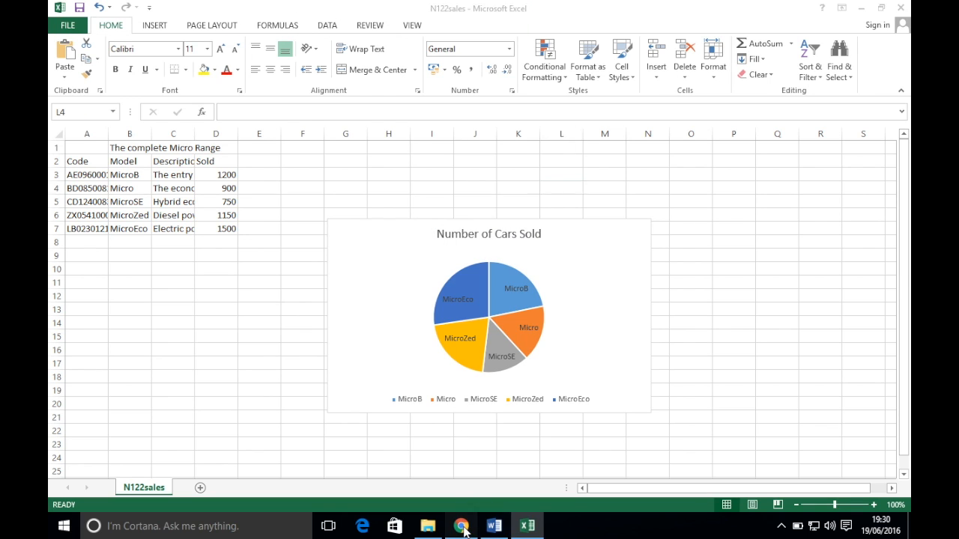
left_click(461, 526)
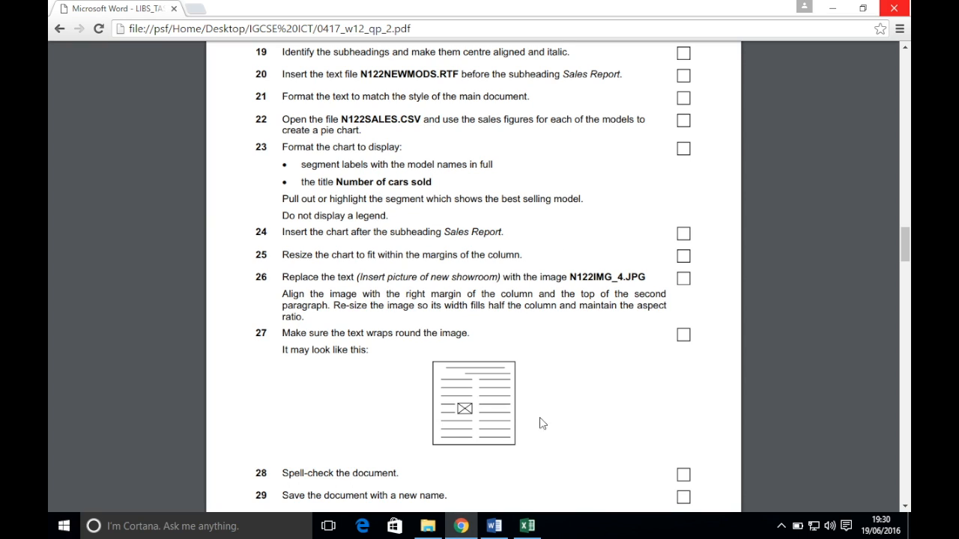
left_click(527, 526)
Pull the MicroEco slice (1500 cars) out from the rest of the pie
left_click(475, 284)
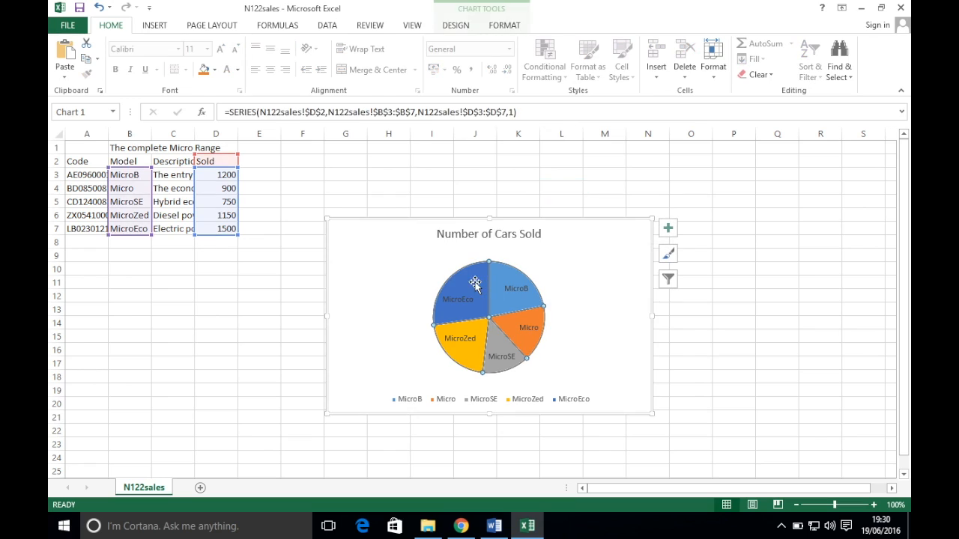
left_click(469, 282)
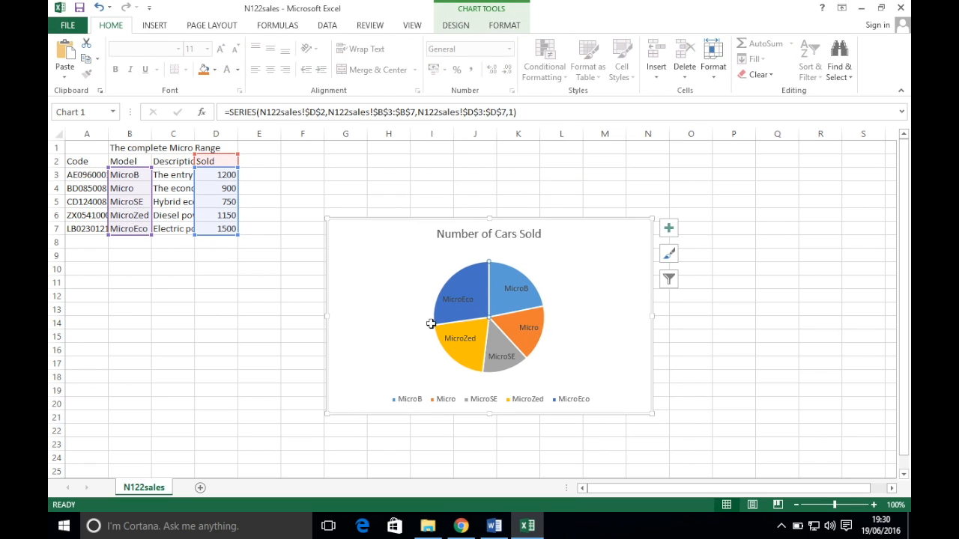
mouse_move(478, 281)
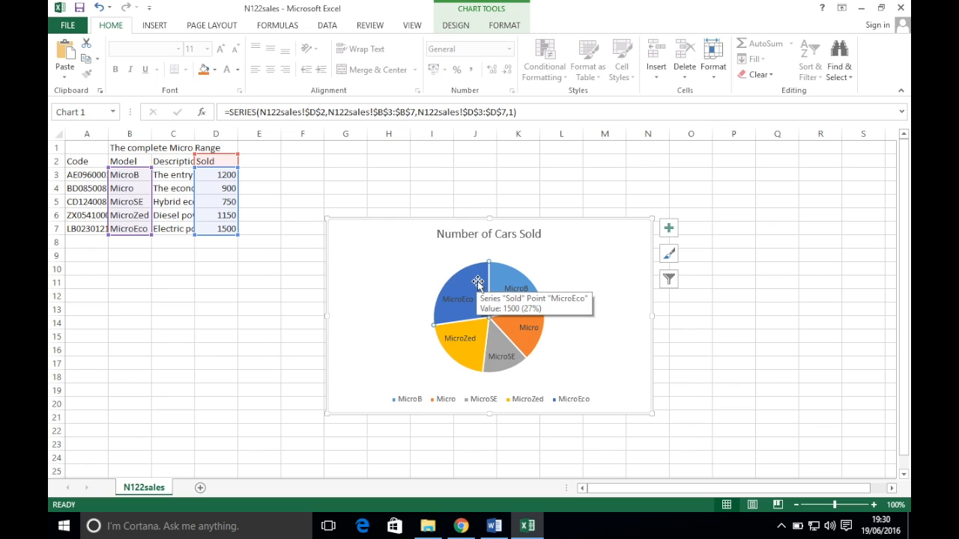
left_click_drag(478, 282, 437, 288)
Recheck the exam instructions, then reselect the whole chart
left_click(462, 526)
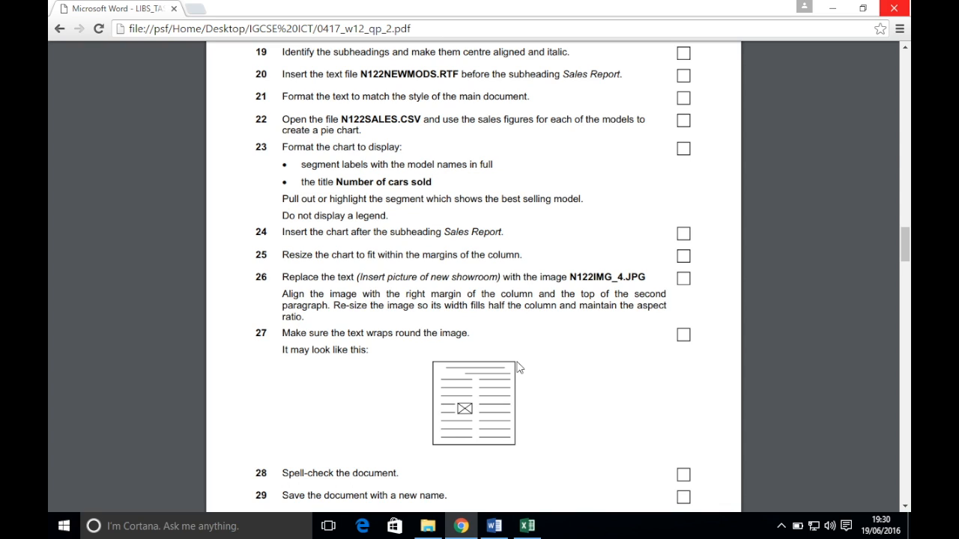
left_click(529, 525)
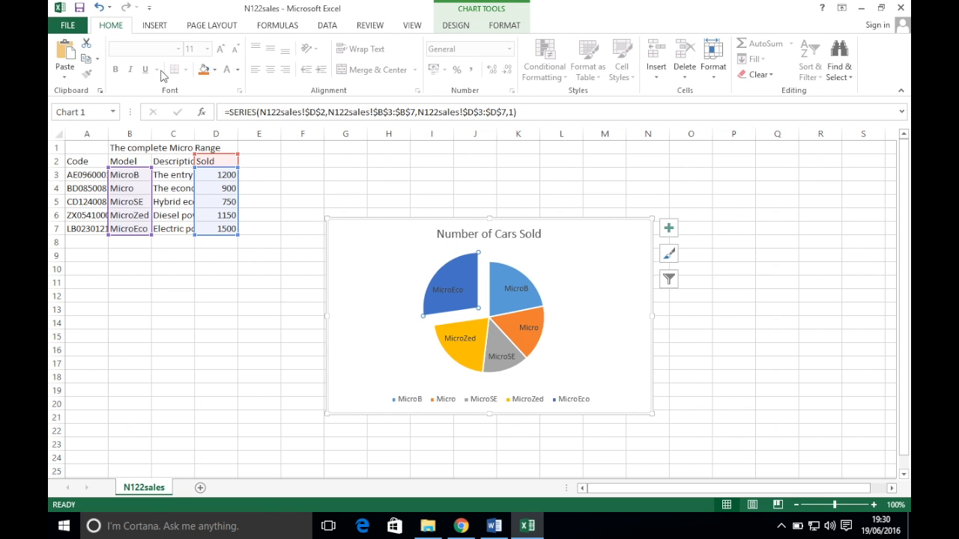
left_click(354, 253)
left_click(456, 26)
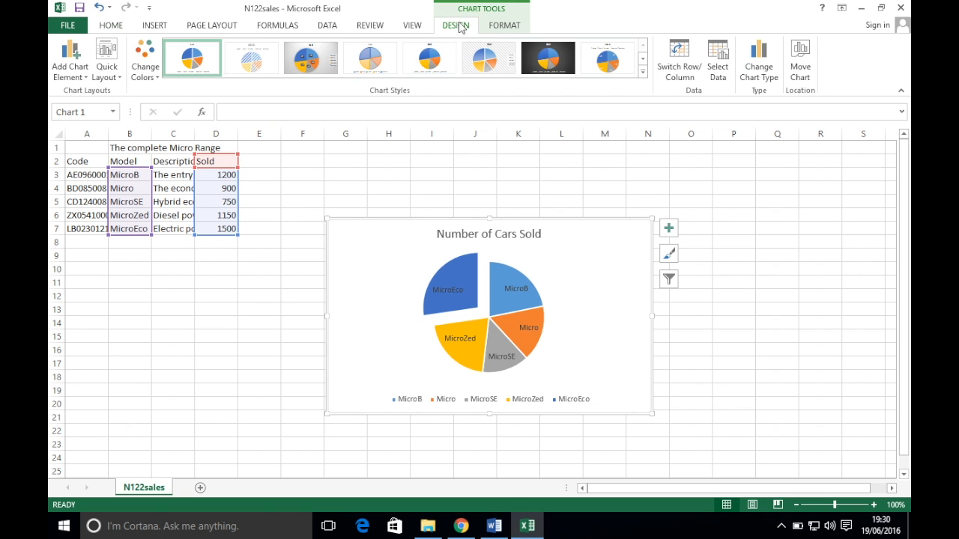
Set the chart's Legend to None
left_click(75, 71)
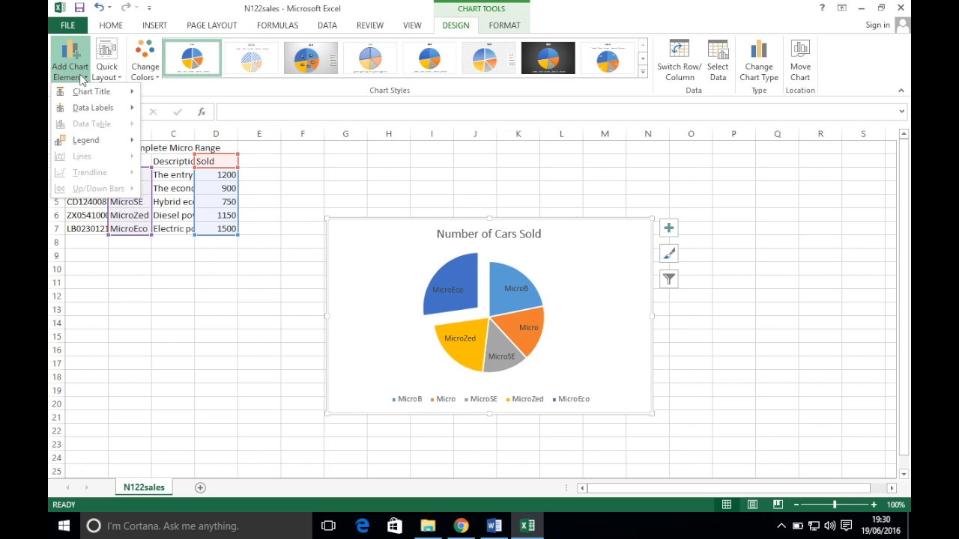
mouse_move(97, 142)
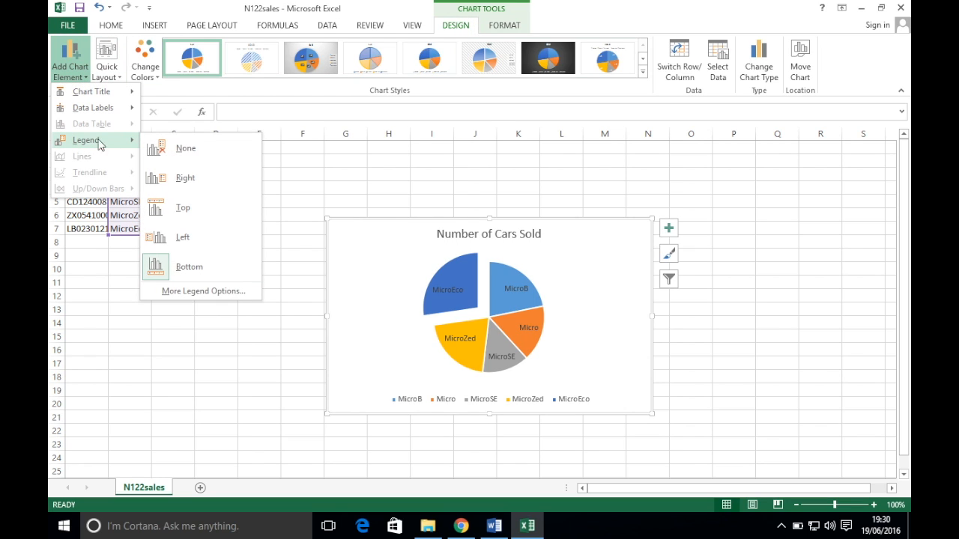
left_click(190, 152)
left_click(269, 389)
Reselect the pie chart after consulting the question paper
left_click(460, 526)
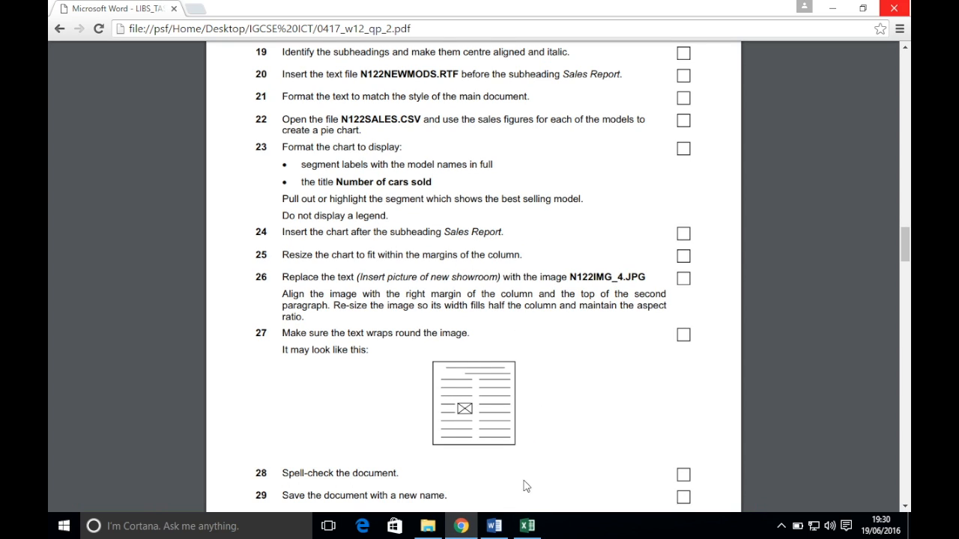
left_click(527, 526)
left_click(411, 250)
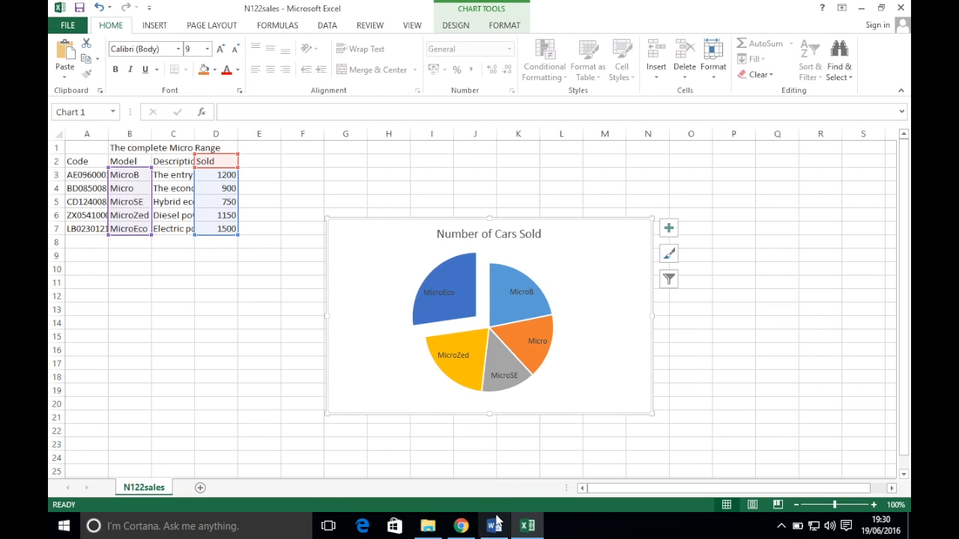
left_click(461, 526)
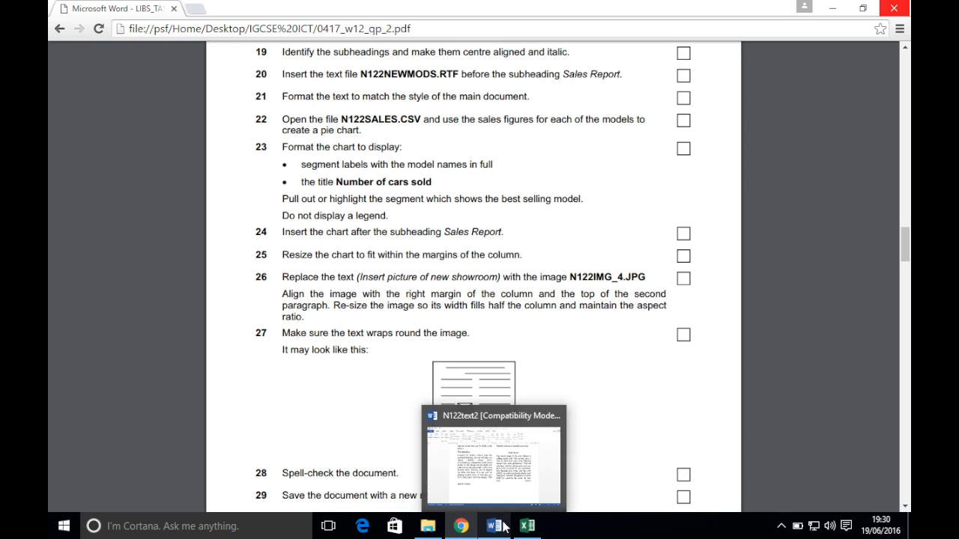
Add a non-italic blank line after the Sales Report subheading
left_click(504, 527)
left_click(656, 165)
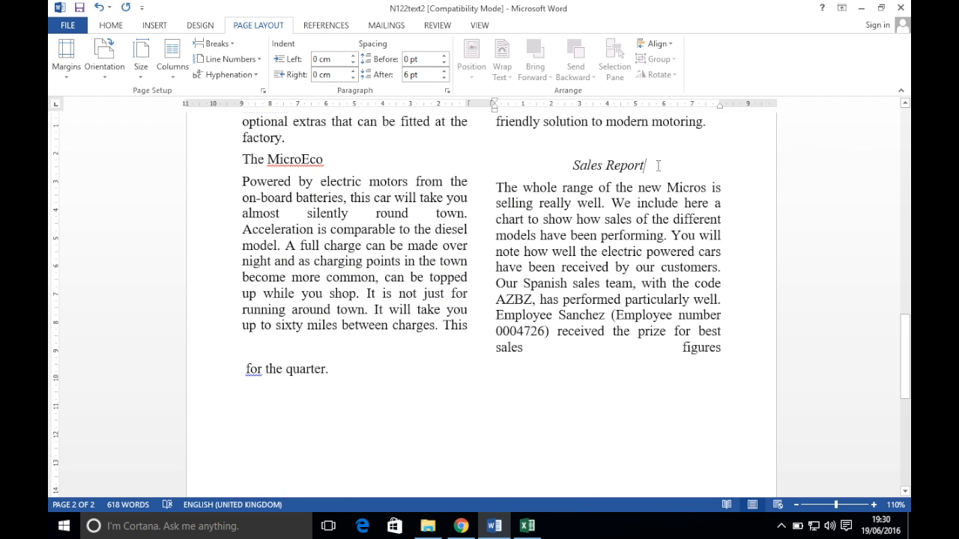
key("Return")
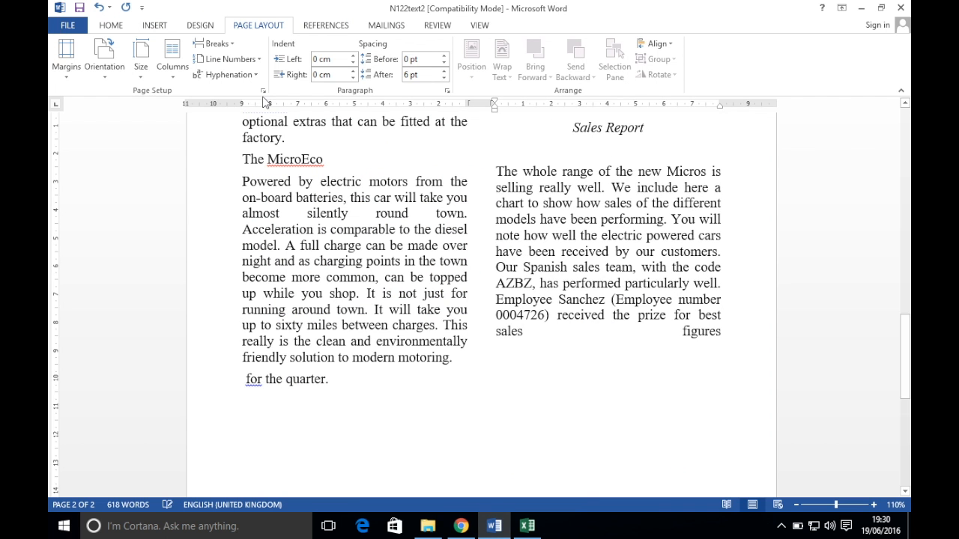
left_click(109, 25)
left_click(179, 69)
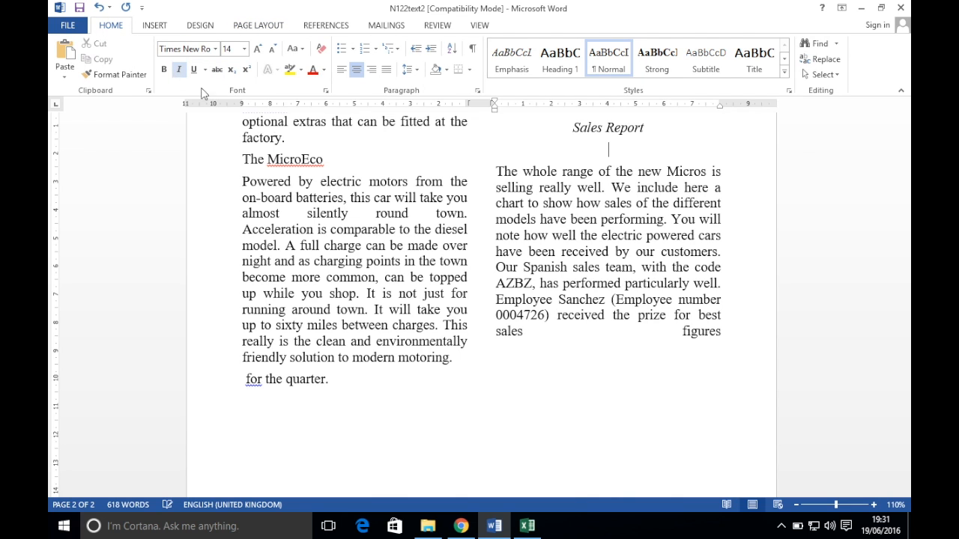
Paste the pie chart with 'Use Destination Theme & Link Data'
key("super")
left_click(66, 78)
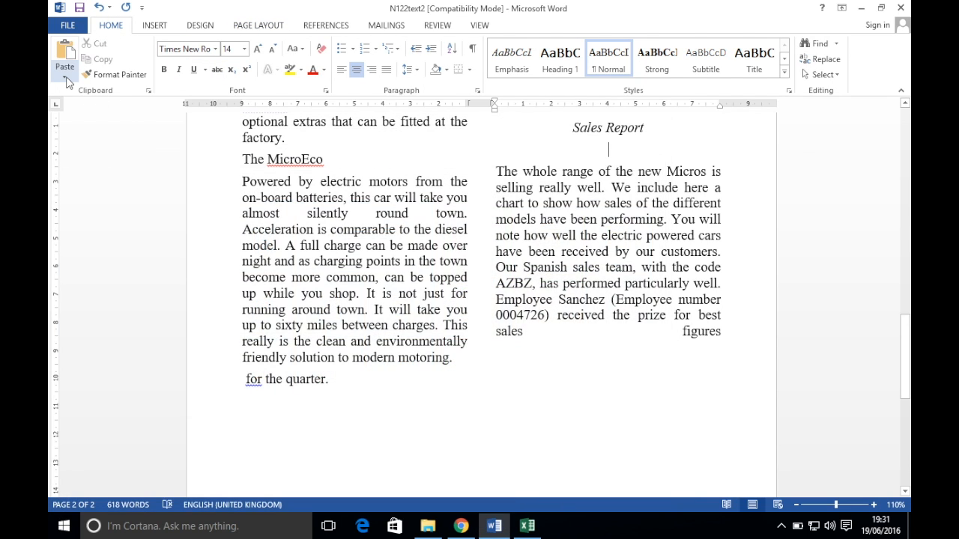
left_click(67, 81)
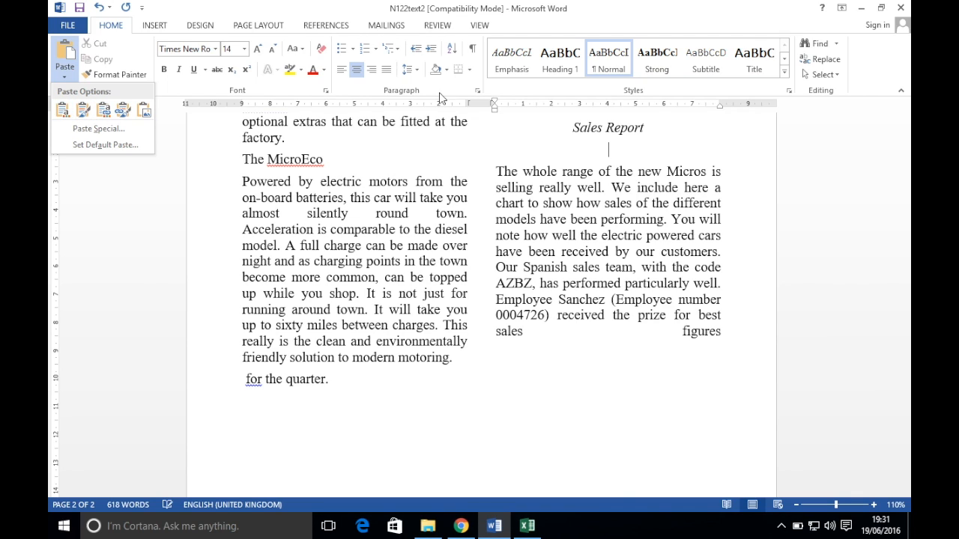
left_click(611, 145)
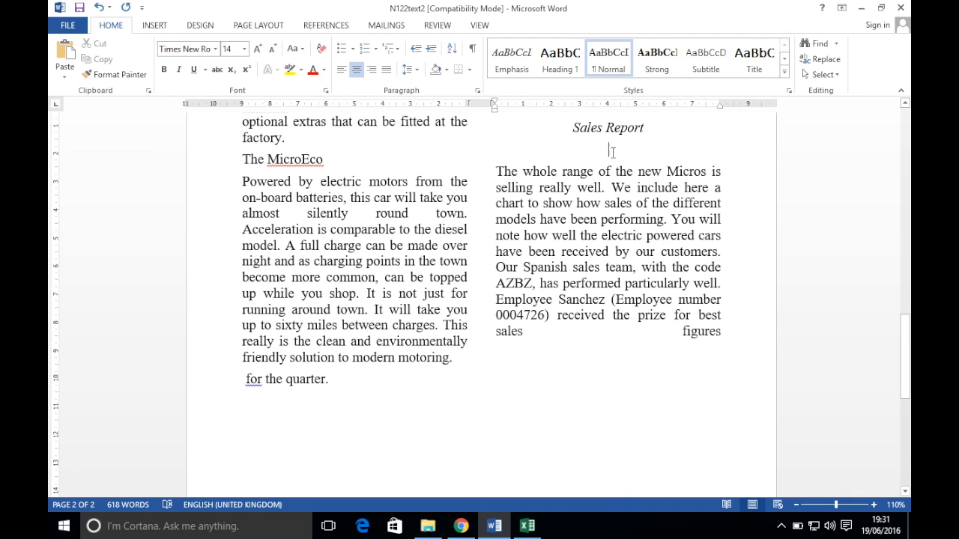
right_click(612, 153)
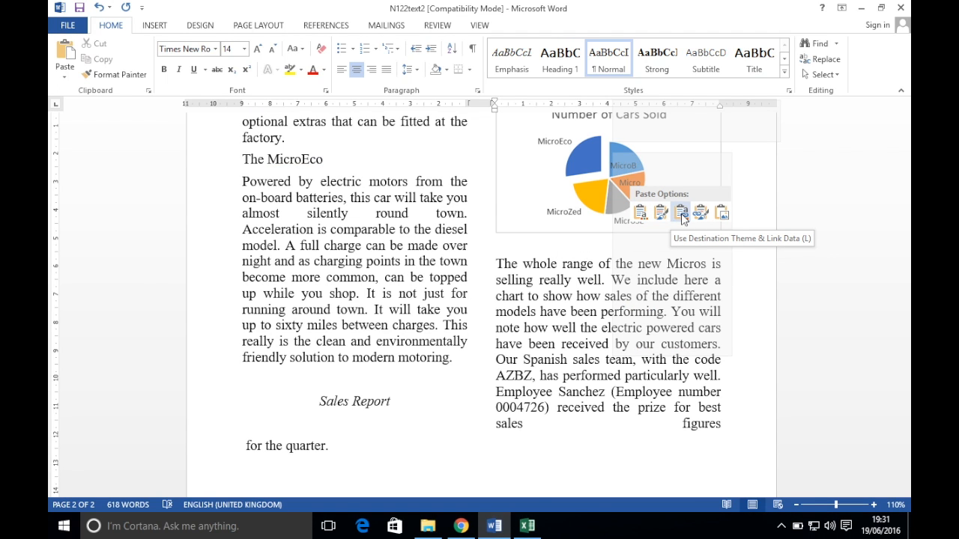
left_click(680, 212)
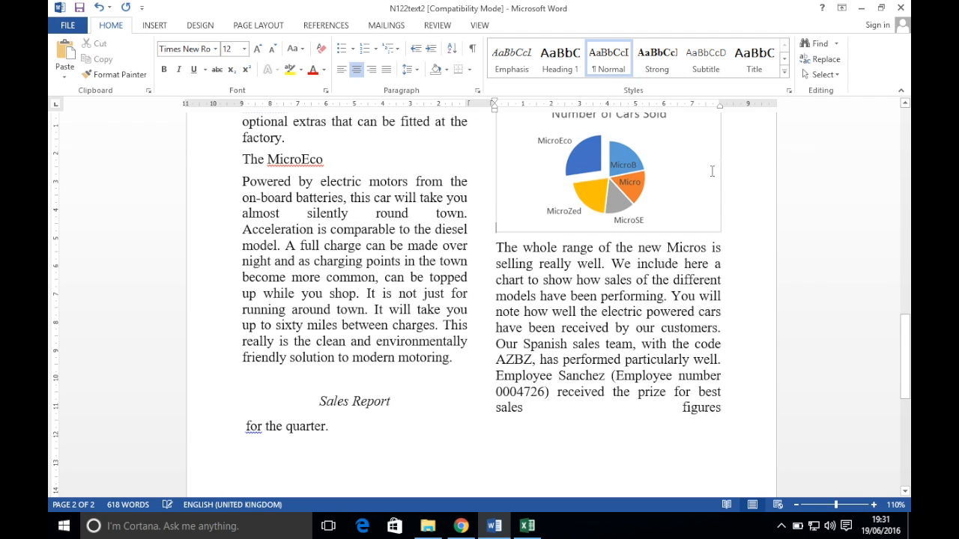
scroll(708, 184, "up", 1)
scroll(750, 187, "up", 3)
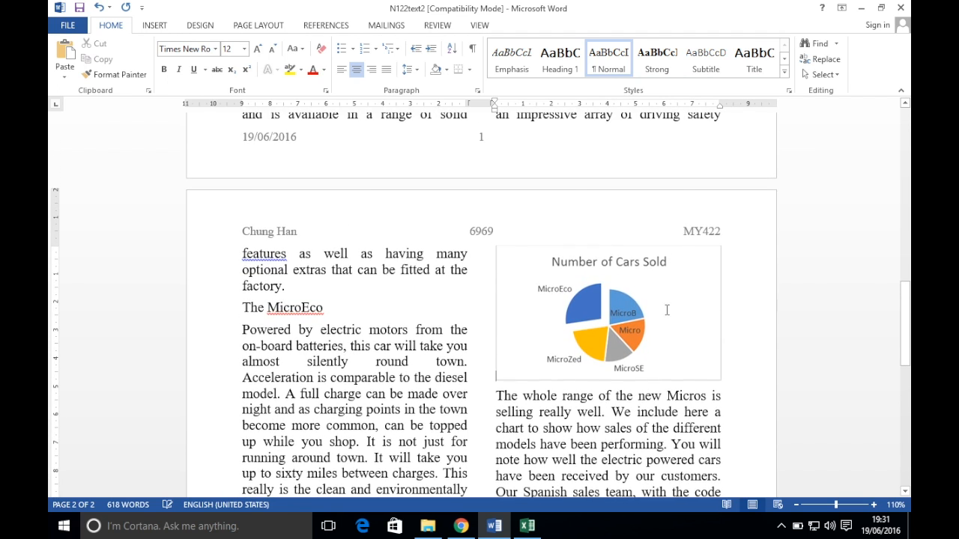
left_click(610, 330)
left_click(460, 526)
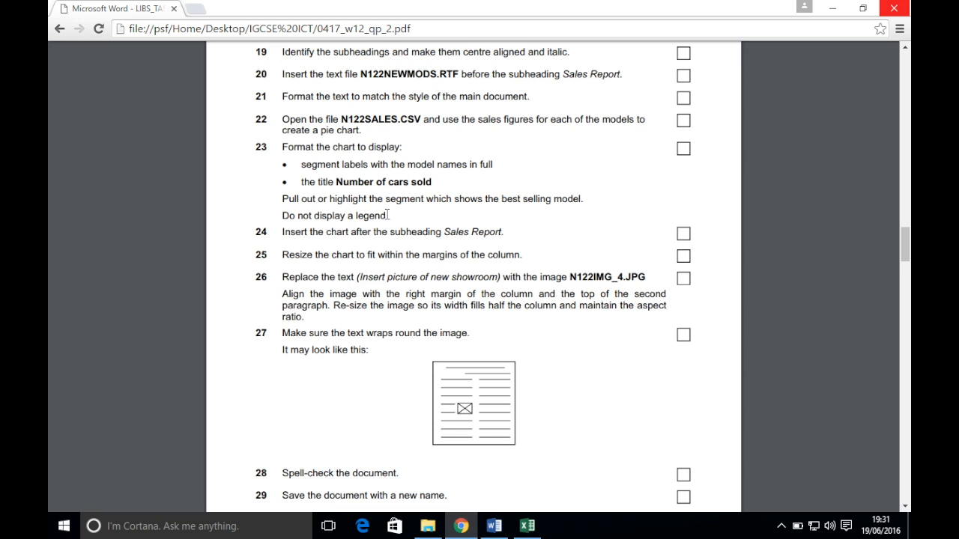
scroll(328, 262, "down", 1)
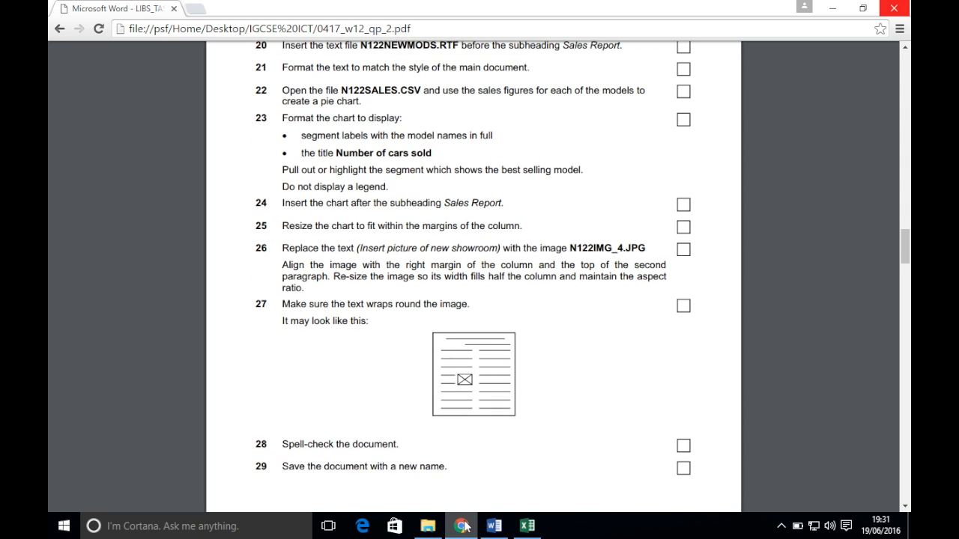
left_click(494, 526)
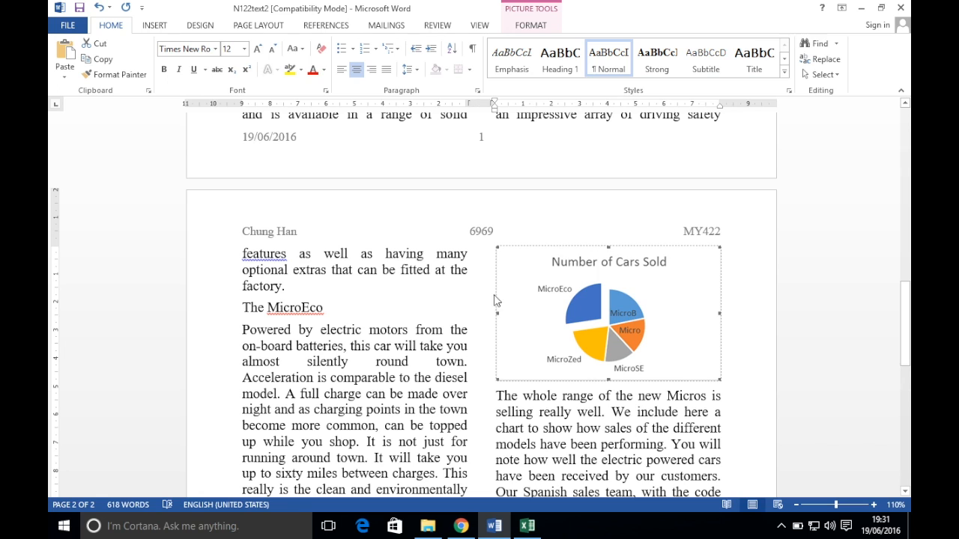
scroll(716, 267, "up", 1)
scroll(715, 267, "down", 5)
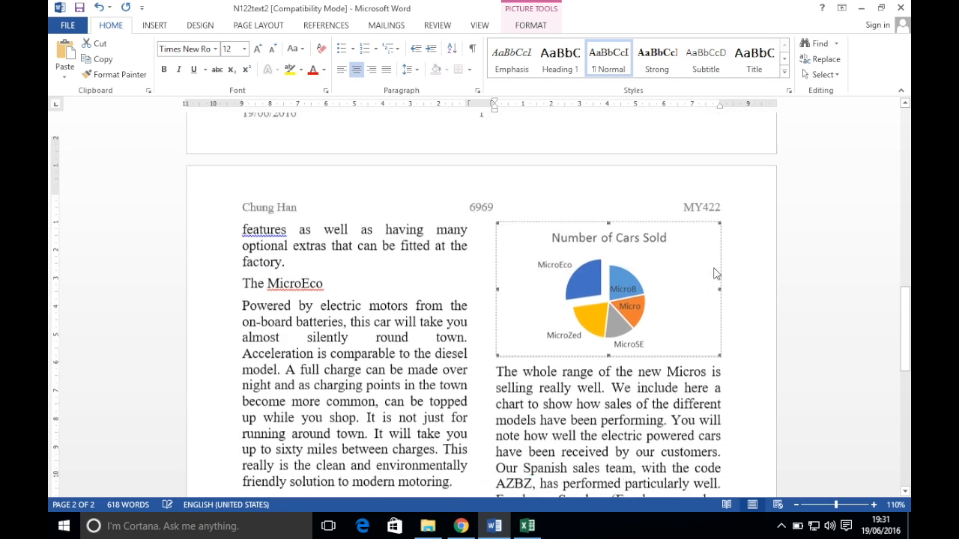
scroll(715, 268, "up", 1)
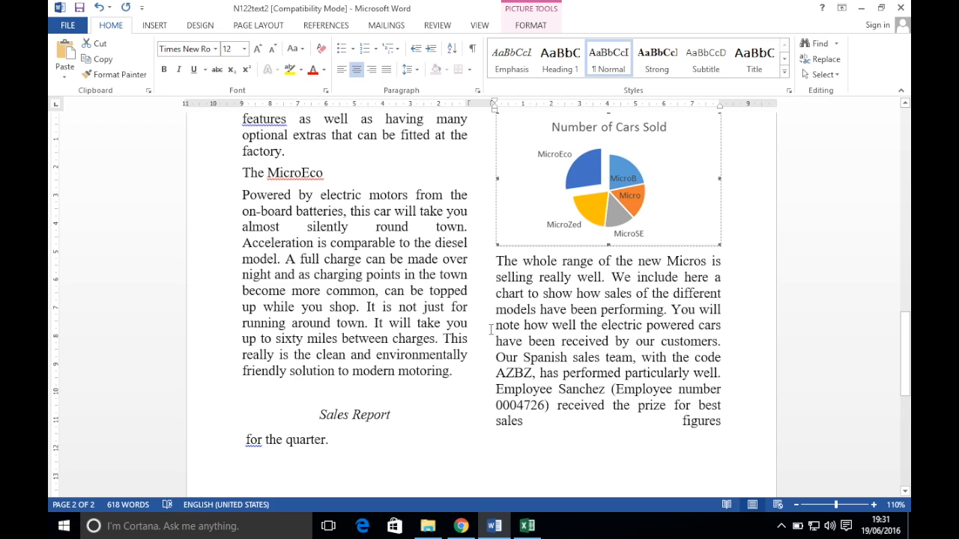
left_click(461, 526)
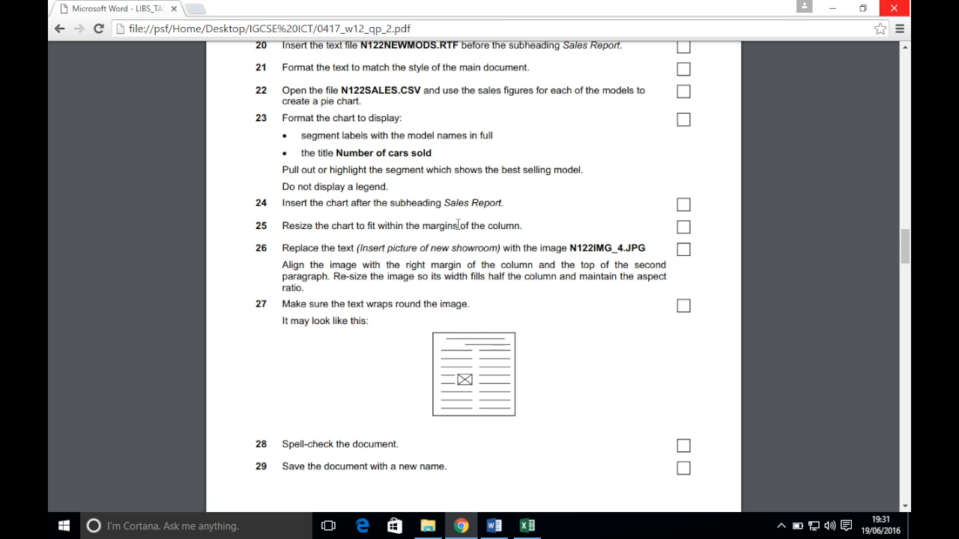
scroll(458, 226, "down", 2)
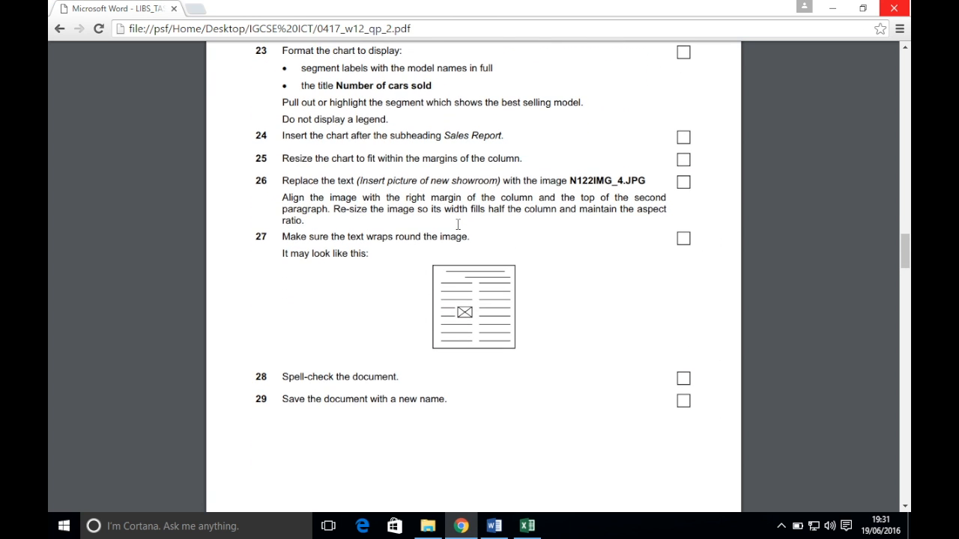
scroll(449, 166, "down", 1)
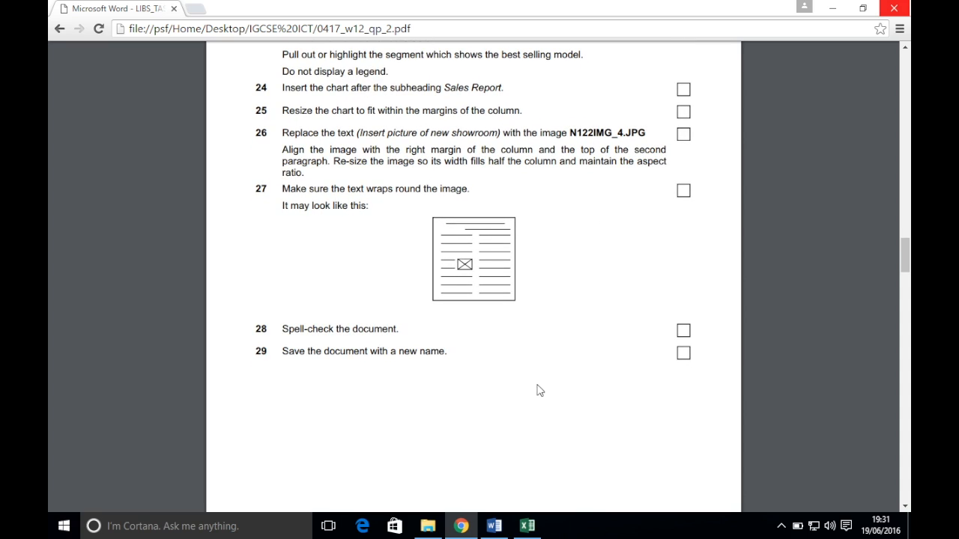
left_click(493, 526)
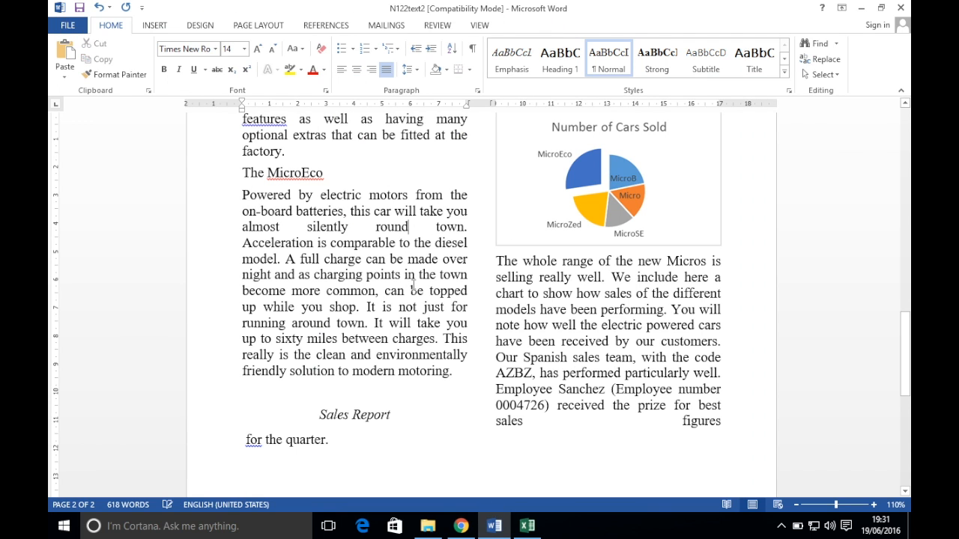
scroll(413, 287, "up", 7)
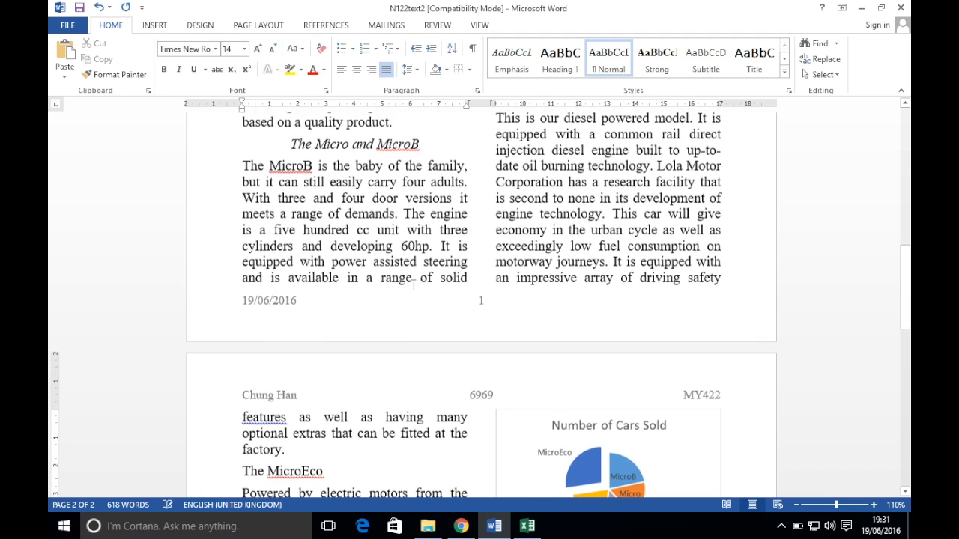
Find 'new showroom' and delete the '(Insert picture of new showroom)' placeholder
key("ctrl+f")
type("ne")
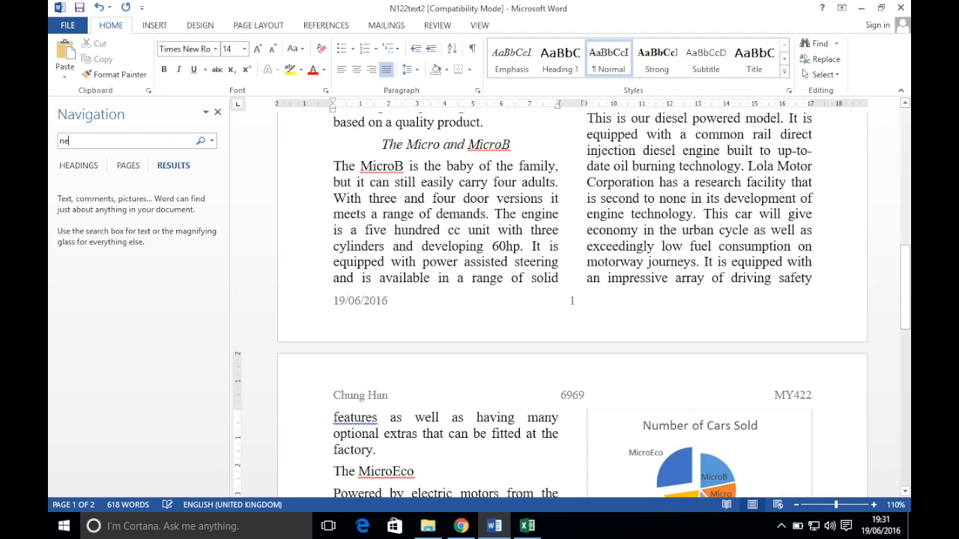
type("w showroom")
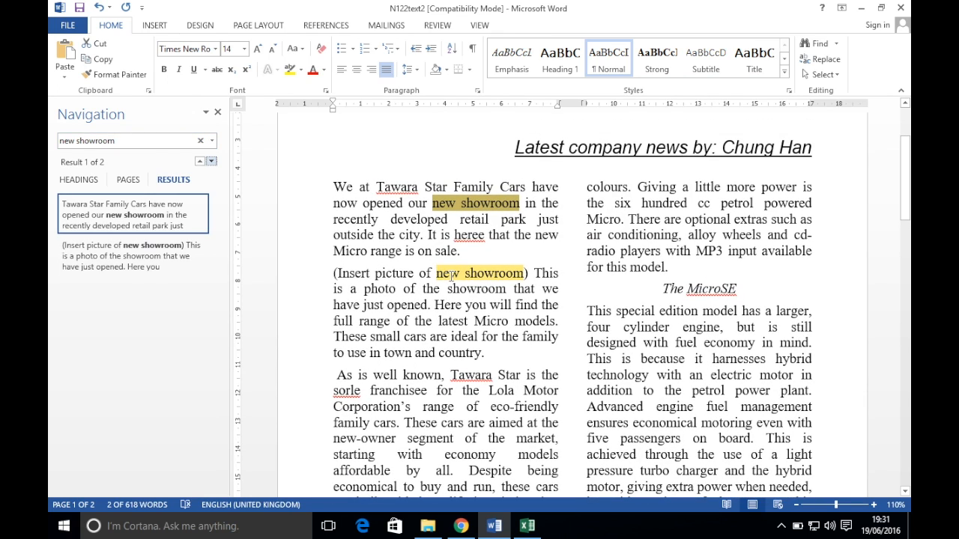
left_click(451, 274)
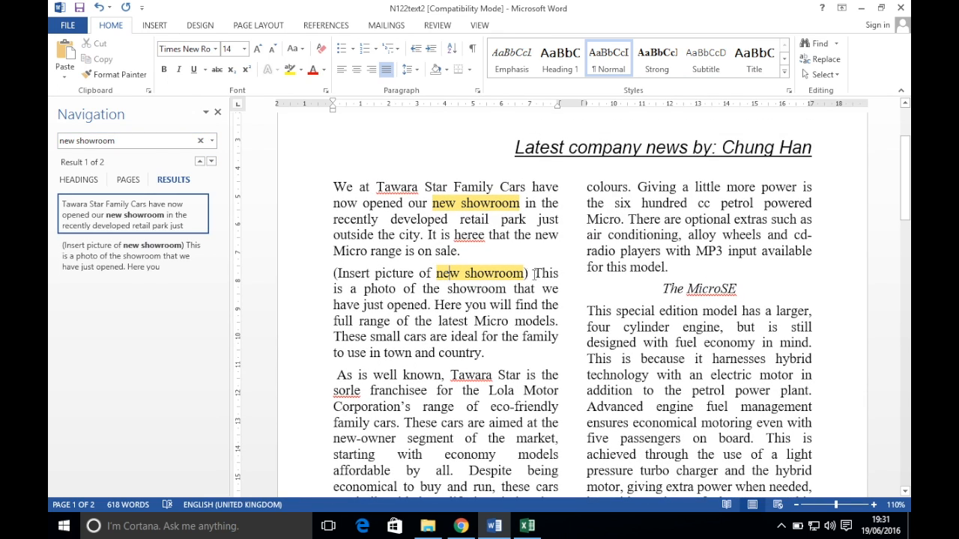
left_click(217, 112)
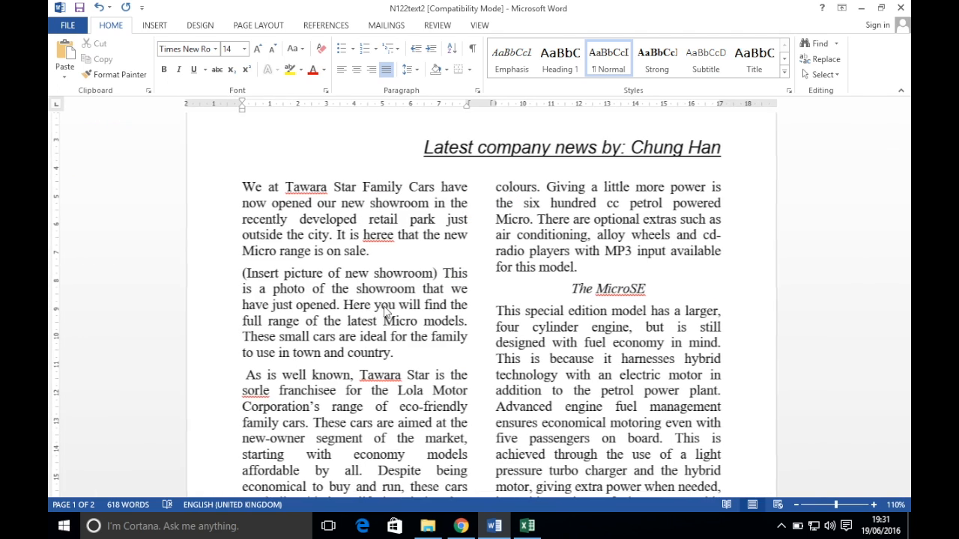
left_click_drag(437, 272, 242, 274)
key("Delete")
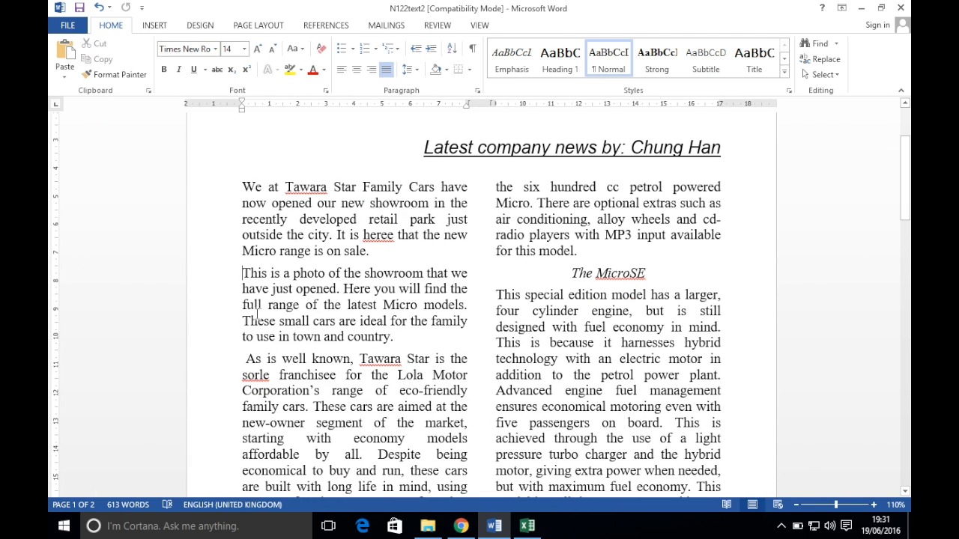
left_click(428, 526)
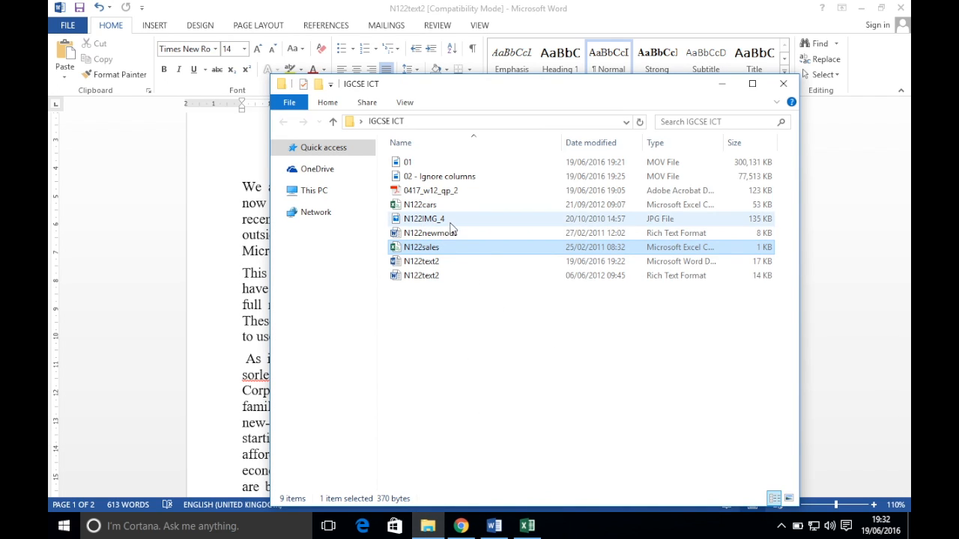
Insert the showroom JPG from Desktop > IGCSE ICT into the report
left_click(461, 526)
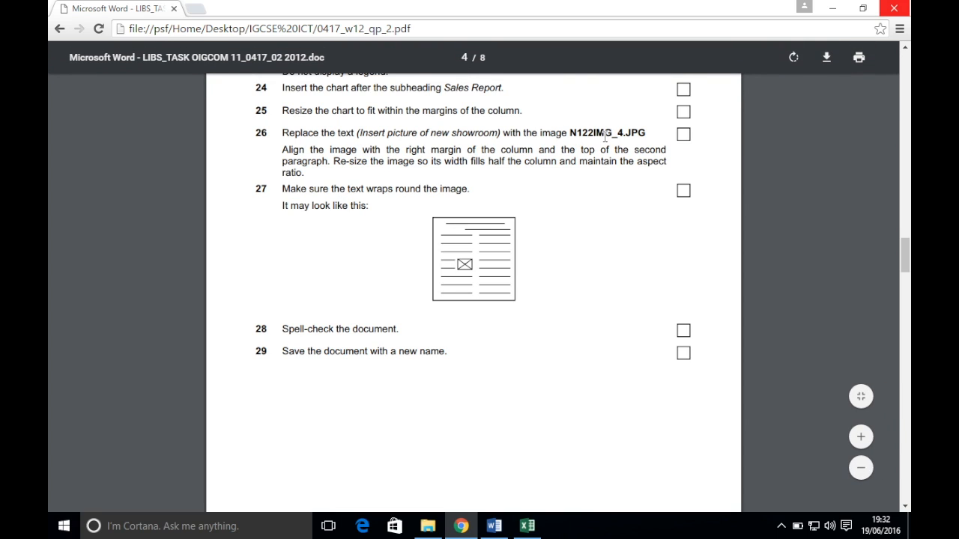
left_click(494, 526)
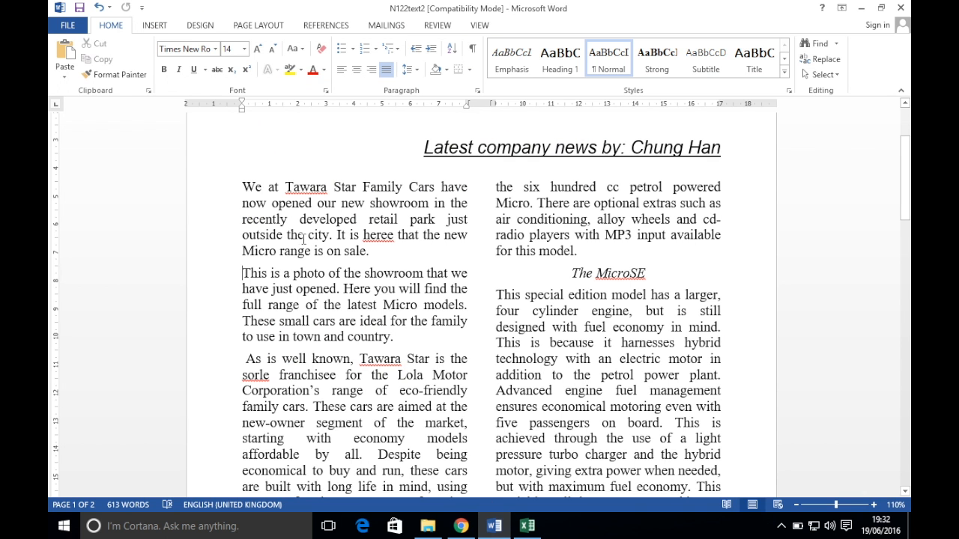
left_click(154, 25)
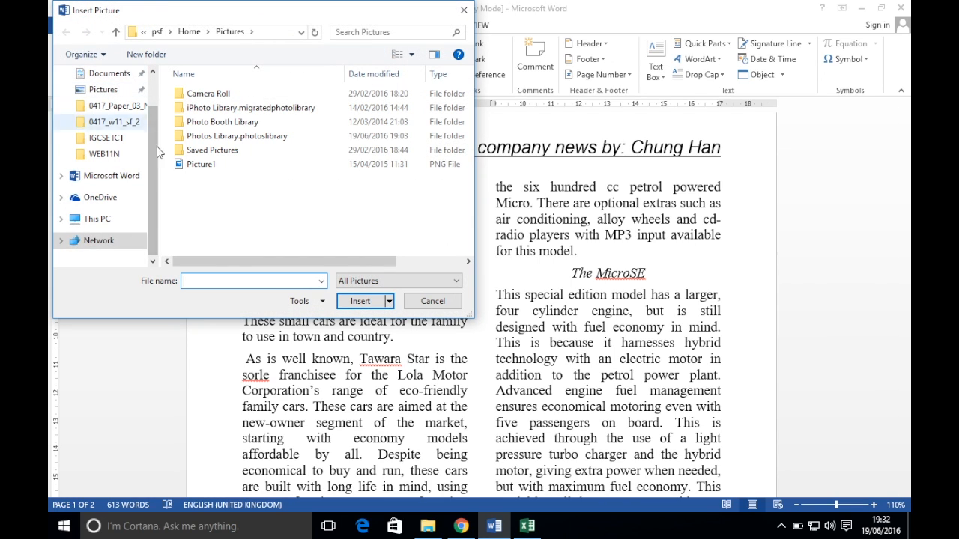
scroll(153, 174, "up", 2)
left_click(112, 95)
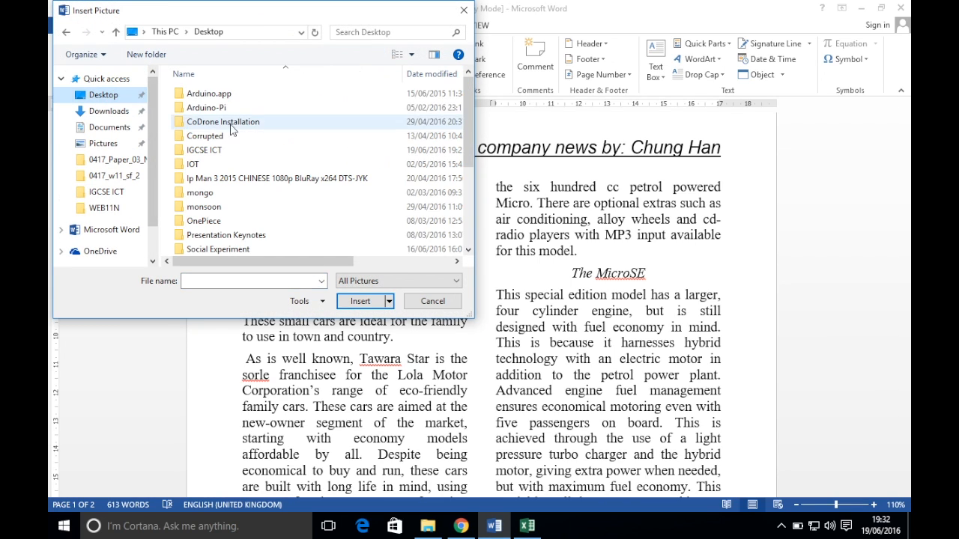
double_click(215, 148)
double_click(217, 93)
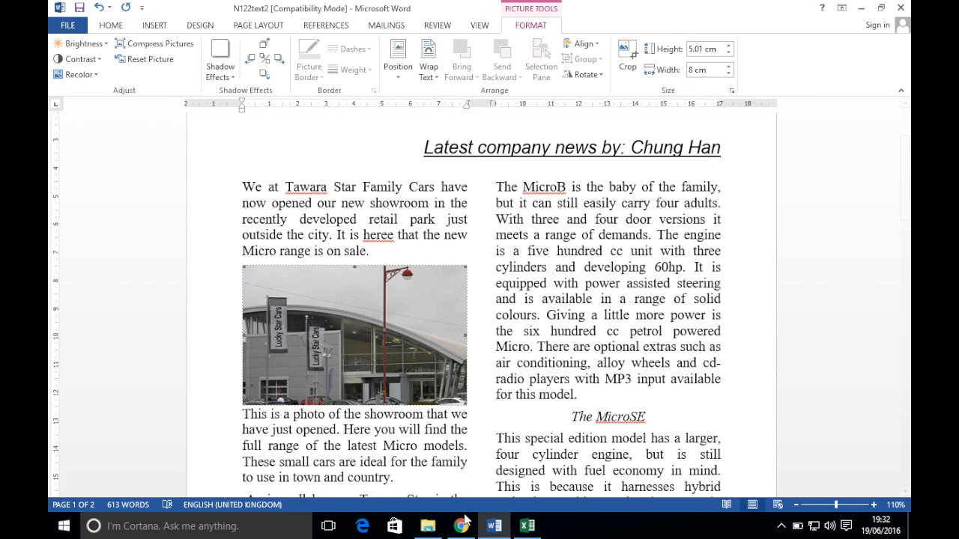
key("alt+Tab")
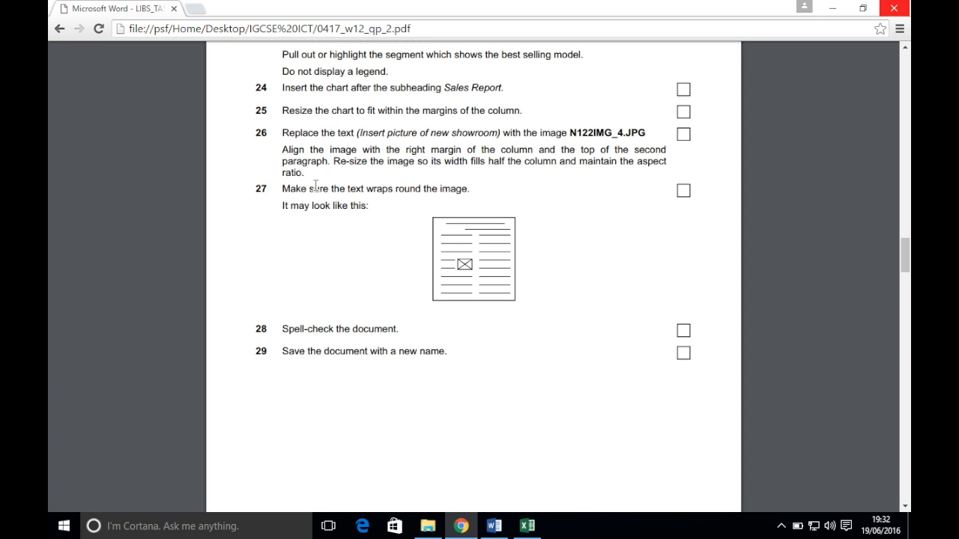
Resize the photo to 4 cm wide, wrap text Square, and move it to the column's right edge
left_click(494, 526)
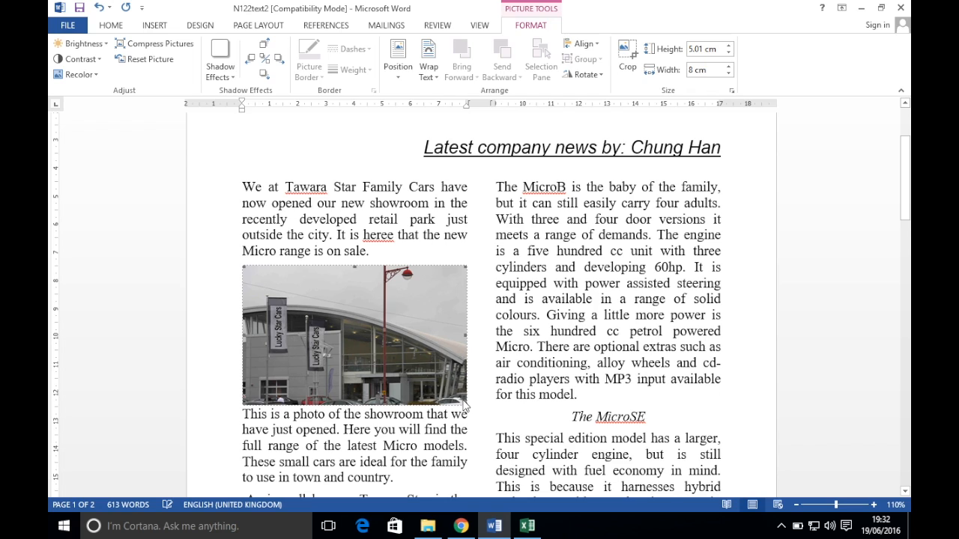
left_click_drag(465, 403, 357, 317)
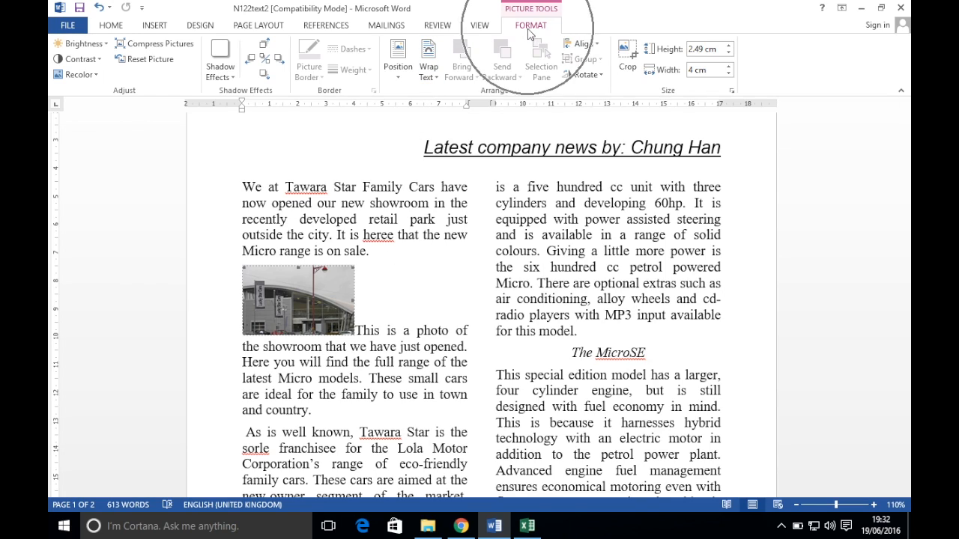
left_click(427, 76)
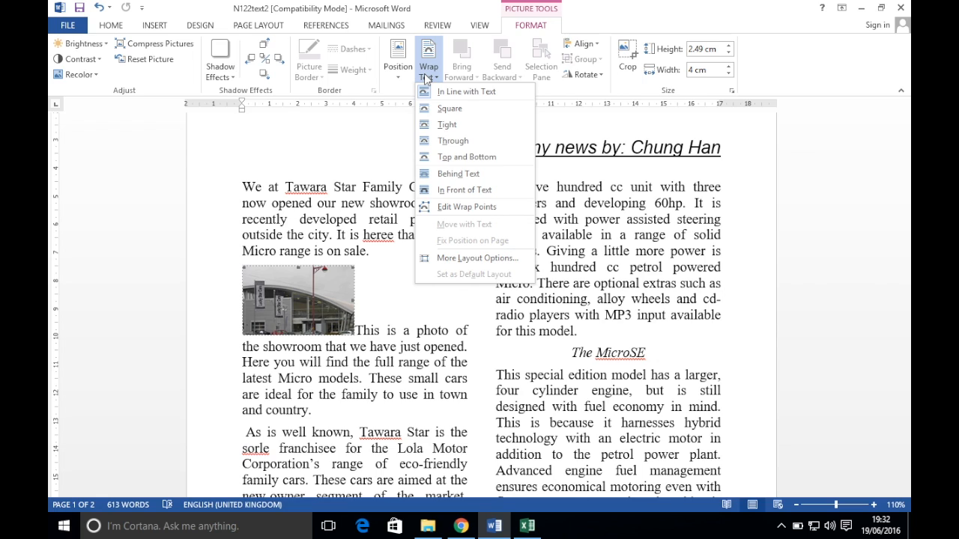
left_click(444, 110)
left_click_drag(348, 304, 428, 305)
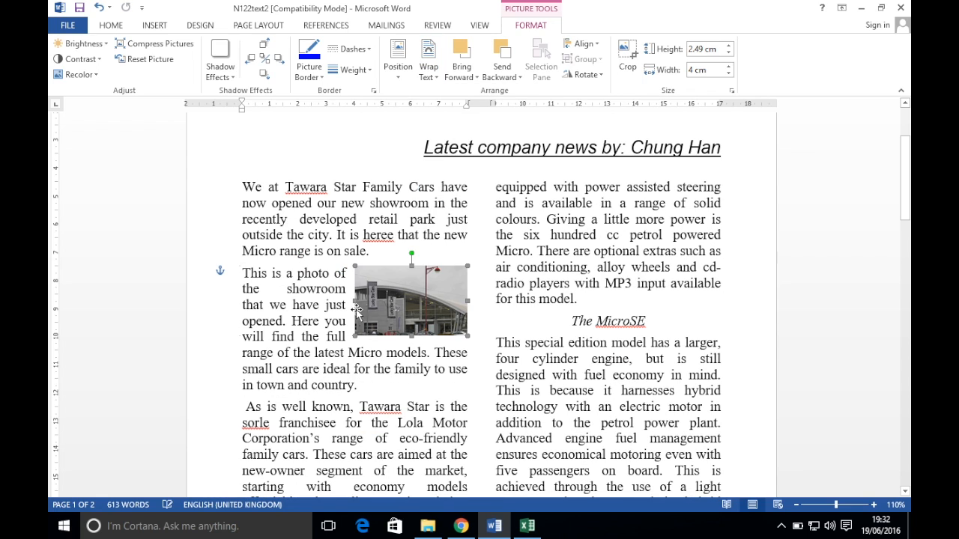
Review the exam instructions and return to the report
left_click(461, 526)
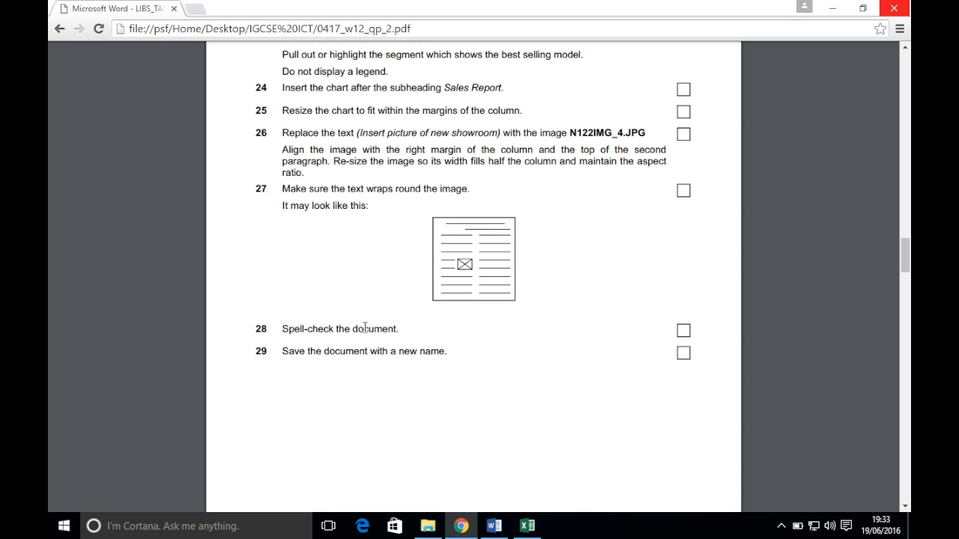
scroll(418, 338, "down", 2)
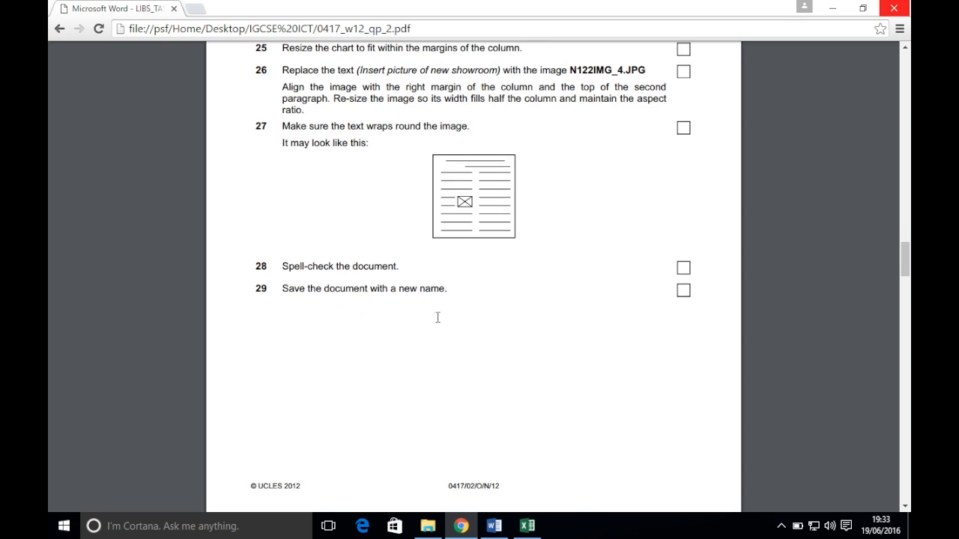
left_click(494, 526)
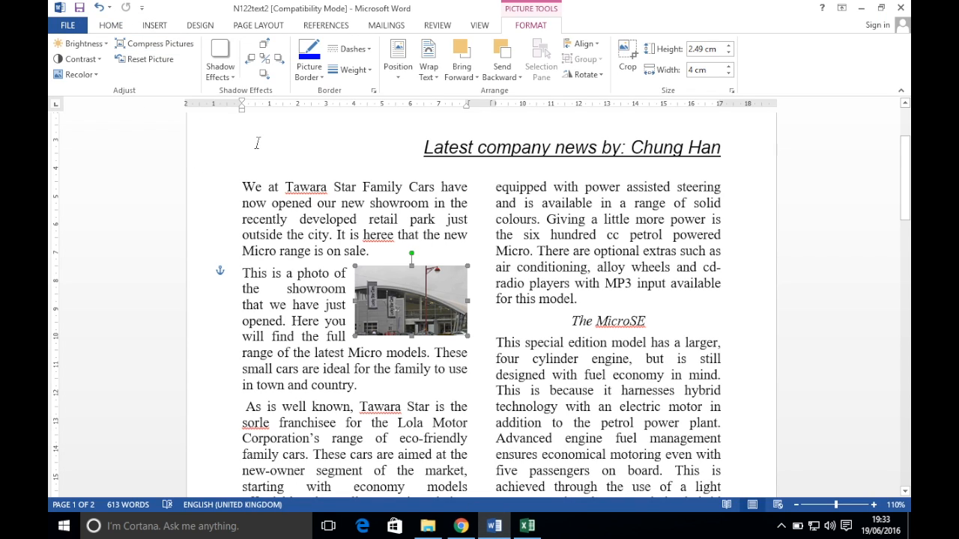
Run Spelling & Grammar, changing sorle to sole and ignoring Tawara, MicroB, MicroSE and MicroZed
left_click(442, 27)
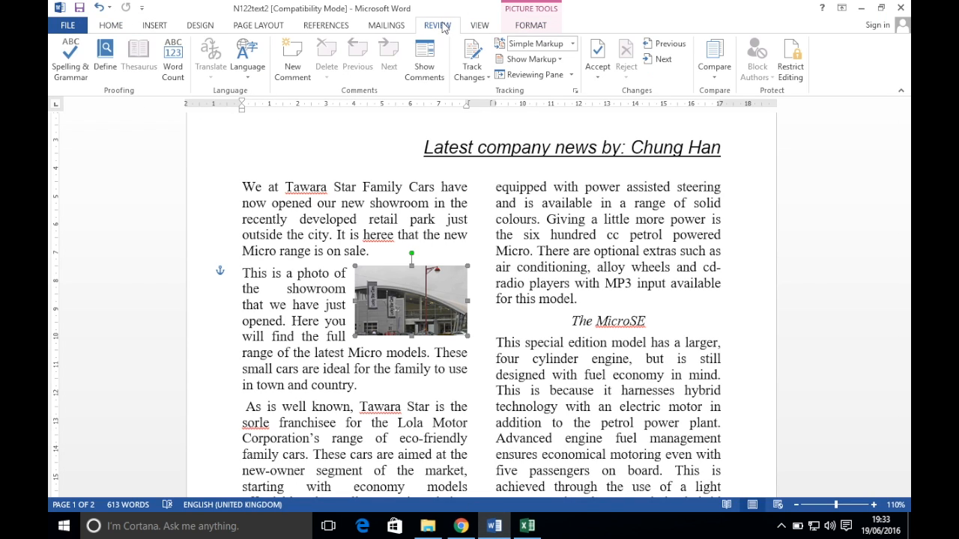
left_click(78, 64)
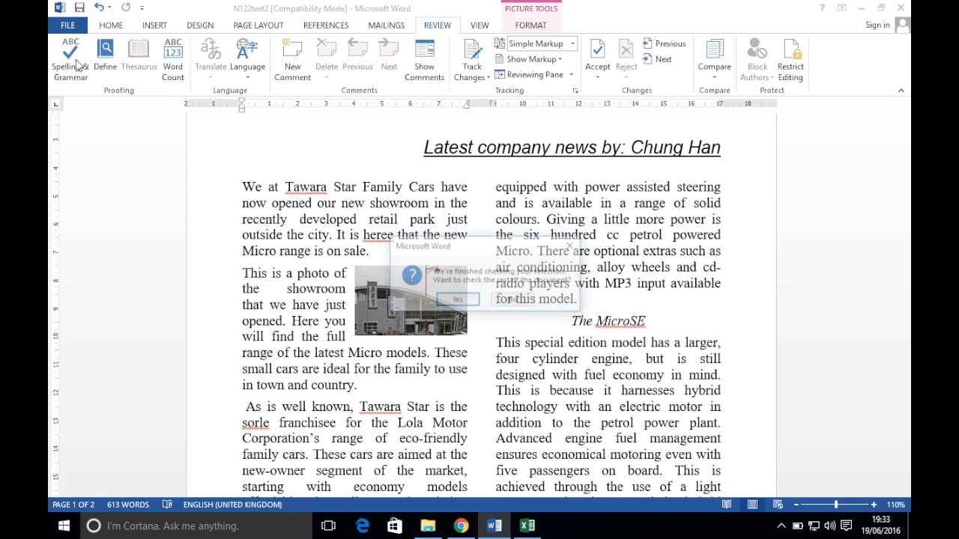
left_click(465, 302)
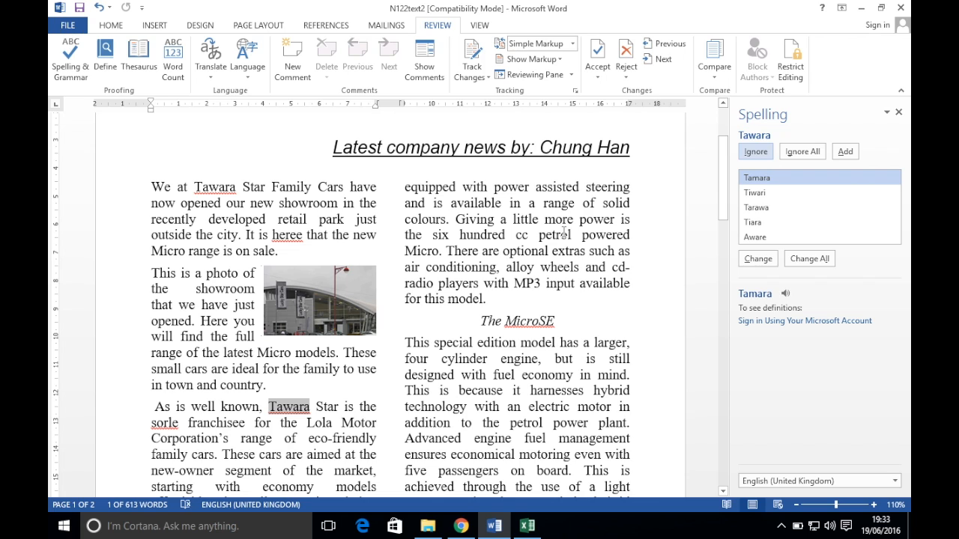
left_click(756, 152)
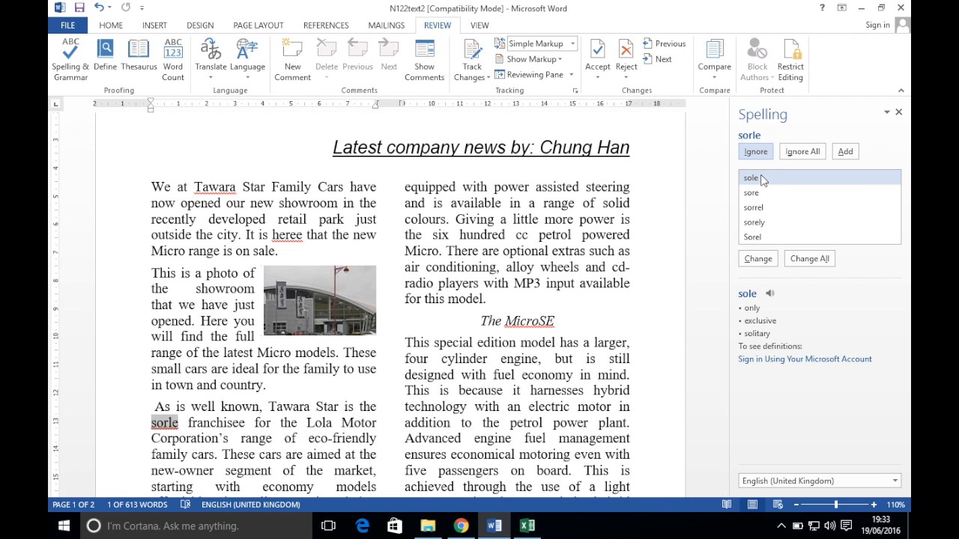
double_click(774, 178)
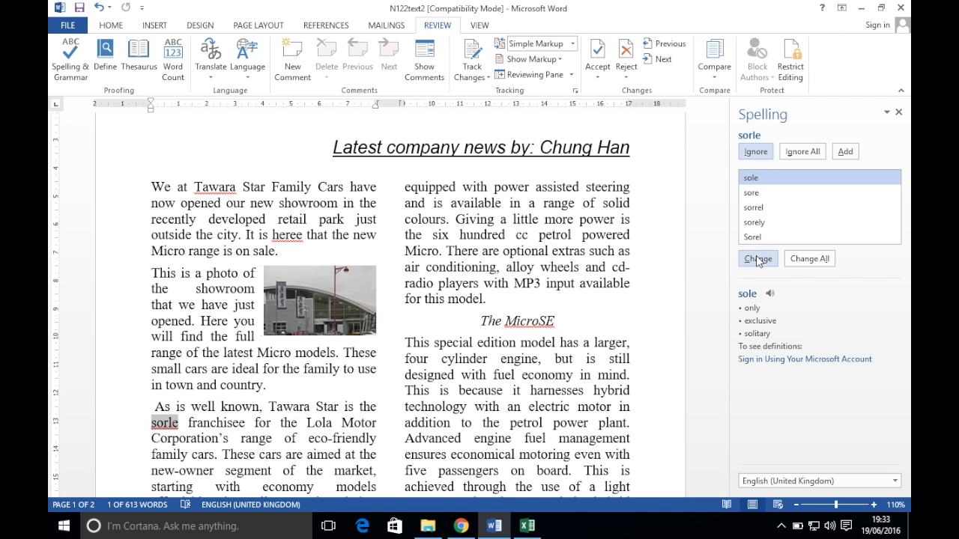
left_click(765, 154)
left_click(763, 153)
left_click(756, 153)
left_click(765, 154)
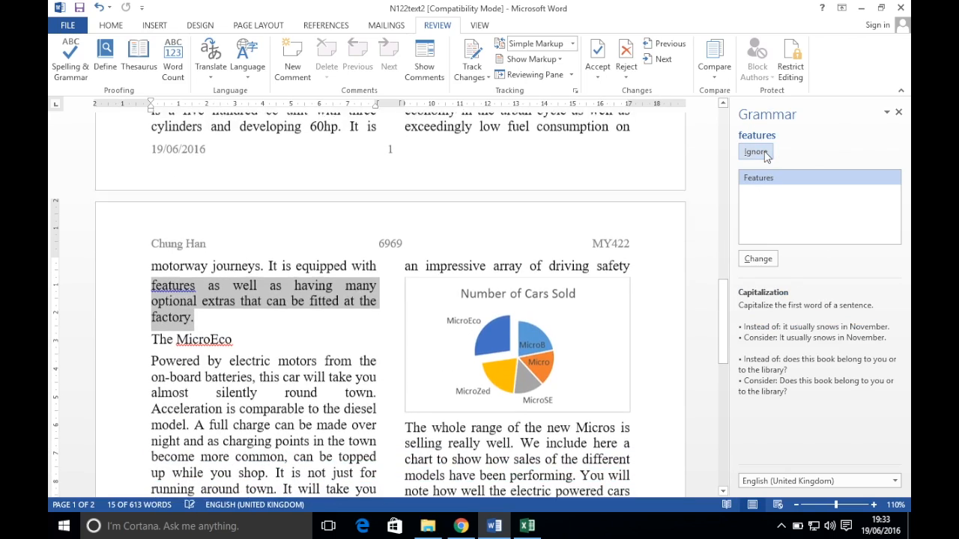
Change features to Features and heree to here, ignore MicroEco and Tawara, and finish
left_click(757, 258)
left_click(756, 152)
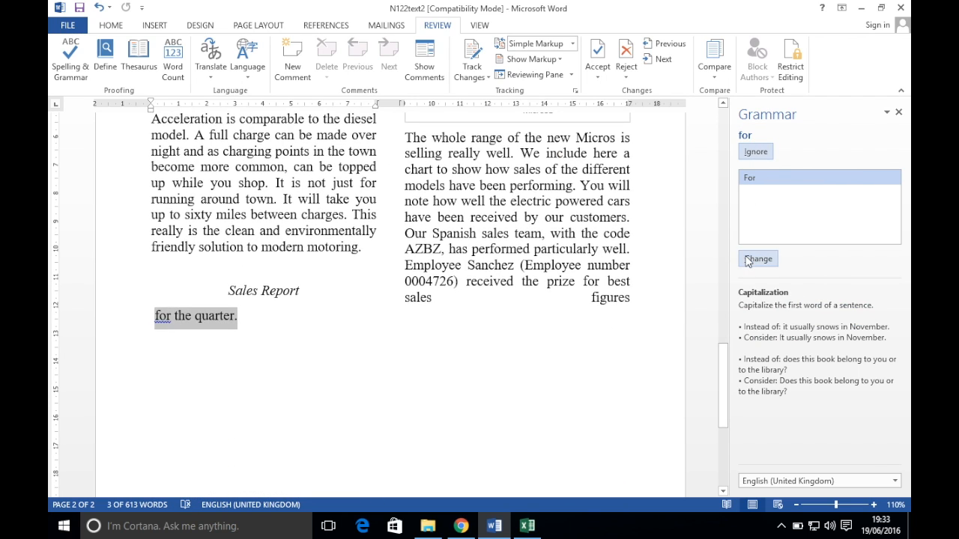
left_click(759, 151)
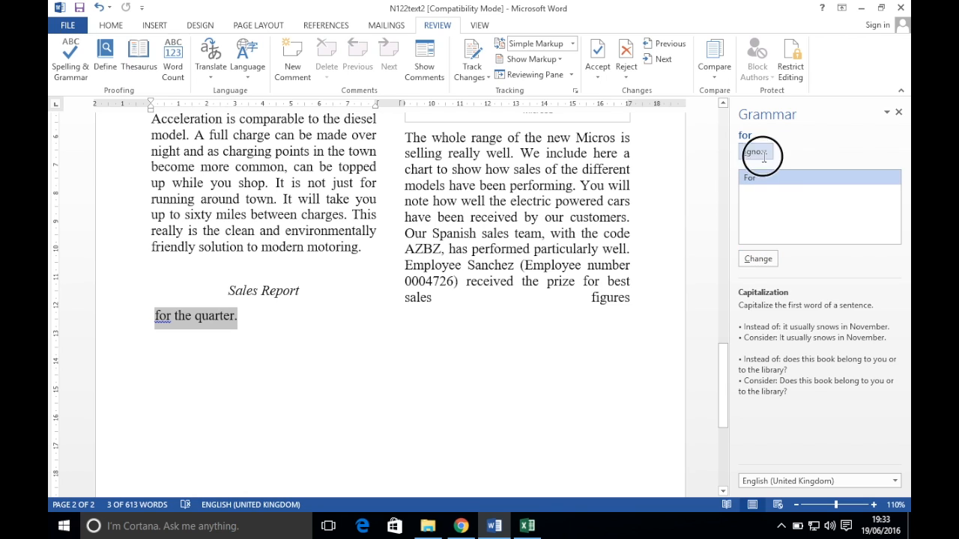
left_click(765, 153)
left_click(763, 154)
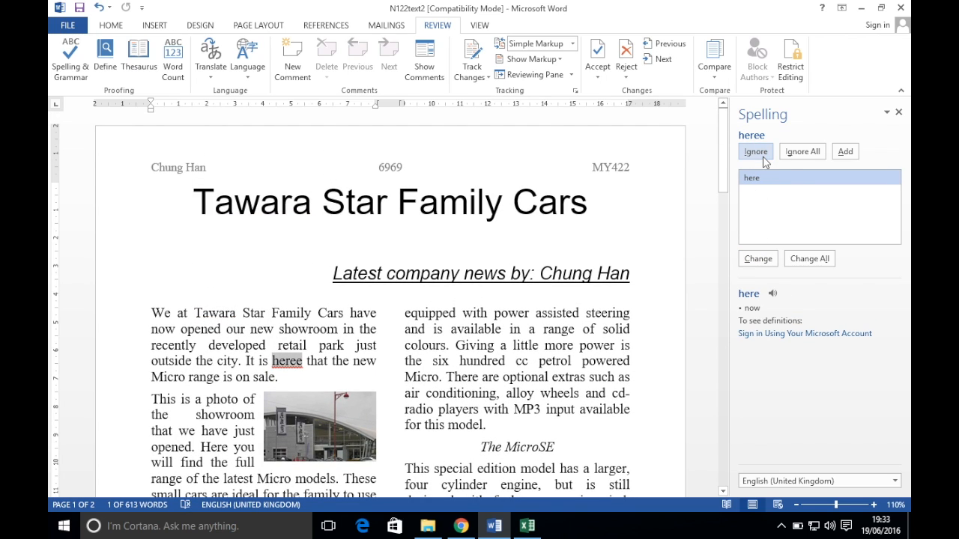
left_click(762, 259)
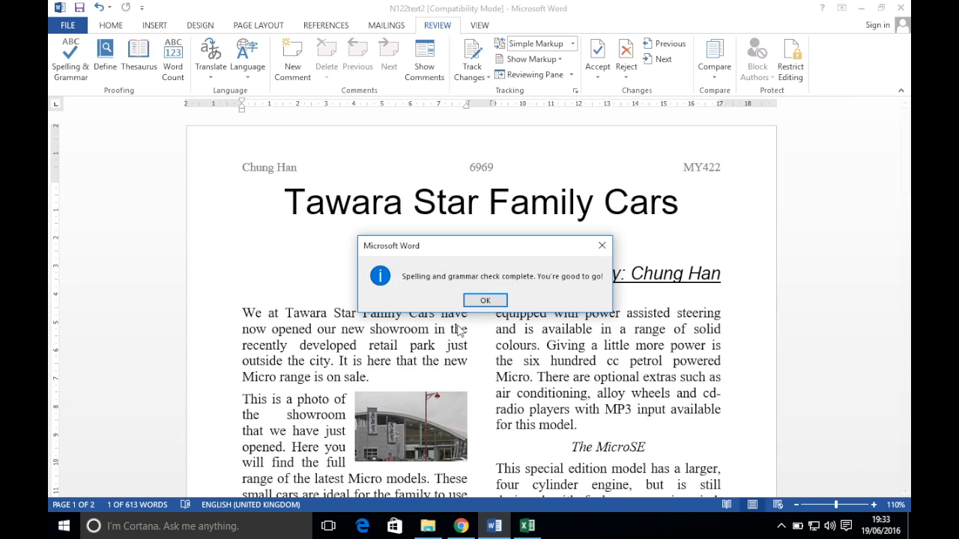
left_click(487, 299)
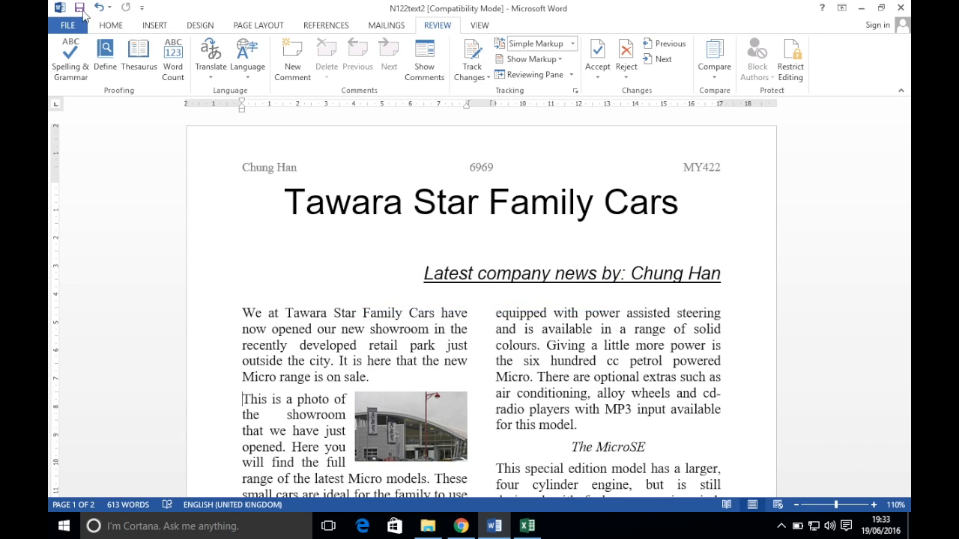
After checking the exam paper, save the report with Save As under the file name N122text26969
left_click(461, 526)
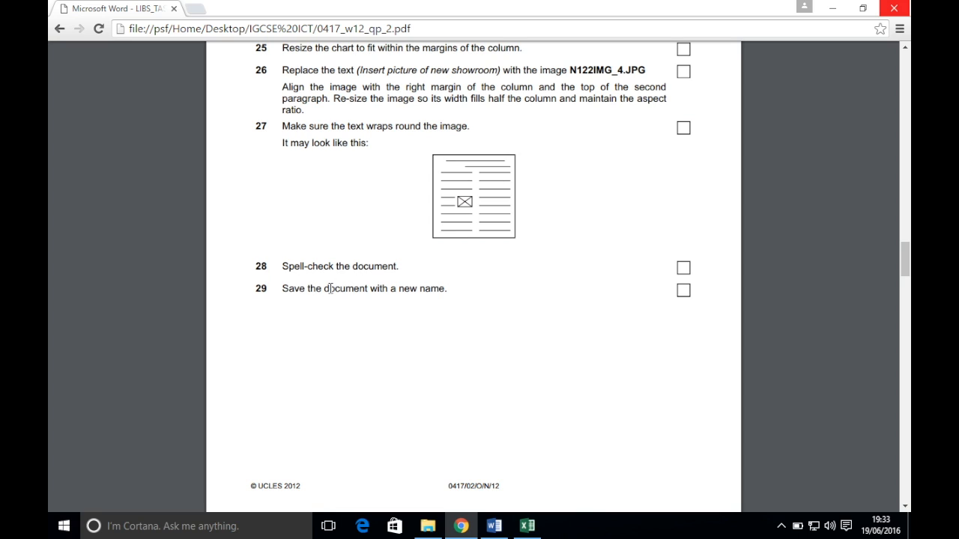
left_click(498, 527)
left_click(71, 39)
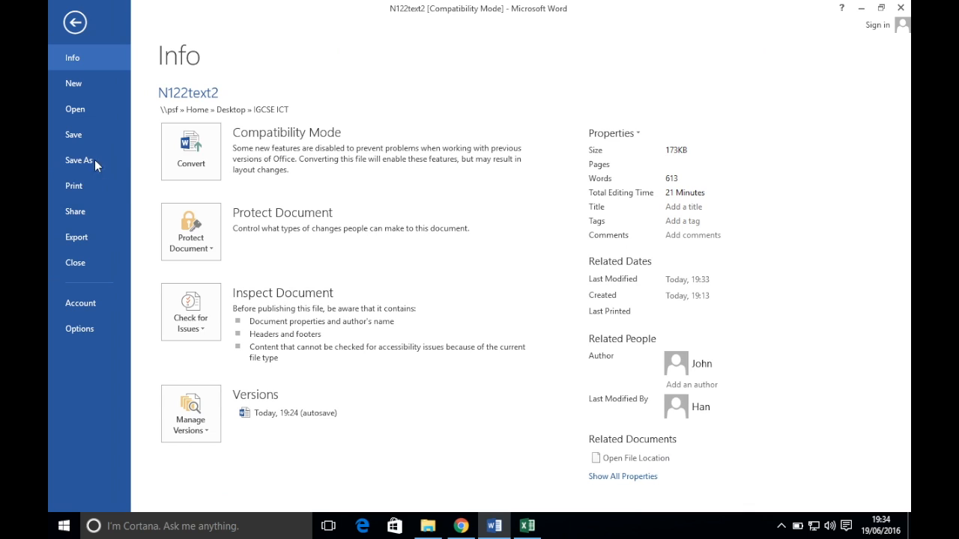
left_click(95, 162)
left_click(390, 415)
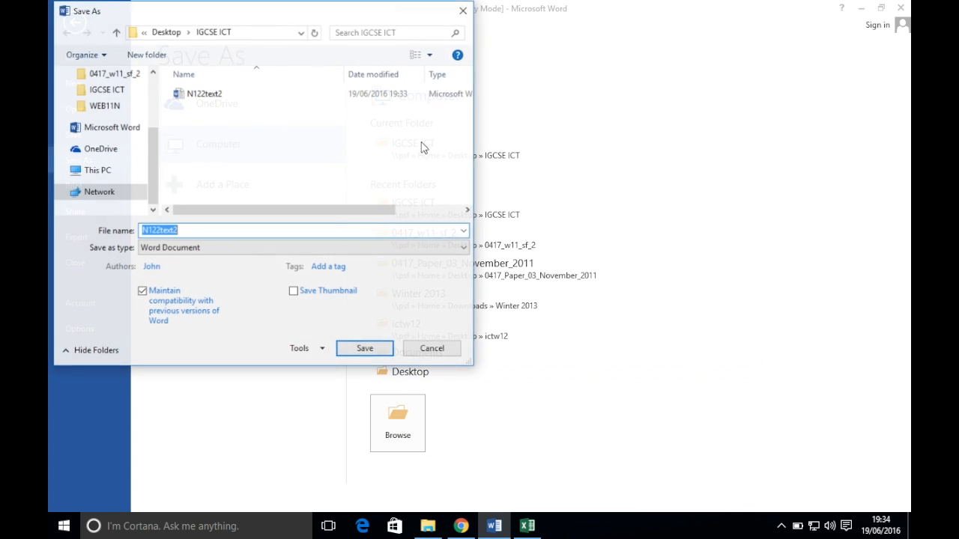
left_click(272, 231)
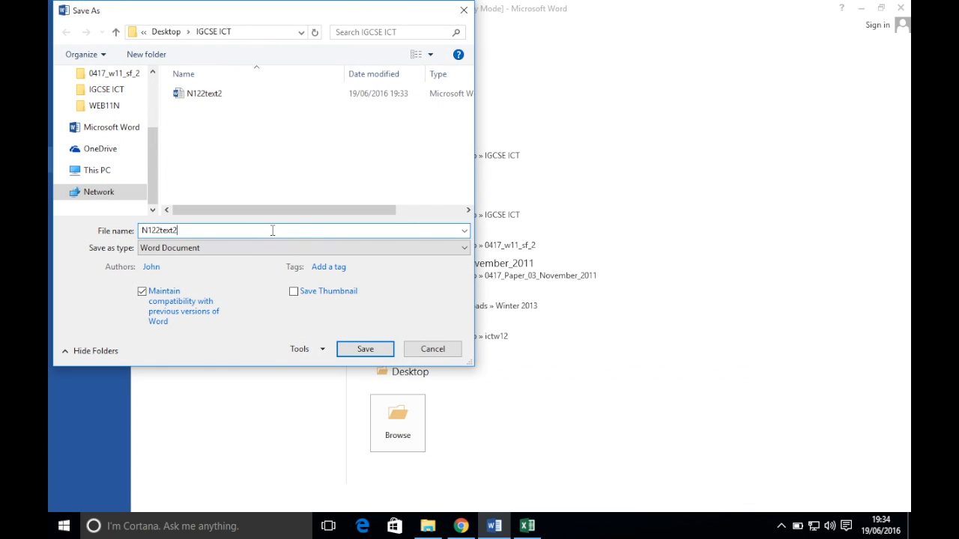
key("Return")
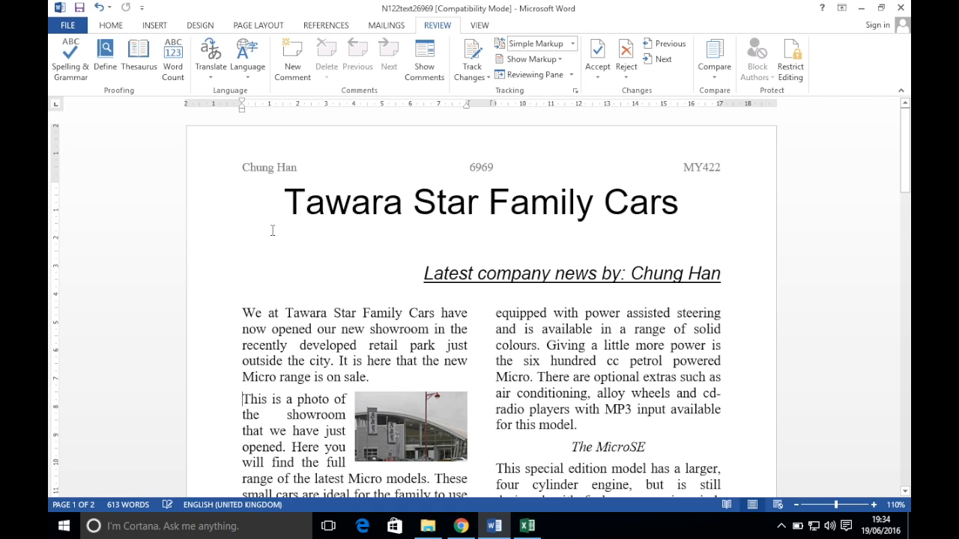
Scroll the exam paper in Chrome to page 5, item 30 on importing N122CARS.CSV
left_click(461, 526)
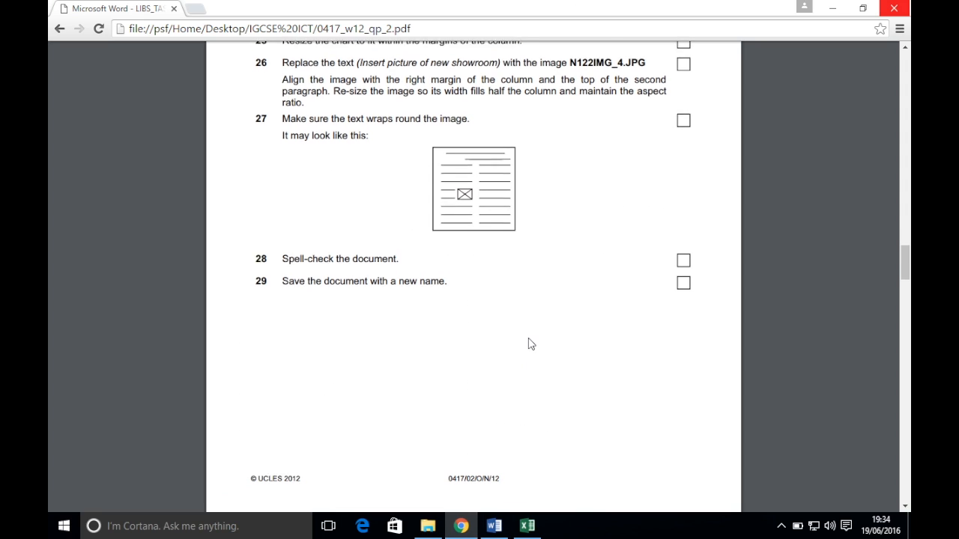
scroll(529, 342, "down", 5)
scroll(469, 256, "up", 2)
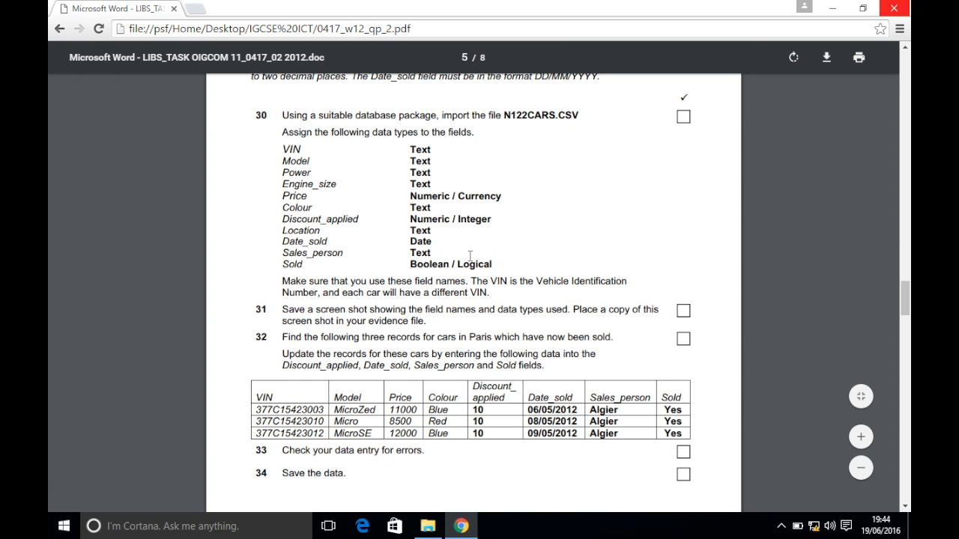
scroll(470, 256, "up", 1)
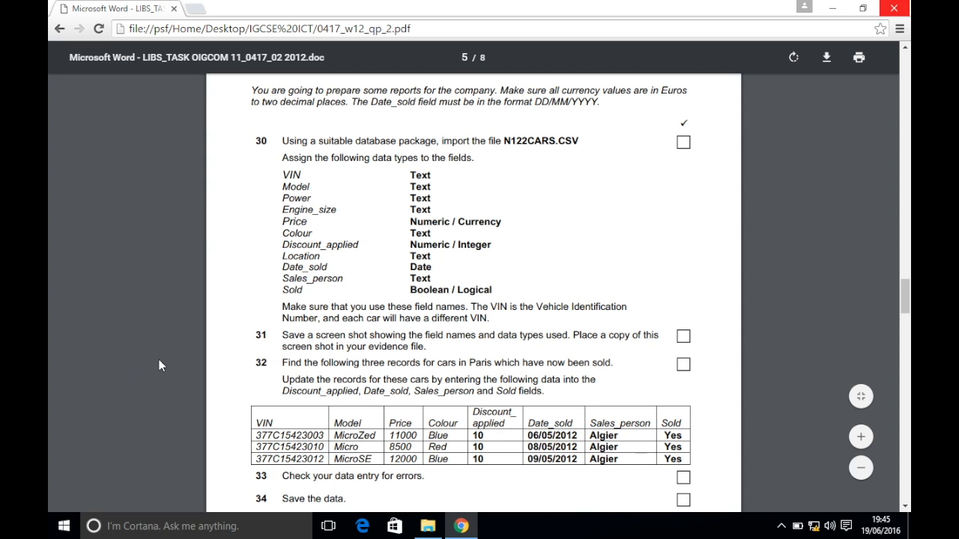
Search 'access' from the Start menu and launch Access 2013, dismissing the stray web search
left_click(63, 527)
type("access")
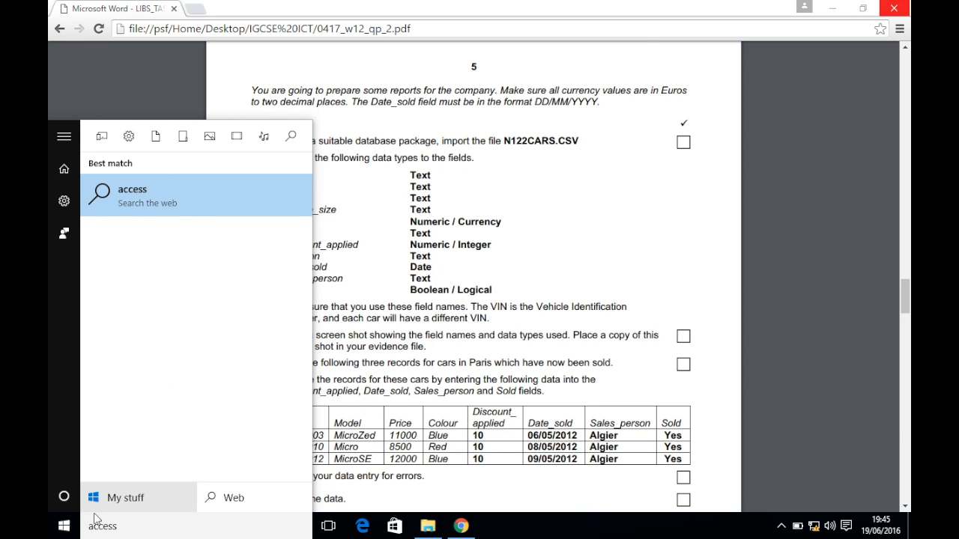
key("Return")
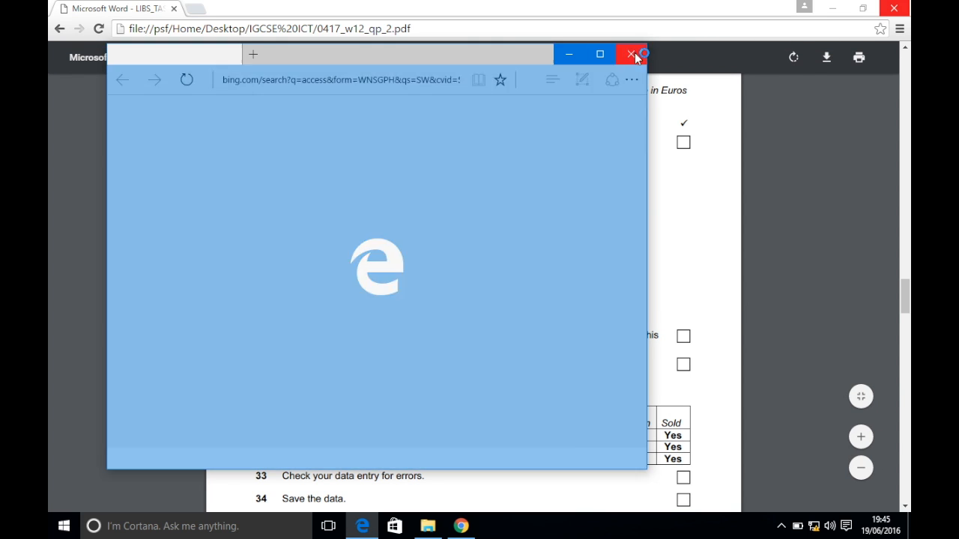
left_click(631, 53)
left_click(63, 526)
type("acces")
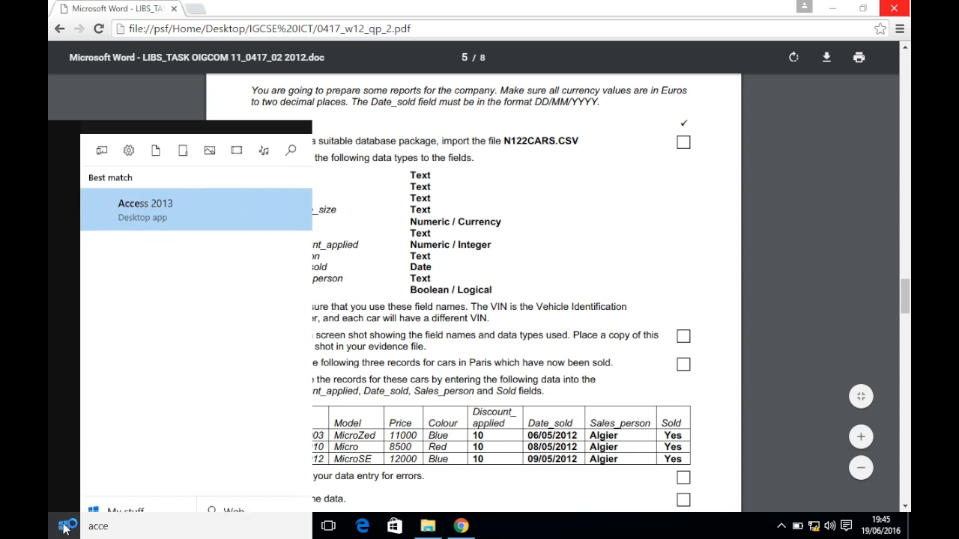
left_click(147, 202)
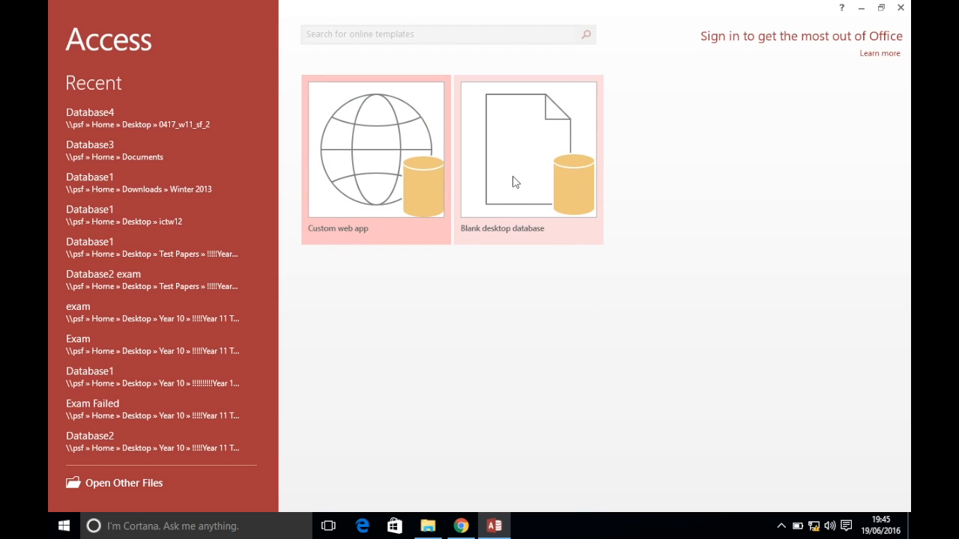
Create blank database Database4 in Desktop\IGCSE ICT, then show that folder in File Explorer
left_click(551, 158)
left_click(617, 233)
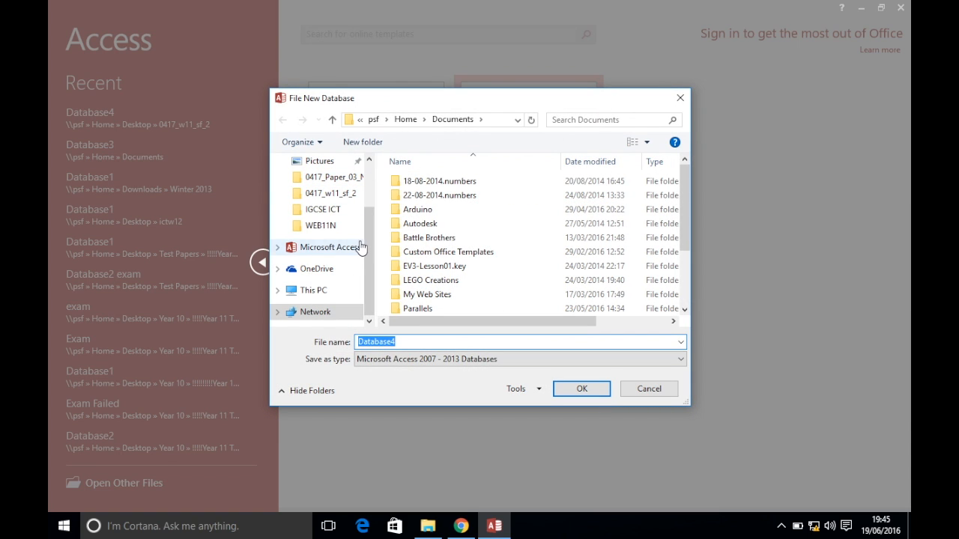
scroll(304, 235, "up", 2)
left_click(335, 183)
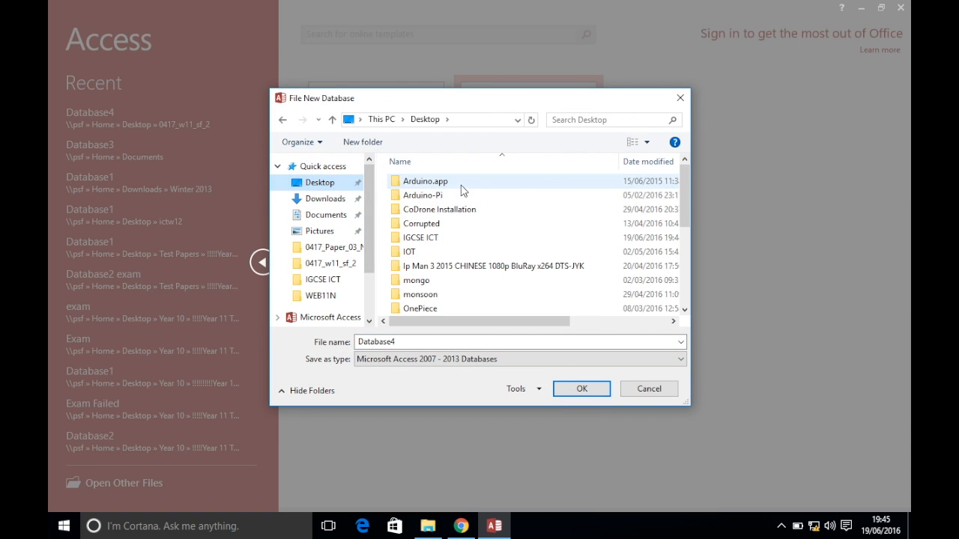
double_click(419, 241)
double_click(414, 341)
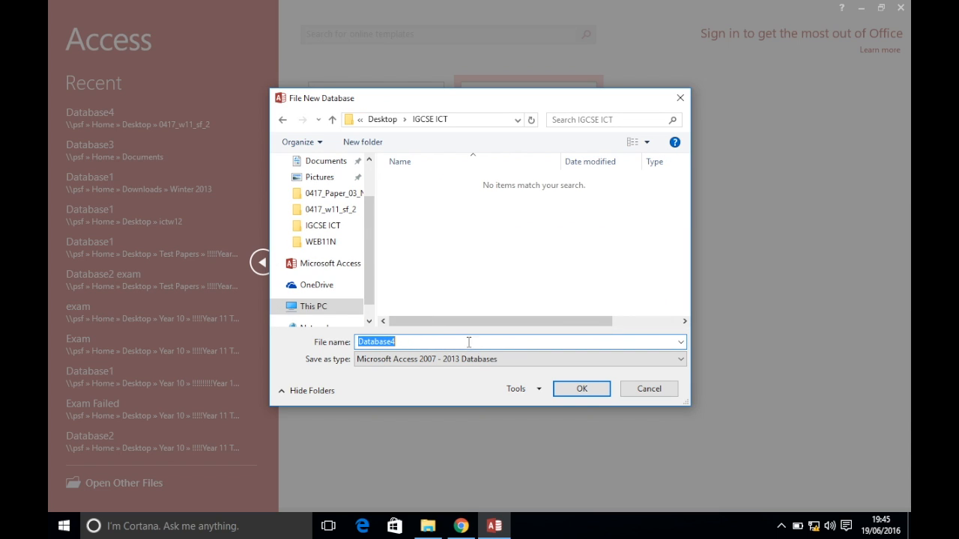
left_click(575, 386)
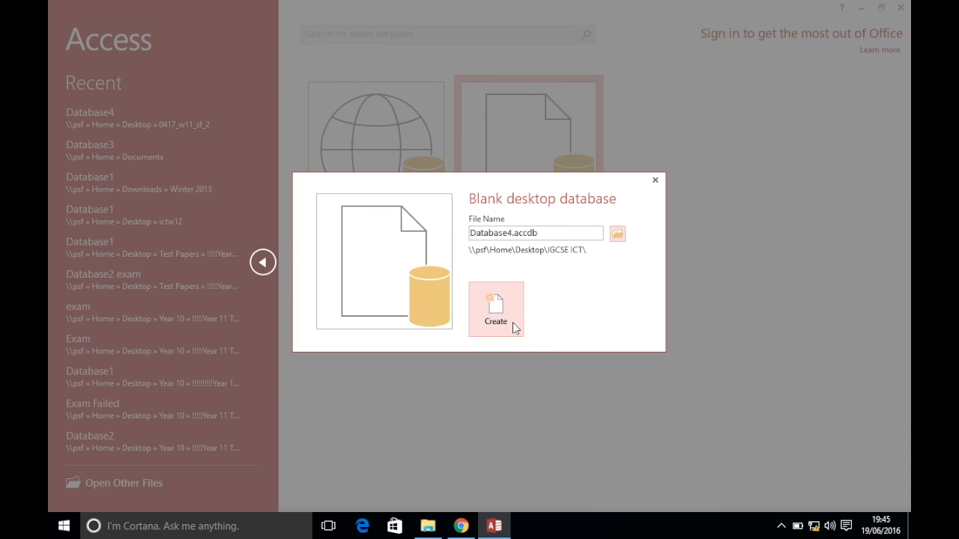
left_click(508, 320)
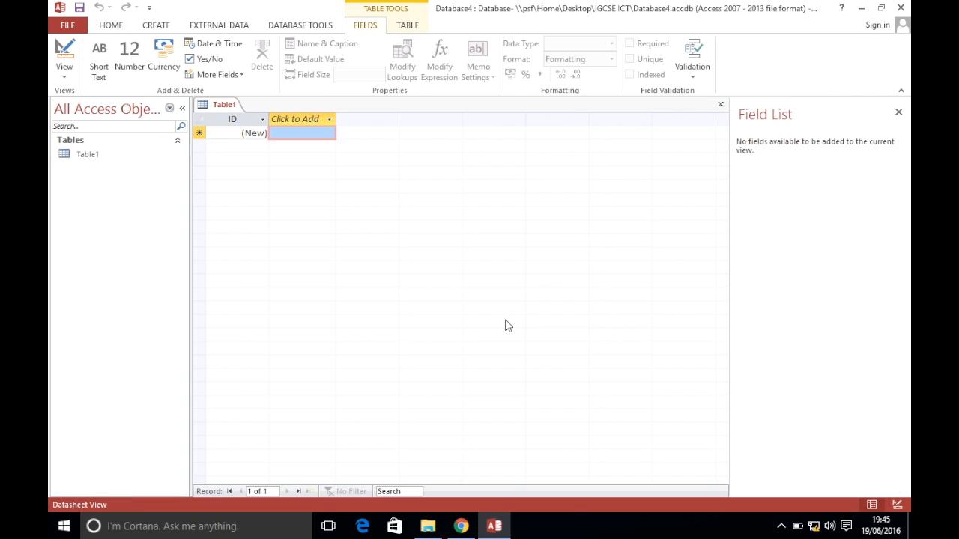
left_click(438, 518)
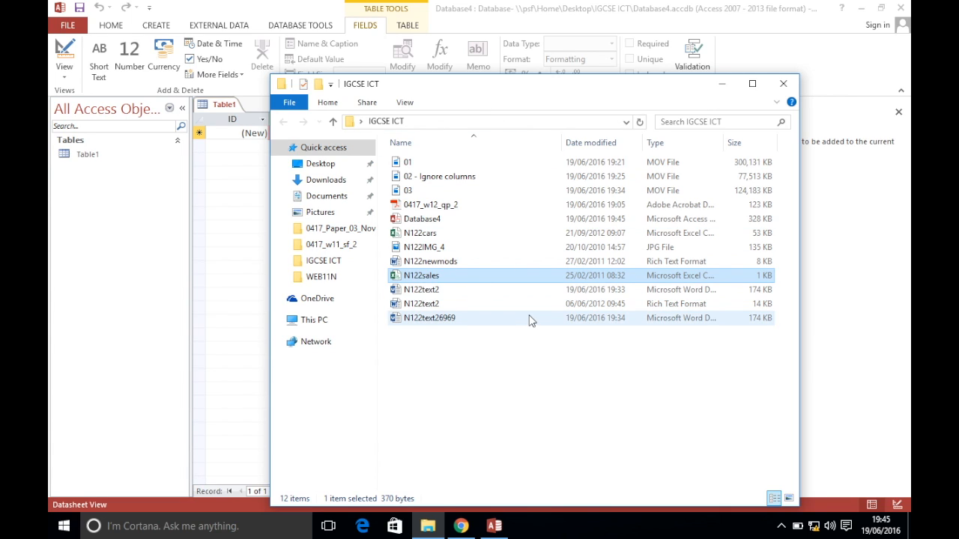
Minimize the IGCSE ICT folder window to return to Access's empty Table1
left_click(722, 83)
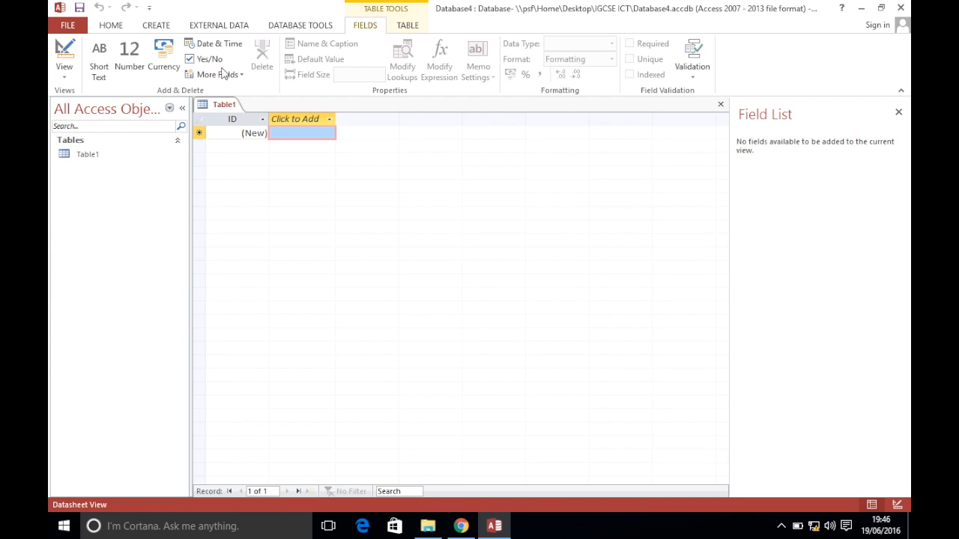
Start a text-file import of N122cars.csv from Desktop\IGCSE ICT into a new table
left_click(224, 27)
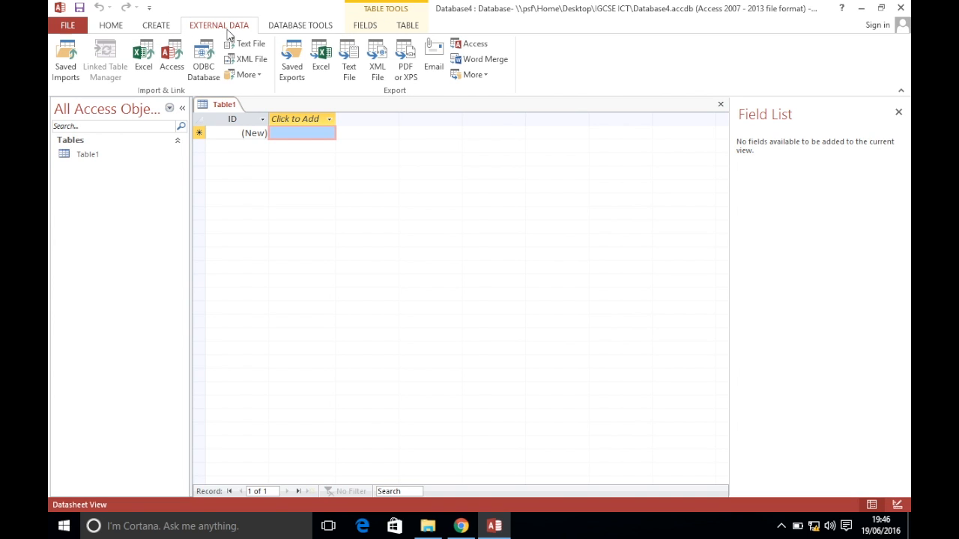
left_click(250, 49)
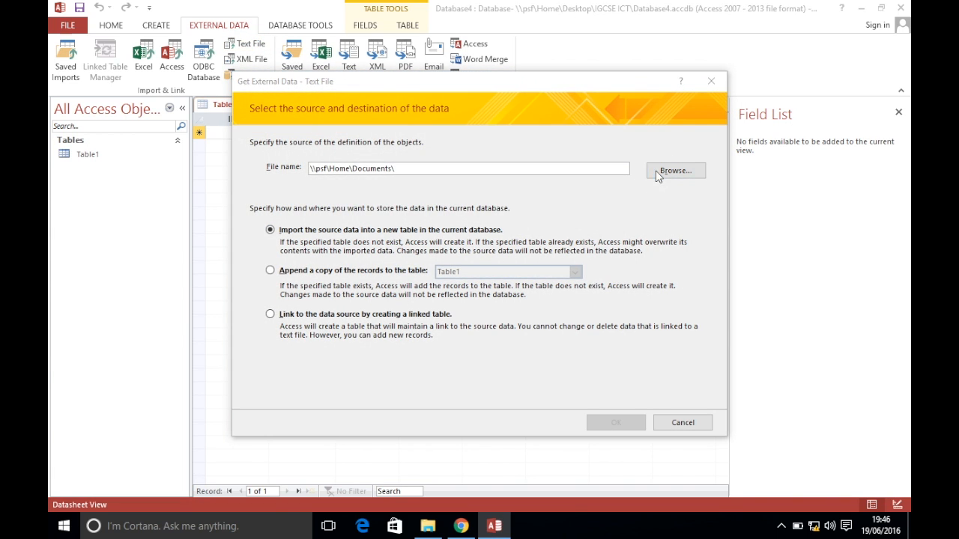
left_click(657, 173)
left_click_drag(336, 230, 336, 192)
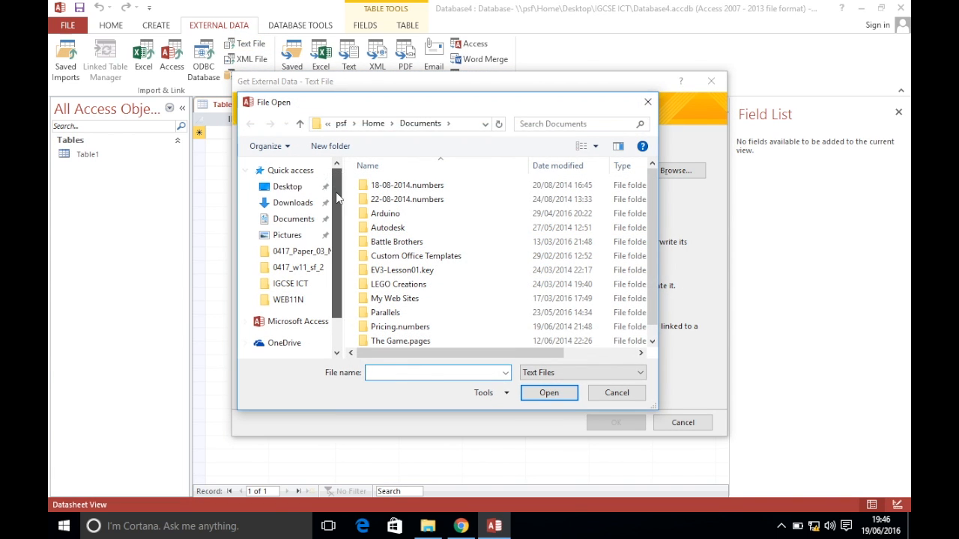
left_click(263, 187)
double_click(394, 241)
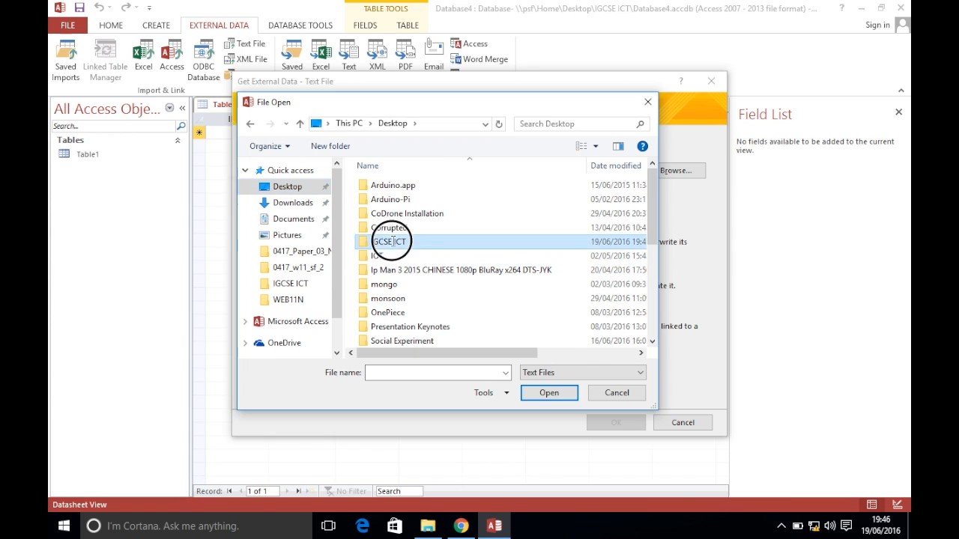
left_click(462, 523)
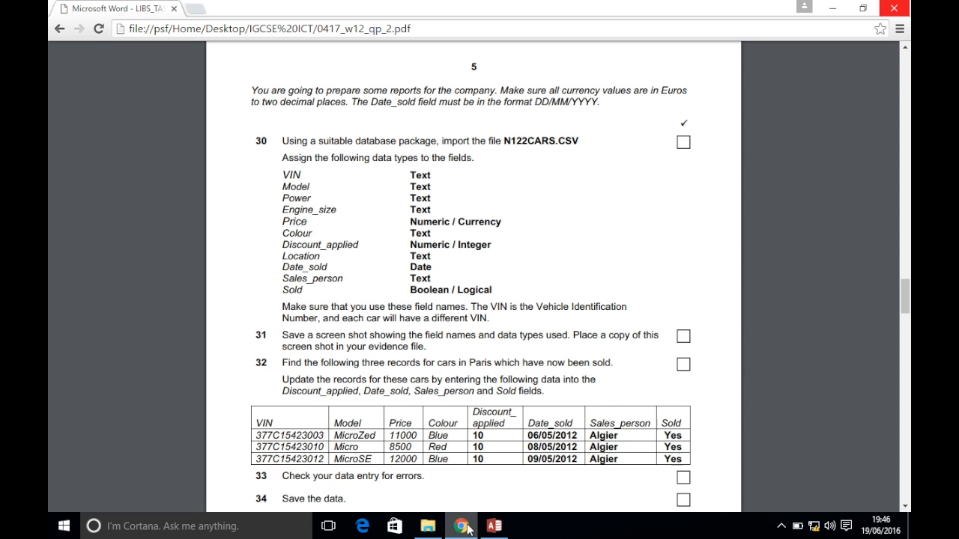
left_click(488, 519)
double_click(386, 185)
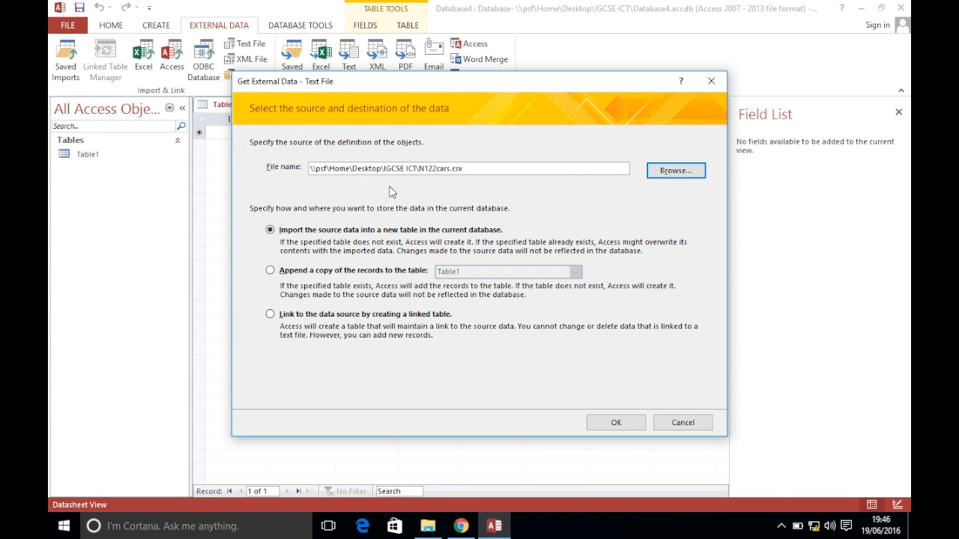
left_click(616, 422)
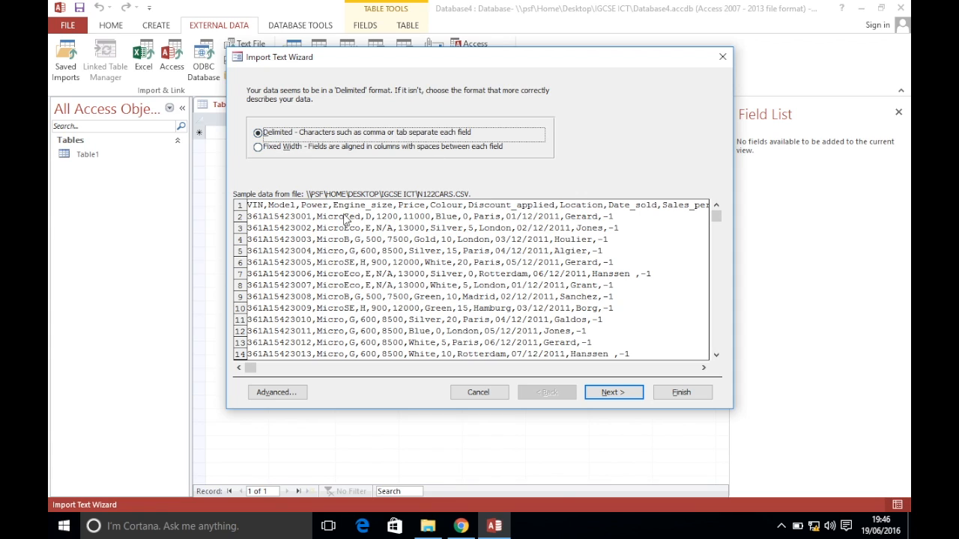
Keep the Delimited format, use the first row as field names, and open Advanced import specification
left_click(610, 391)
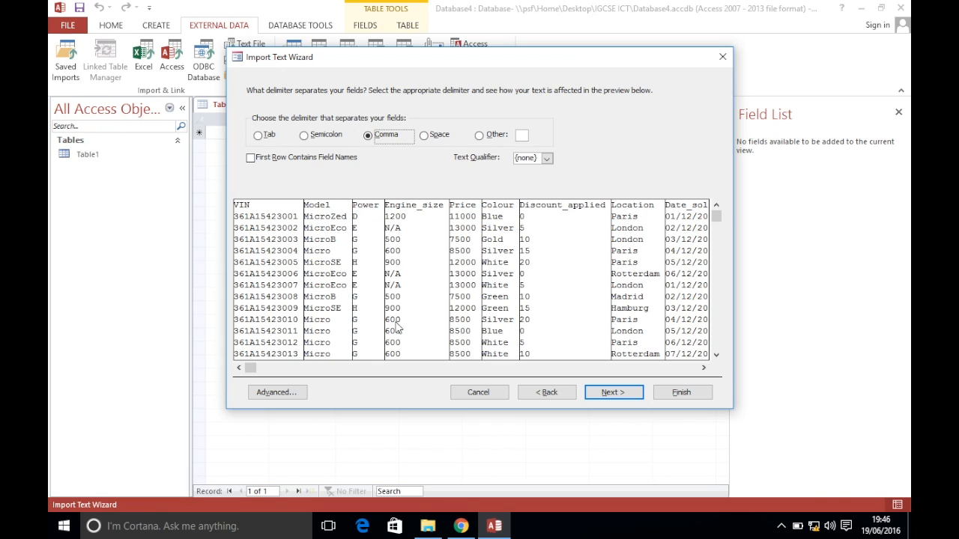
left_click(296, 164)
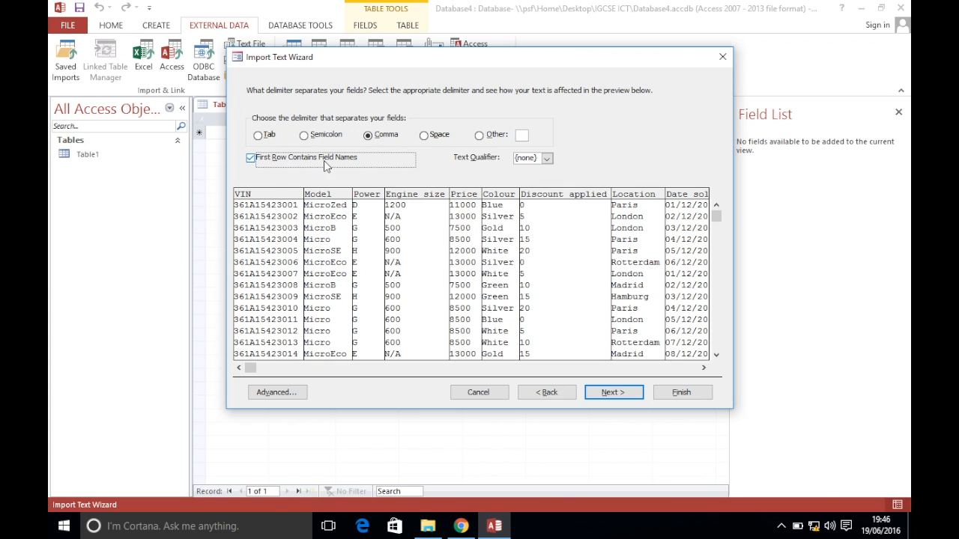
left_click(612, 392)
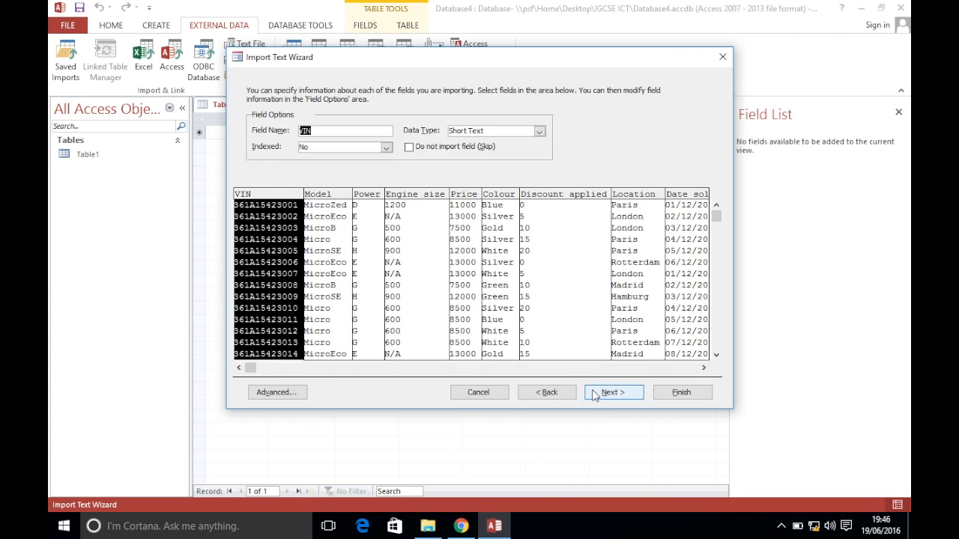
left_click(273, 392)
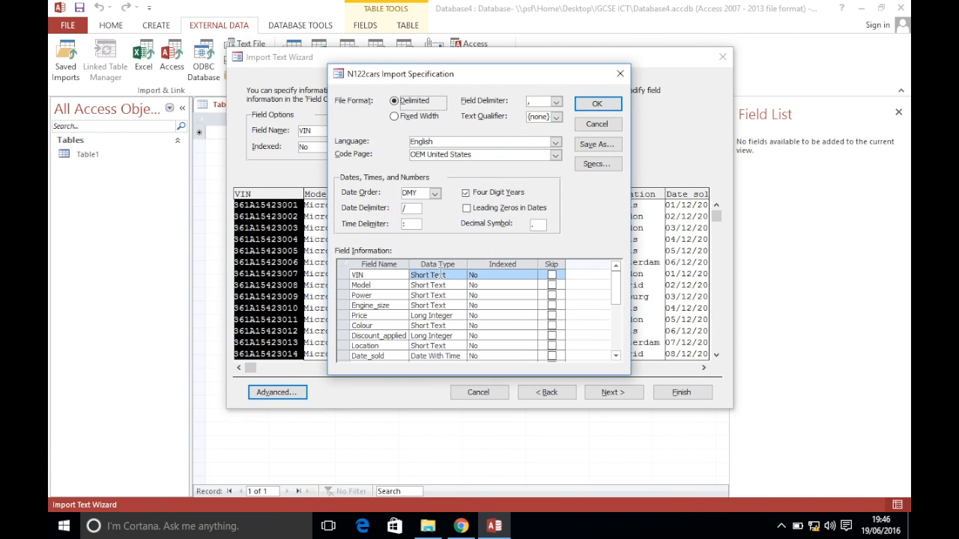
Set the Price field's import data type to Currency, per the exam paper
left_click(461, 526)
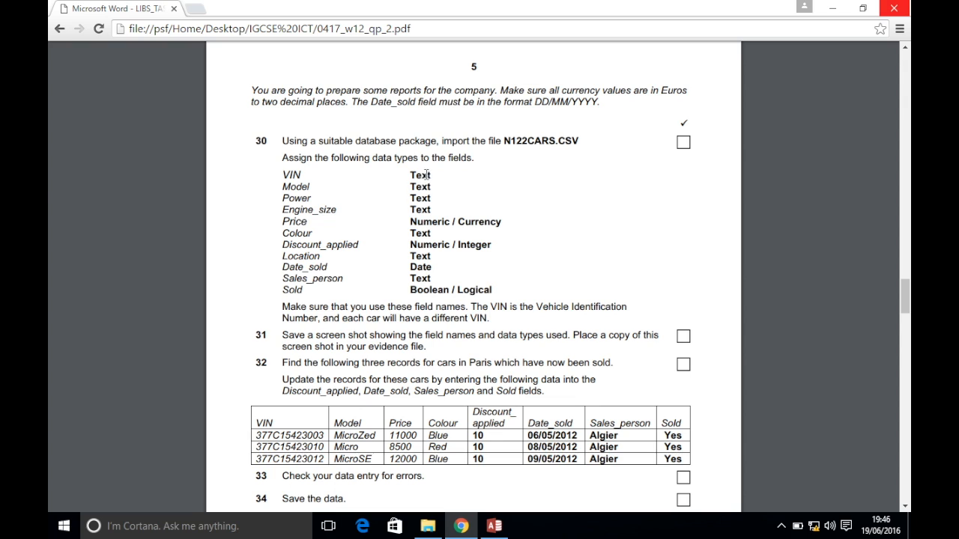
left_click(494, 526)
left_click(453, 316)
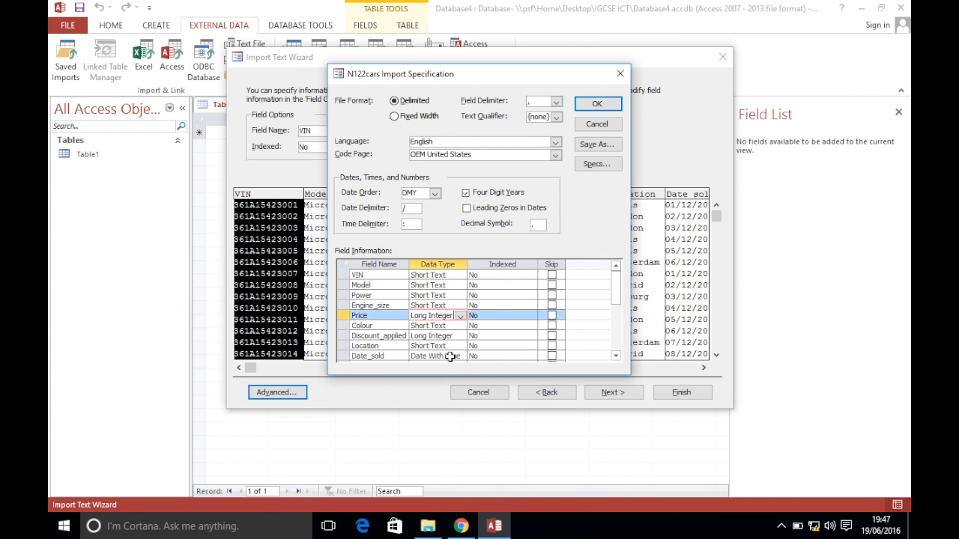
left_click(461, 526)
left_click(494, 526)
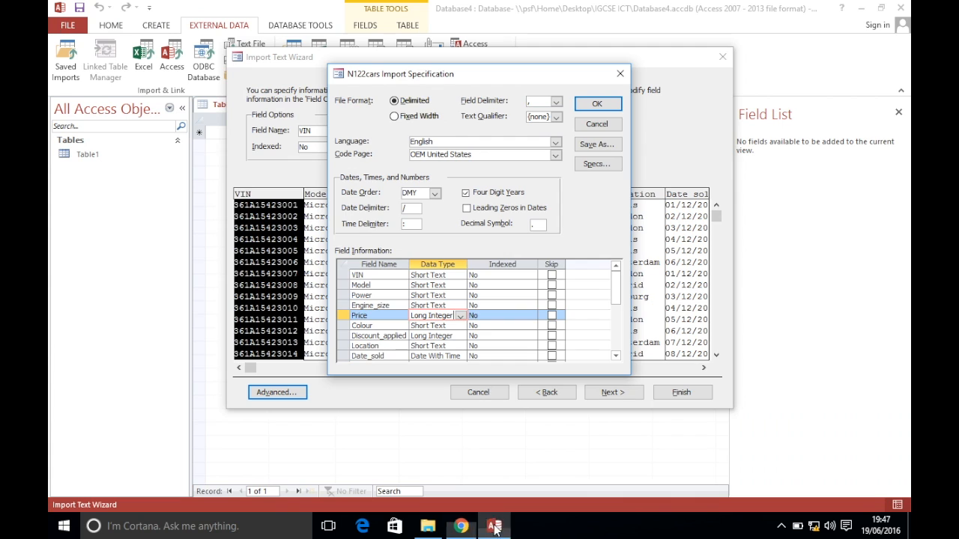
left_click(460, 315)
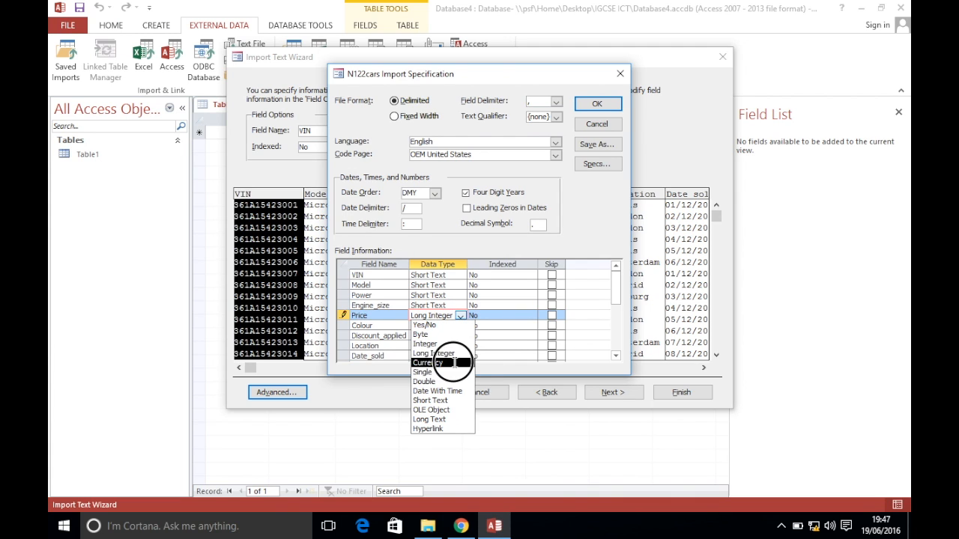
left_click(452, 363)
Check the Discount_applied field's data type against the exam paper
left_click(460, 526)
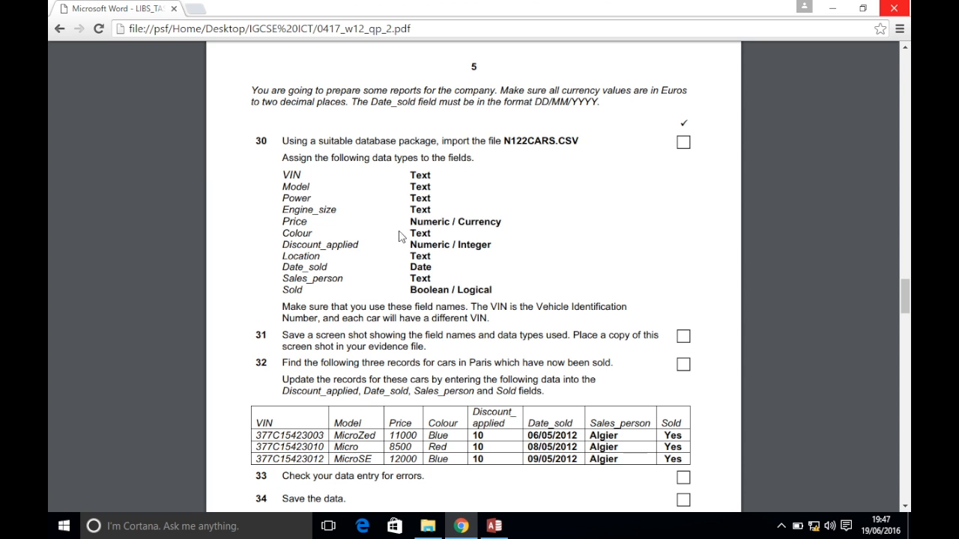
left_click(494, 526)
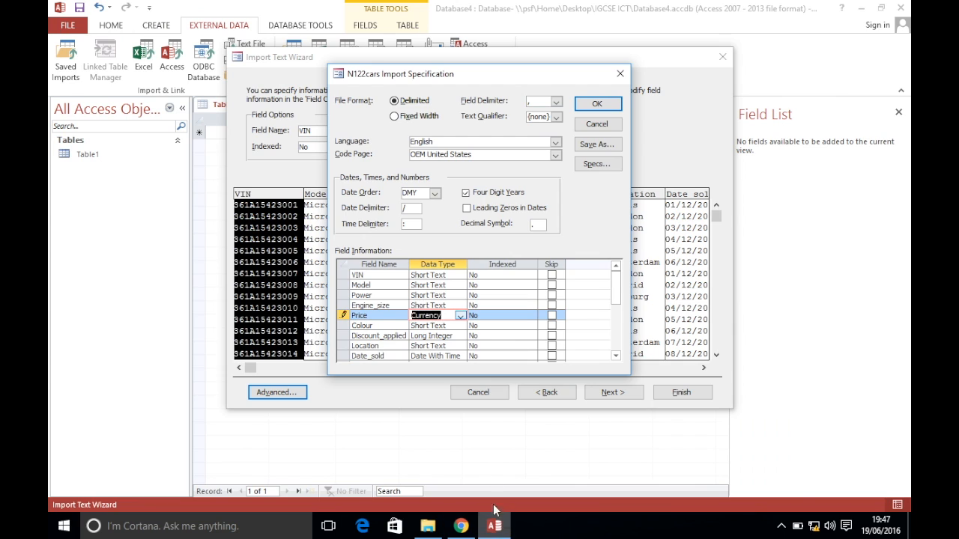
left_click(448, 336)
left_click(460, 526)
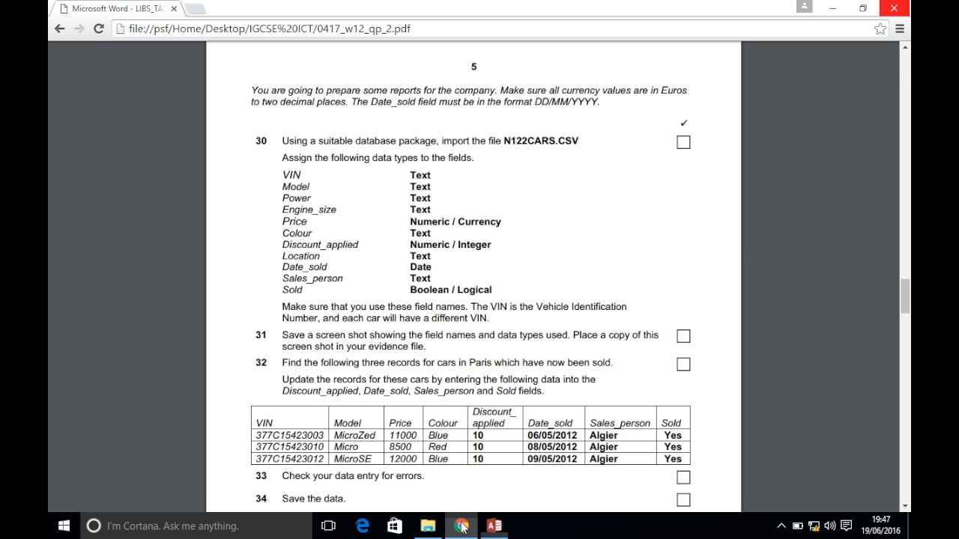
left_click(493, 526)
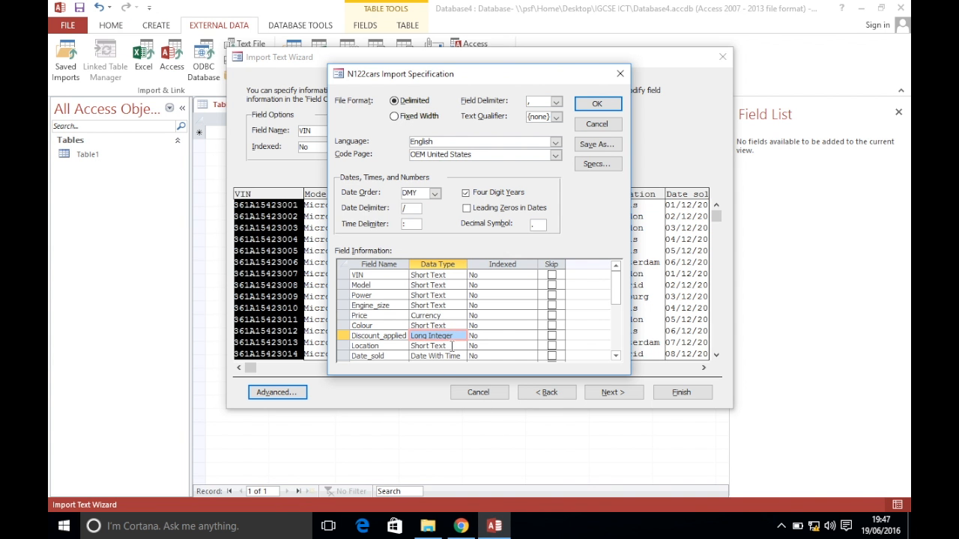
left_click(494, 527)
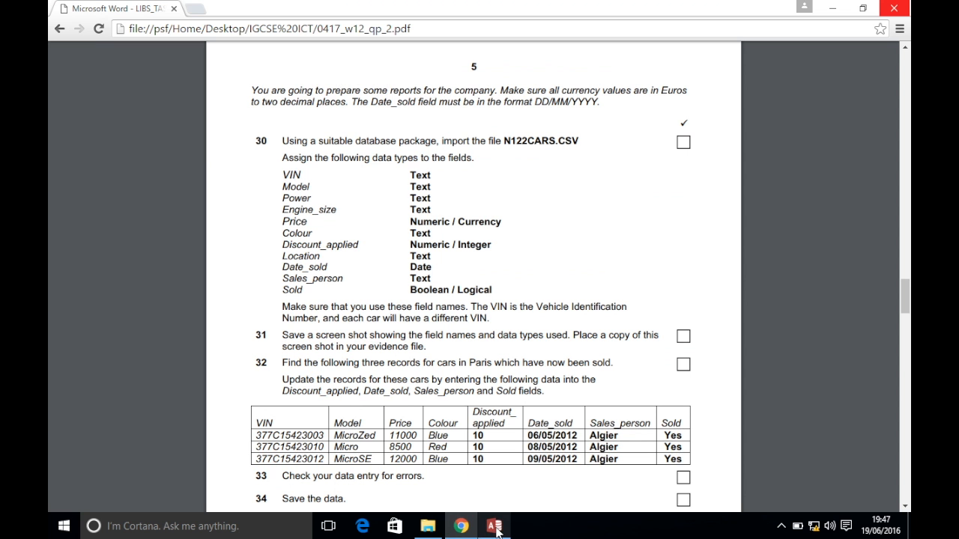
left_click(494, 527)
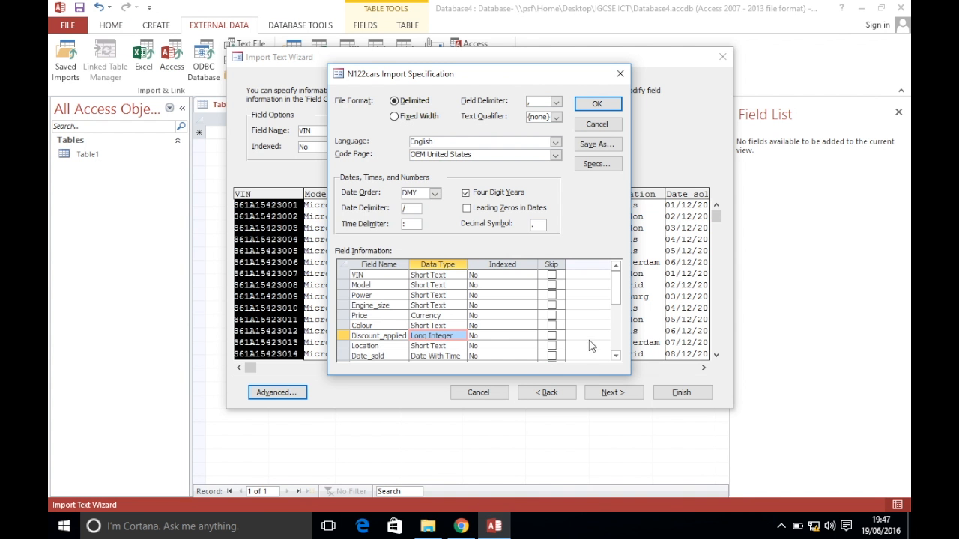
left_click(617, 357)
left_click(617, 357)
left_click(616, 357)
left_click(617, 358)
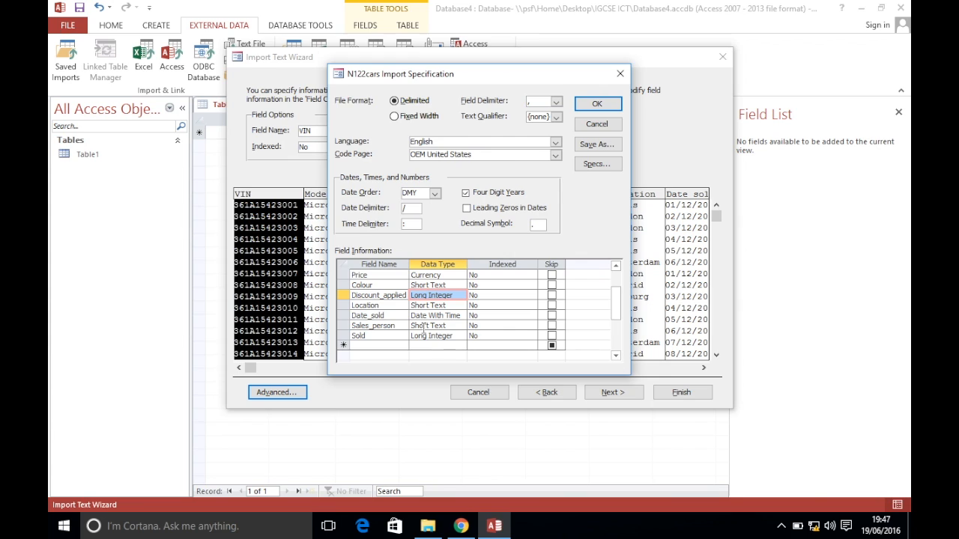
Set the Sold field to Yes/No and confirm the import specification
left_click(459, 525)
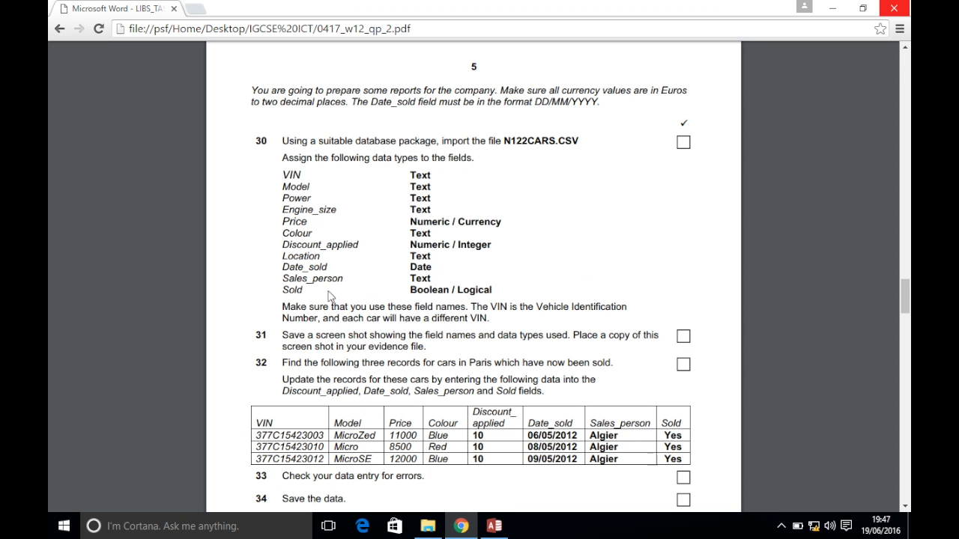
left_click(494, 525)
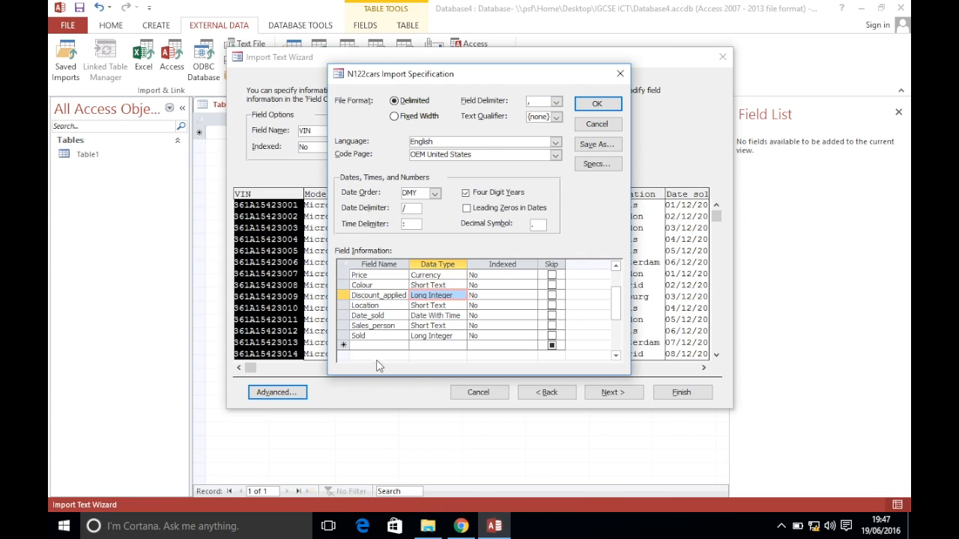
left_click(439, 336)
left_click(461, 337)
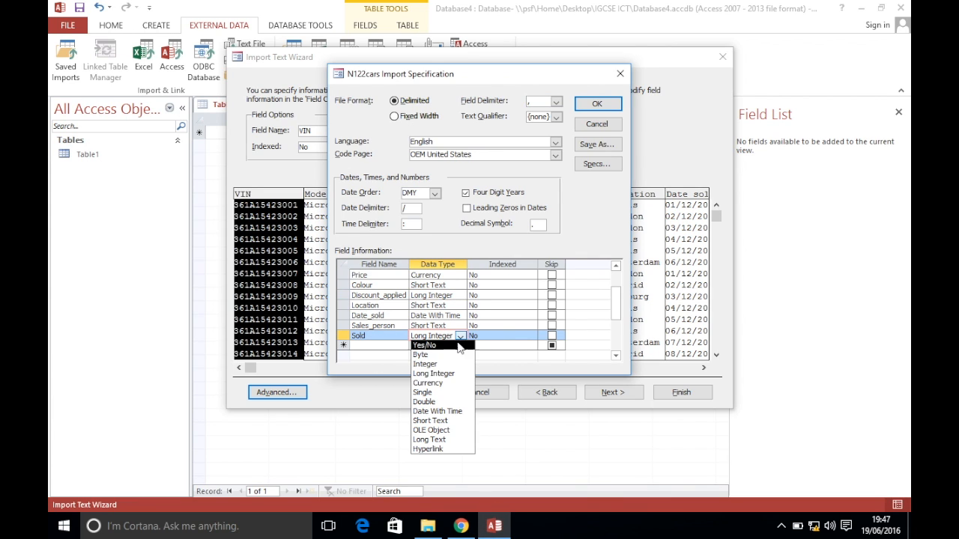
left_click(455, 346)
left_click(446, 336)
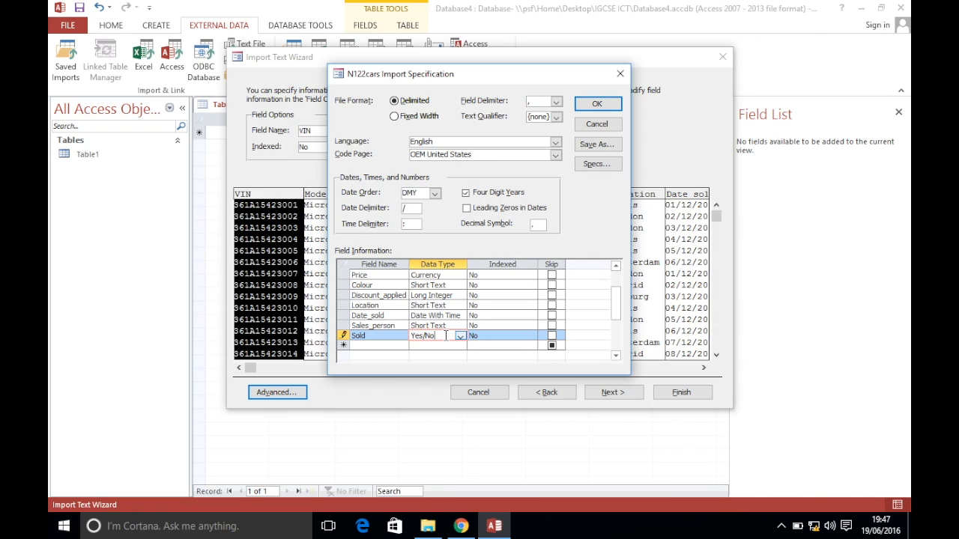
left_click(598, 105)
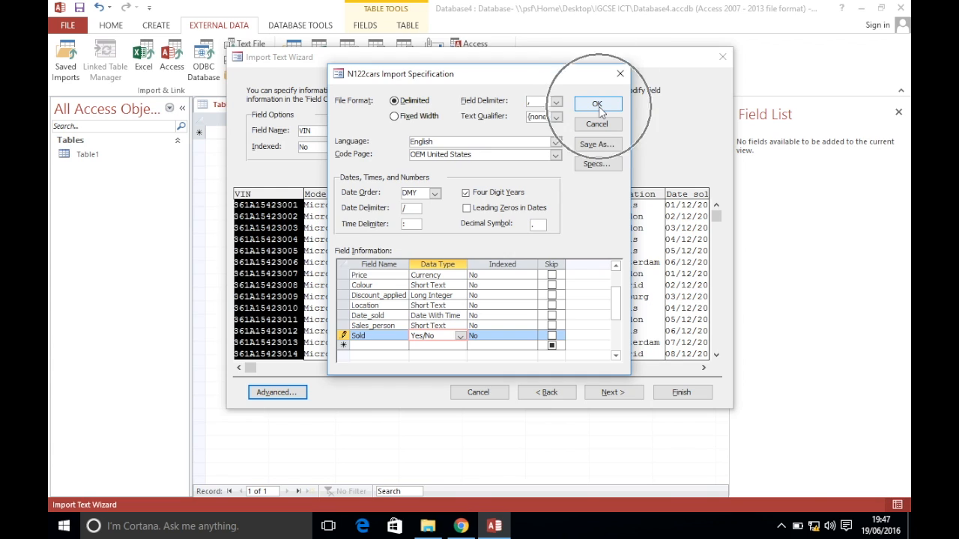
Complete the import with No primary key, closing without saving the import steps
left_click(613, 391)
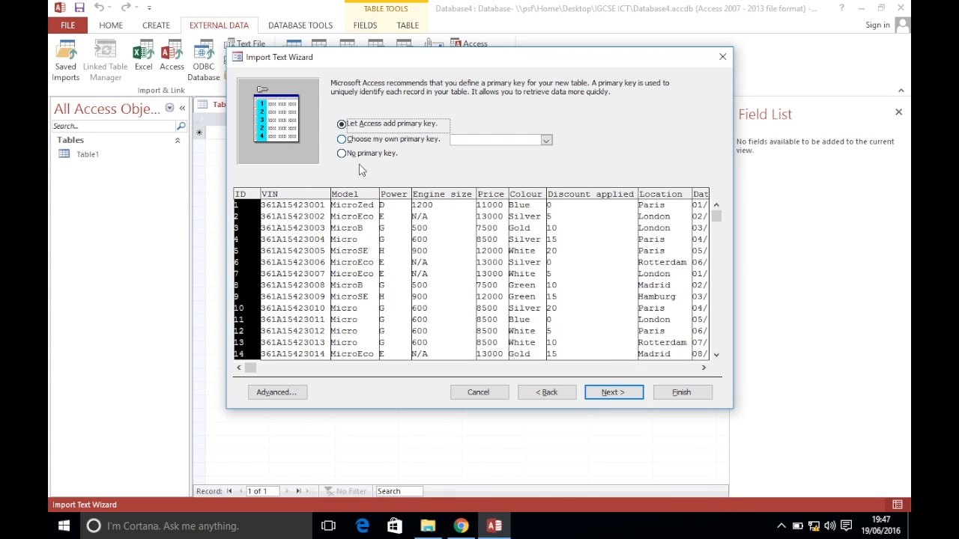
left_click(459, 525)
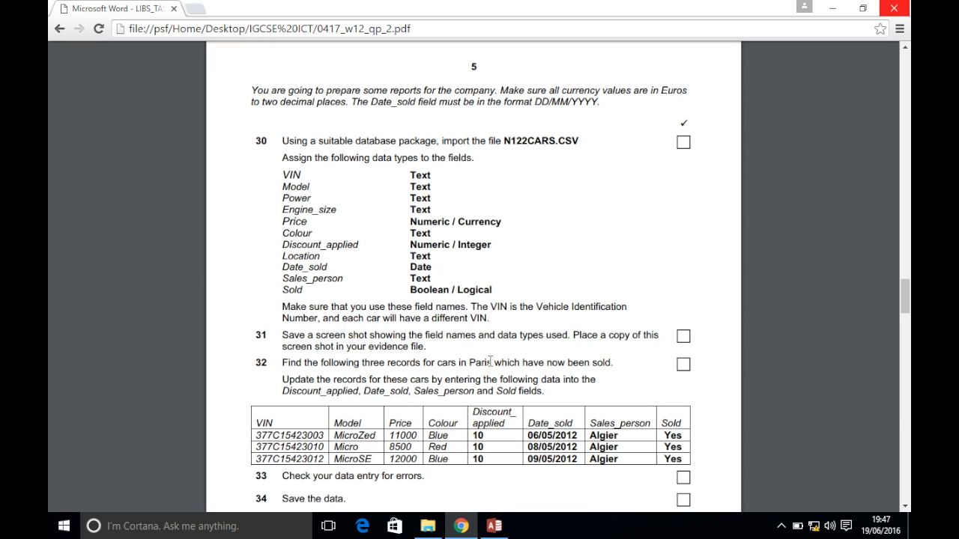
left_click(494, 526)
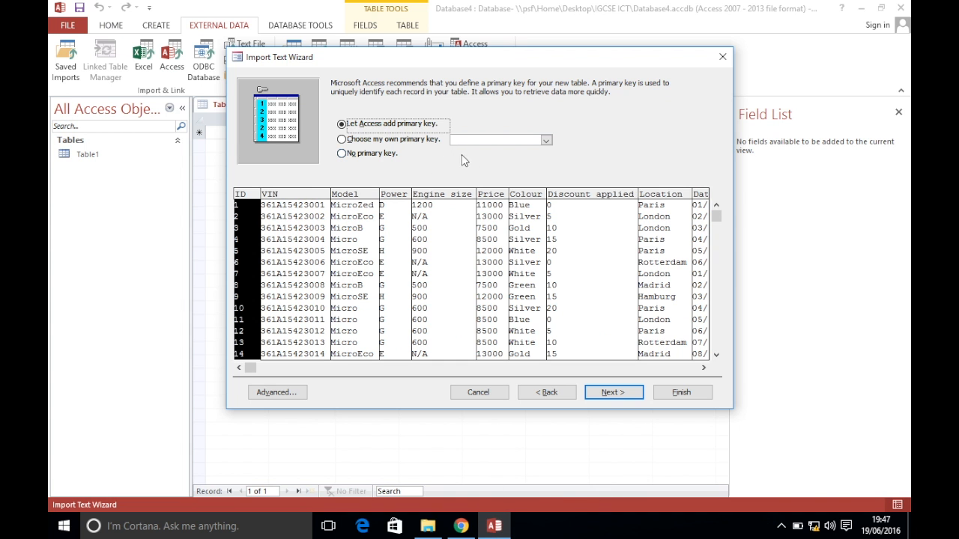
left_click(369, 158)
left_click(610, 392)
left_click(674, 396)
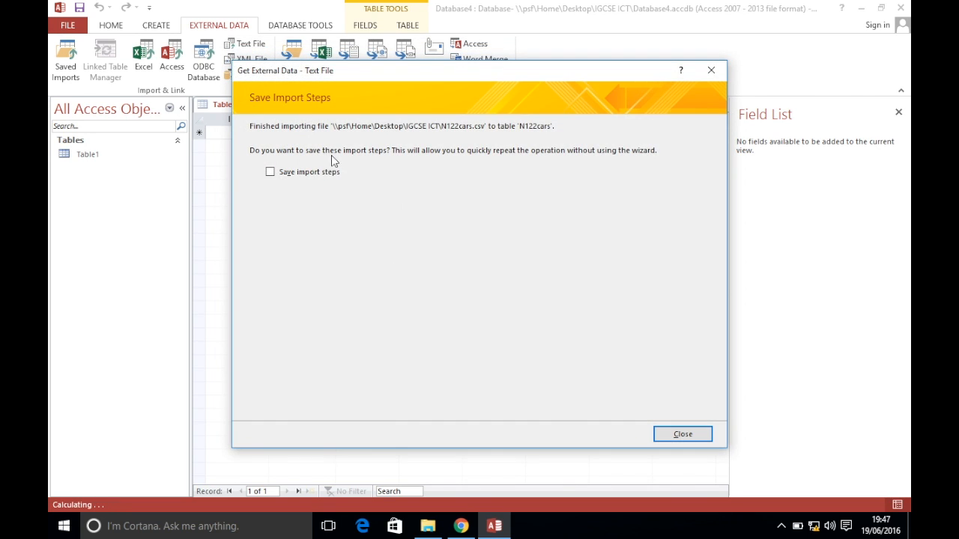
left_click(693, 438)
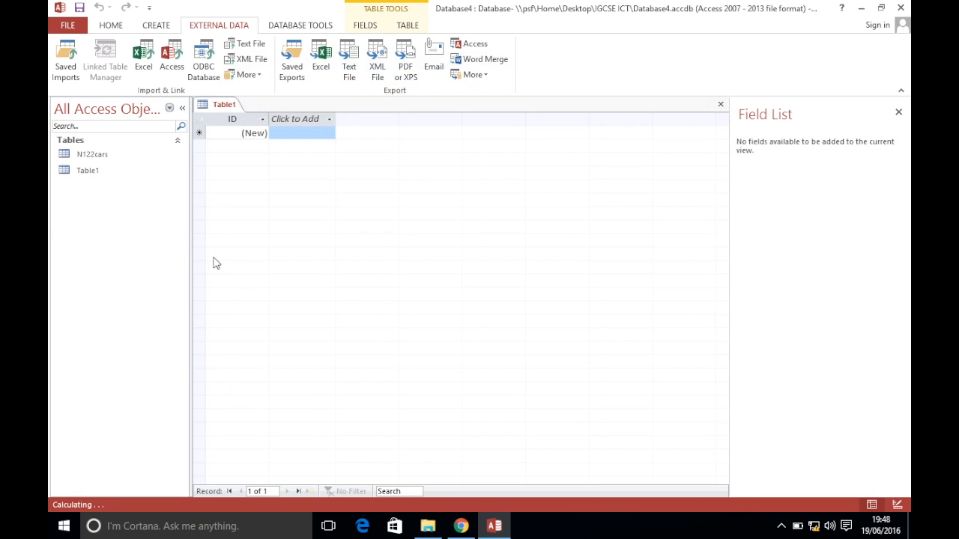
Open the N122cars table and switch it to Design View
double_click(109, 156)
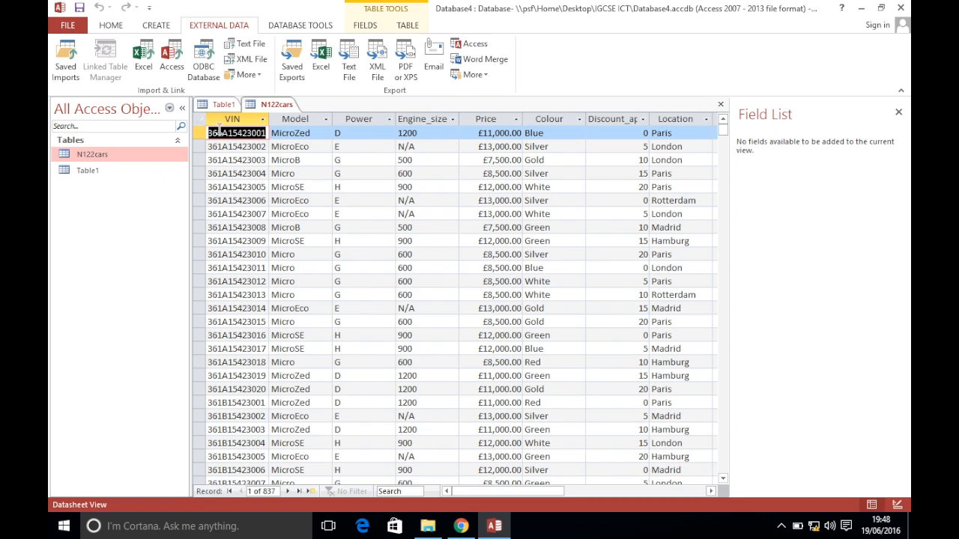
right_click(264, 105)
left_click(304, 166)
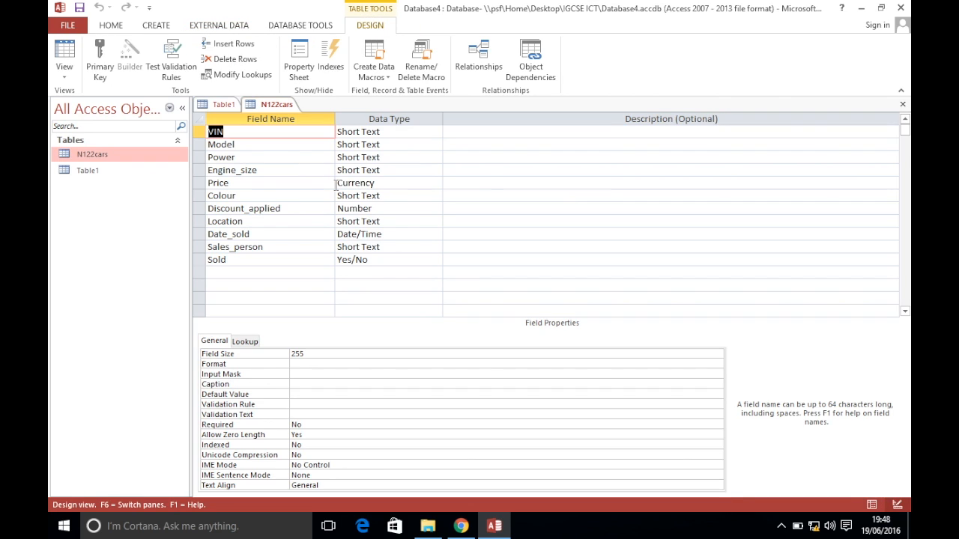
right_click(276, 105)
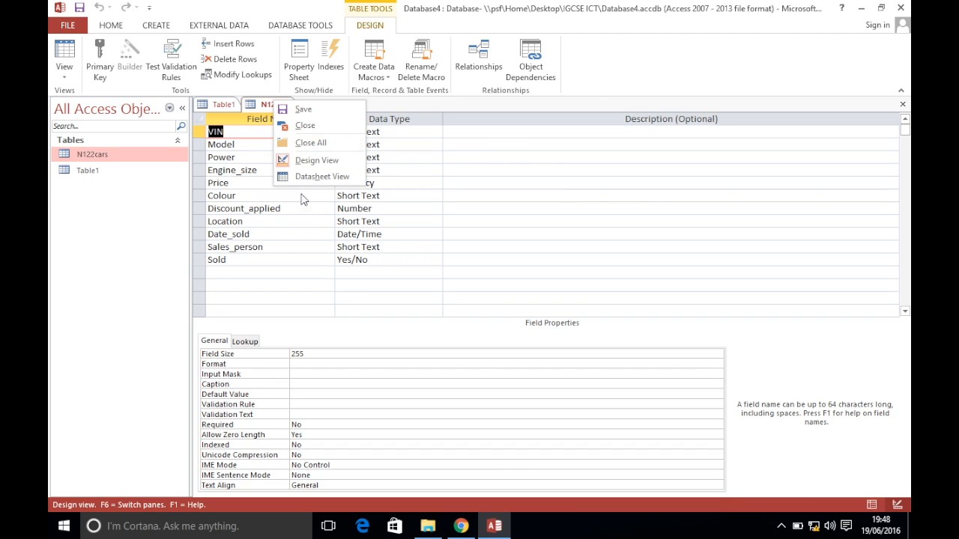
left_click(279, 242)
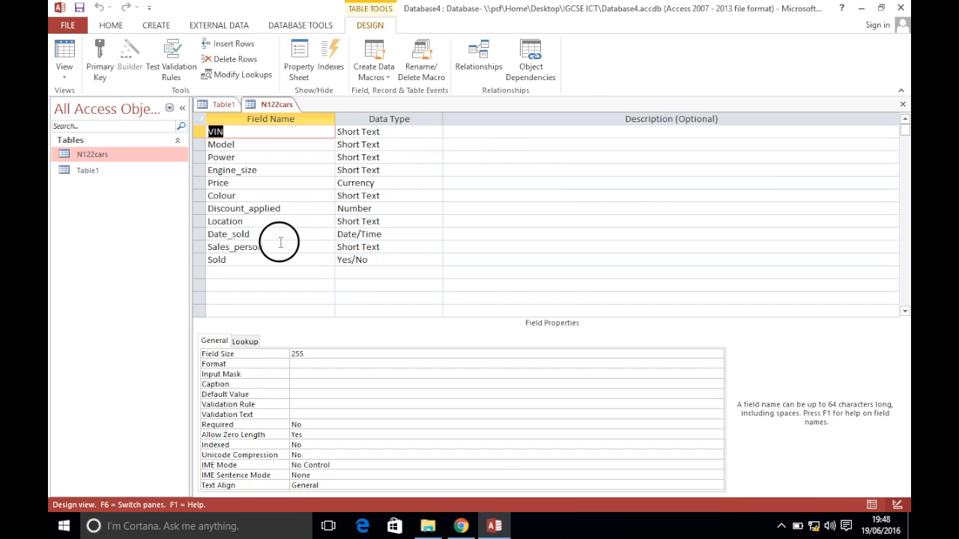
Set the Price field's Format to Euro, save, and reopen N122cars to view the records
left_click(355, 187)
left_click(337, 354)
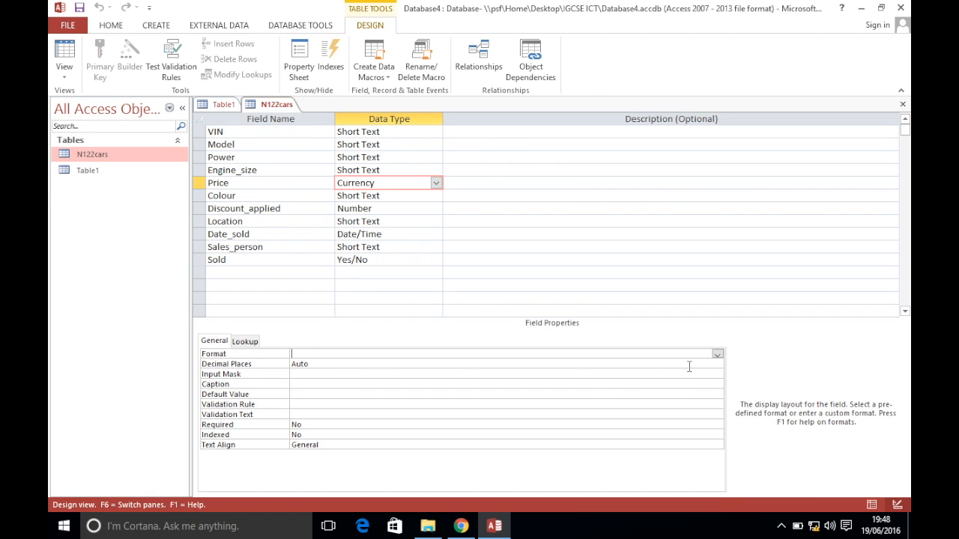
left_click(717, 354)
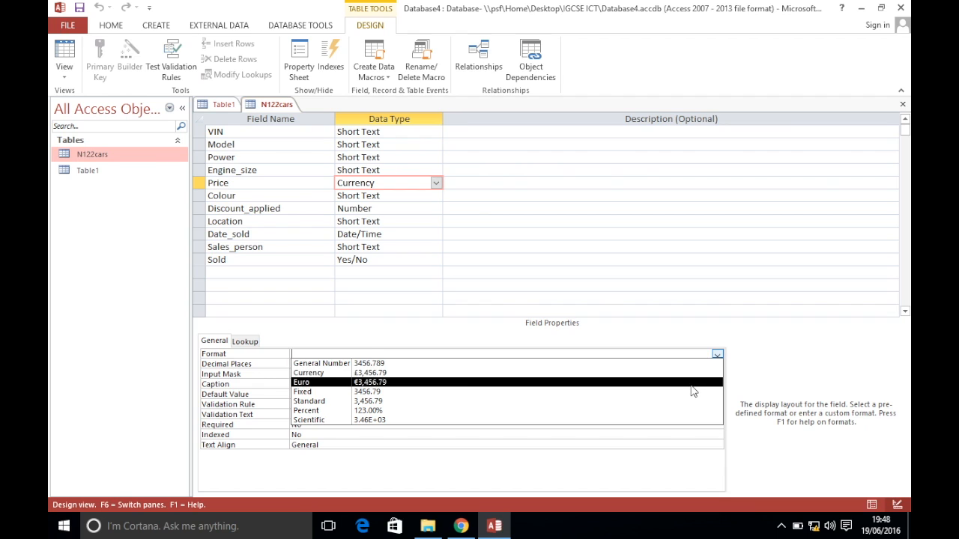
left_click(461, 526)
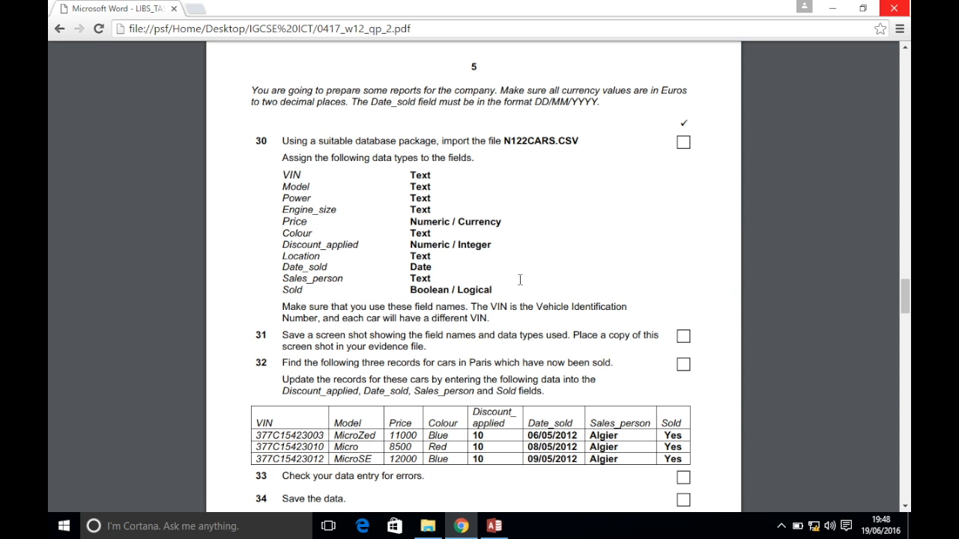
left_click(494, 526)
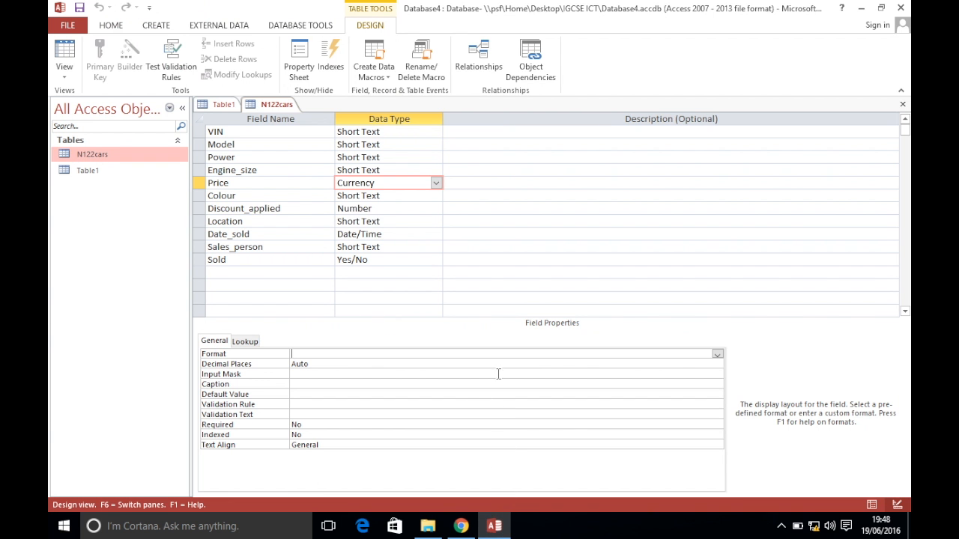
left_click(717, 355)
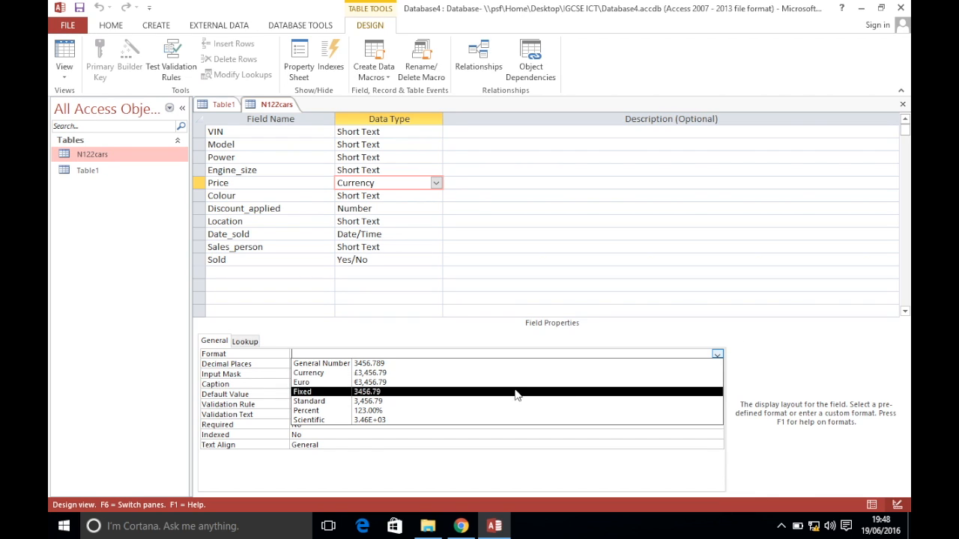
left_click(517, 382)
left_click(81, 8)
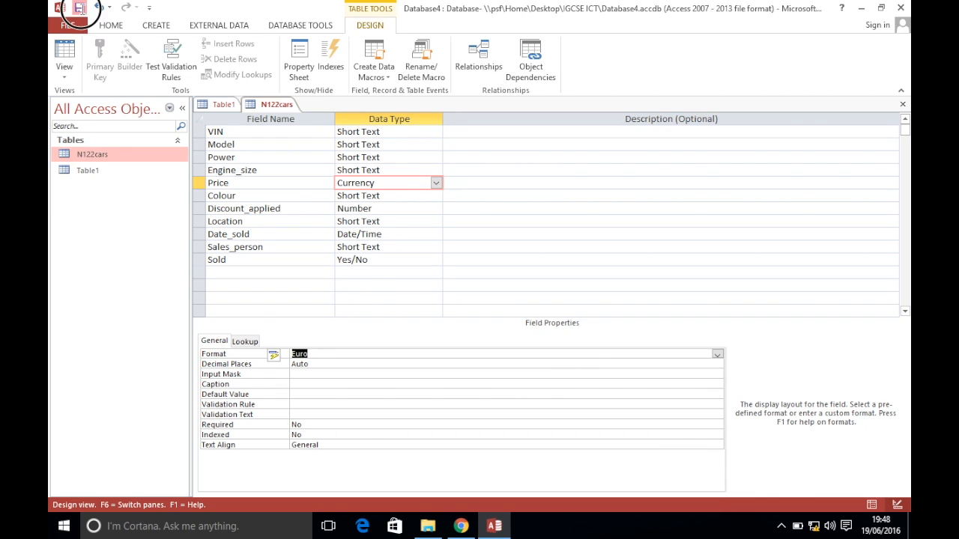
double_click(122, 156)
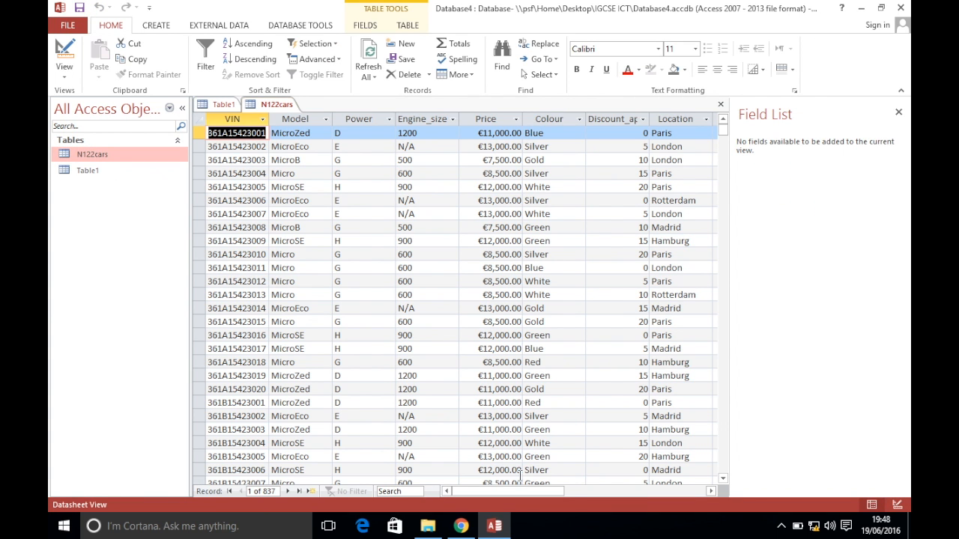
left_click_drag(514, 491, 442, 493)
Scroll the exam paper to the record-update questions and open the IGCSE ICT folder
left_click(463, 526)
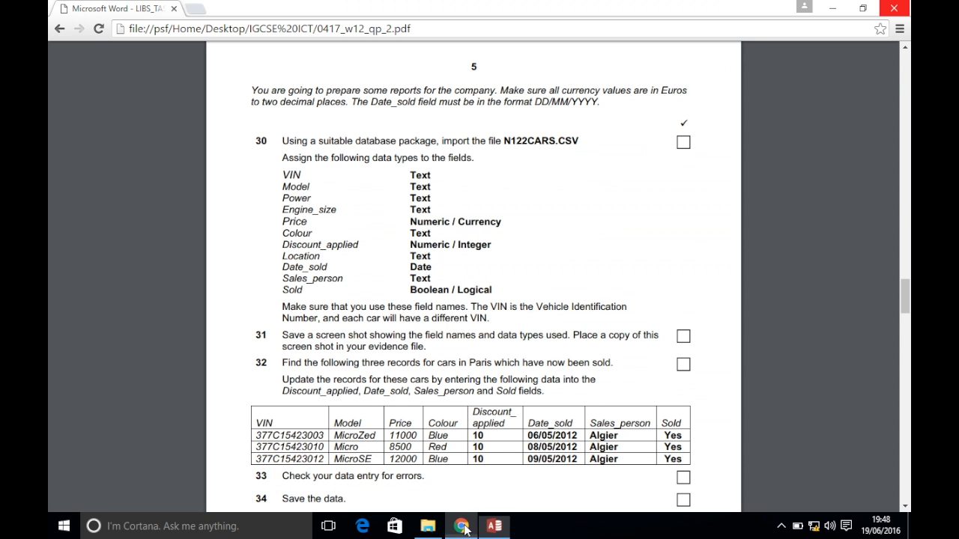
scroll(475, 367, "down", 3)
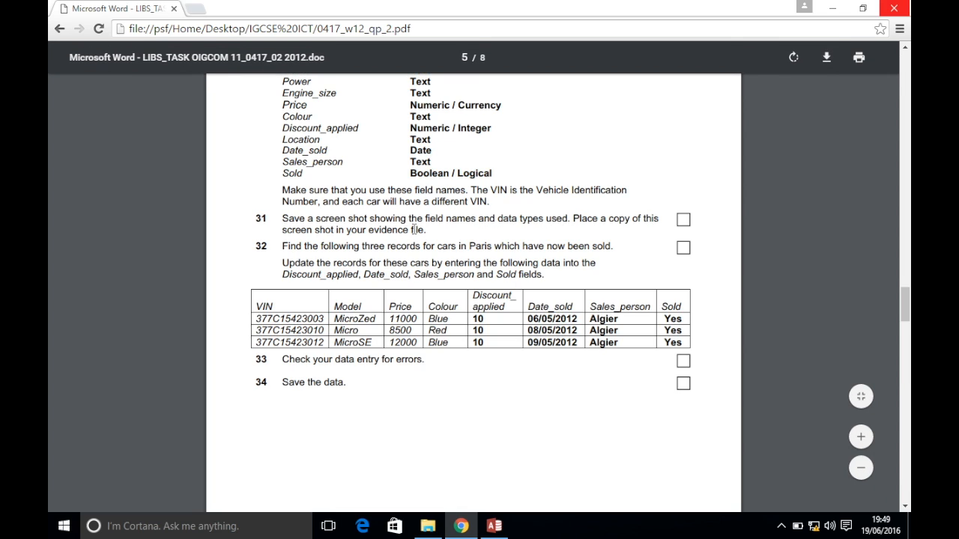
left_click(428, 526)
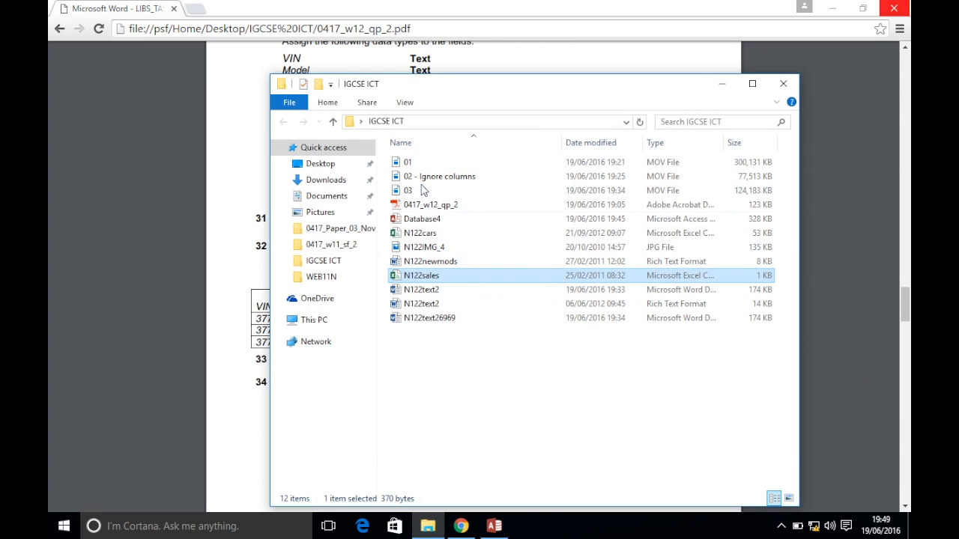
Launch Word 2013 from the Start search and create a blank document
left_click(65, 526)
type("wo")
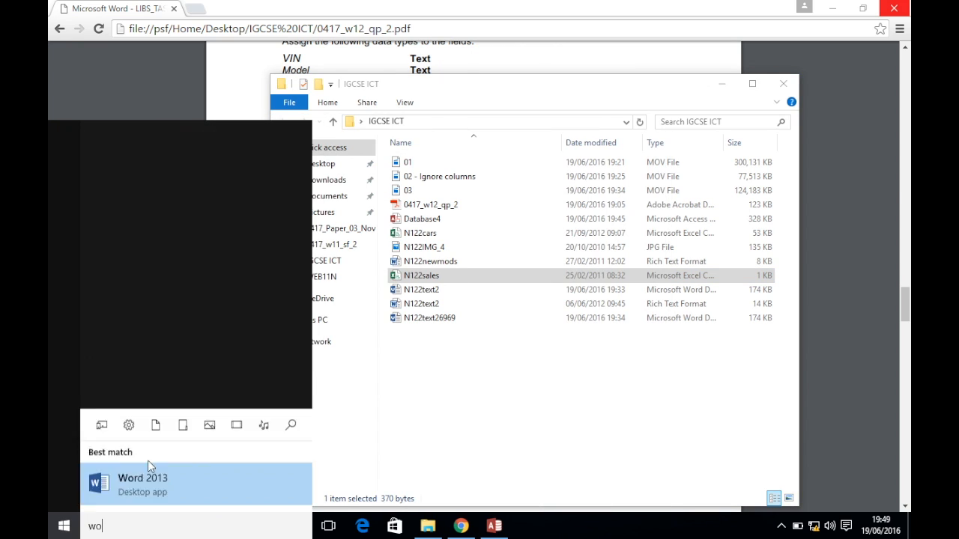
type("rd")
left_click(149, 205)
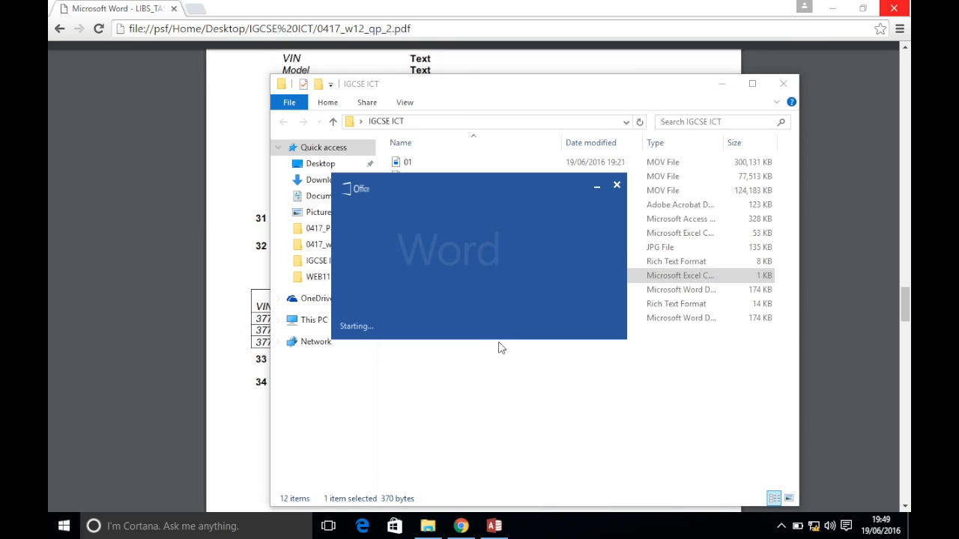
left_click(376, 187)
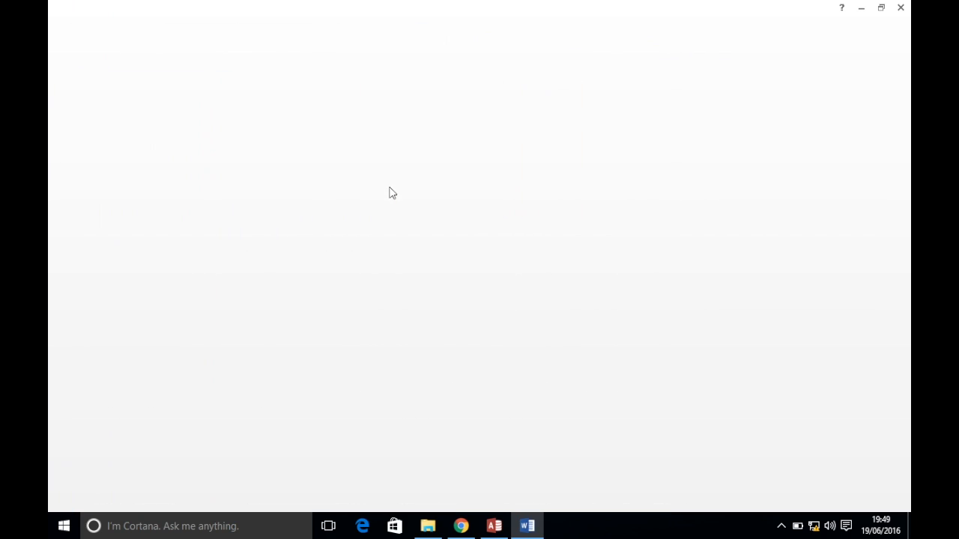
Save the document as 'Evidence' in the Desktop\IGCSE ICT folder
left_click(71, 24)
left_click(87, 160)
left_click(395, 363)
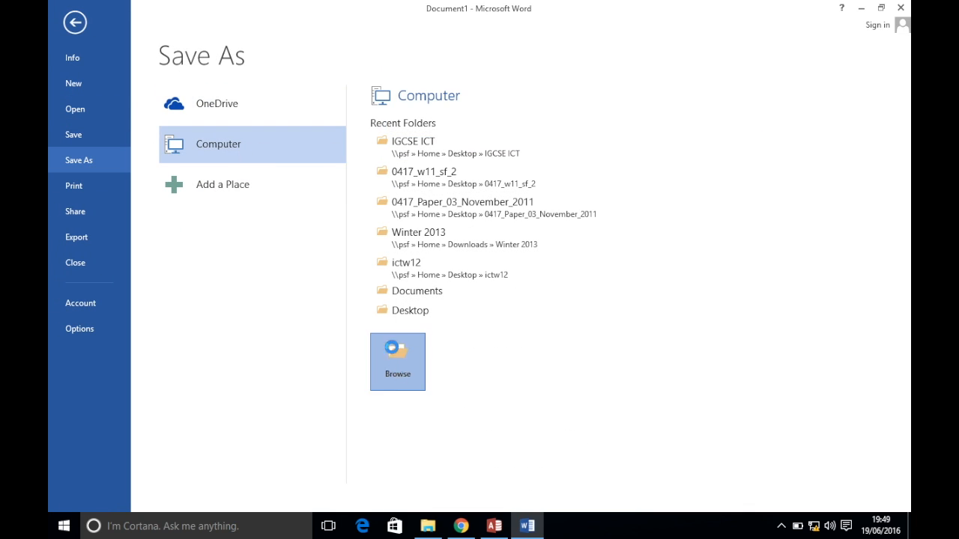
left_click_drag(156, 150, 156, 91)
left_click(96, 95)
double_click(270, 151)
left_click(228, 230)
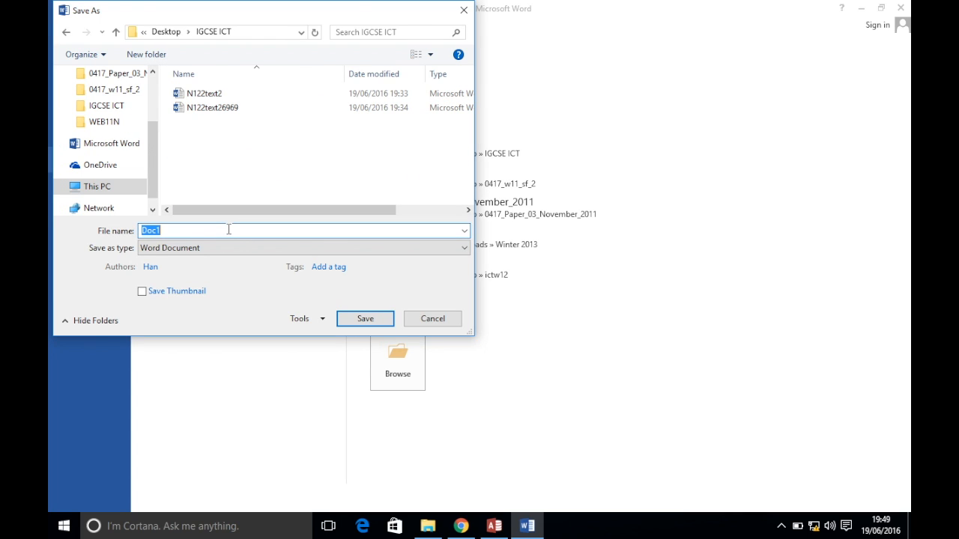
type("Evidence")
key("Return")
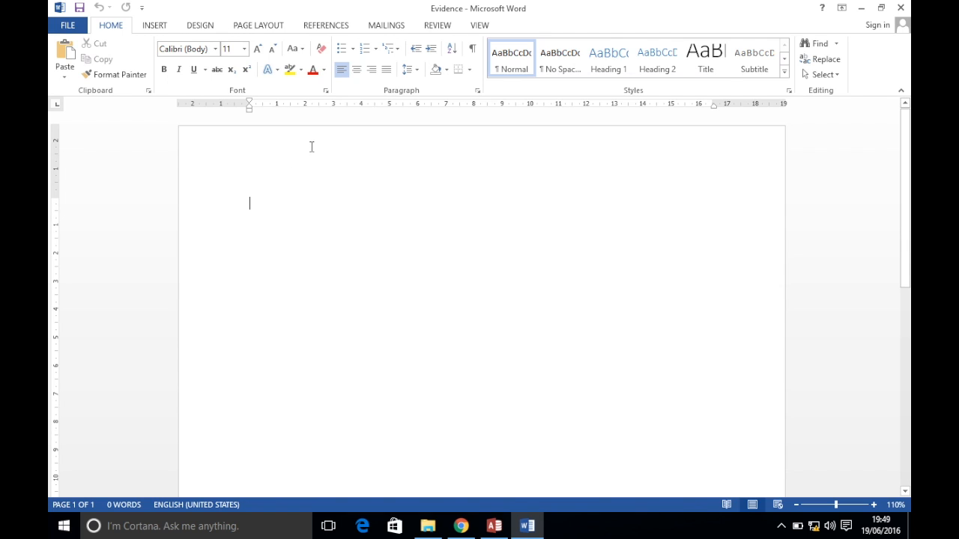
Enter the candidate's name, centre number and candidate number in the Evidence document header
double_click(333, 159)
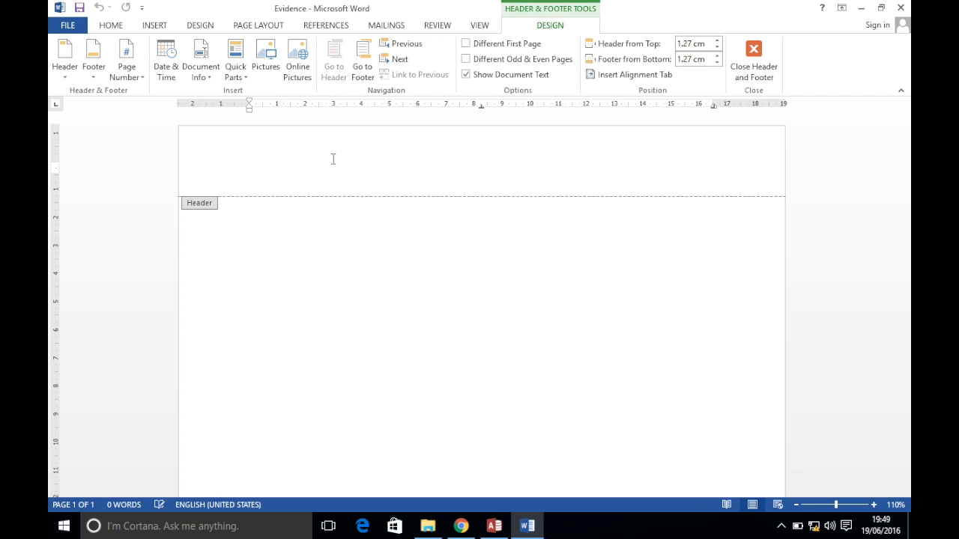
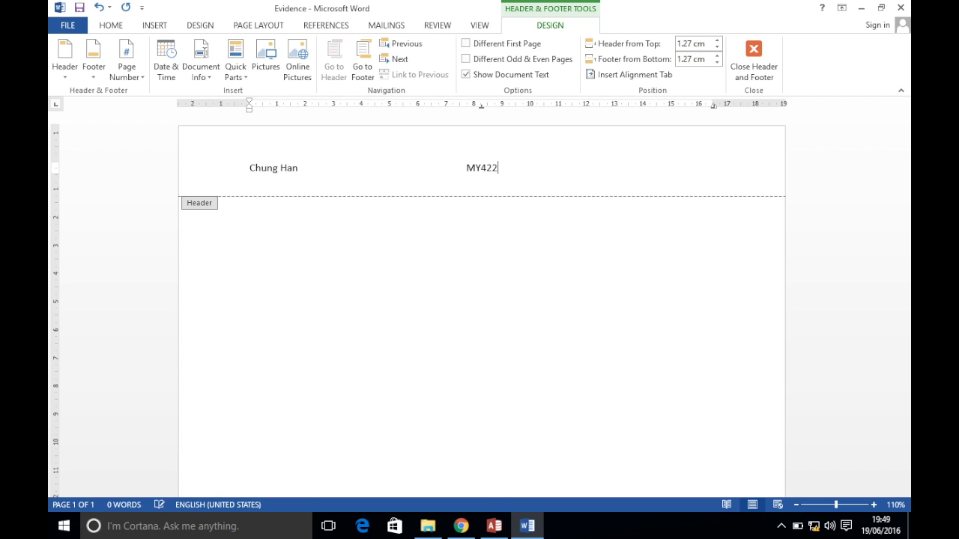
double_click(276, 242)
left_click(494, 526)
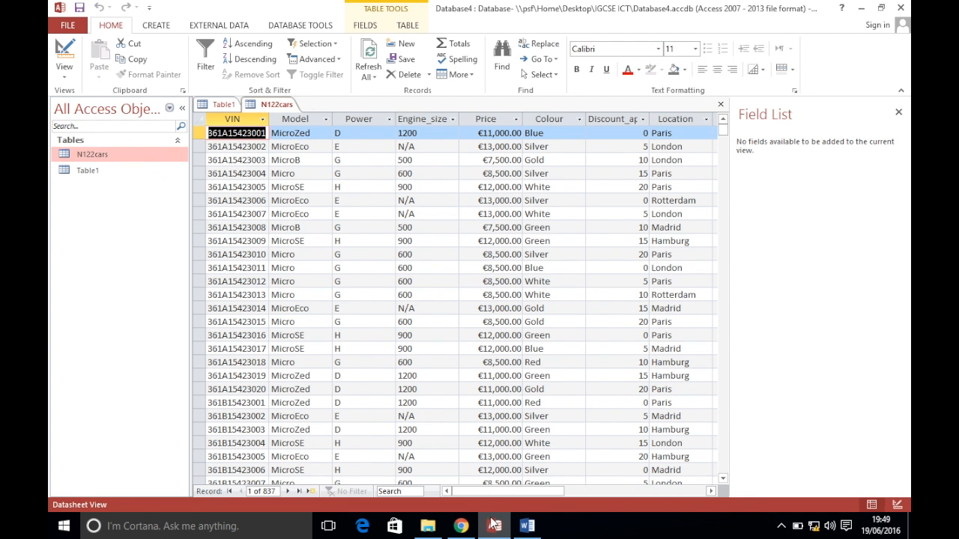
Show N122cars in Design View and screenshot its field names and data types
right_click(279, 109)
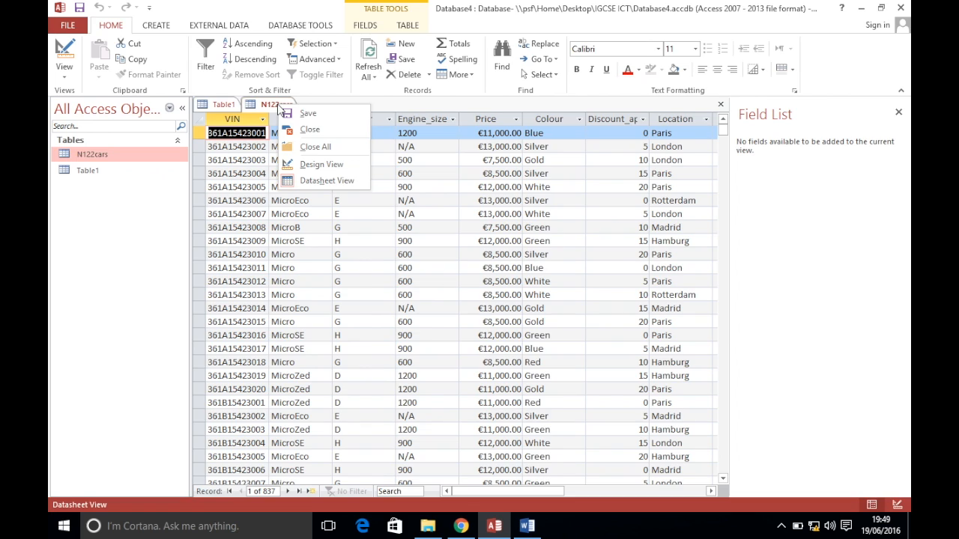
left_click(310, 165)
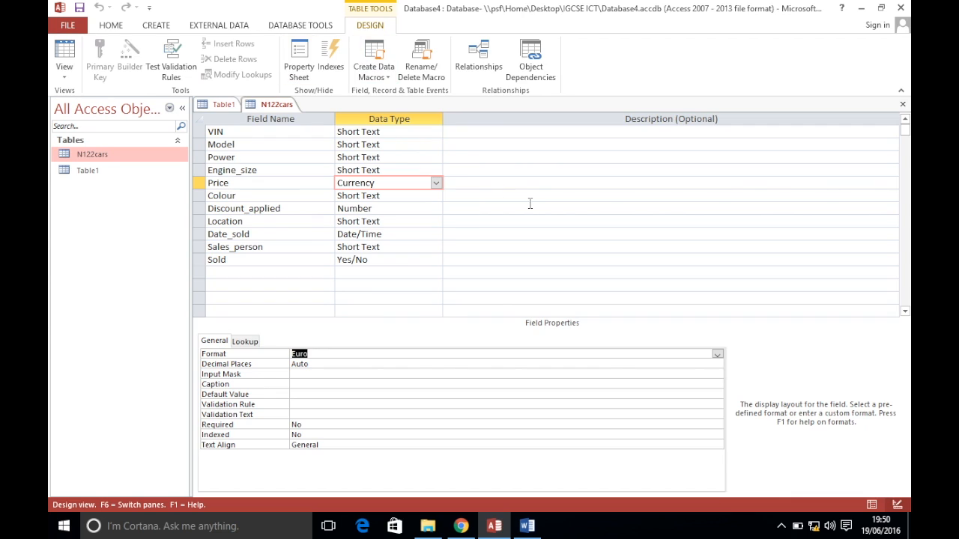
left_click(523, 135)
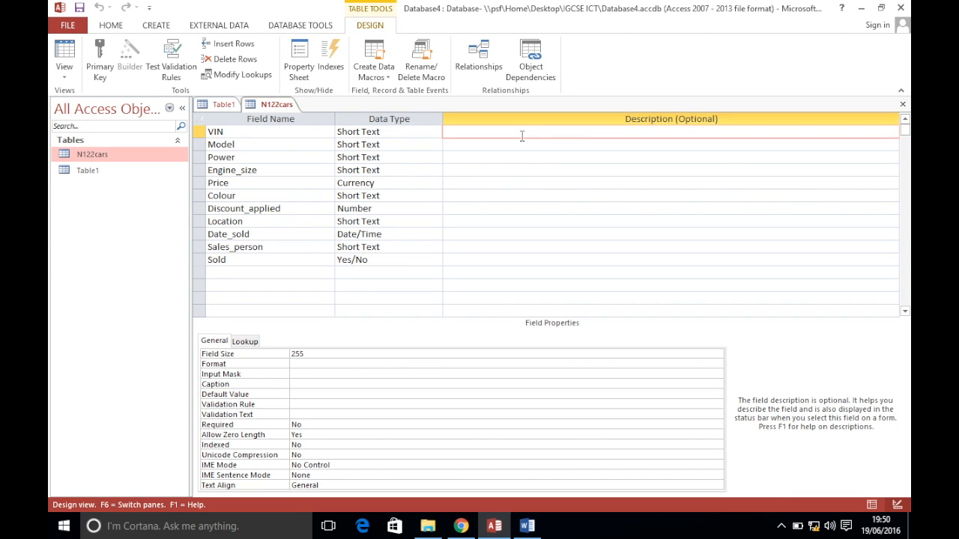
left_click(308, 8)
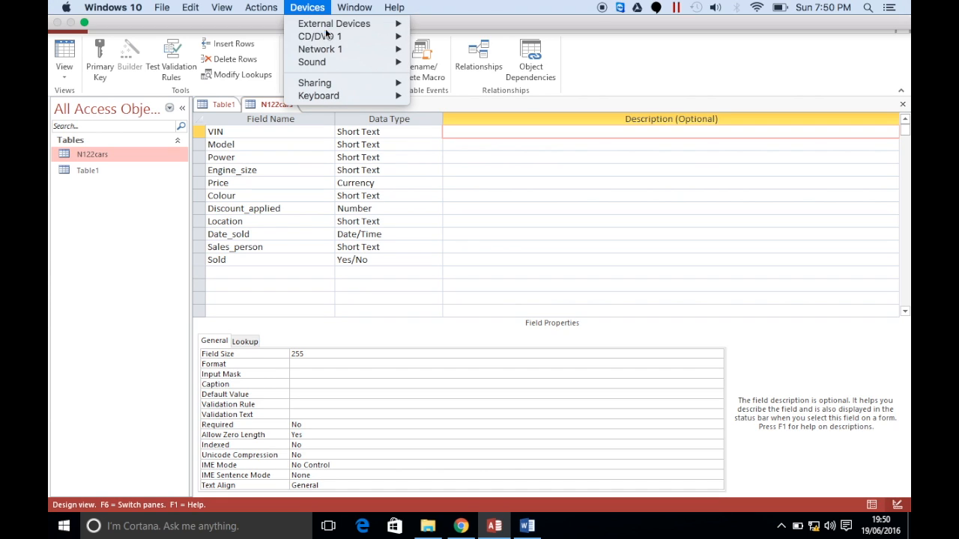
mouse_move(351, 95)
left_click(470, 234)
left_click(531, 525)
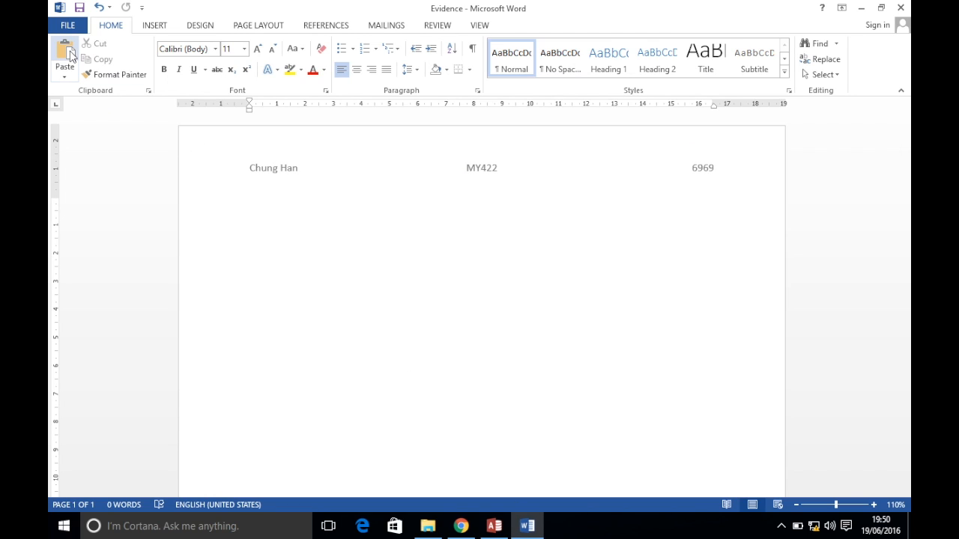
Paste the N122cars design screenshot into the Evidence document below the header
left_click(66, 52)
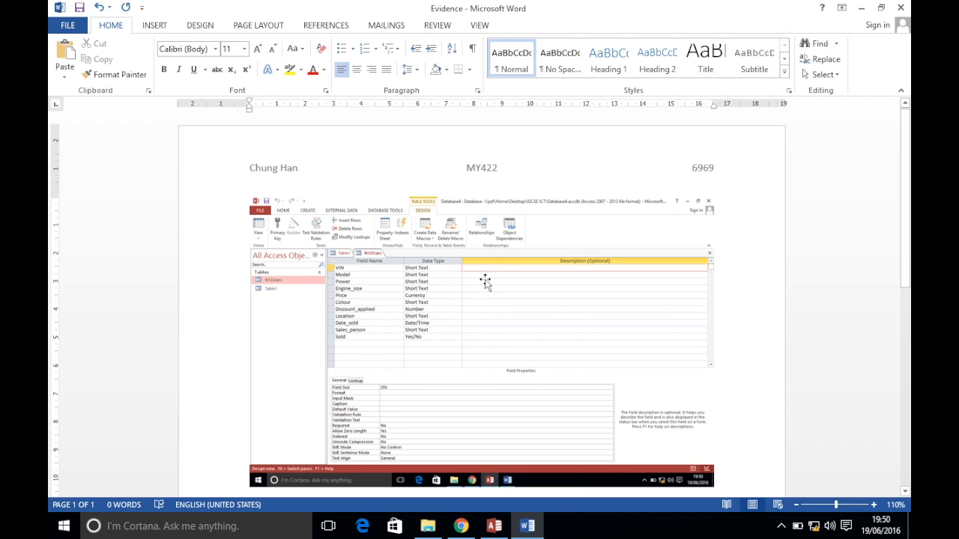
scroll(501, 313, "down", 1)
scroll(501, 313, "down", 1)
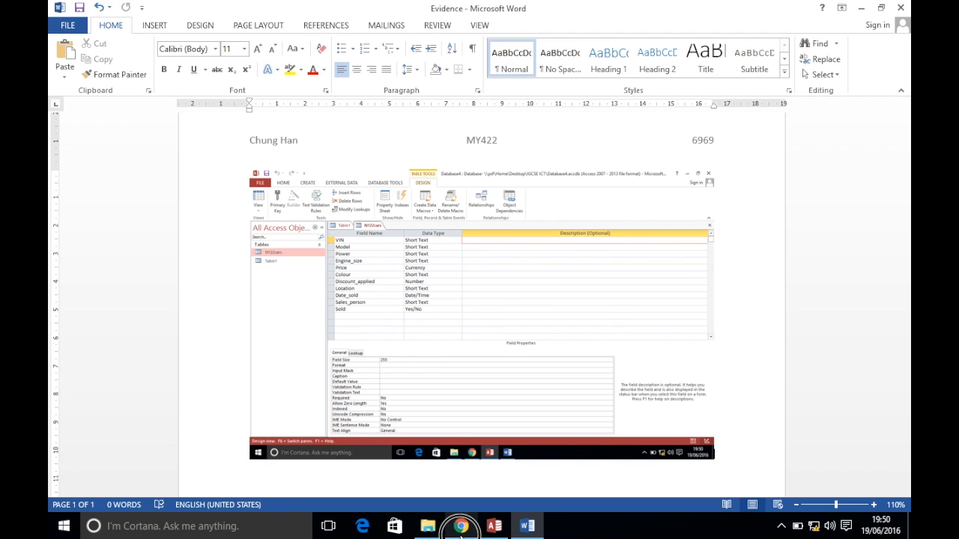
left_click(461, 526)
scroll(350, 235, "down", 1)
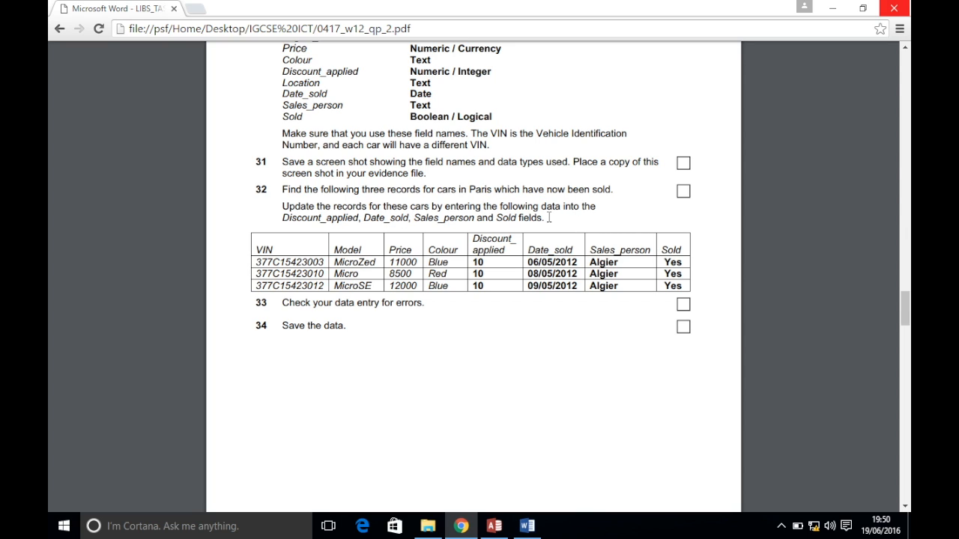
Put the N122cars table back into Datasheet View
scroll(559, 333, "down", 1)
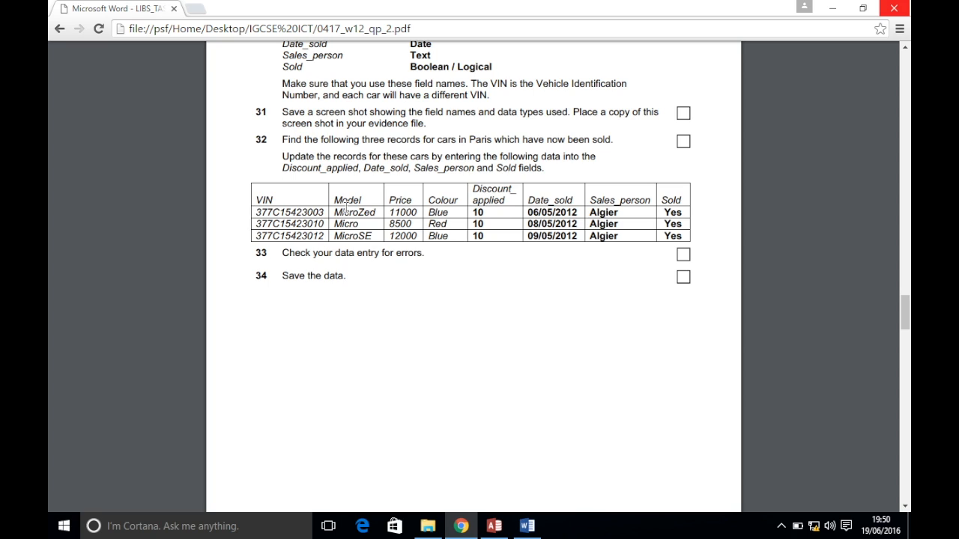
left_click(494, 526)
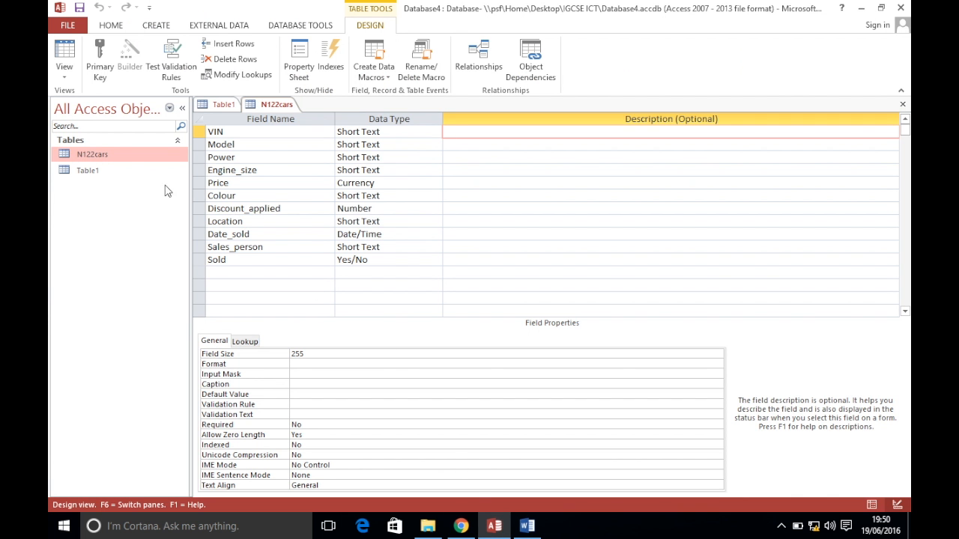
double_click(125, 159)
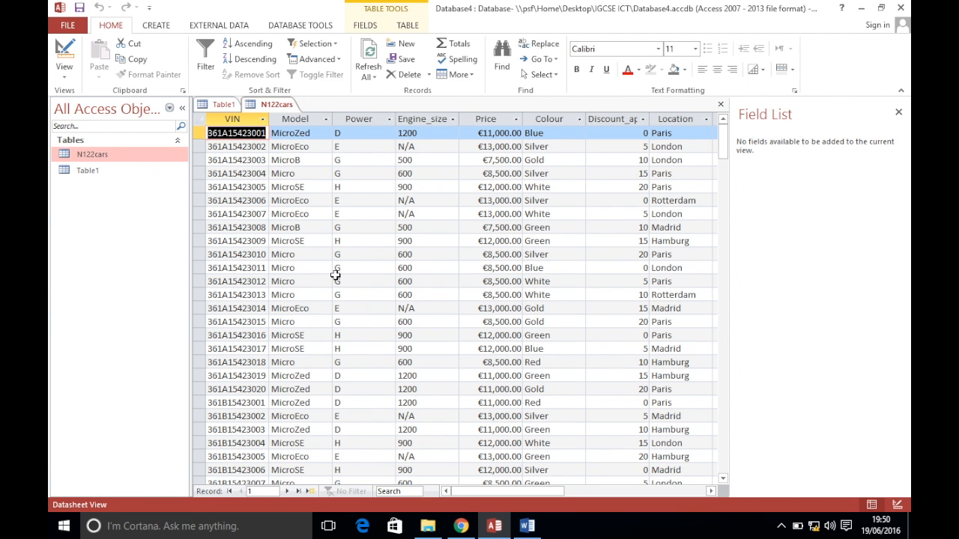
Copy the first Paris car's VIN, 377C15423003, from question 32's table
left_click(460, 526)
left_click_drag(257, 213, 324, 213)
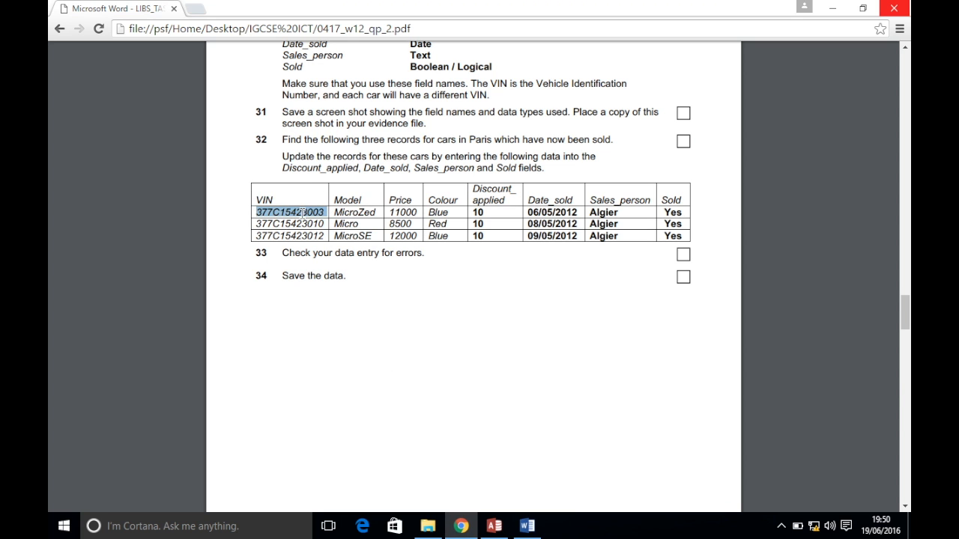
right_click(303, 213)
left_click(314, 222)
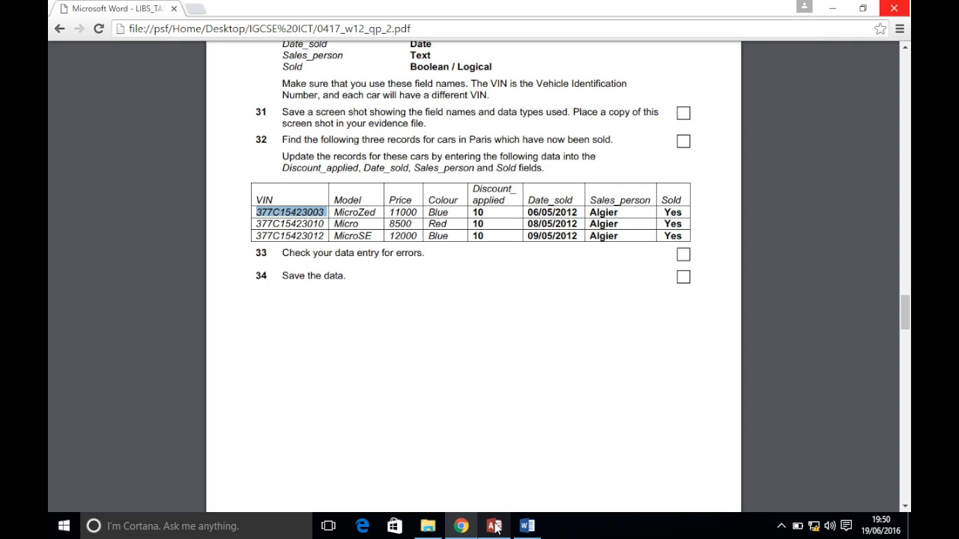
mouse_move(494, 528)
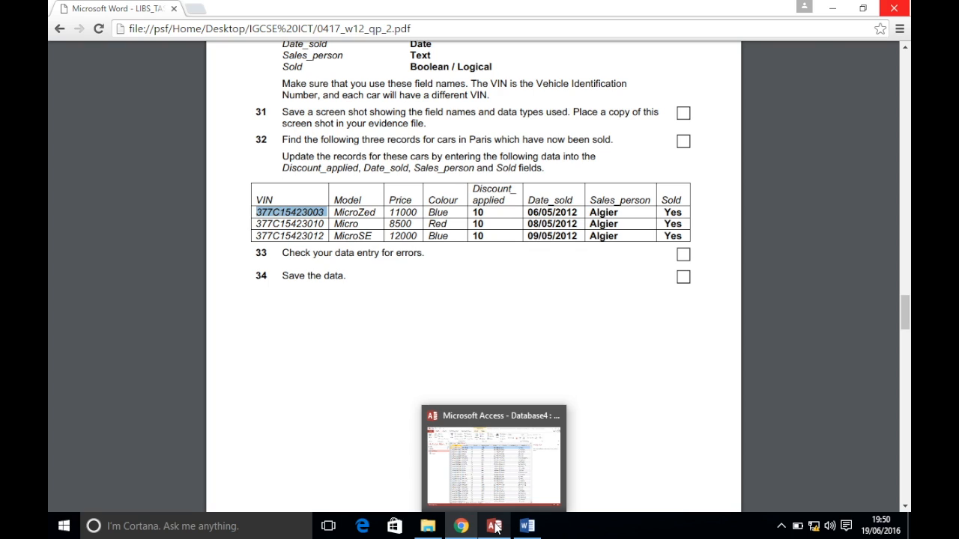
left_click(495, 528)
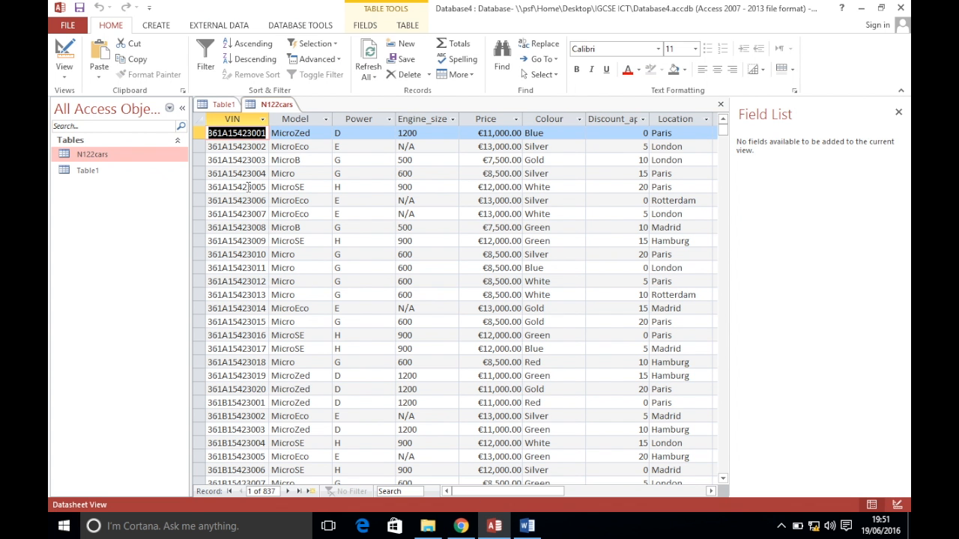
Attempt a Find for the VIN, limiting the search to the current field, then close Find
key("ctrl+f")
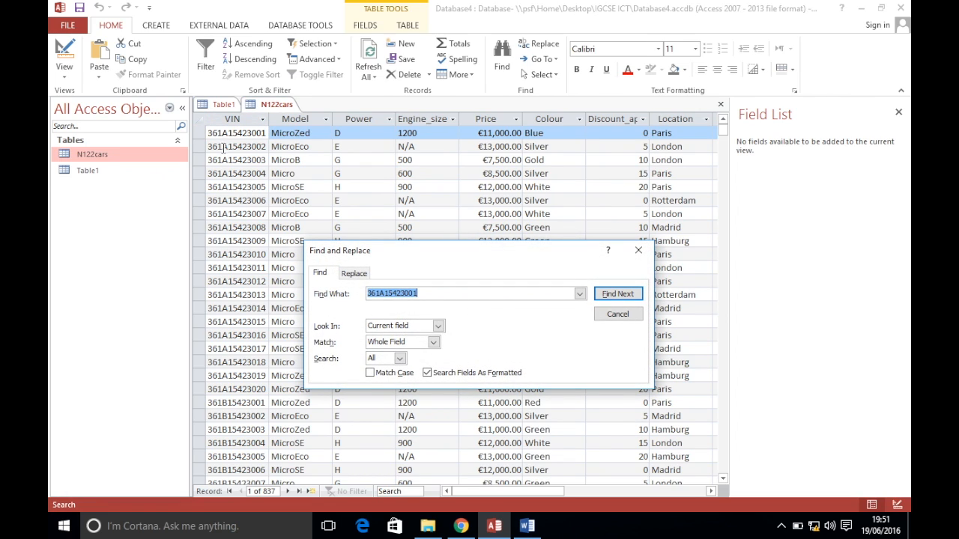
left_click(441, 296)
left_click(618, 295)
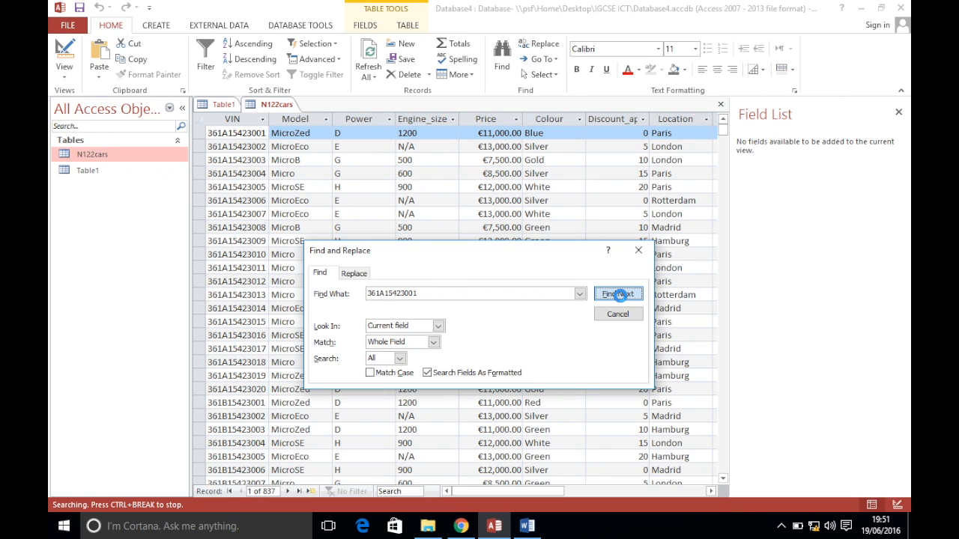
left_click(491, 300)
left_click(438, 329)
left_click(436, 335)
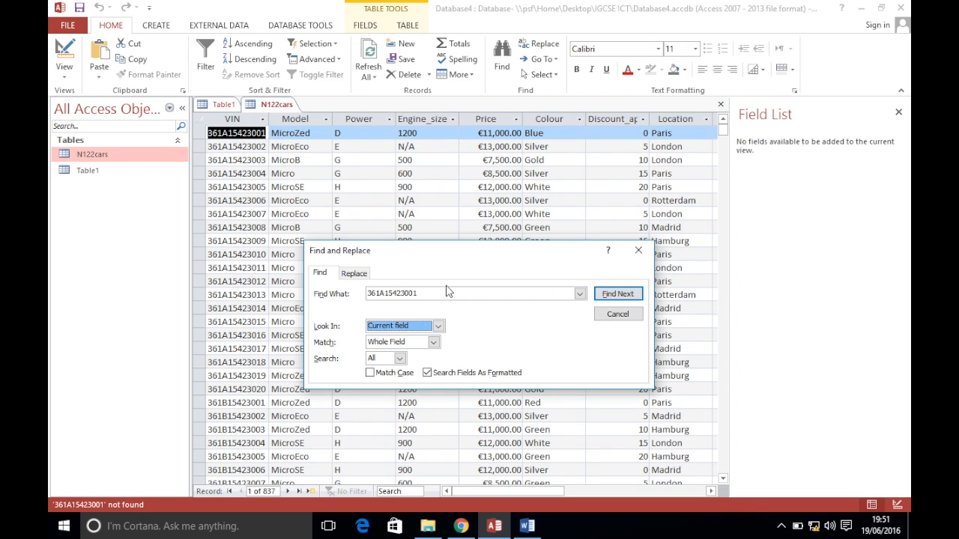
left_click(447, 293)
left_click(450, 293)
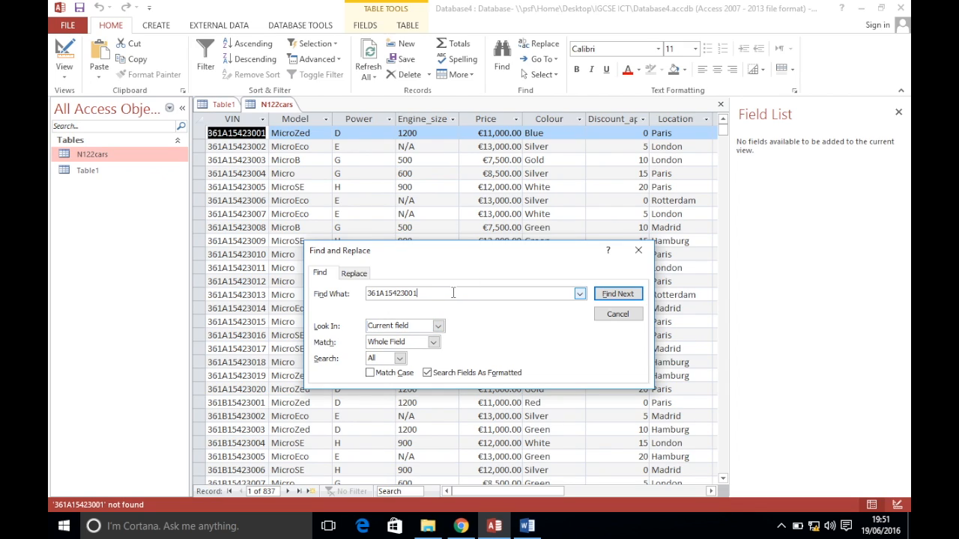
left_click(638, 250)
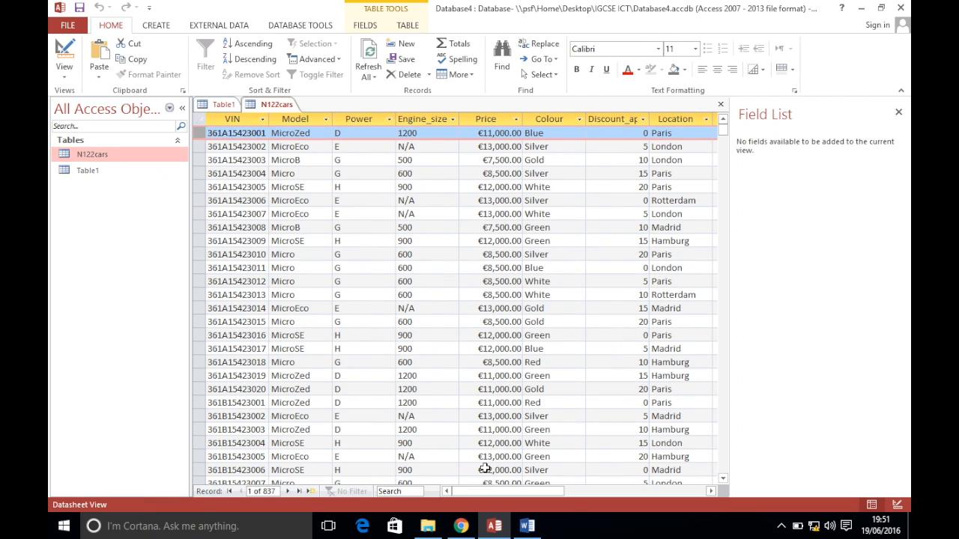
Find VIN 377C15423003 in the VIN column and select its record, 823
left_click(460, 526)
left_click(495, 526)
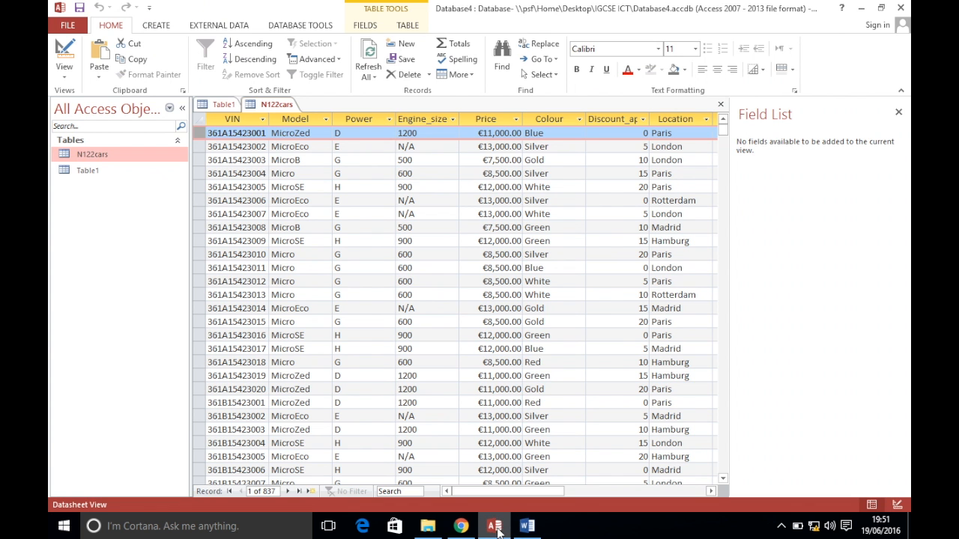
left_click(255, 132)
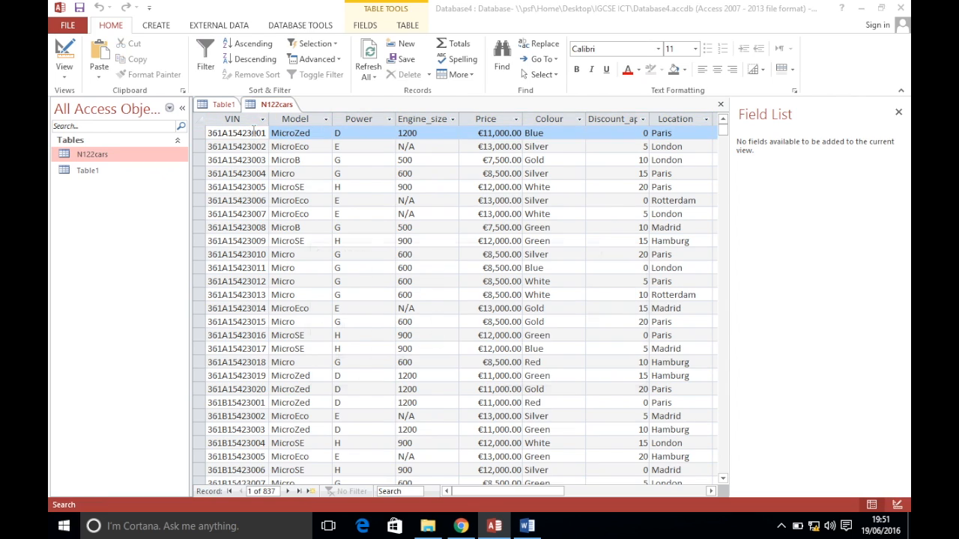
key("ctrl+f")
key("ctrl+v")
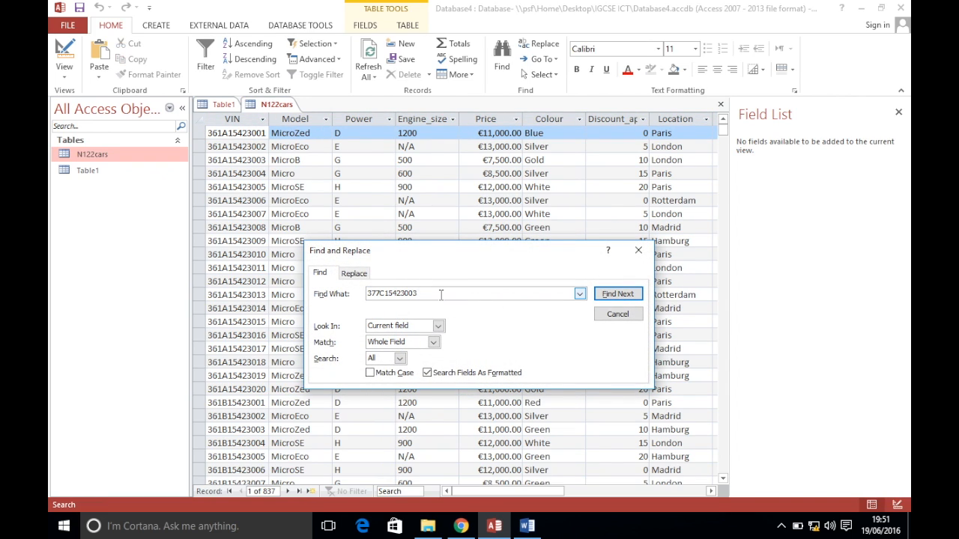
left_click(619, 293)
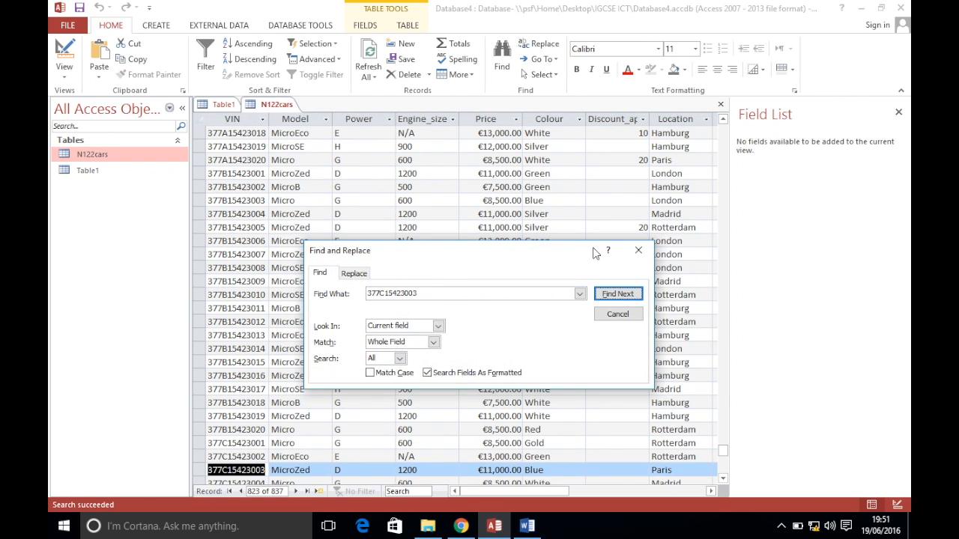
left_click(637, 251)
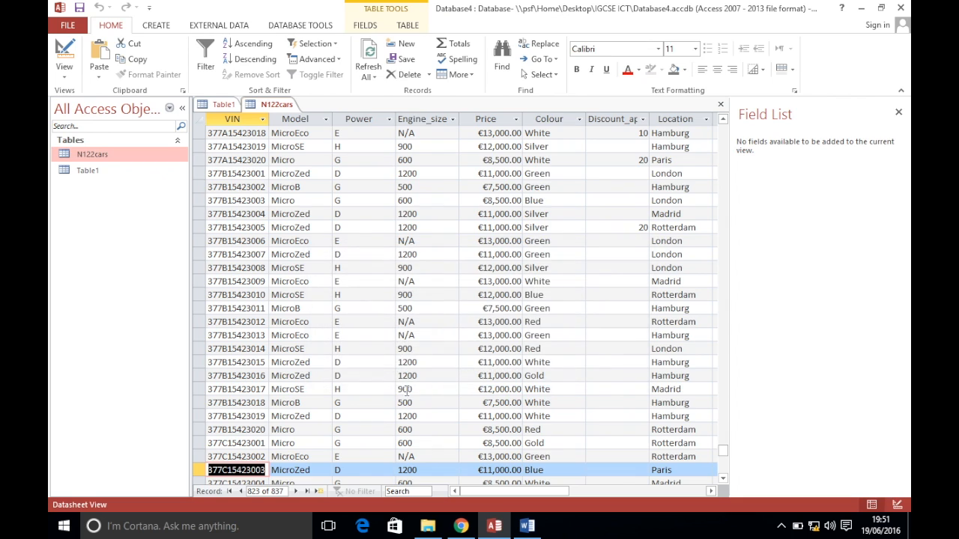
left_click(199, 469)
Enter a discount of 10 for car 377C15423003
left_click(460, 526)
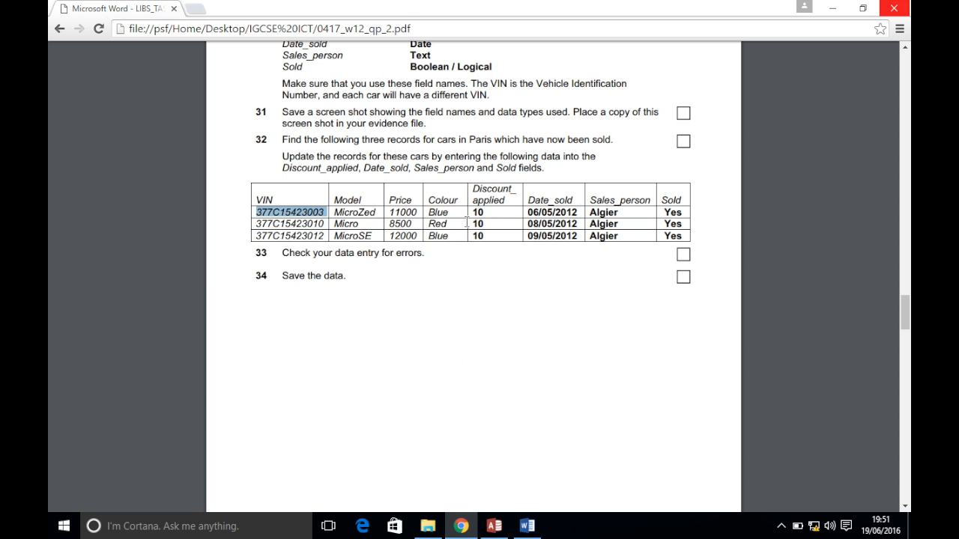
left_click(494, 526)
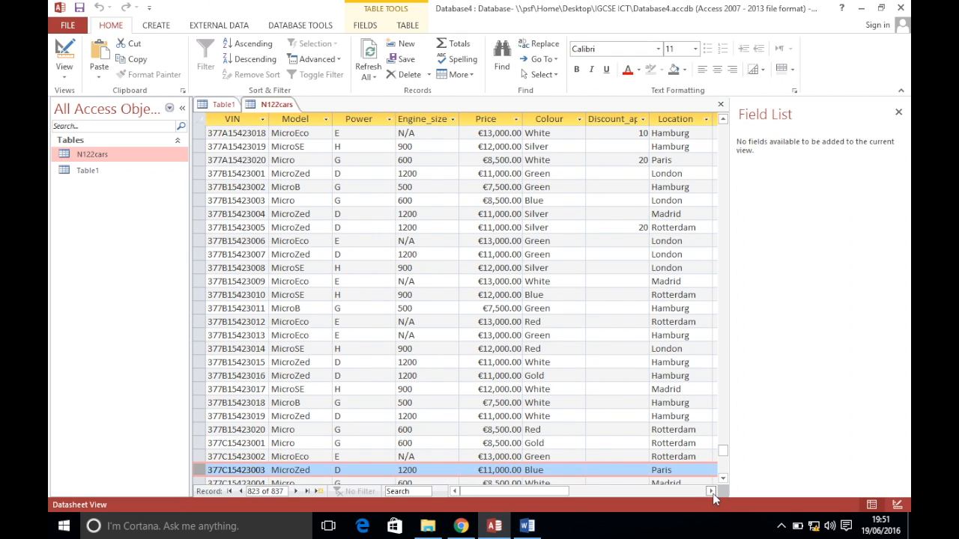
left_click(625, 470)
type("1")
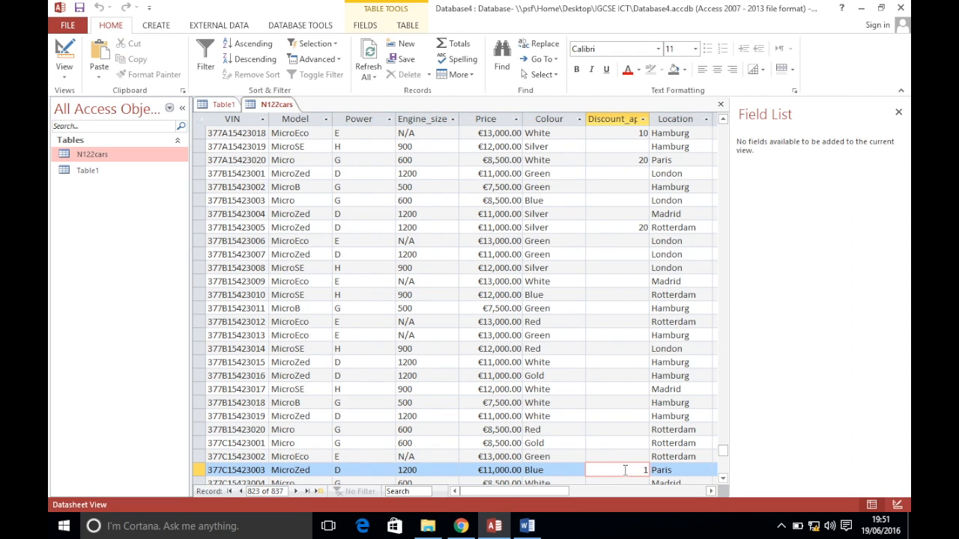
type("0")
key("Tab")
left_click(460, 526)
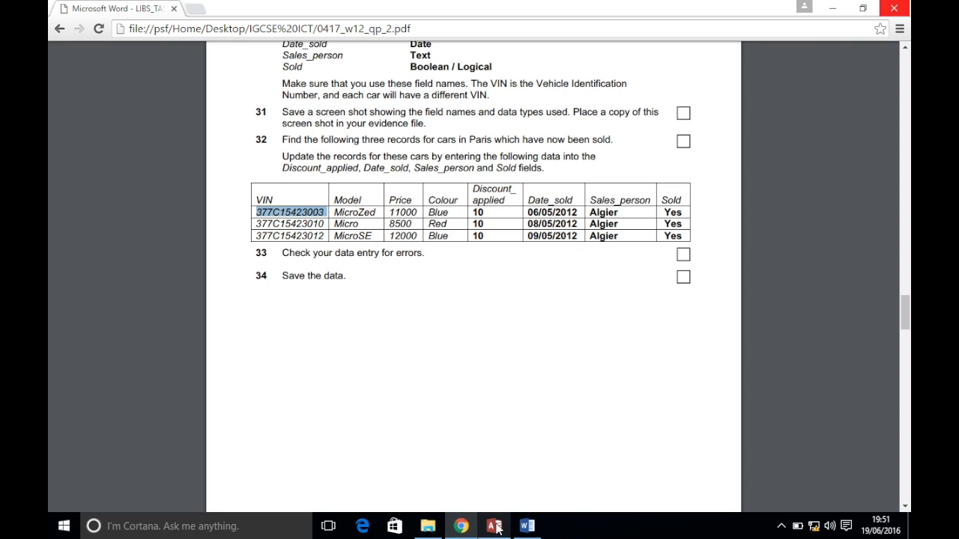
mouse_move(499, 529)
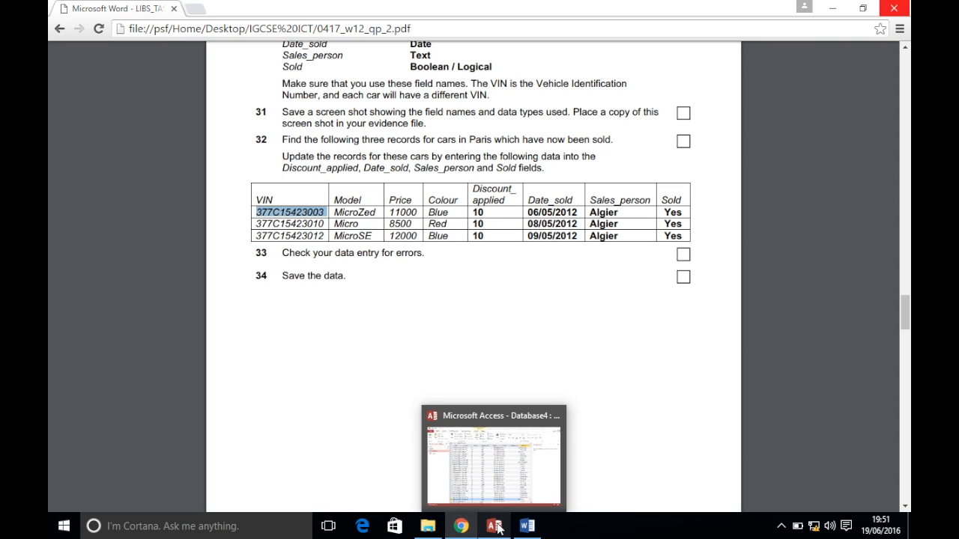
left_click(496, 527)
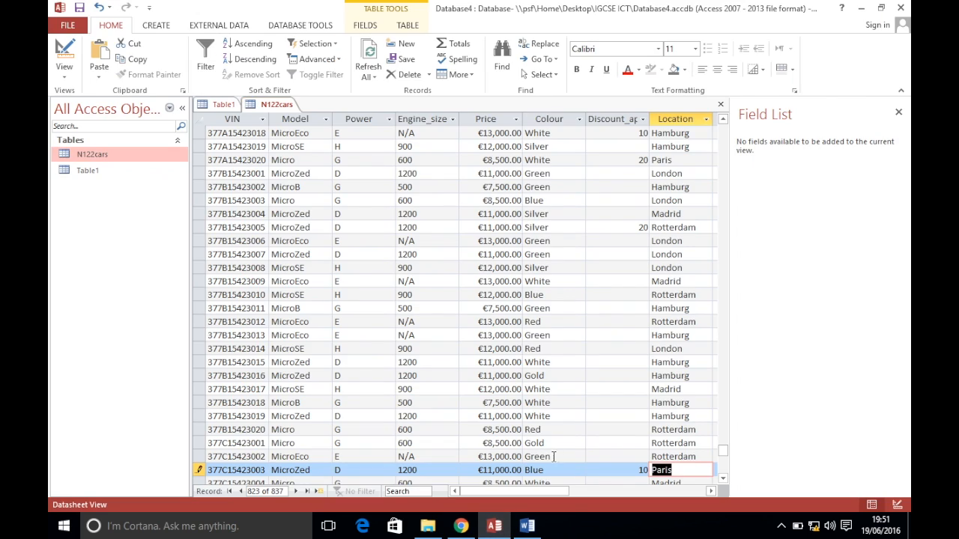
Enter sale date 06/05/2012 and the salesperson, and mark the car as Sold
key("Tab")
key("Tab")
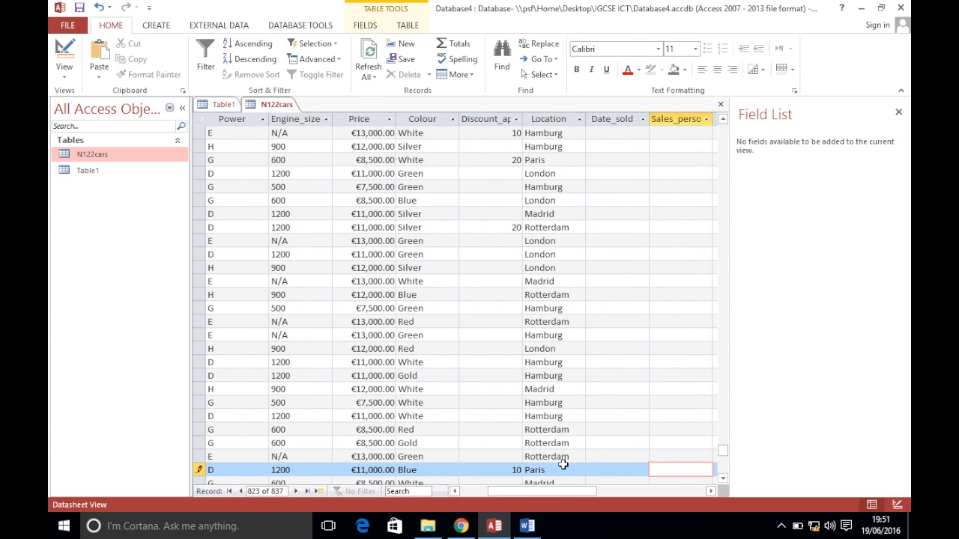
left_click(597, 469)
type("06/05/2012")
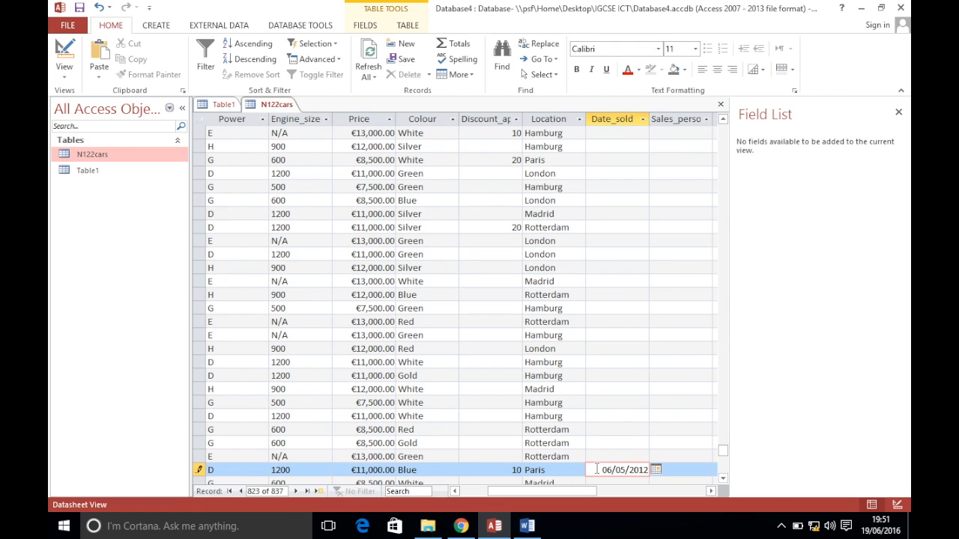
key("Tab")
type("Algier")
key("Tab")
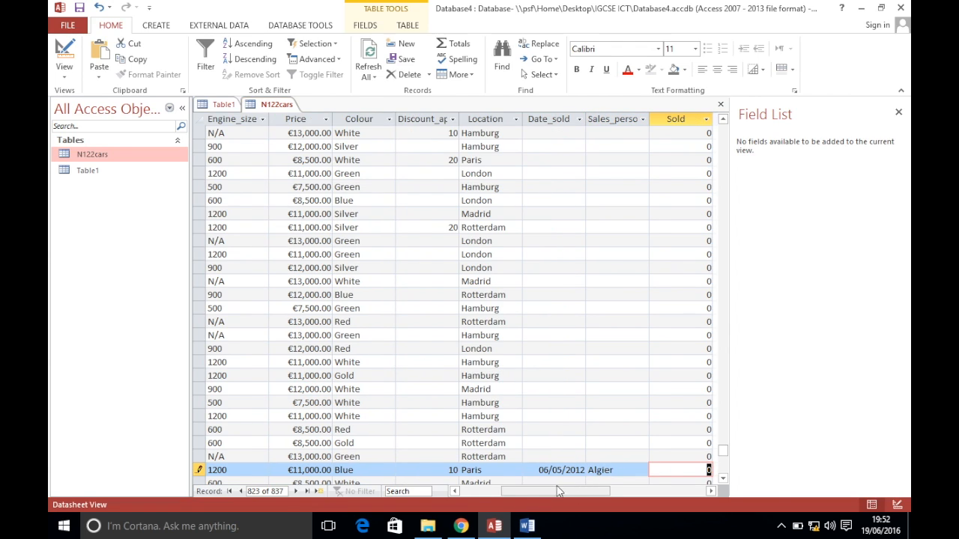
left_click(460, 527)
left_click(494, 527)
key("Tab")
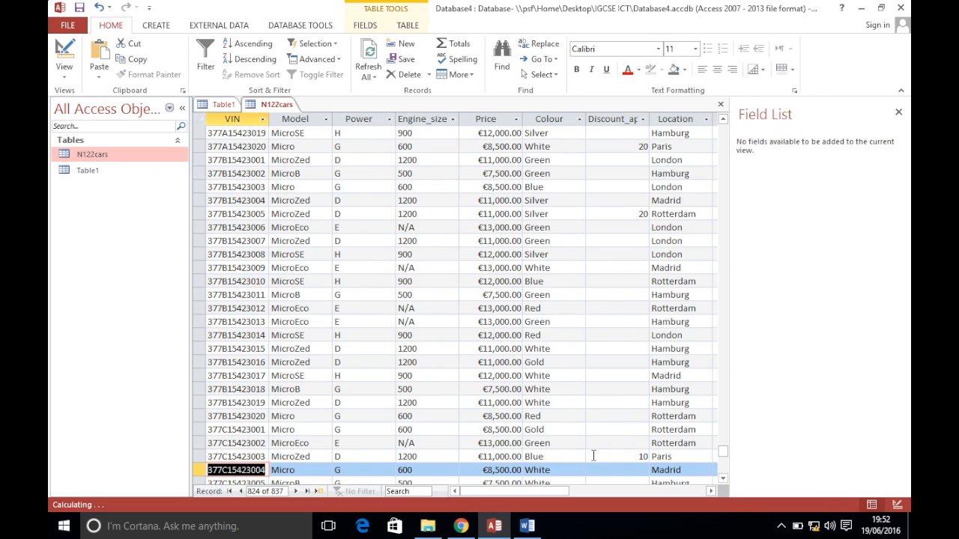
left_click(599, 457)
key("Tab")
key("Tab")
key("Tab")
key("Tab")
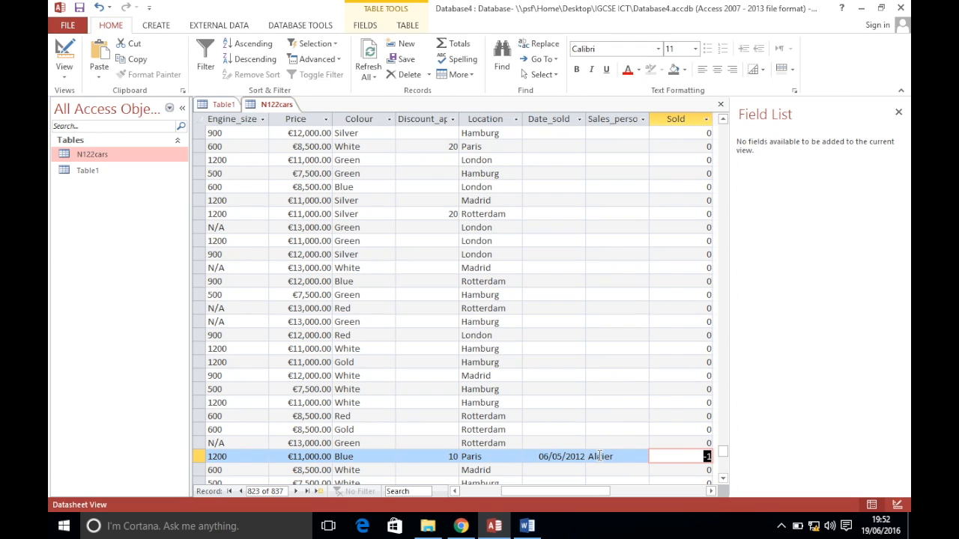
left_click(461, 526)
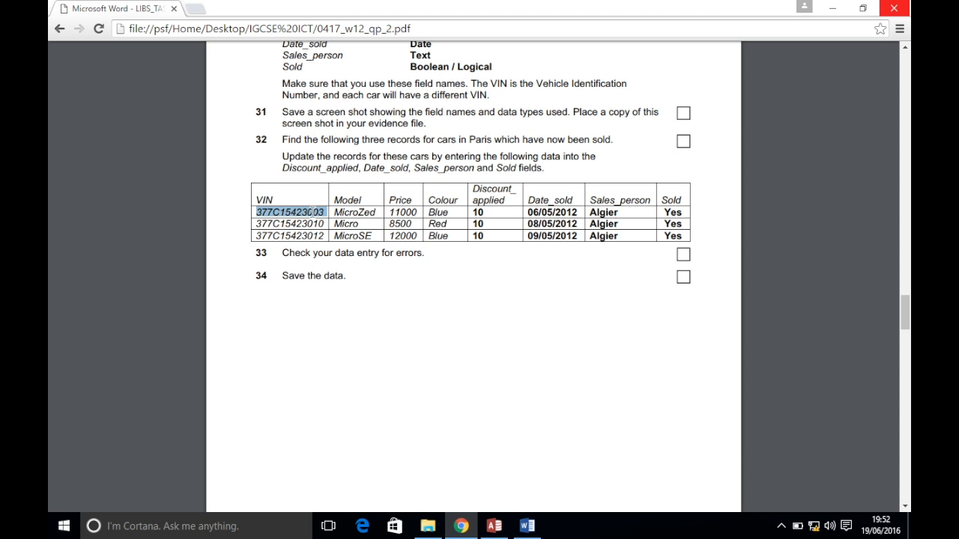
Copy VIN 377C15423010 from the exam paper and find its record in N122cars
left_click_drag(323, 223, 242, 223)
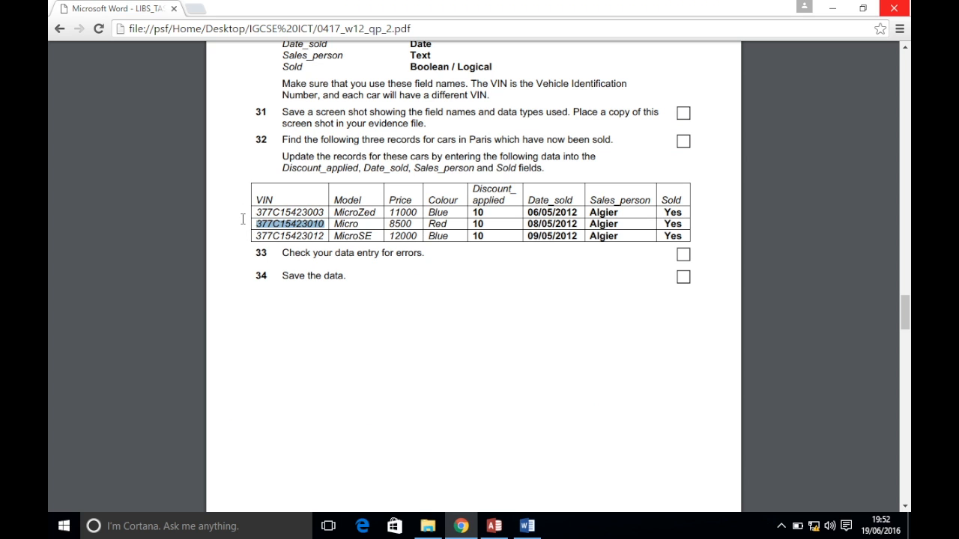
left_click(493, 526)
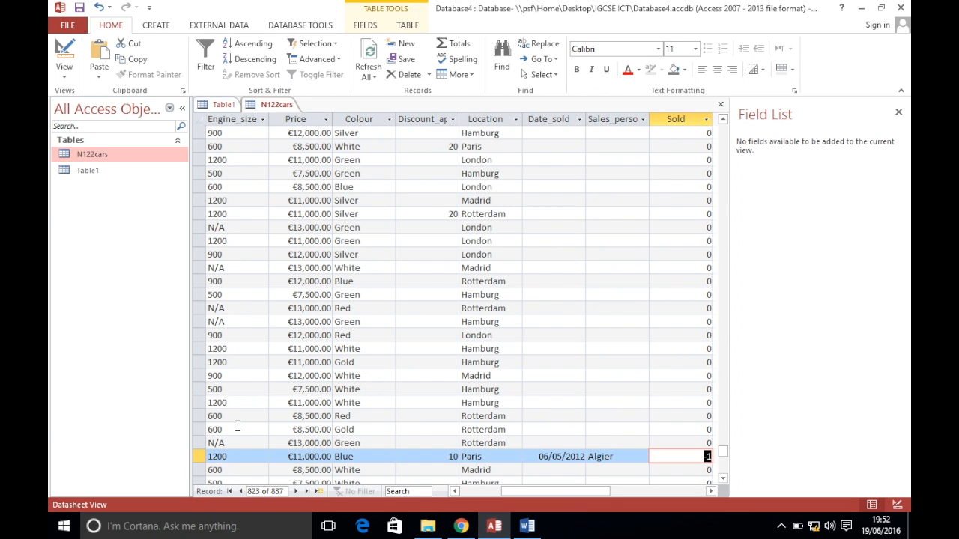
left_click_drag(540, 494, 452, 493)
left_click(214, 389)
key("ctrl+f")
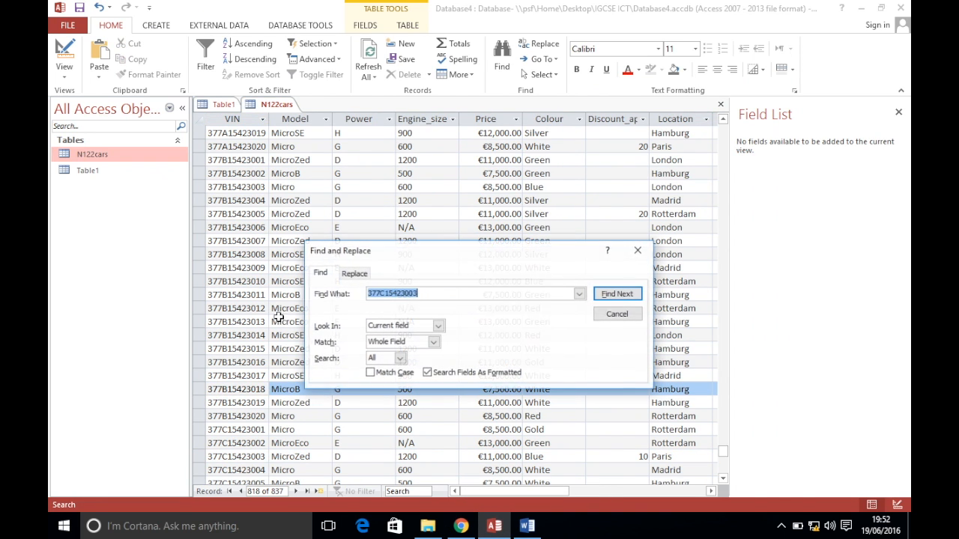
type("377C15423010")
left_click(632, 296)
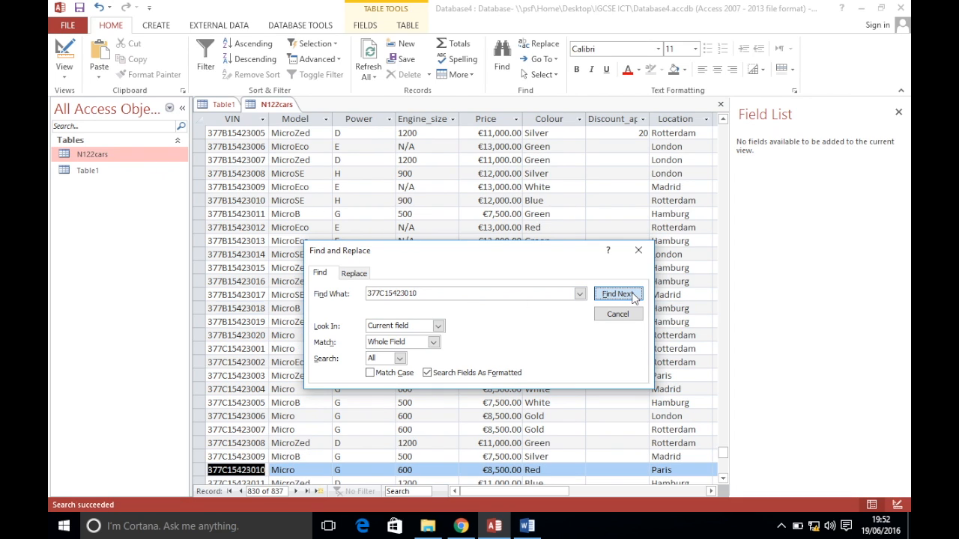
left_click(618, 313)
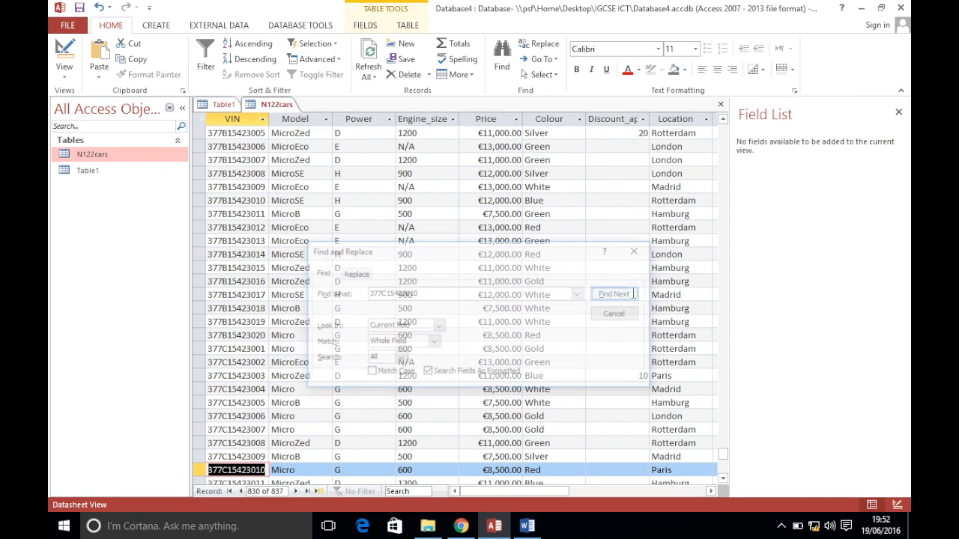
left_click(263, 469)
Enter sale date 08/05/2012 for car 377C15423010
left_click(460, 526)
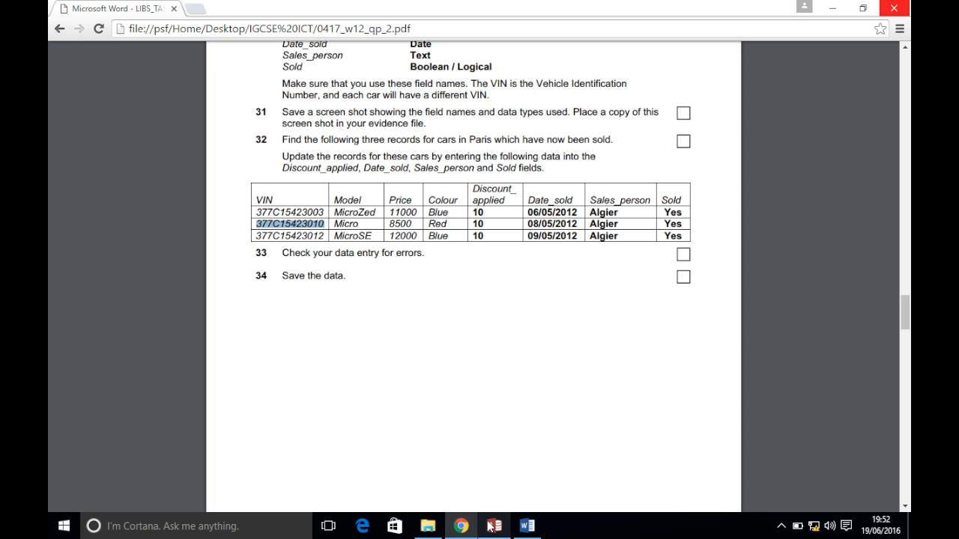
left_click(454, 408)
key("Tab")
key("Tab")
key("Tab")
key("Tab")
key("Tab")
key("Tab")
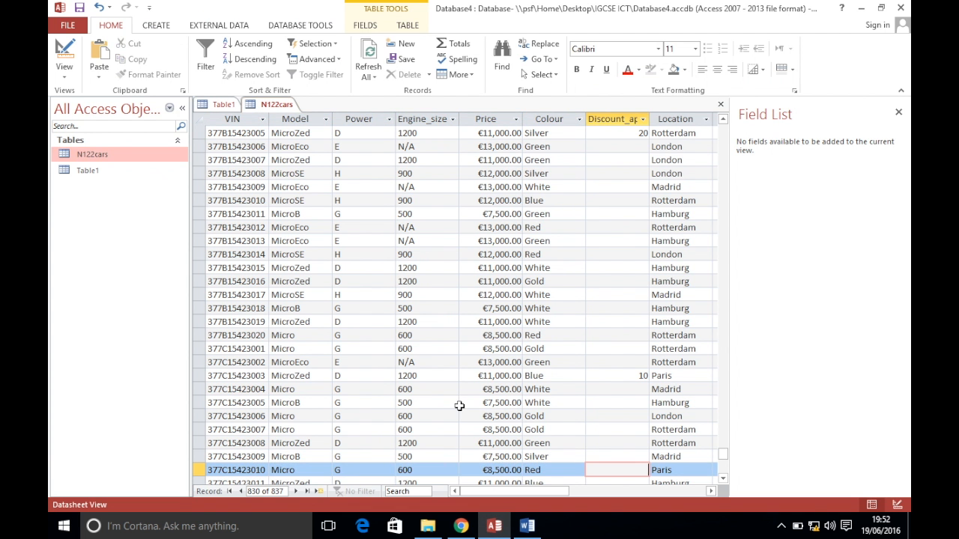
key("Tab")
left_click(462, 527)
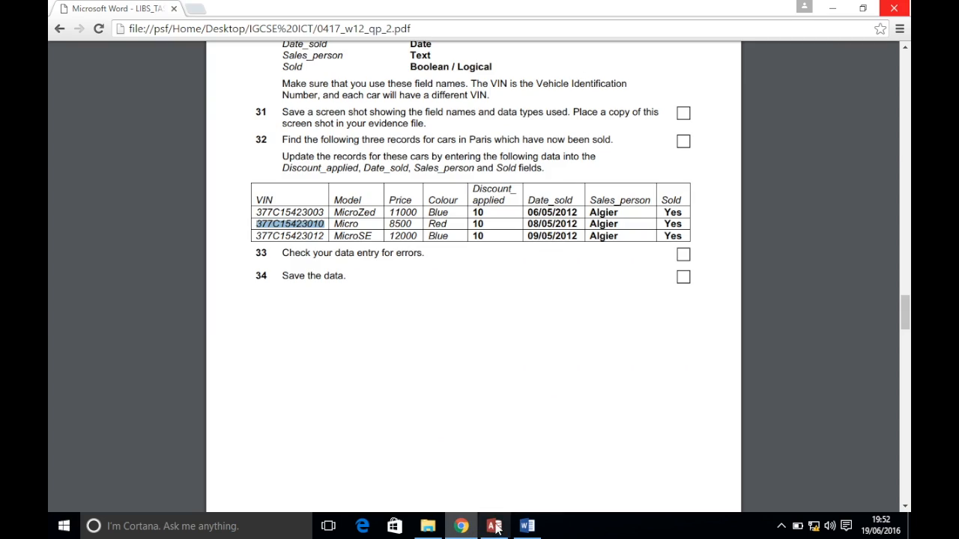
mouse_move(502, 530)
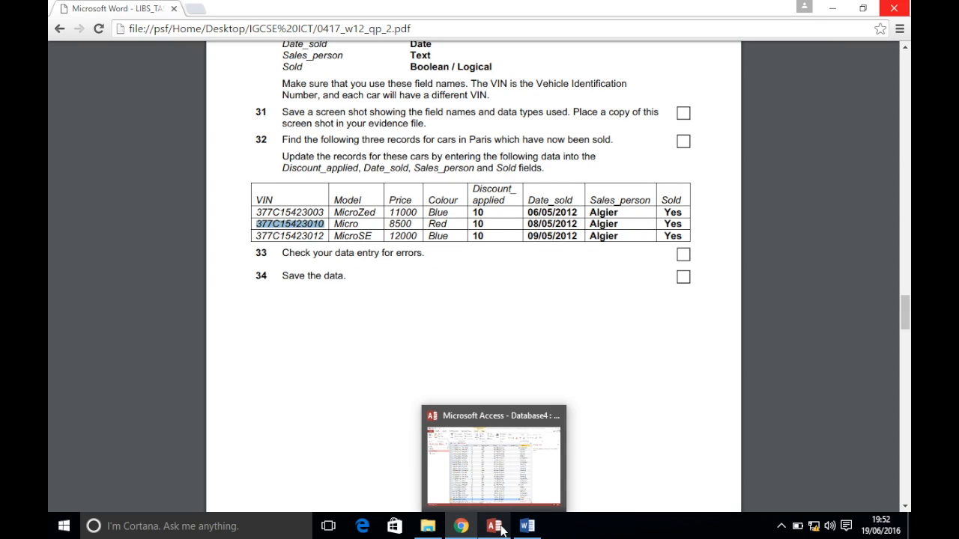
left_click(501, 531)
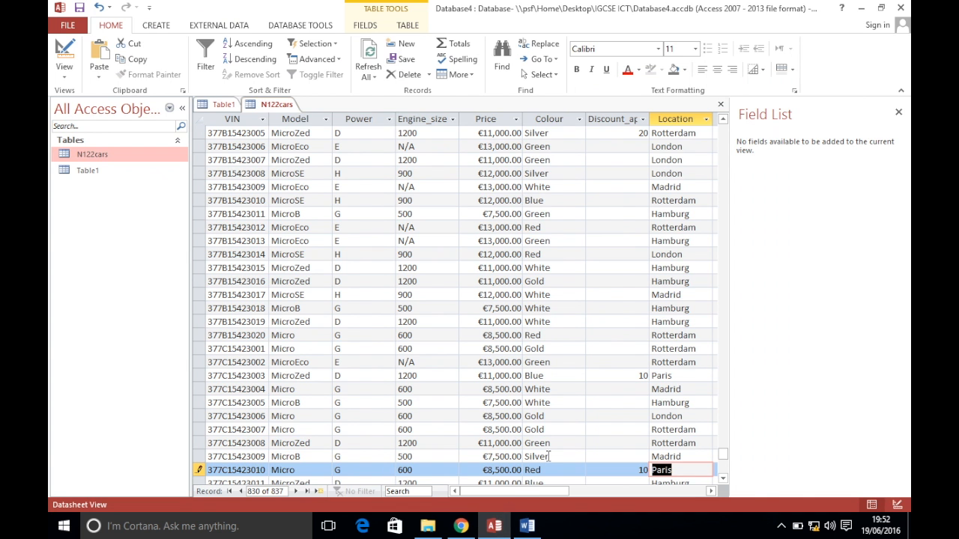
key("Tab")
type("08/05/2012")
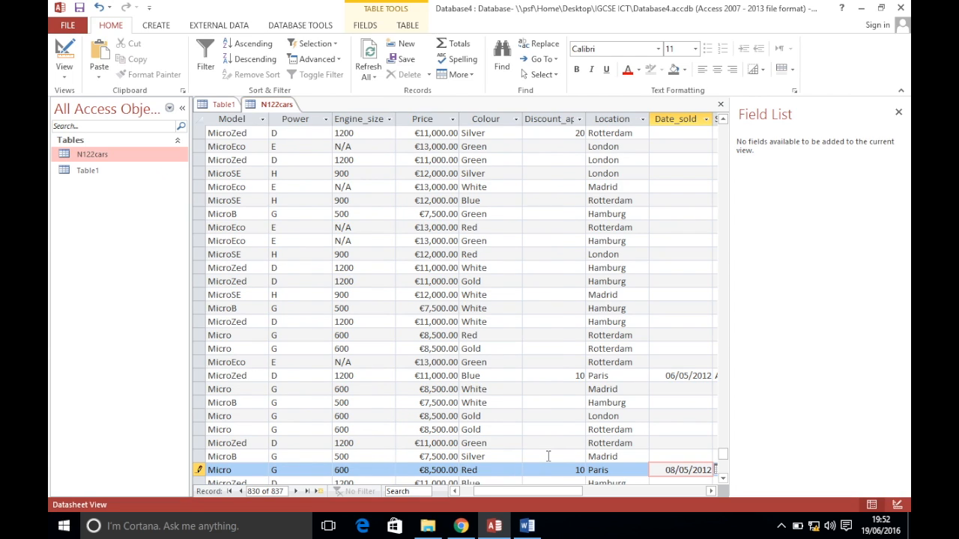
key("Tab")
Enter the salesperson for car 377C15423010 and save the record
type("Algie")
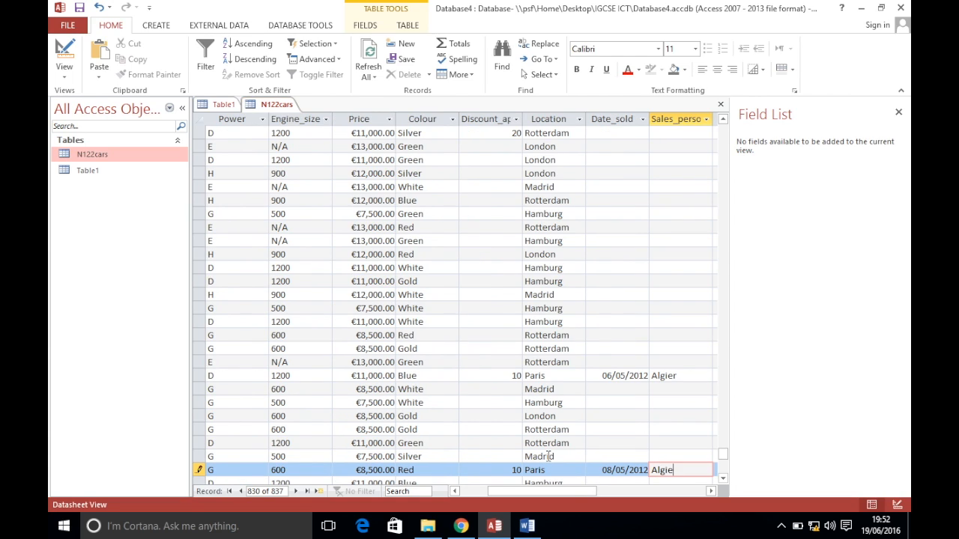
type("r")
key("Tab")
key("ctrl+Left")
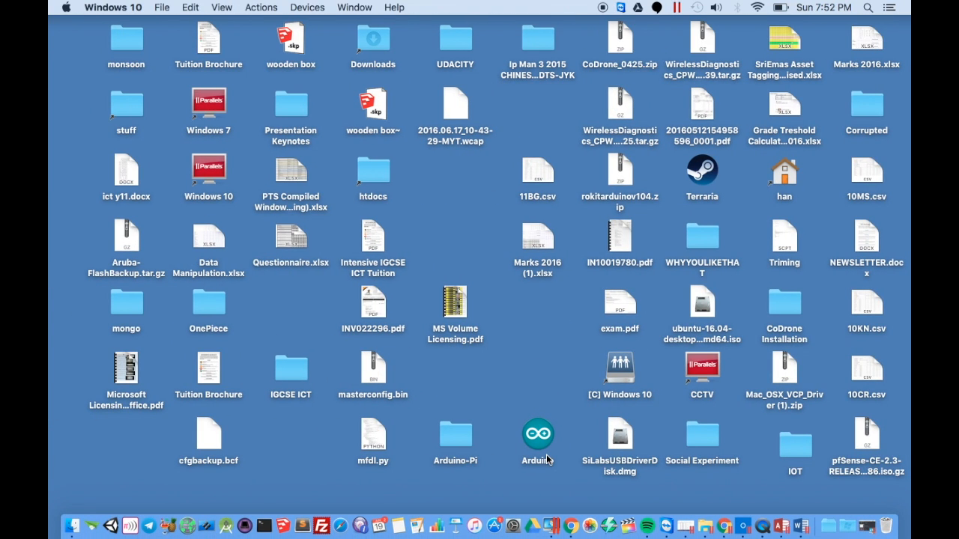
key("ctrl+Right")
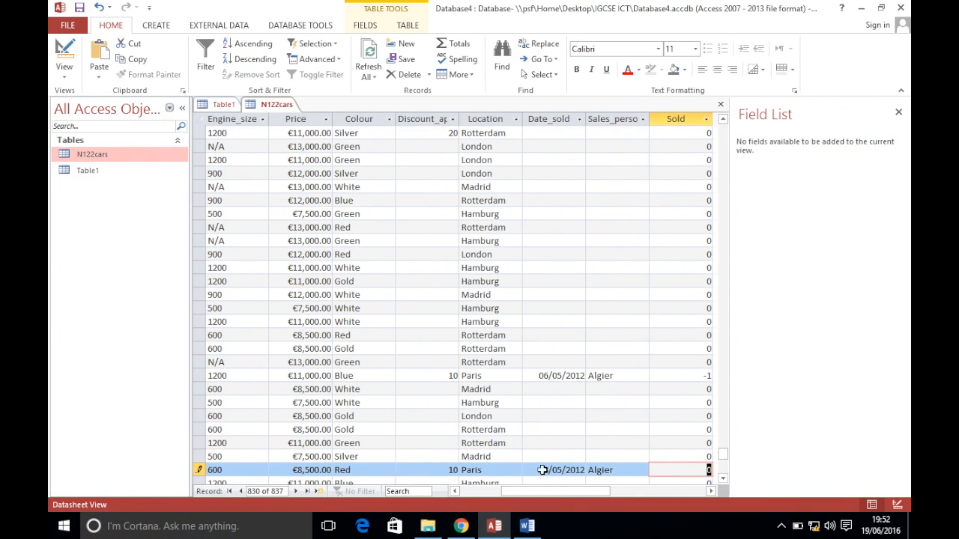
left_click(461, 528)
left_click(460, 528)
key("Return")
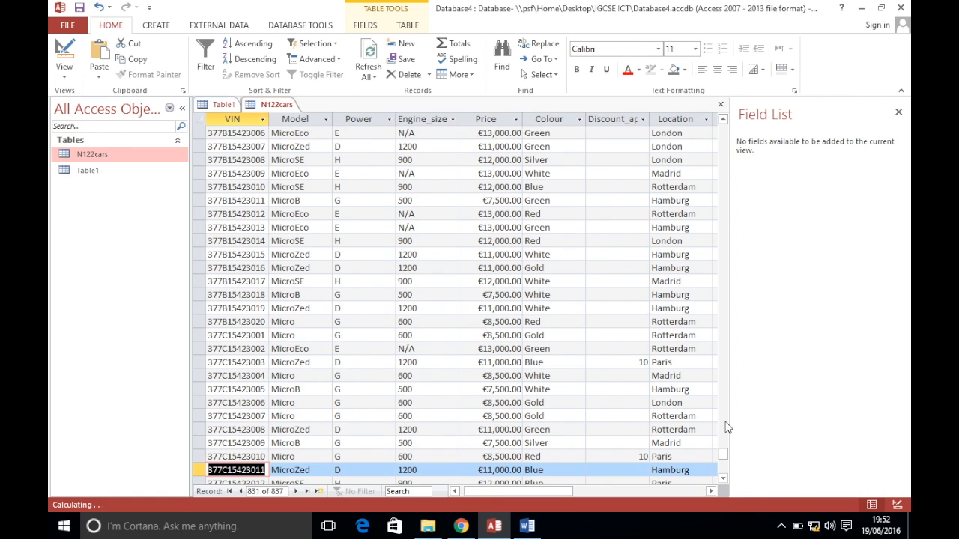
Copy VIN 377C15423012 from the exam paper and find its record in N122cars
left_click(461, 526)
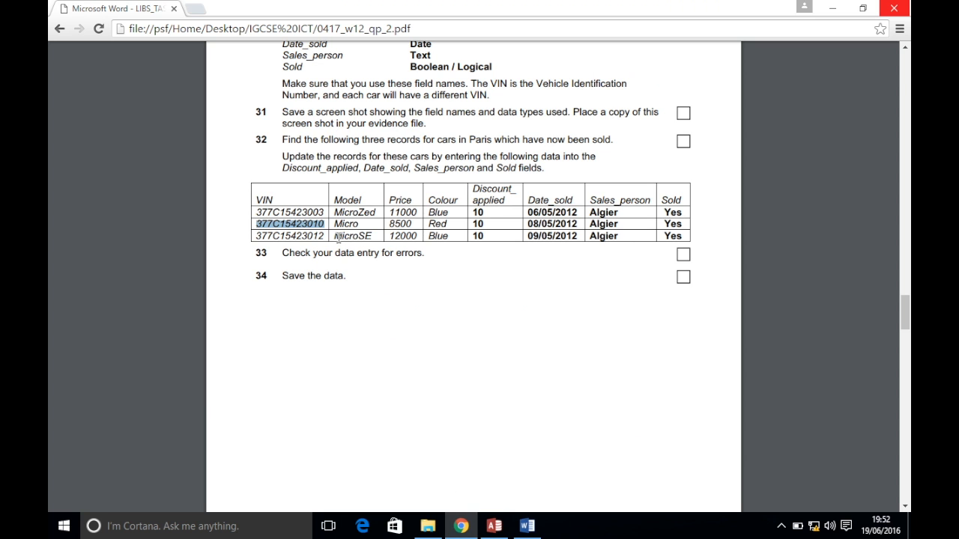
left_click_drag(327, 236, 252, 235)
key("ctrl+c")
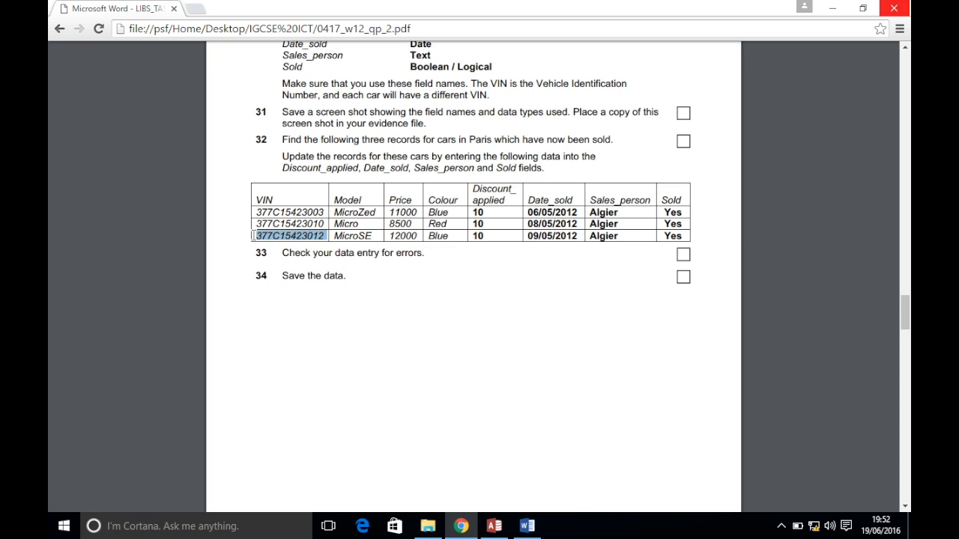
left_click(494, 525)
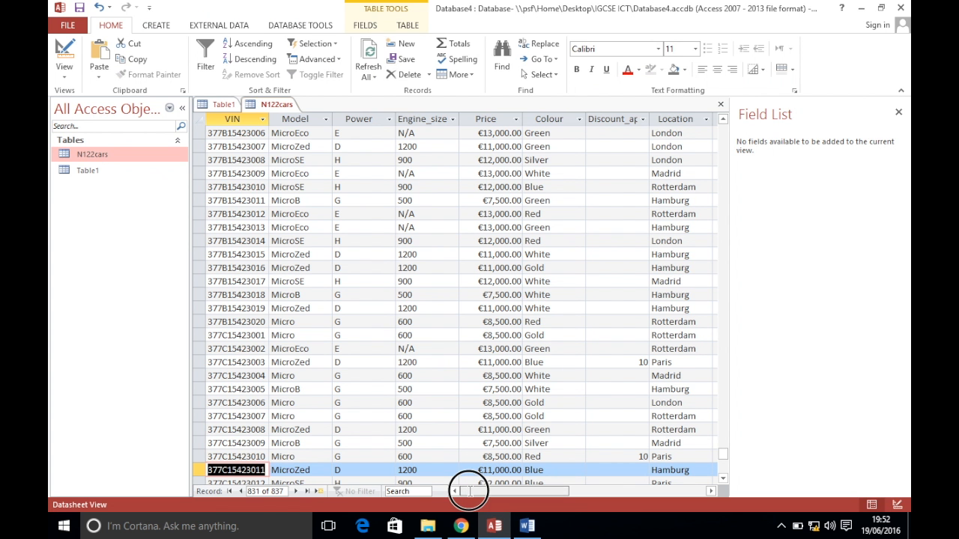
left_click(247, 417)
key("ctrl+f")
key("ctrl+v")
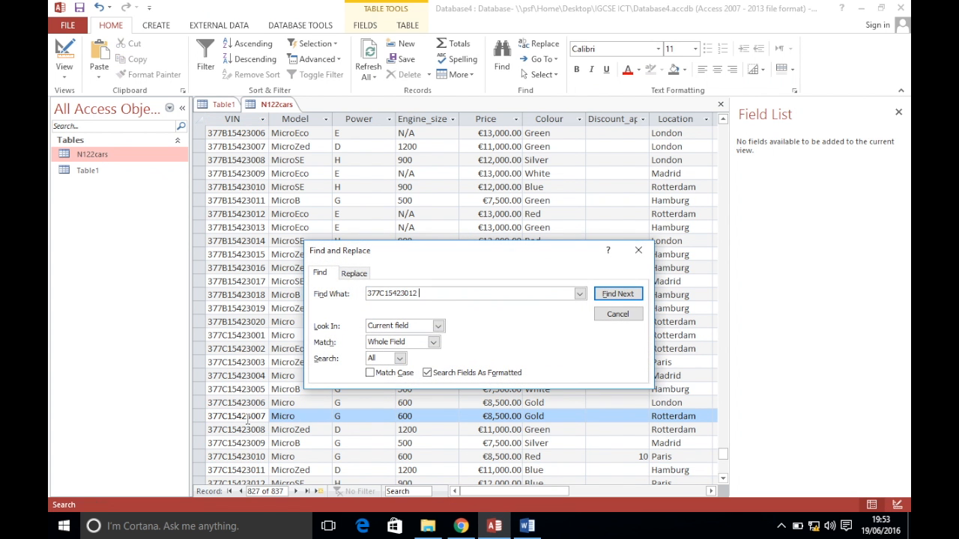
left_click(632, 293)
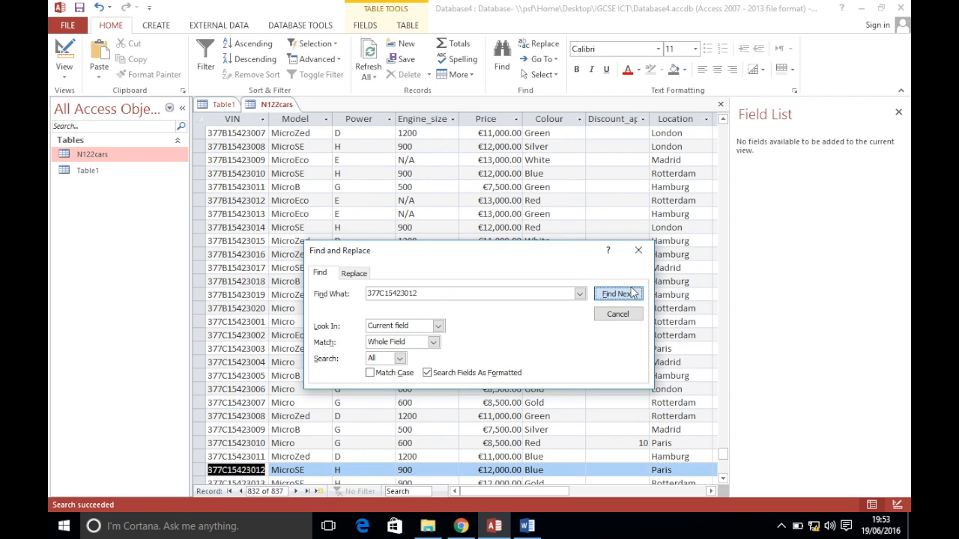
left_click(627, 314)
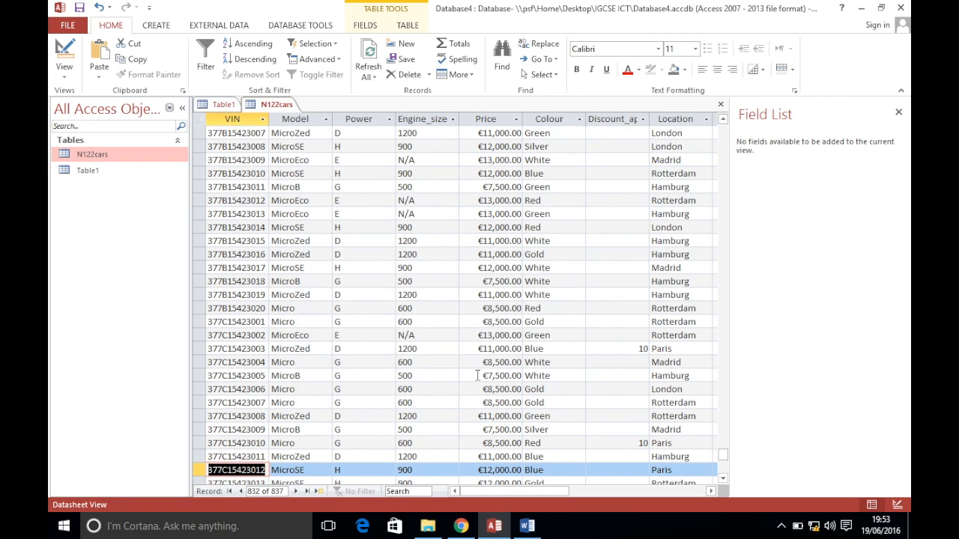
left_click(555, 470)
Enter a discount of 10 for car 377C15423012
key("Tab")
left_click(460, 526)
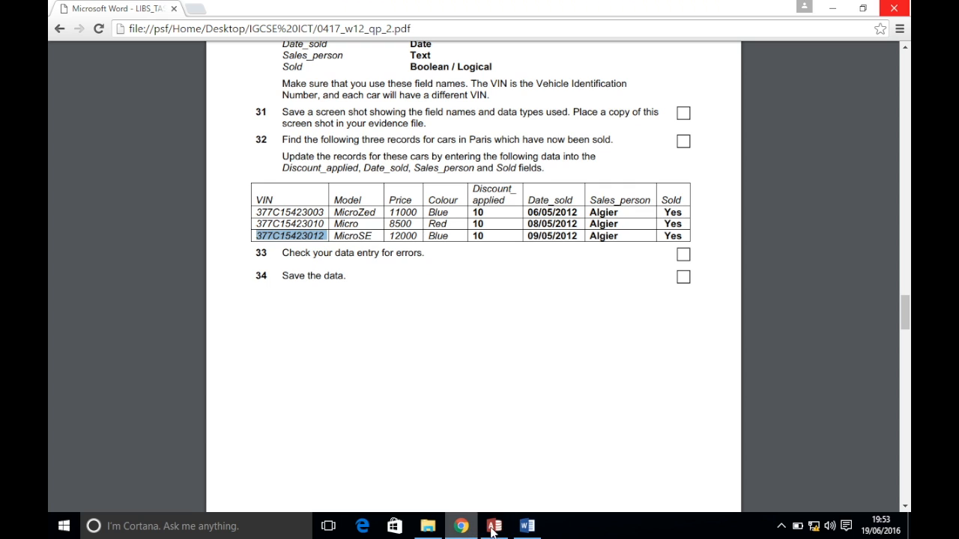
left_click(492, 527)
type("10")
key("Tab")
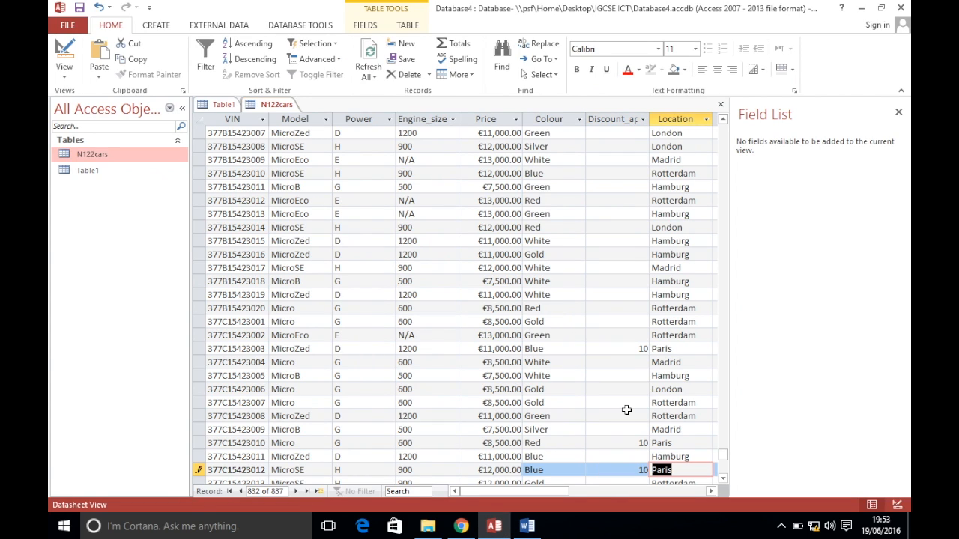
left_click(461, 525)
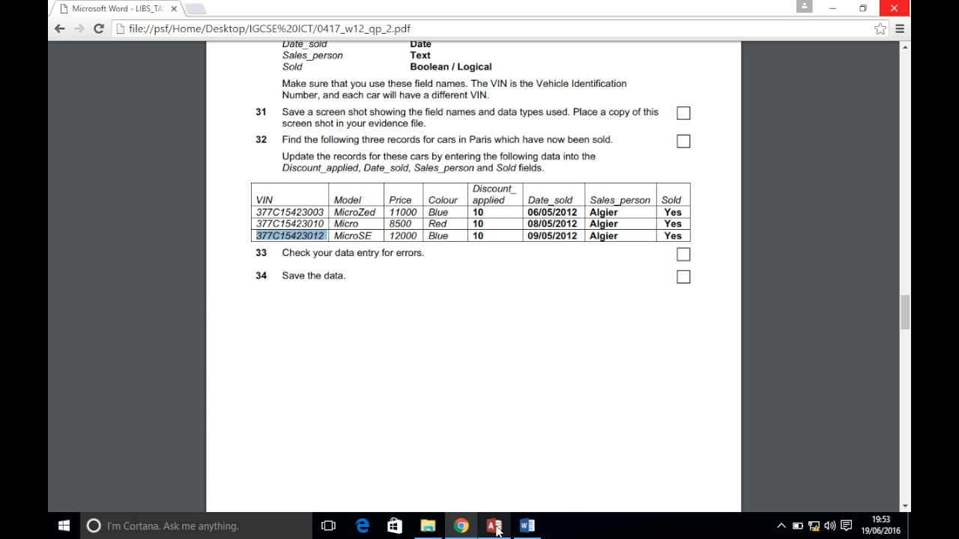
left_click(495, 529)
key("Tab")
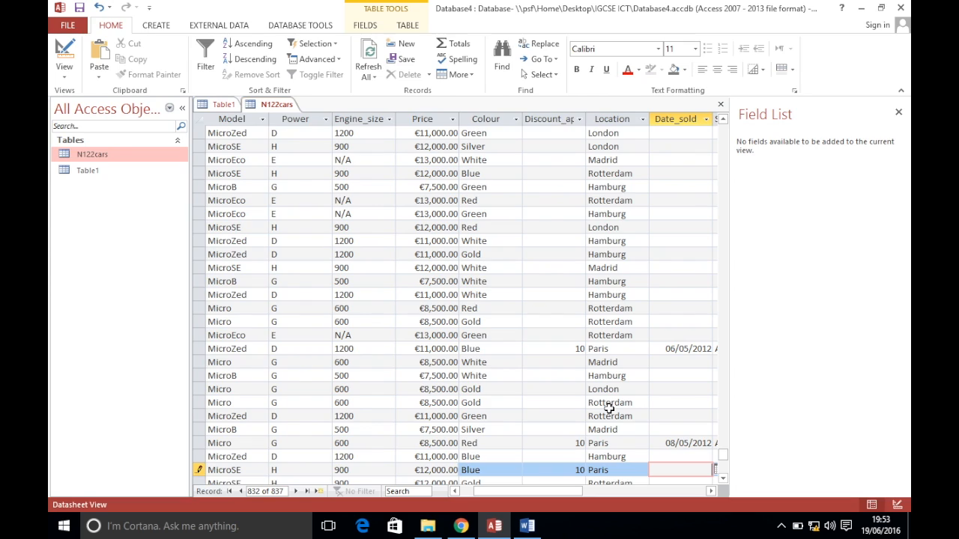
Enter sale date 09/05/2012 and the salesperson, and set Sold to -1 (yes)
type("09/05/2012")
key("Tab")
type("Alige")
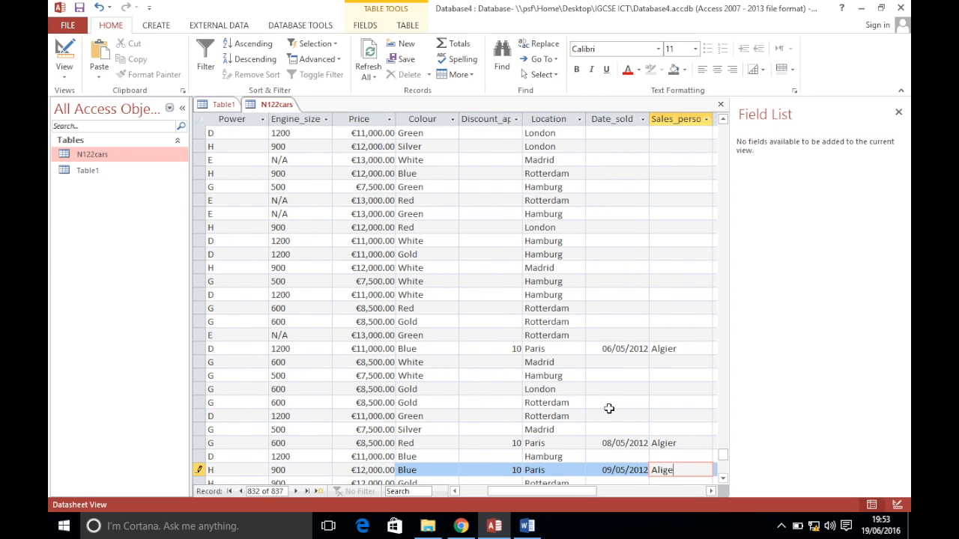
key("BackSpace")
key("BackSpace")
key("BackSpace")
type("gier")
key("Tab")
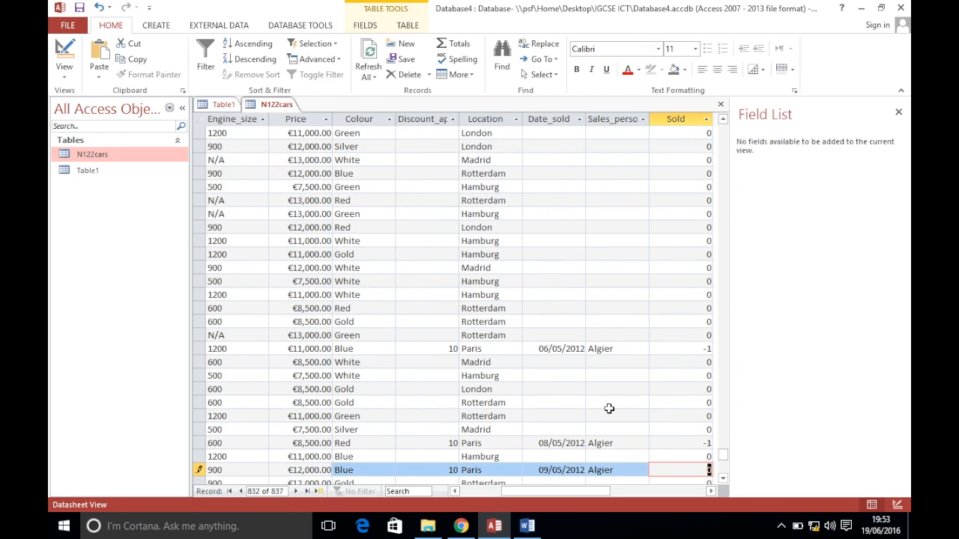
type("-1")
key("Tab")
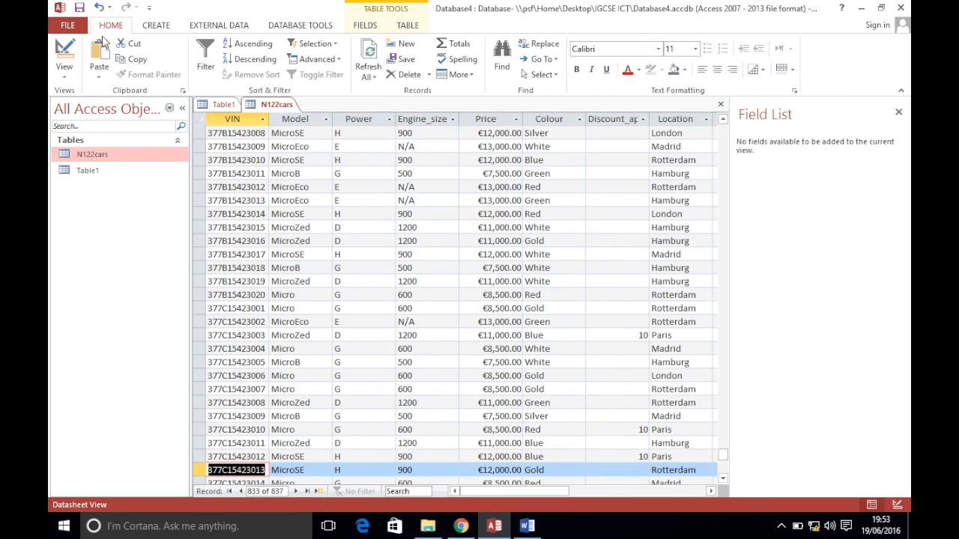
Scroll the exam paper to page 6 to read question 35's MicroSE report requirements
left_click(461, 526)
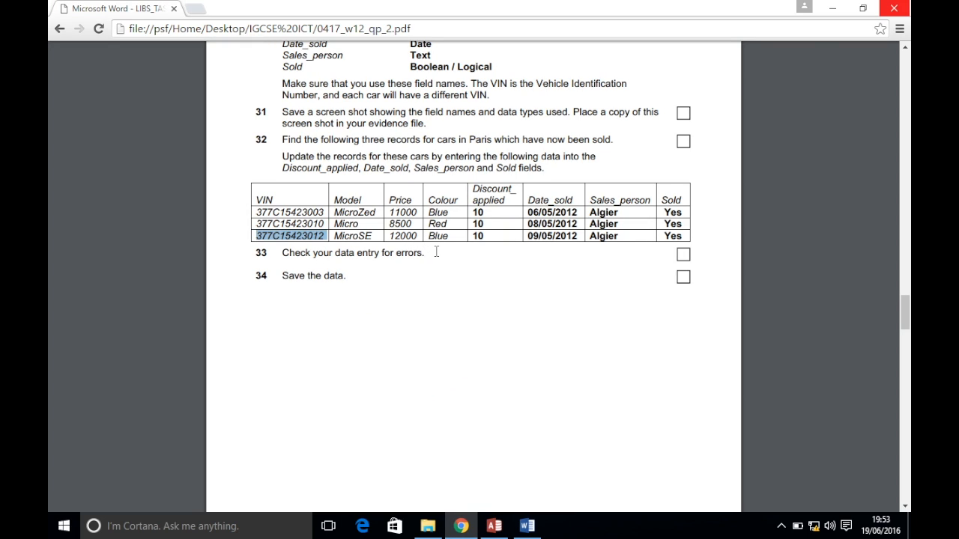
scroll(398, 285, "down", 15)
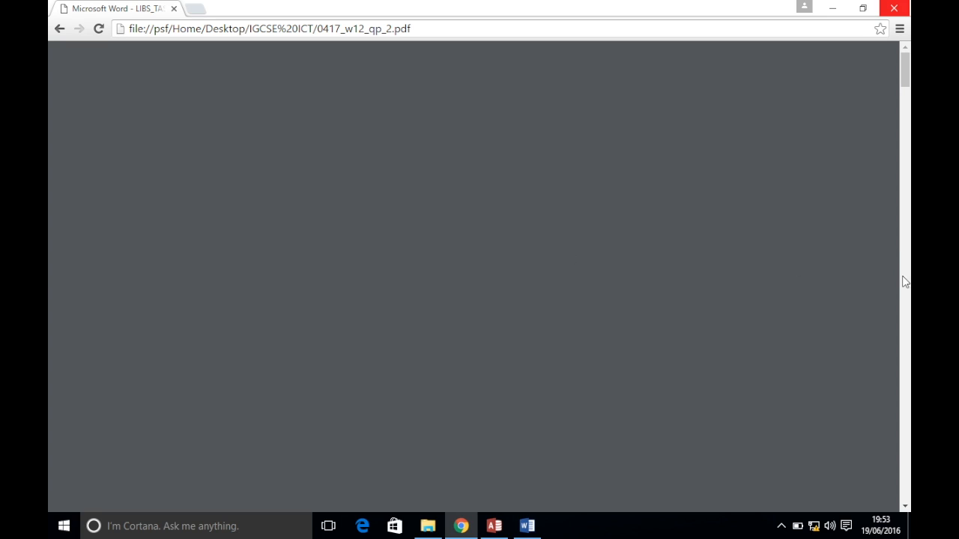
left_click_drag(902, 84, 903, 356)
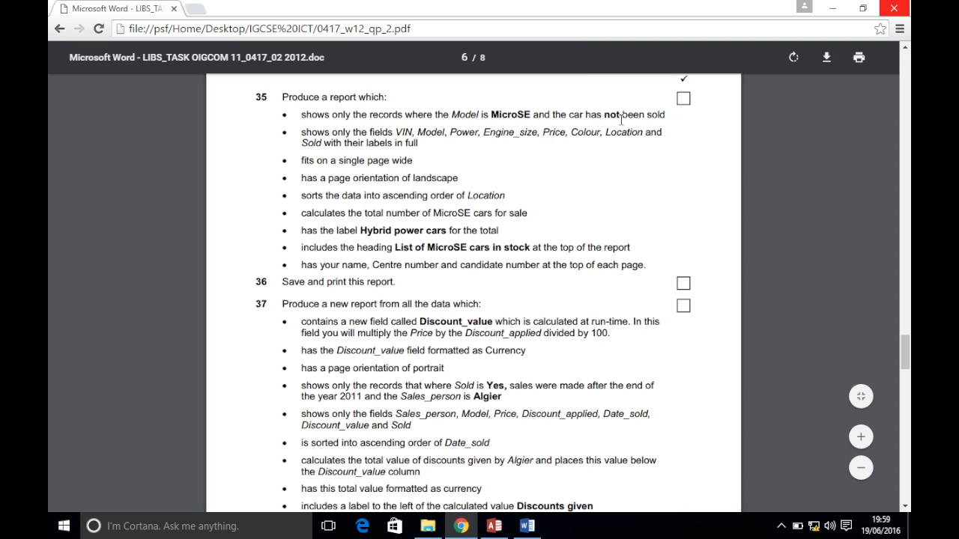
Close all open table tabs in Access
left_click(494, 526)
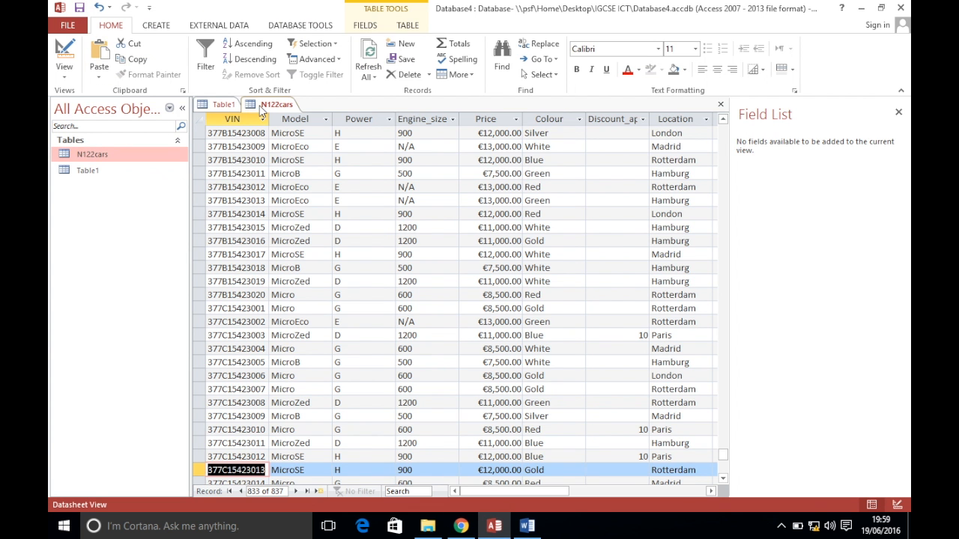
right_click(262, 107)
left_click(294, 148)
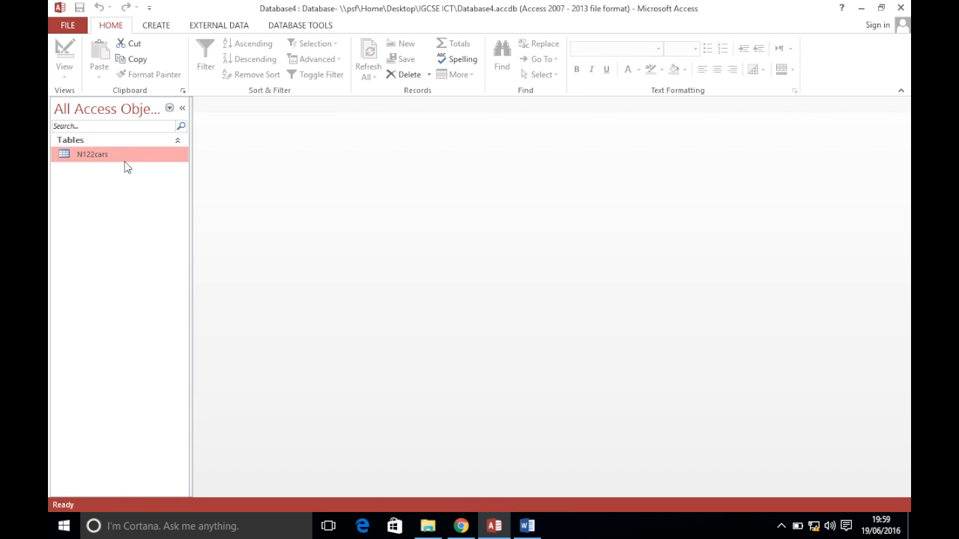
Build N122cars Query with all fields in the Simple Query Wizard, opening it in Design View
left_click(159, 27)
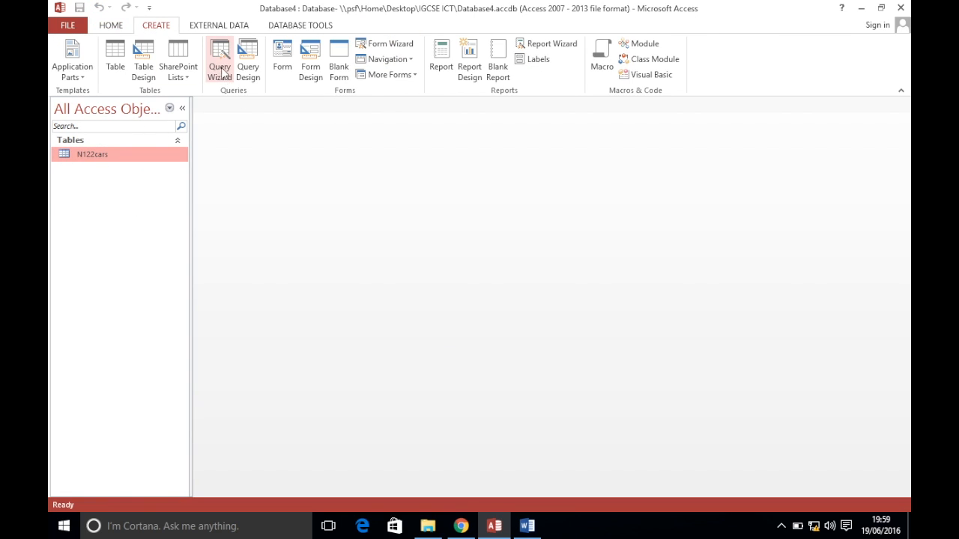
left_click(221, 71)
left_click(521, 321)
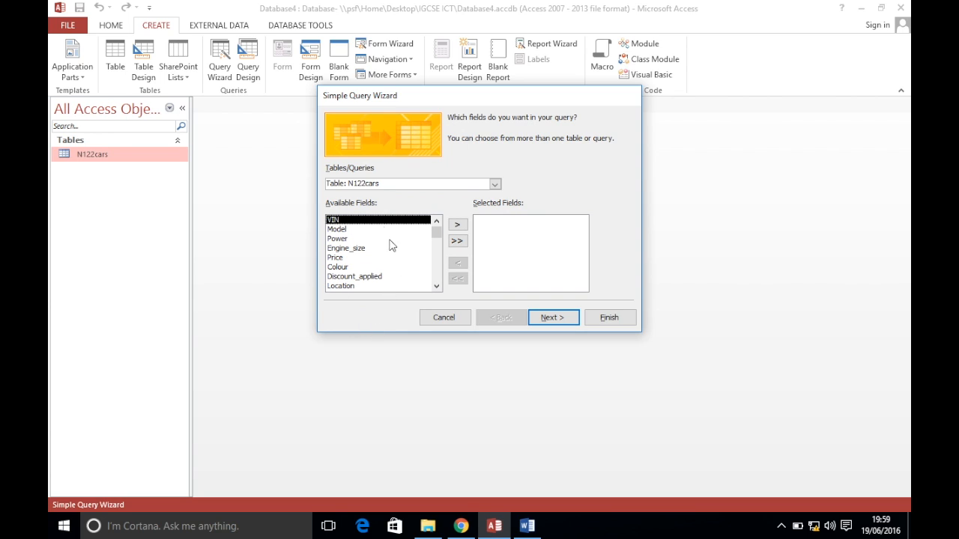
left_click(457, 241)
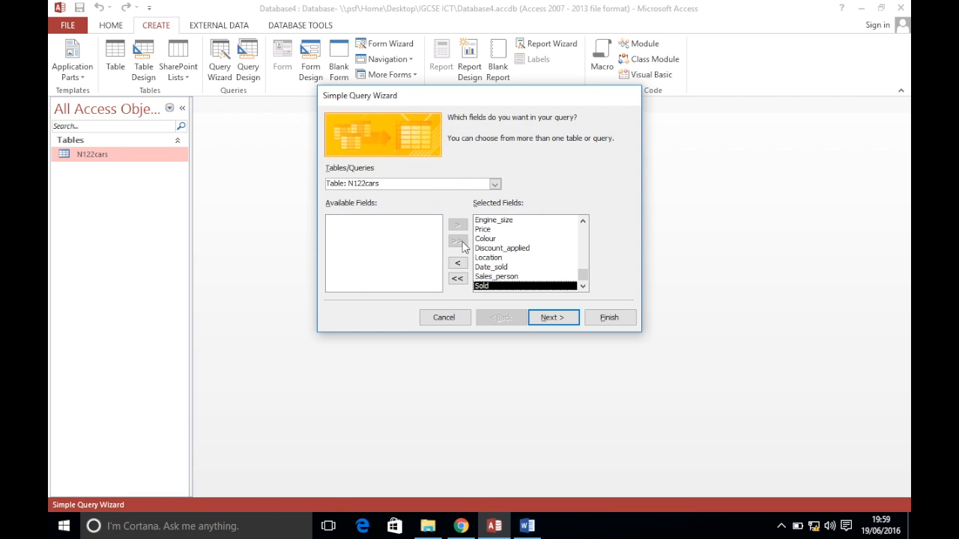
left_click(549, 317)
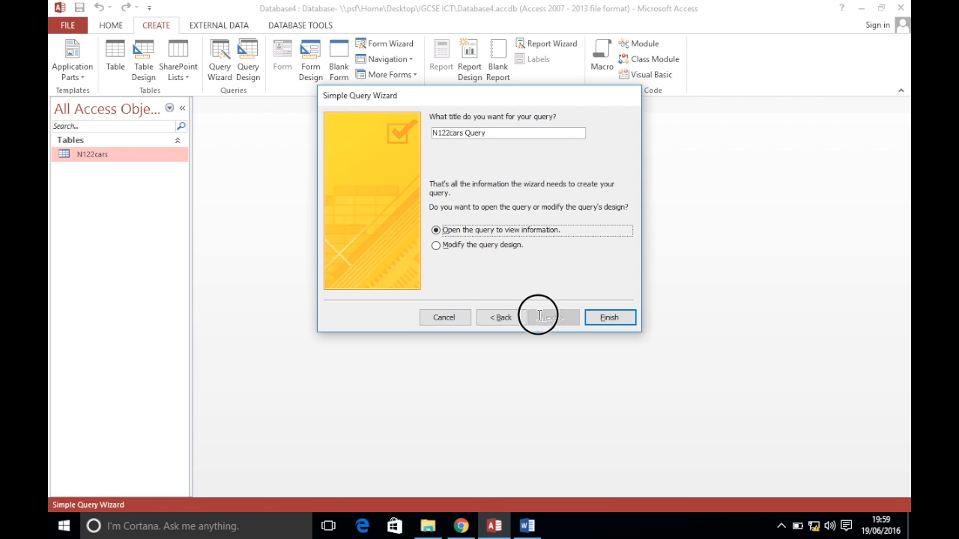
left_click(472, 251)
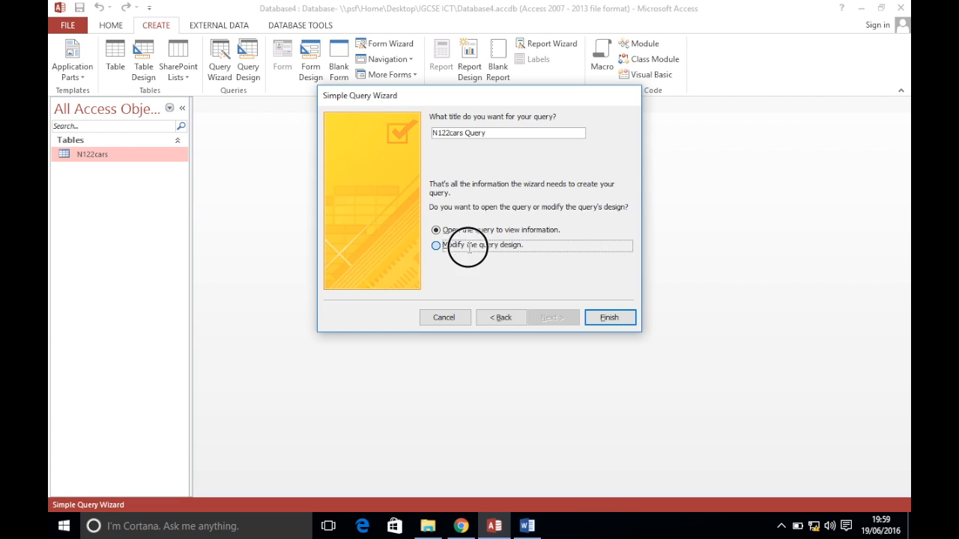
left_click(591, 318)
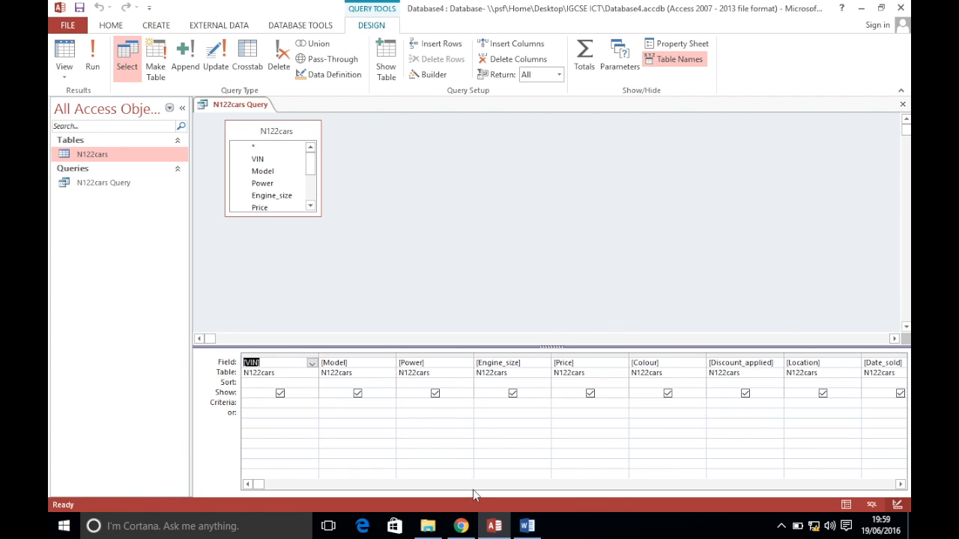
Add the Model criterion 'MicroSE' to the N122cars Query and run it
left_click(461, 526)
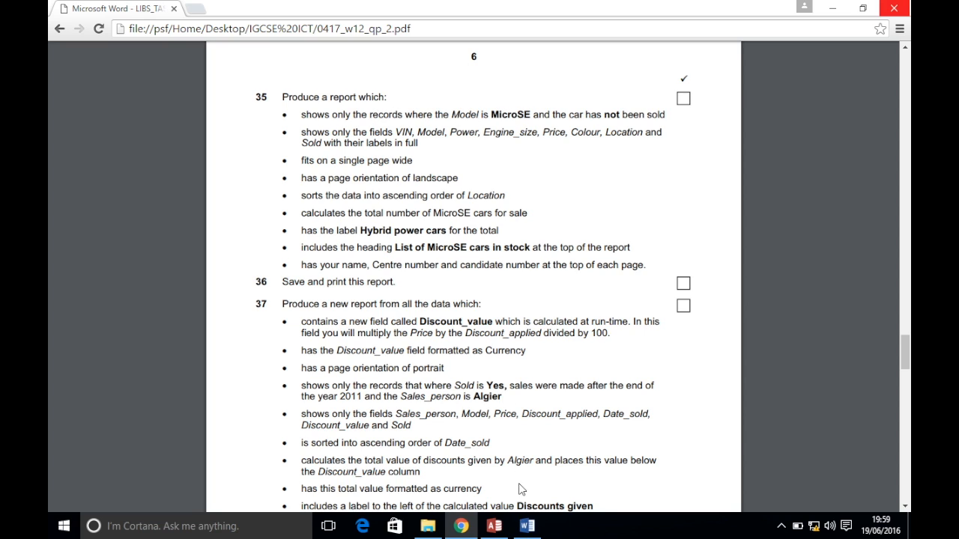
left_click(493, 526)
left_click(342, 407)
type("MicroSE")
key("Tab")
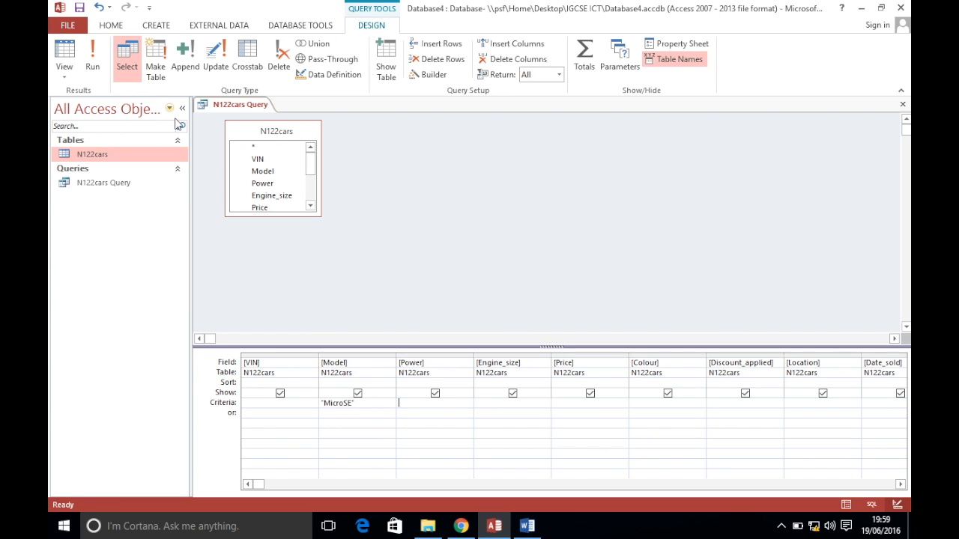
left_click(94, 67)
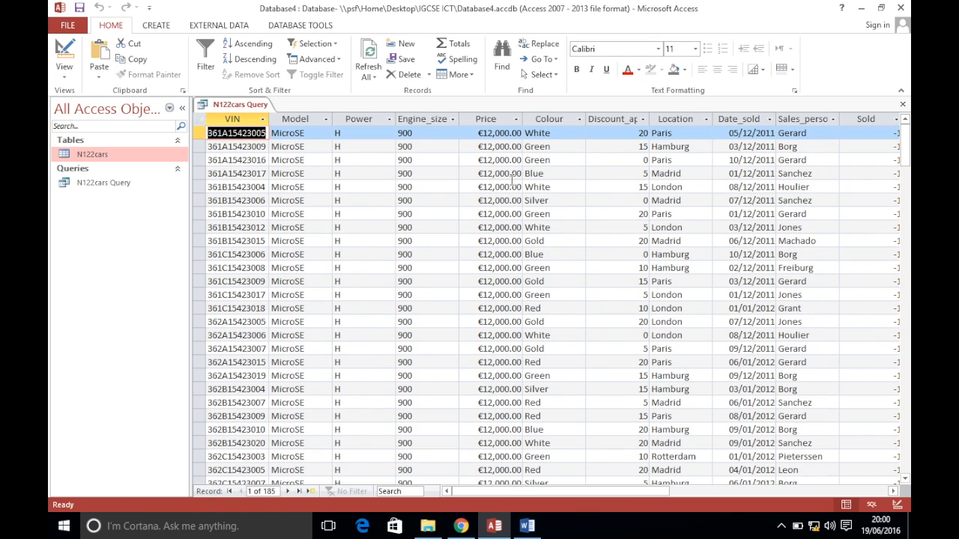
left_click_drag(906, 161, 903, 138)
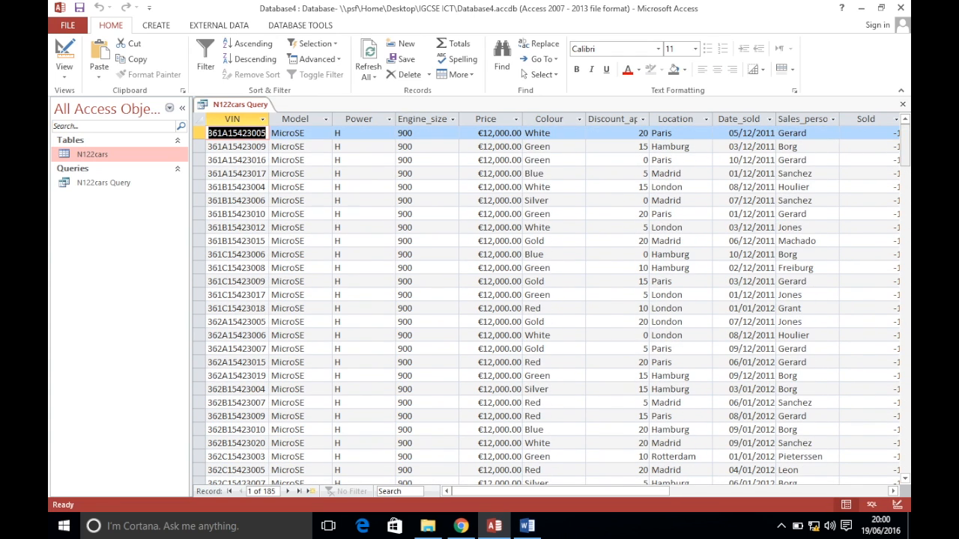
Add the Sold criterion No and rerun the query, leaving 46 unsold MicroSE cars
right_click(248, 109)
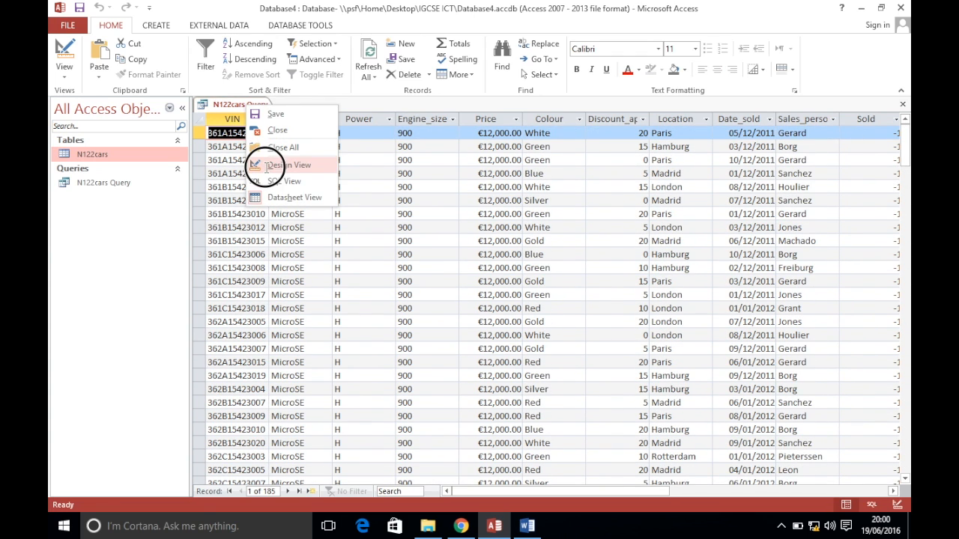
left_click(267, 165)
left_click(461, 526)
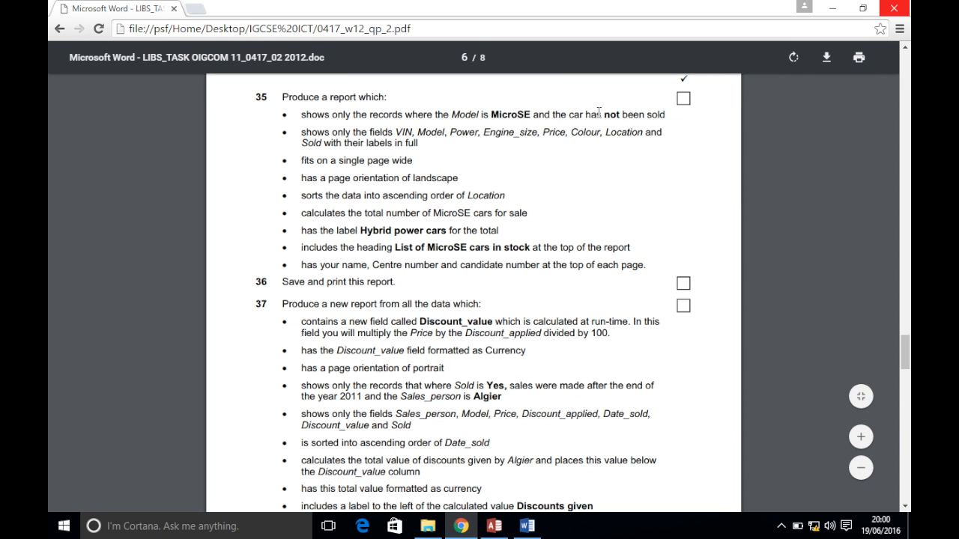
left_click(494, 526)
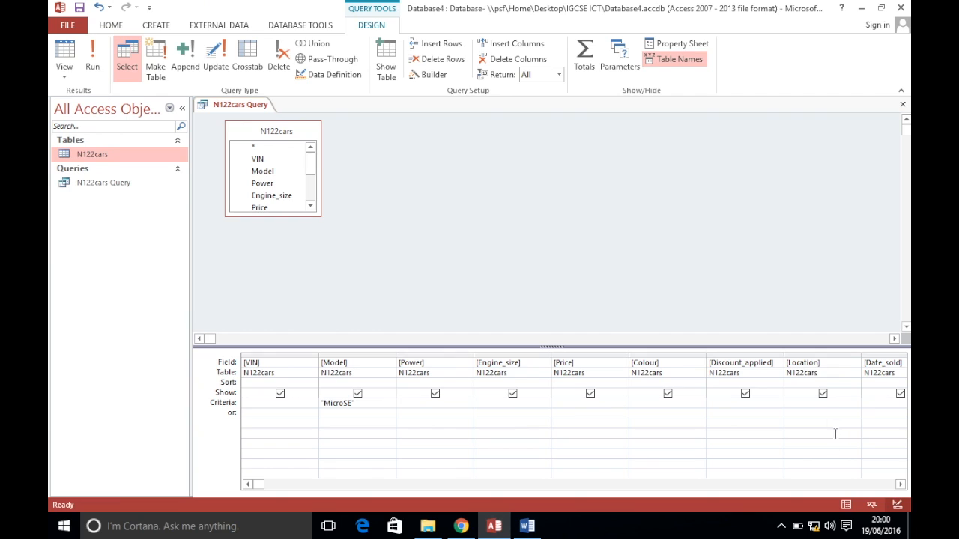
left_click(900, 484)
left_click(901, 485)
left_click(901, 485)
left_click(901, 485)
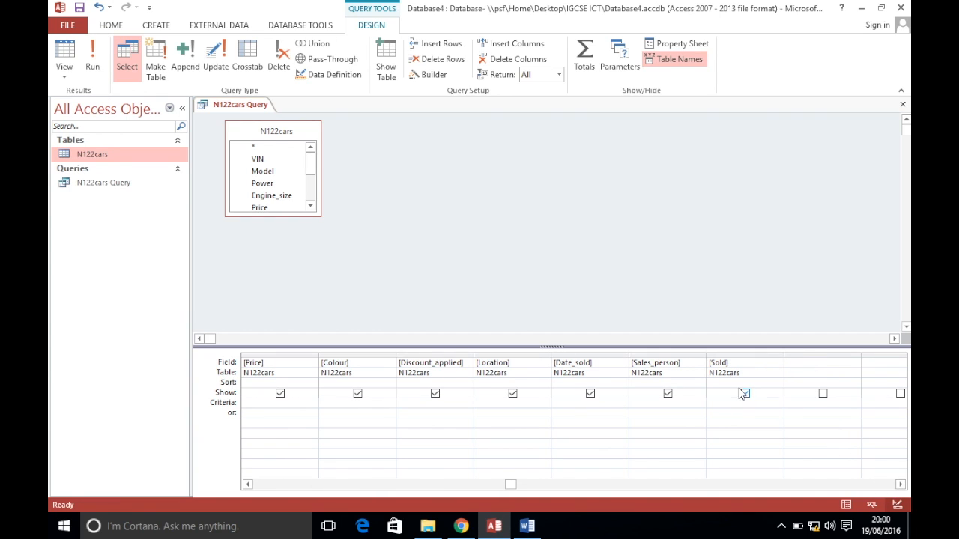
type("No")
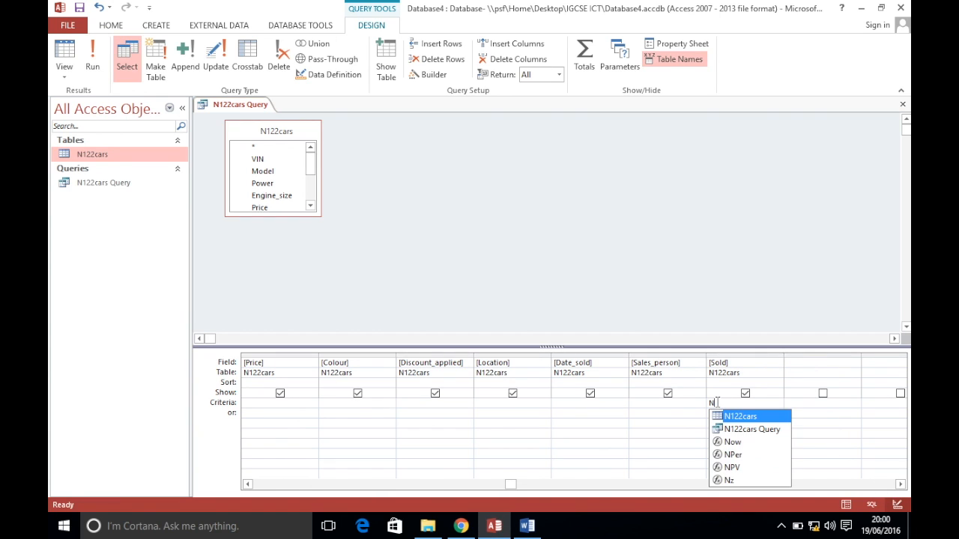
left_click(671, 433)
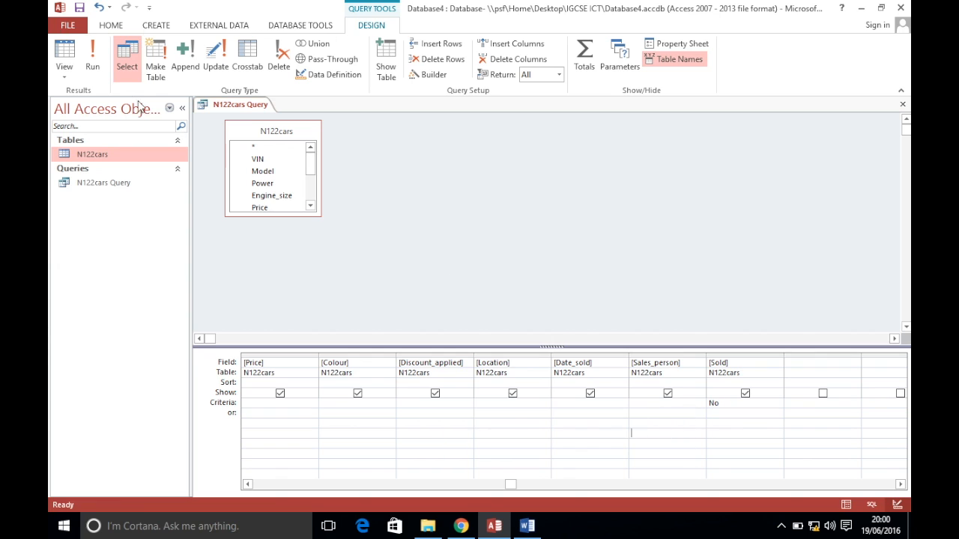
left_click(92, 64)
left_click_drag(902, 221, 903, 133)
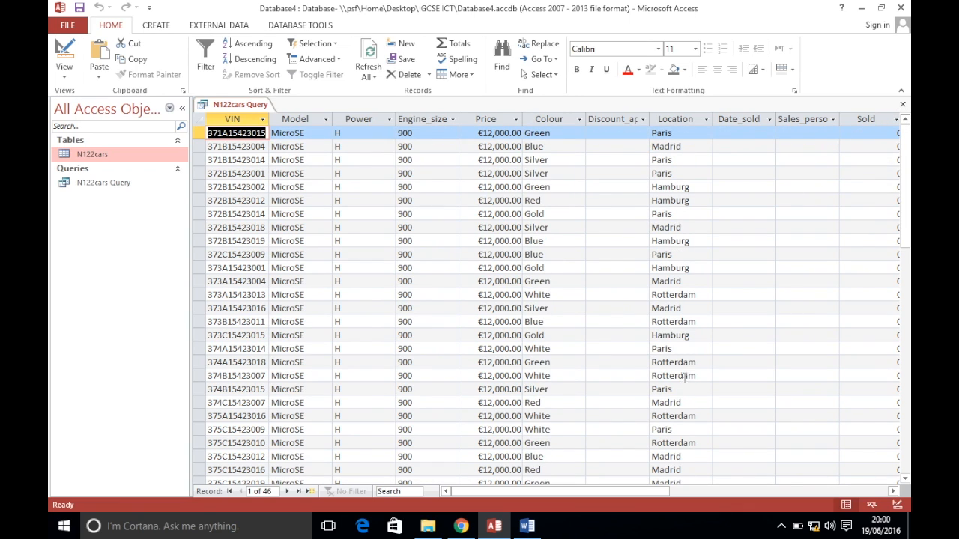
Start the Report Wizard with N122cars Query selected as the source
left_click_drag(611, 492, 655, 493)
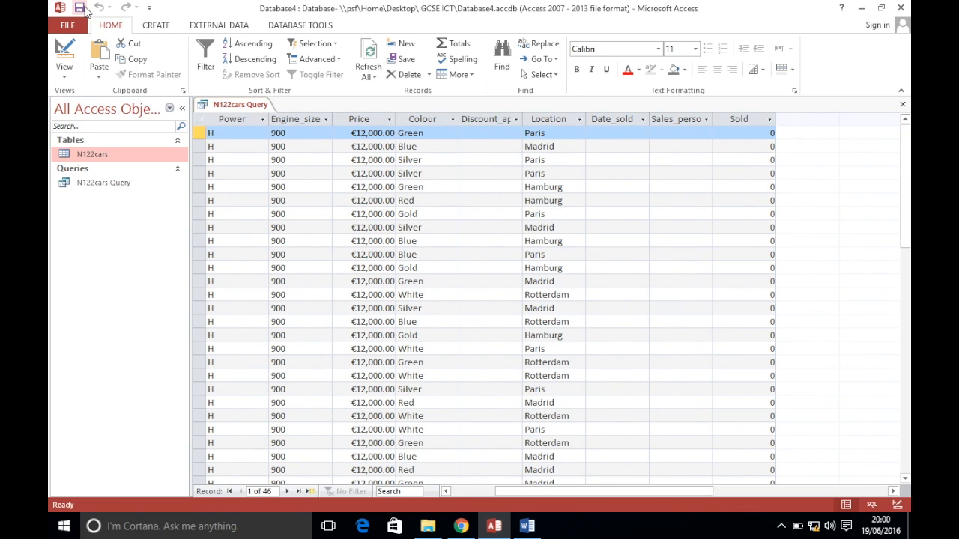
left_click(460, 526)
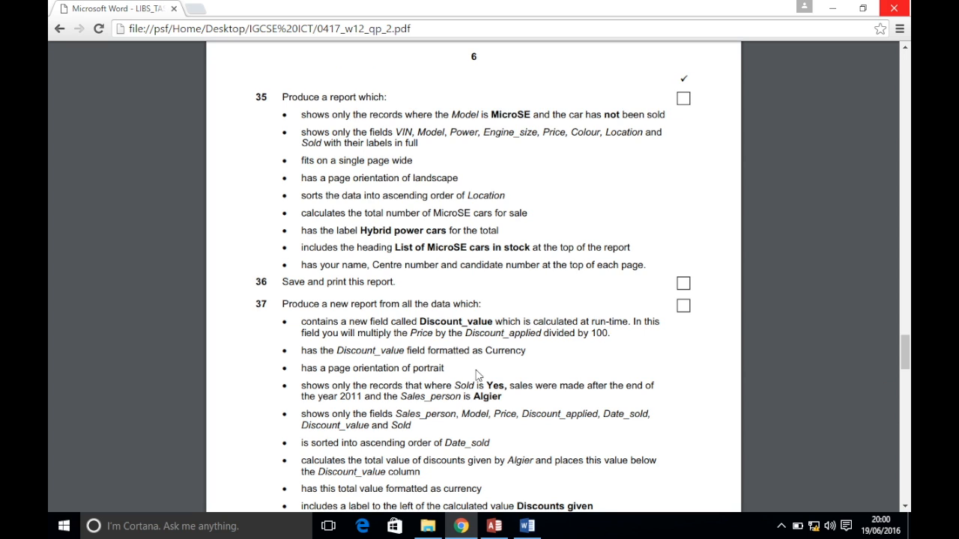
left_click(493, 526)
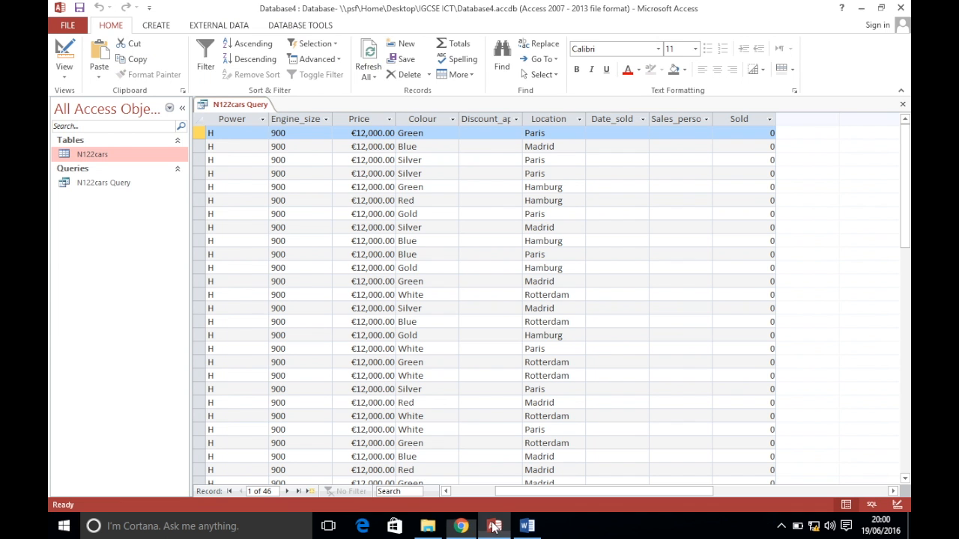
left_click(103, 185)
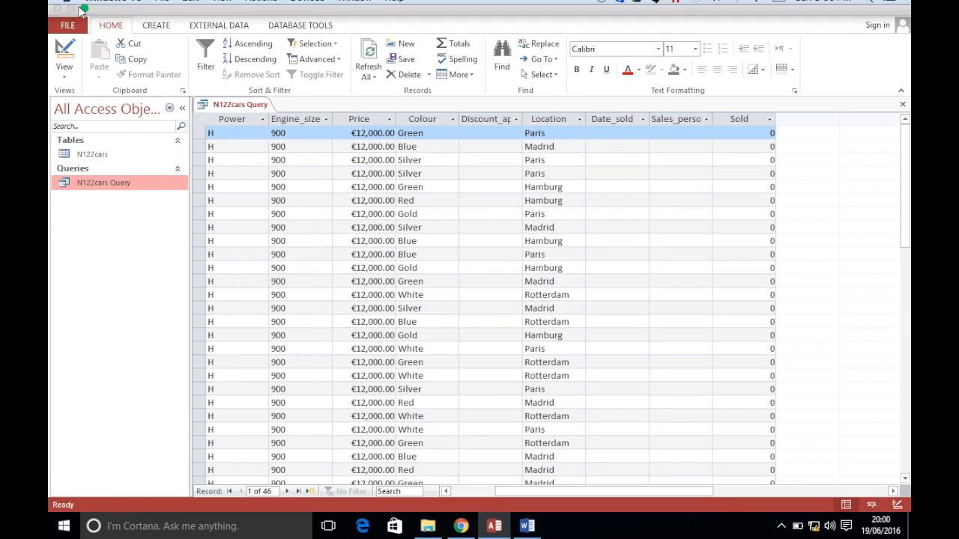
left_click(82, 9)
left_click(80, 228)
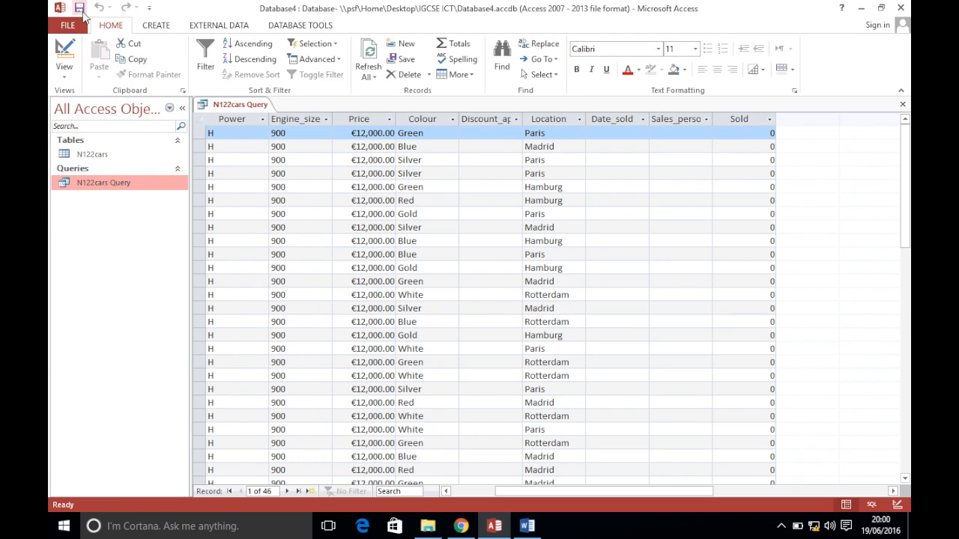
left_click(159, 27)
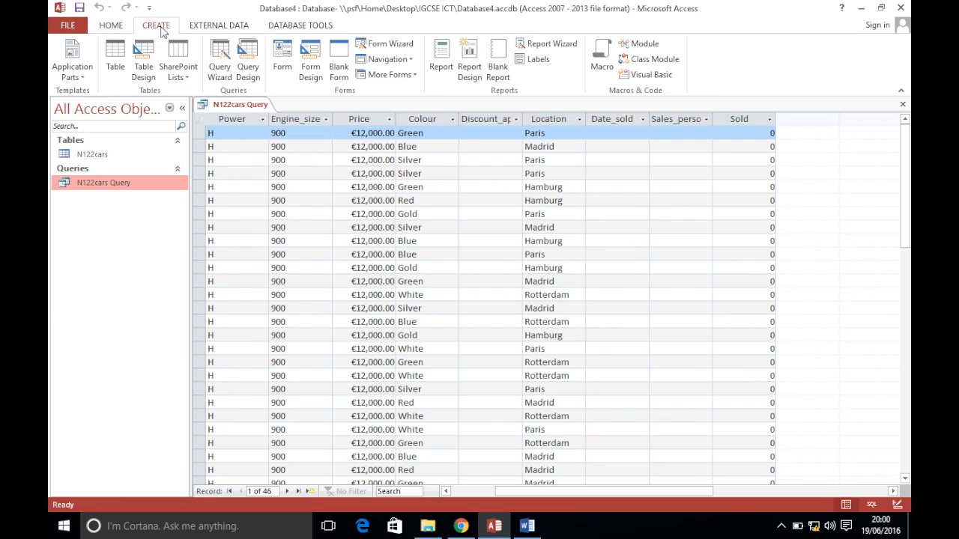
left_click(125, 188)
left_click(547, 43)
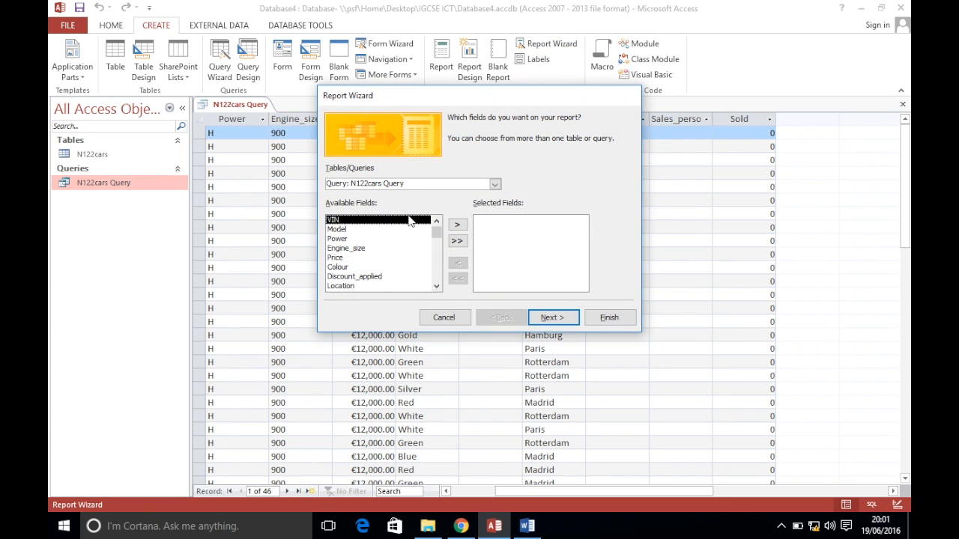
Add VIN, Model, Power, Engine_size, Price and Colour to the report fields
left_click(461, 525)
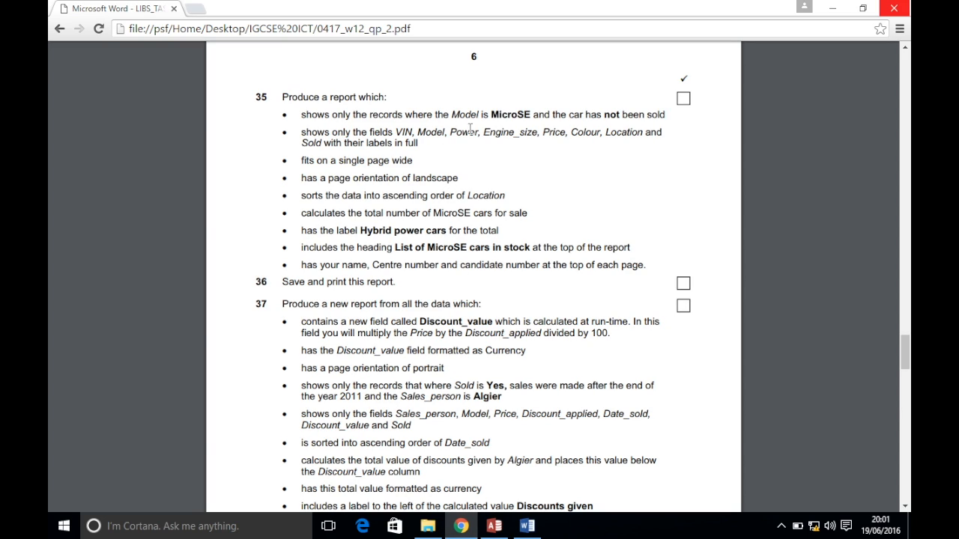
left_click(493, 526)
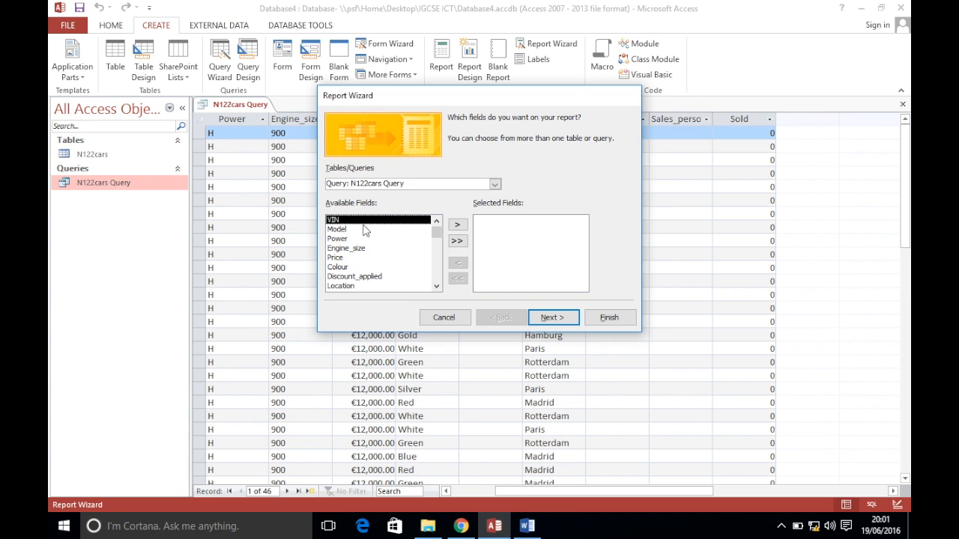
double_click(349, 221)
double_click(360, 220)
double_click(360, 220)
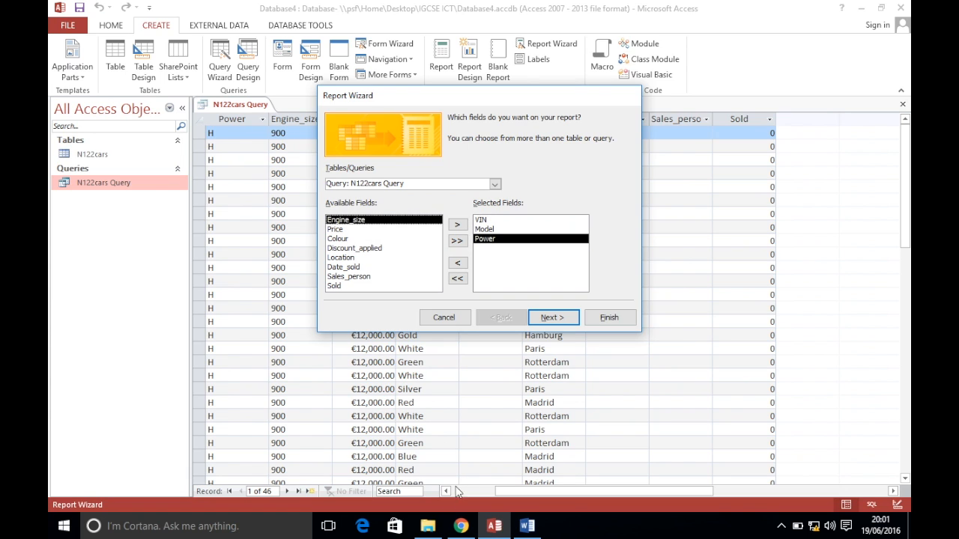
left_click(461, 526)
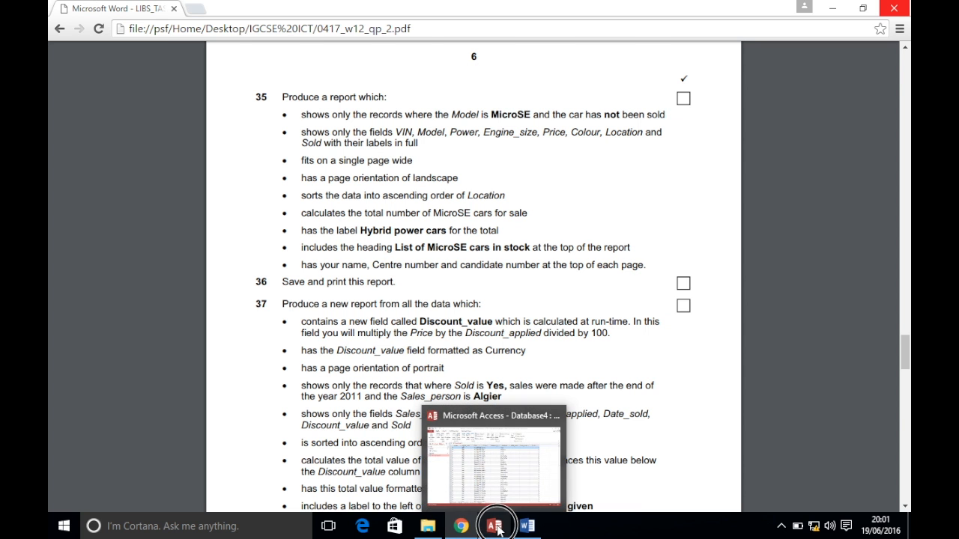
left_click(496, 527)
double_click(358, 220)
double_click(358, 220)
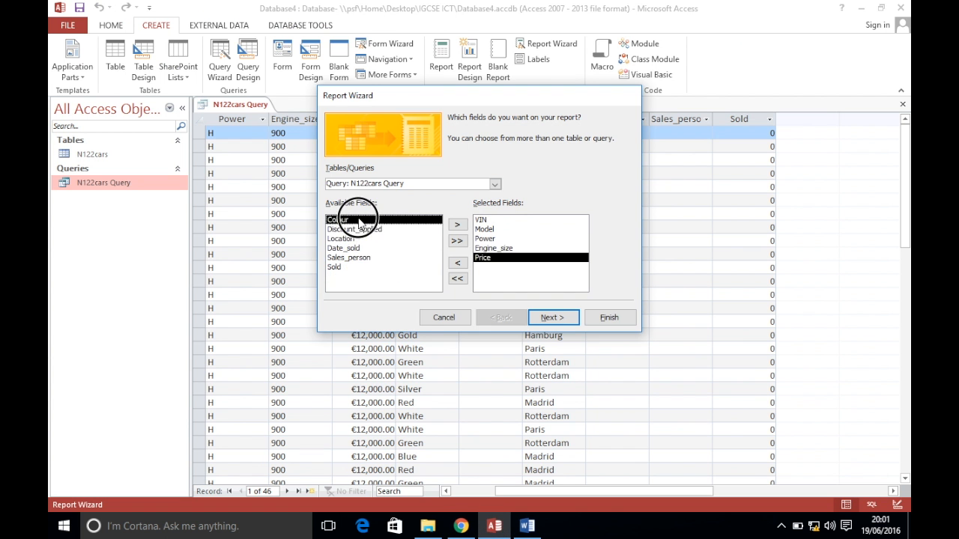
double_click(359, 220)
Add Location and Sold to the fields, removing the mistakenly added Date_sold
left_click(461, 526)
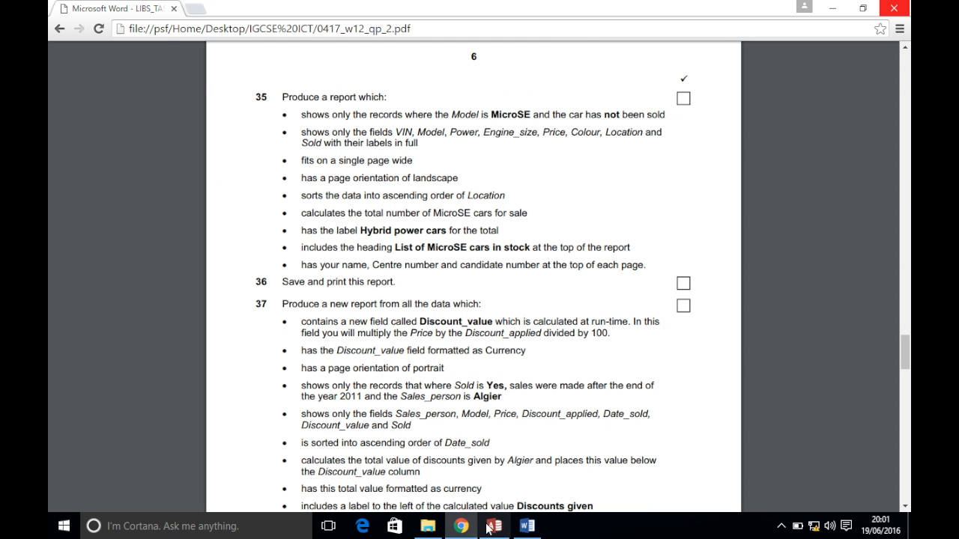
left_click(494, 527)
double_click(357, 230)
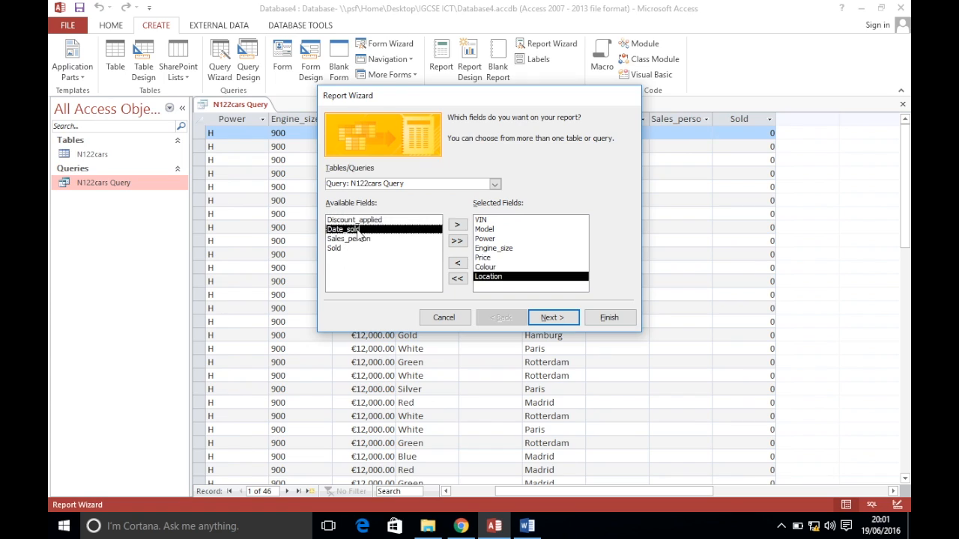
double_click(357, 230)
double_click(500, 287)
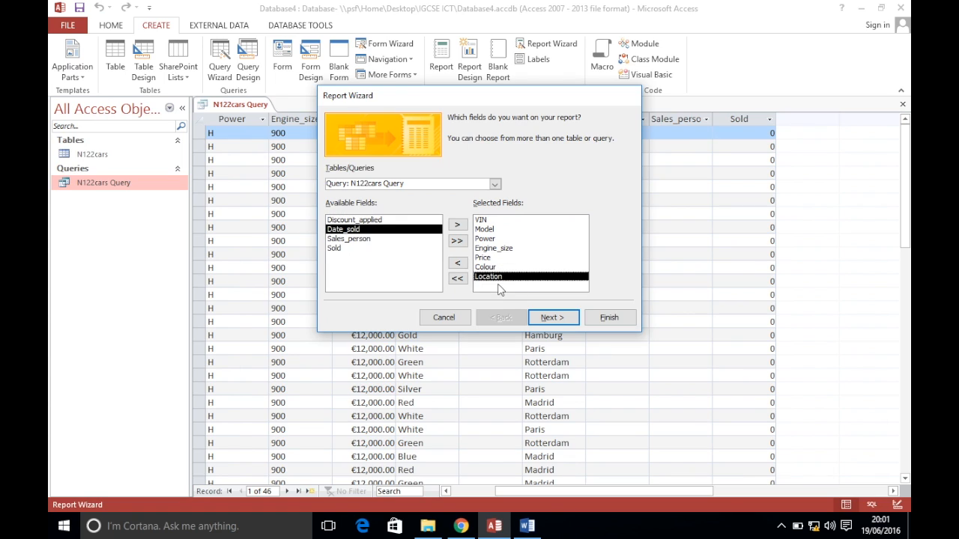
double_click(337, 252)
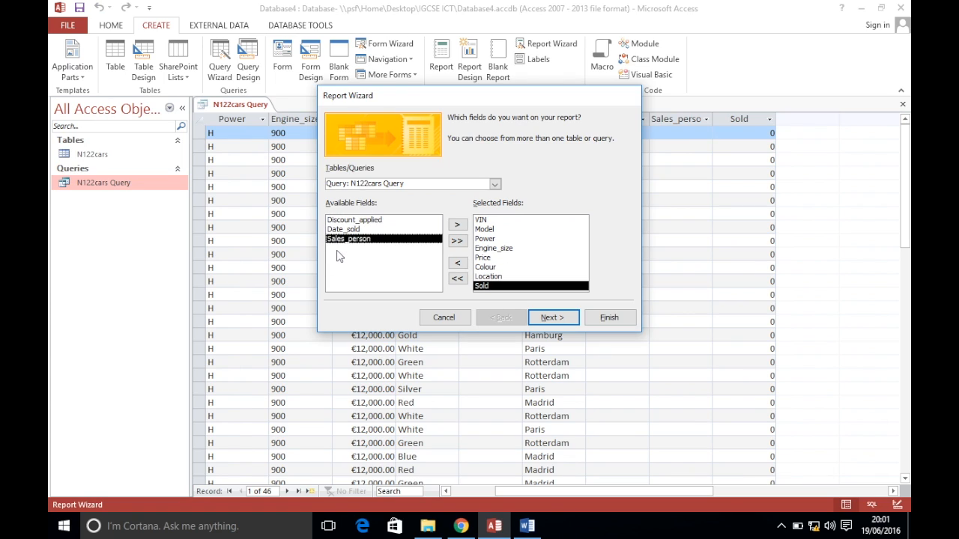
left_click(553, 321)
Skip grouping and sort the report by Location
left_click(565, 328)
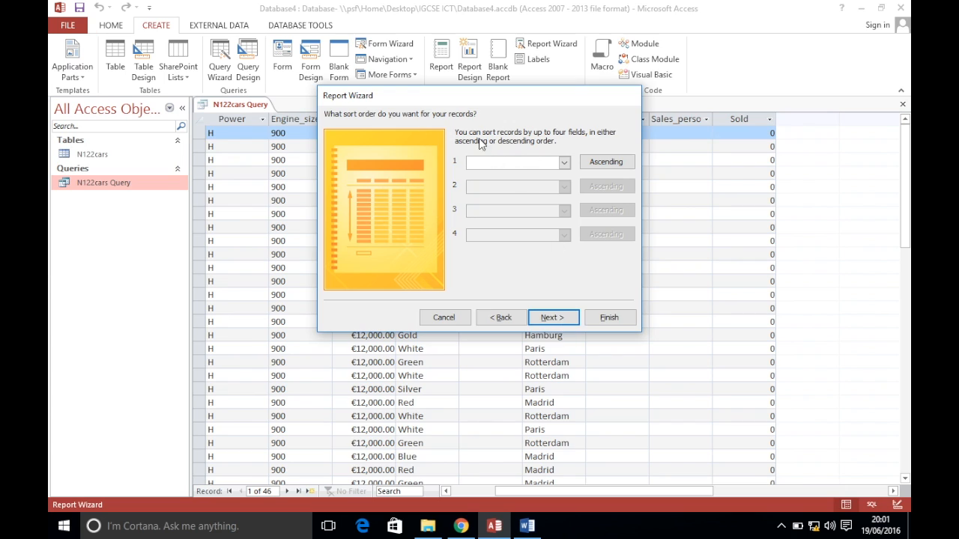
left_click(461, 526)
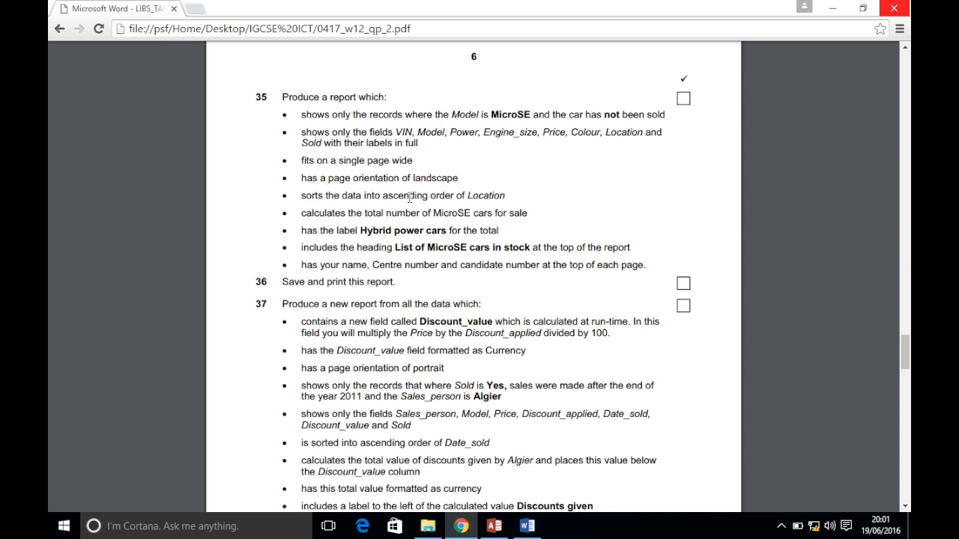
left_click(494, 518)
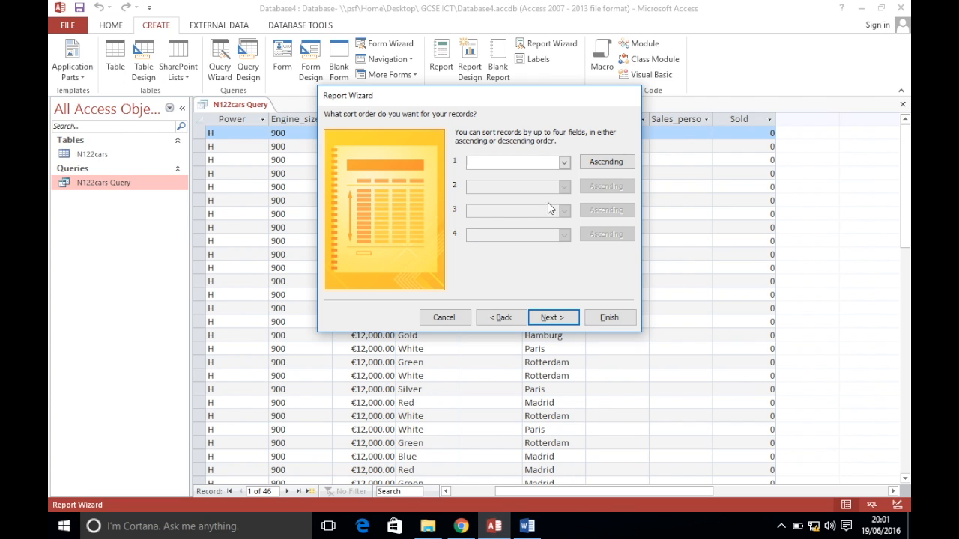
left_click(565, 162)
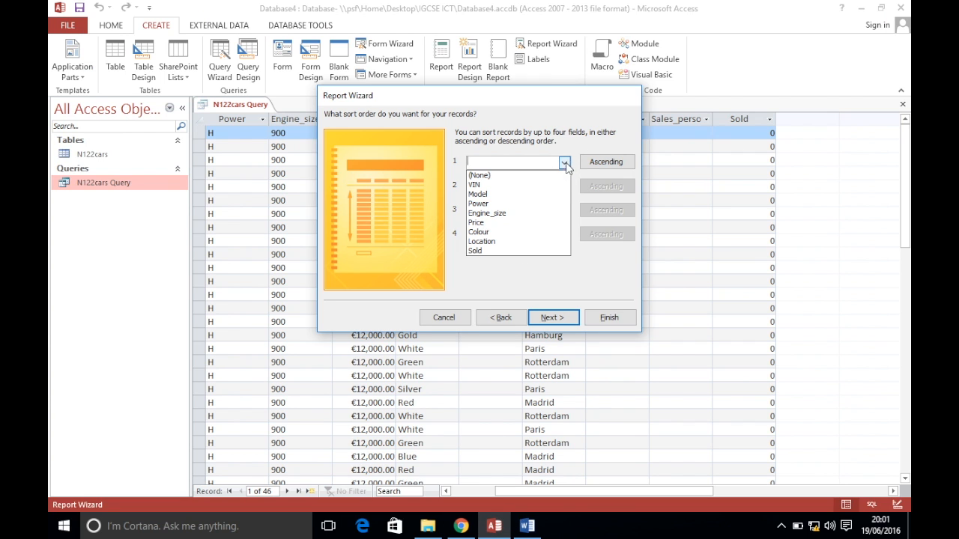
left_click(540, 245)
left_click(547, 315)
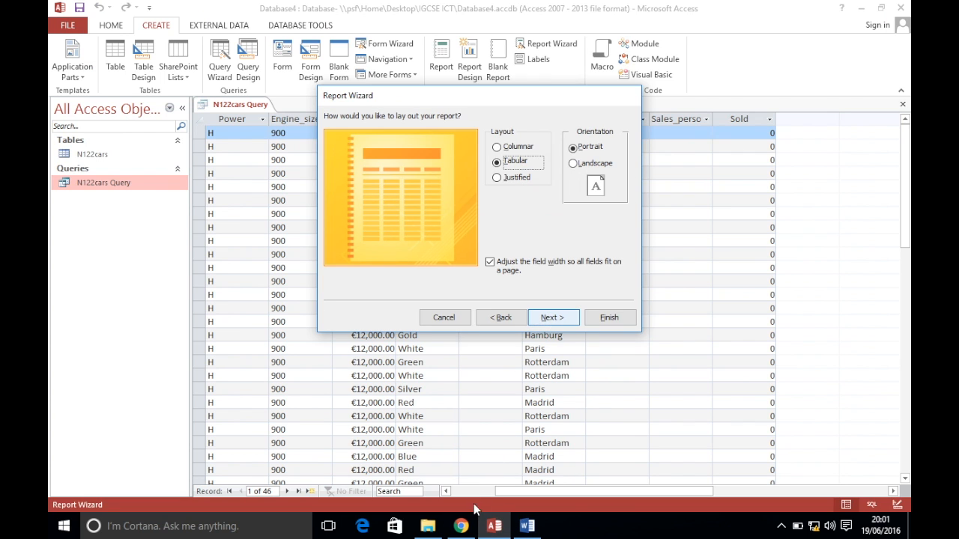
Set Landscape orientation and finish the wizard to preview the report
left_click(461, 526)
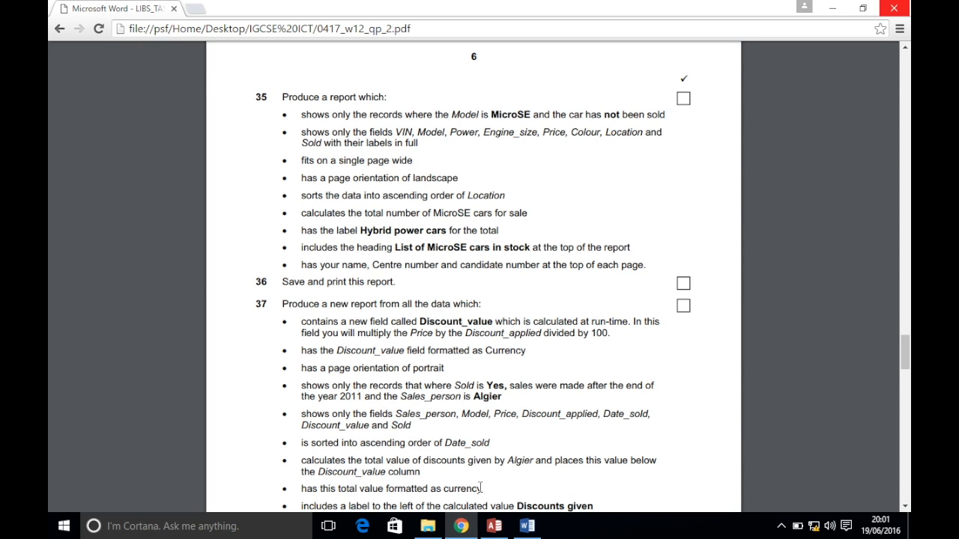
left_click(494, 525)
left_click(597, 164)
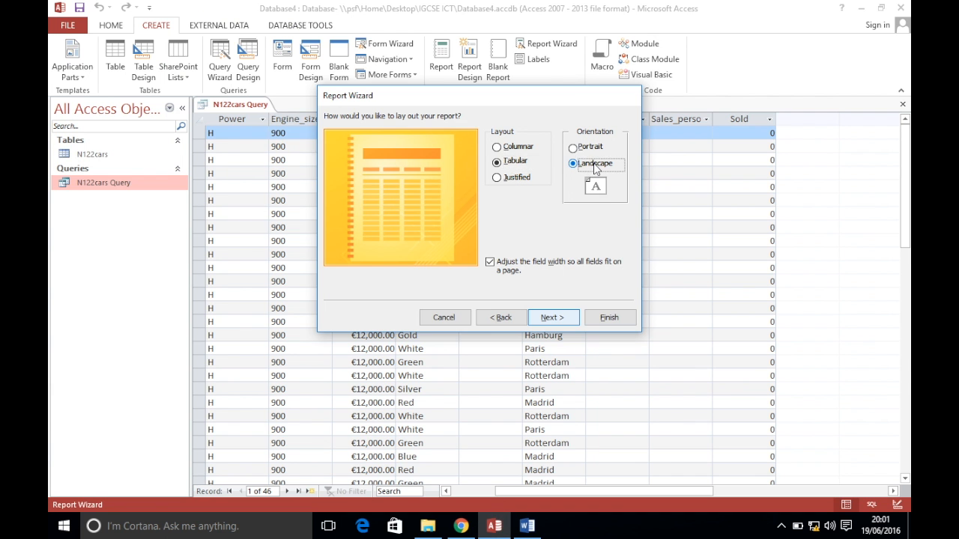
left_click(555, 321)
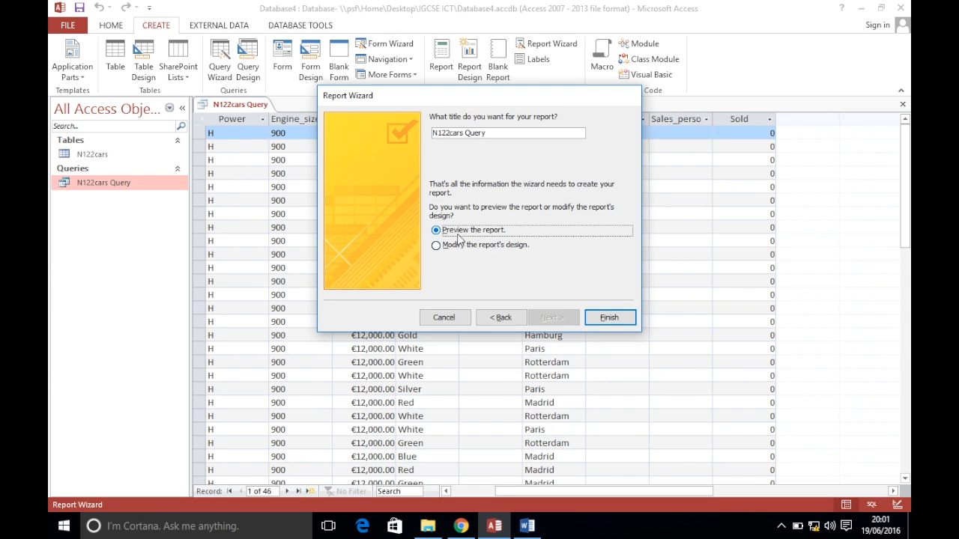
left_click(605, 318)
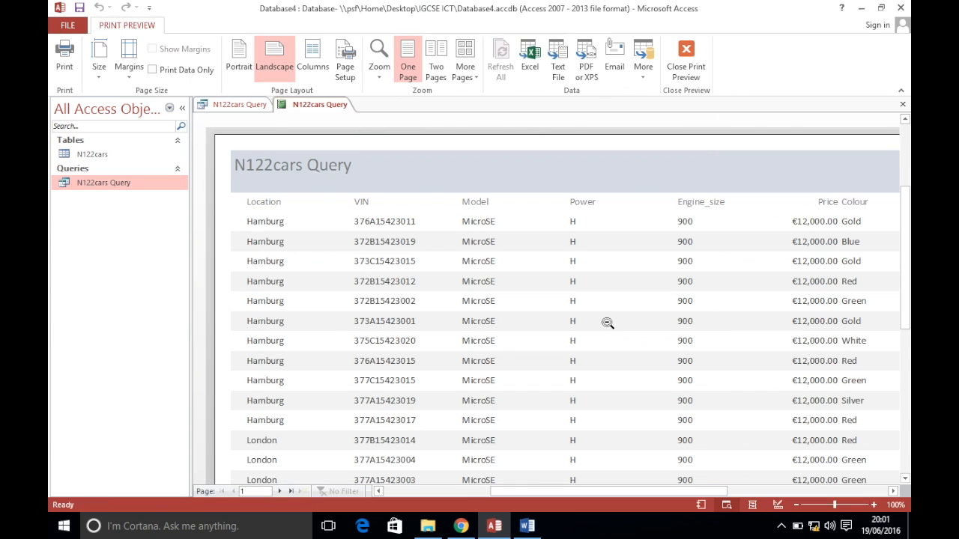
Scroll across the report preview, then switch the N122cars Query report to Design View
left_click_drag(603, 492, 672, 499)
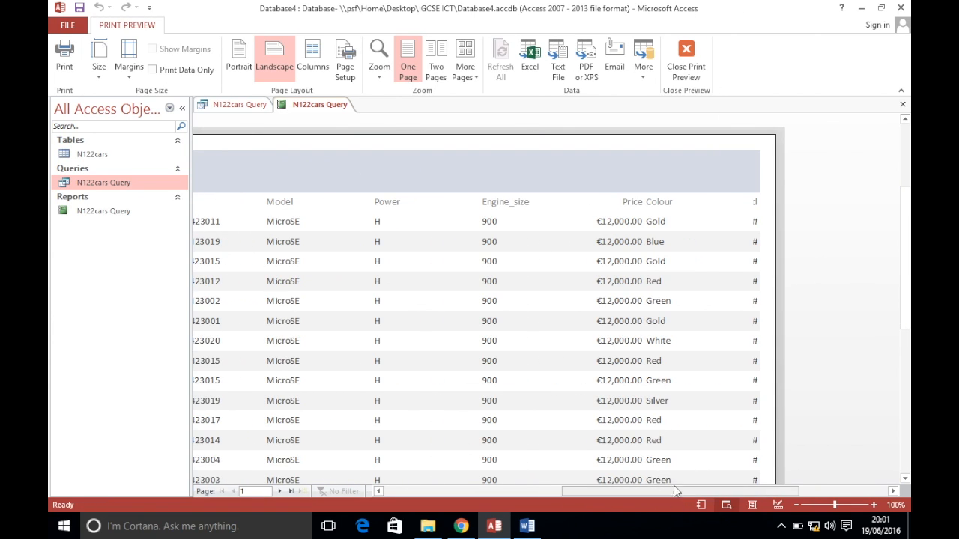
left_click(461, 526)
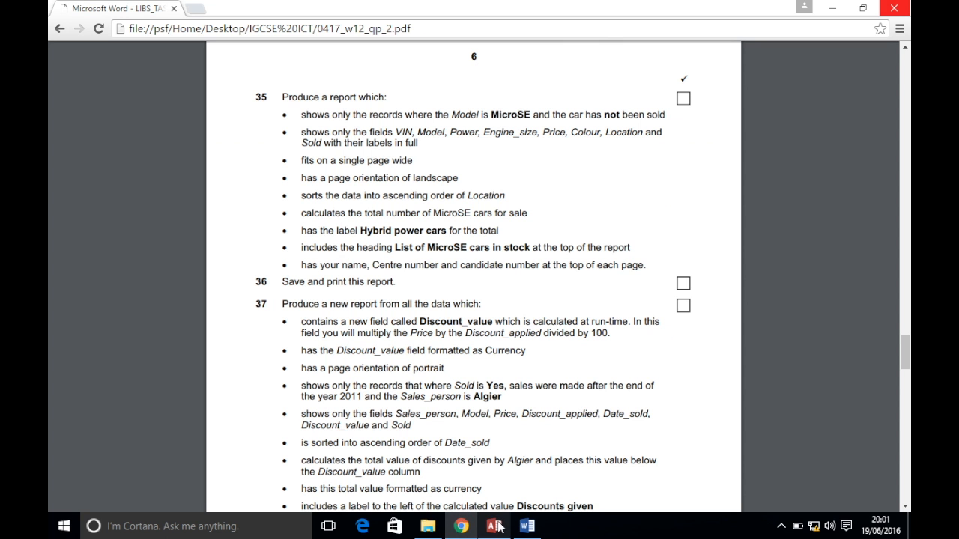
left_click(495, 527)
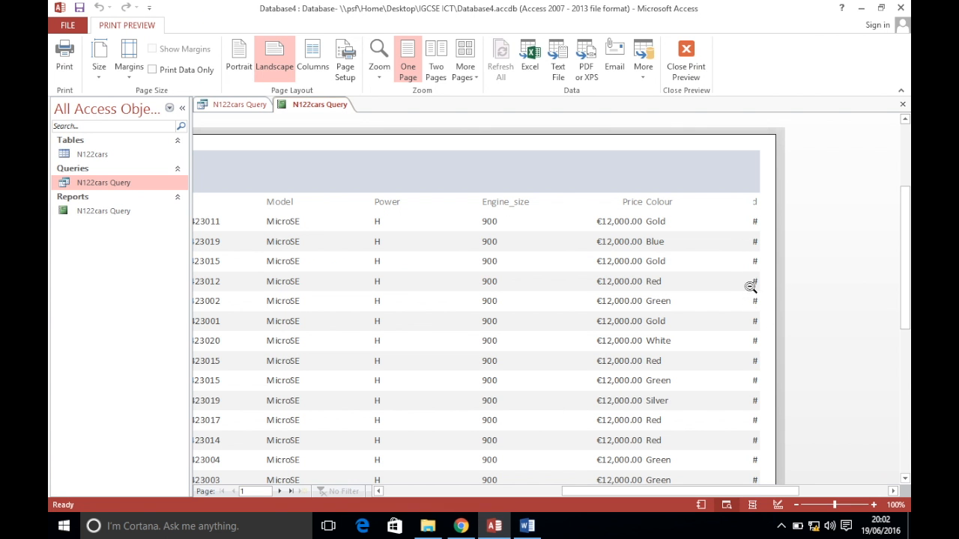
left_click(592, 495)
left_click_drag(592, 495, 455, 490)
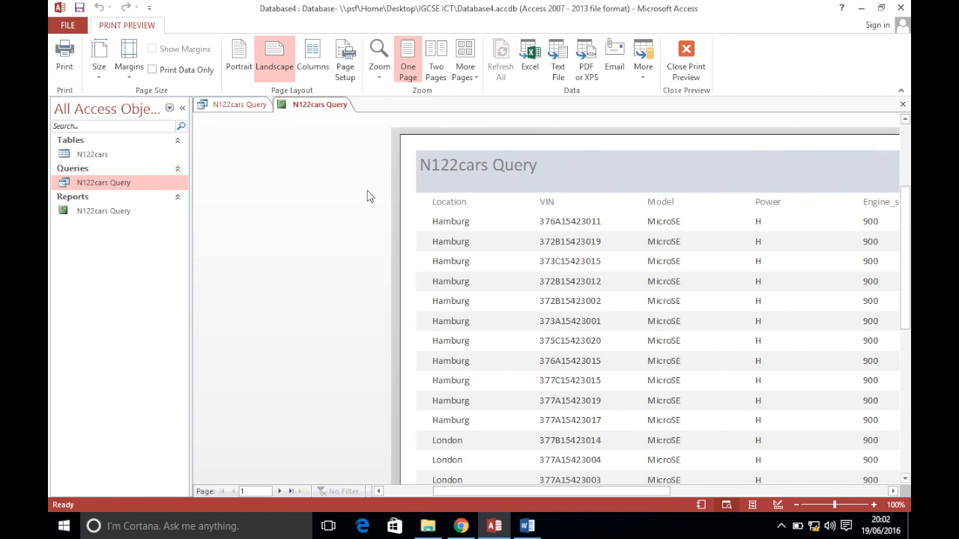
right_click(330, 110)
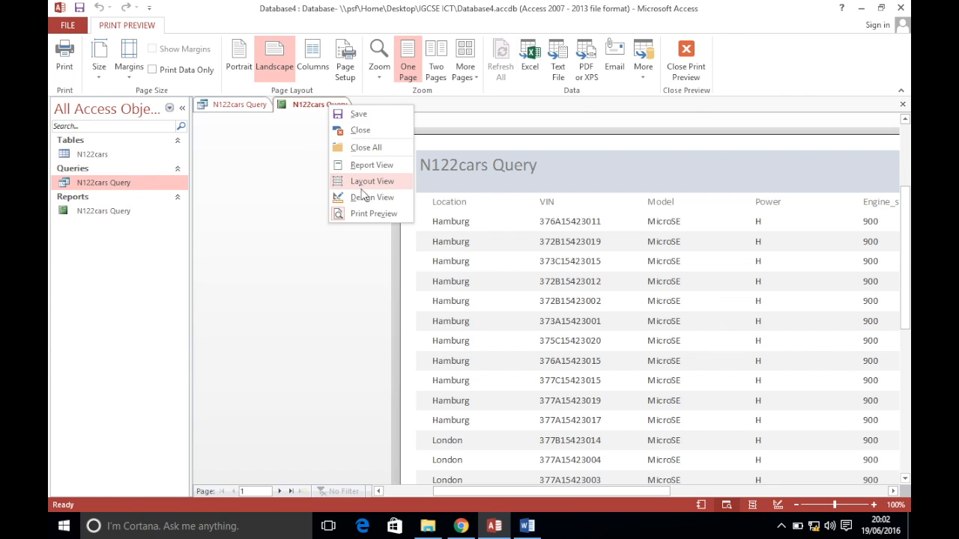
left_click(360, 197)
left_click_drag(415, 490, 590, 492)
Narrow the Colour heading and text box so the Sold column fits, then preview the report
left_click(548, 206)
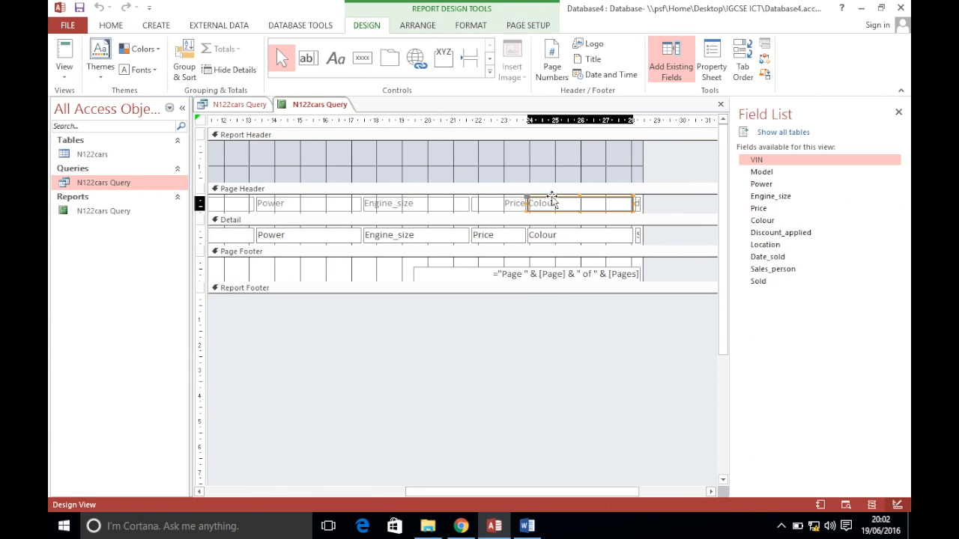
left_click(581, 237)
key("super")
left_click(582, 216)
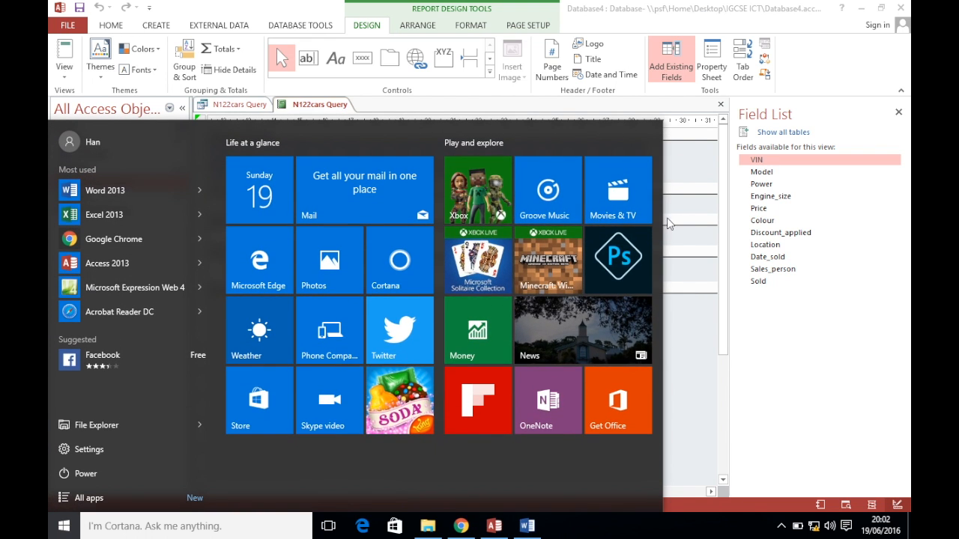
left_click(658, 75)
left_click(562, 203)
left_click(562, 237, "shift")
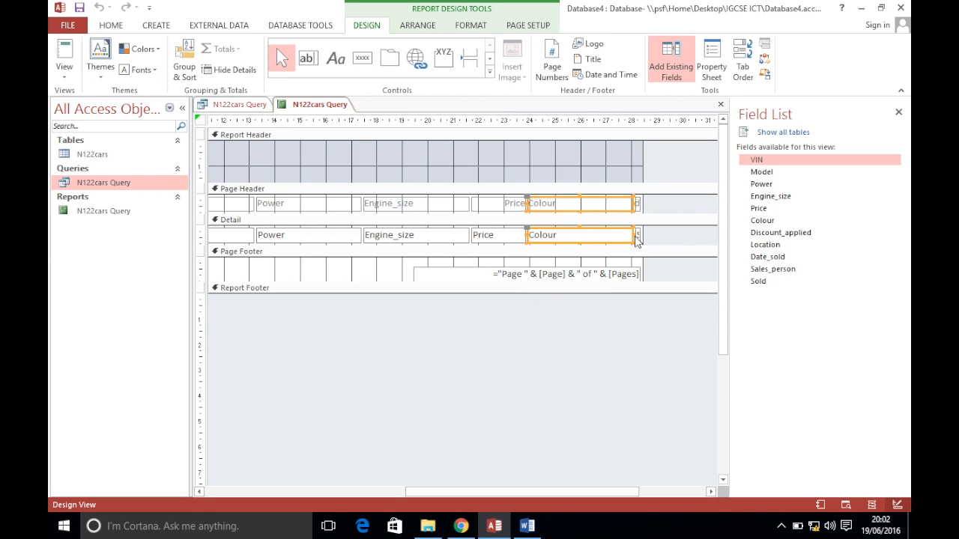
left_click_drag(634, 234, 587, 234)
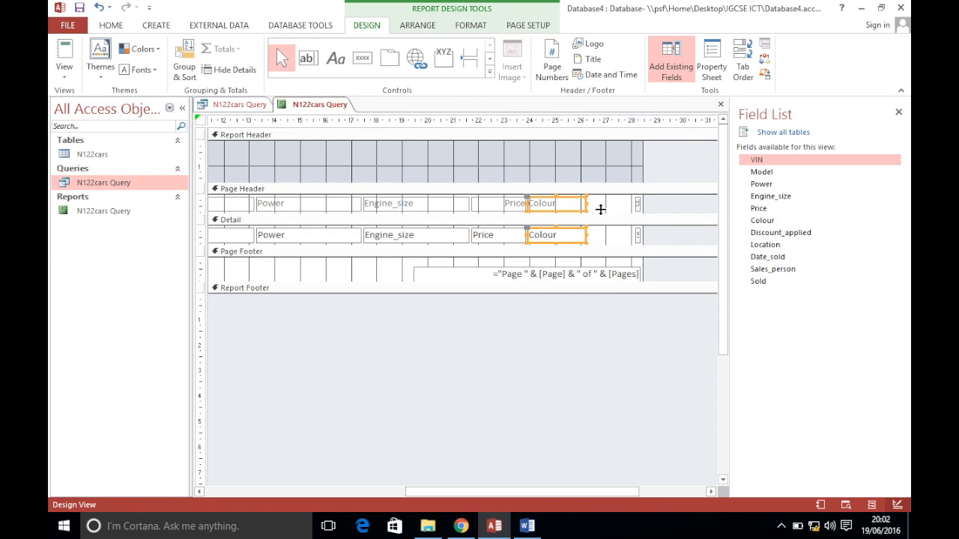
left_click_drag(623, 204, 590, 235)
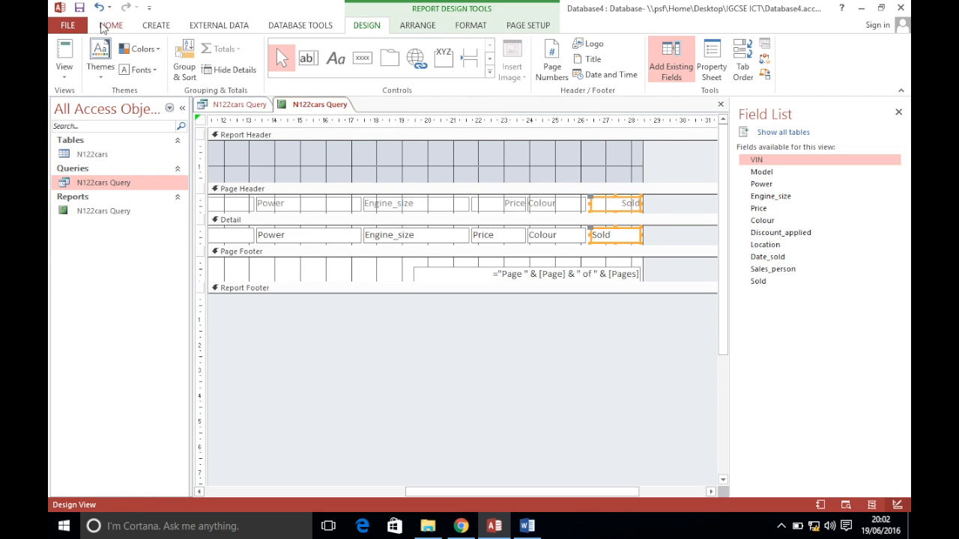
left_click(65, 75)
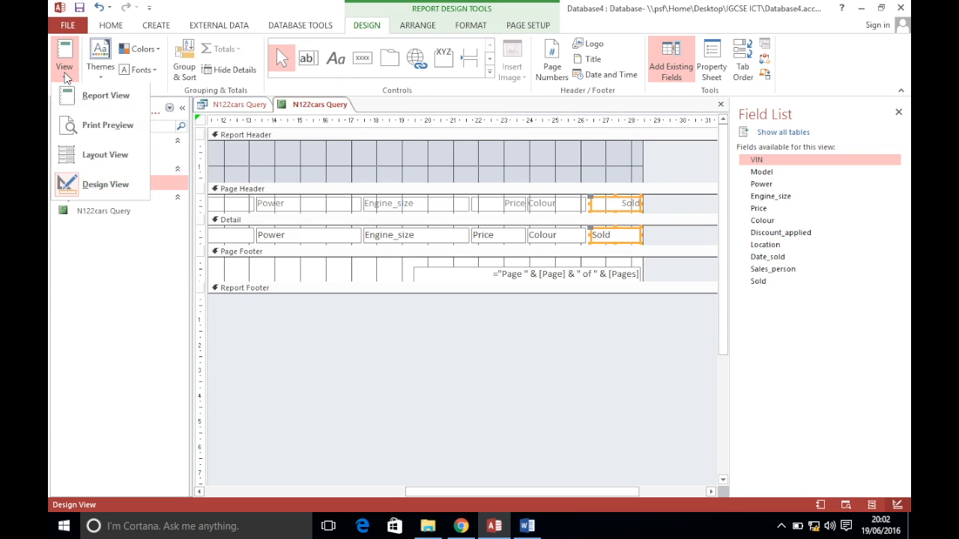
left_click(109, 127)
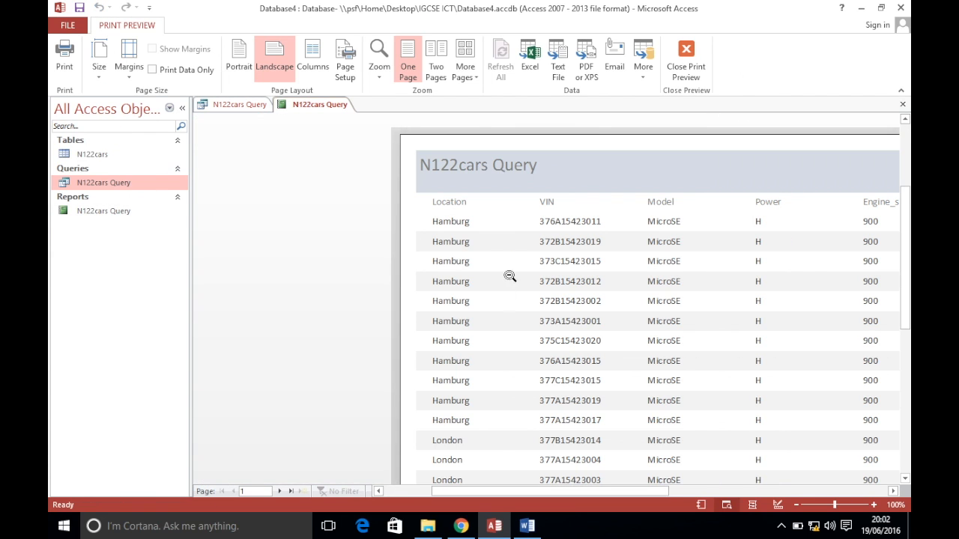
Check the Sold column's False values in print preview, then reopen the report's Design View
left_click_drag(494, 494, 599, 495)
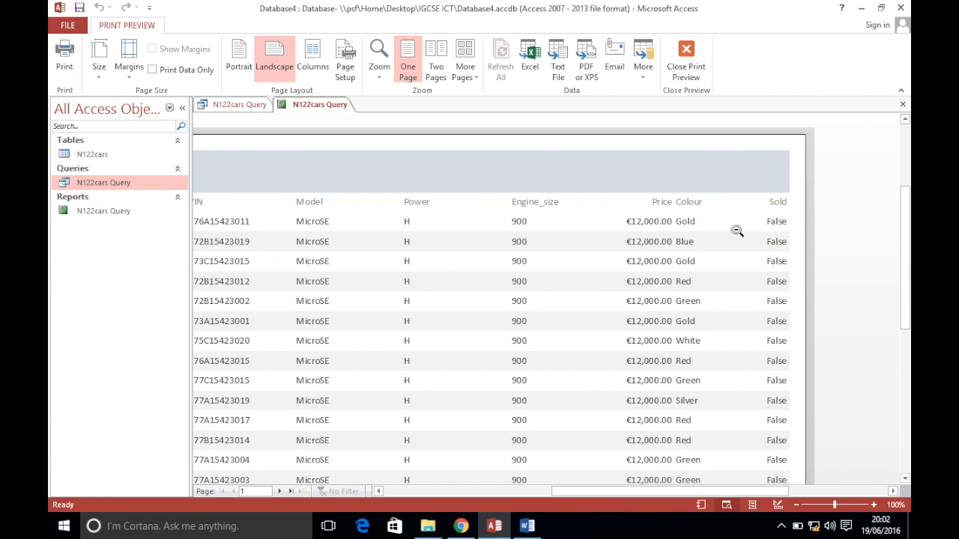
right_click(320, 106)
left_click(361, 199)
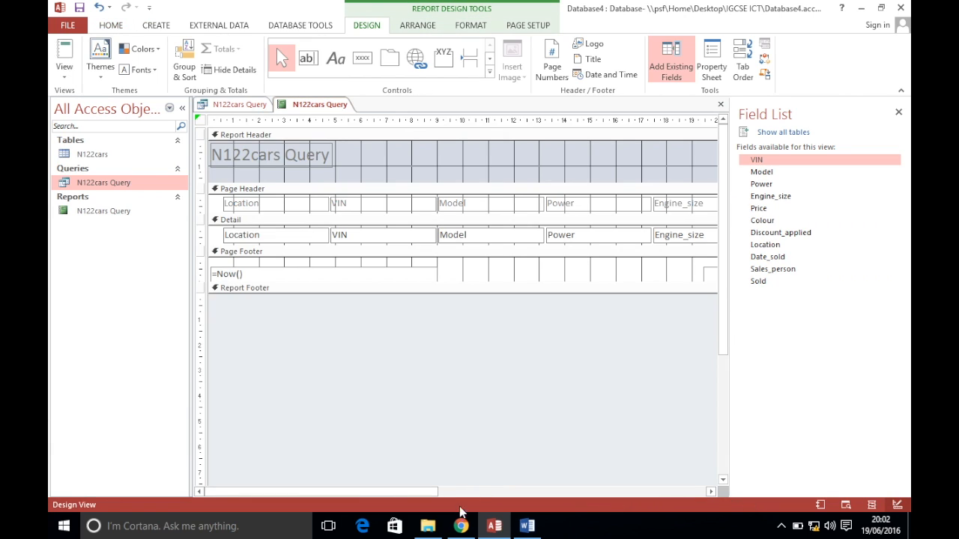
left_click(461, 526)
scroll(455, 179, "down", 1)
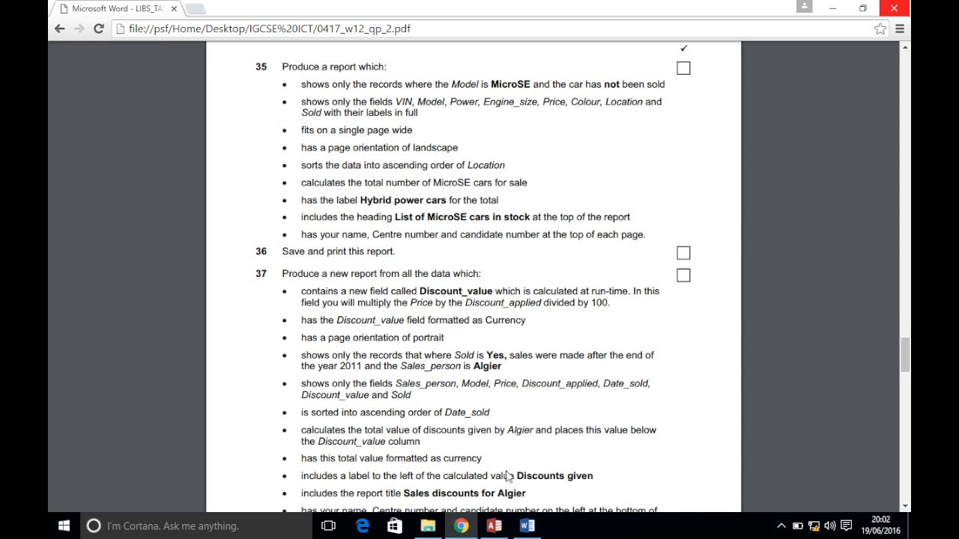
left_click(494, 526)
left_click(67, 81)
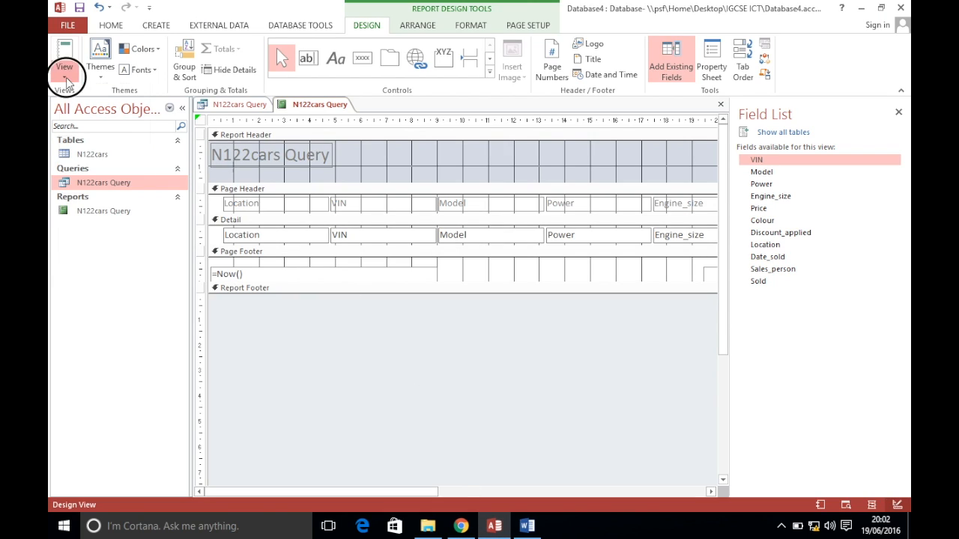
left_click(78, 129)
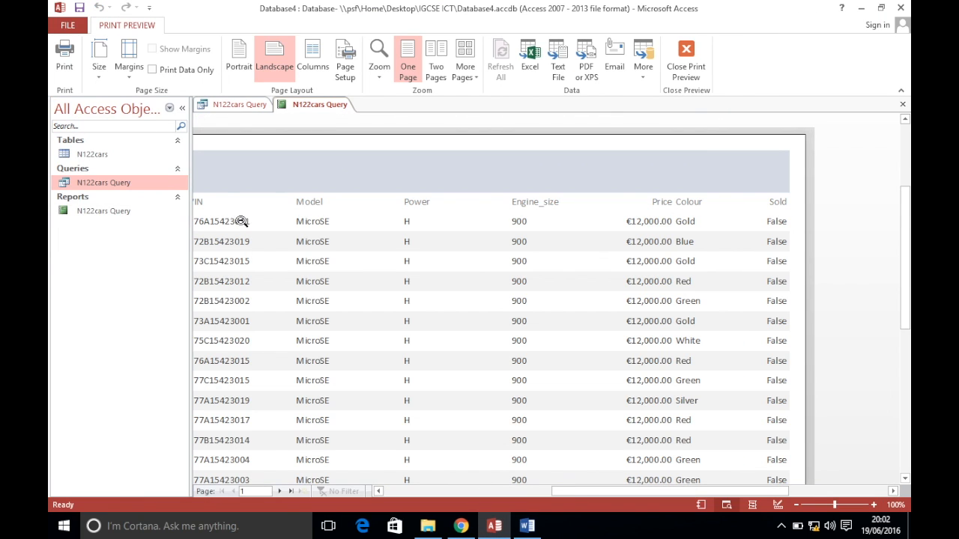
right_click(332, 113)
left_click(346, 198)
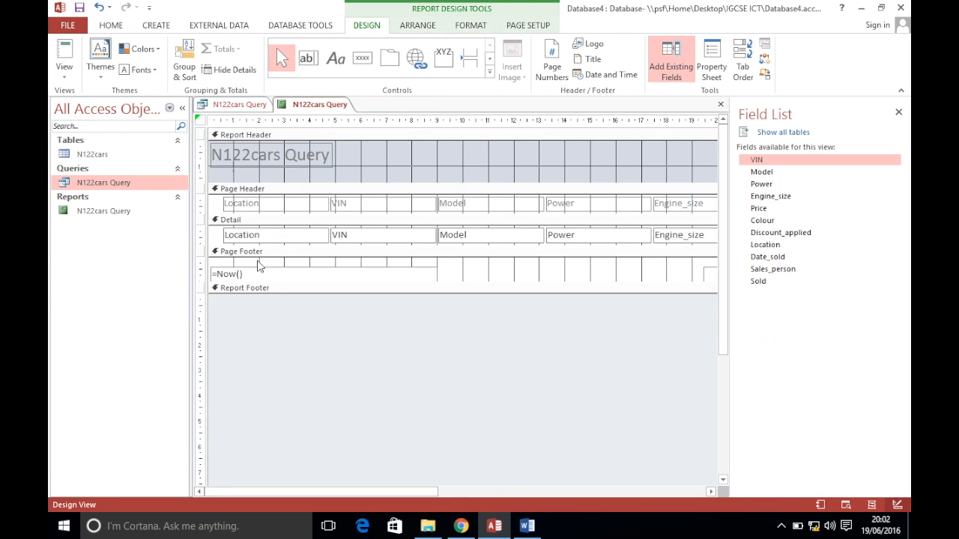
left_click(356, 236)
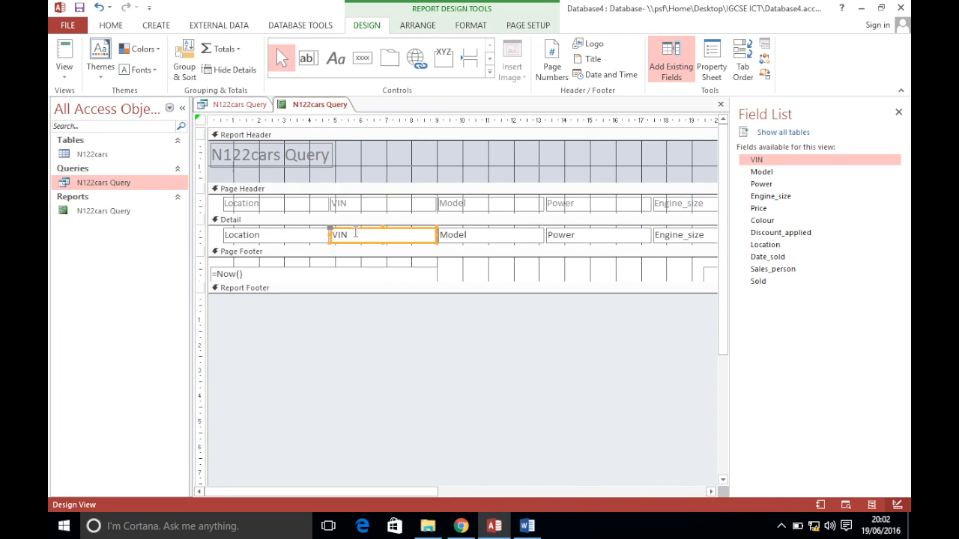
Add a record count total to the report footer and copy the label text 'Hybrid power cars'
right_click(348, 237)
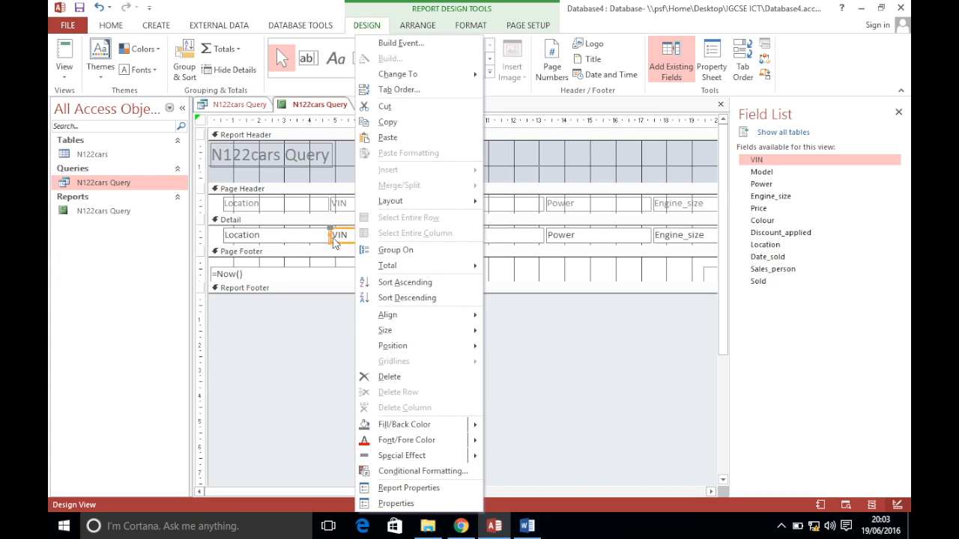
mouse_move(411, 268)
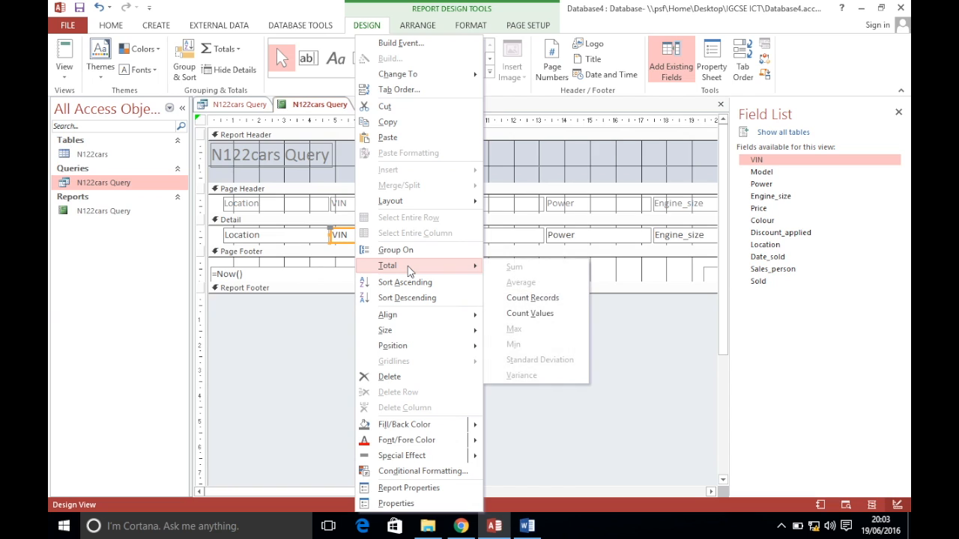
left_click(532, 298)
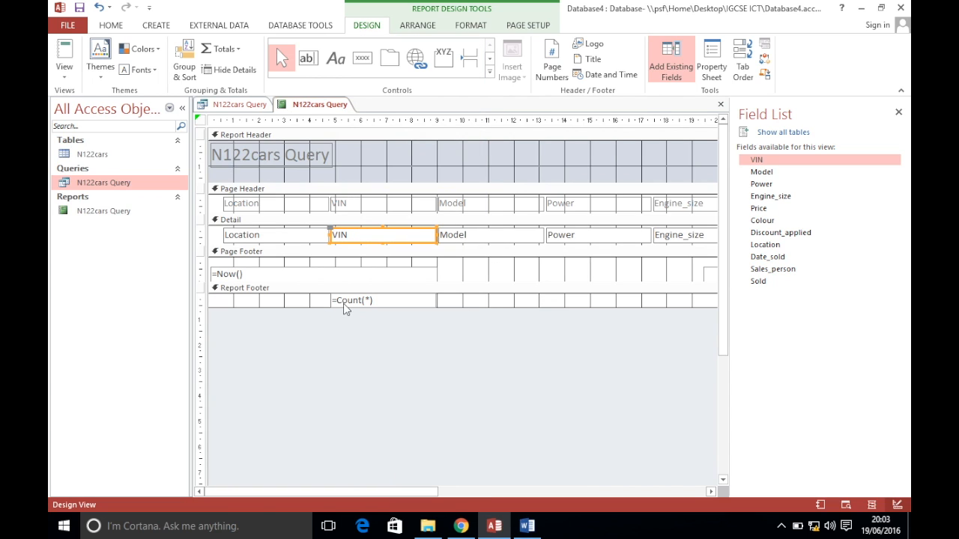
left_click(461, 526)
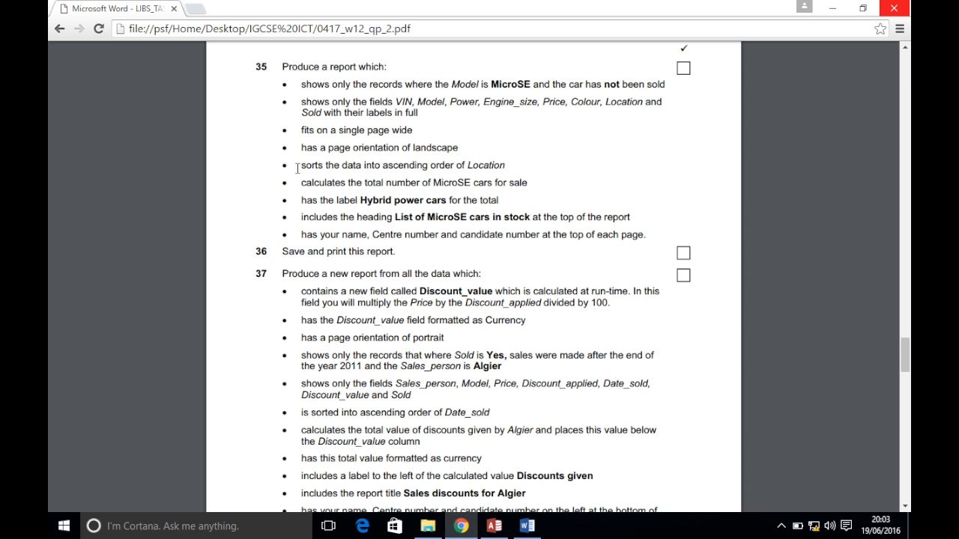
left_click_drag(360, 201, 448, 201)
left_click(412, 201)
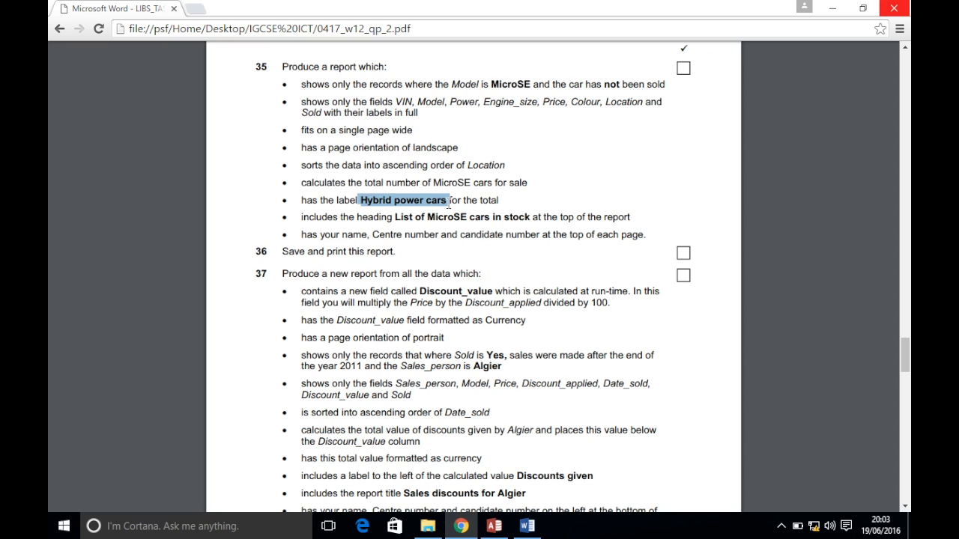
left_click(494, 526)
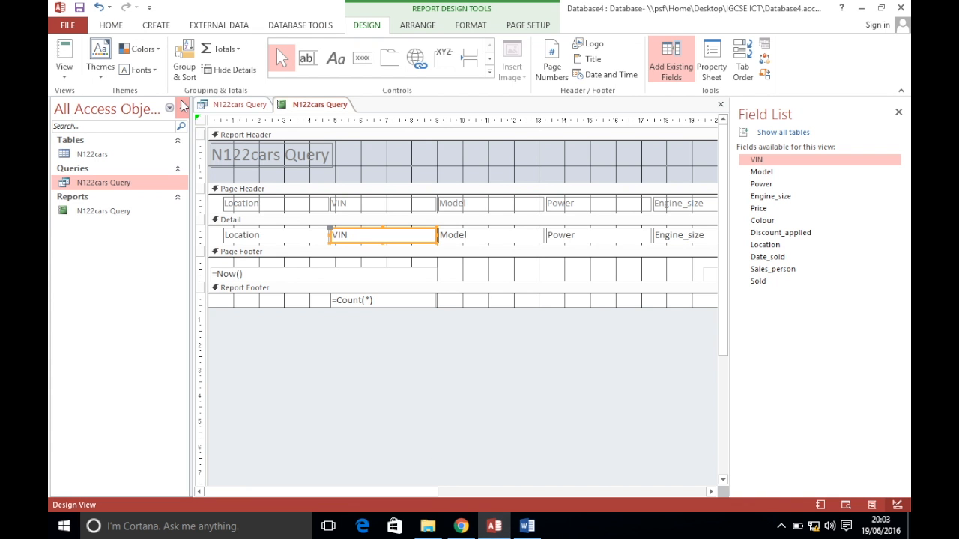
left_click(316, 301)
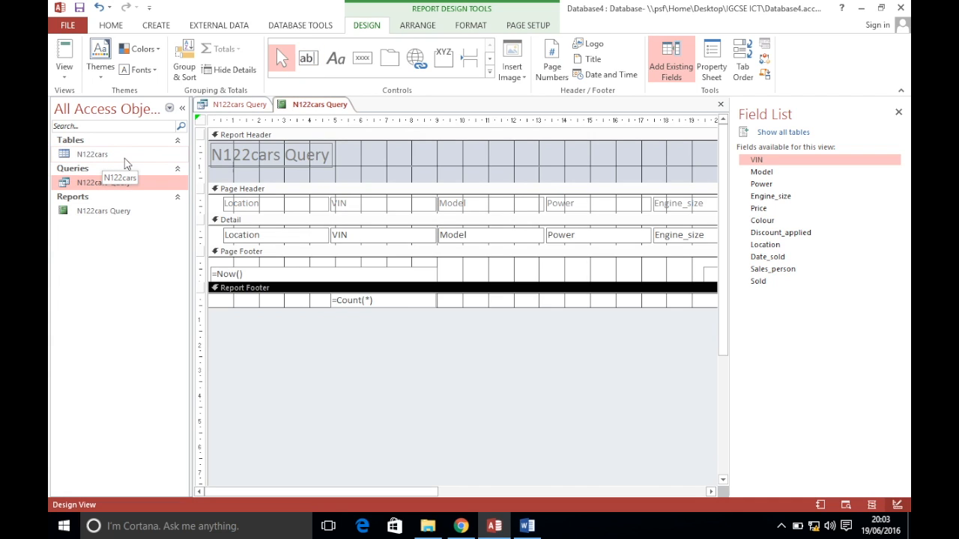
Draw a right-aligned 'Hybrid power cars:' label beside the count in the report footer
left_click(336, 59)
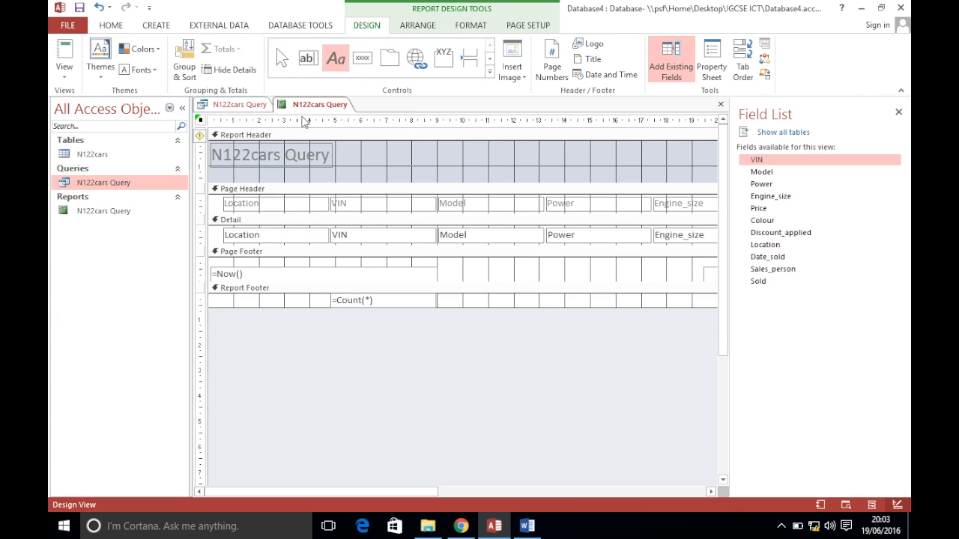
left_click_drag(229, 296, 326, 308)
type("Hybrid power cars:")
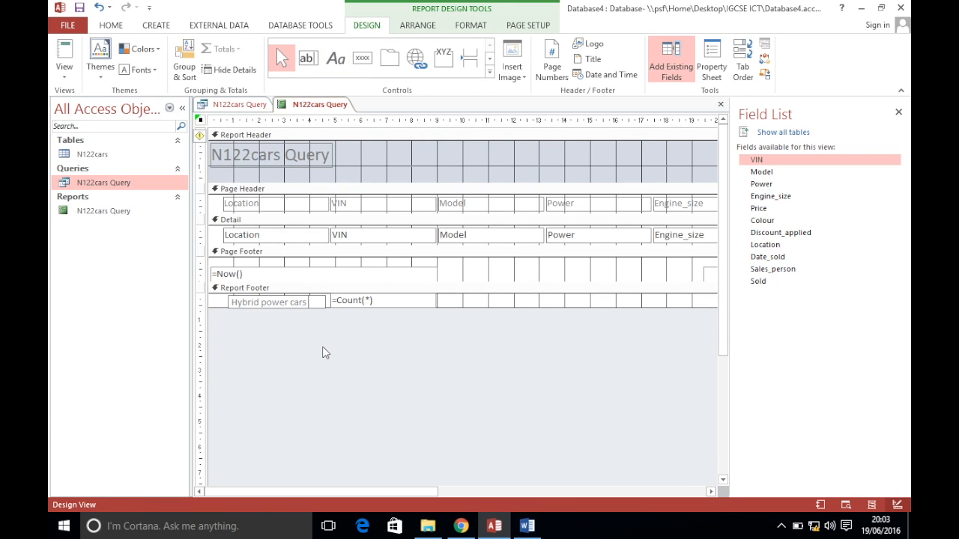
left_click(322, 346)
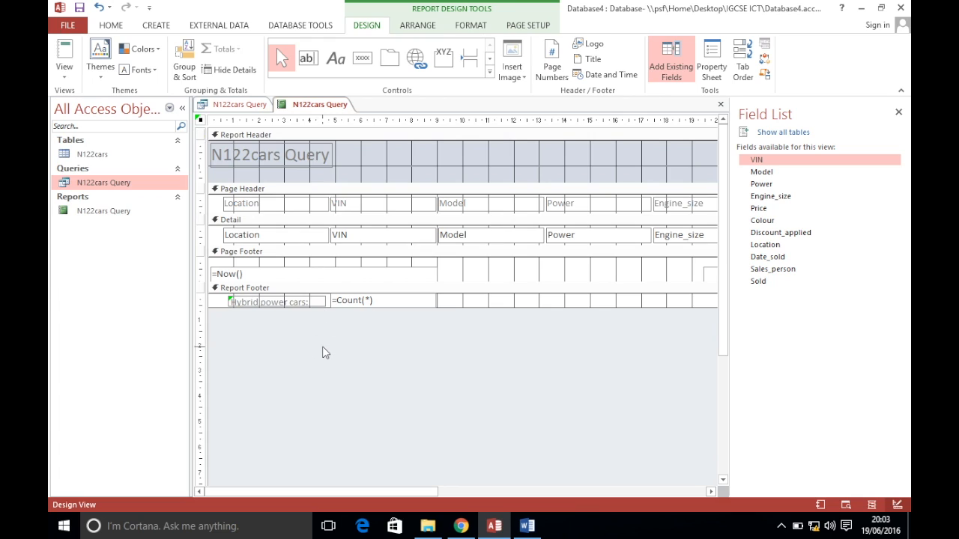
left_click(301, 301)
left_click(117, 30)
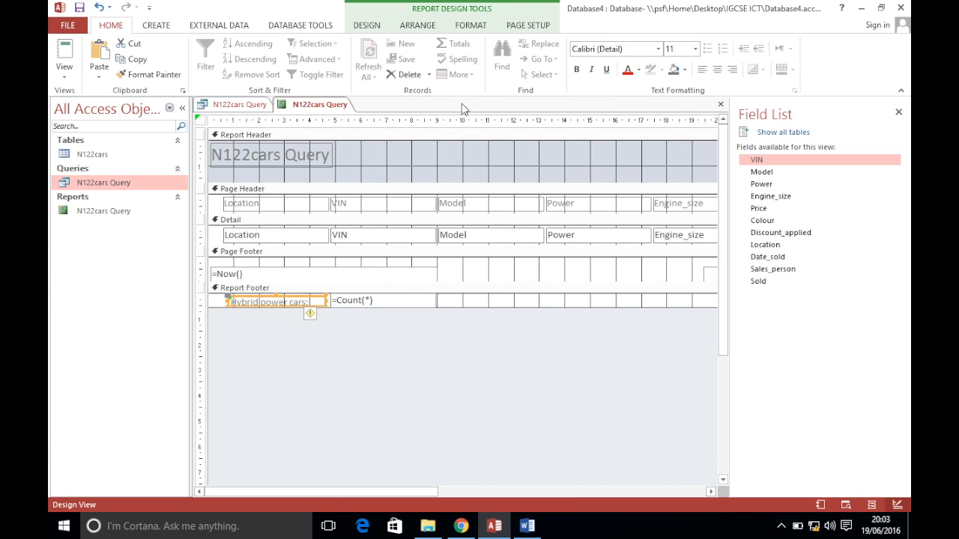
left_click(732, 69)
left_click(308, 357)
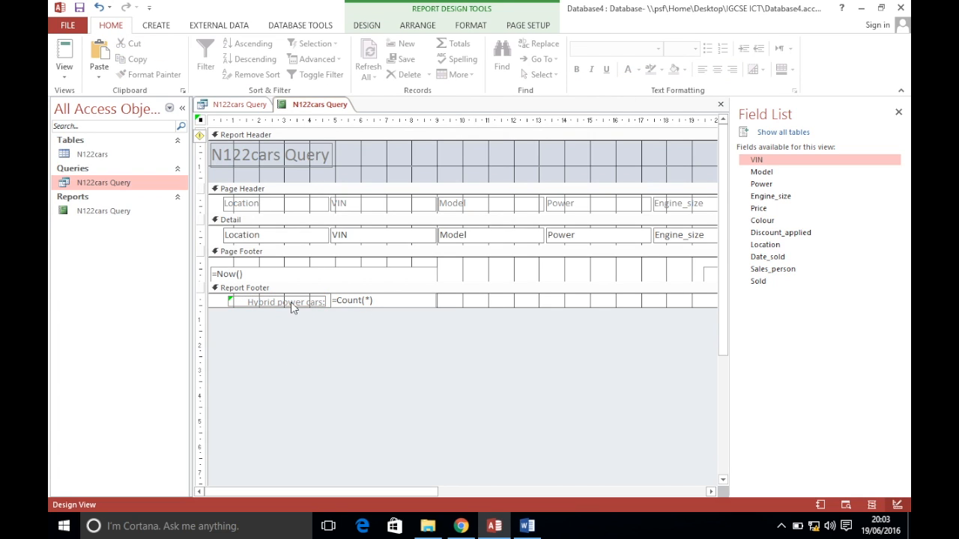
left_click(291, 303)
left_click(277, 373)
left_click(379, 27)
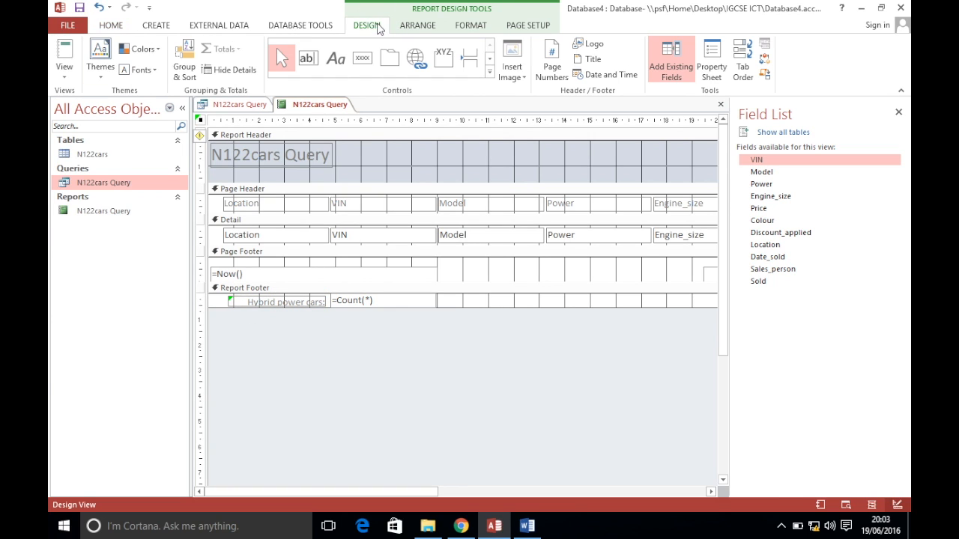
left_click(64, 66)
Preview the report and inspect the total on its last page
left_click(86, 129)
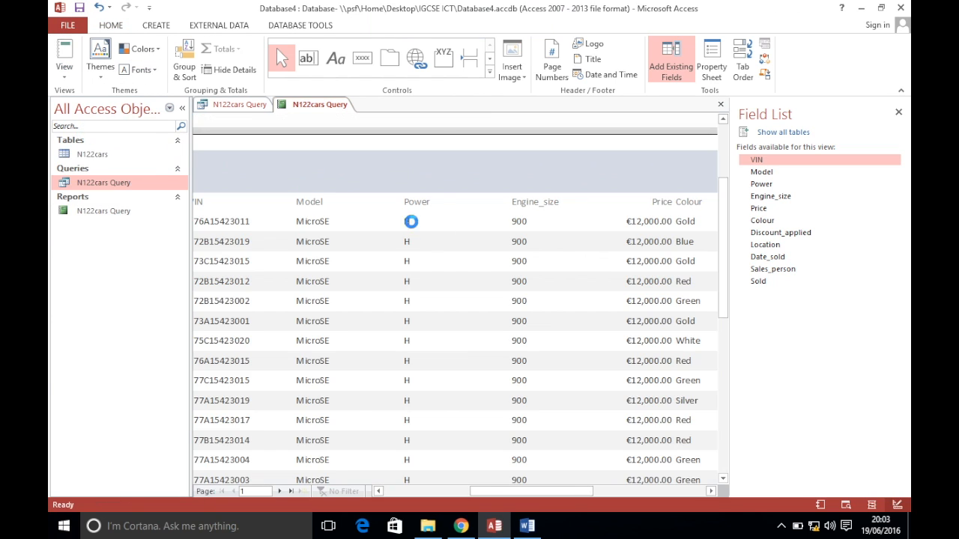
scroll(484, 363, "down", 5)
scroll(483, 363, "up", 5)
scroll(472, 367, "down", 5)
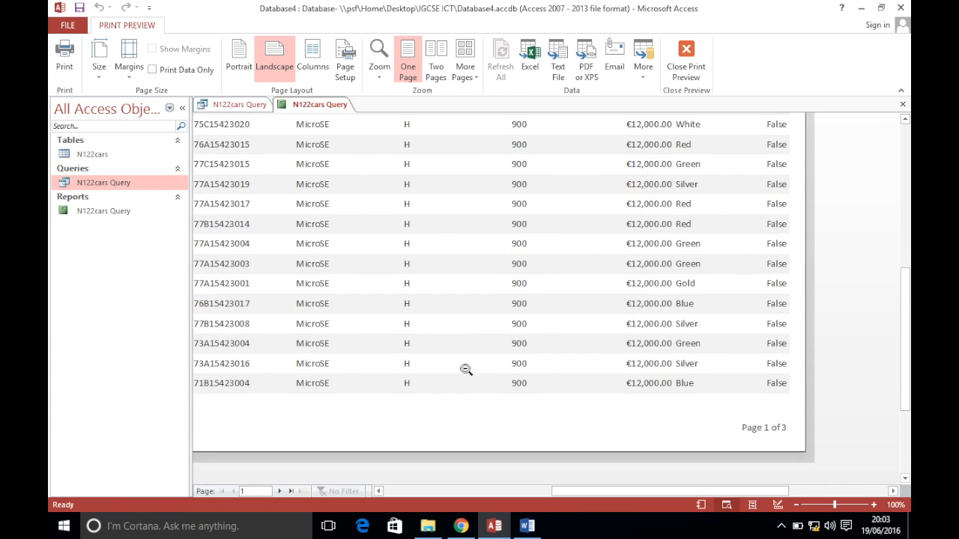
left_click(290, 491)
left_click_drag(549, 494, 466, 493)
left_click_drag(907, 397, 905, 324)
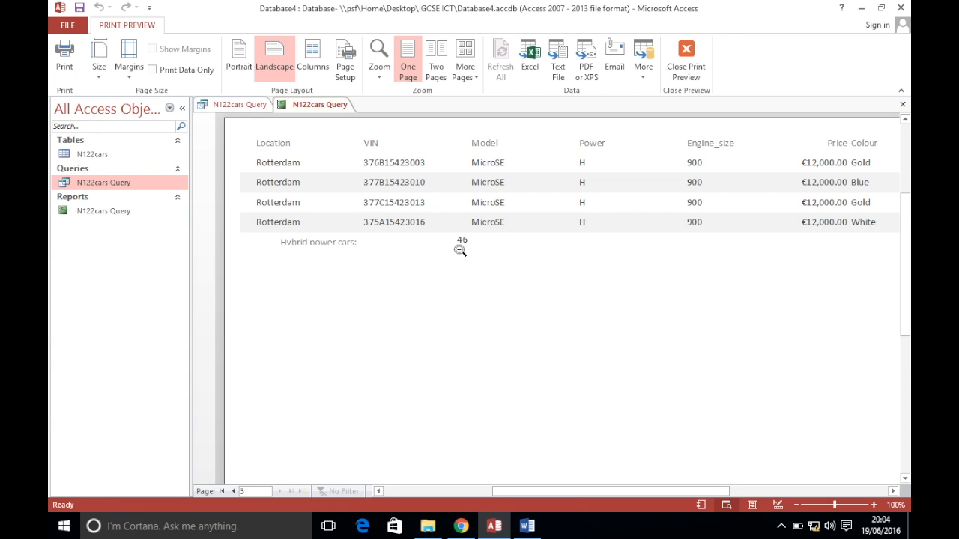
In Design View, enlarge the report footer and left-align the =Count(*) total
right_click(334, 112)
left_click(374, 195)
left_click(304, 303)
left_click_drag(479, 307, 476, 314)
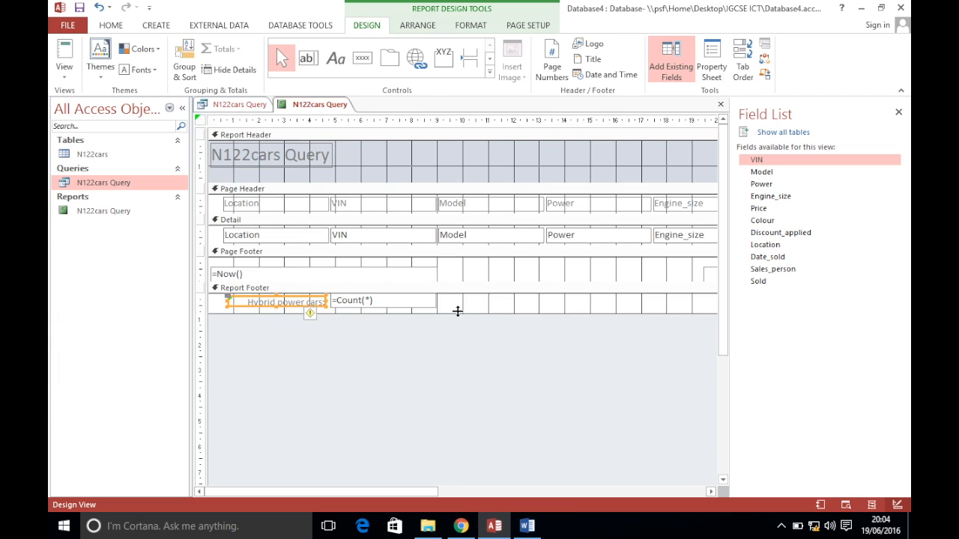
left_click(277, 305)
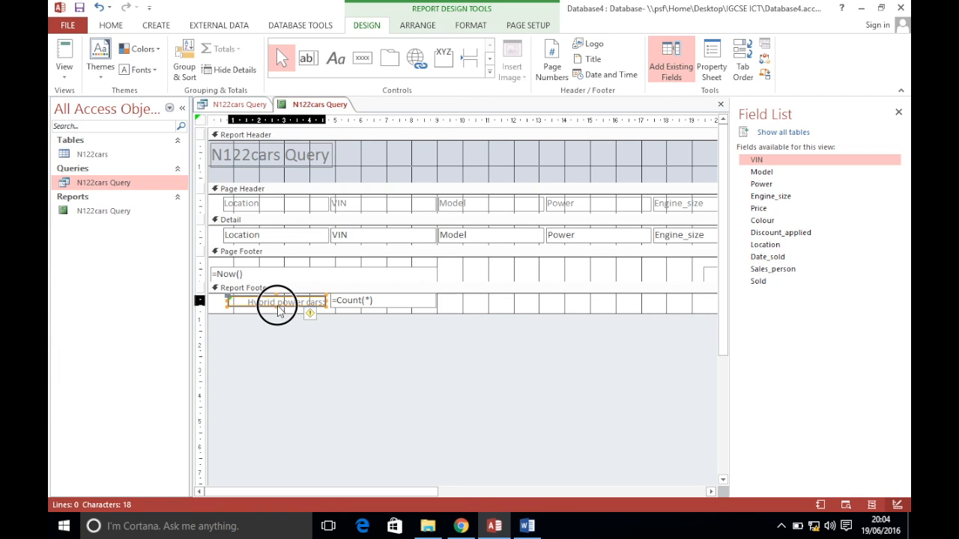
left_click(347, 302)
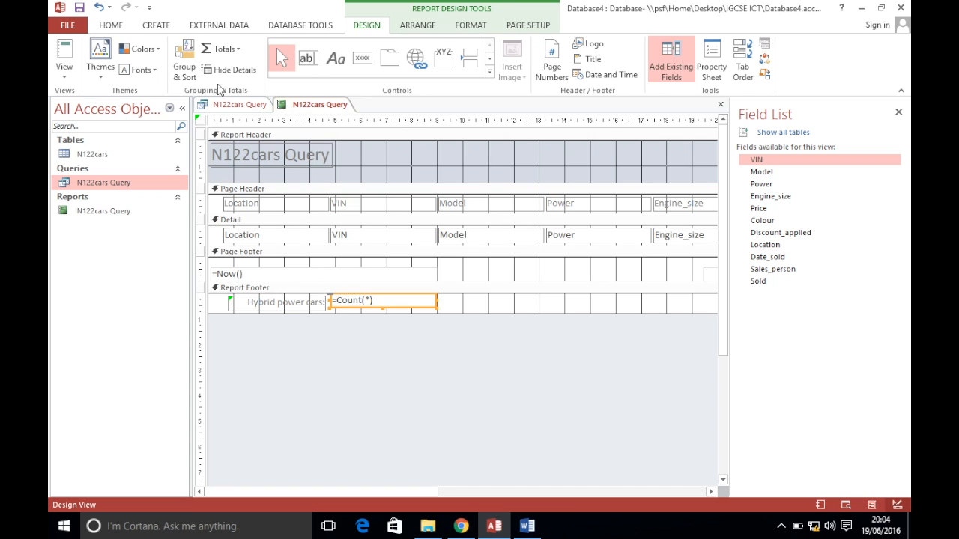
left_click(120, 28)
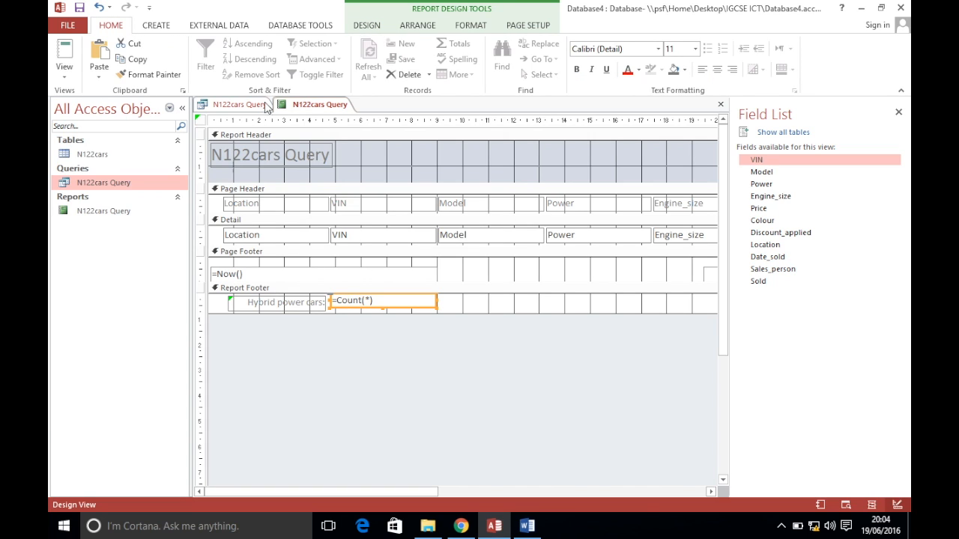
left_click(702, 69)
Confirm the last page shows Hybrid power cars: 46, then return to Design View
left_click(64, 71)
left_click(86, 127)
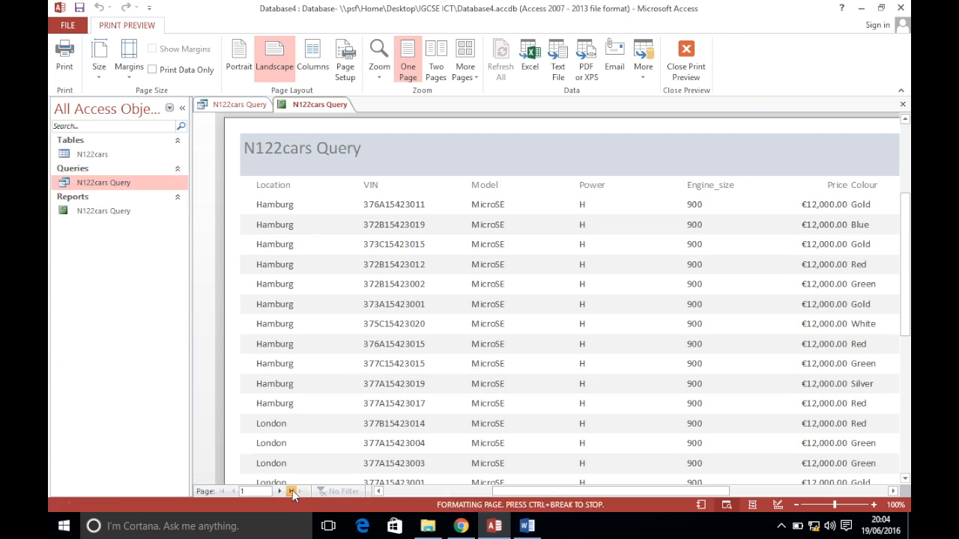
left_click(292, 491)
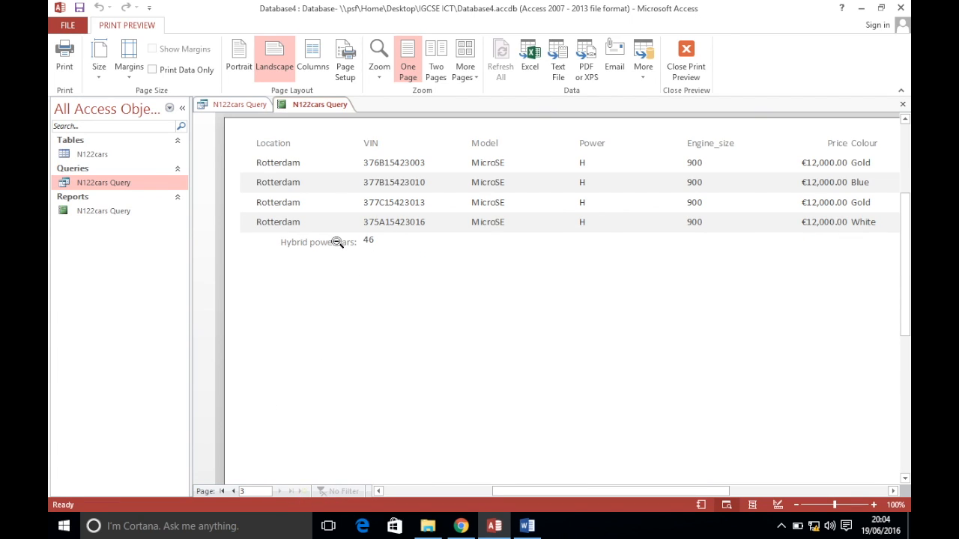
right_click(315, 108)
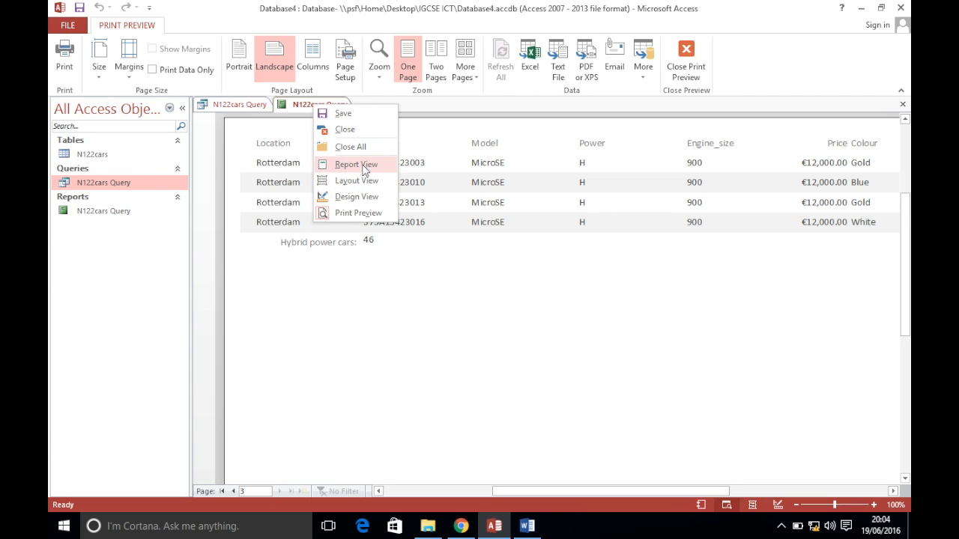
left_click(355, 194)
left_click(458, 526)
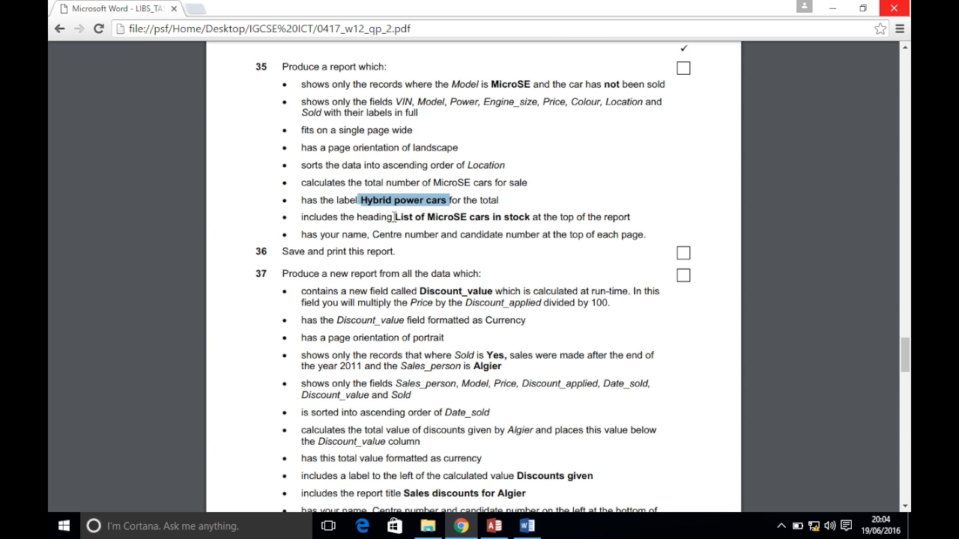
Replace the report title 'N122cars Query' with the copied 'List of MicroSE cars in stock'
left_click_drag(397, 217, 530, 218)
key("ctrl+c")
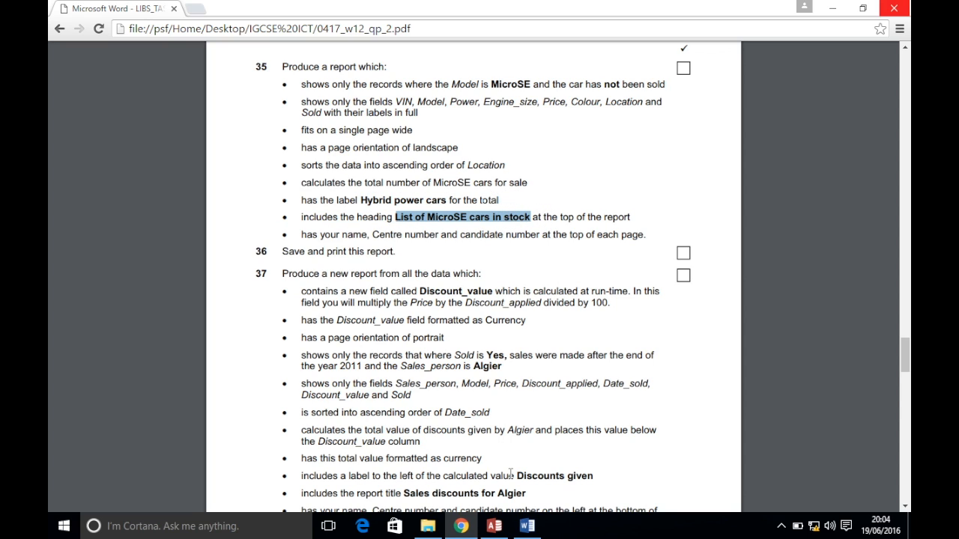
left_click(494, 526)
left_click(301, 158)
left_click(325, 154)
left_click_drag(321, 154, 192, 146)
key("ctrl+v")
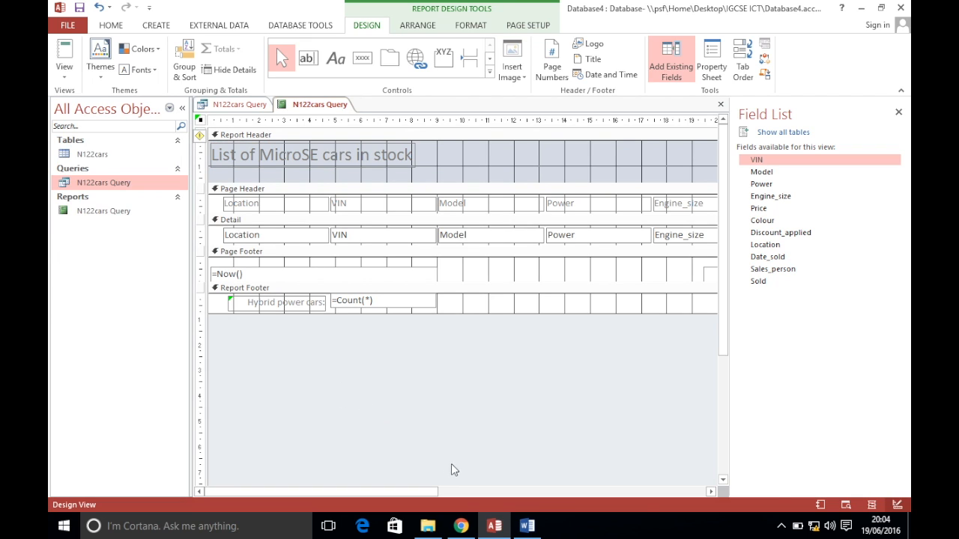
left_click(460, 526)
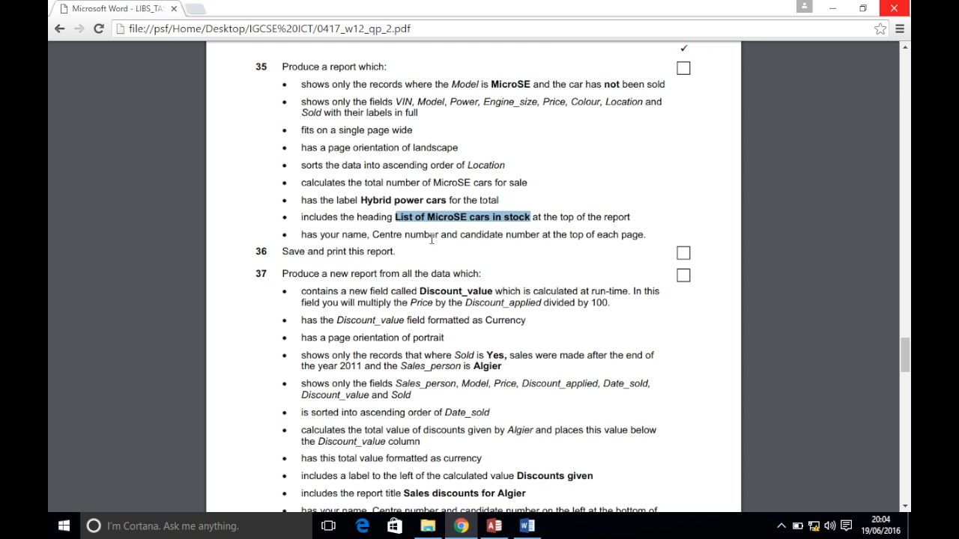
left_click(494, 526)
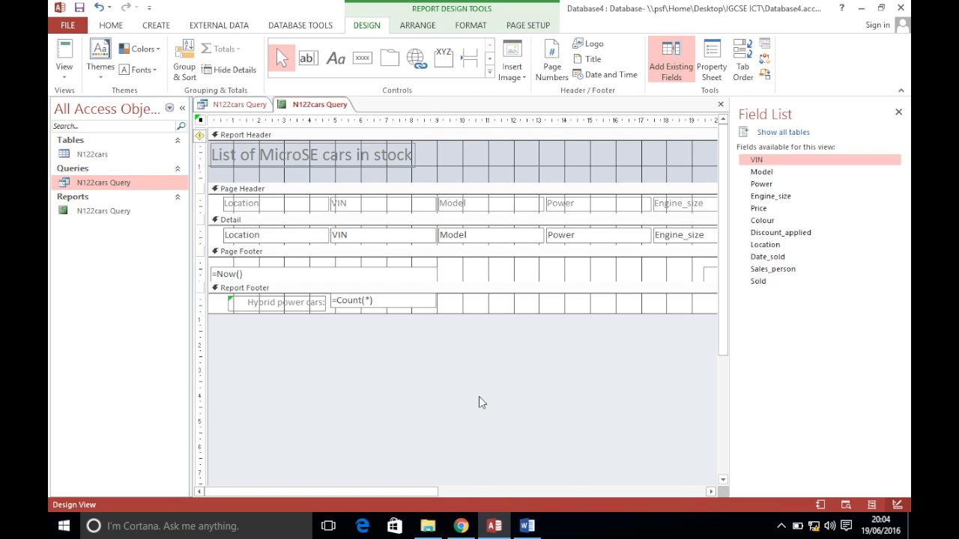
mouse_move(481, 213)
left_mouse_down()
mouse_move(479, 229)
mouse_move(472, 225)
left_mouse_up()
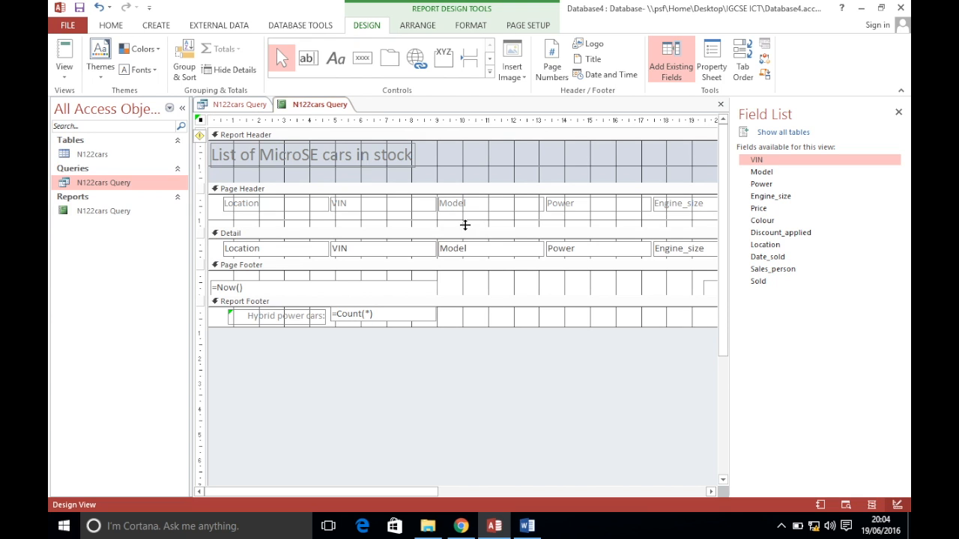
Add a page-header label holding the candidate's name, centre and candidate numbers
left_click_drag(208, 198, 651, 222)
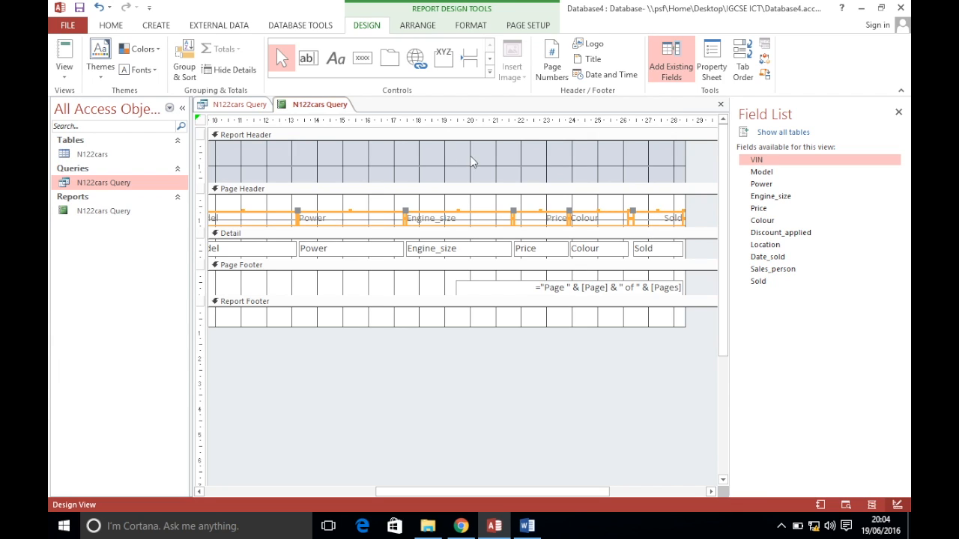
left_click(334, 59)
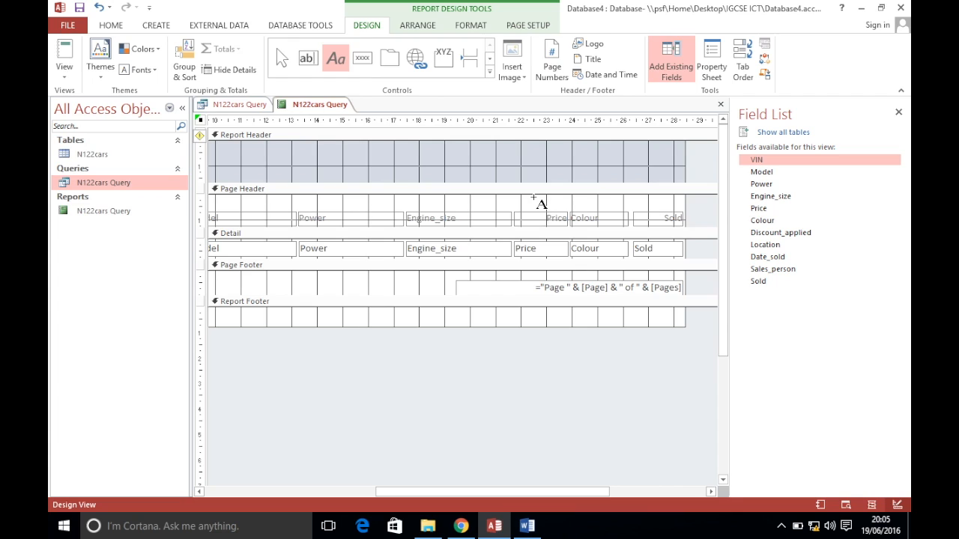
left_click_drag(534, 195, 684, 208)
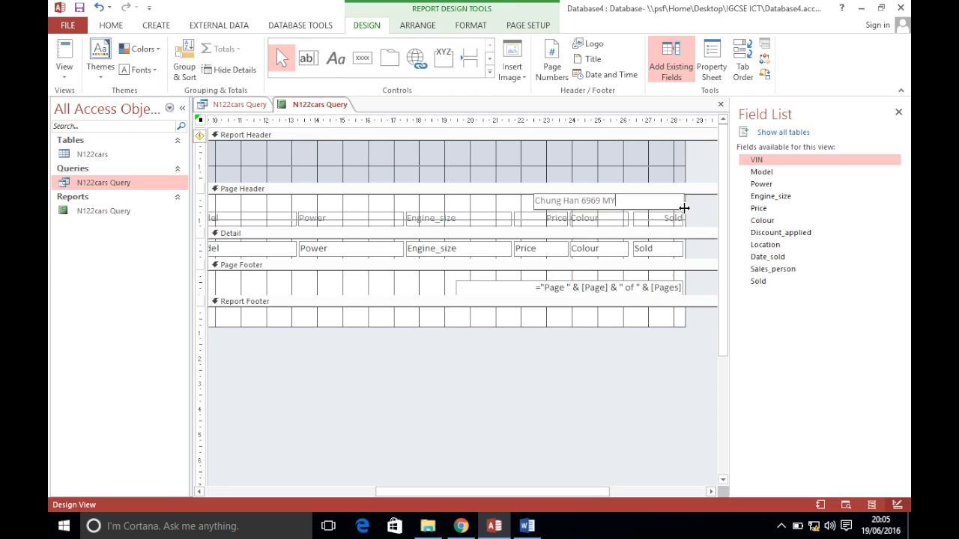
left_click(602, 367)
Right-align the candidate details label and switch the report to Print Preview
left_click(461, 527)
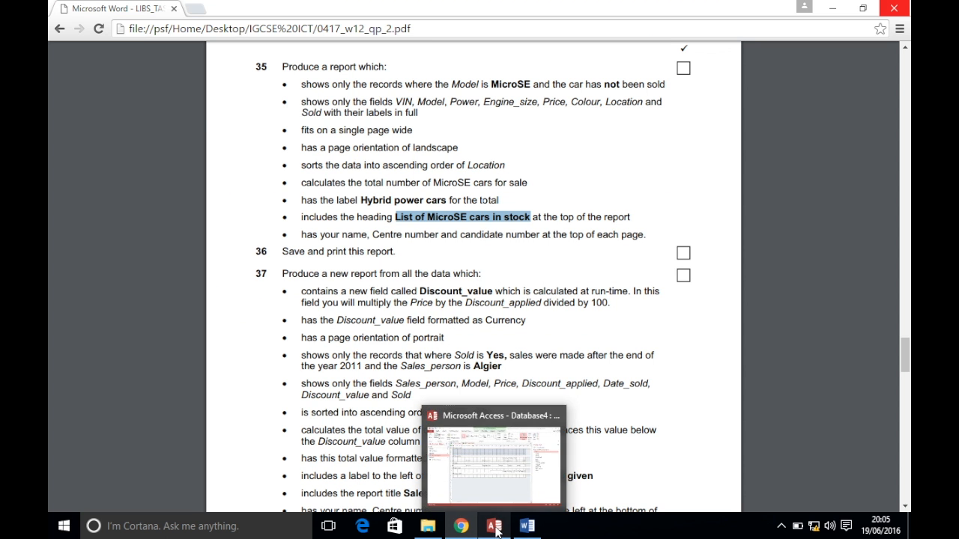
left_click(494, 528)
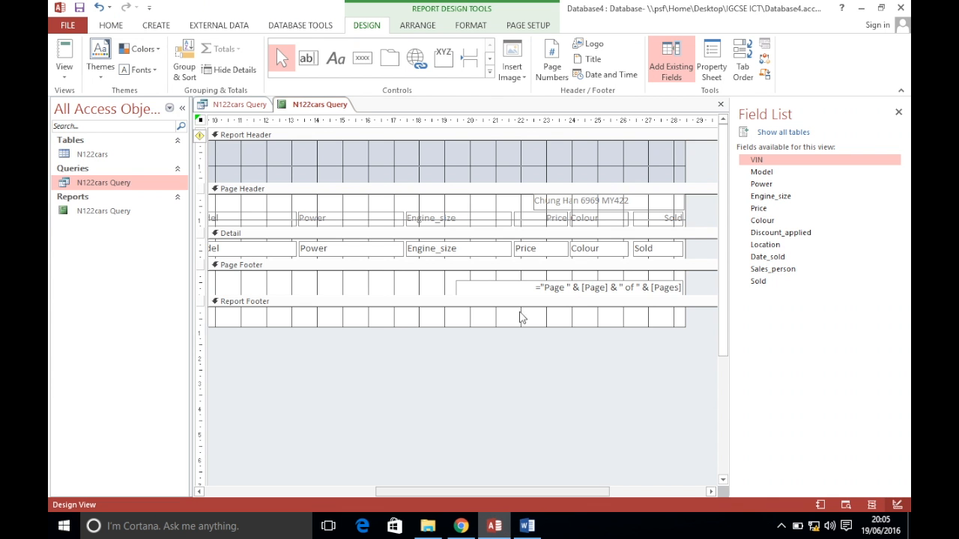
left_click(109, 24)
left_click(590, 208)
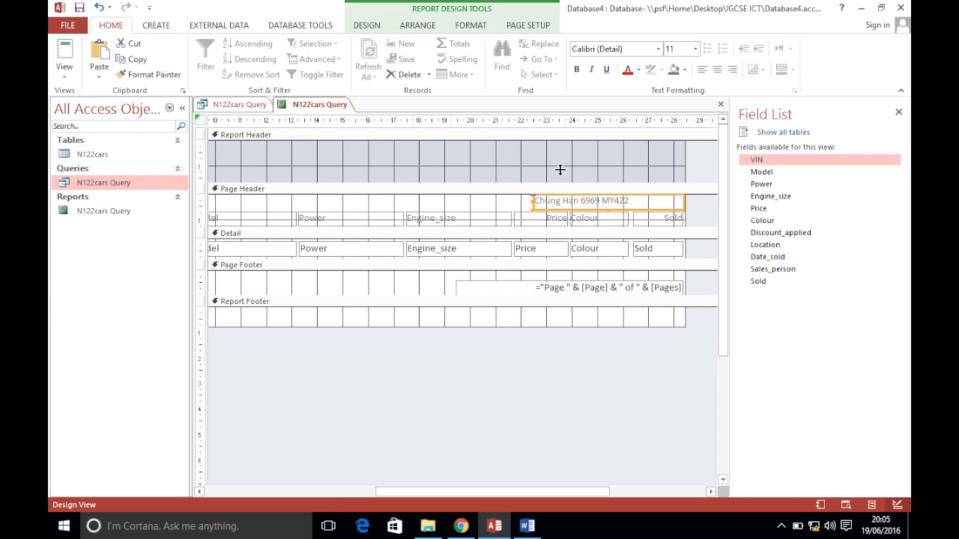
left_click(732, 69)
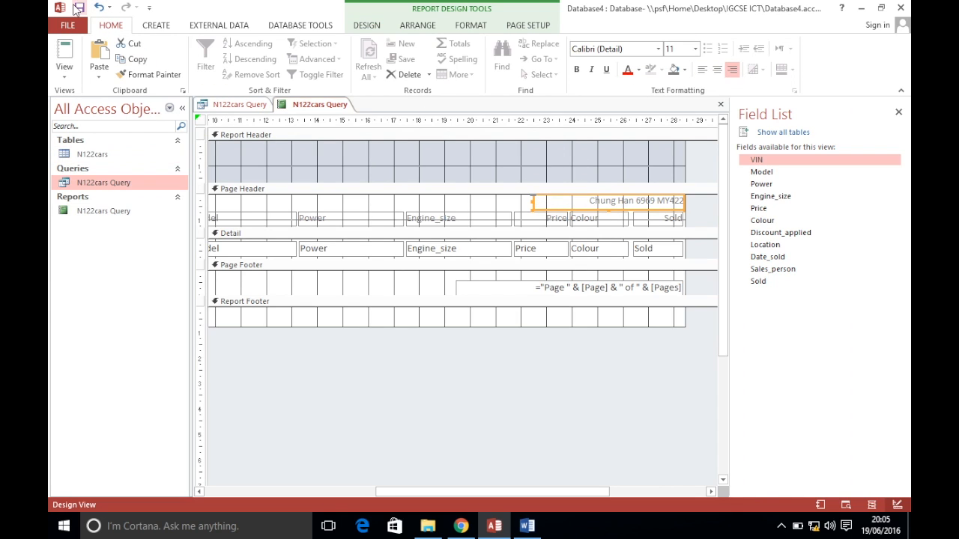
left_click(64, 75)
left_click(82, 150)
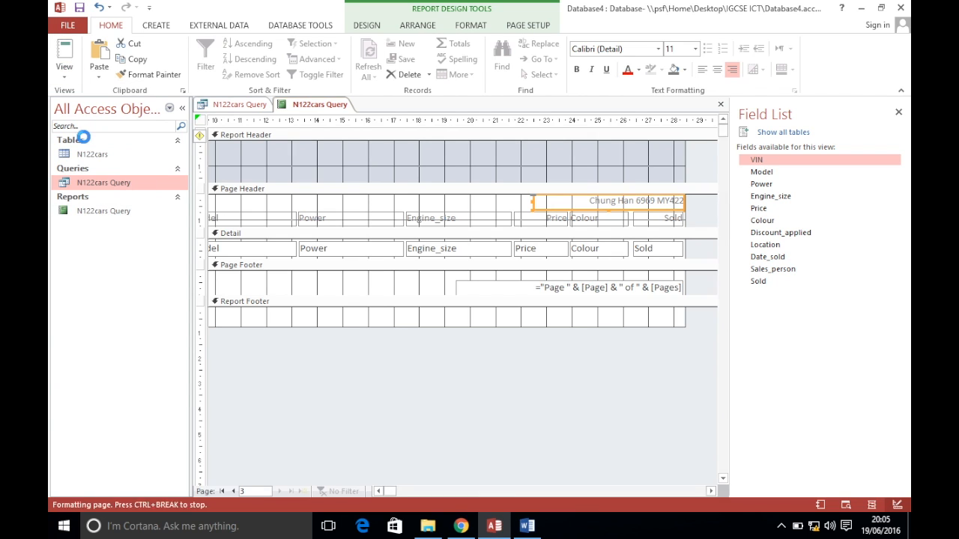
left_click_drag(512, 491, 555, 493)
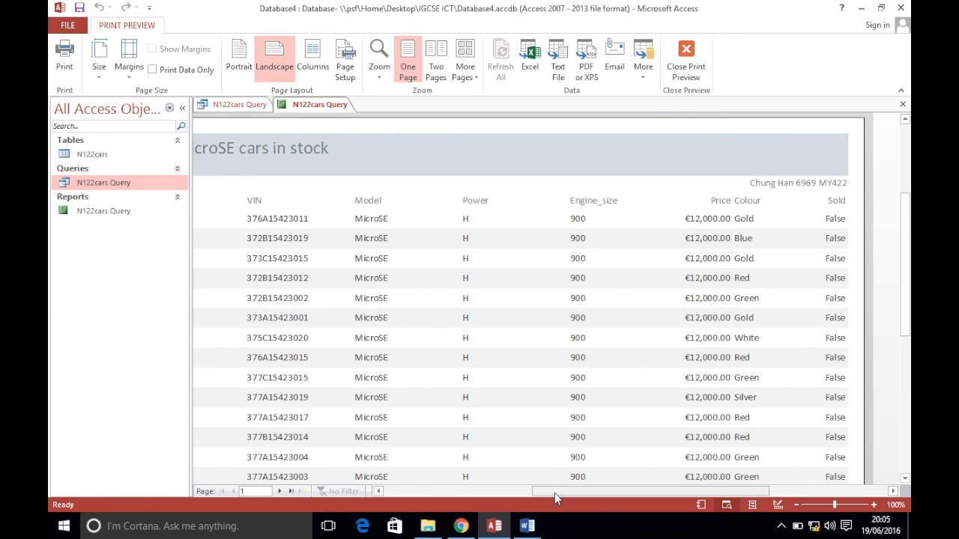
Page through all three preview pages, compare them with the exam paper, then close Print Preview
left_click(278, 491)
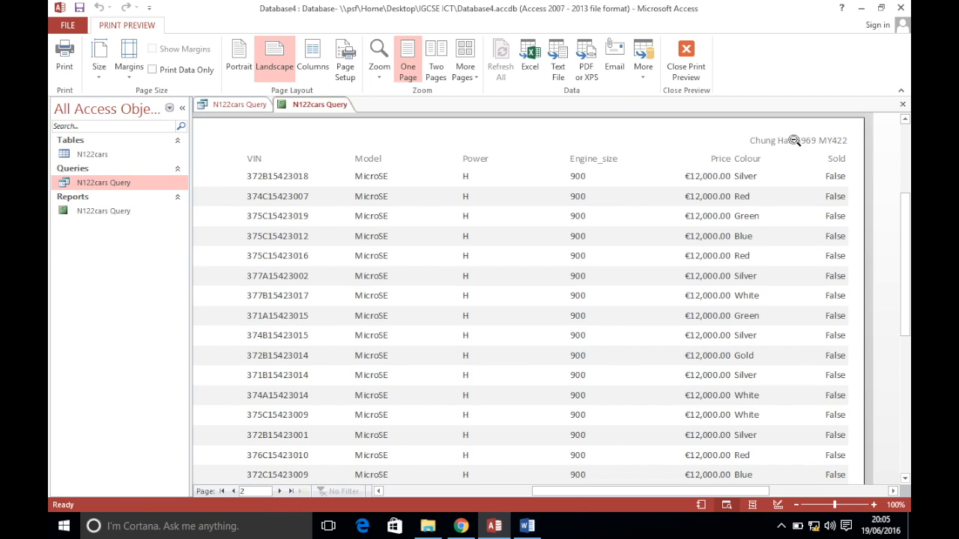
left_click(278, 491)
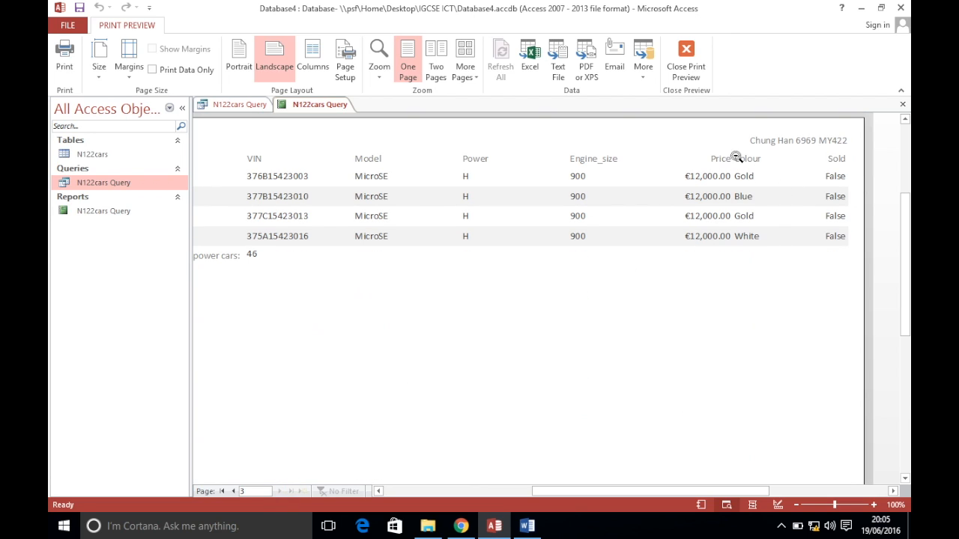
left_click(461, 526)
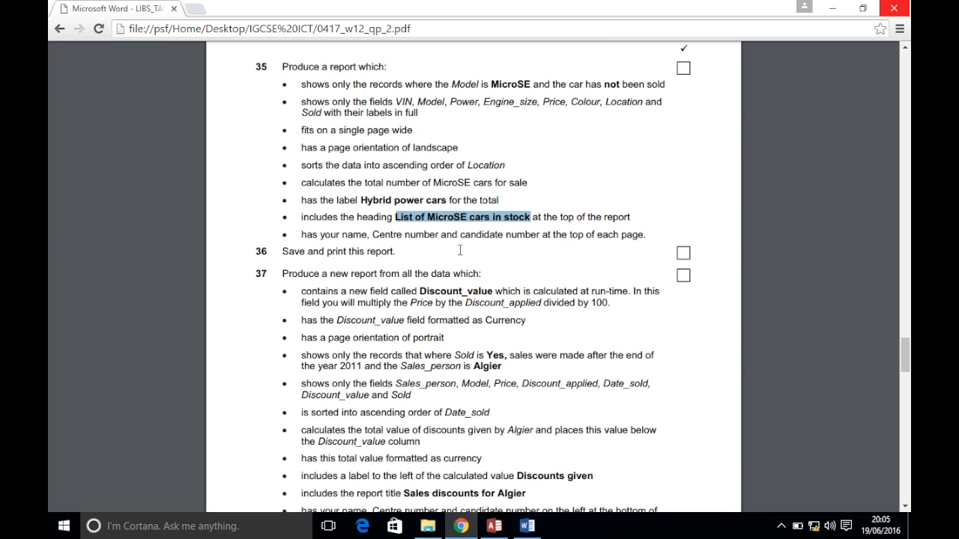
scroll(460, 256, "down", 4)
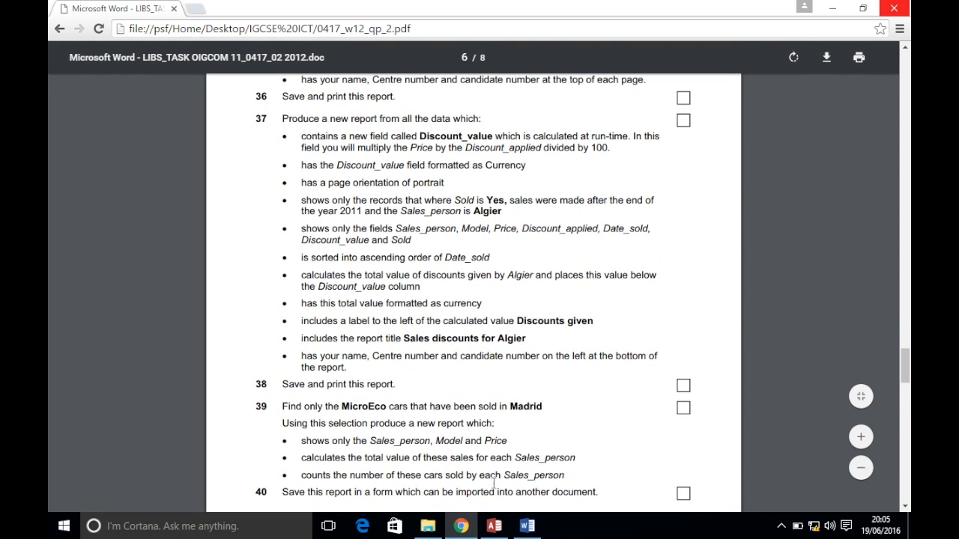
left_click(494, 526)
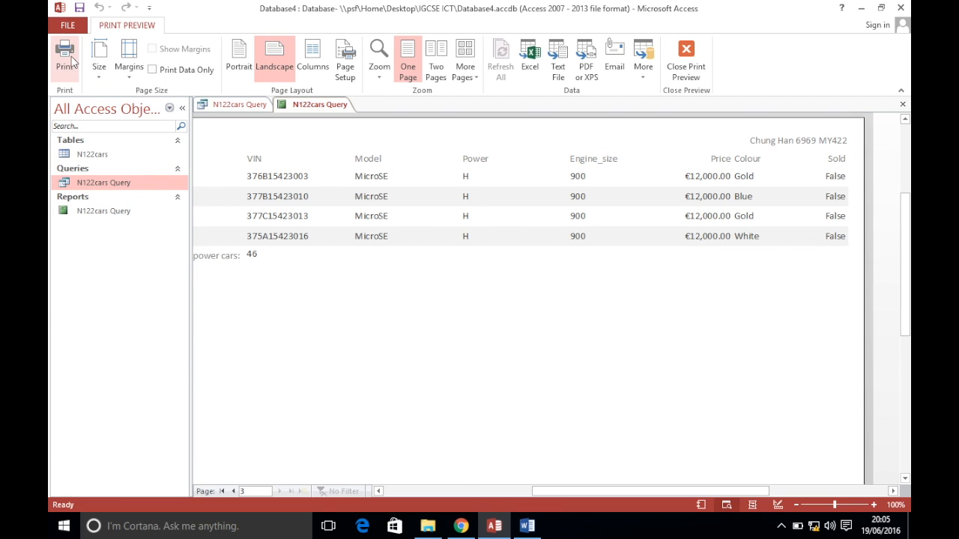
left_click(686, 53)
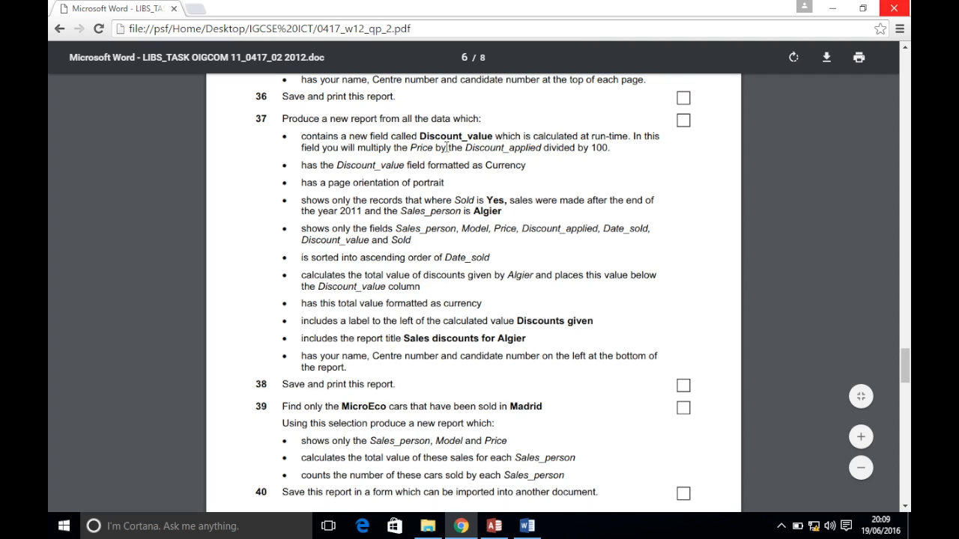
Close all open database objects, including the MicroSE report
left_click(494, 526)
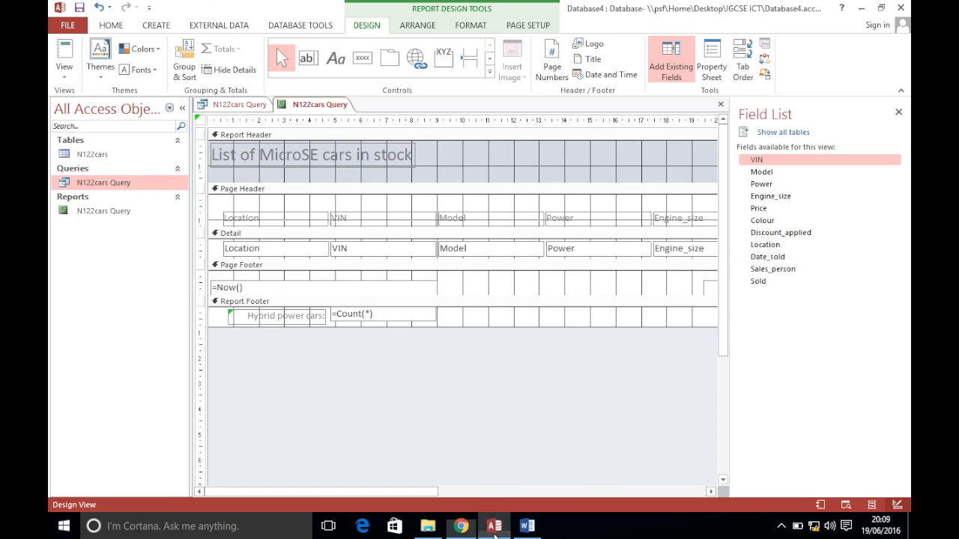
right_click(304, 105)
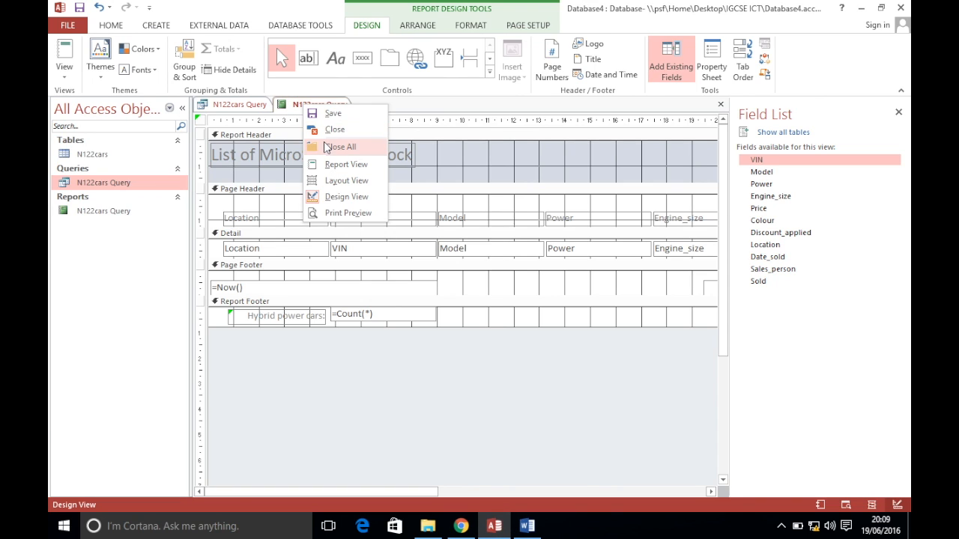
left_click(329, 147)
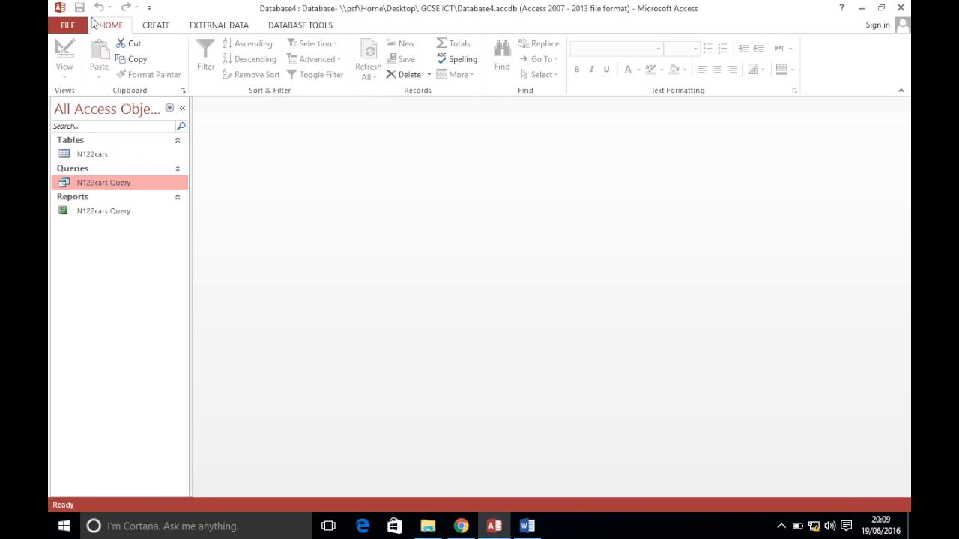
Create a simple query with all N122cars fields, opened in design view
left_click(103, 155)
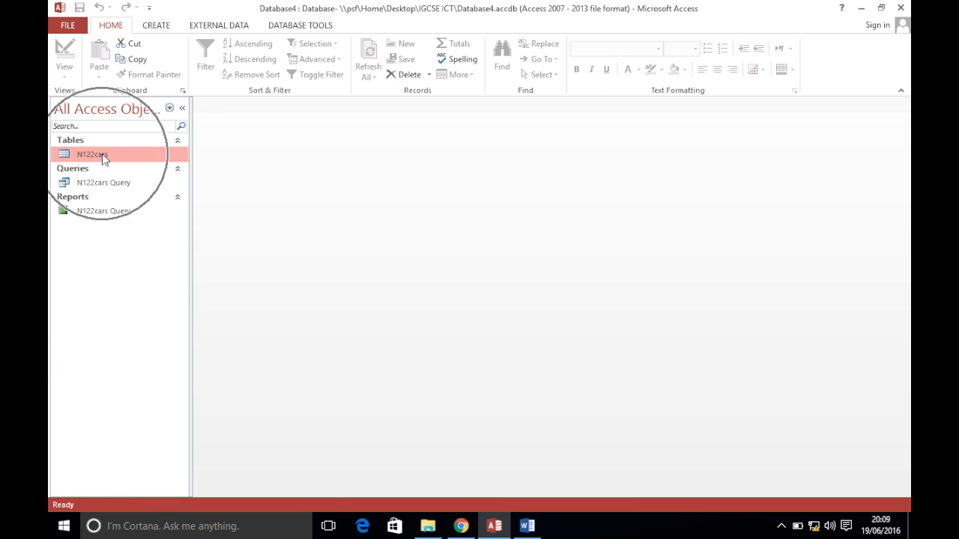
left_click(158, 33)
left_click(222, 61)
left_click(532, 328)
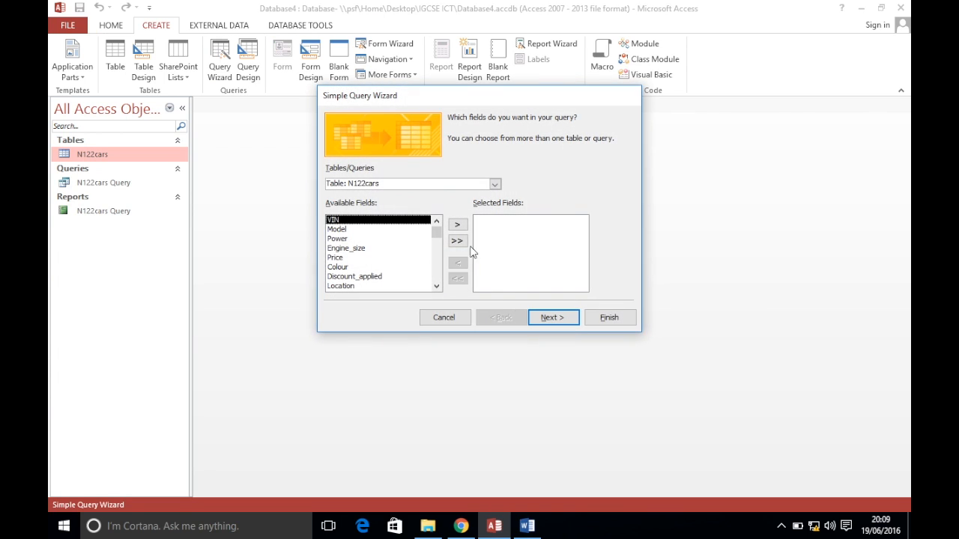
left_click(456, 243)
left_click(546, 317)
left_click(547, 318)
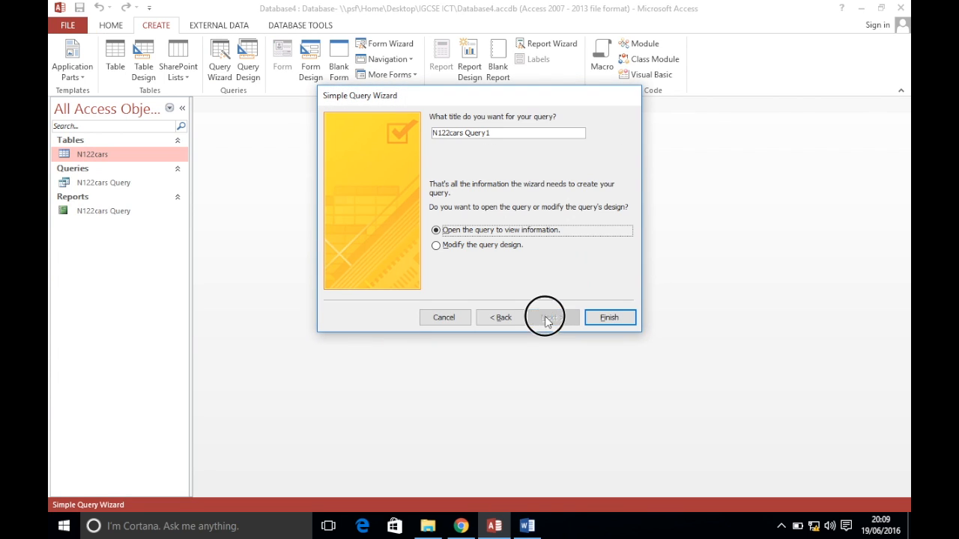
left_click(490, 246)
left_click(610, 320)
left_click(460, 525)
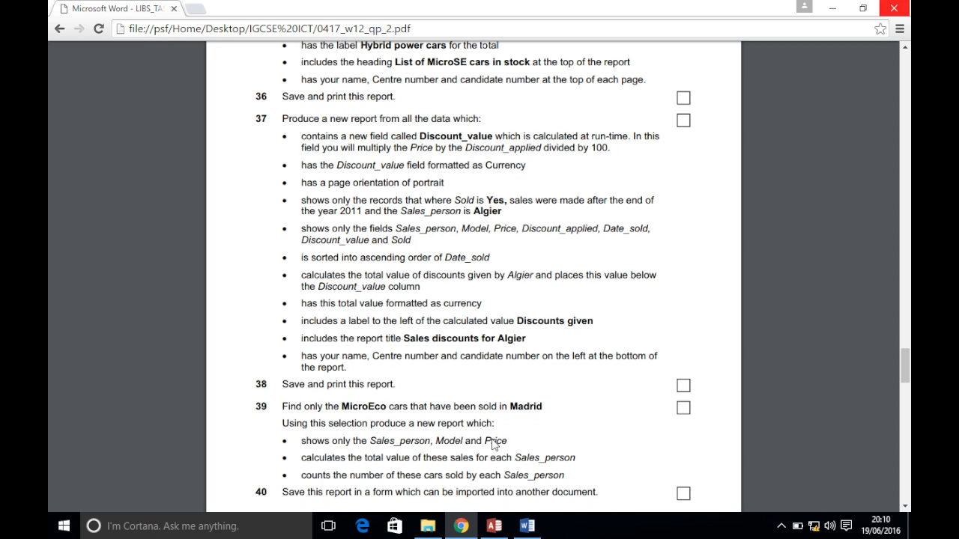
Scroll the query grid to the first empty column and widen it
left_click(494, 526)
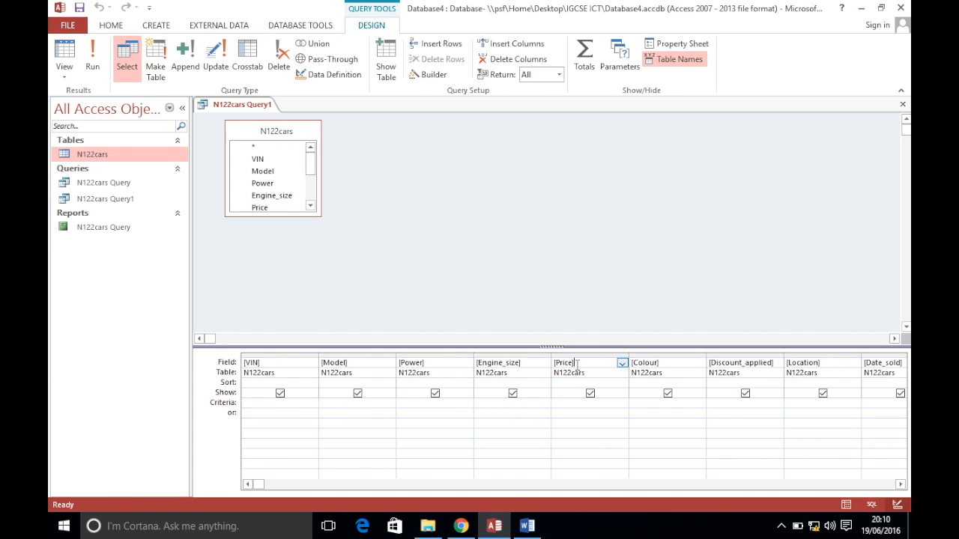
left_click(901, 484)
left_click(901, 484)
left_click(901, 485)
left_click(901, 485)
left_click(901, 485)
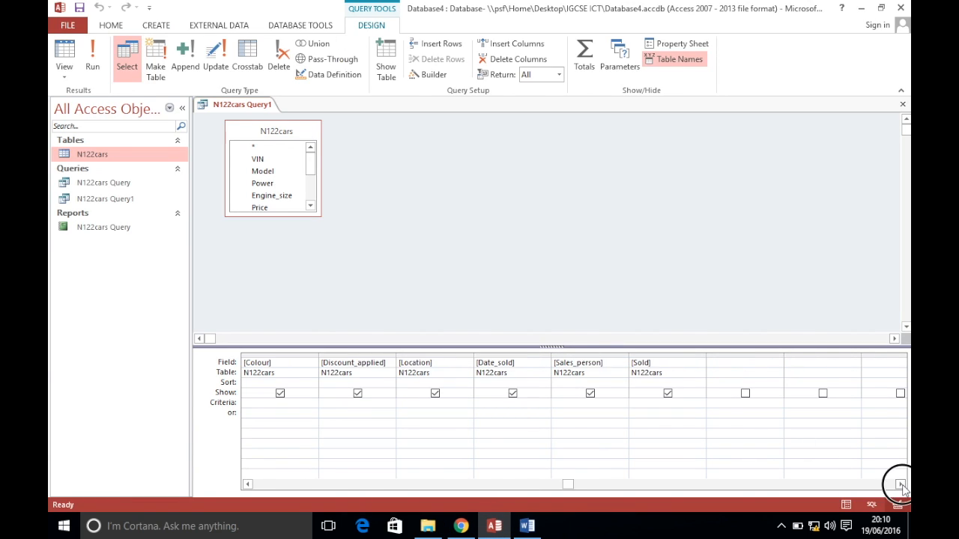
left_click(901, 485)
left_click(901, 485)
left_click_drag(629, 355, 718, 355)
Enter Discount_value: [Price]*[Discount_Applied]/100 in the empty Field cell and widen that column
left_click(583, 363)
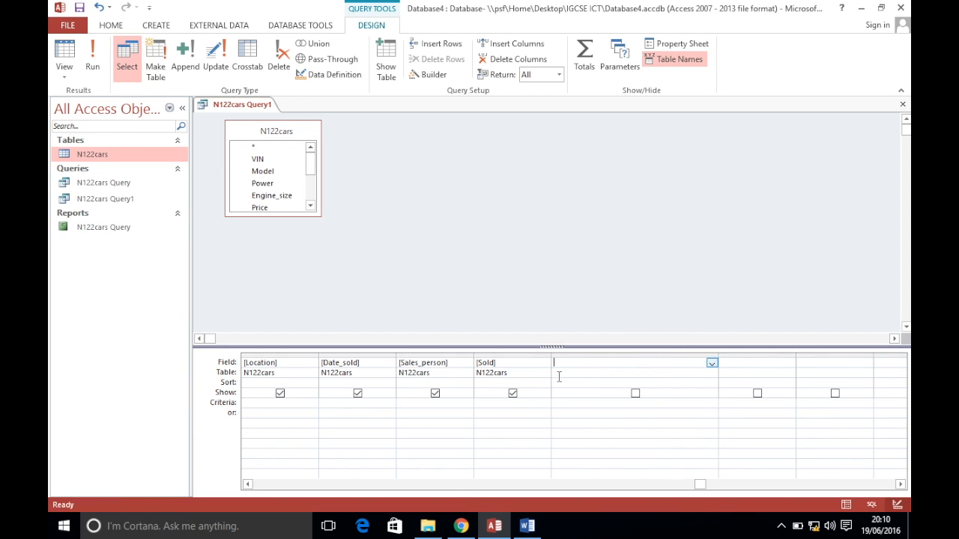
left_click(461, 526)
left_click(493, 526)
type("Discoun")
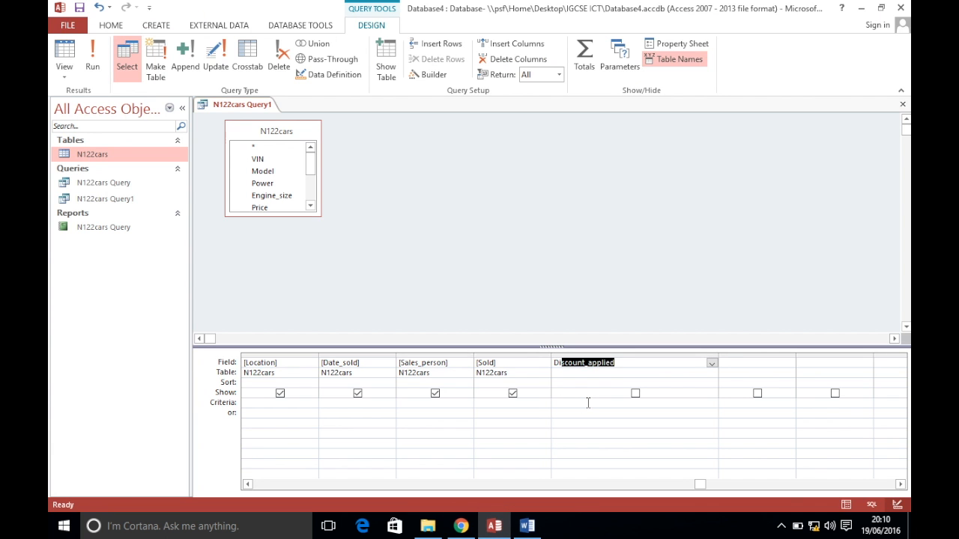
type("t_val")
left_click(461, 526)
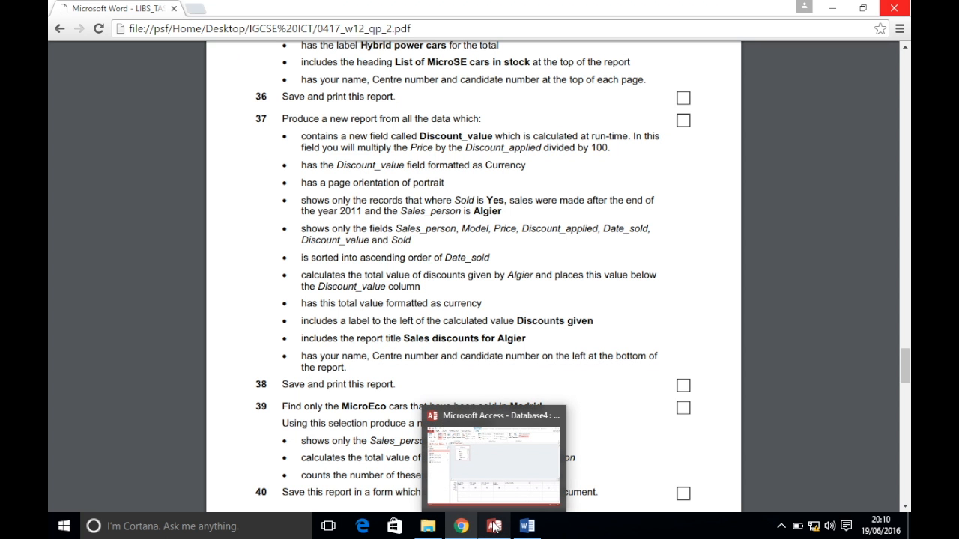
left_click(494, 525)
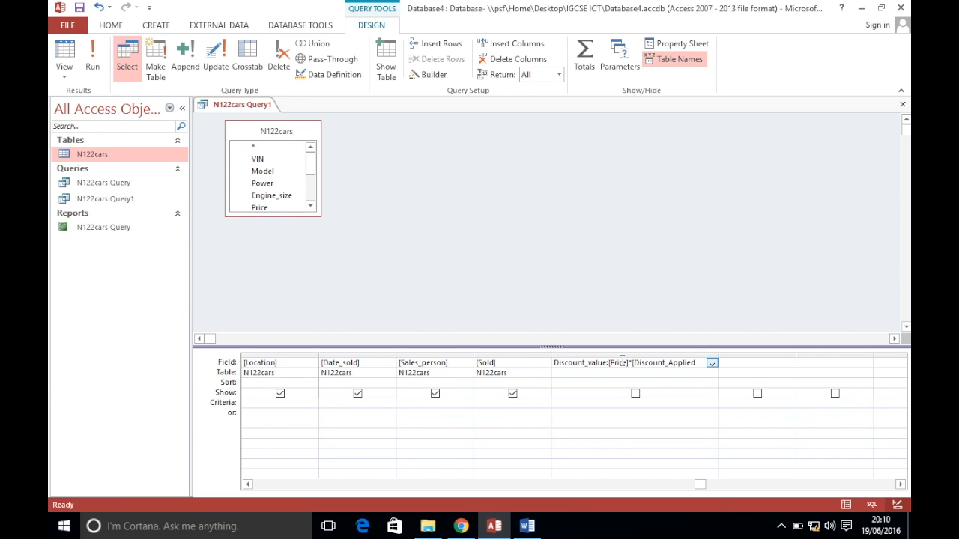
type("/100")
key("Tab")
left_click_drag(718, 355, 764, 355)
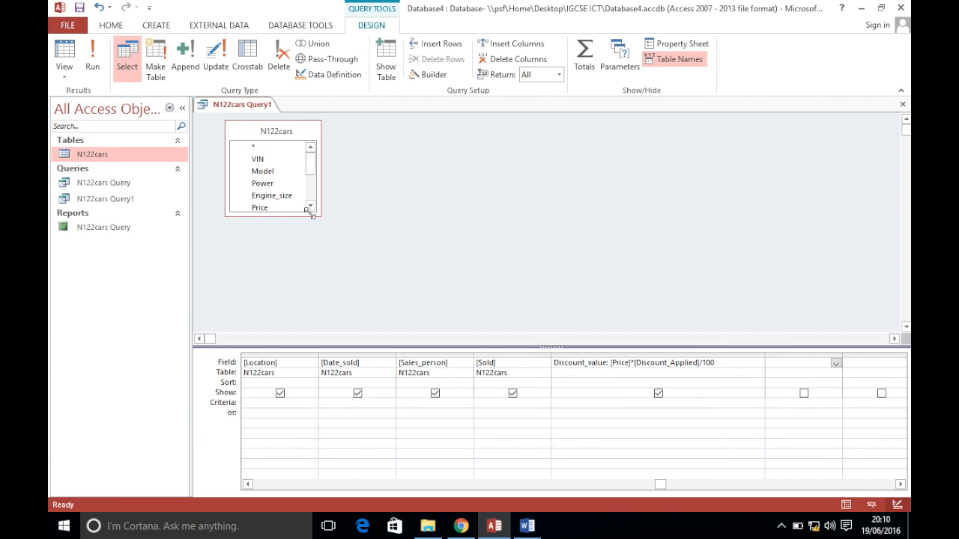
left_click_drag(281, 216, 287, 300)
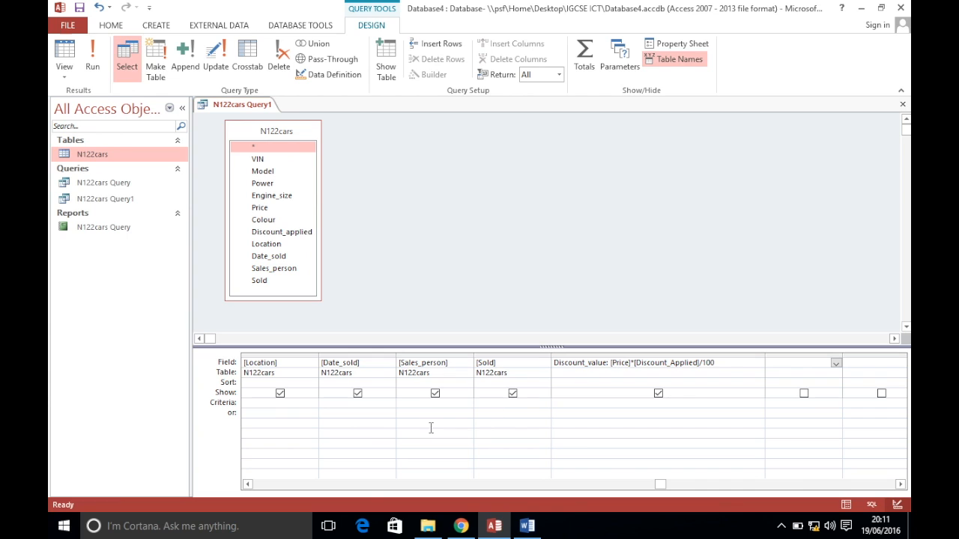
Change the expression's Discount_Applied to lowercase Discount_applied, giving [Price]*[Discount_applied]/100, and save the query
left_click(247, 484)
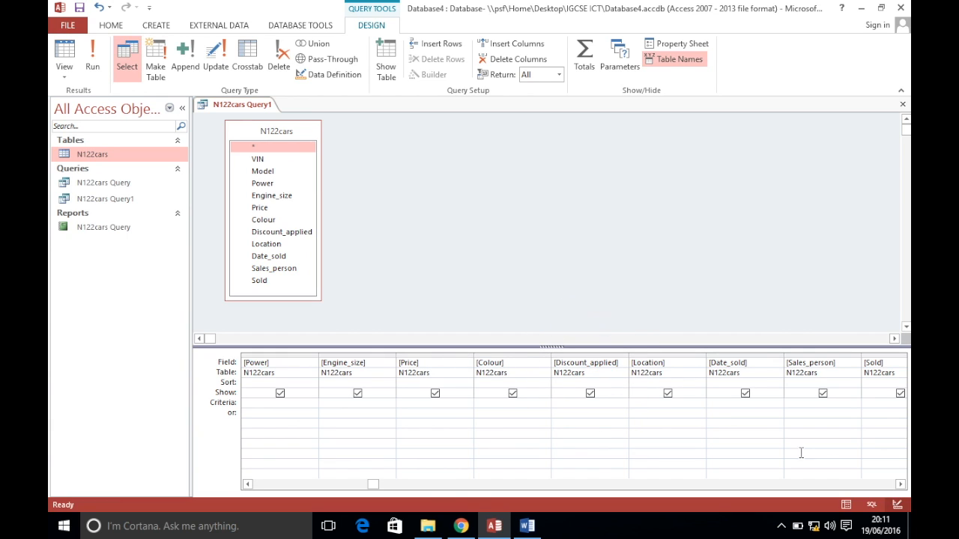
scroll(900, 484, "right", 5)
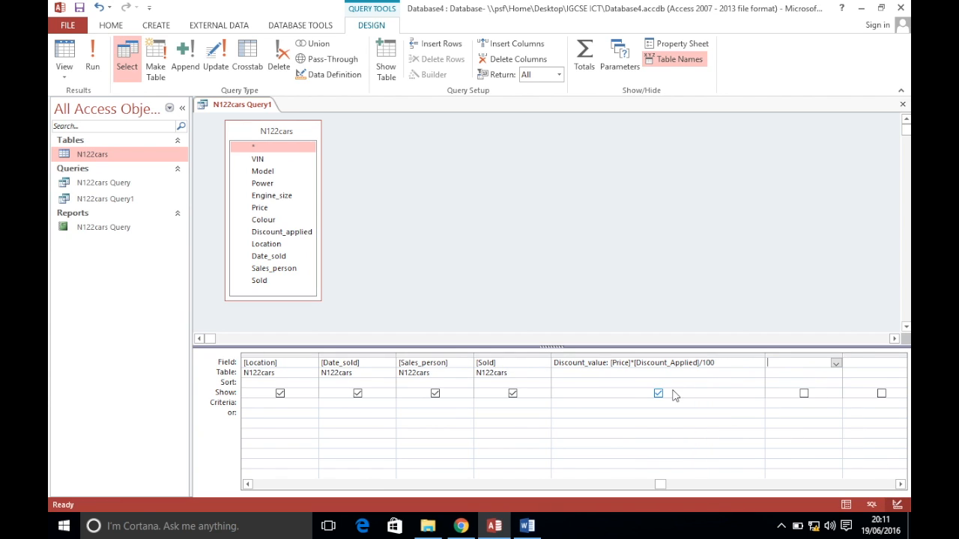
left_click(676, 362)
key("BackSpace")
type("a")
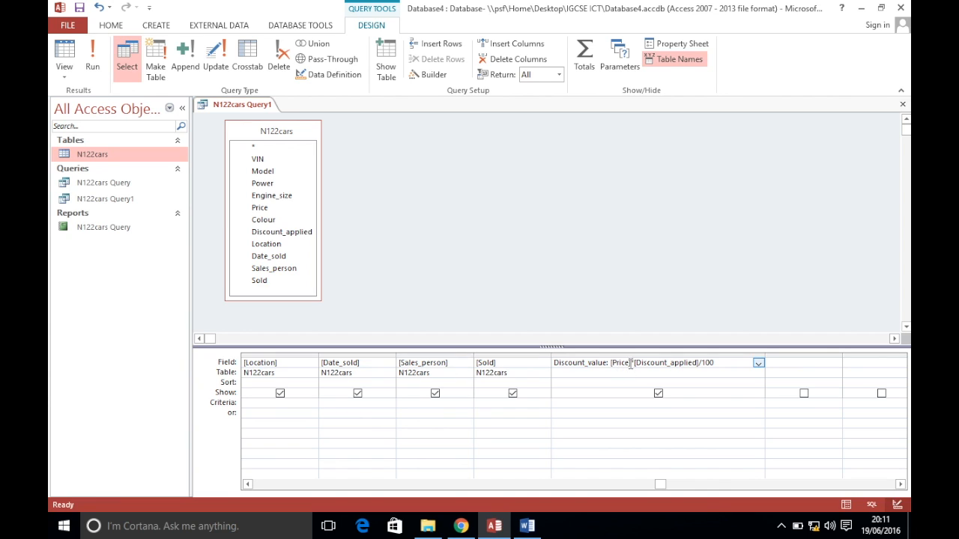
left_click(248, 485)
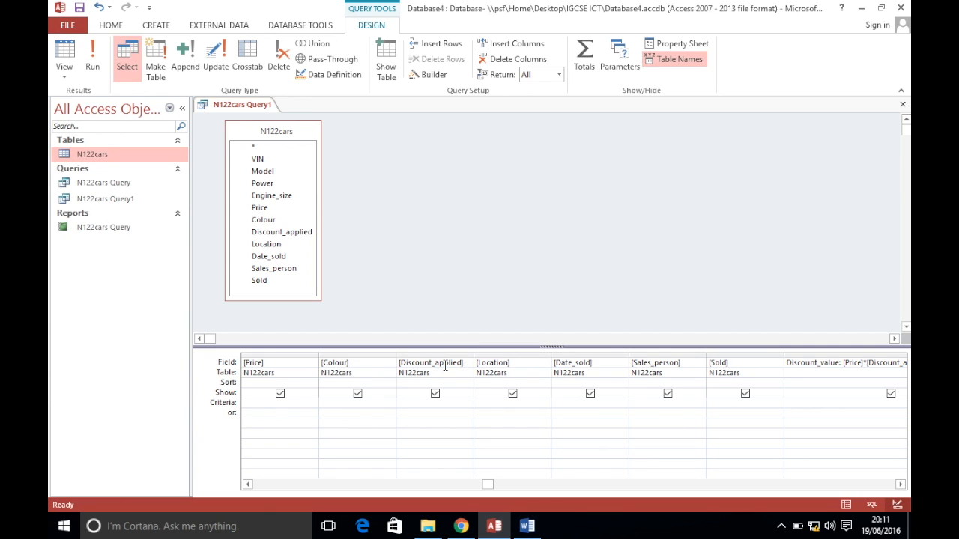
left_click(445, 365)
left_click(900, 484)
left_click(901, 484)
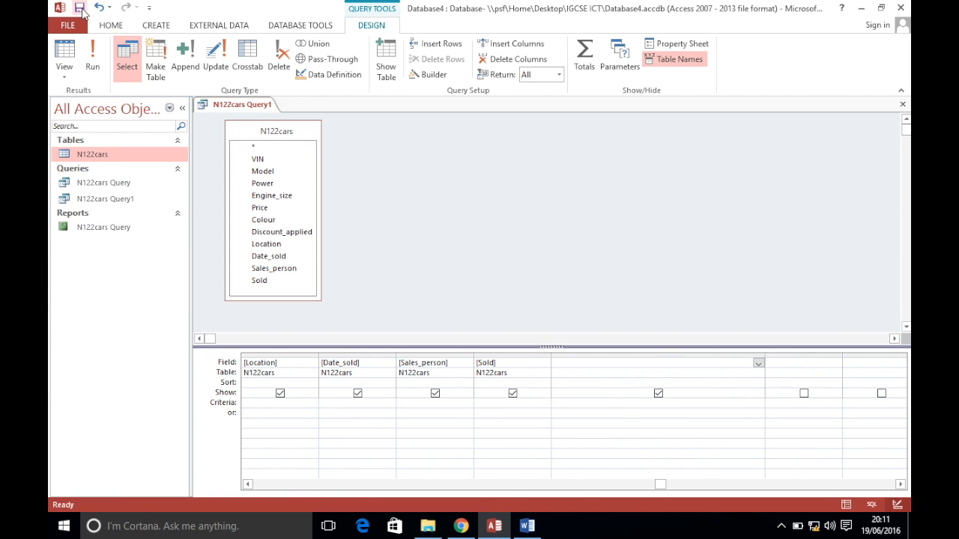
Run the query, widen the Discount_value column, and return to Design View
left_click(92, 60)
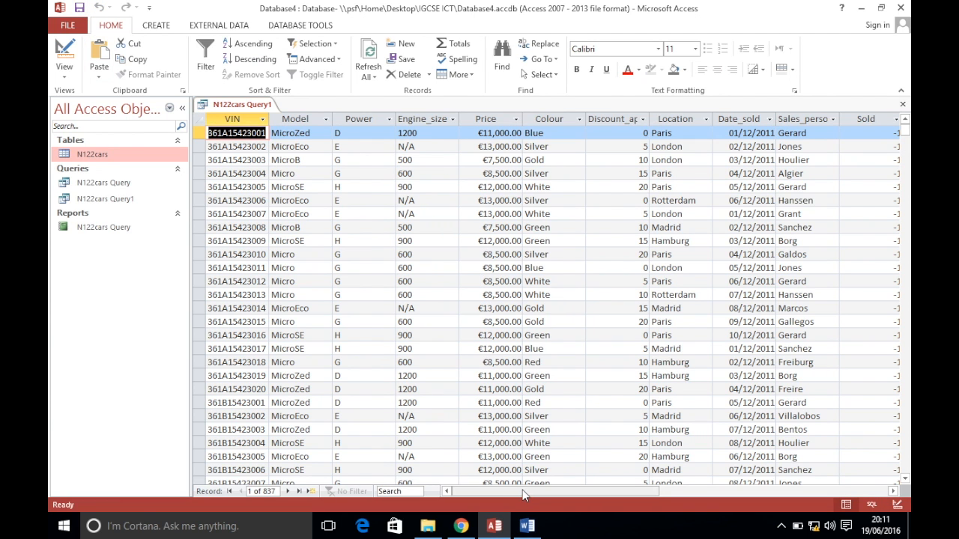
left_click_drag(524, 492, 629, 492)
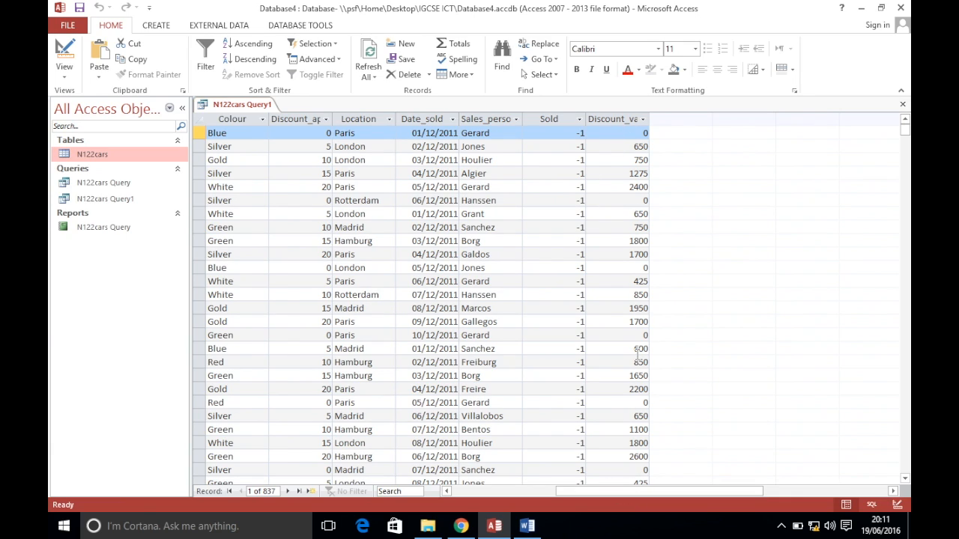
double_click(648, 120)
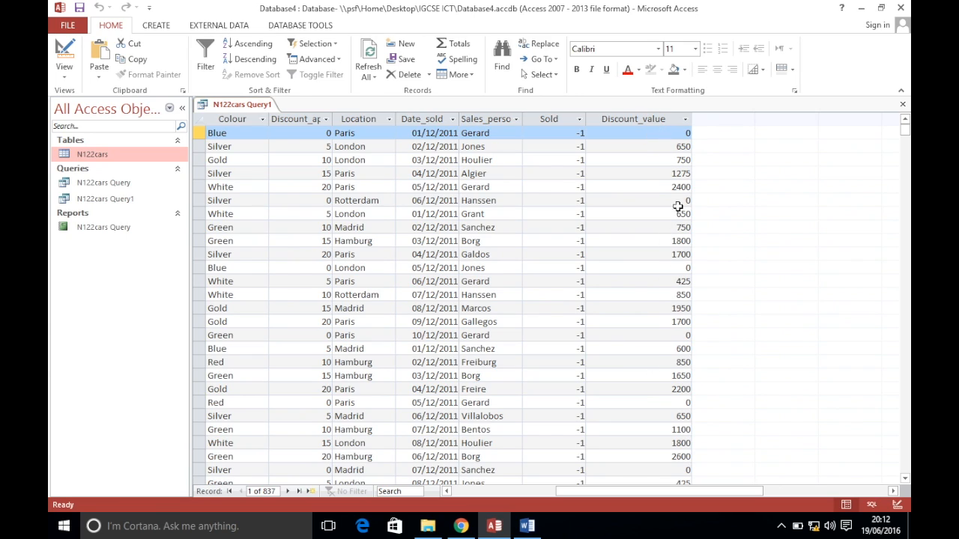
right_click(229, 112)
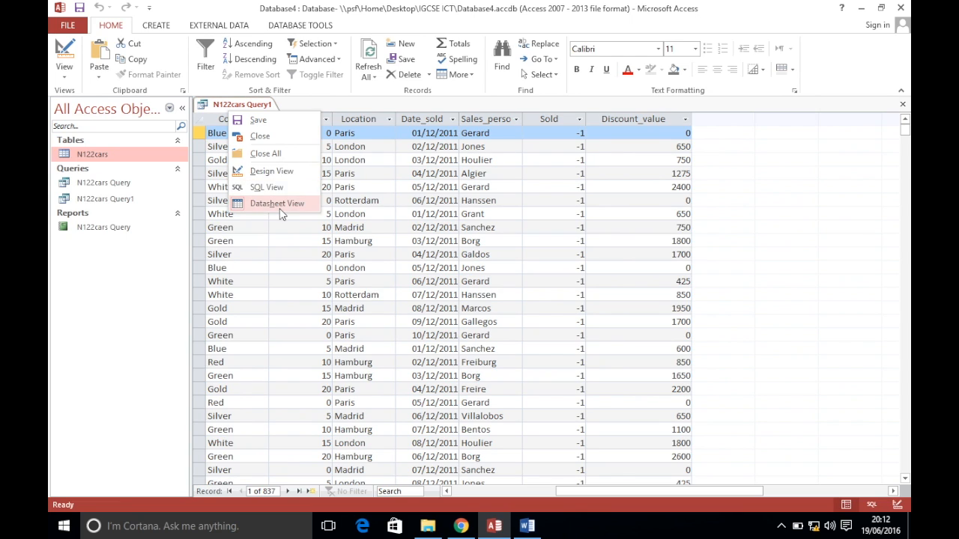
left_click(268, 171)
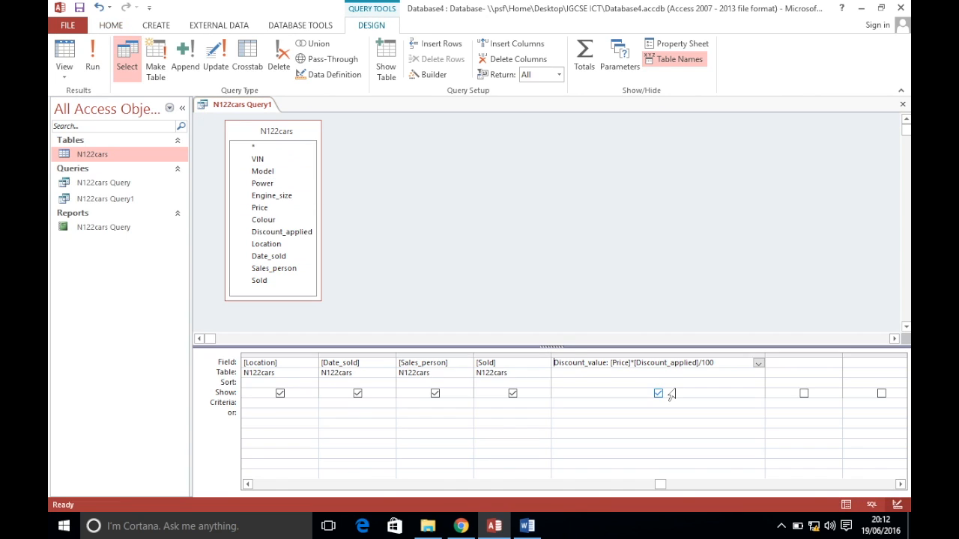
Set Discount_value's Format property to Euro, check the results, then return to Design View
left_click(682, 47)
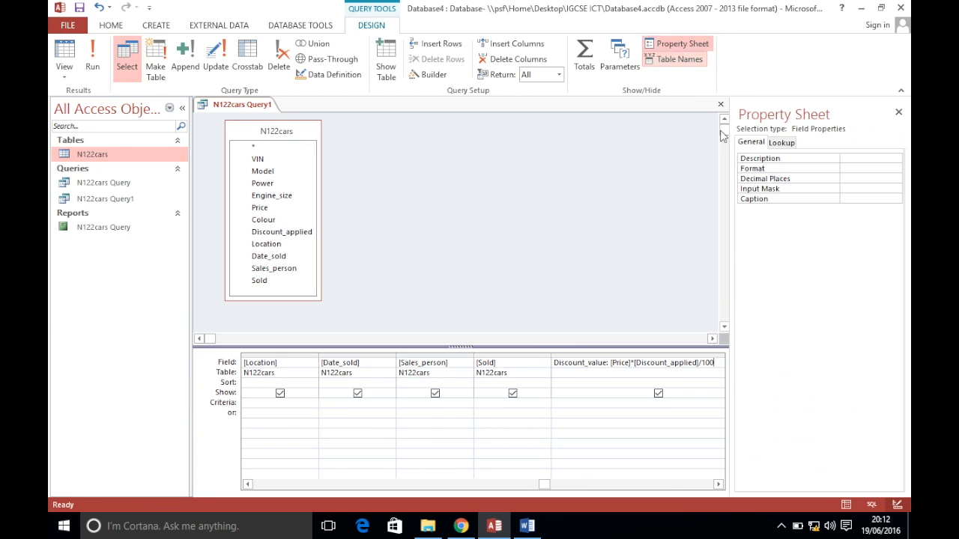
left_click(845, 166)
left_click(896, 171)
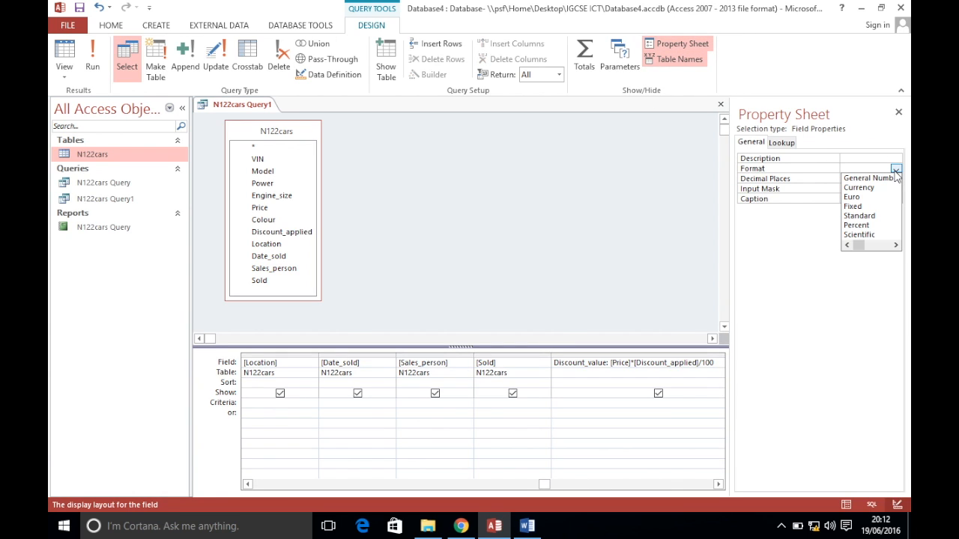
left_click(852, 196)
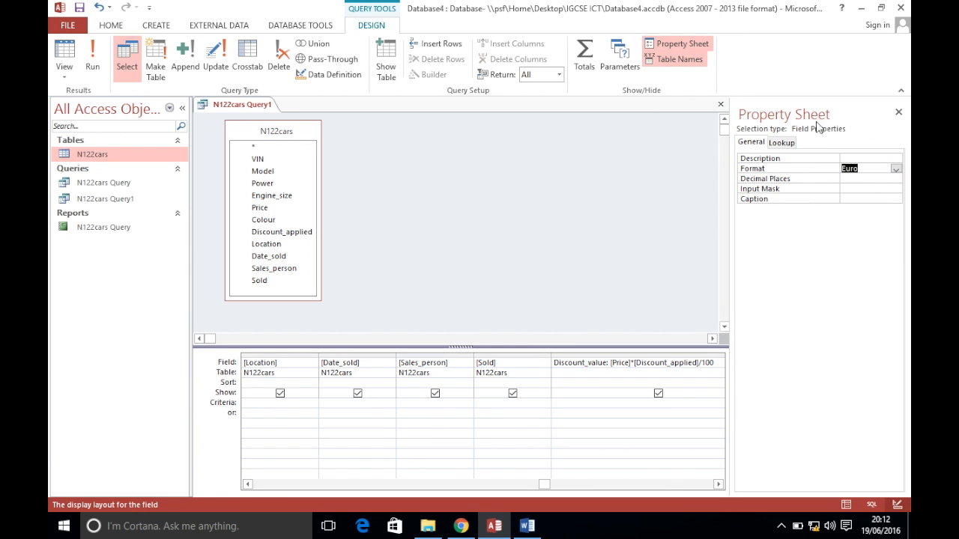
left_click(898, 111)
left_click(93, 66)
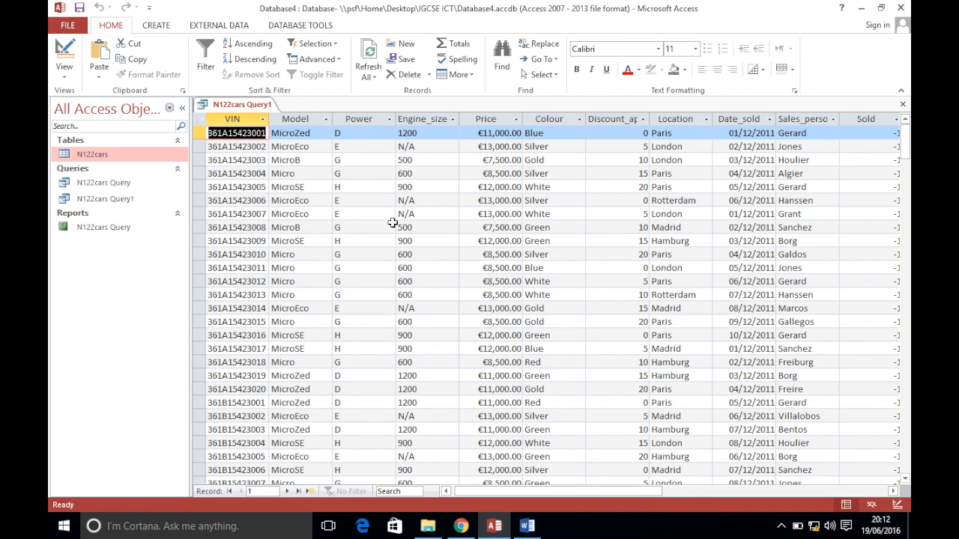
left_click_drag(626, 494, 730, 493)
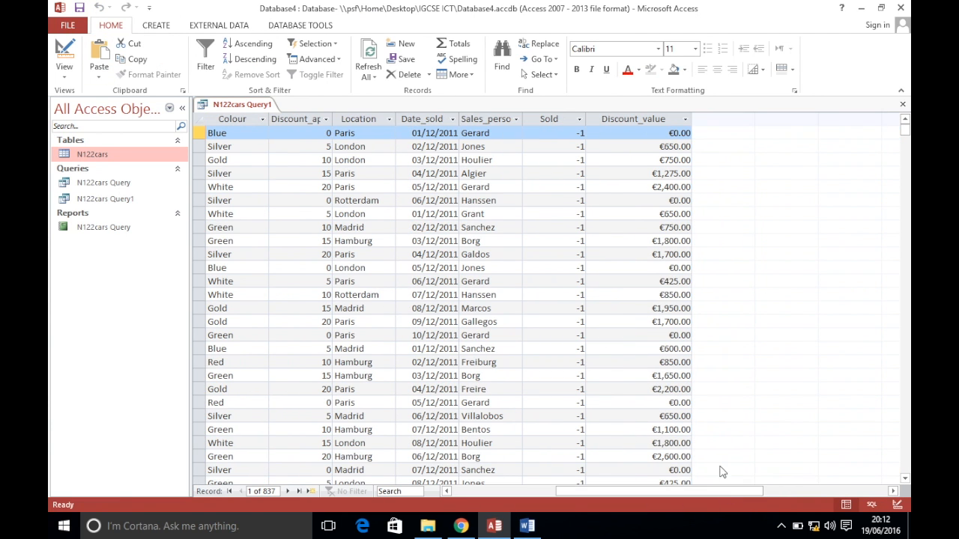
right_click(241, 105)
left_click(271, 188)
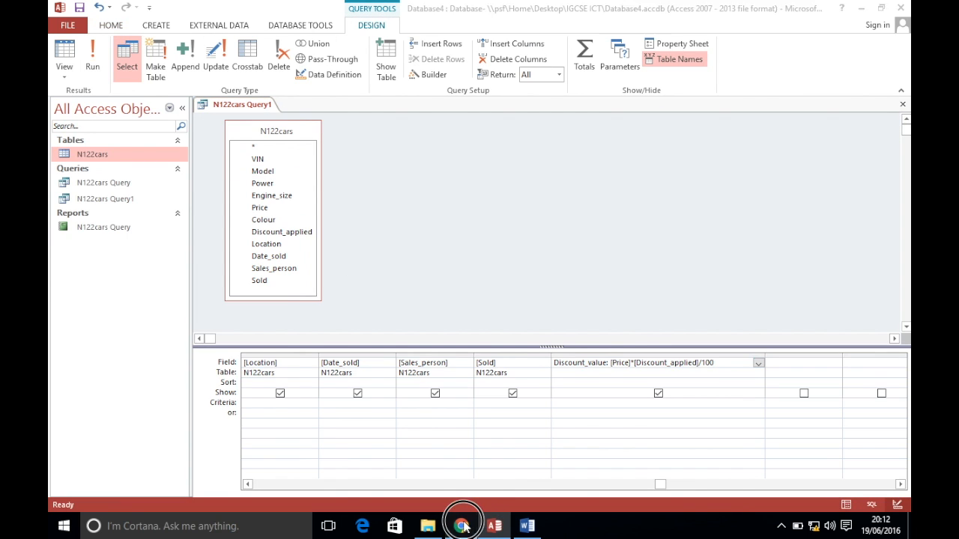
Enter criteria Yes for Sold and a sold-after-2011 date for Date_sold
left_click(461, 526)
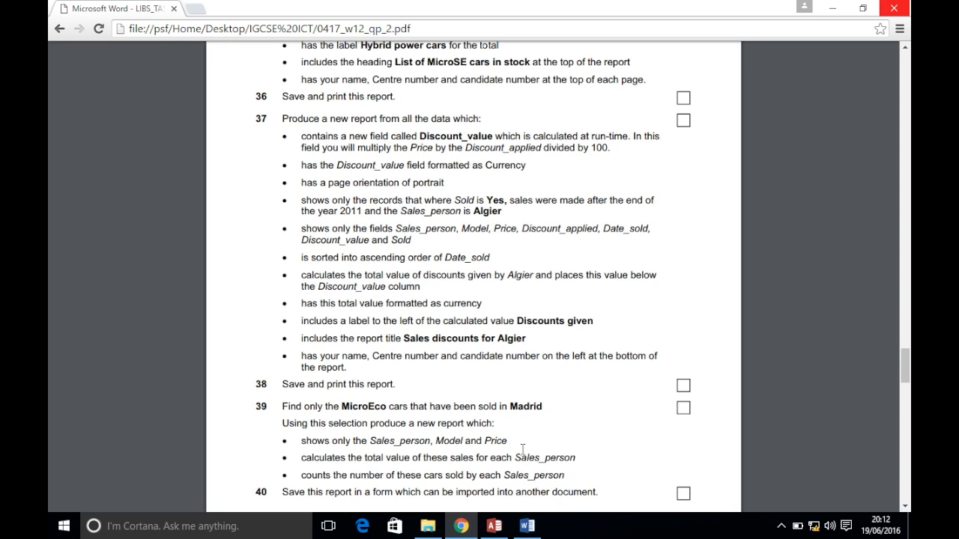
left_click(494, 526)
left_click(495, 404)
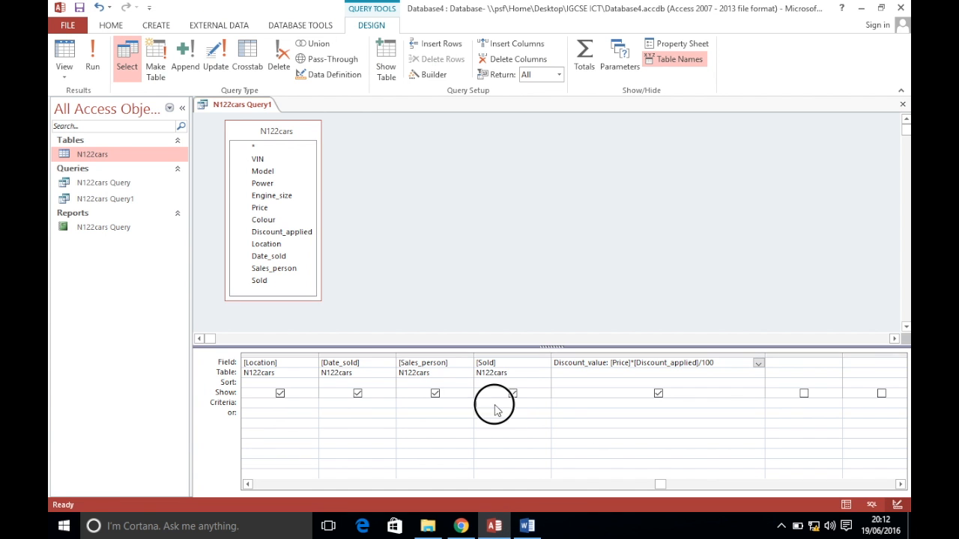
type("Yes")
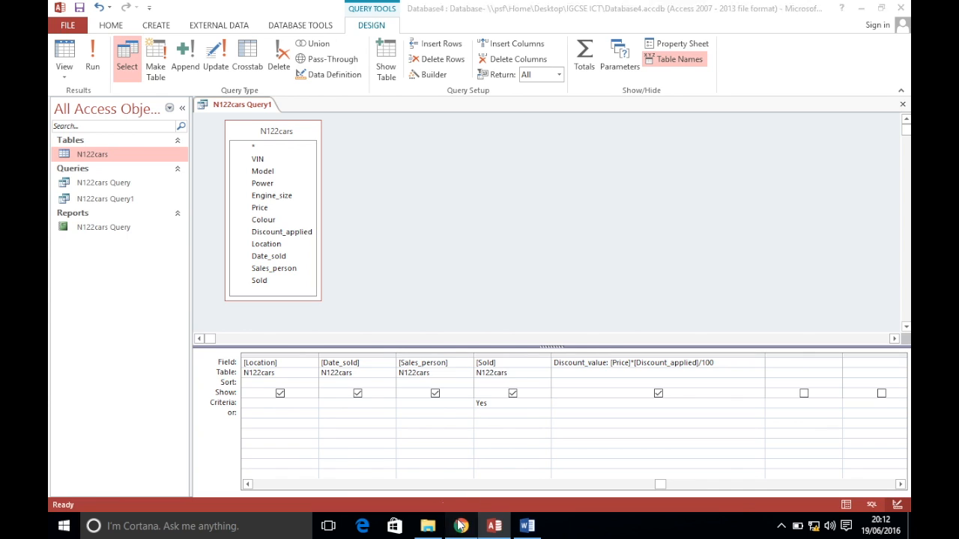
left_click(461, 526)
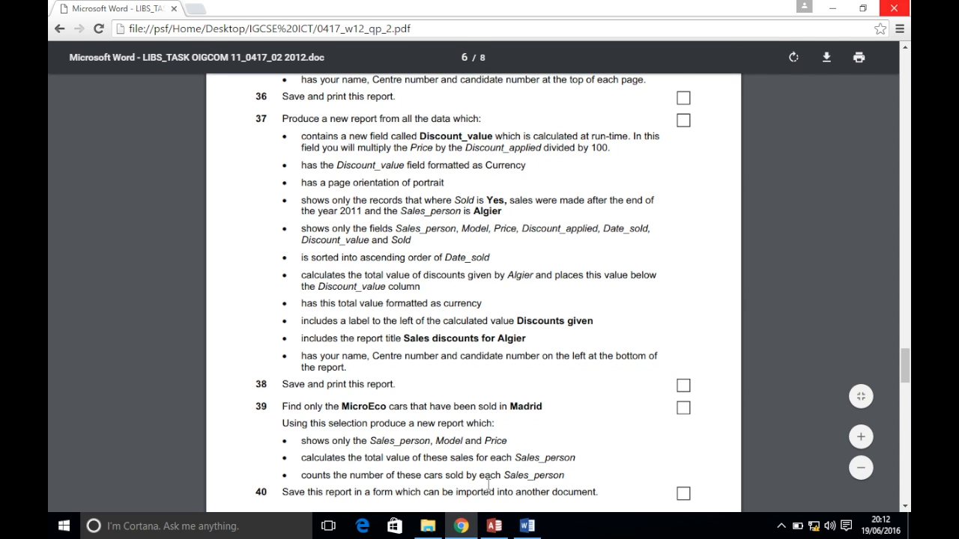
left_click(494, 526)
left_click(333, 404)
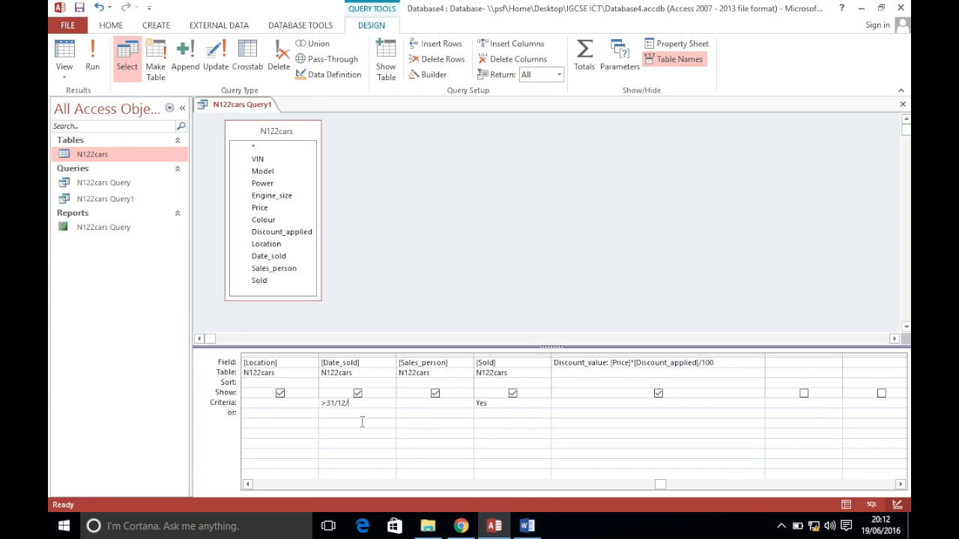
key("Tab")
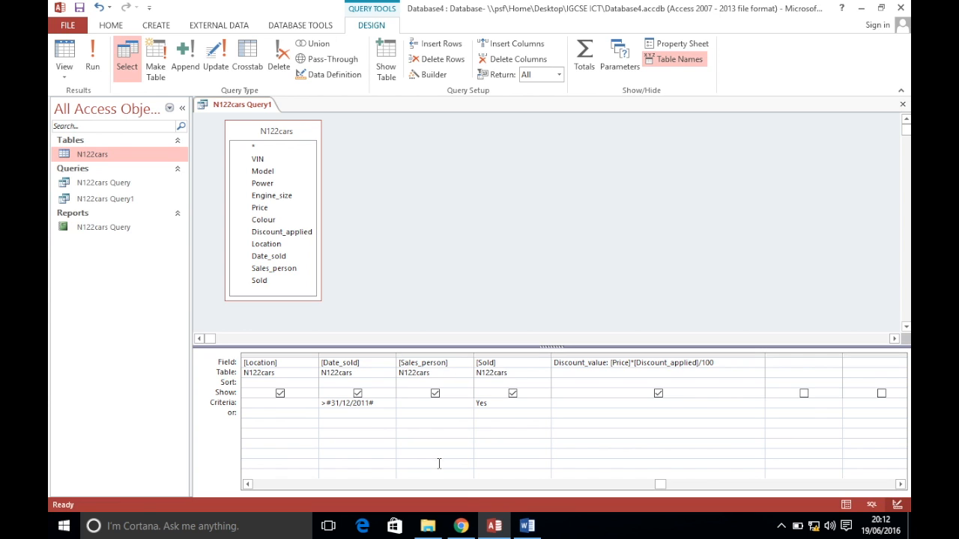
Add the Algier salesperson criterion, run the query to get 14 records, and save it
left_click(461, 526)
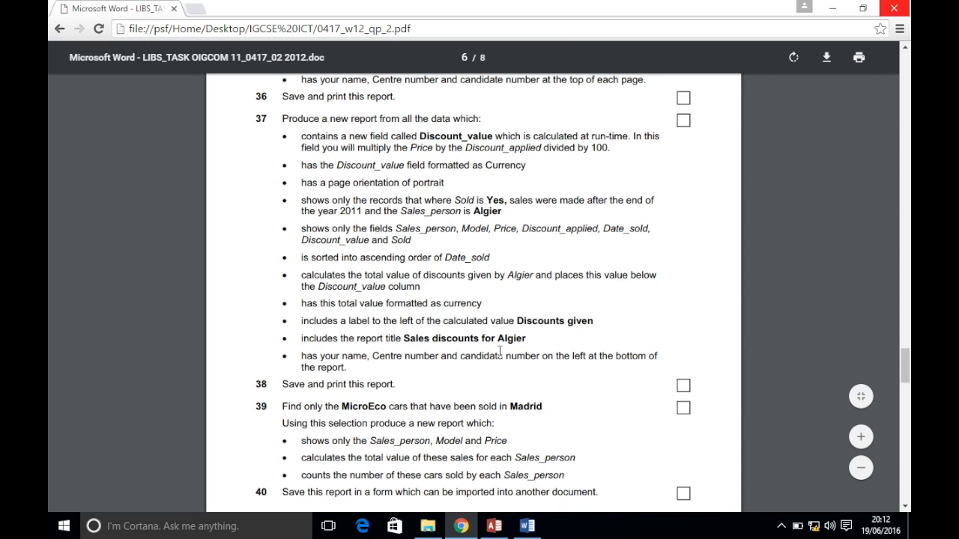
left_click(493, 526)
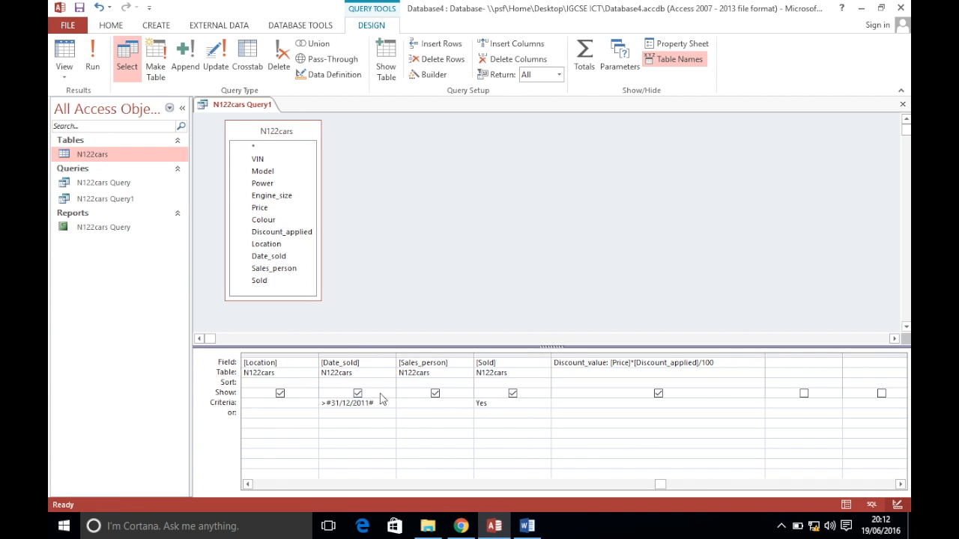
key("Tab")
left_click(92, 64)
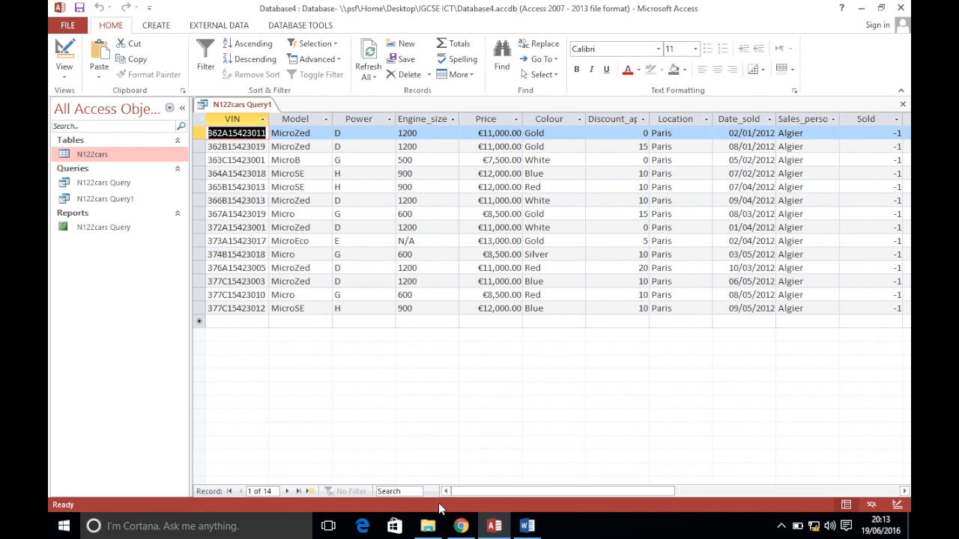
left_click(460, 526)
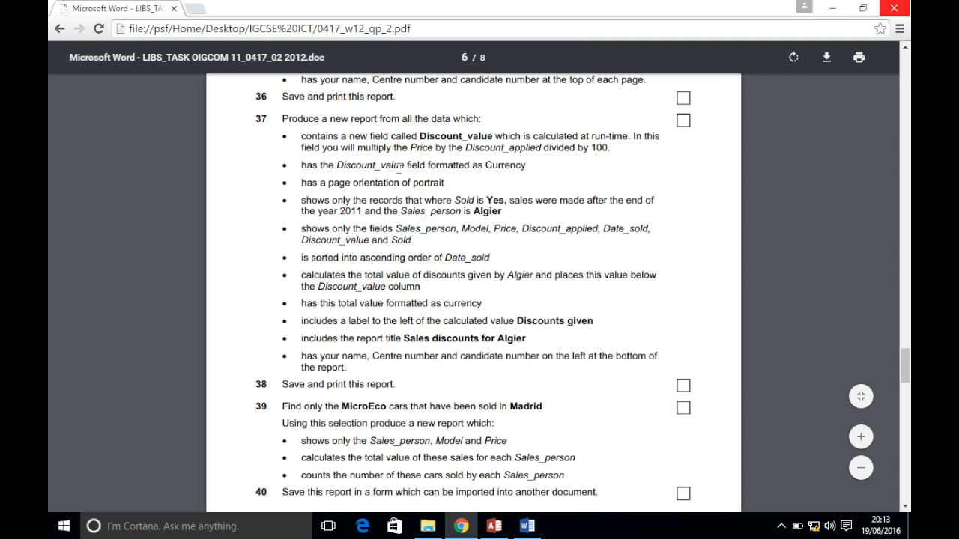
left_click(494, 526)
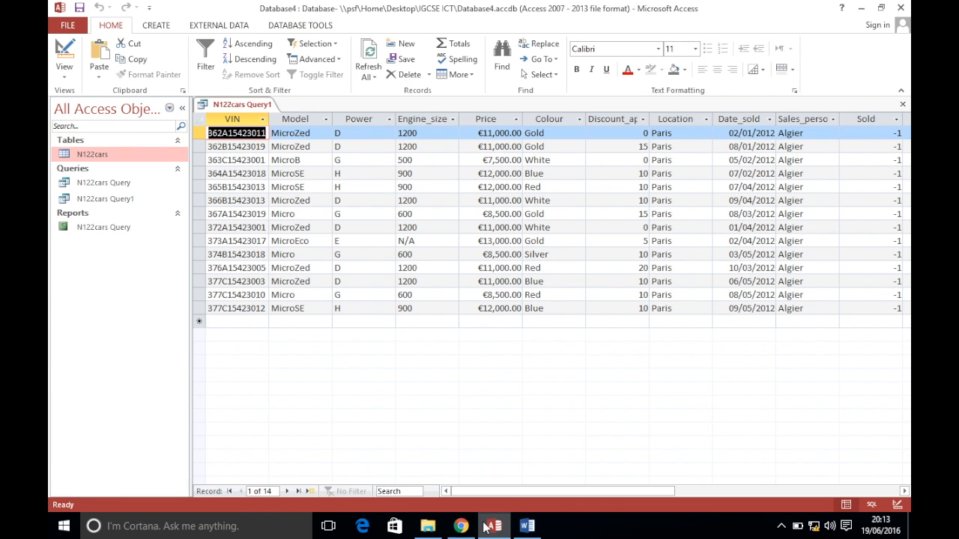
left_click(98, 201)
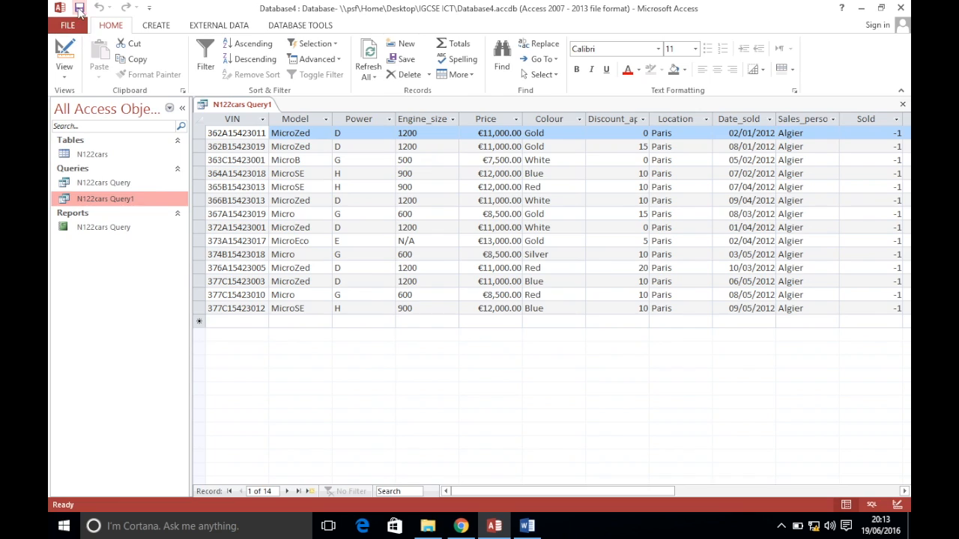
left_click(79, 9)
Start the Report Wizard and add Sales_person, Model and Price as report fields
left_click(155, 25)
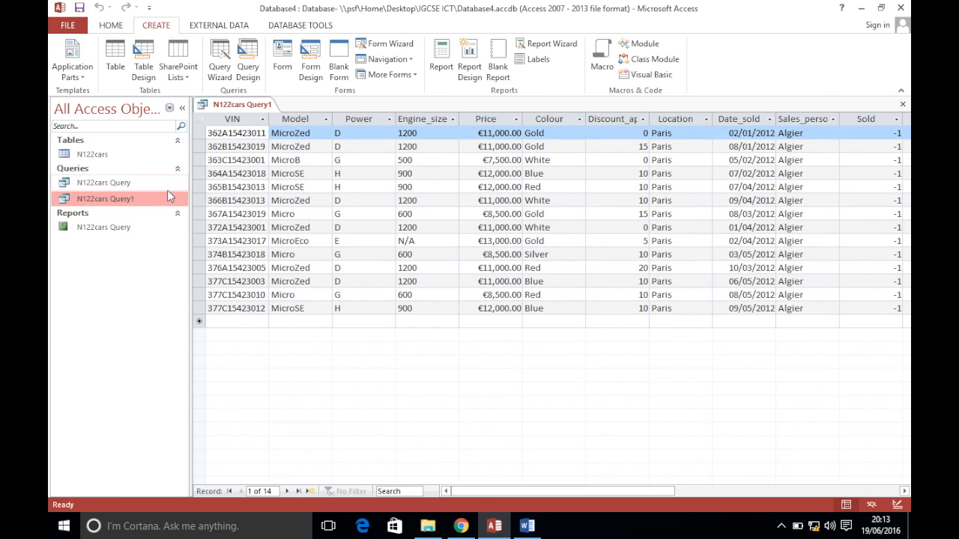
left_click(557, 51)
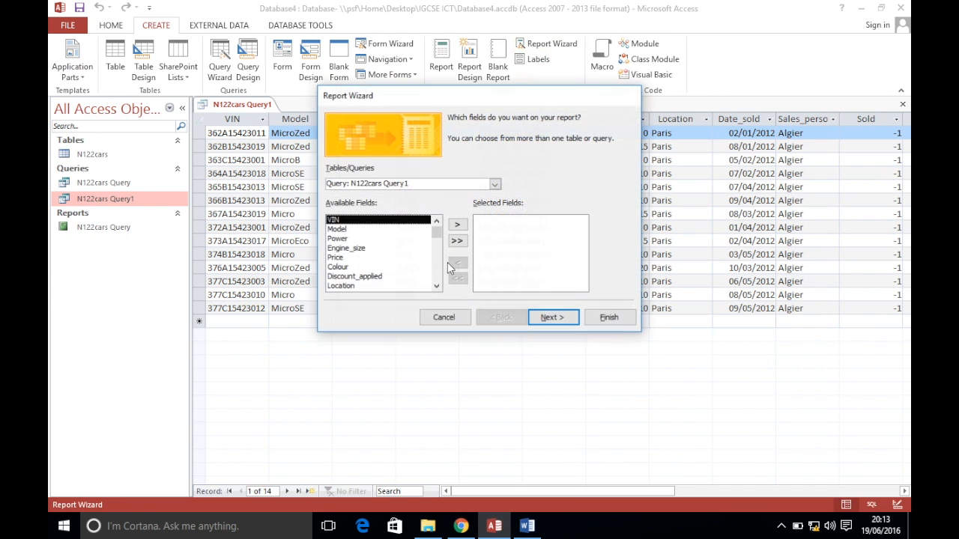
left_click(461, 525)
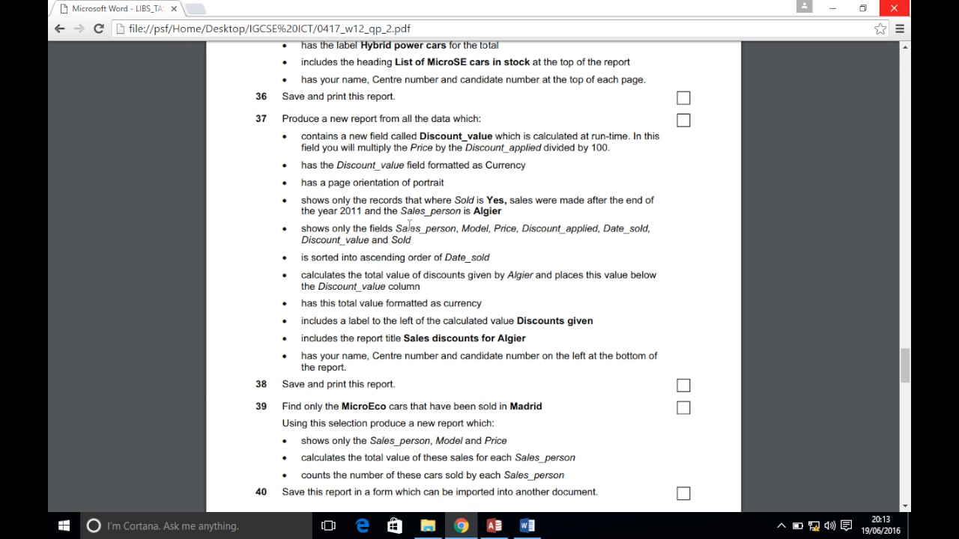
left_click(494, 525)
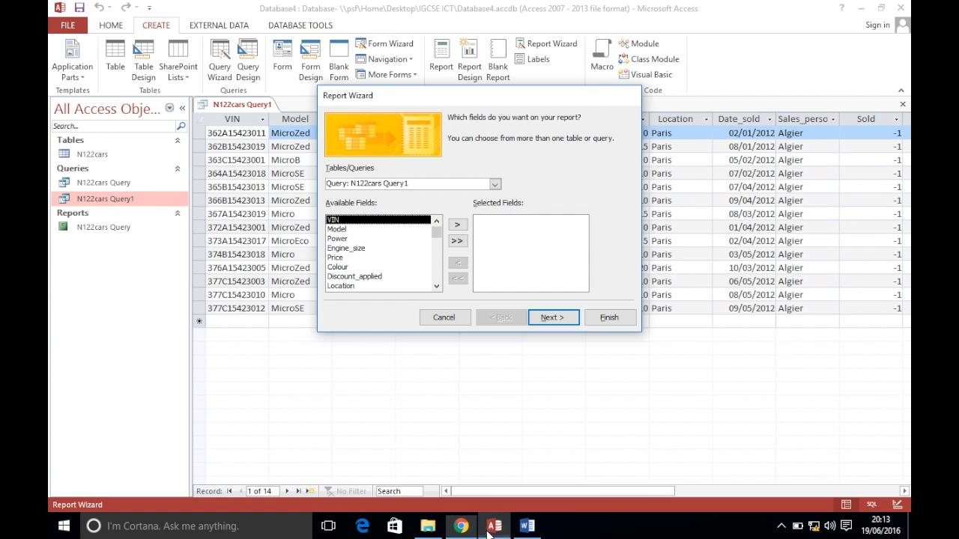
mouse_move(439, 230)
left_mouse_down()
mouse_move(444, 299)
mouse_move(437, 217)
left_mouse_up()
double_click(357, 267)
double_click(350, 229)
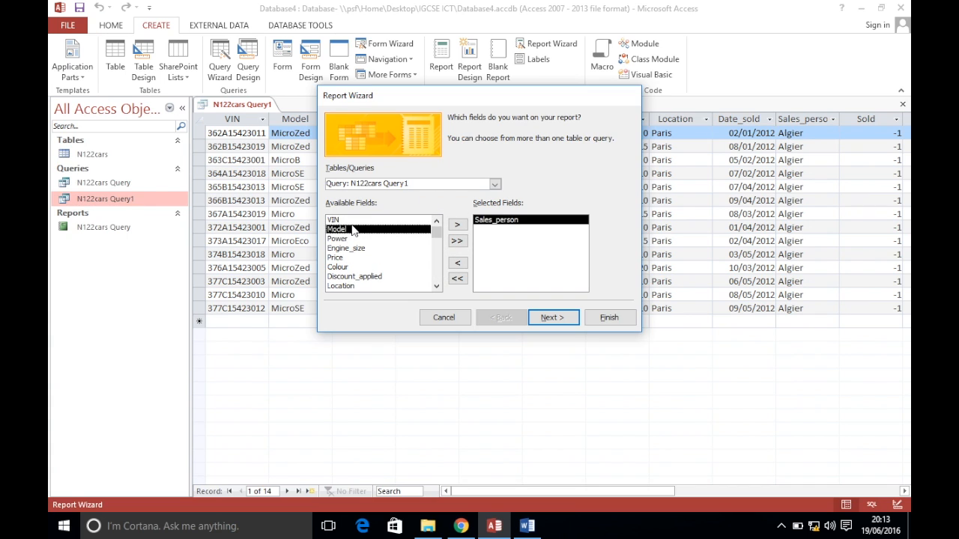
double_click(350, 248)
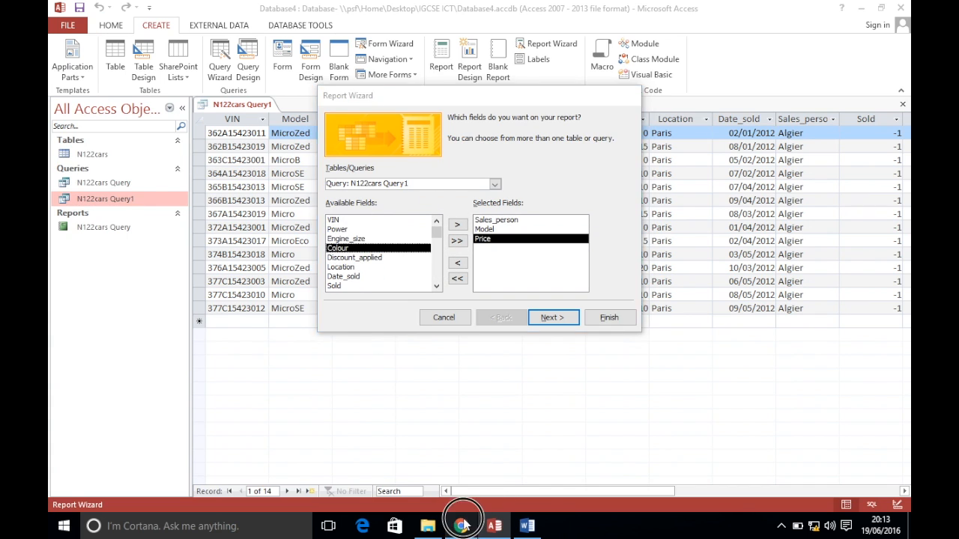
Add Discount_applied, Date_sold, Discount_value and Sold to the report fields
left_click(461, 526)
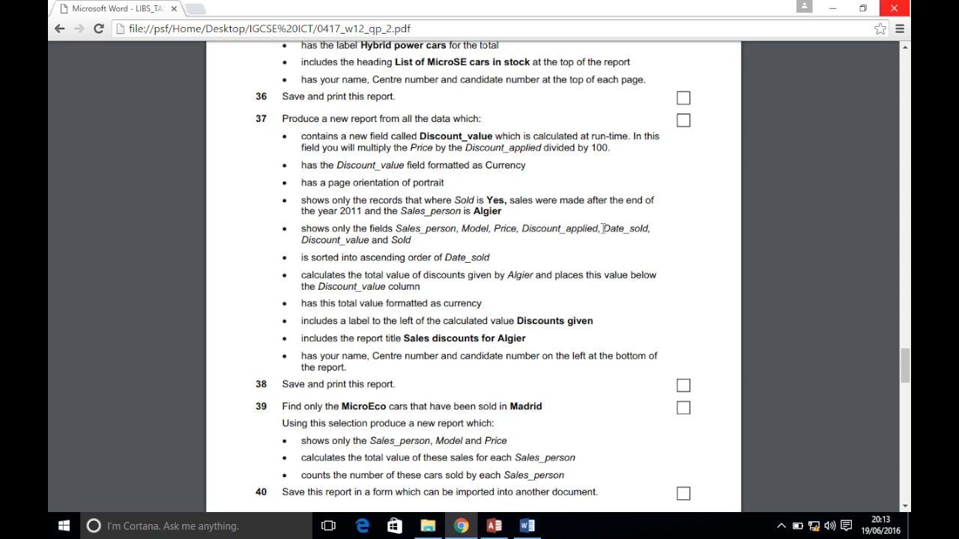
left_click(495, 526)
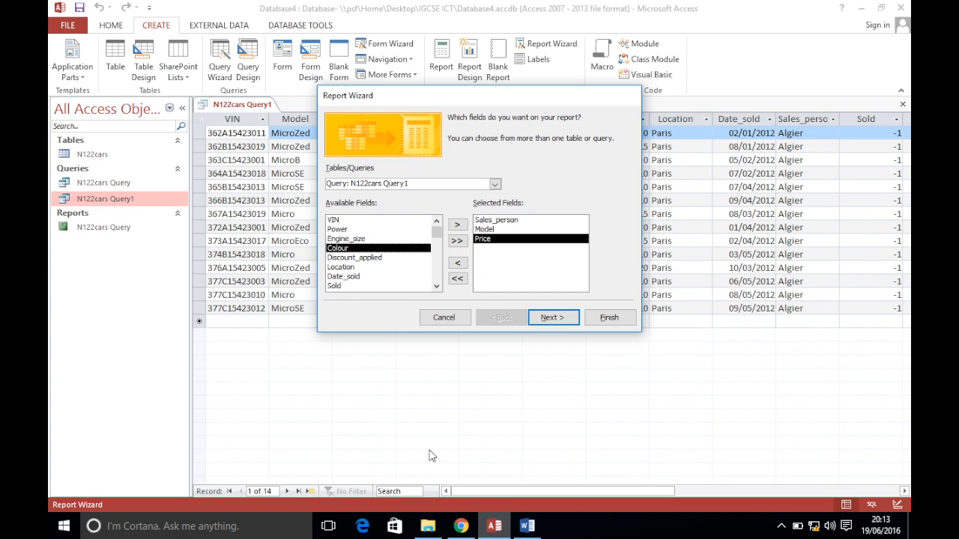
double_click(382, 265)
double_click(373, 267)
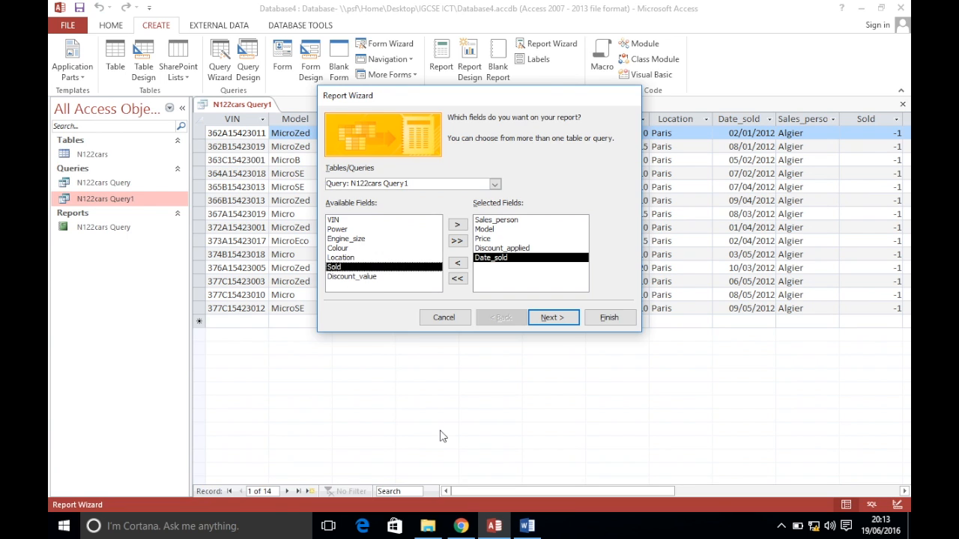
left_click(493, 526)
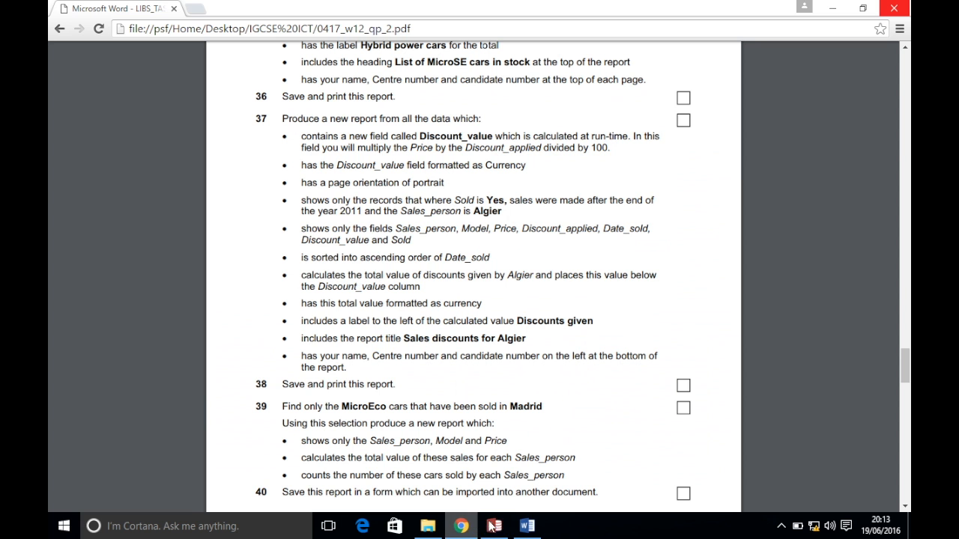
left_click(492, 526)
double_click(364, 277)
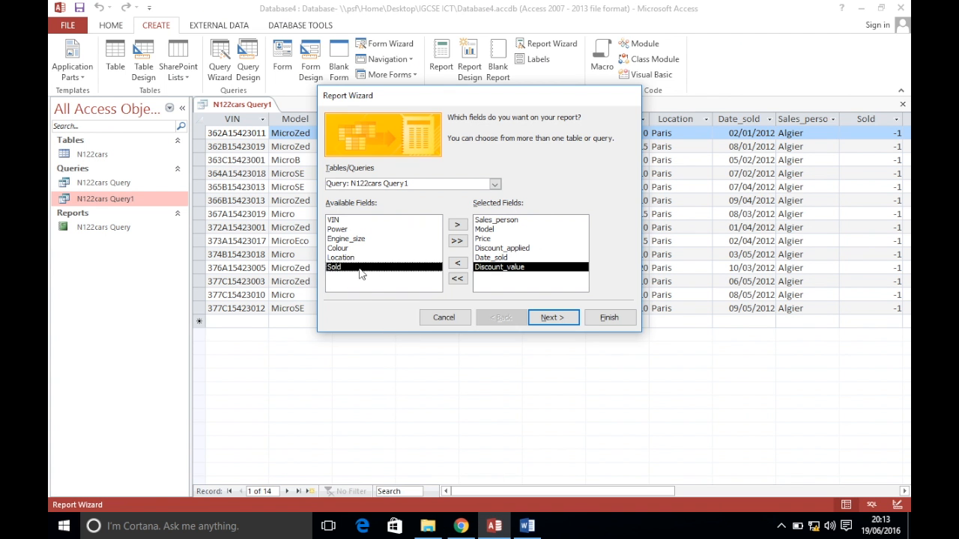
double_click(358, 268)
Skip grouping, set a sort field, keep tabular portrait layout, and finish to preview
left_click(551, 318)
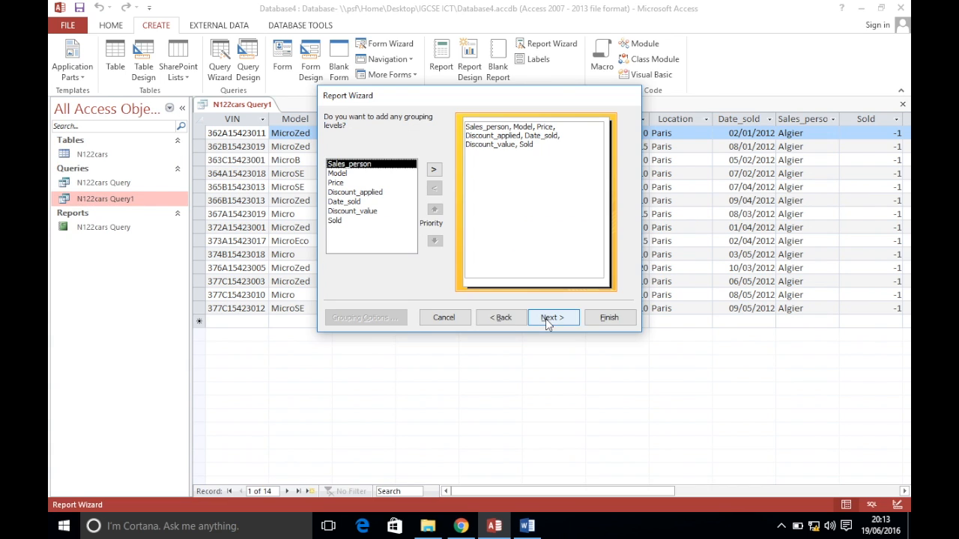
left_click(547, 318)
left_click(461, 526)
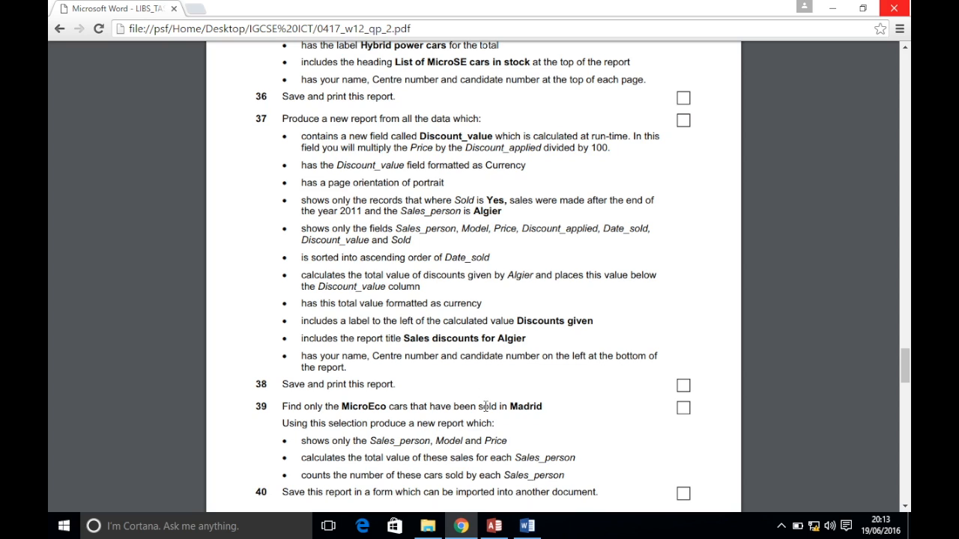
left_click(495, 526)
left_click(559, 162)
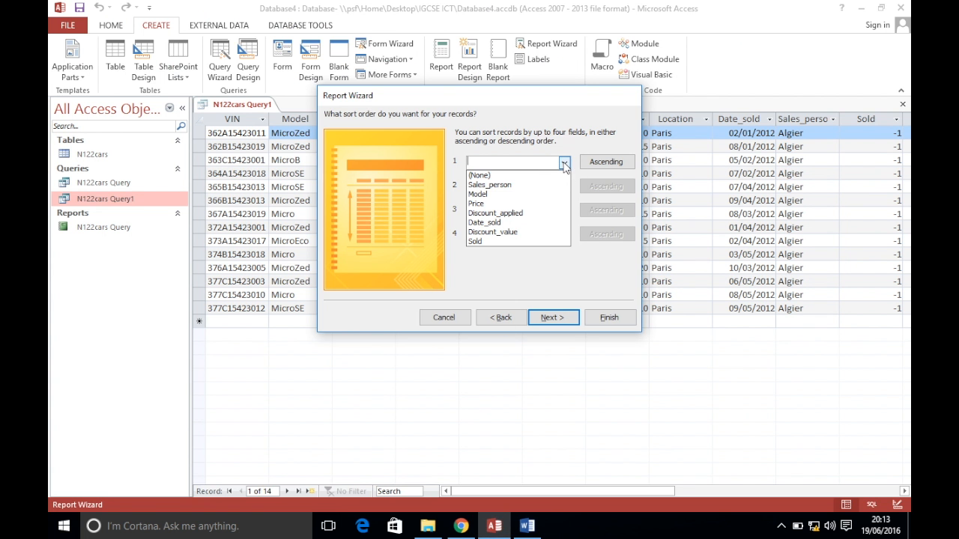
left_click(554, 216)
left_click(550, 317)
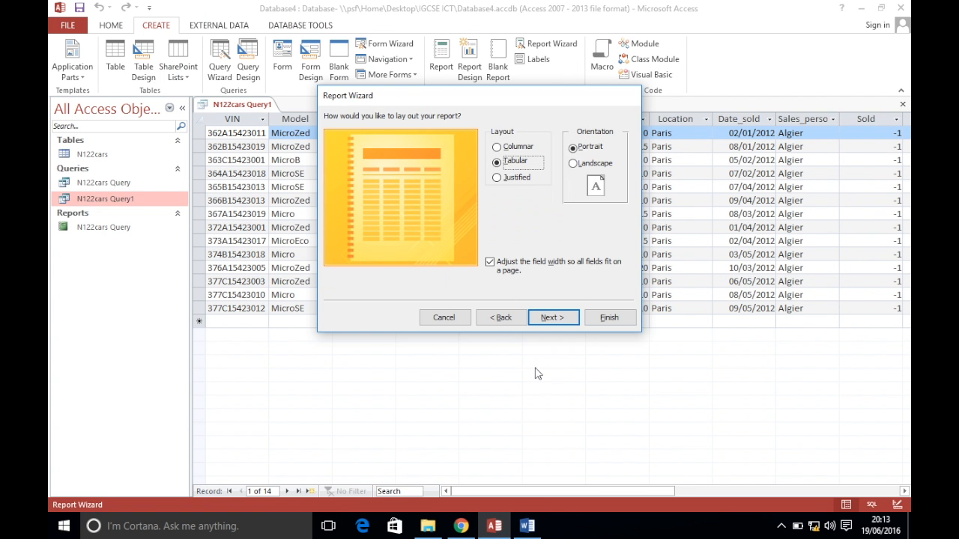
left_click(461, 526)
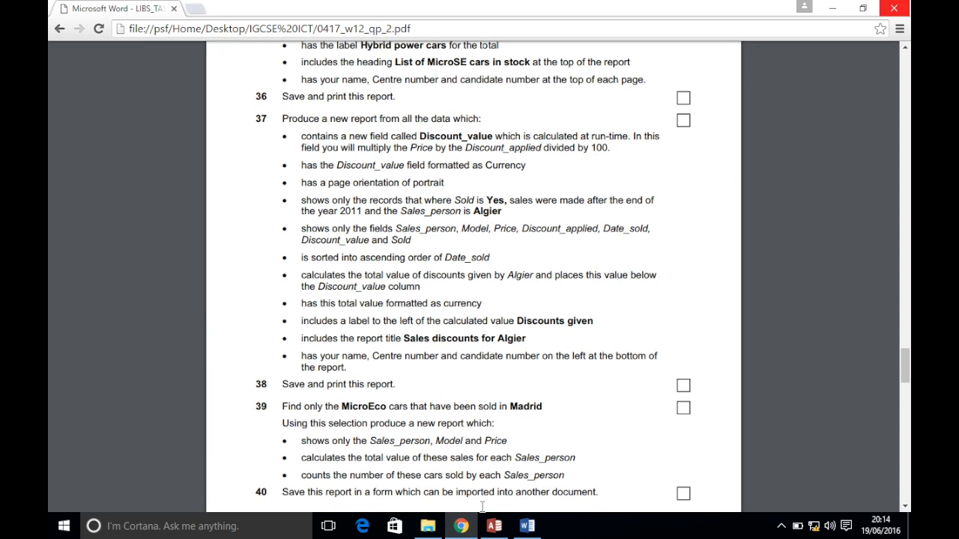
left_click(494, 526)
left_click(551, 317)
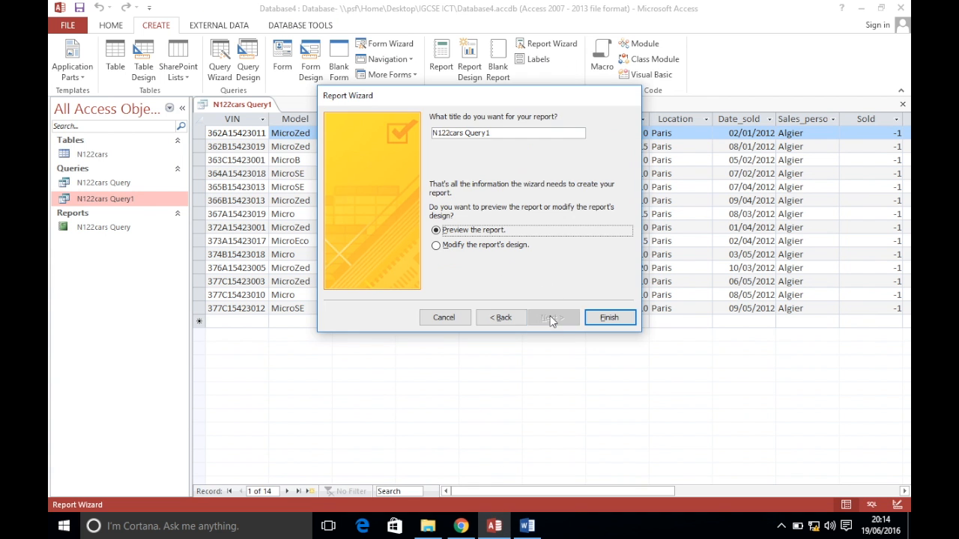
left_click(607, 318)
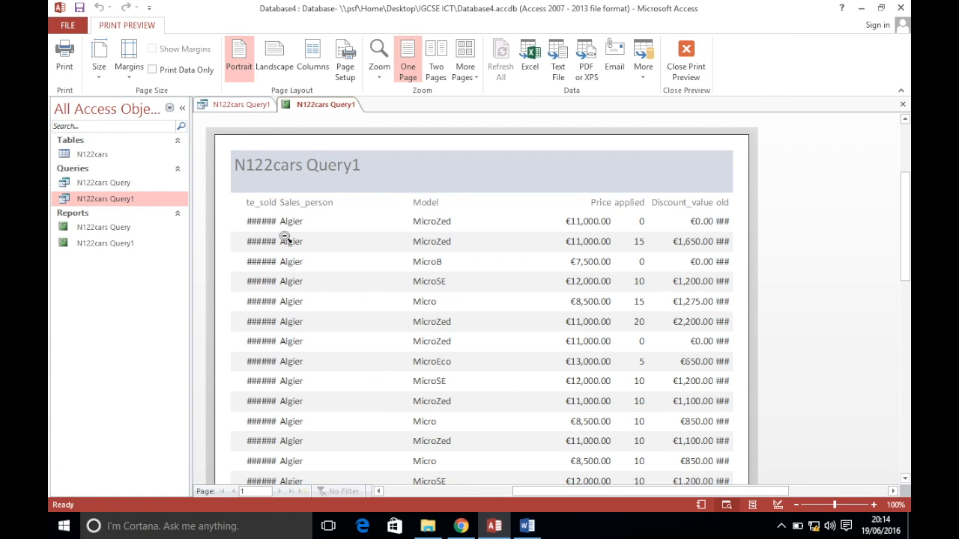
Switch the report to Design View and narrow the Sales_person column
left_click(460, 526)
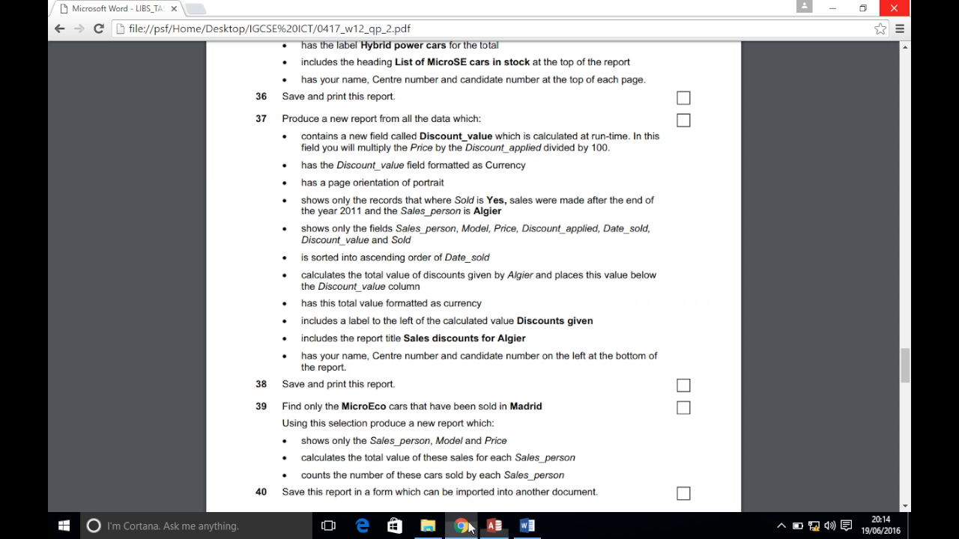
mouse_move(494, 529)
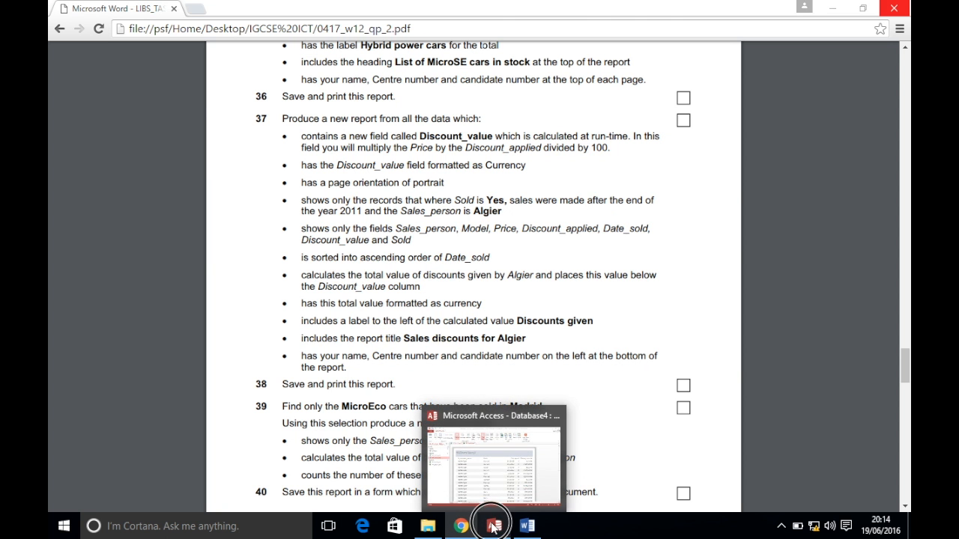
left_click(494, 527)
right_click(322, 111)
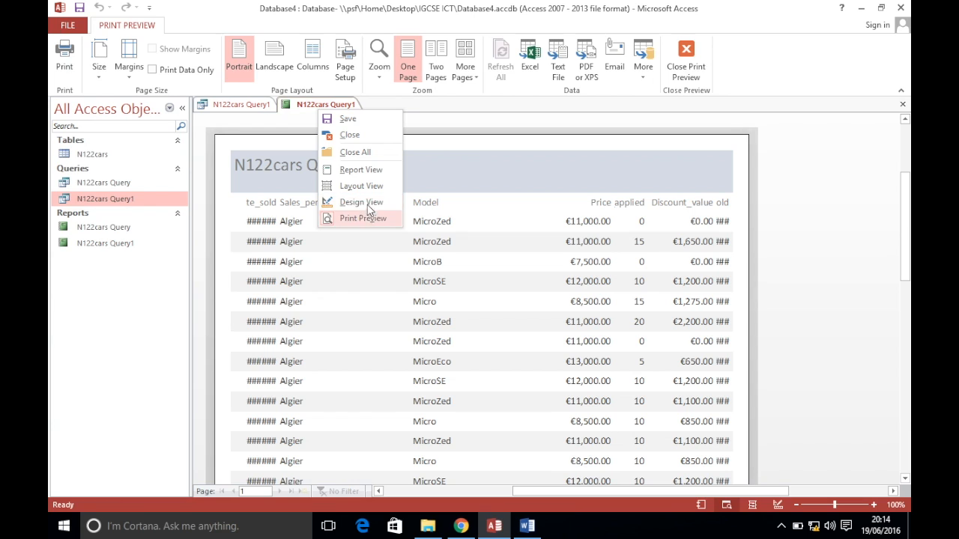
left_click(364, 199)
left_click(303, 204)
left_click(308, 236, "shift")
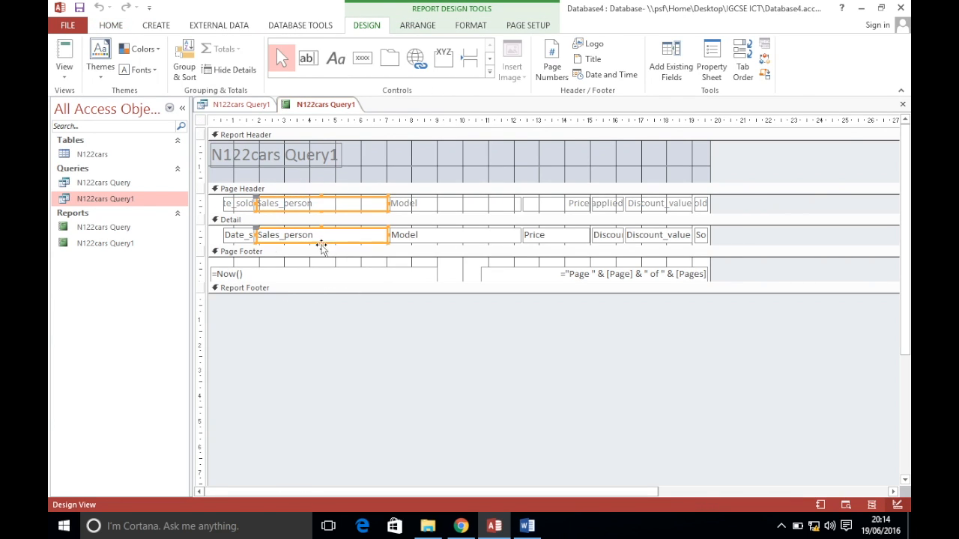
left_click_drag(256, 235, 286, 235)
left_click_drag(267, 197, 283, 235)
left_click(261, 238)
Narrow the Model column, shift Price through Sold left, and widen Sold
left_click(456, 201)
left_click(456, 232, "shift")
left_click_drag(514, 237, 465, 238)
left_click_drag(505, 201, 707, 244)
left_click_drag(534, 236, 480, 237)
left_click(678, 203)
left_click(648, 236)
left_click_drag(656, 235, 684, 234)
left_click_drag(690, 197, 624, 203)
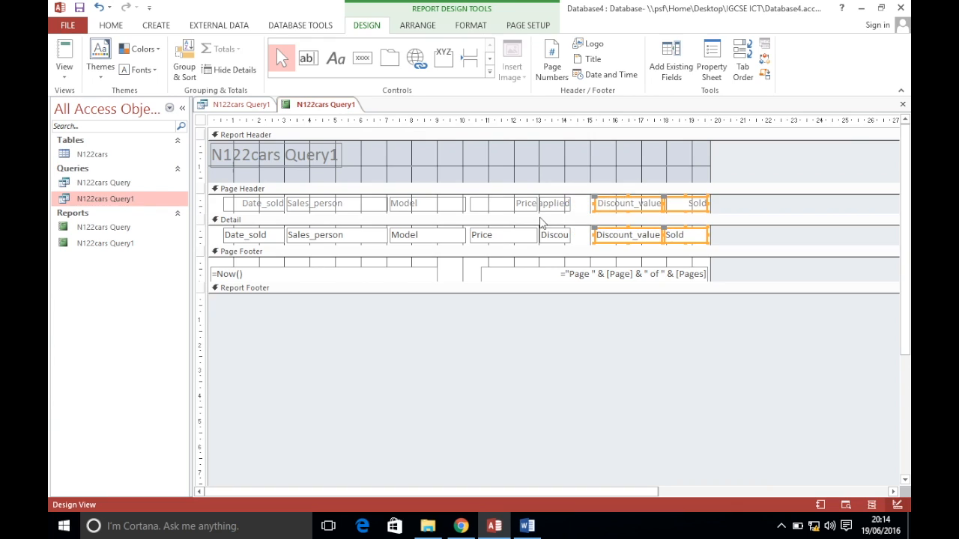
Widen Discount_applied, narrow Price, and preview the resized report in Print Preview
left_click(558, 208)
left_click(568, 235, "shift")
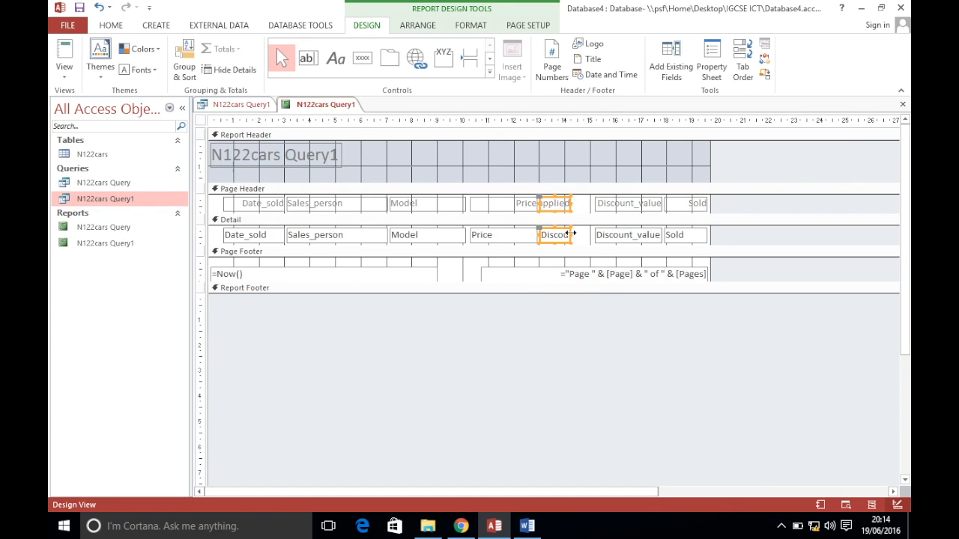
left_click_drag(572, 236, 592, 235)
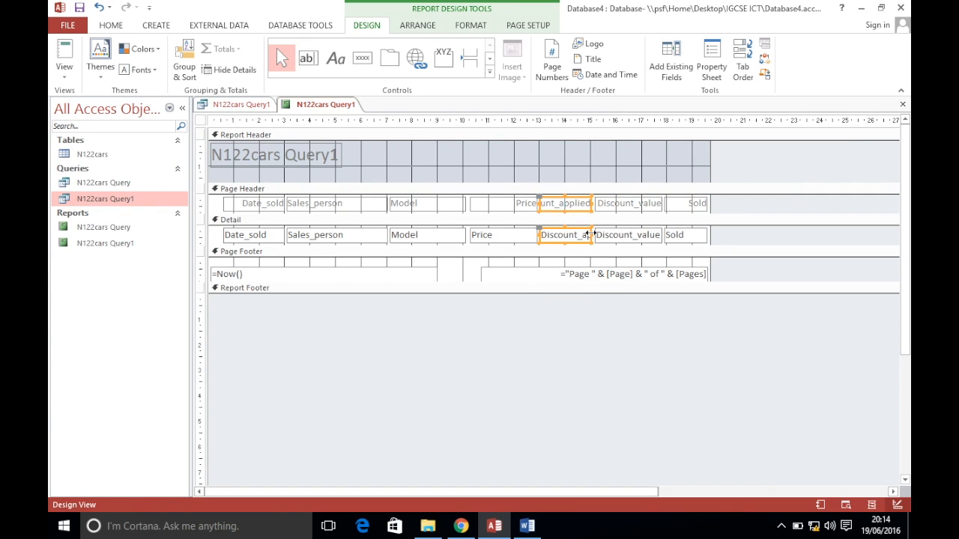
left_click(527, 208)
left_click(522, 238, "shift")
left_click_drag(537, 234, 526, 238)
left_click(537, 208)
left_click(540, 235, "shift")
left_click_drag(540, 237, 523, 235)
left_click(486, 346)
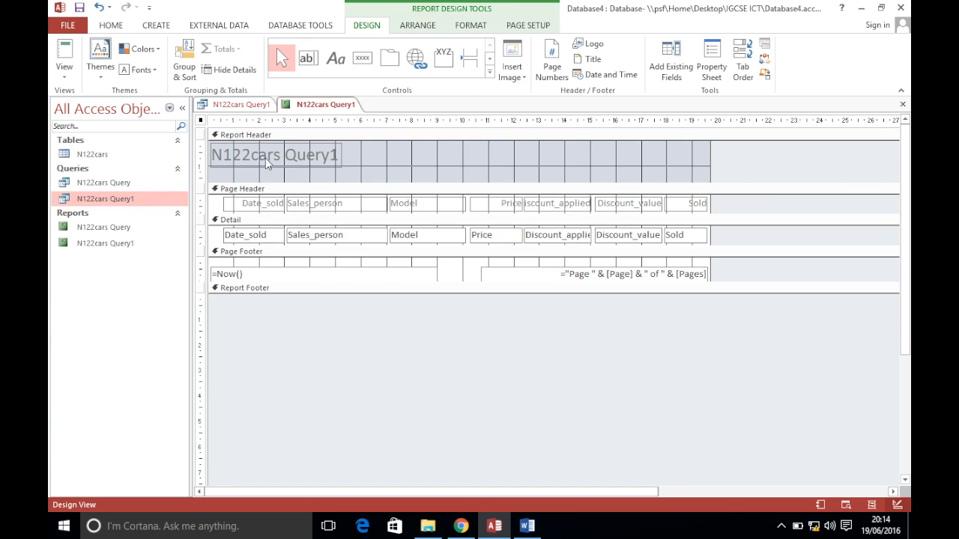
left_click(65, 71)
left_click(87, 143)
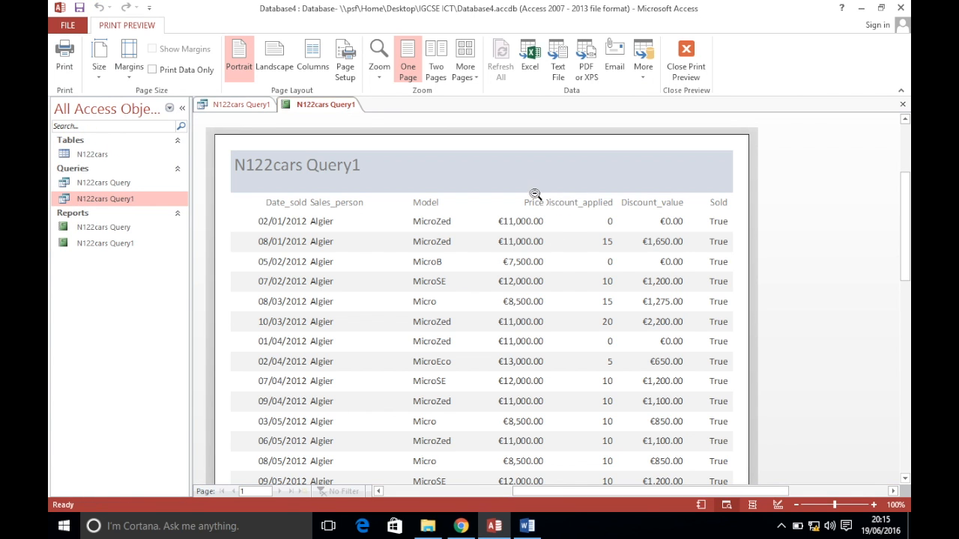
Return the report to Design View and check the exam paper's report requirements
right_click(315, 109)
left_click(352, 194)
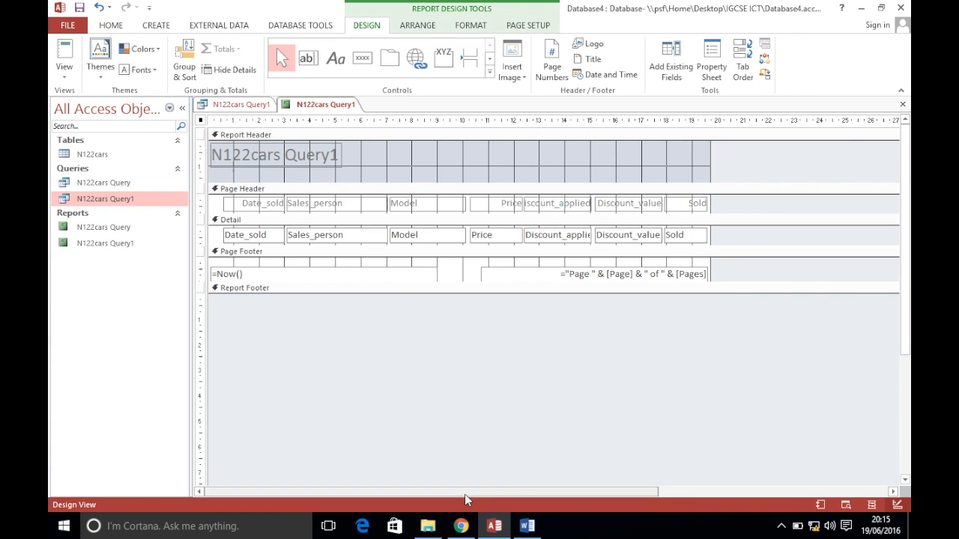
left_click(461, 526)
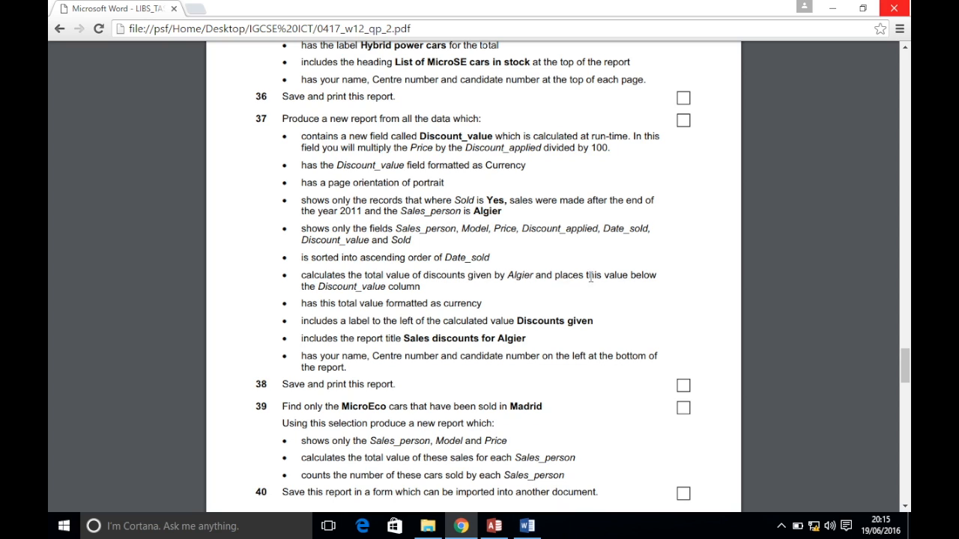
left_click(494, 526)
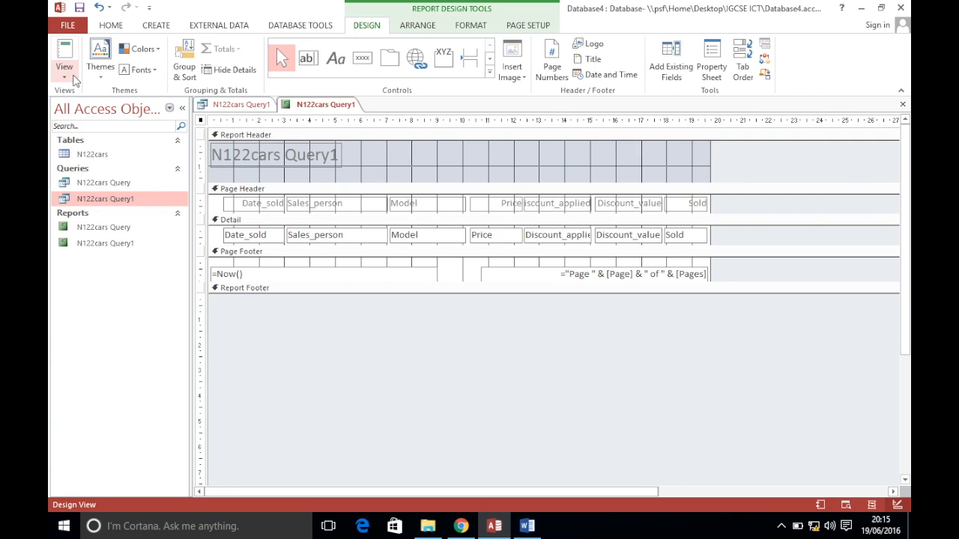
Review the report's records in Print Preview, then return to Design View
left_click(64, 75)
left_click(81, 125)
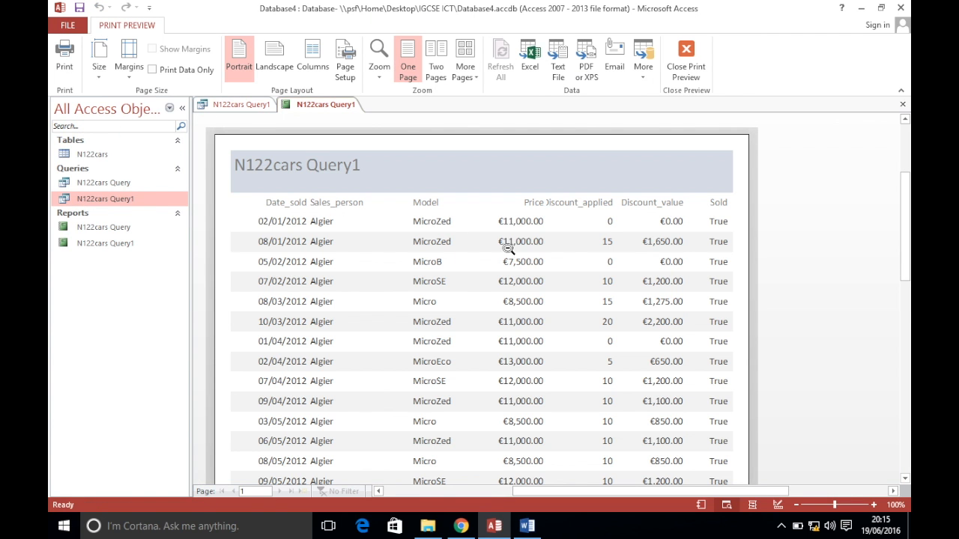
scroll(546, 265, "down", 5)
scroll(546, 265, "up", 5)
scroll(548, 266, "down", 2)
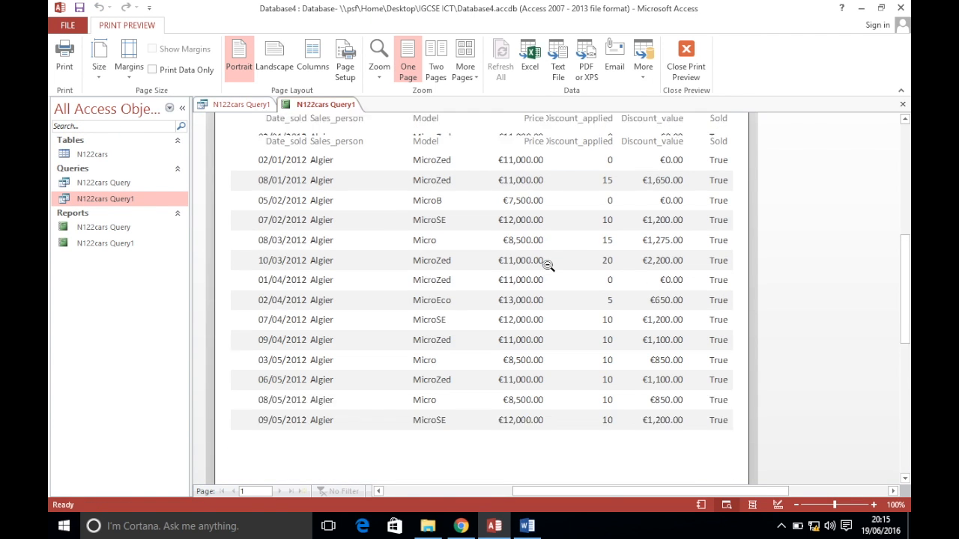
scroll(547, 266, "up", 1)
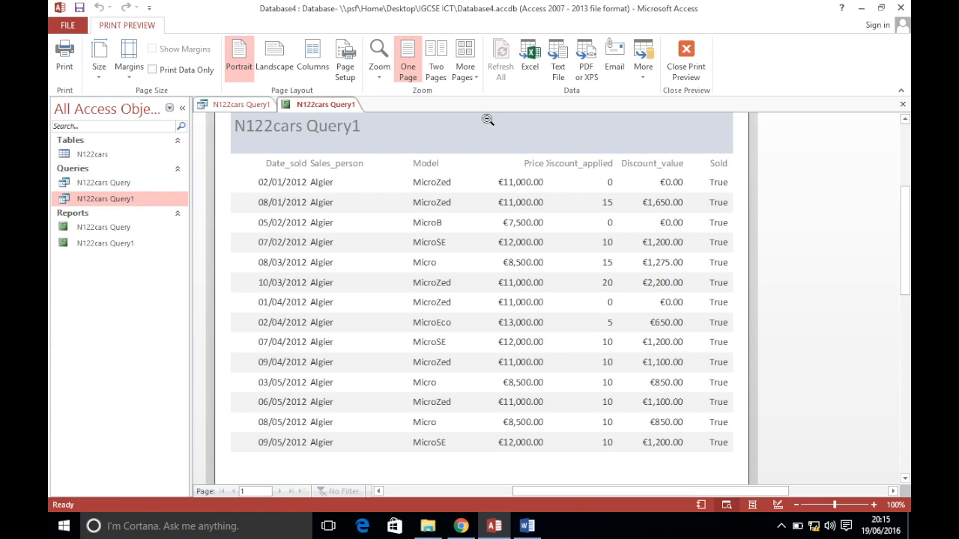
right_click(319, 104)
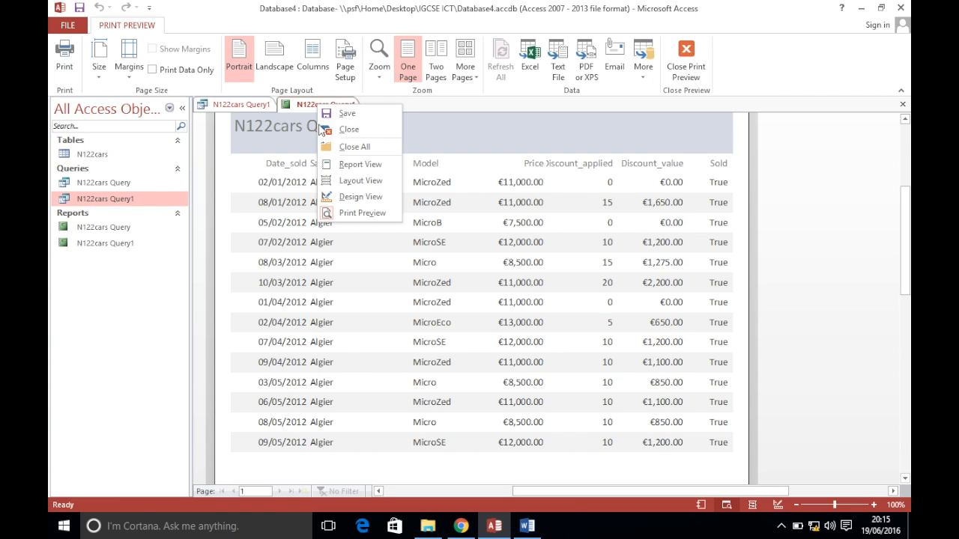
left_click(351, 198)
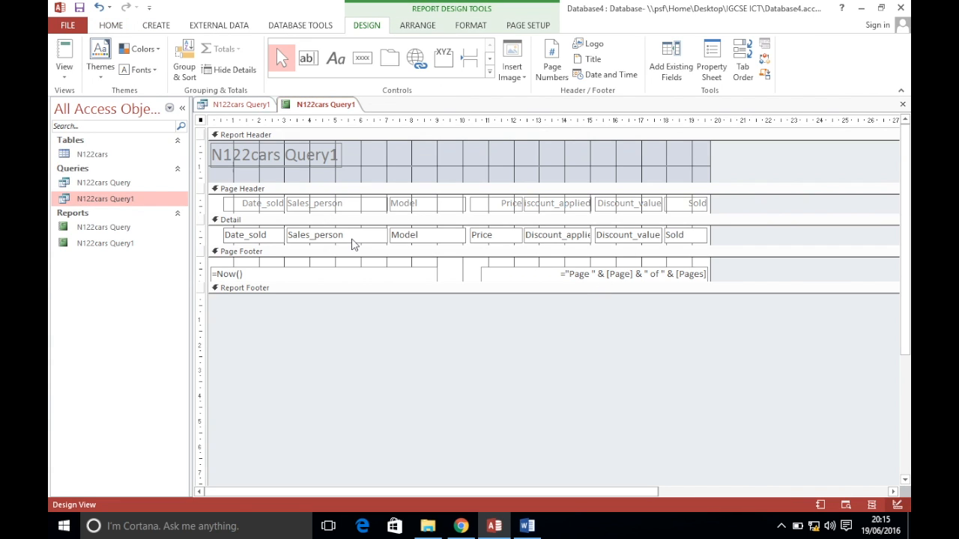
Add a =Sum([Discount_value]) total to the report footer beneath the Discount_value column
right_click(319, 237)
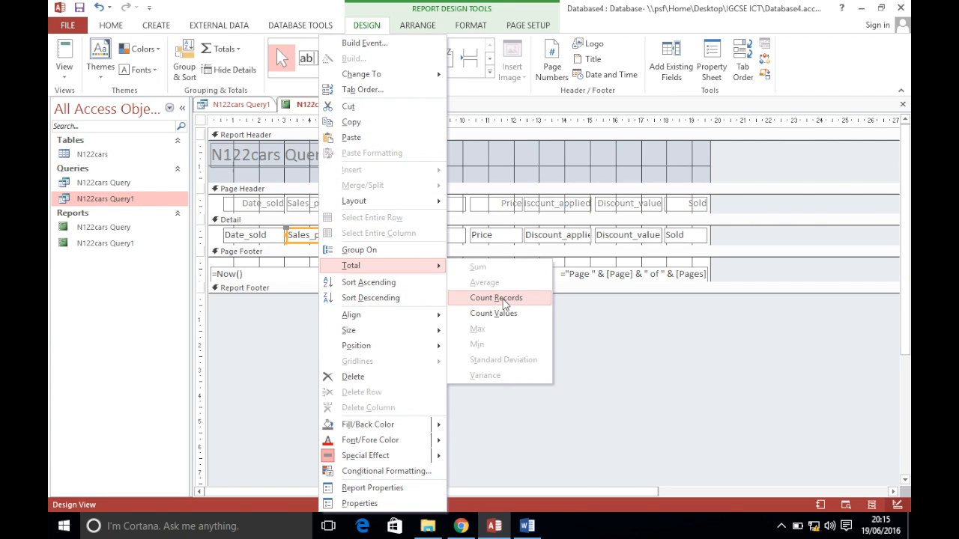
left_click(627, 328)
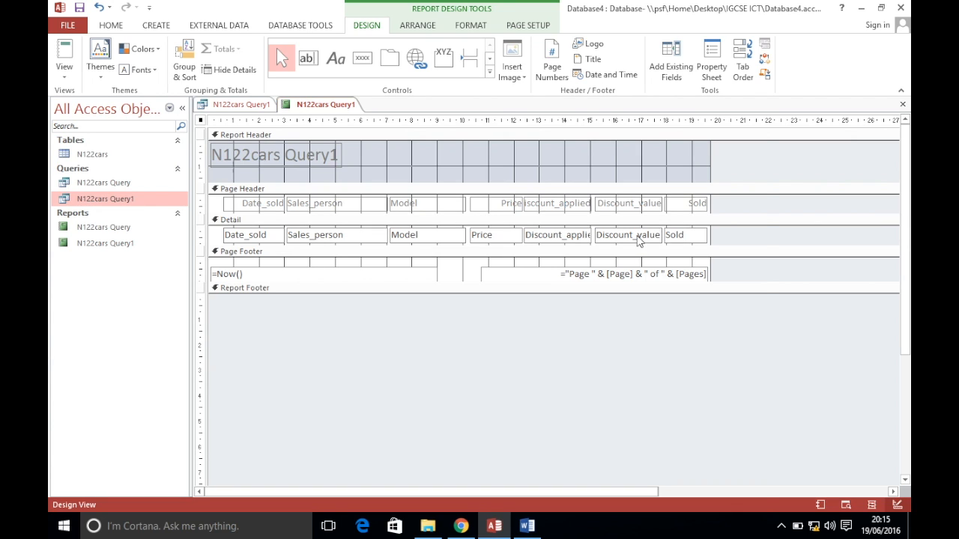
right_click(638, 240)
mouse_move(651, 269)
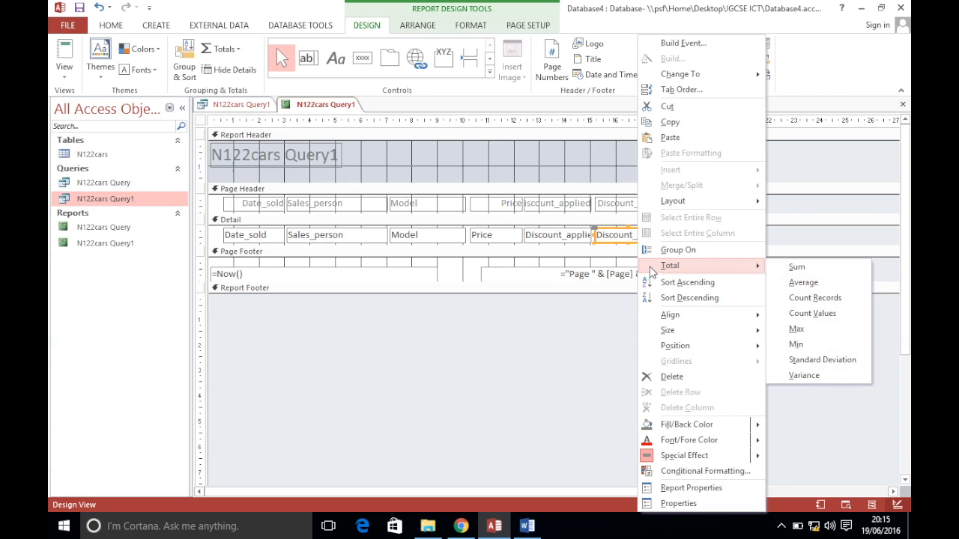
left_click(829, 273)
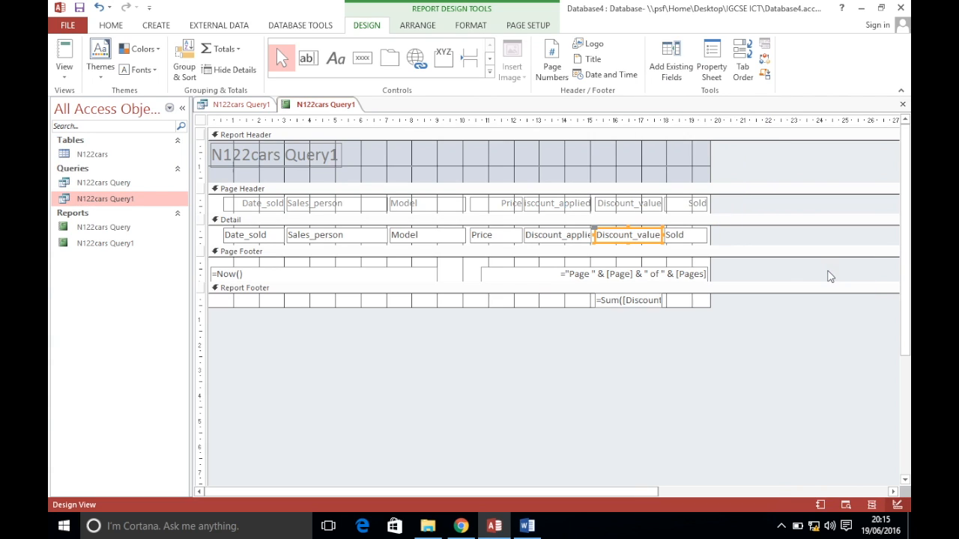
left_click(633, 301)
left_click(112, 27)
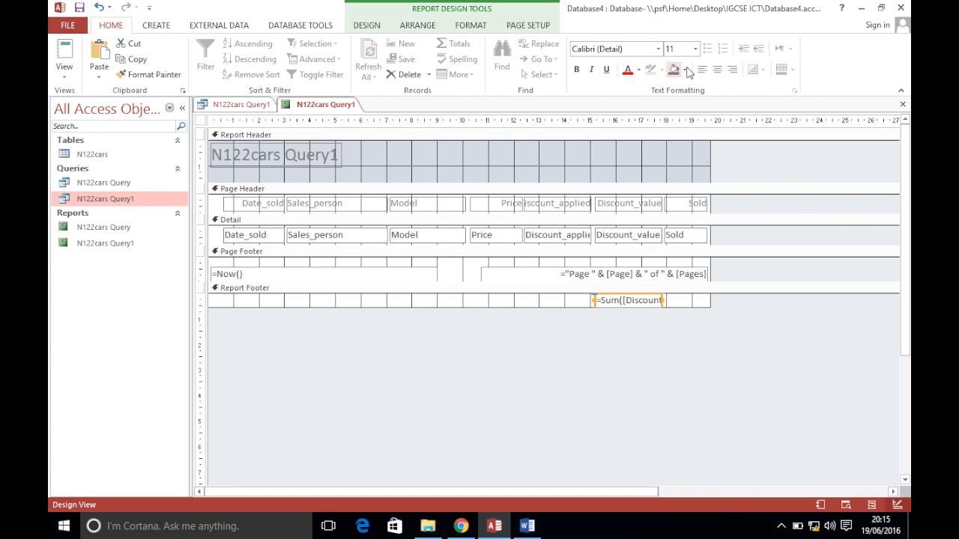
Copy 'Discounts given' from the exam paper into a new label left of the total
left_click(376, 27)
left_click(461, 526)
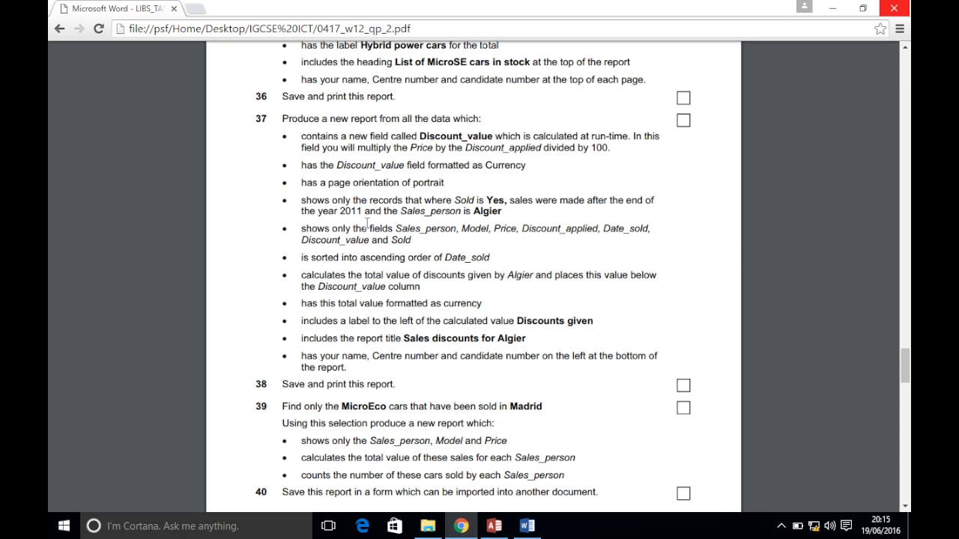
left_click_drag(517, 320, 596, 319)
key("ctrl+c")
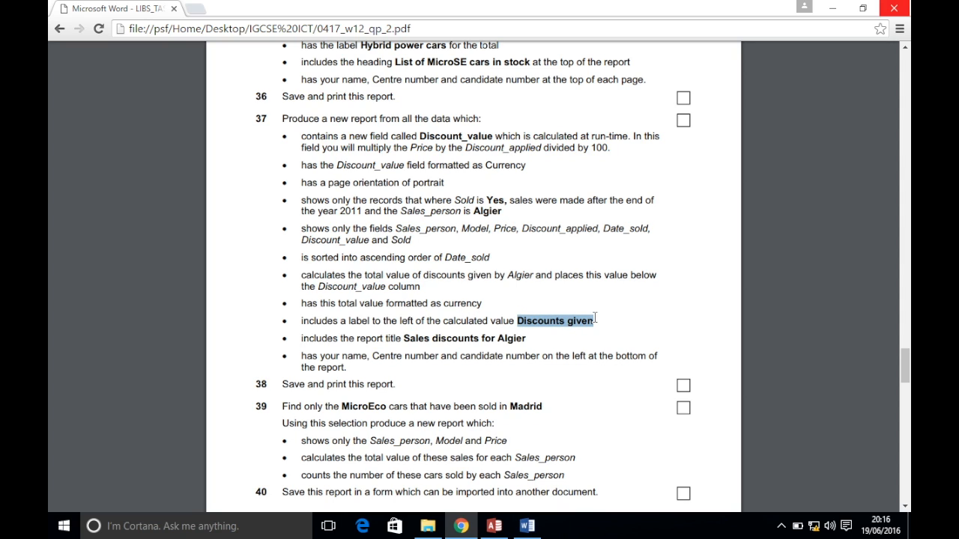
left_click(494, 526)
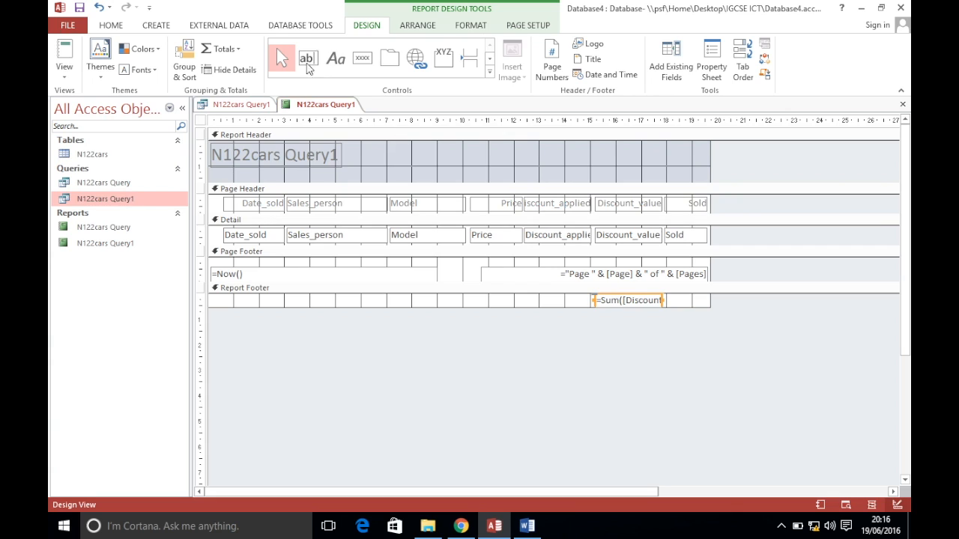
left_click(336, 60)
left_click_drag(530, 296, 596, 309)
key("ctrl+v")
left_click(585, 359)
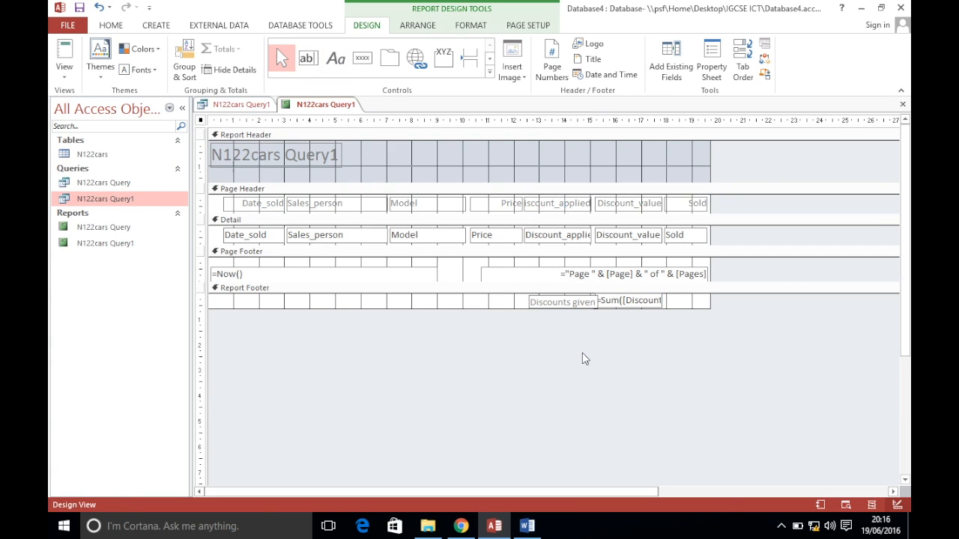
Move the label beside the total, right-align it, and preview the €13,275.00 total
left_click_drag(568, 301, 554, 293)
left_click(111, 25)
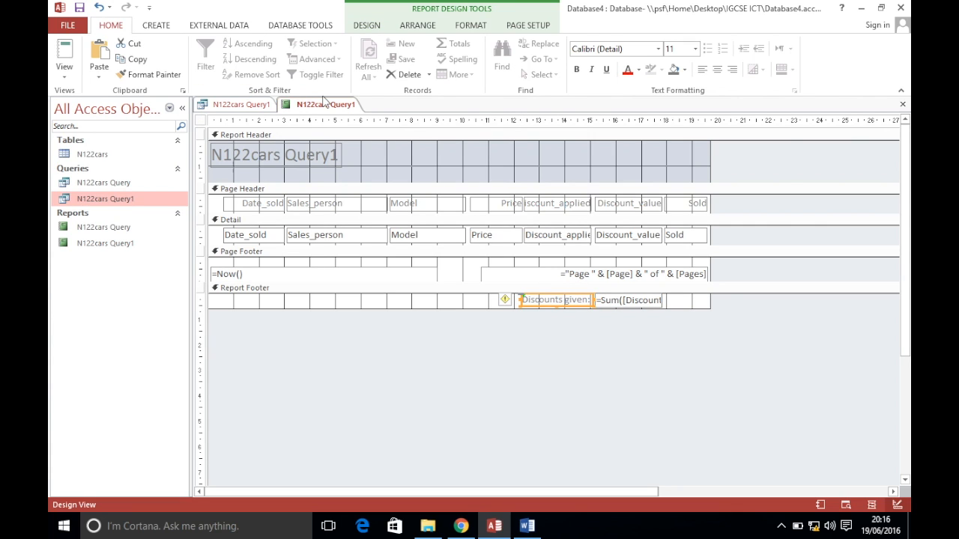
left_click(733, 69)
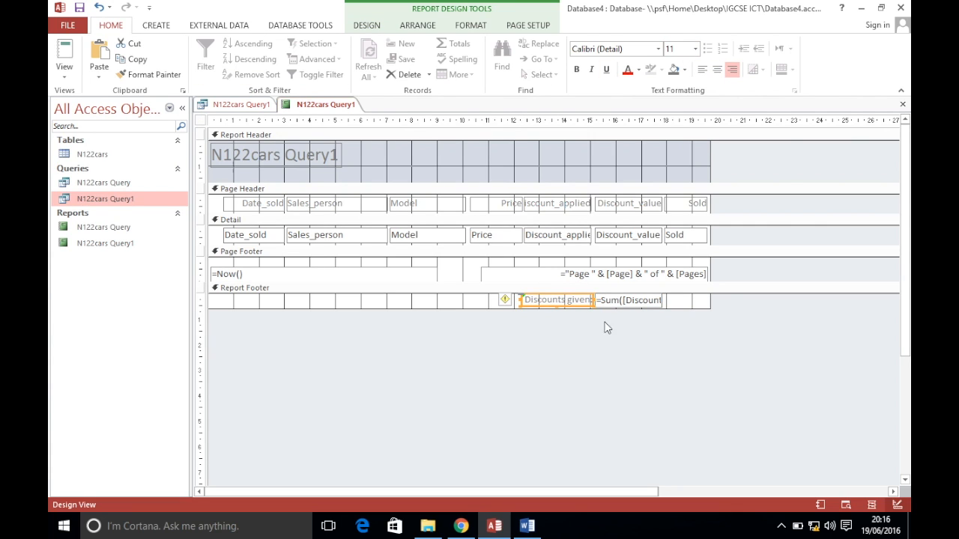
left_click(558, 309)
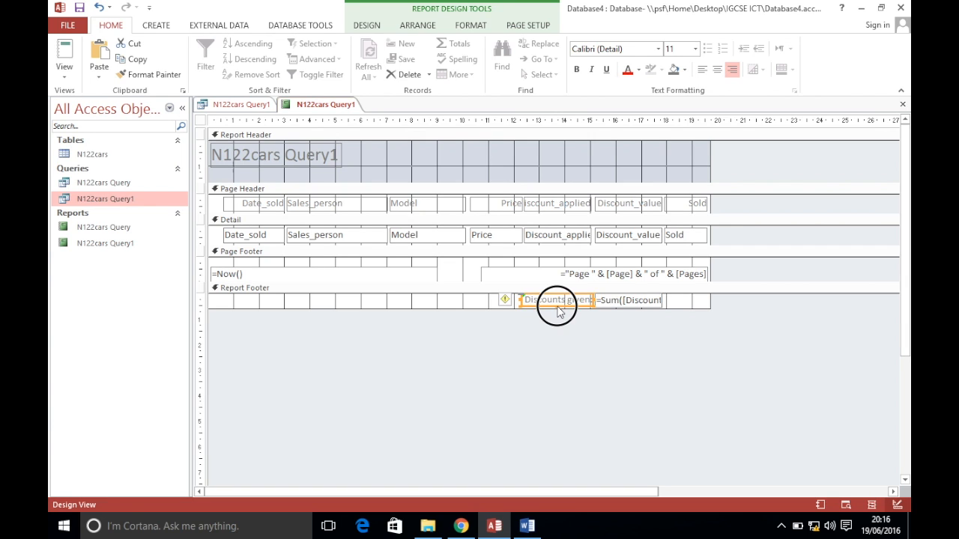
left_click(550, 333)
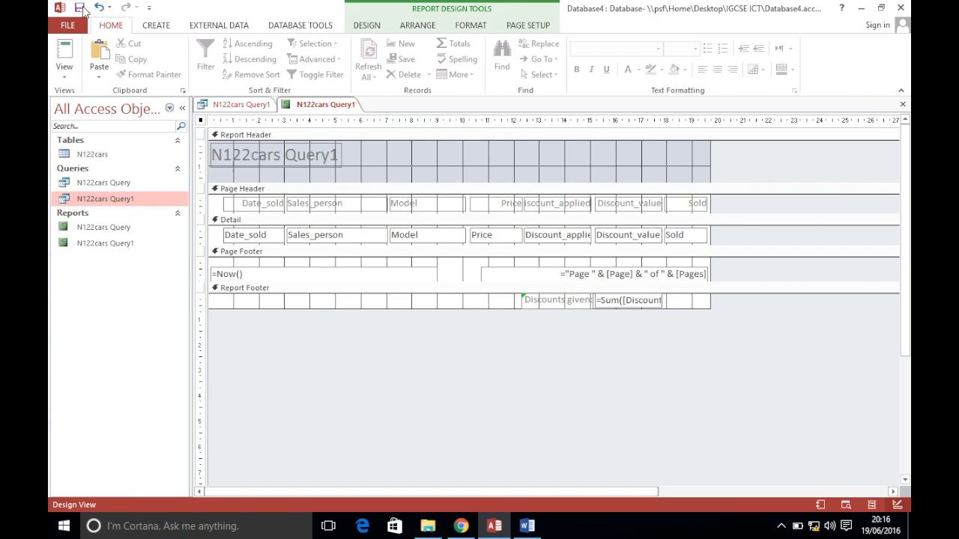
left_click(65, 71)
left_click(87, 127)
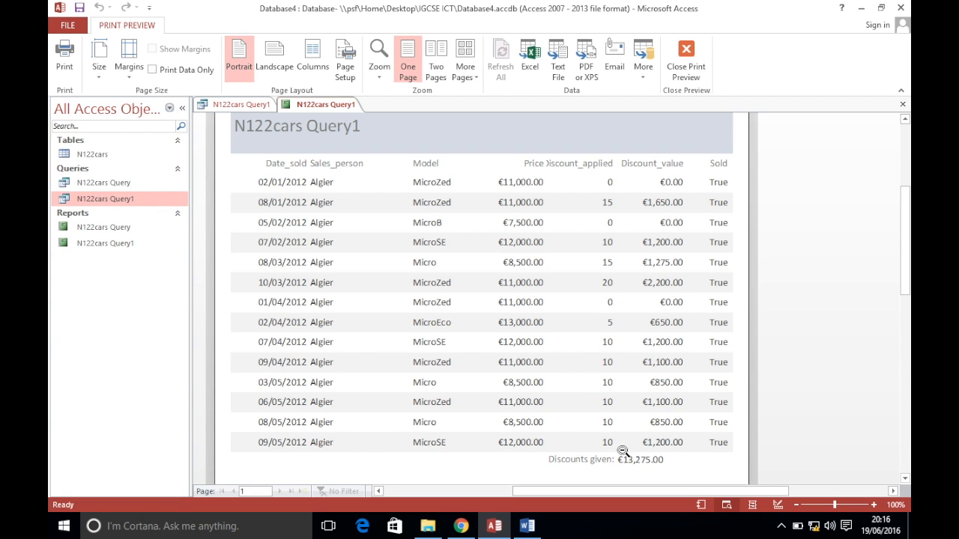
Return to Design View and copy the title 'Sales discounts for Algier' from the exam paper
right_click(306, 108)
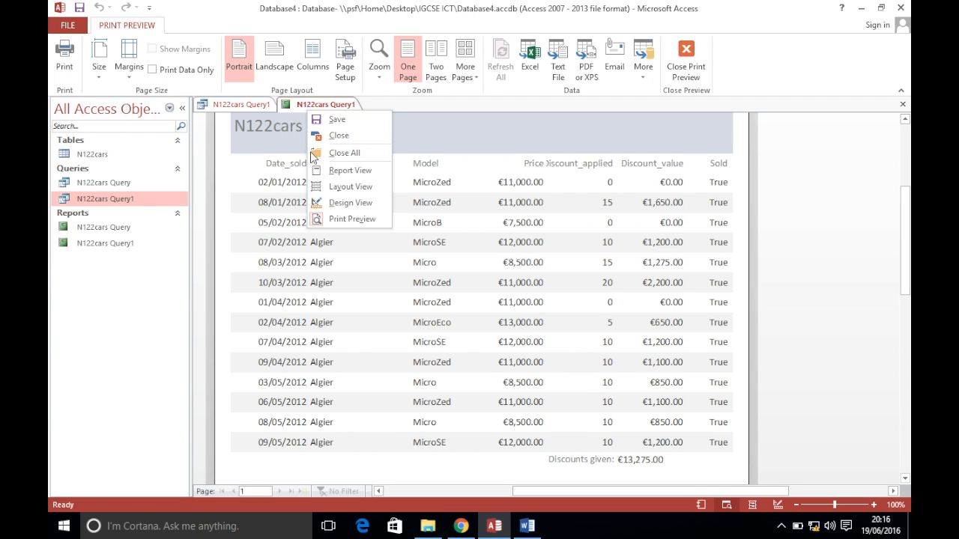
left_click(330, 201)
key("alt+Tab")
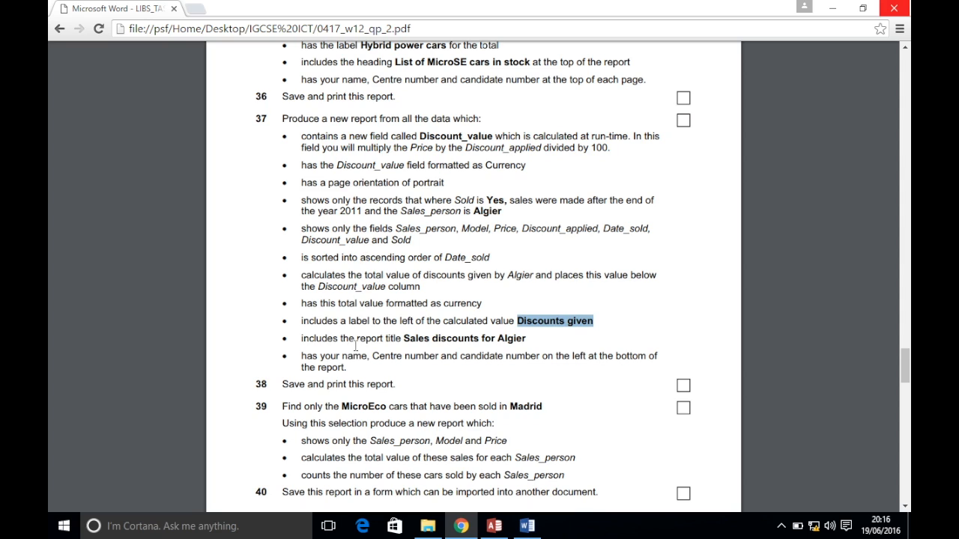
left_click_drag(403, 338, 526, 336)
key("ctrl+c")
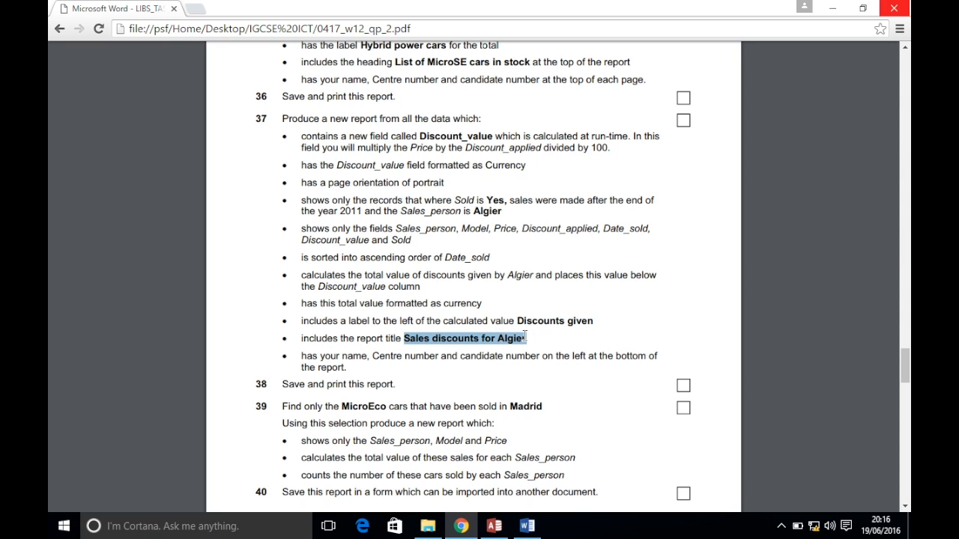
Change the report title to 'Sales discounts for Algier'
left_click(504, 524)
left_click(319, 153)
left_click_drag(339, 153, 151, 127)
key("ctrl+v")
left_click(440, 168)
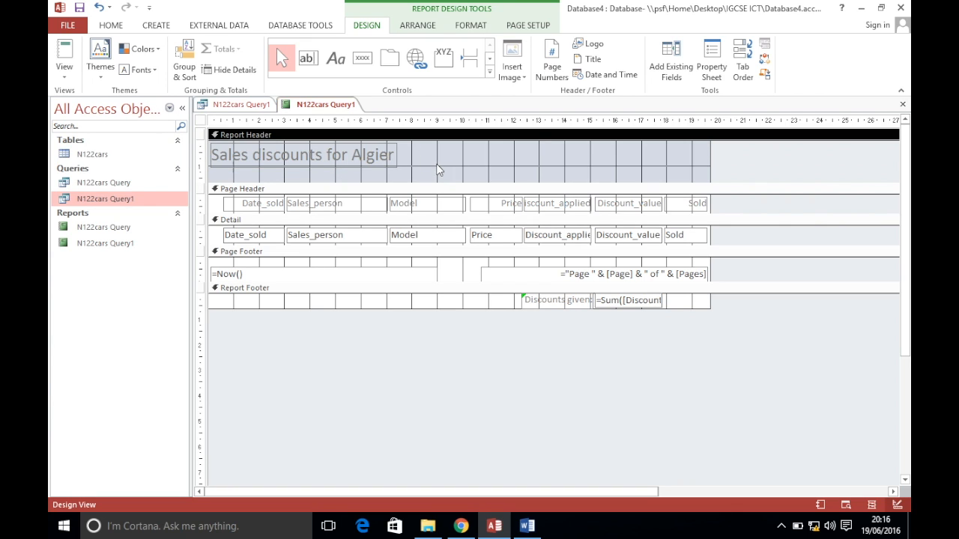
Enlarge the page footer, move the date and page boxes down, and add a name-and-numbers label at left
left_click(460, 524)
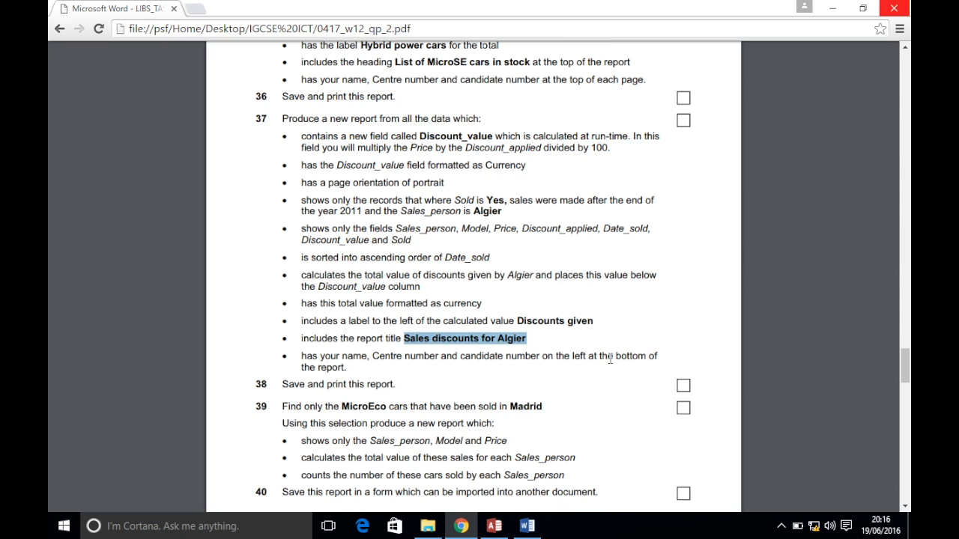
left_click(494, 526)
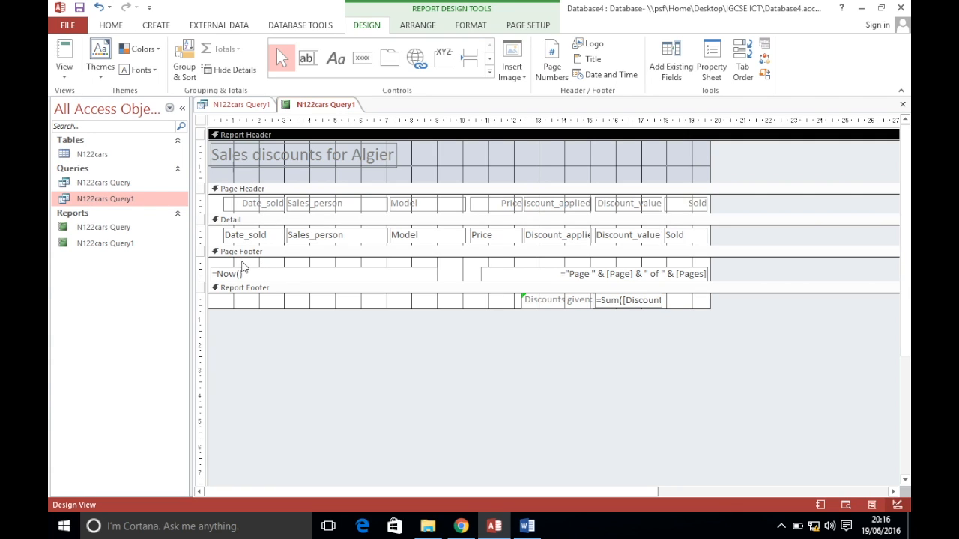
left_click_drag(276, 283, 275, 301)
left_click_drag(278, 262, 557, 293)
left_click(336, 59)
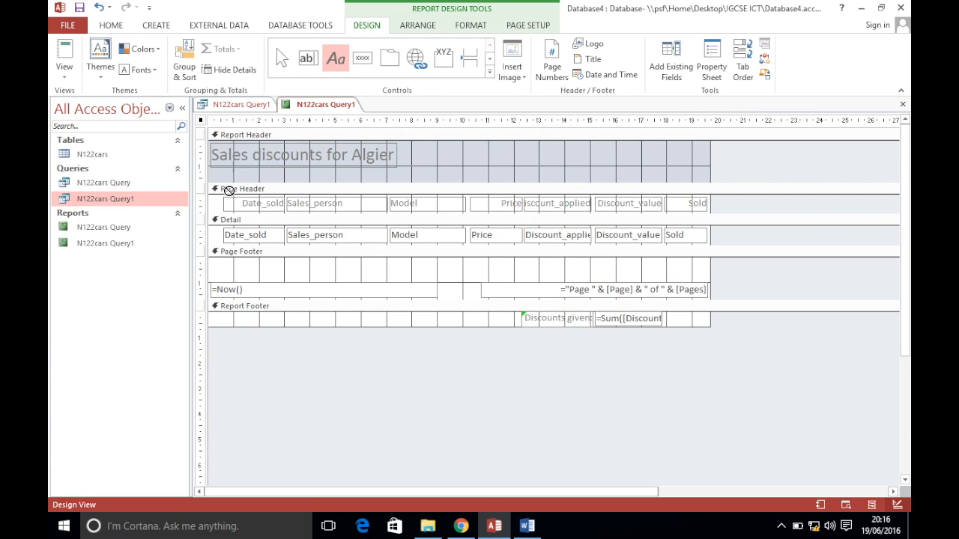
left_click_drag(215, 261, 392, 277)
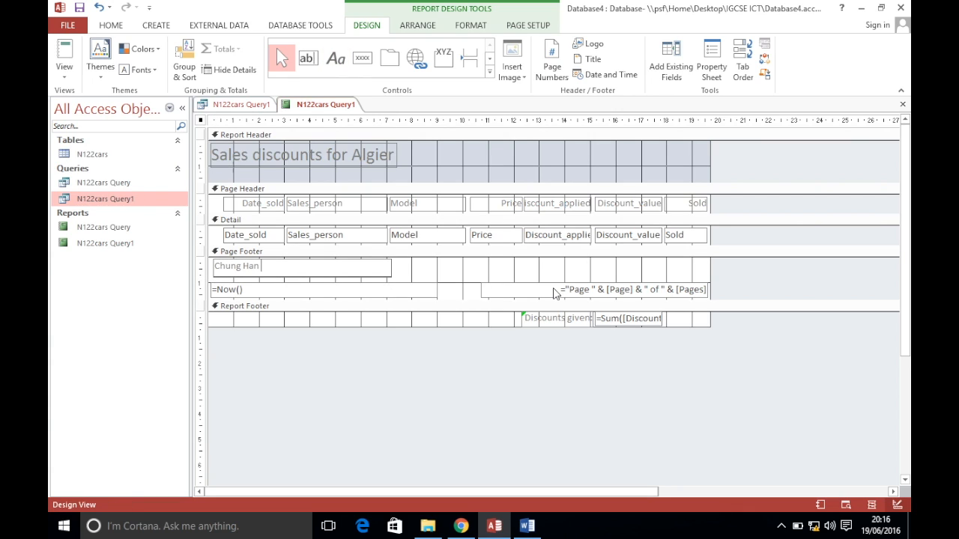
type("22")
left_click(525, 396)
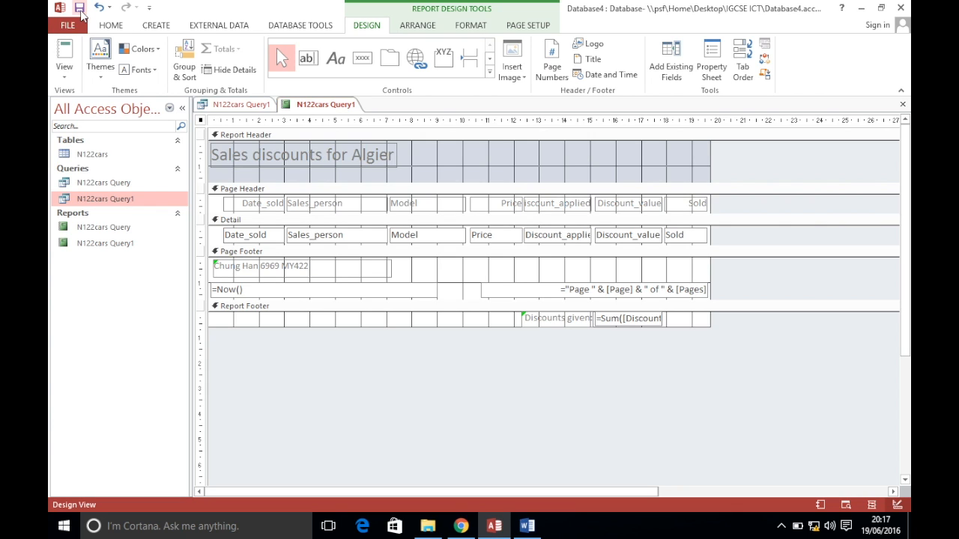
Show the report in Print Preview and scroll through its pages and footer
left_click(65, 71)
left_click(83, 188)
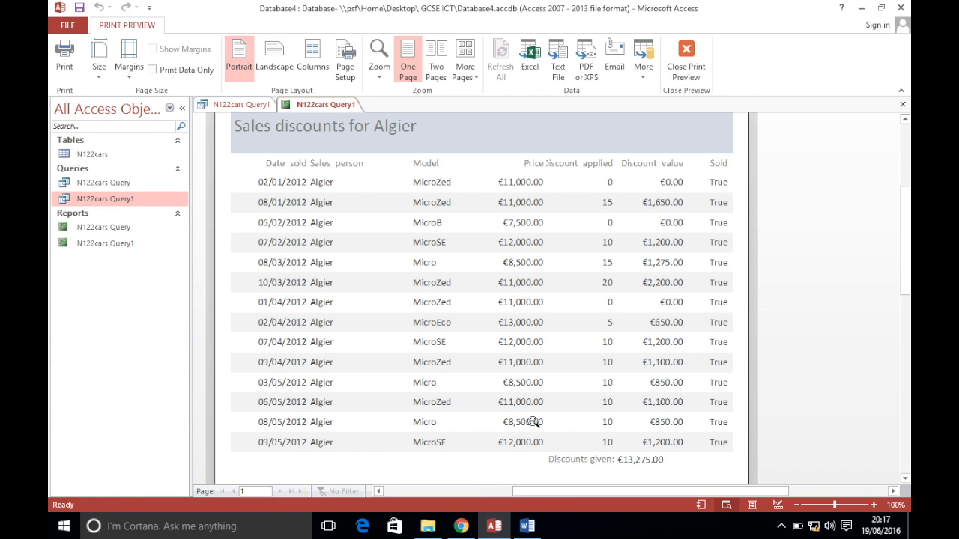
scroll(576, 371, "down", 5)
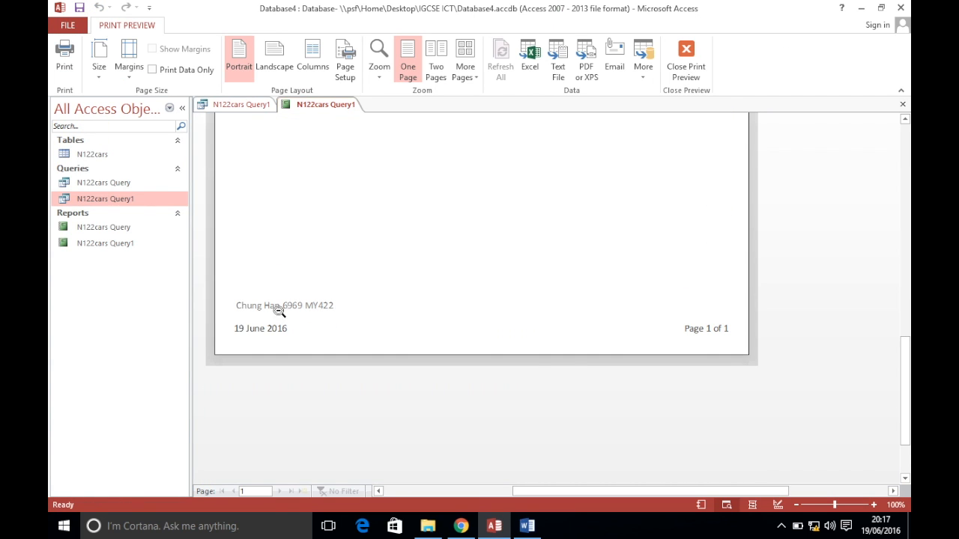
scroll(591, 367, "up", 3)
scroll(464, 377, "up", 3)
scroll(464, 377, "down", 3)
scroll(465, 377, "up", 3)
Go back to the exam paper and scroll down to question 39
left_click(461, 526)
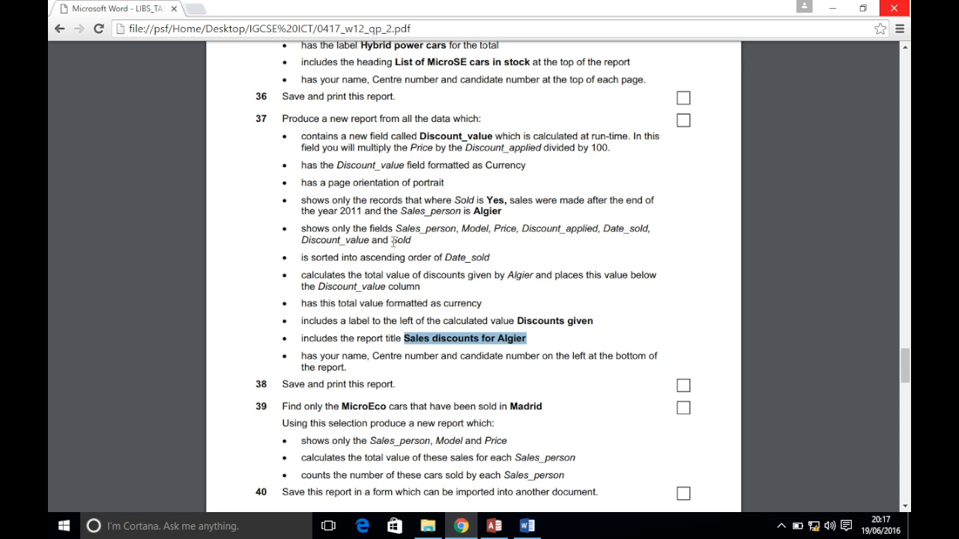
scroll(427, 354, "down", 3)
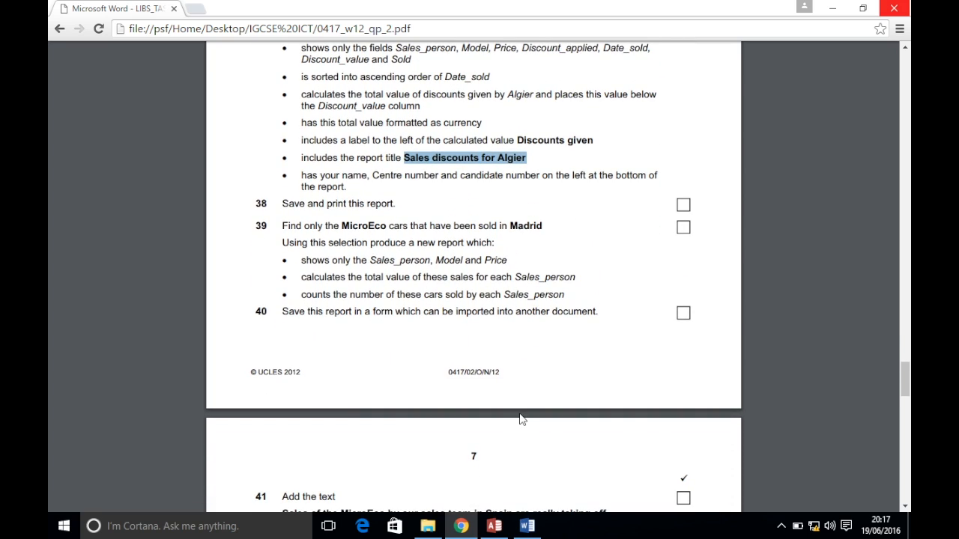
left_click(493, 526)
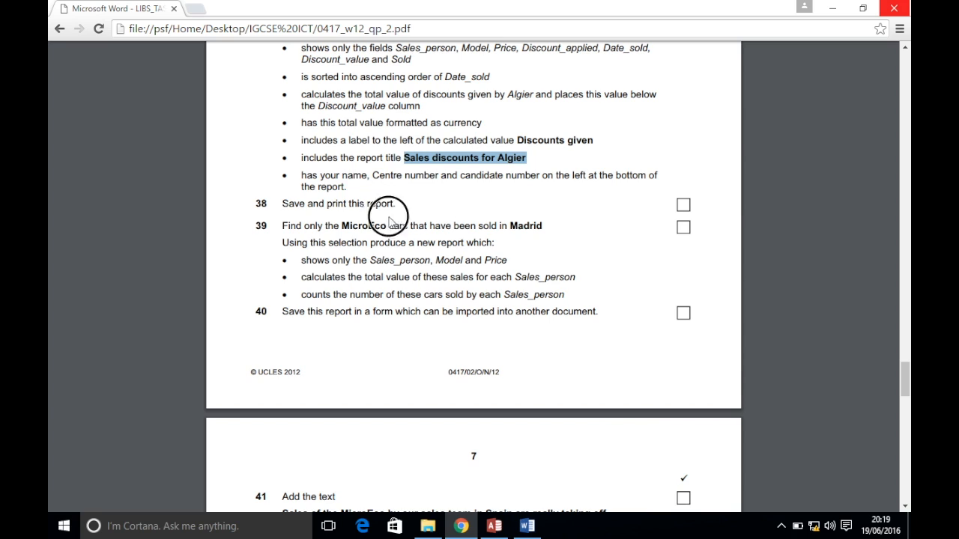
left_click(389, 219)
scroll(395, 264, "down", 2)
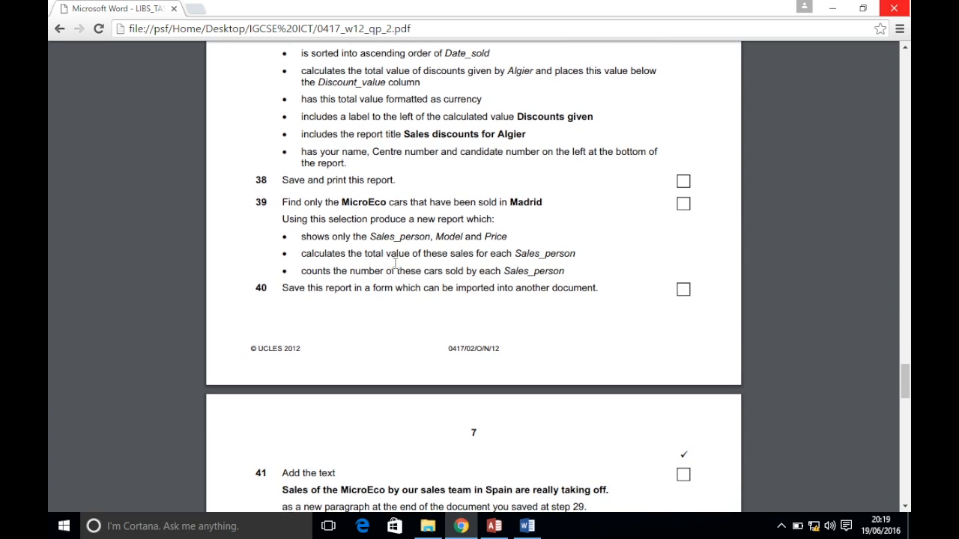
Highlight question 39's MicroEco Madrid task line and report requirements in the exam PDF
scroll(395, 264, "down", 1)
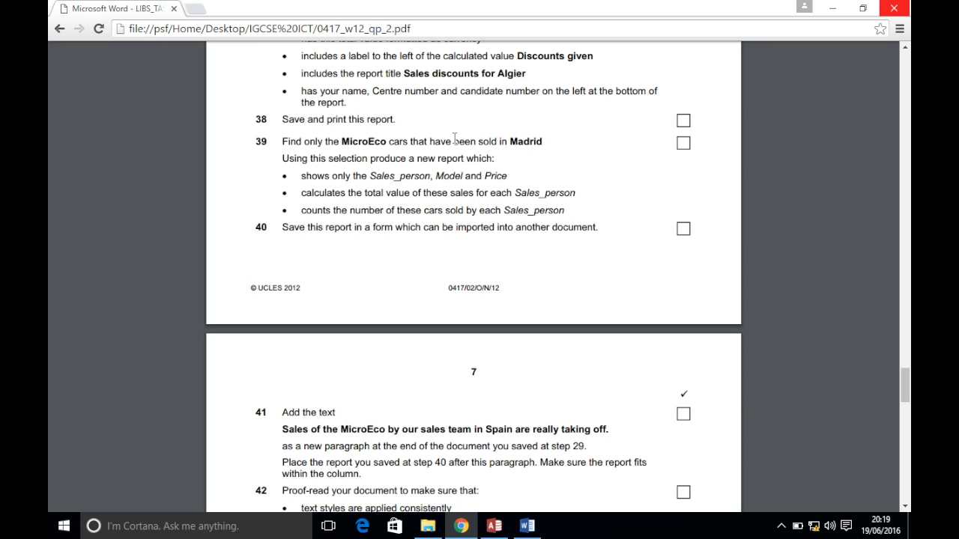
left_click_drag(288, 141, 550, 142)
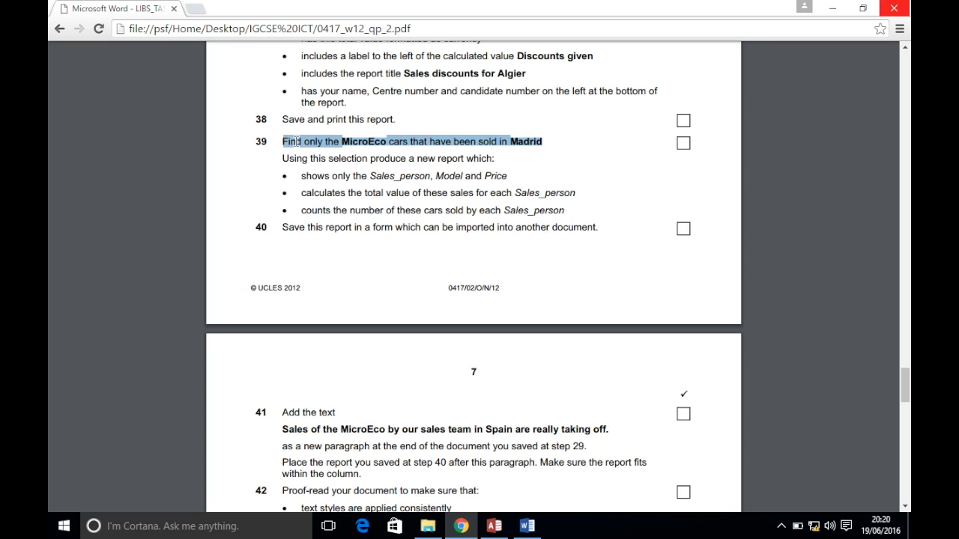
left_click_drag(283, 158, 564, 210)
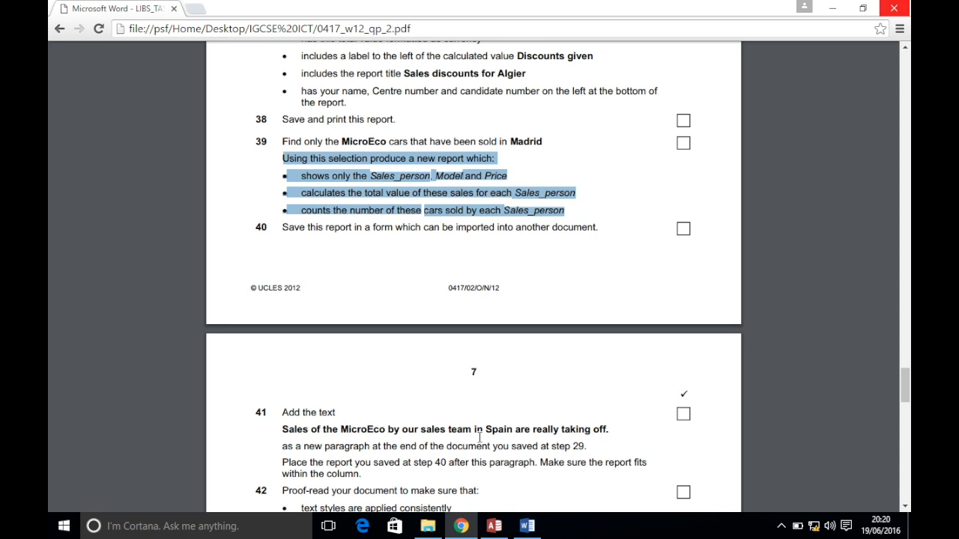
left_click(494, 526)
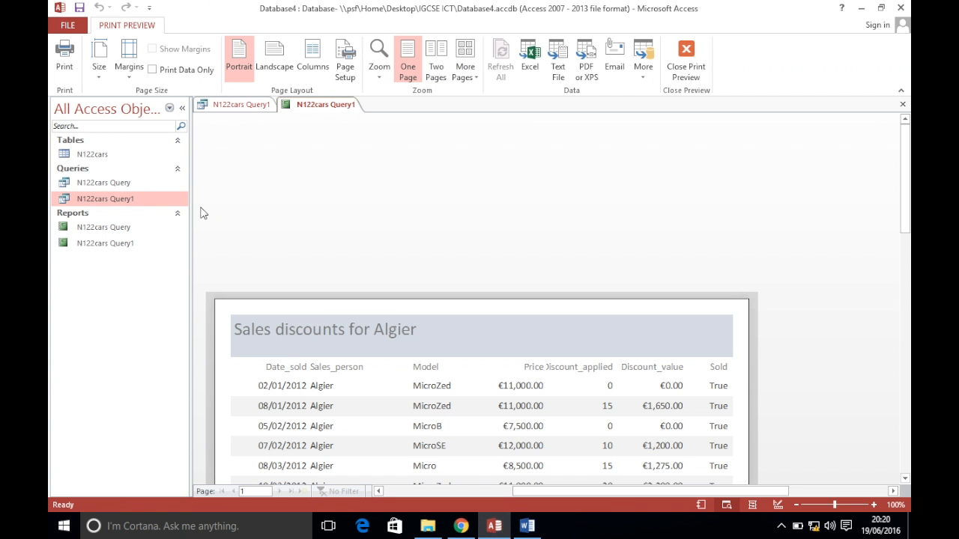
Close the open report and query tabs
left_click(249, 104)
right_click(250, 104)
left_click(266, 147)
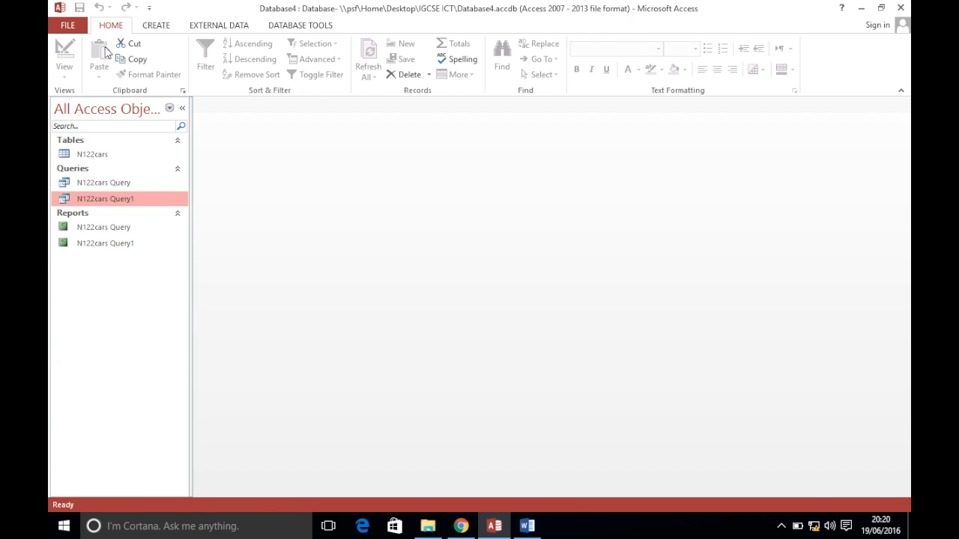
Build a Simple Query Wizard query on N122cars with all fields, opened in design view
left_click(94, 159)
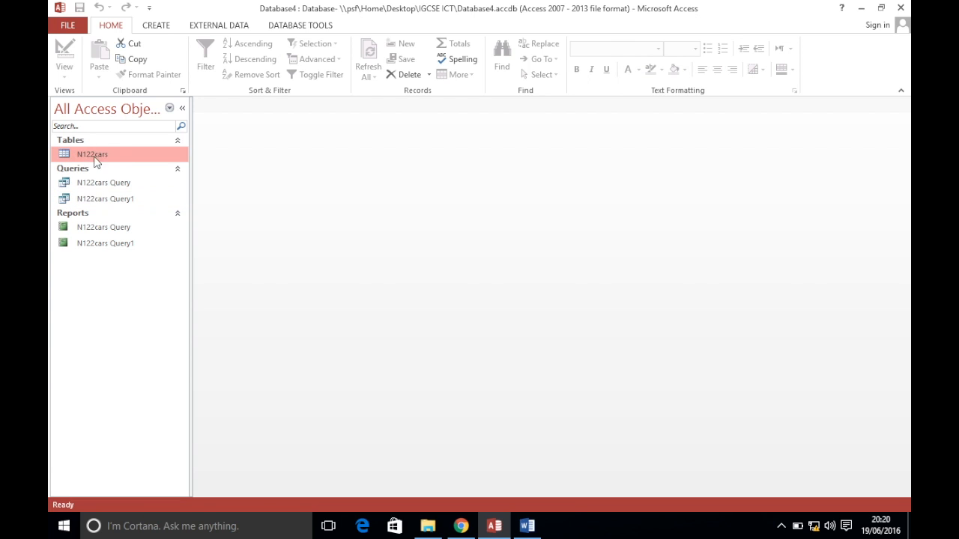
left_click(157, 32)
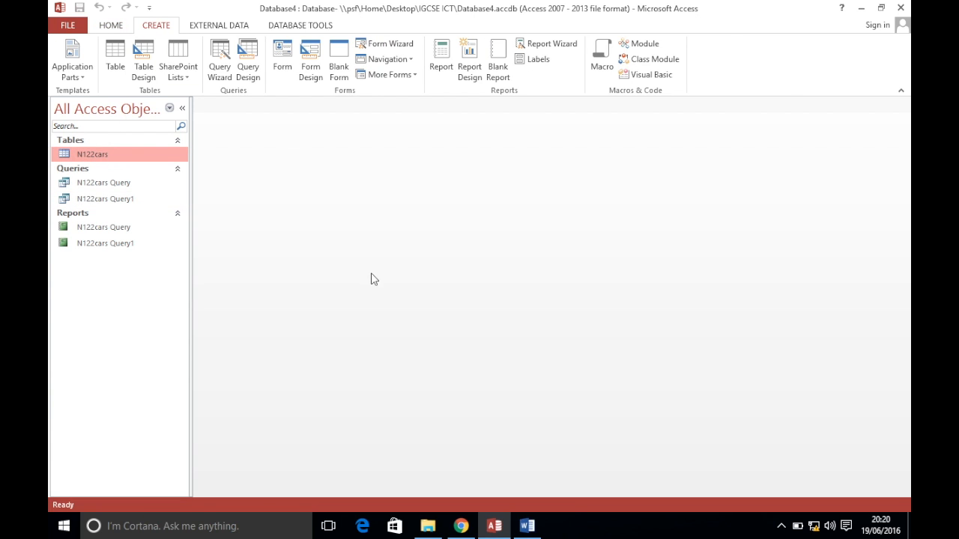
left_click(221, 63)
left_click(536, 327)
left_click(456, 240)
left_click(547, 319)
left_click(545, 317)
left_click(491, 248)
left_click(601, 318)
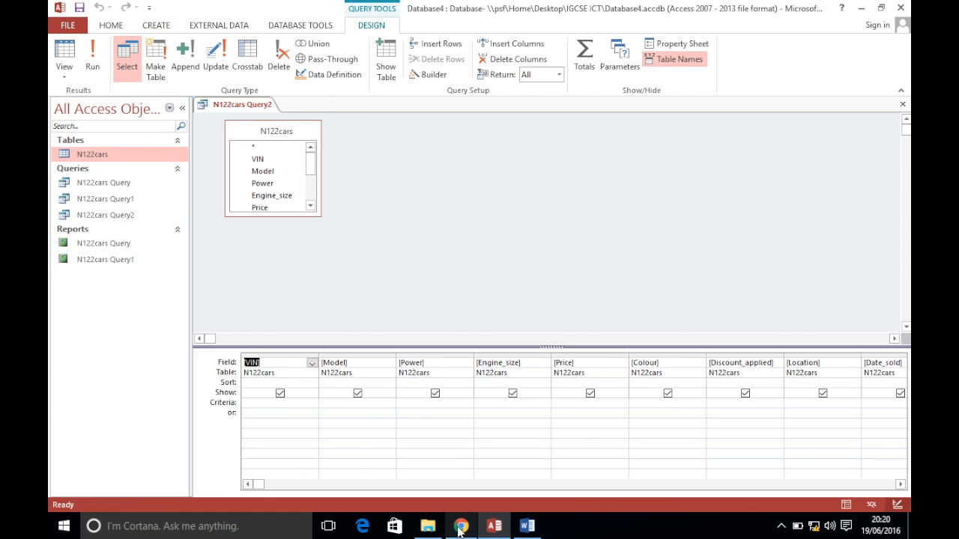
Set criteria Model "MicroEco", Location "Madrid", Sold Yes, and run the query
key("alt+Tab")
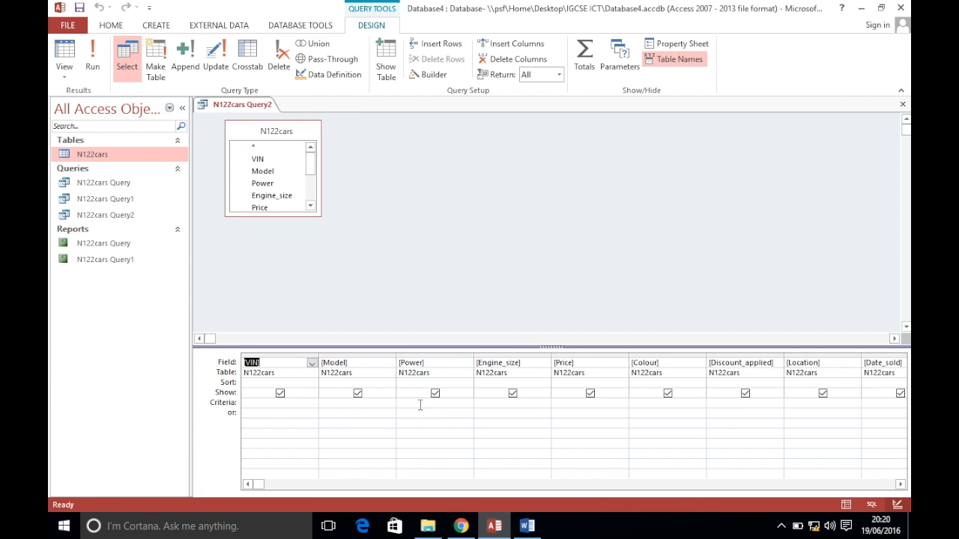
left_click(494, 526)
left_click(355, 405)
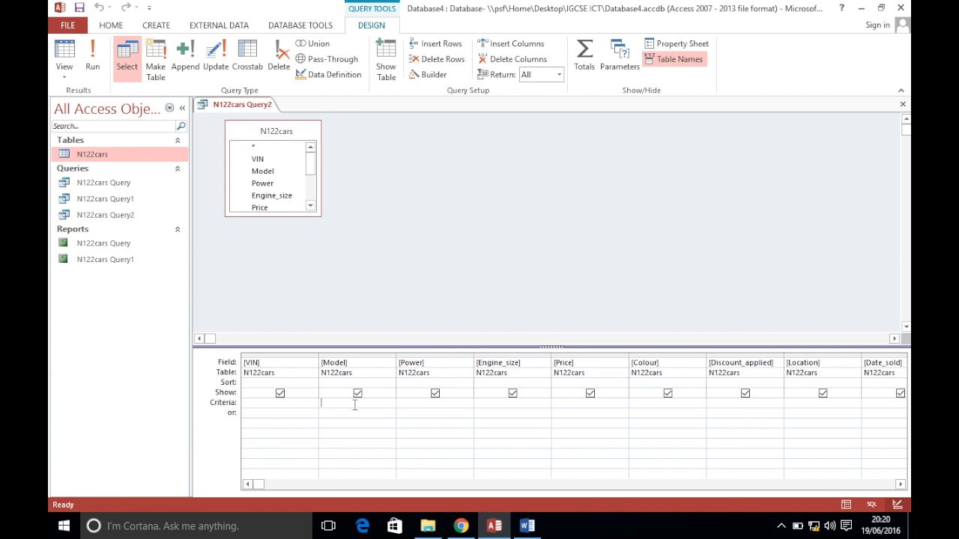
type("MicroEco")
key("Tab")
key("Tab")
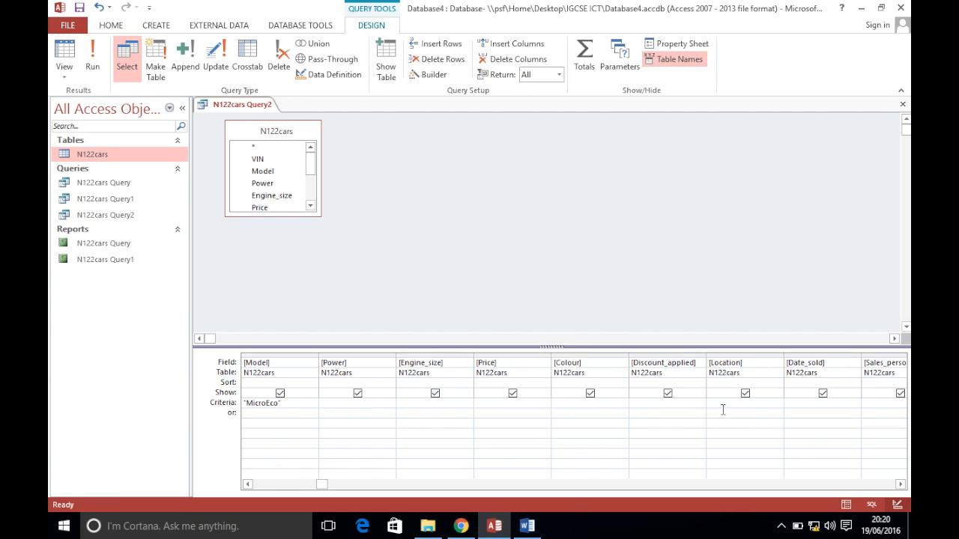
type("rid")
key("Tab")
key("Tab")
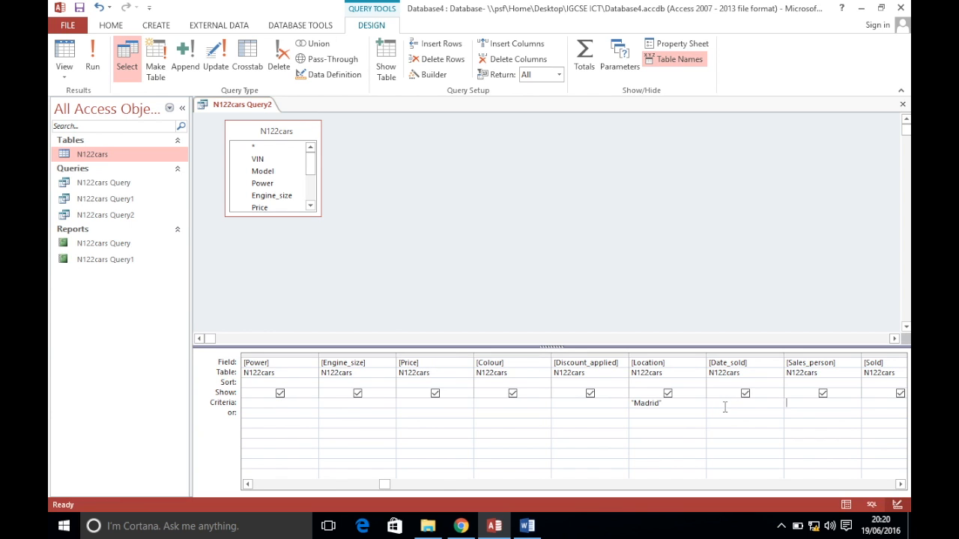
key("Tab")
type("Yes")
key("Tab")
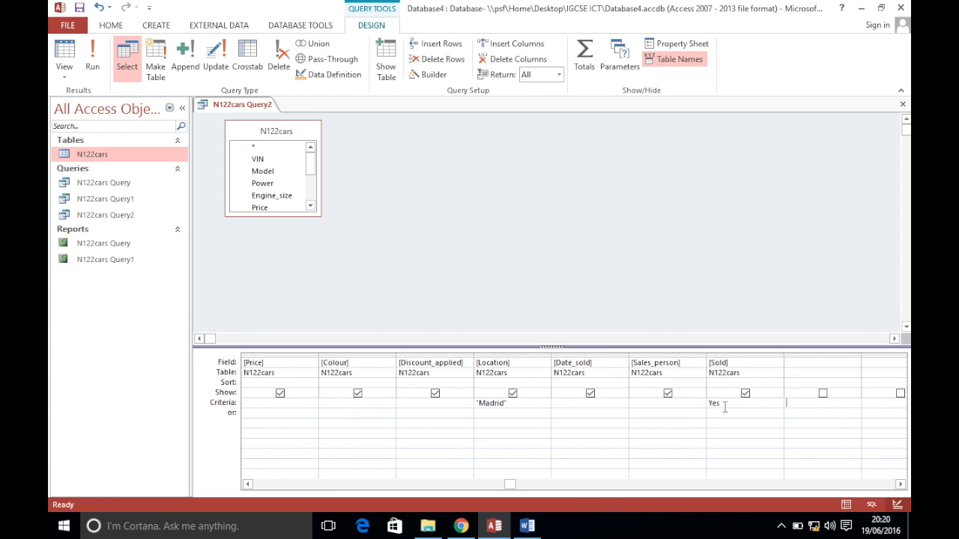
left_click(92, 66)
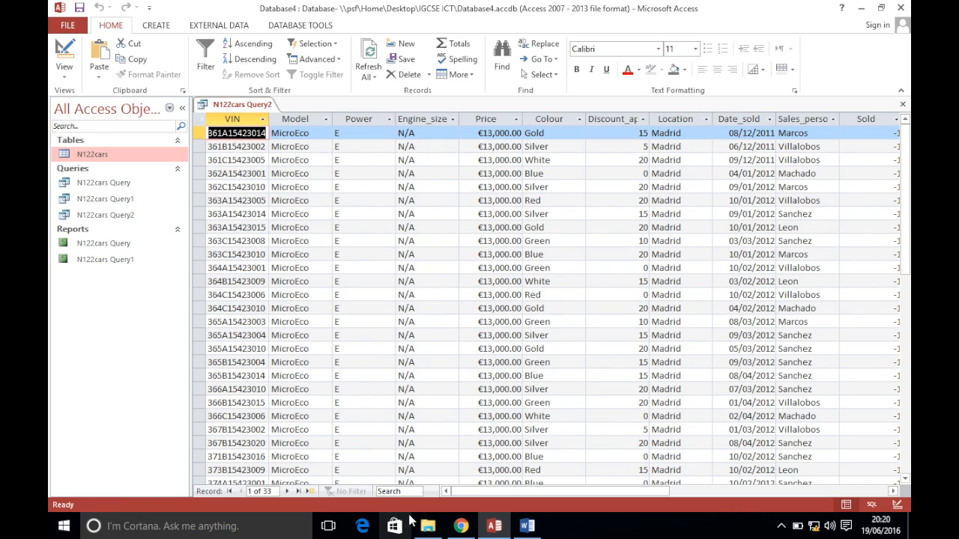
Recheck the exam paper, open N122cars Query2's results, and display the Create ribbon commands
left_click(461, 526)
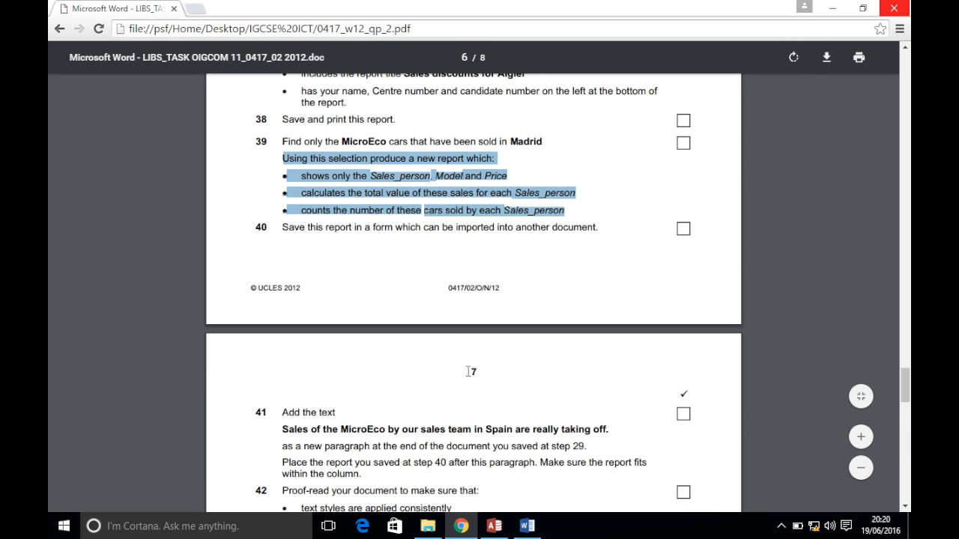
left_click(487, 524)
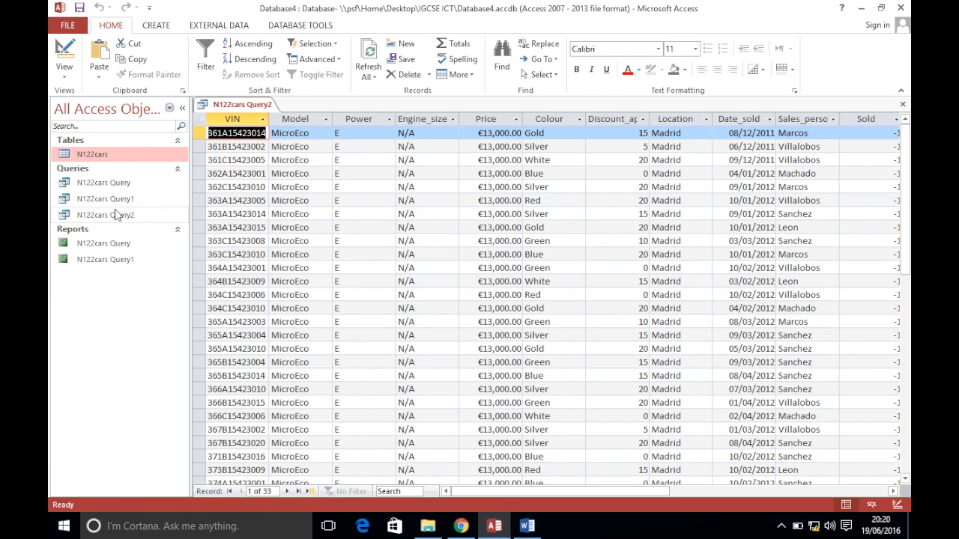
left_click(116, 216)
double_click(115, 216)
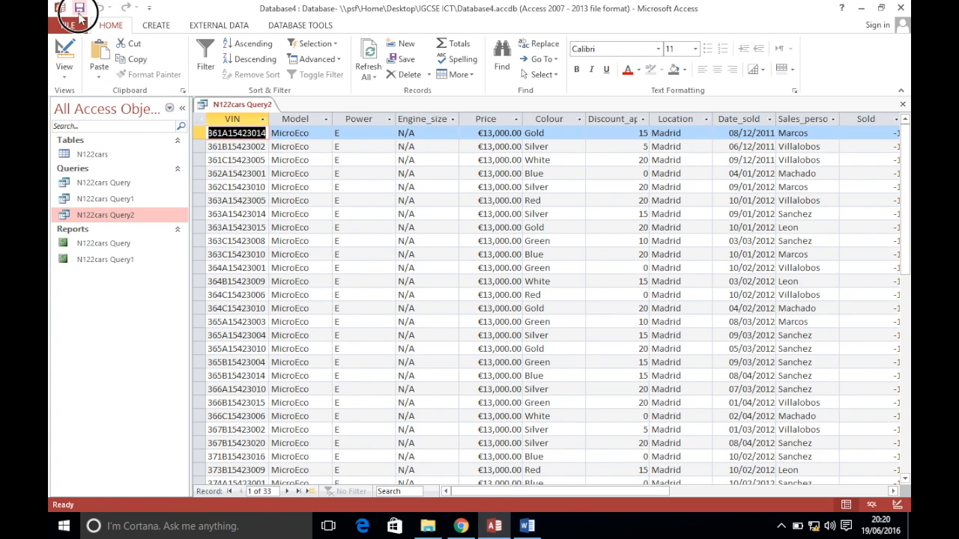
left_click(461, 526)
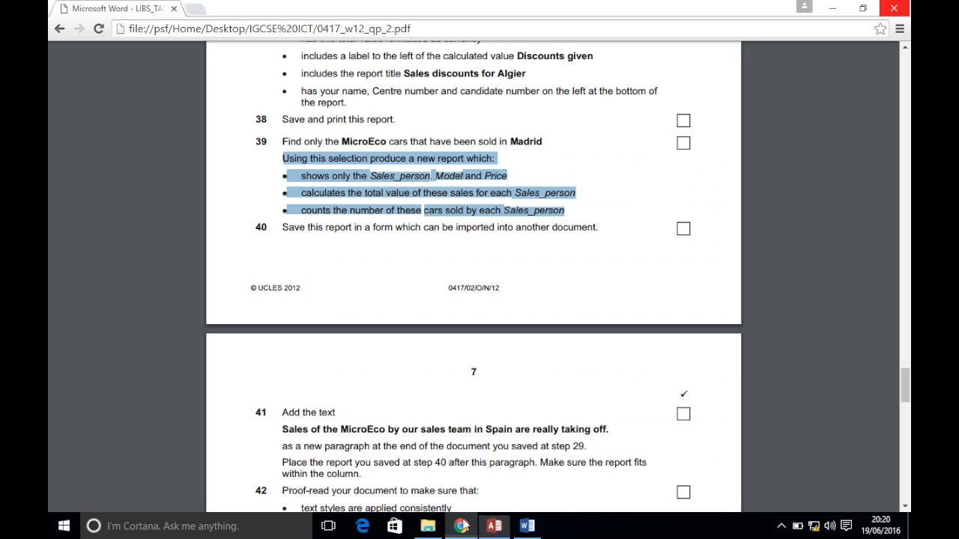
left_click(376, 177)
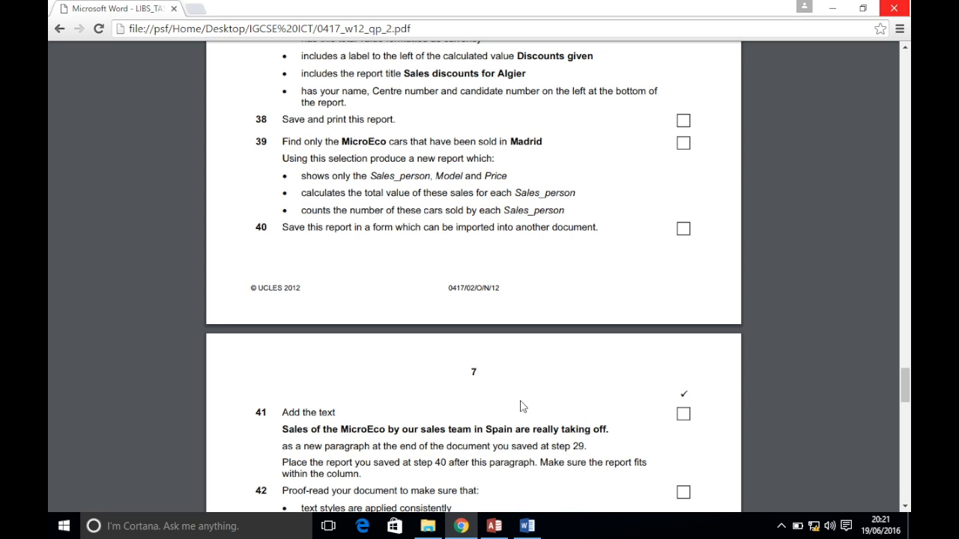
left_click(494, 526)
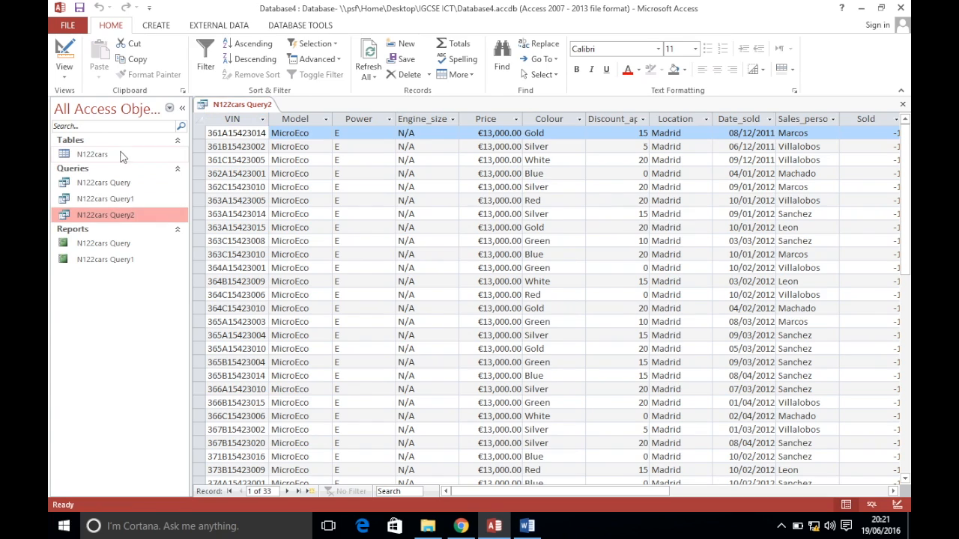
left_click(155, 27)
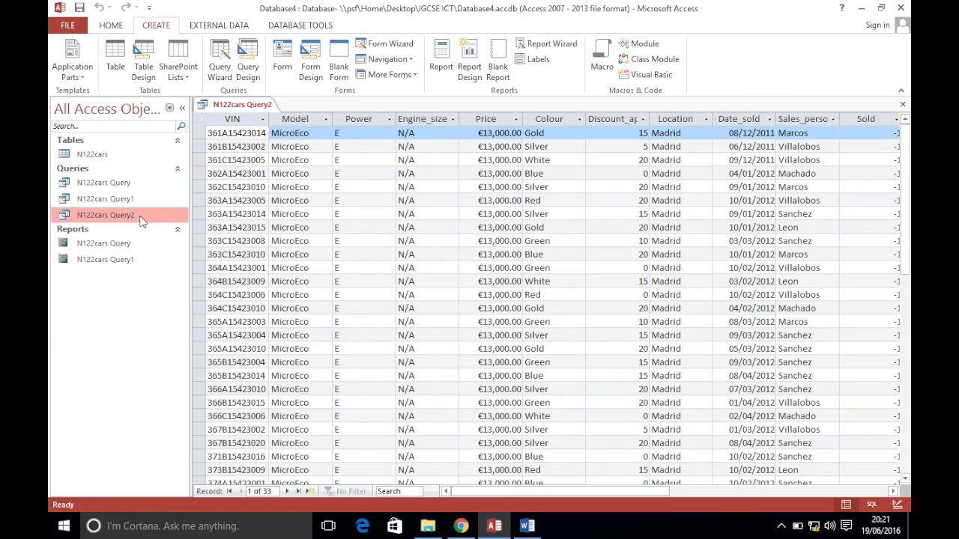
Launch the Simple Query Wizard, glancing at the exam paper meanwhile
left_click(220, 61)
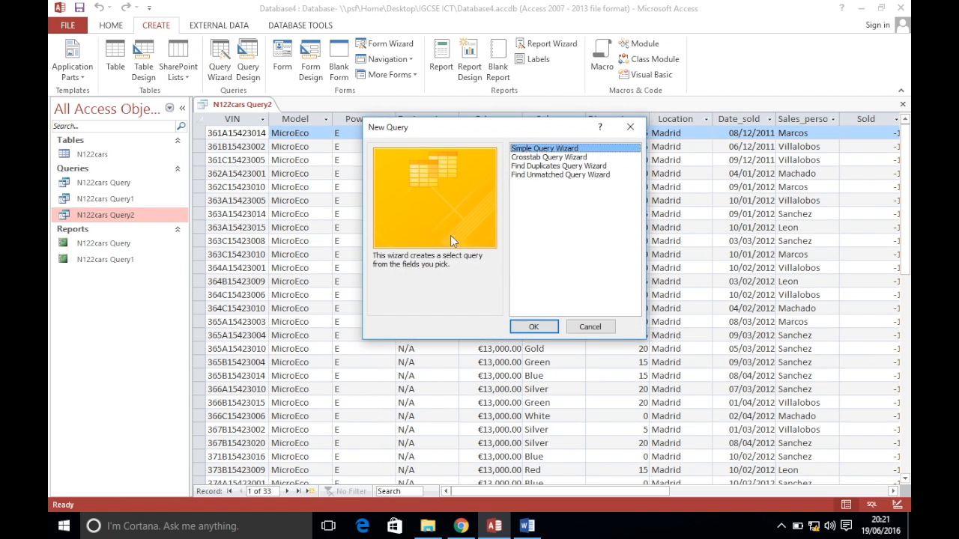
left_click(533, 326)
left_click(461, 526)
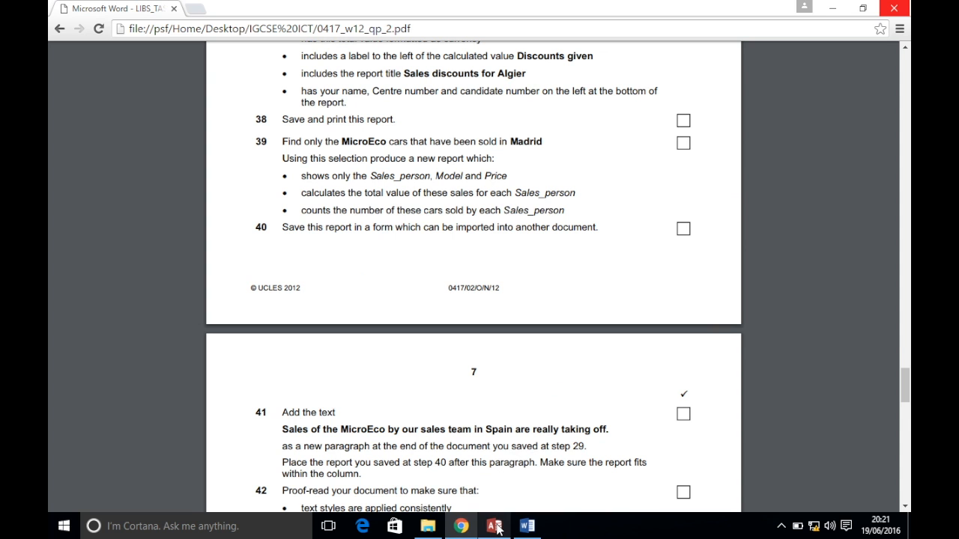
mouse_move(496, 527)
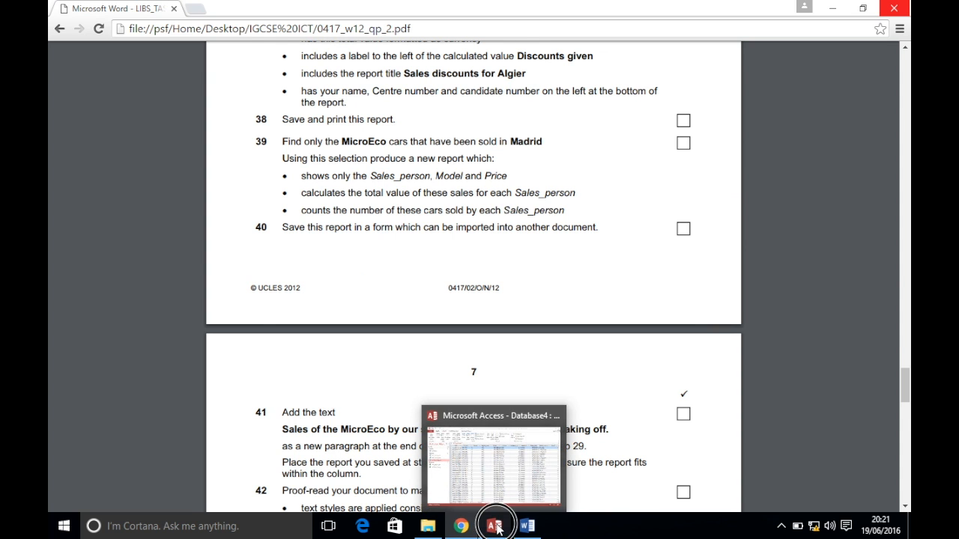
left_click(495, 526)
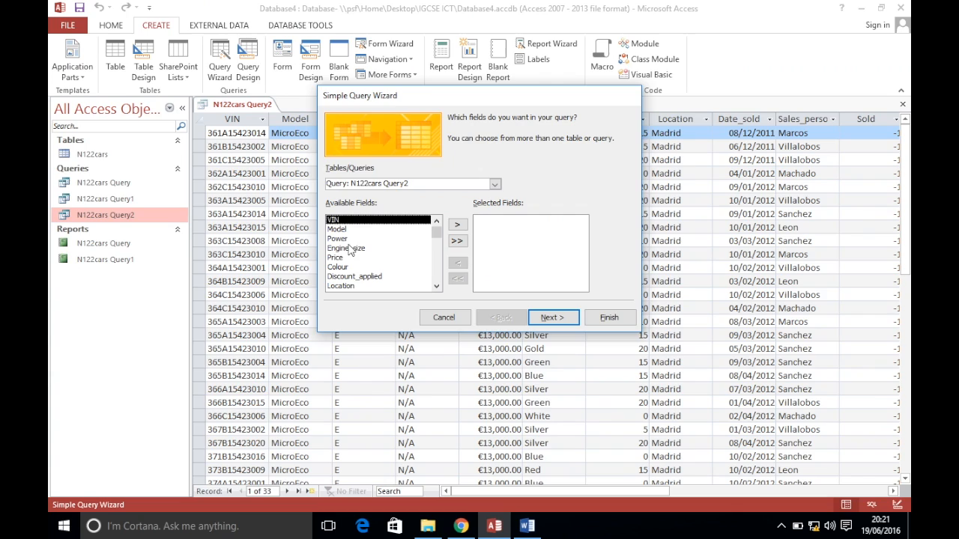
Add Sales_person, Model and Price from Query2, then finish with Modify the query design
left_click(437, 286)
double_click(357, 279)
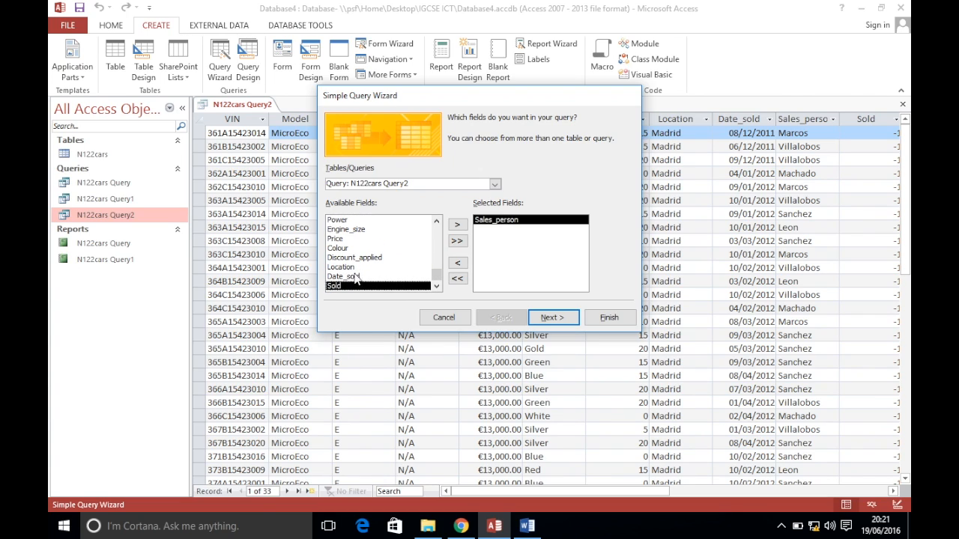
left_click(437, 223)
double_click(438, 223)
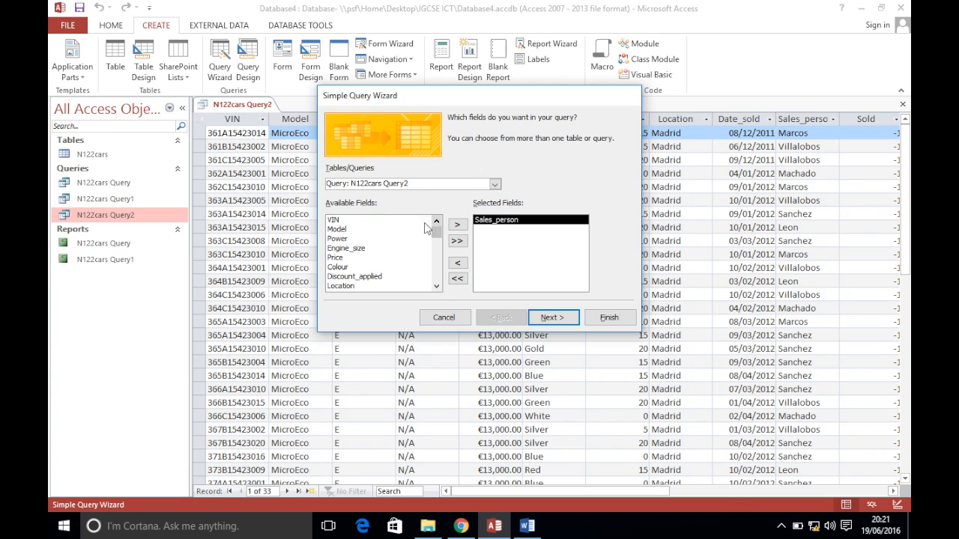
double_click(357, 230)
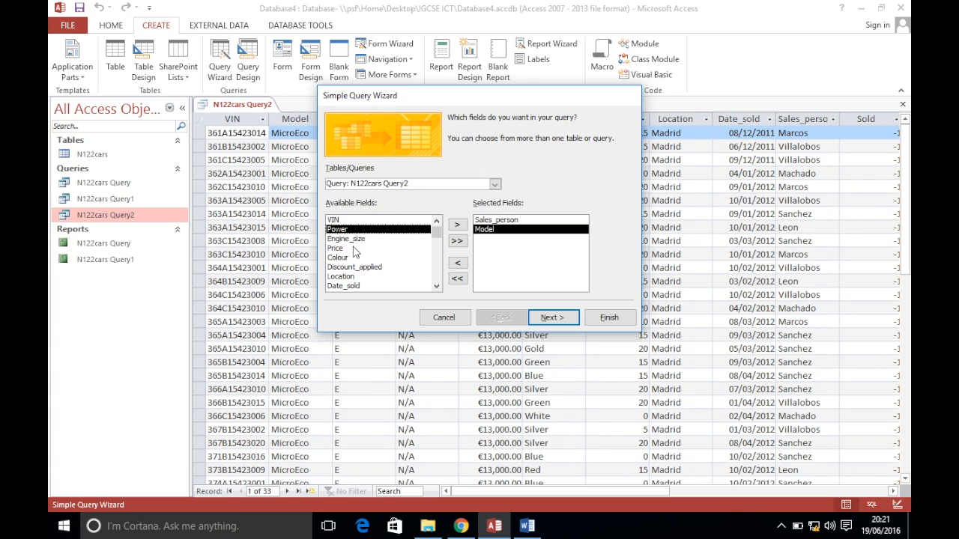
double_click(357, 249)
left_click(550, 318)
left_click(480, 247)
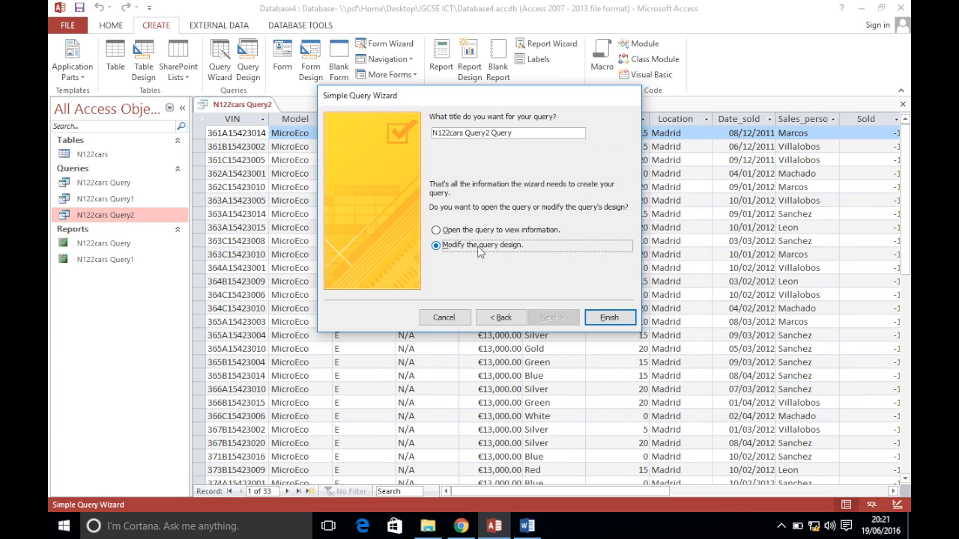
left_click(609, 317)
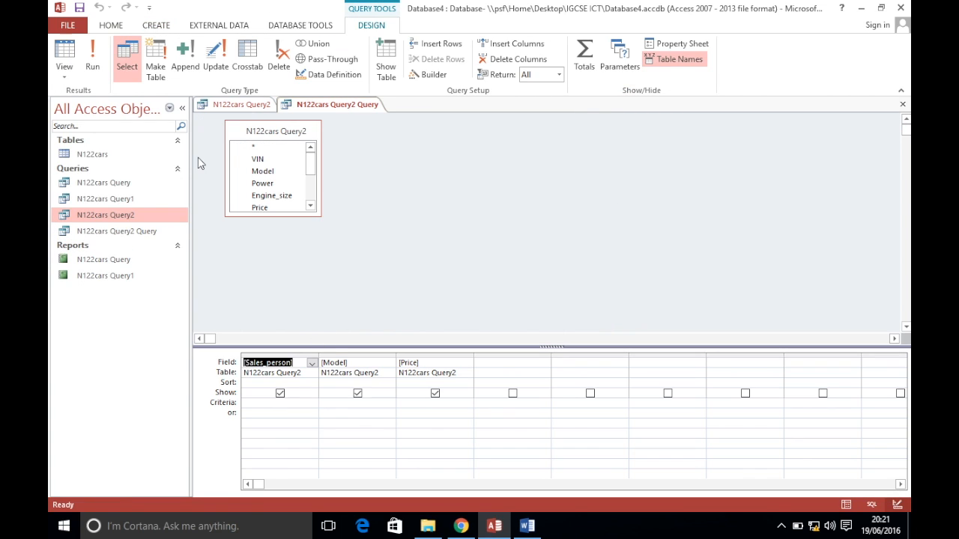
Save the new query, run it, and sort Sales_person A to Z
left_click(80, 8)
left_click(94, 65)
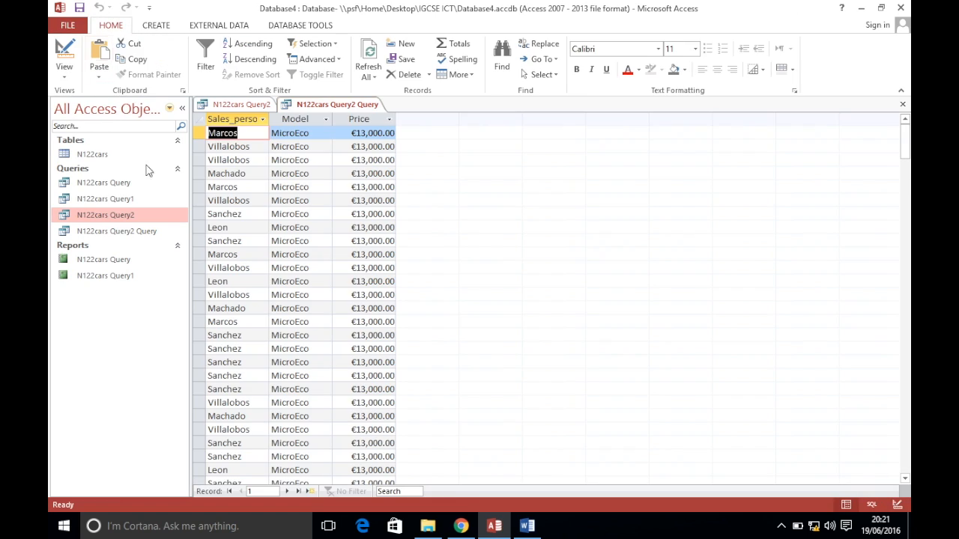
left_click(262, 119)
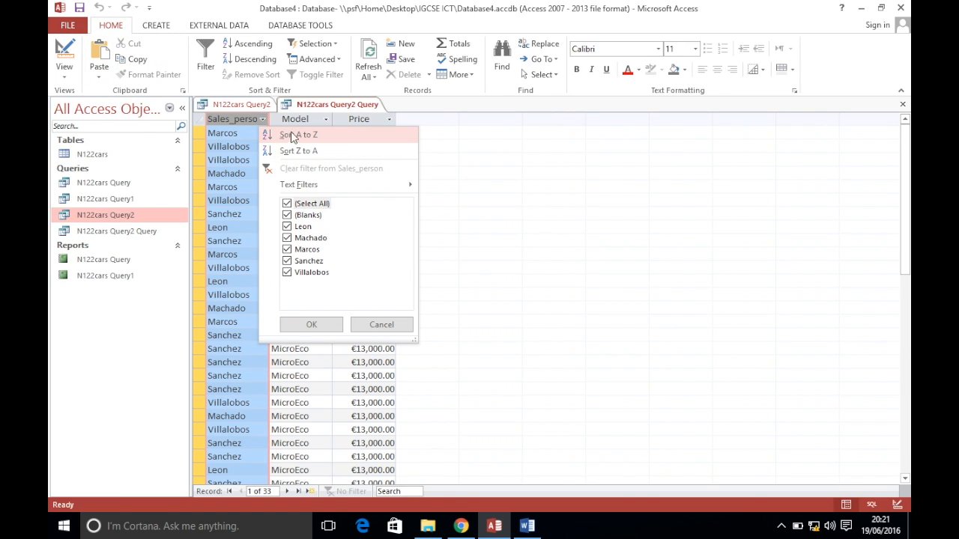
left_click(296, 135)
left_click(259, 146)
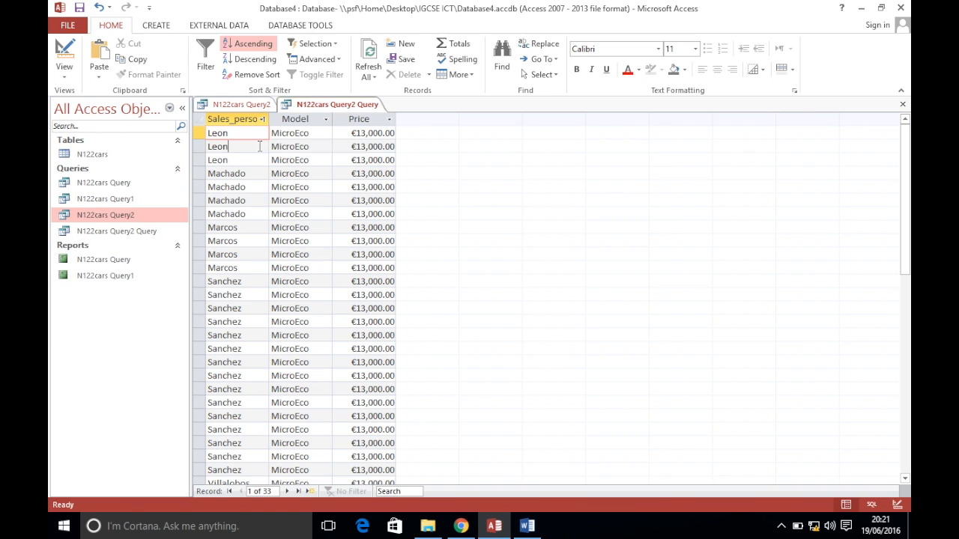
Compare the sorted results with the exam paper, inspecting the three Leon records
left_click(461, 526)
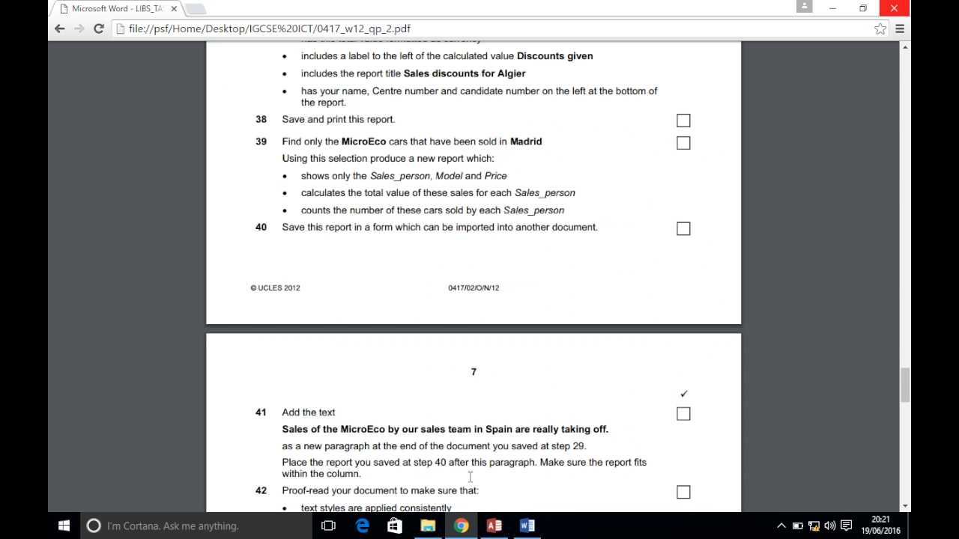
left_click(493, 526)
left_click_drag(196, 133, 198, 162)
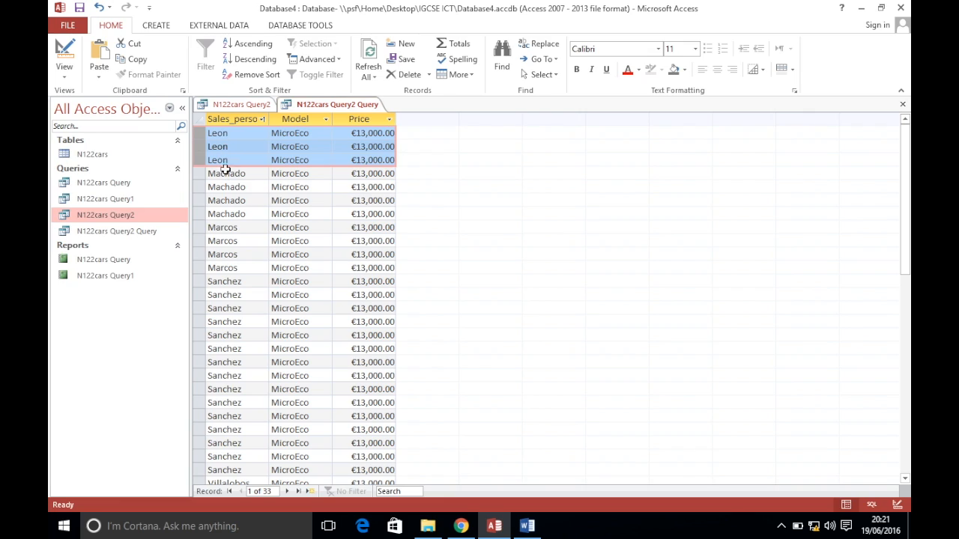
left_click(233, 133)
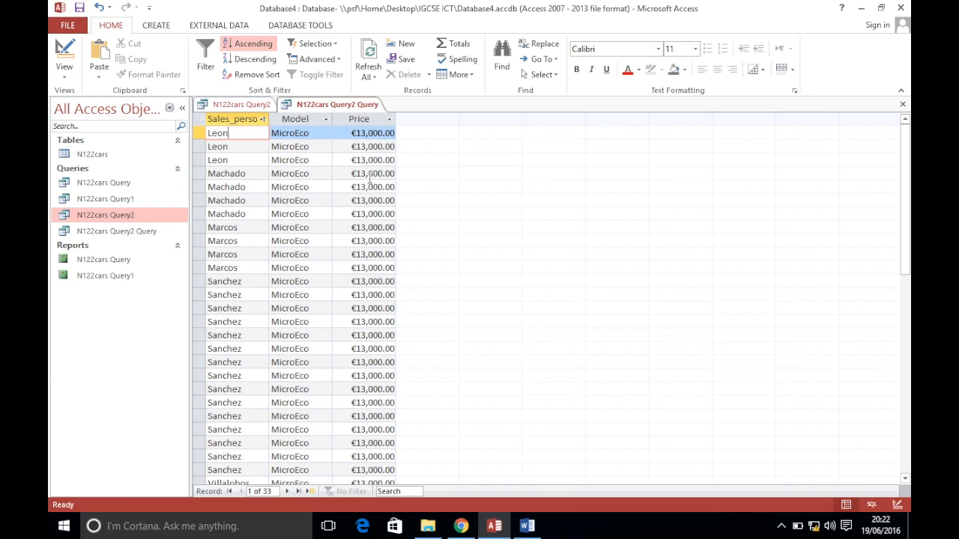
right_click(337, 113)
Add a Totals row in Design View and mark the sum and count requirements on the exam paper
left_click(358, 165)
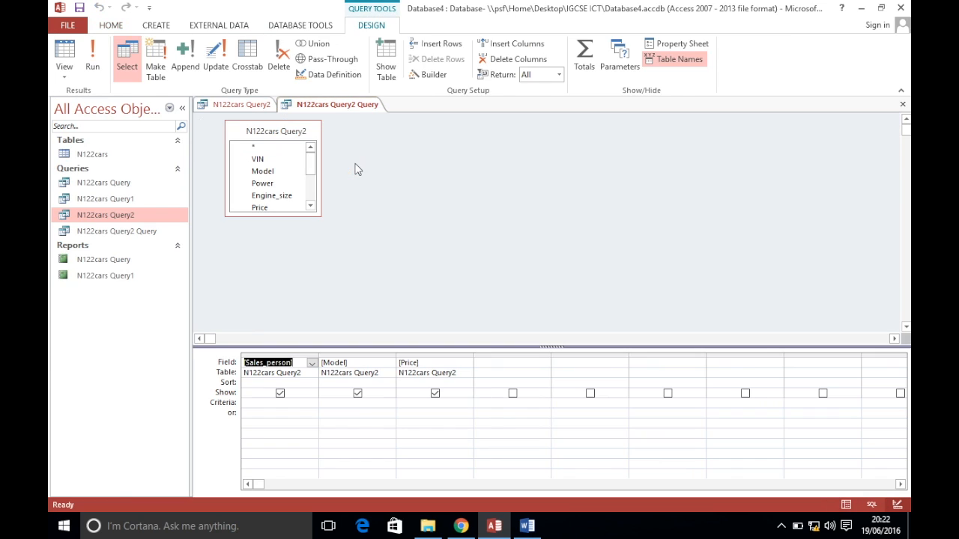
left_click(583, 66)
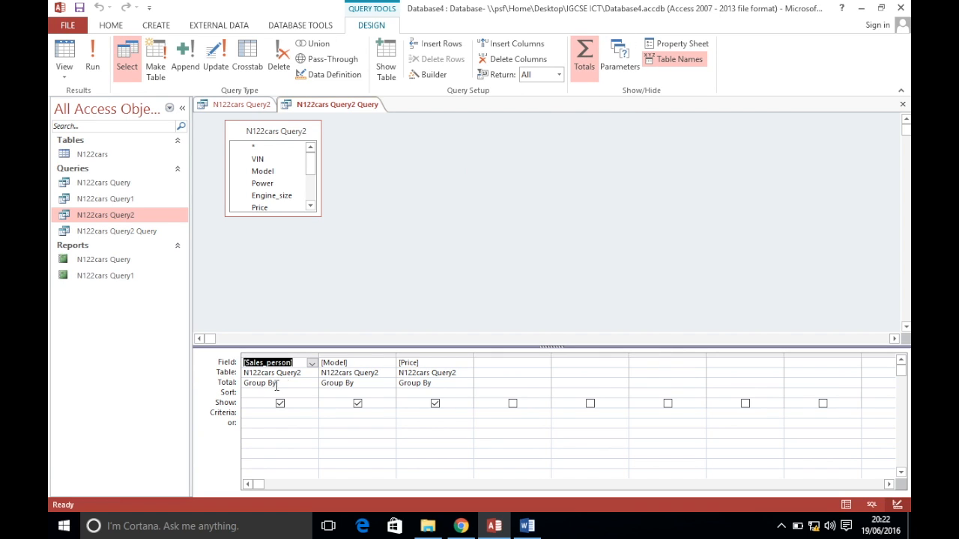
left_click(461, 526)
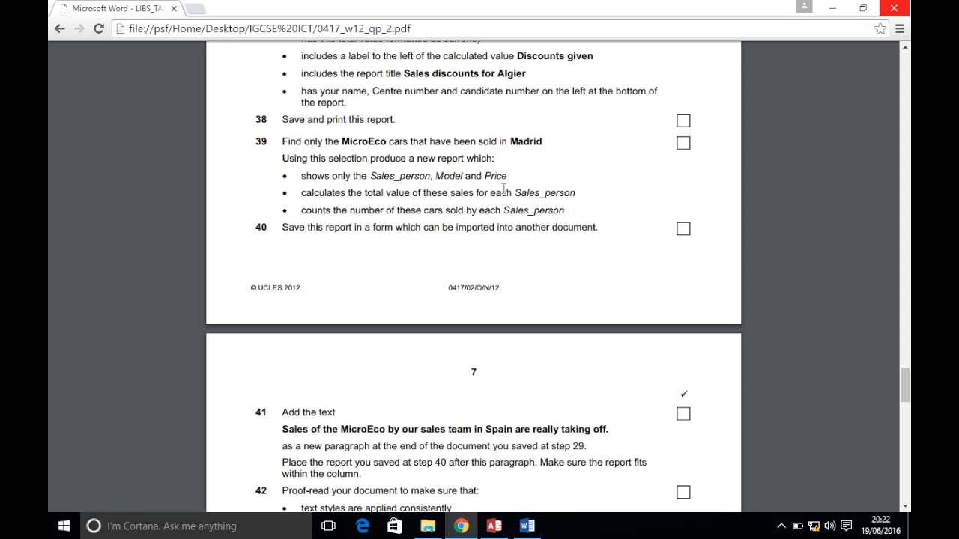
left_click_drag(478, 193, 572, 193)
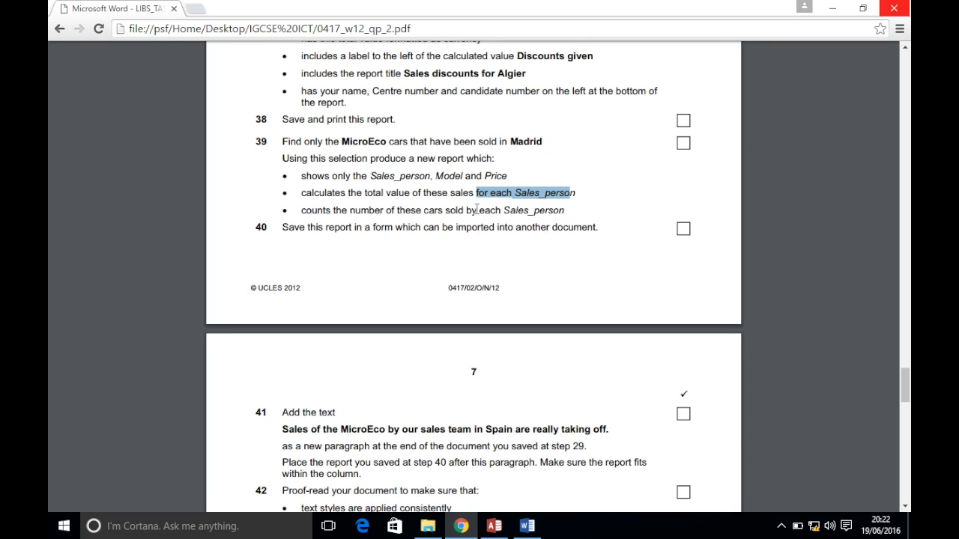
left_click_drag(458, 210, 562, 212)
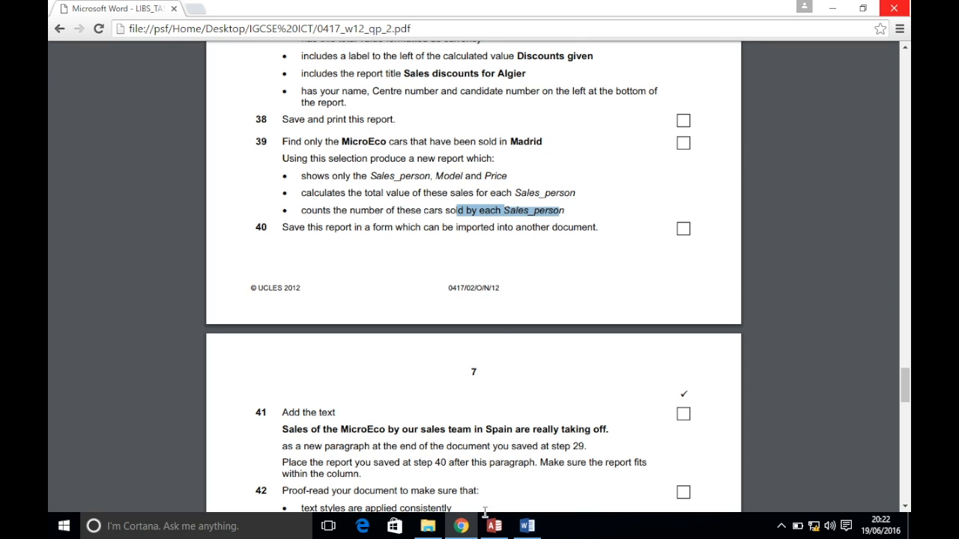
left_click(493, 526)
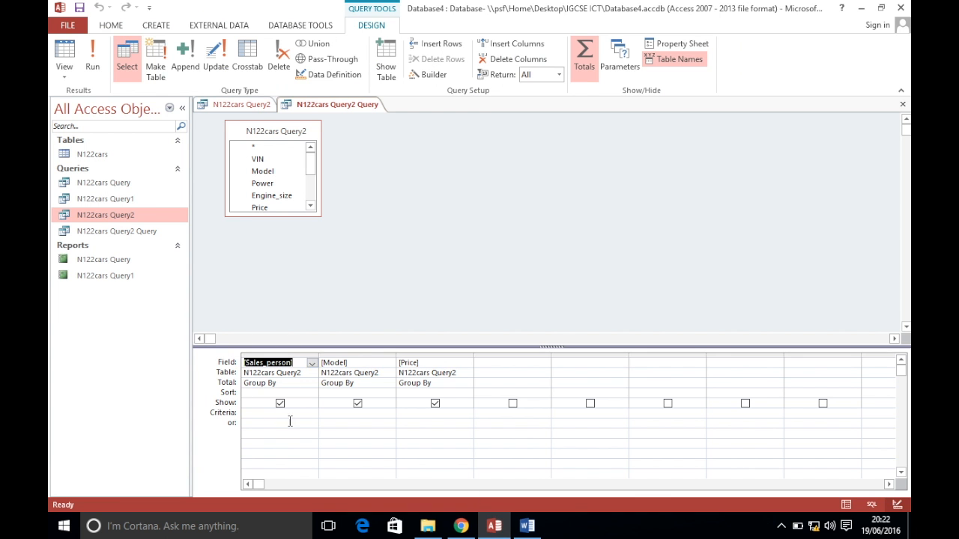
Set Model's Total to Count and Price's Total to Sum, then run the query
left_click(355, 364)
left_click(356, 383)
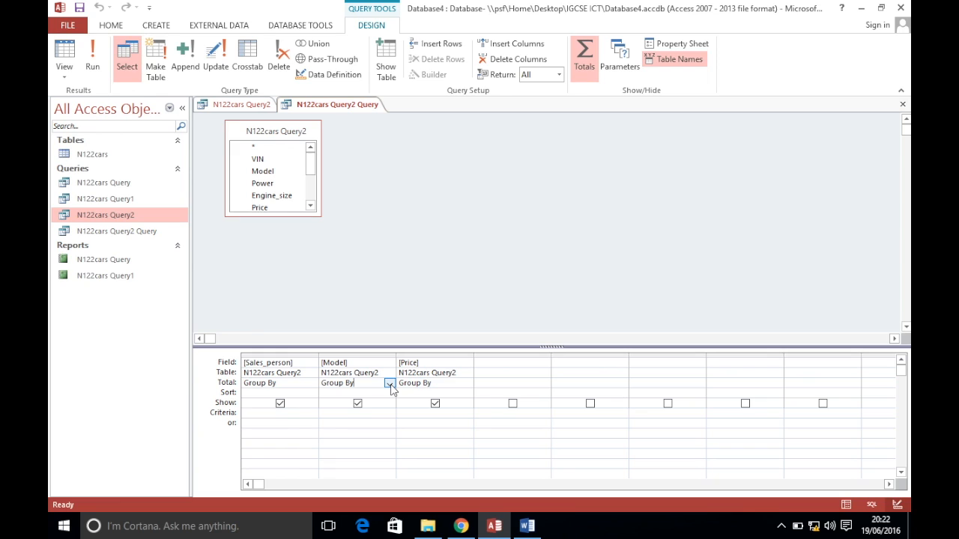
left_click(389, 384)
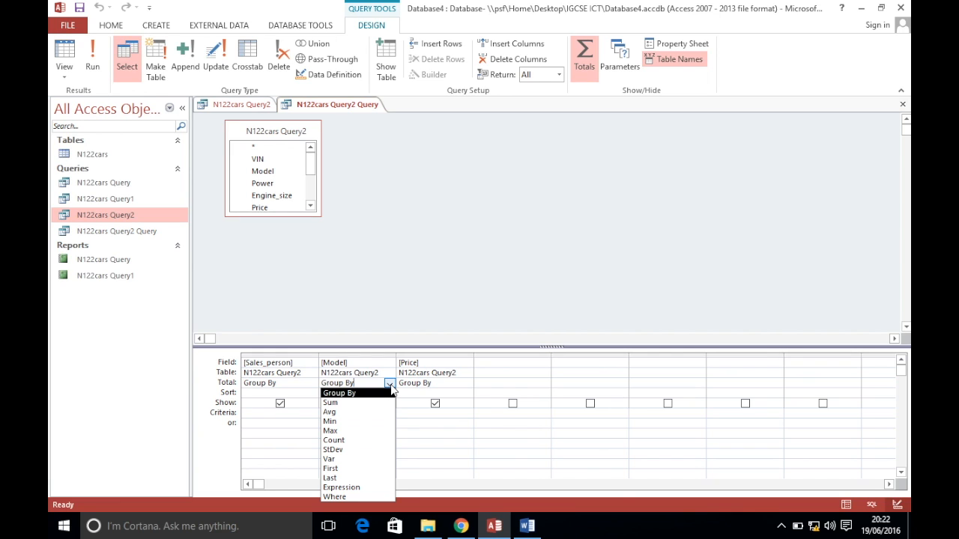
left_click(376, 440)
left_click(439, 384)
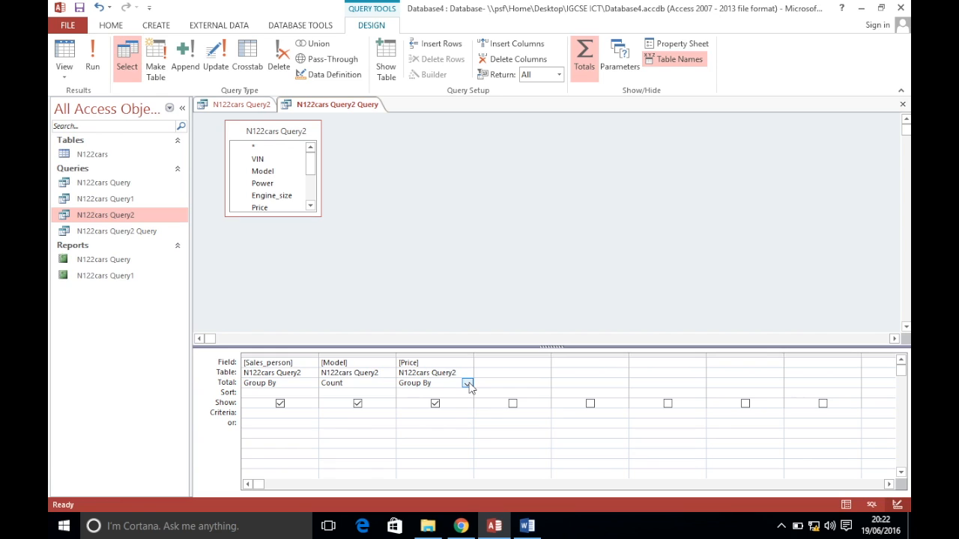
left_click(468, 384)
left_click(461, 404)
left_click(90, 58)
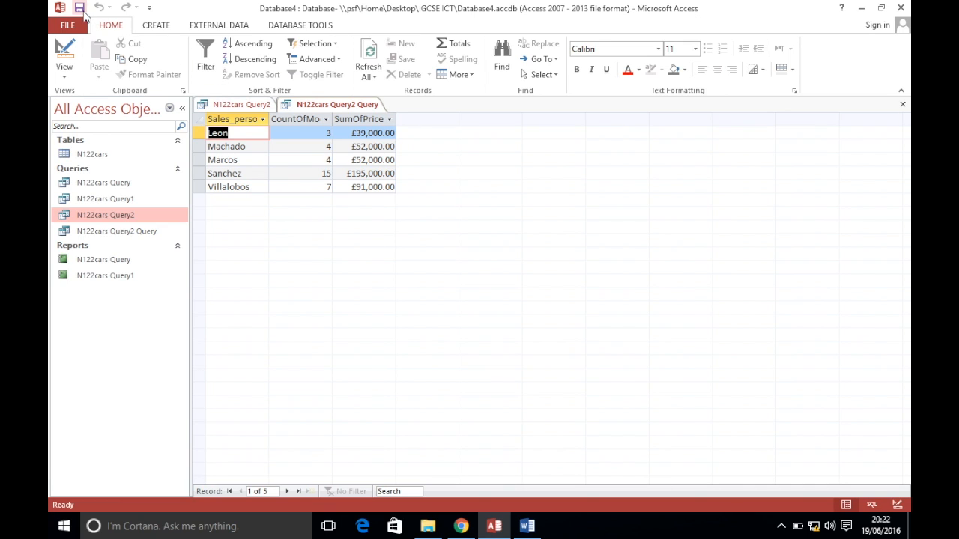
Build a Report Wizard report from N122cars Query2 Query with all fields, accepting defaults
left_click(461, 526)
scroll(467, 319, "down", 1)
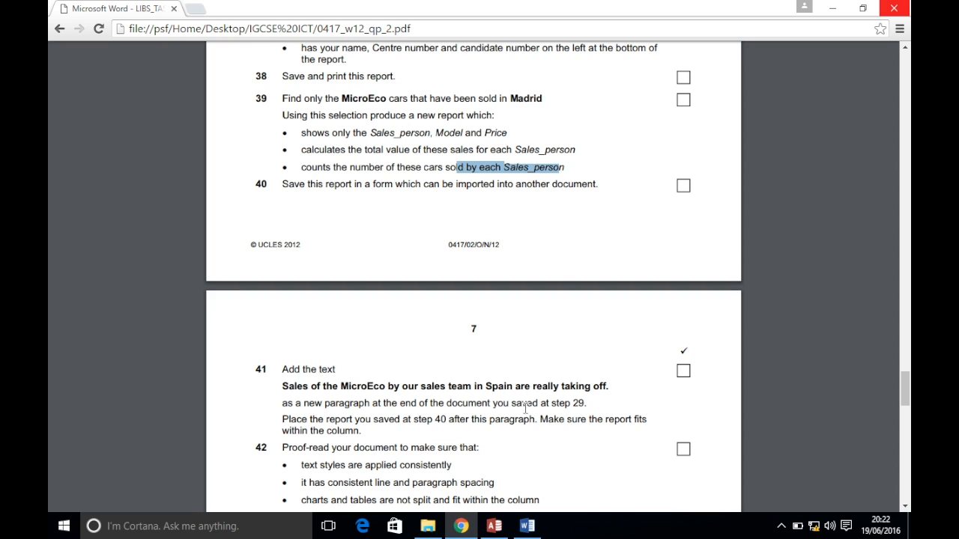
left_click(494, 526)
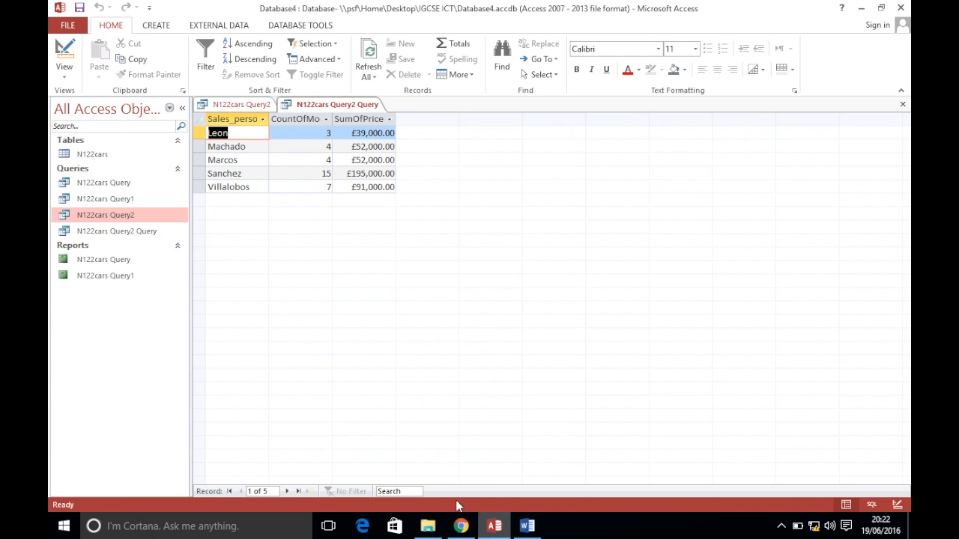
left_click(109, 232)
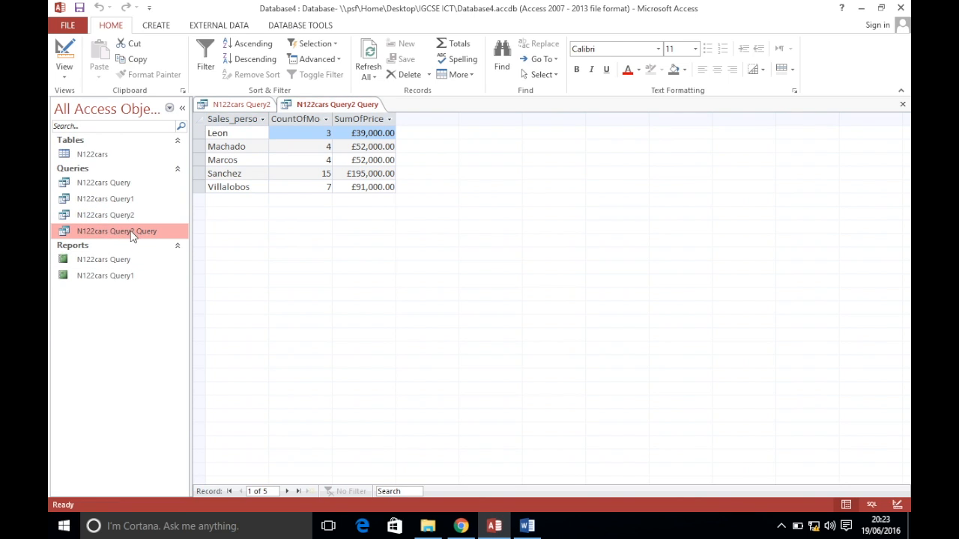
left_click(157, 27)
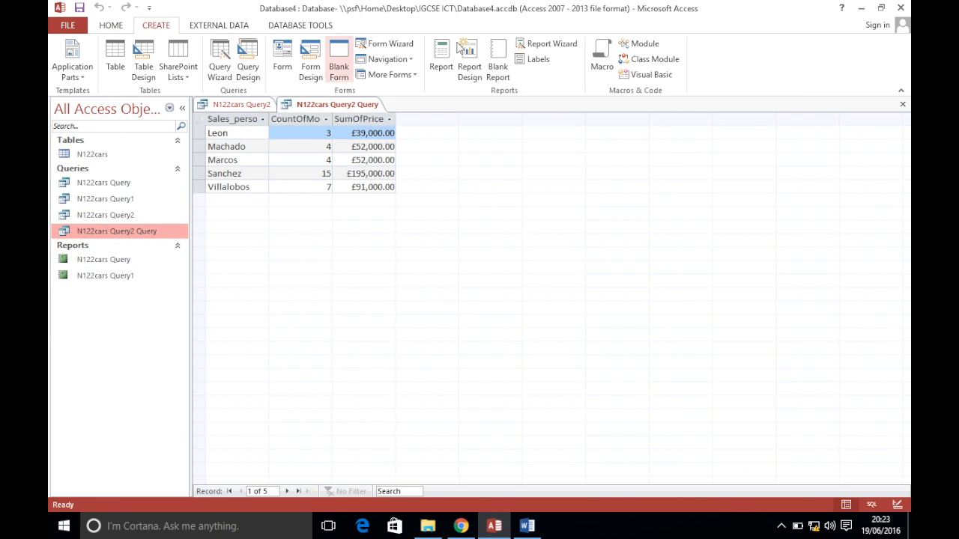
left_click(546, 42)
left_click(457, 240)
left_click(557, 315)
left_click(556, 317)
left_click(557, 318)
left_click(557, 317)
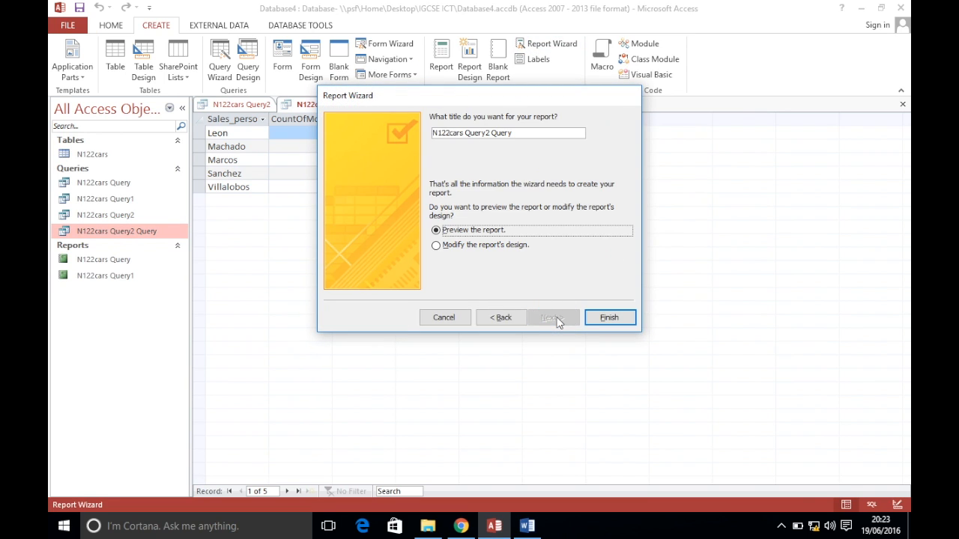
left_click(610, 319)
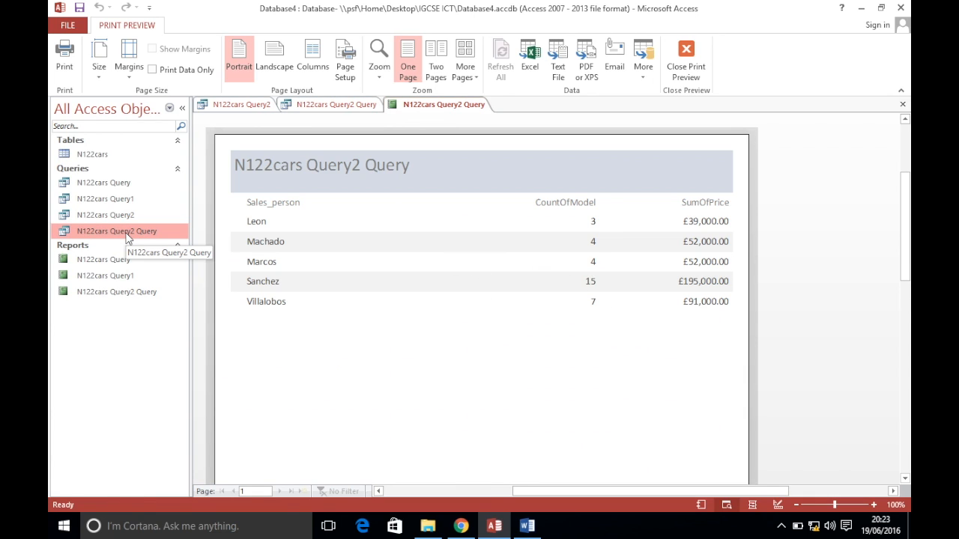
double_click(107, 293)
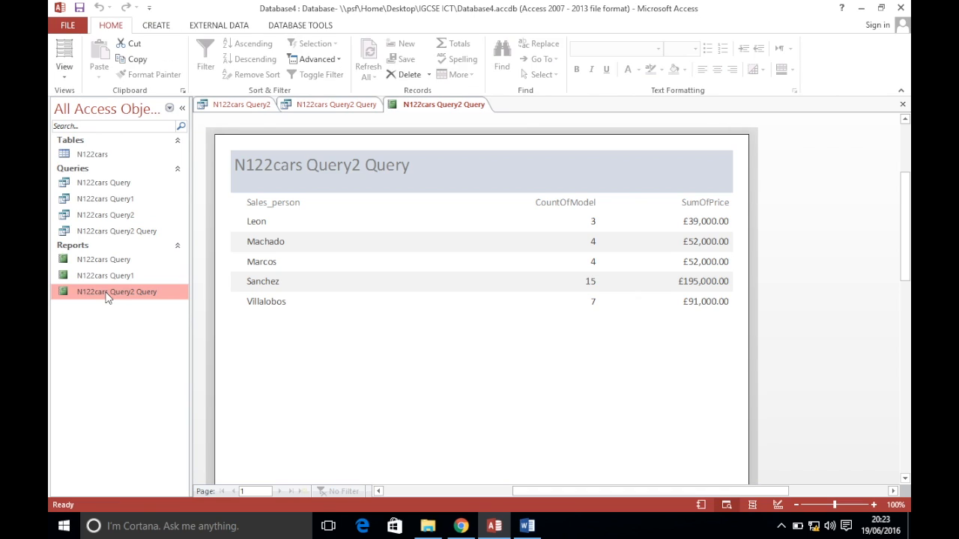
Export the N122cars Query2 Query report to Excel in the IGCSE ICT folder
right_click(107, 297)
mouse_move(175, 134)
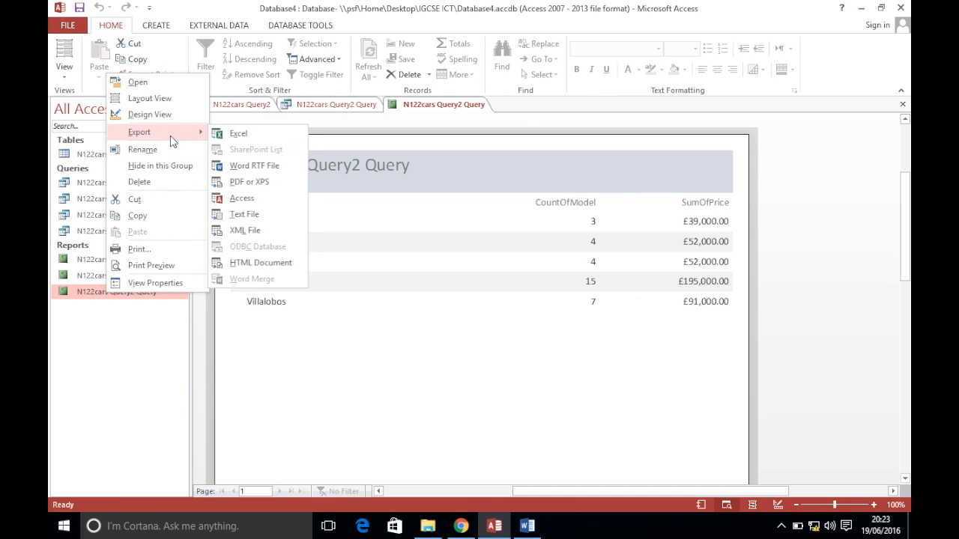
left_click(245, 141)
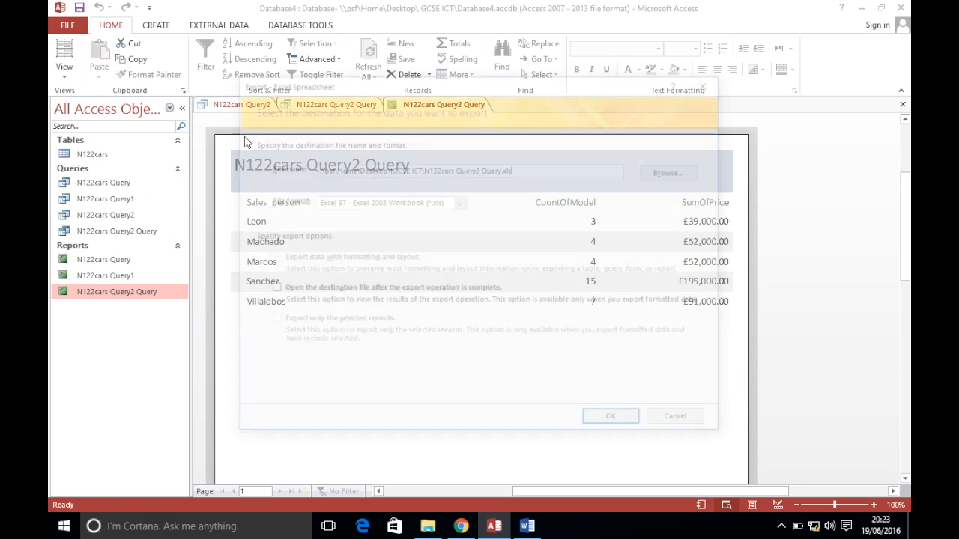
left_click(677, 171)
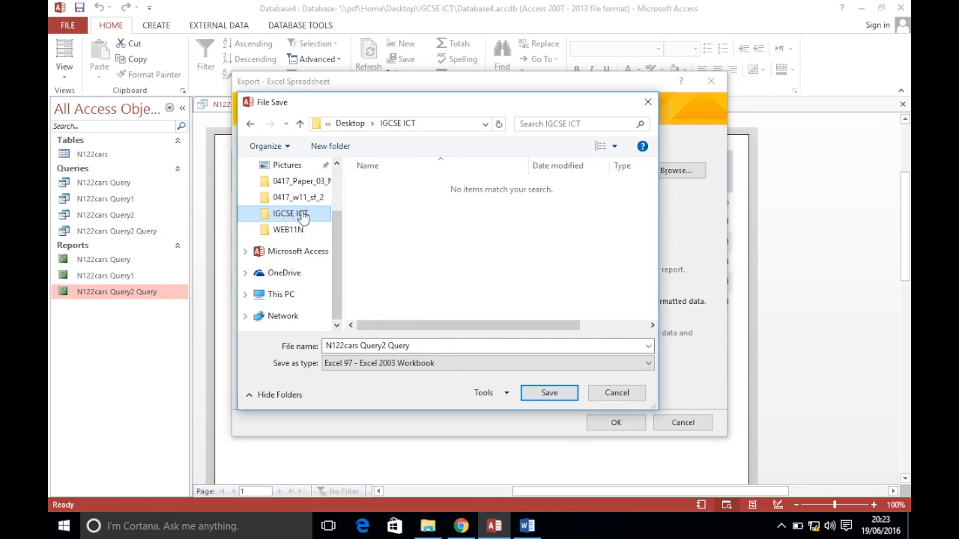
mouse_move(338, 233)
left_mouse_down()
mouse_move(332, 160)
mouse_move(337, 228)
left_mouse_up()
left_click(539, 395)
left_click(615, 423)
left_click(683, 435)
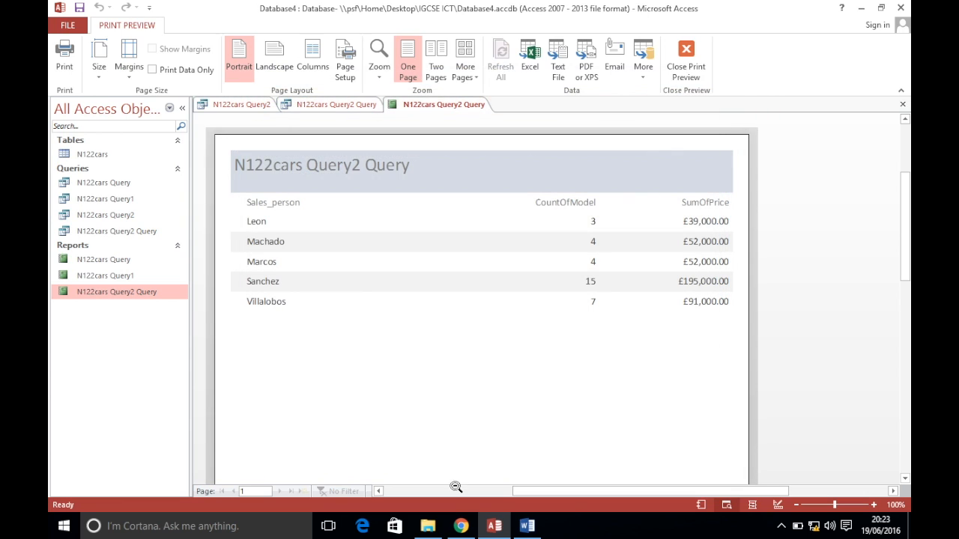
Confirm N122cars Query2 Query.xls exists in IGCSE ICT, then scroll the exam paper to step 41
left_click(428, 526)
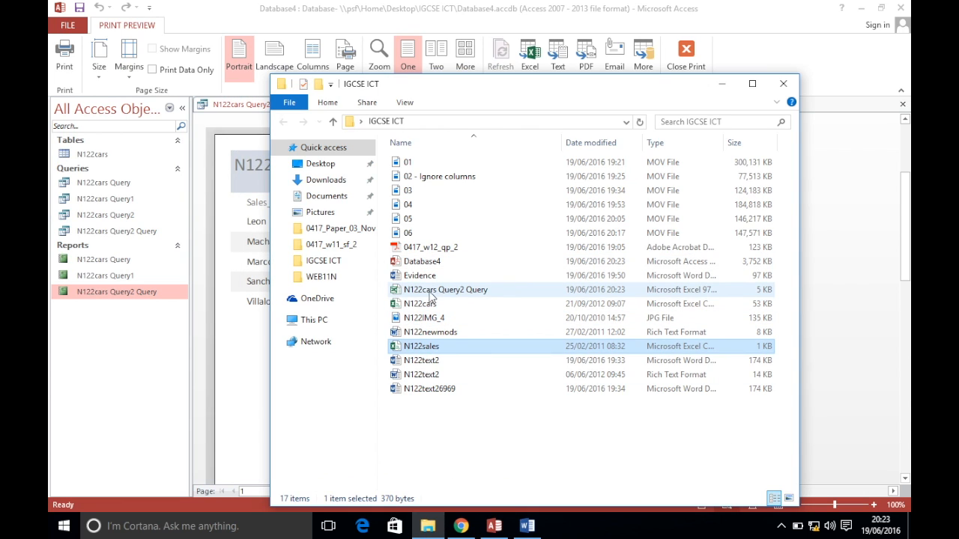
left_click(434, 292)
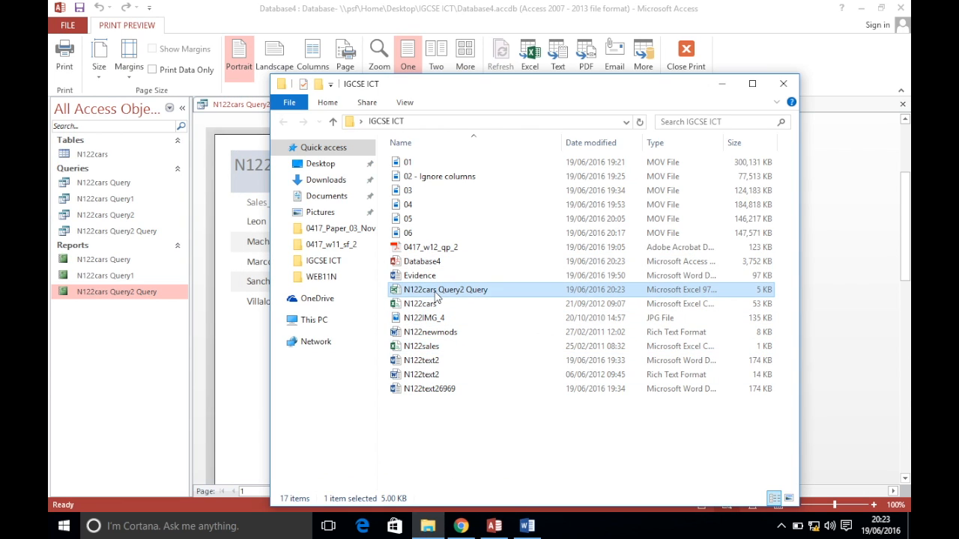
left_click(462, 525)
scroll(516, 258, "down", 2)
scroll(517, 258, "down", 3)
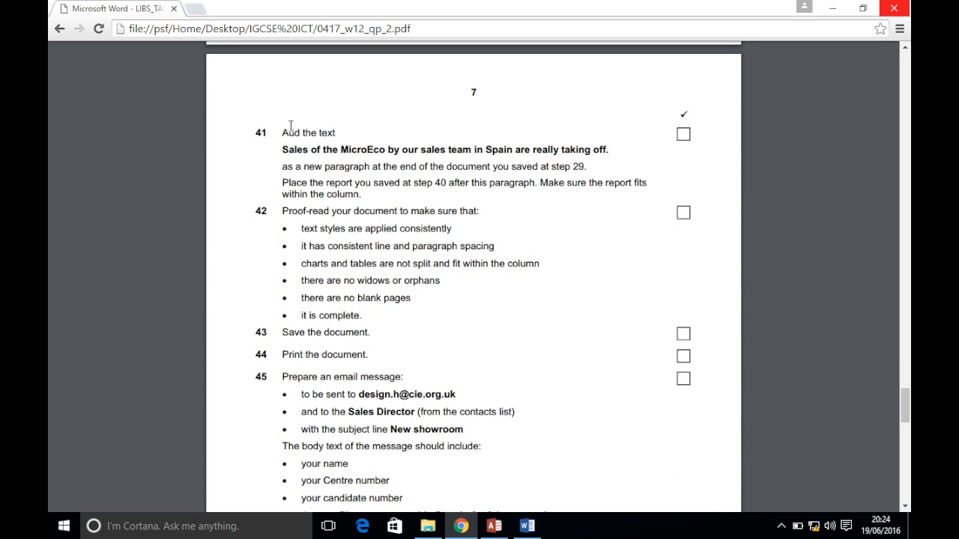
Copy the bold question 41 sentence about MicroEco sales in Spain, then return to Word
left_click_drag(283, 150, 610, 143)
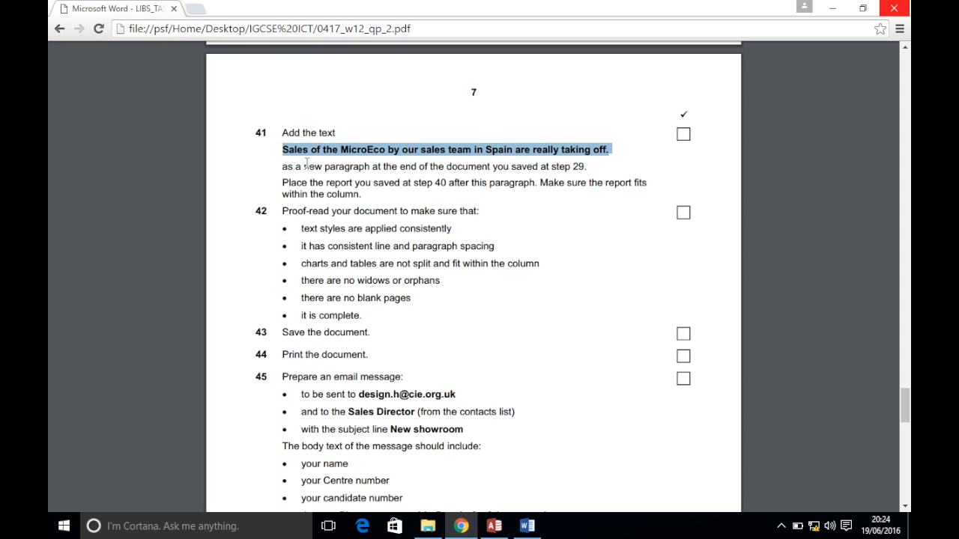
left_click(550, 150)
left_click_drag(285, 152, 615, 154)
left_click(527, 526)
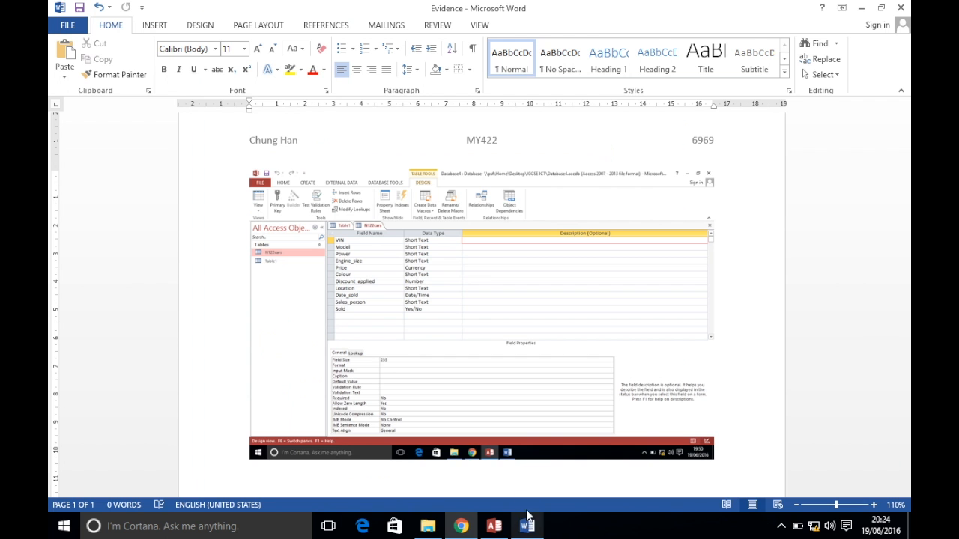
Open the N122text26969 article and add an empty paragraph after "for the quarter."
left_click(428, 526)
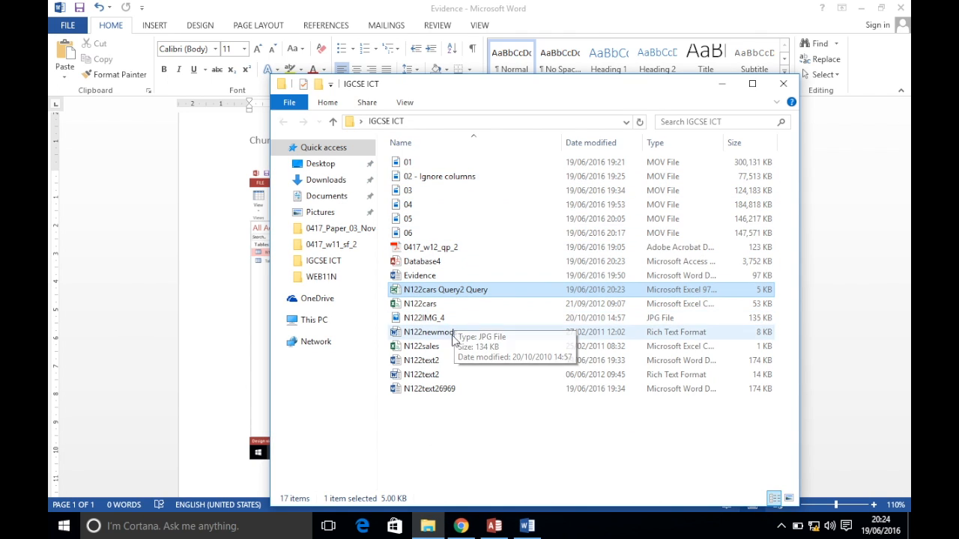
double_click(445, 388)
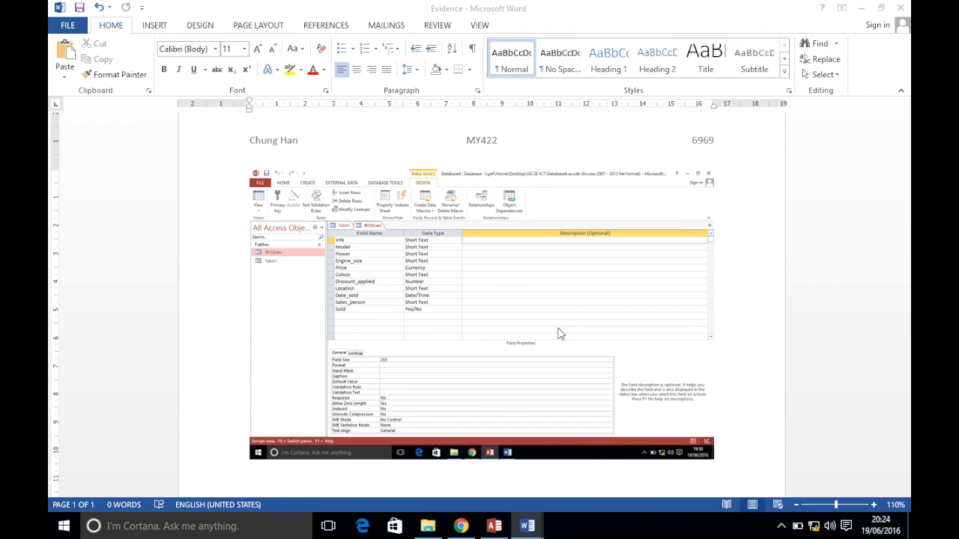
scroll(558, 334, "down", 20)
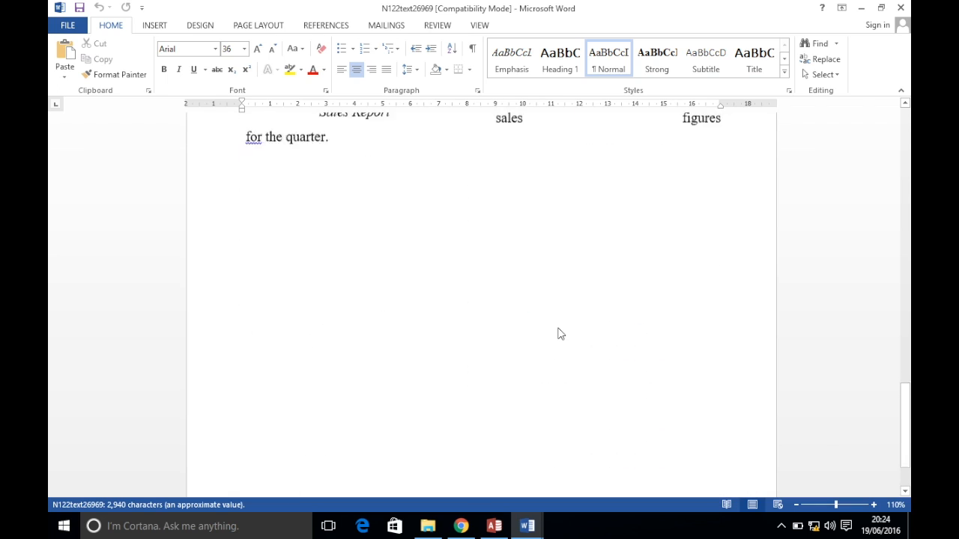
scroll(558, 333, "up", 3)
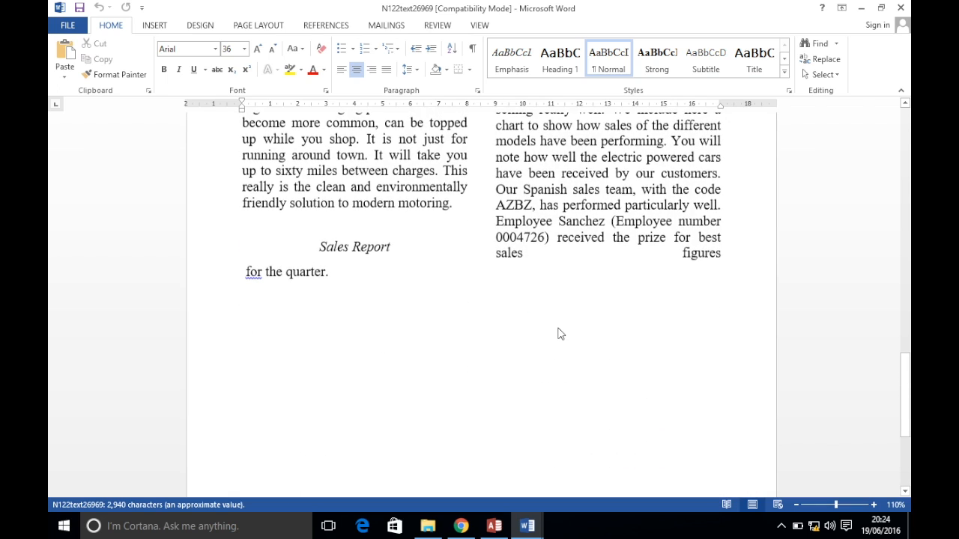
left_click(341, 272)
key("Return")
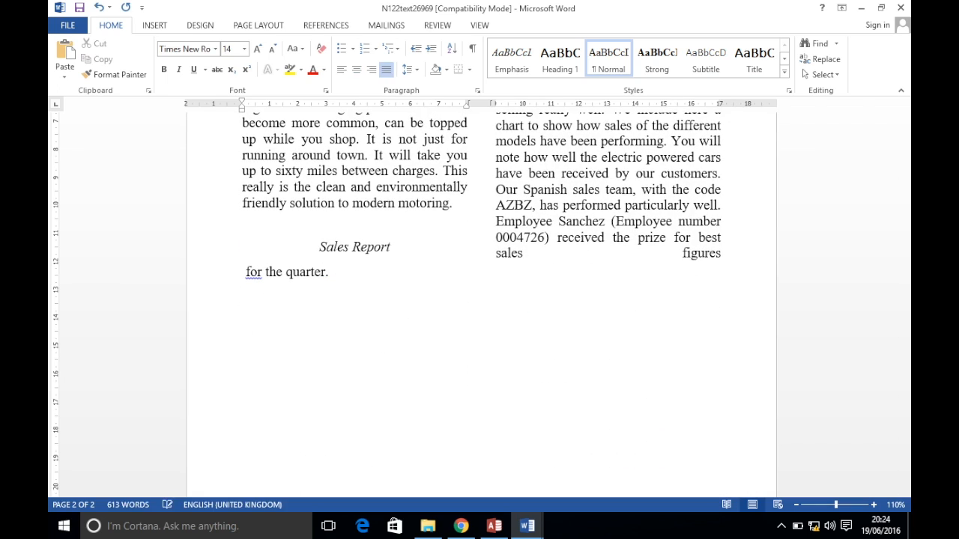
Paste the question 41 MicroEco sentence as plain text at the article's end
left_click(64, 71)
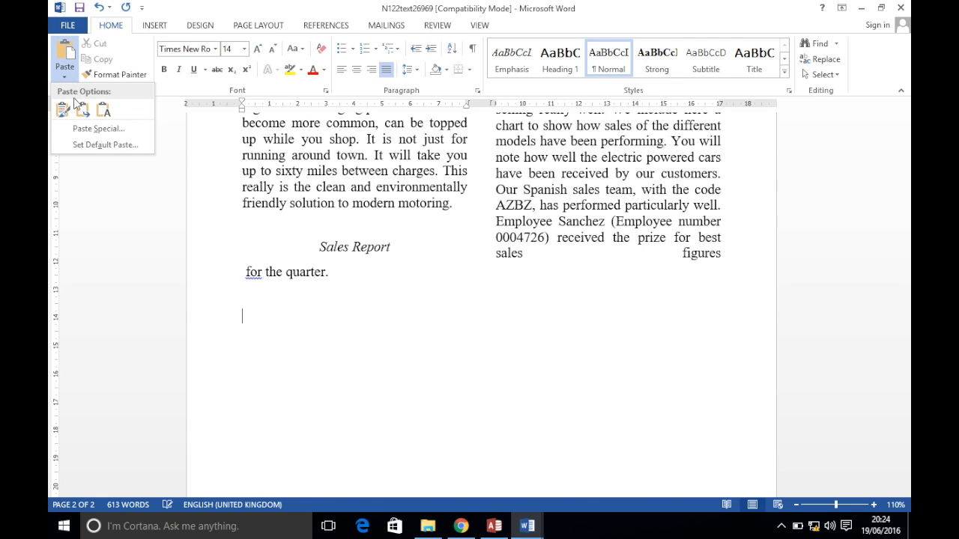
left_click(104, 112)
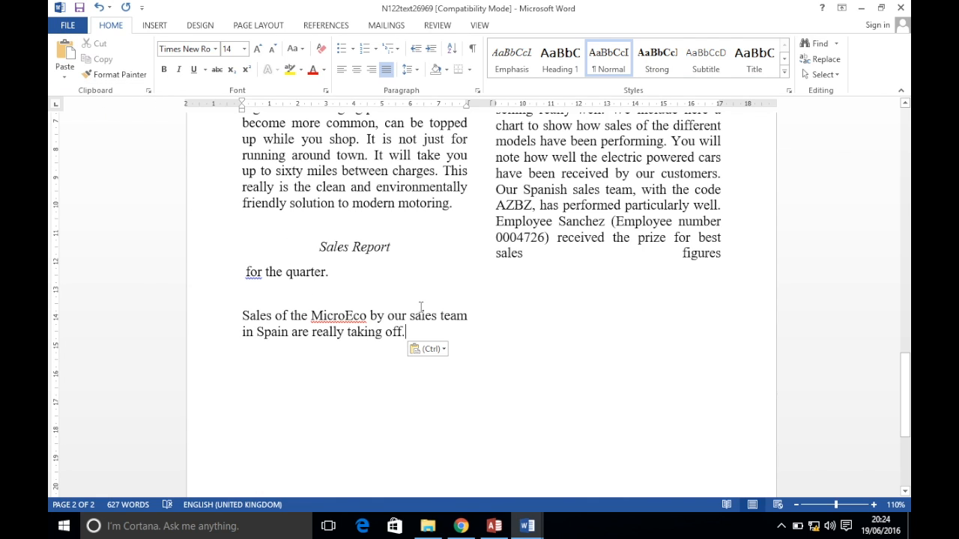
left_click(463, 526)
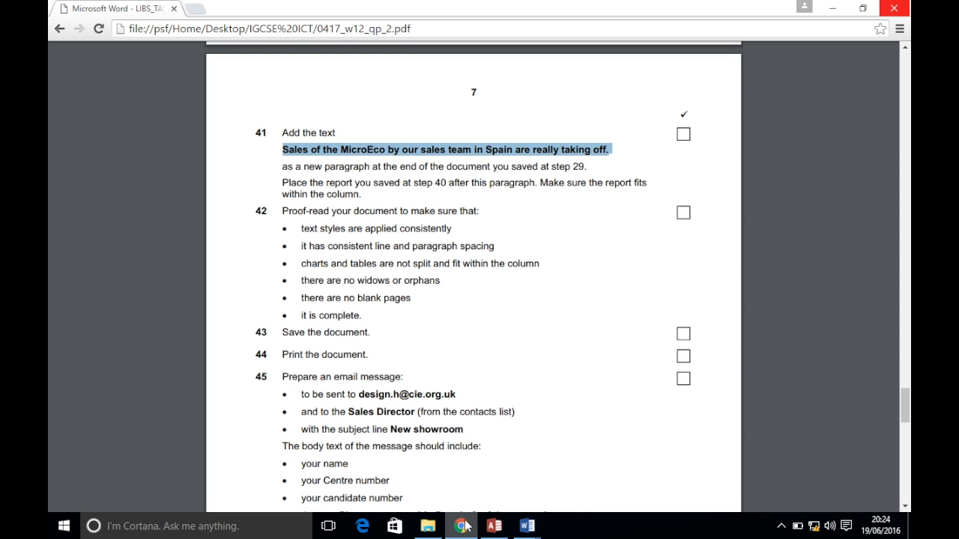
mouse_move(529, 524)
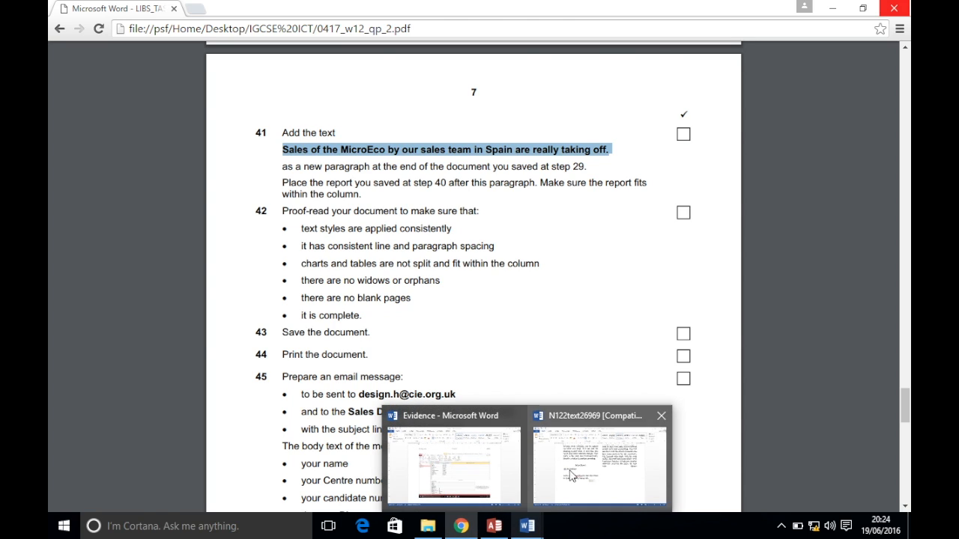
left_click(568, 480)
Try the Sales Report heading's formatting on the sentence, undo it, and add a new paragraph
left_click_drag(398, 248, 261, 245)
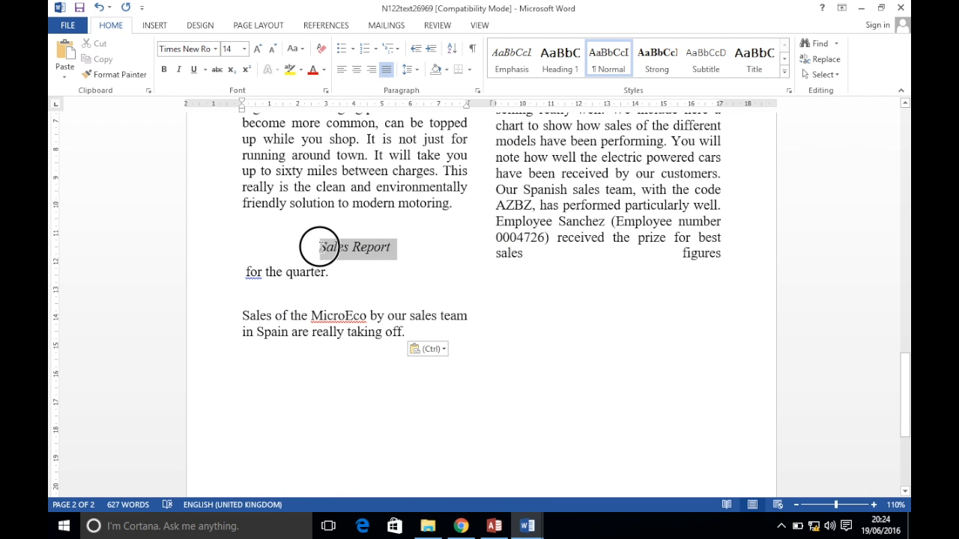
left_click(112, 75)
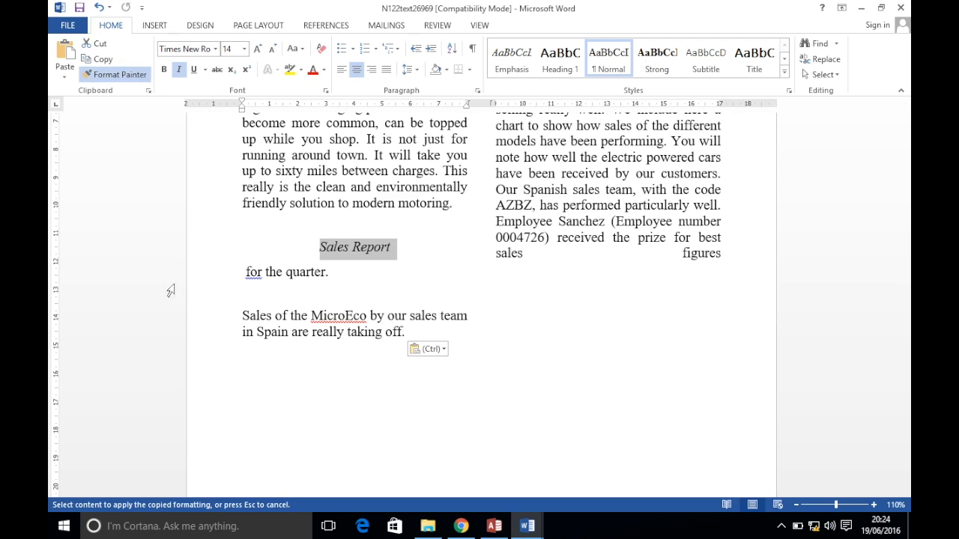
left_click_drag(236, 315, 424, 343)
double_click(465, 341)
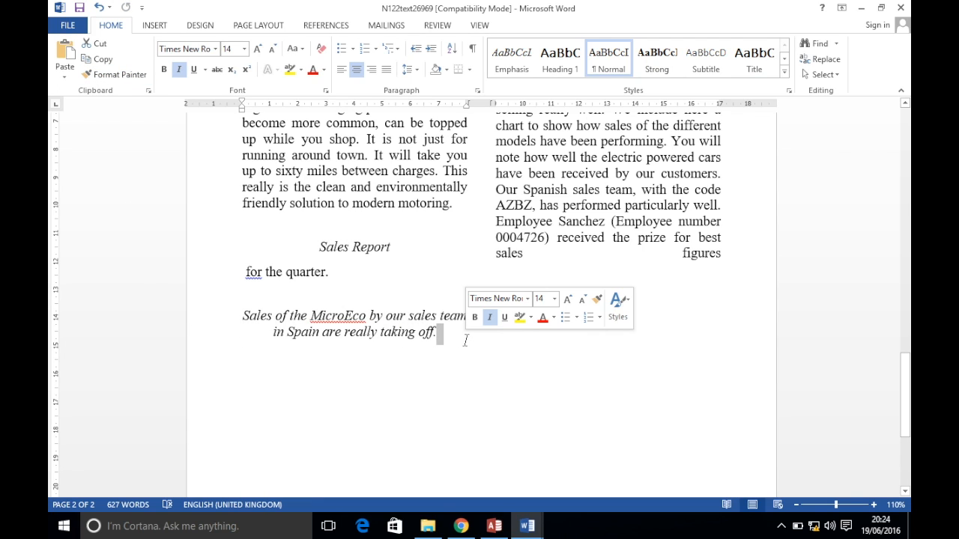
key("ctrl+z")
left_click(414, 330)
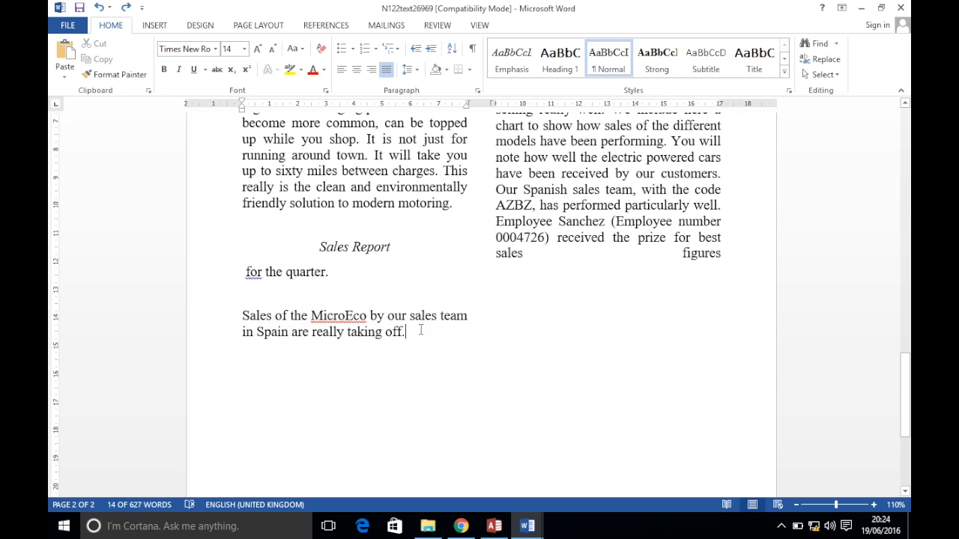
key("Return")
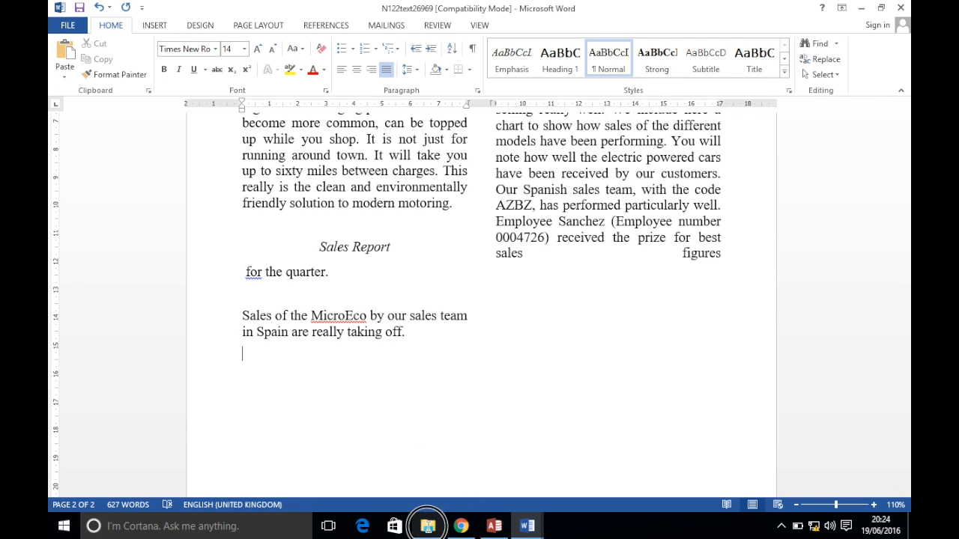
Copy cells A1:C6 from the N122cars Query2 Query spreadsheet in Excel
left_click(428, 526)
double_click(444, 290)
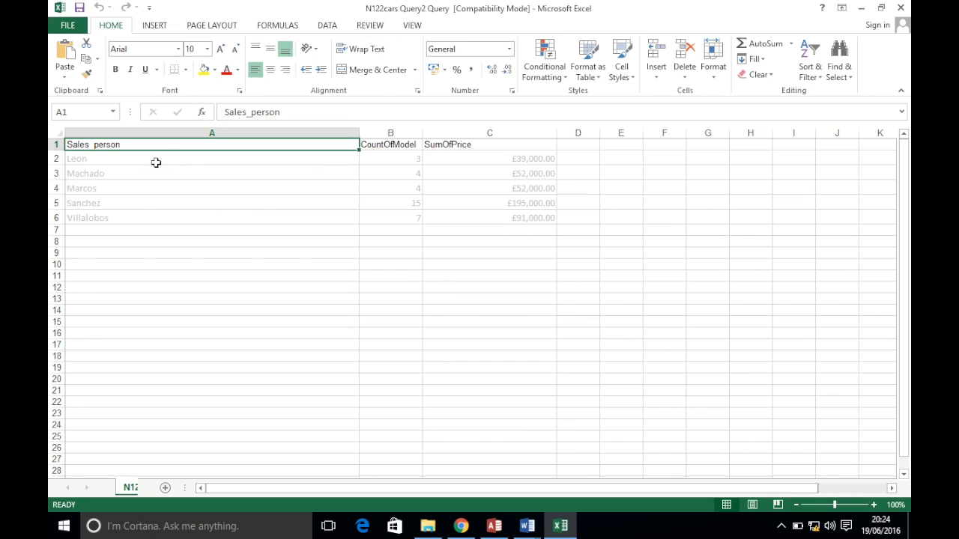
left_click(164, 144)
left_click_drag(164, 145, 454, 217)
key("ctrl+c")
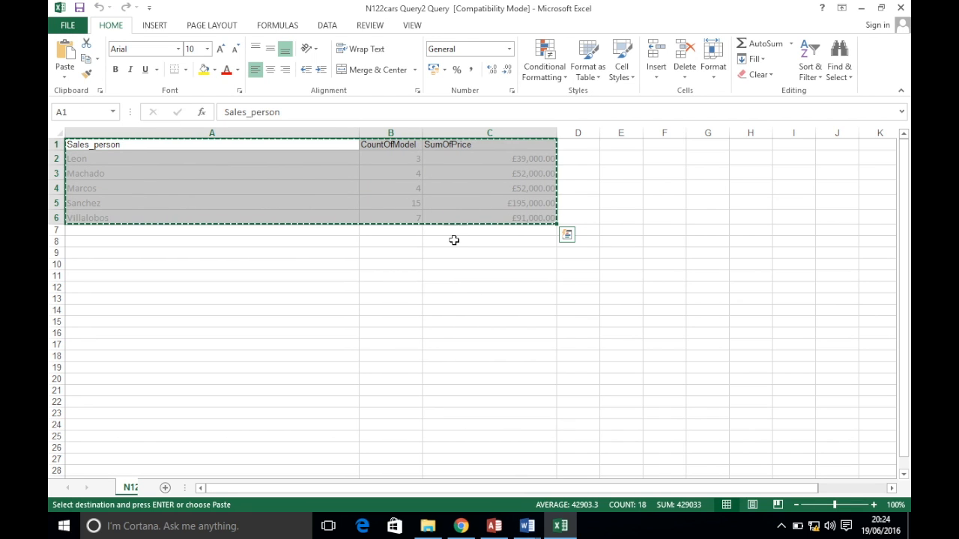
left_click(526, 526)
left_click(582, 480)
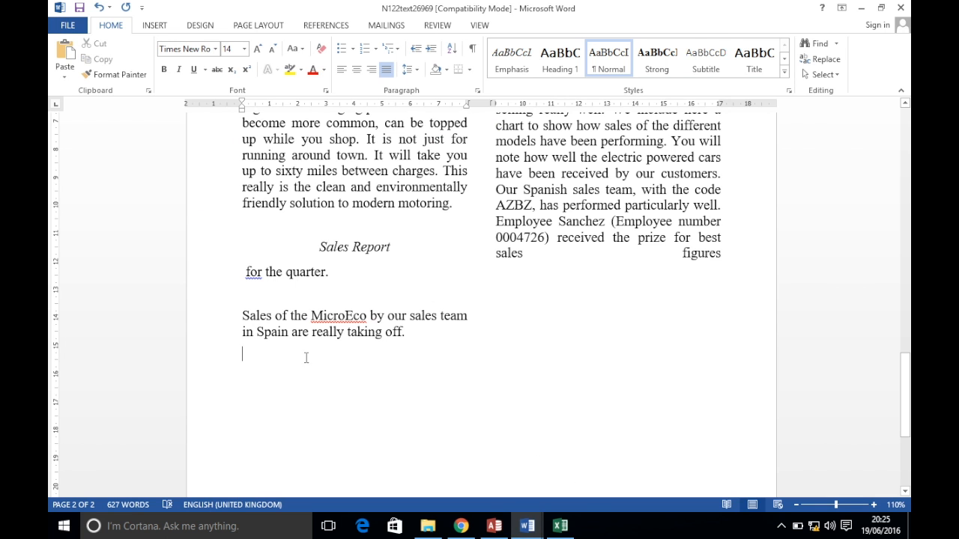
Paste the sales-per-person table below the MicroEco sentence using Destination Styles
right_click(268, 353)
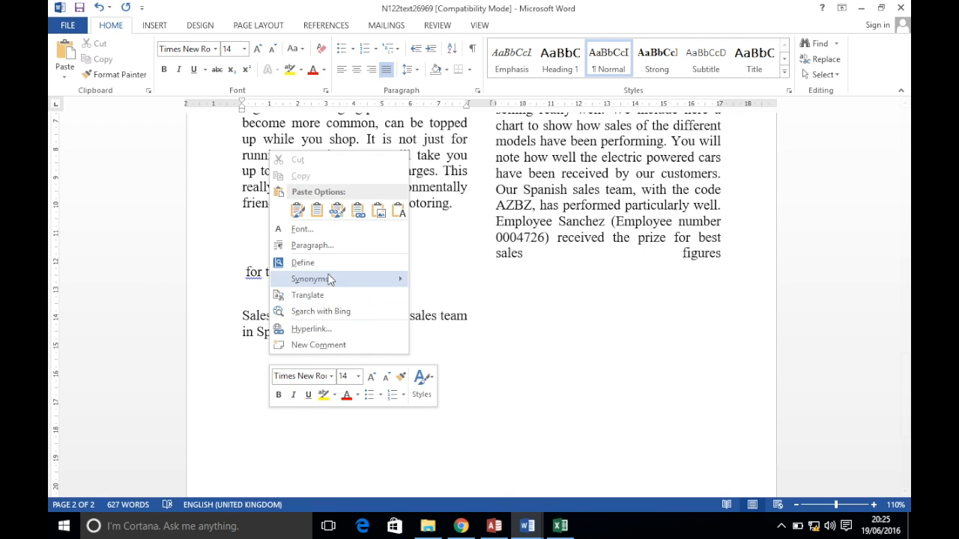
left_click(320, 210)
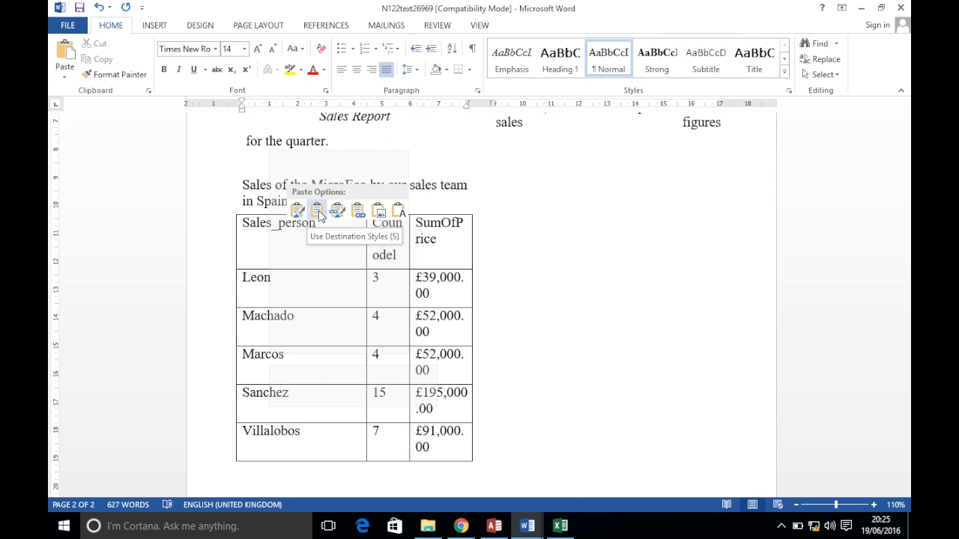
left_click(320, 213)
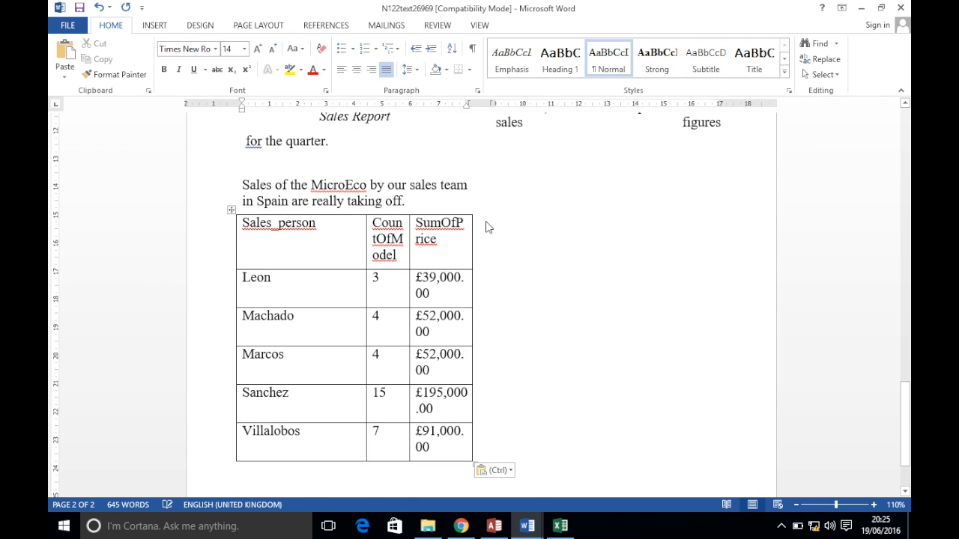
scroll(347, 264, "up", 5)
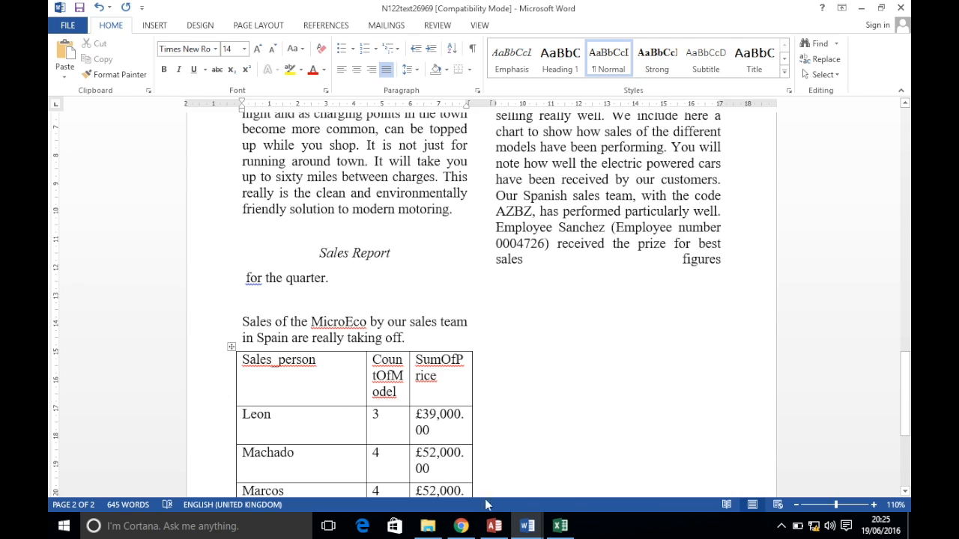
left_click(463, 527)
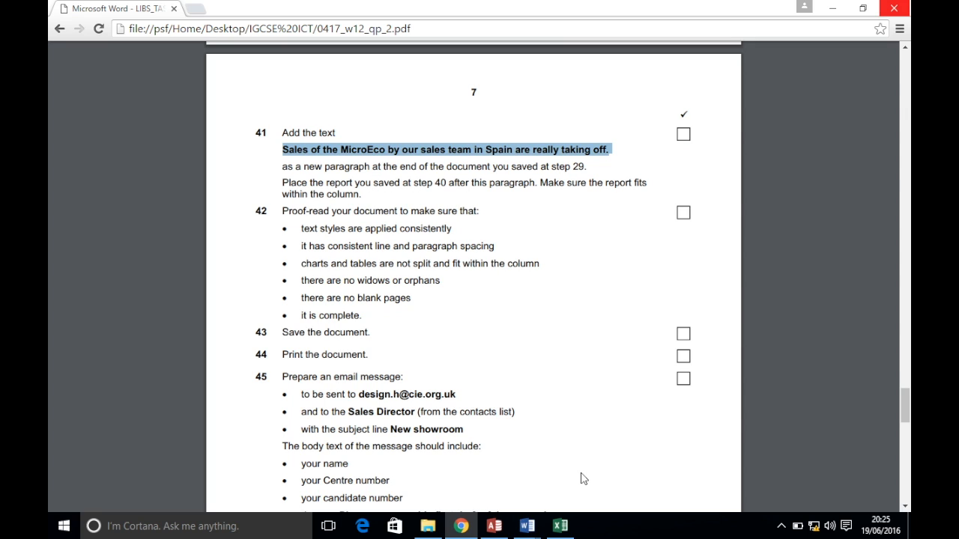
mouse_move(528, 529)
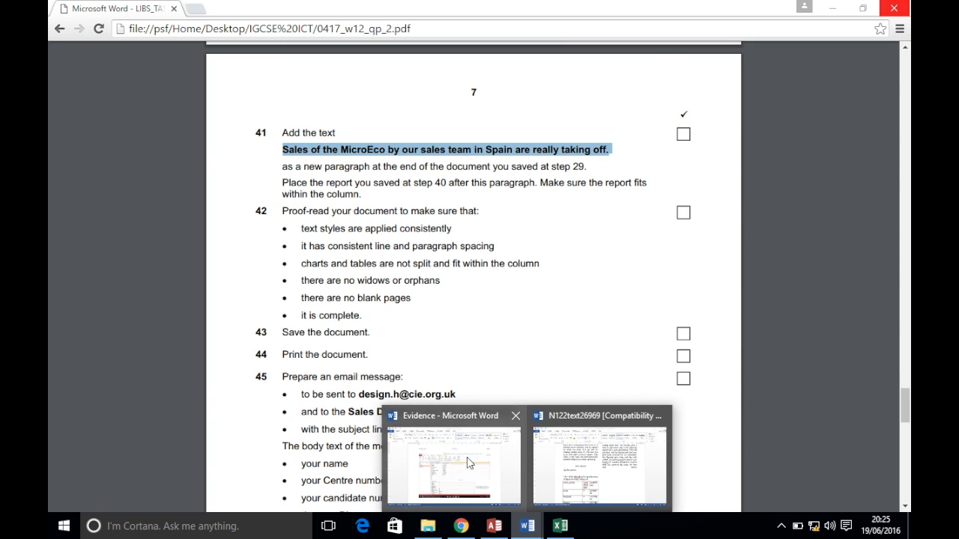
left_click(535, 433)
AutoFit the pasted table's columns to their contents
scroll(351, 339, "down", 3)
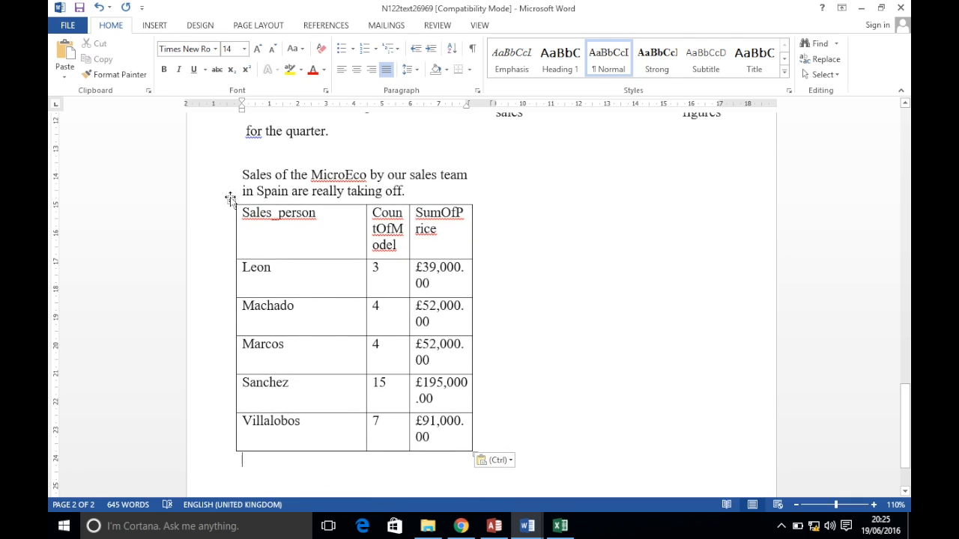
left_click(228, 201)
left_click(257, 218)
left_click(232, 200)
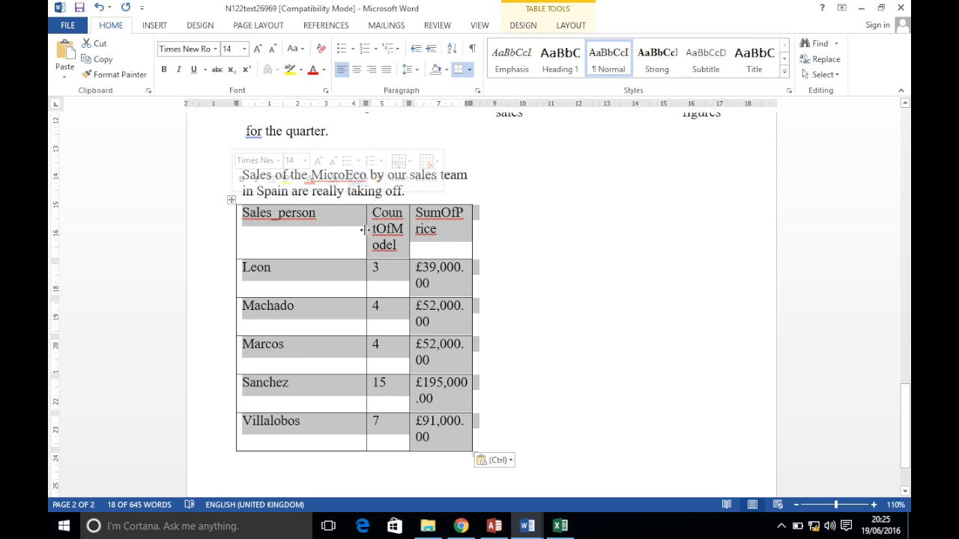
double_click(365, 230)
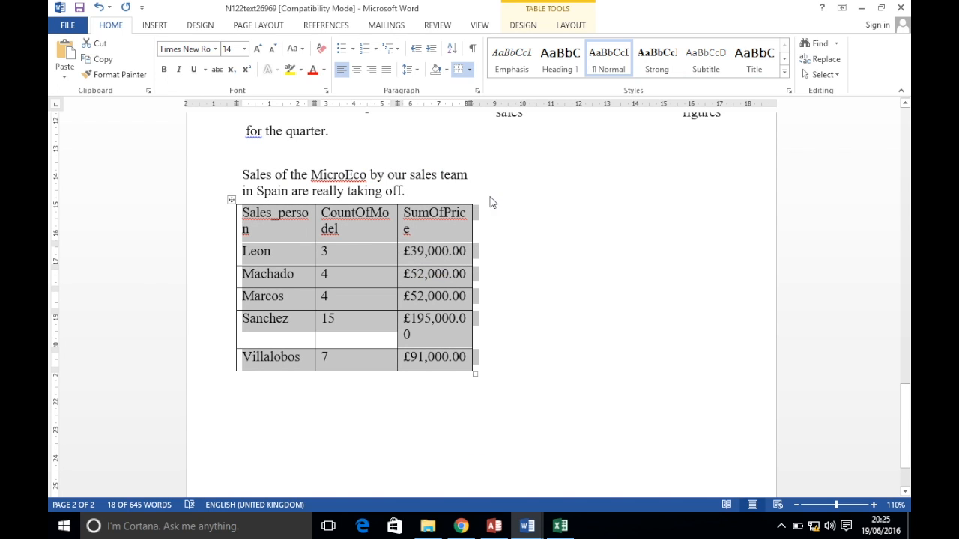
left_click(432, 225)
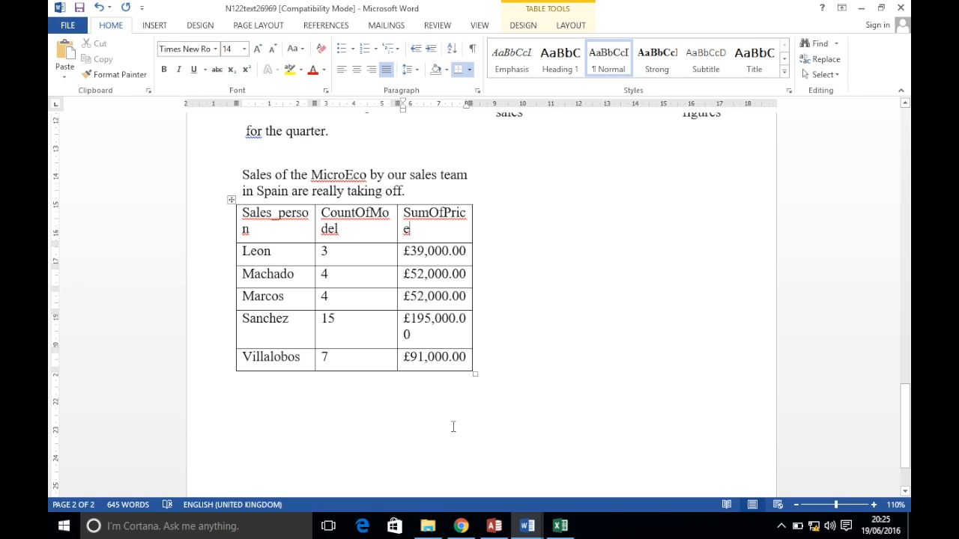
mouse_move(527, 526)
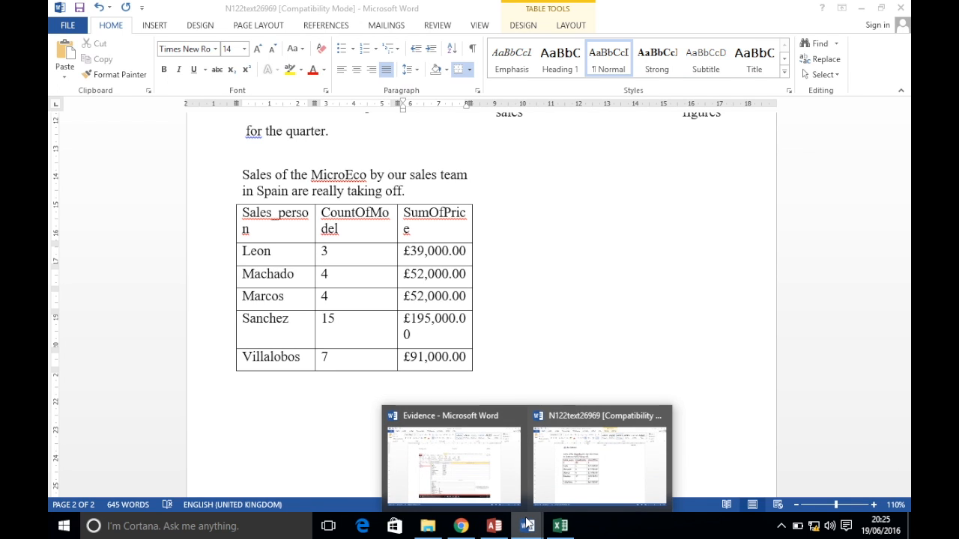
left_click(484, 460)
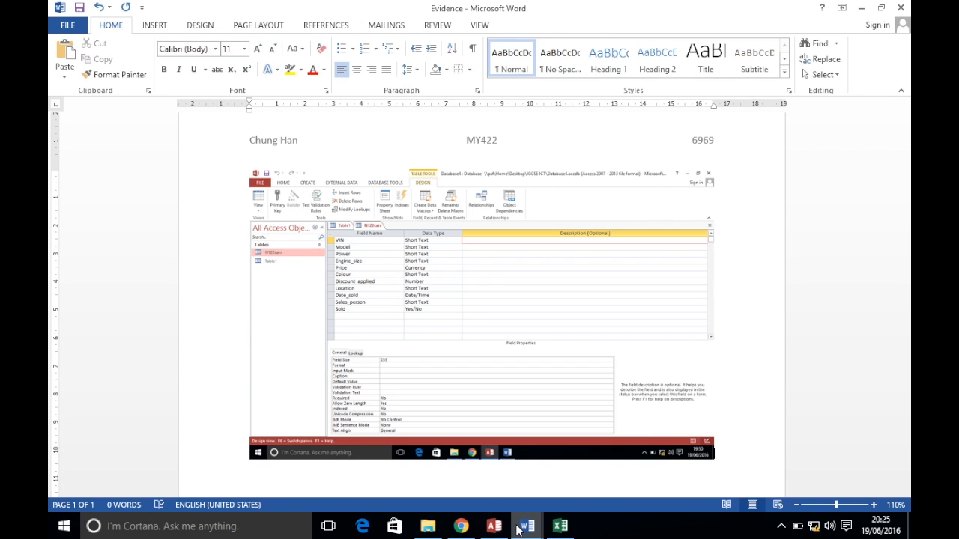
Highlight the email instructions, items 45 to 48, in the exam paper PDF
left_click(461, 526)
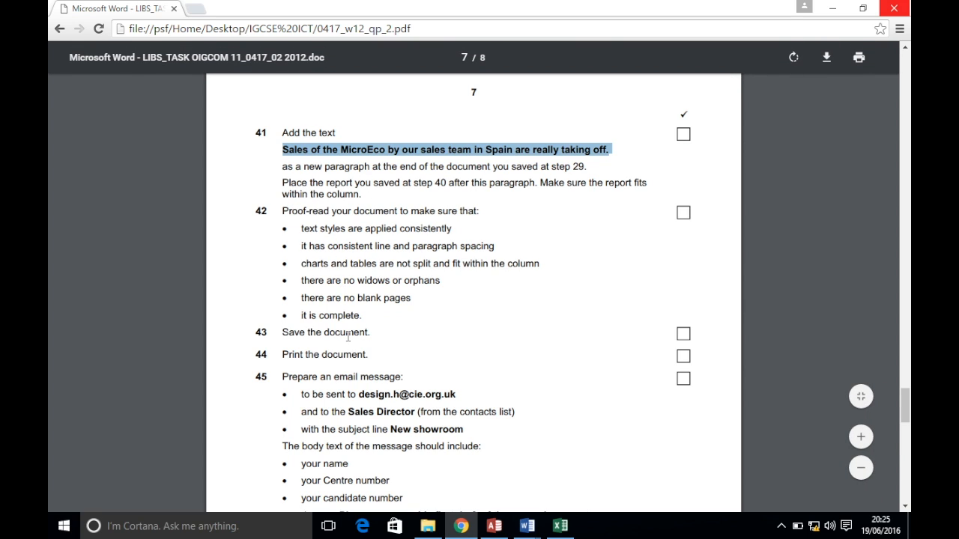
scroll(348, 337, "down", 3)
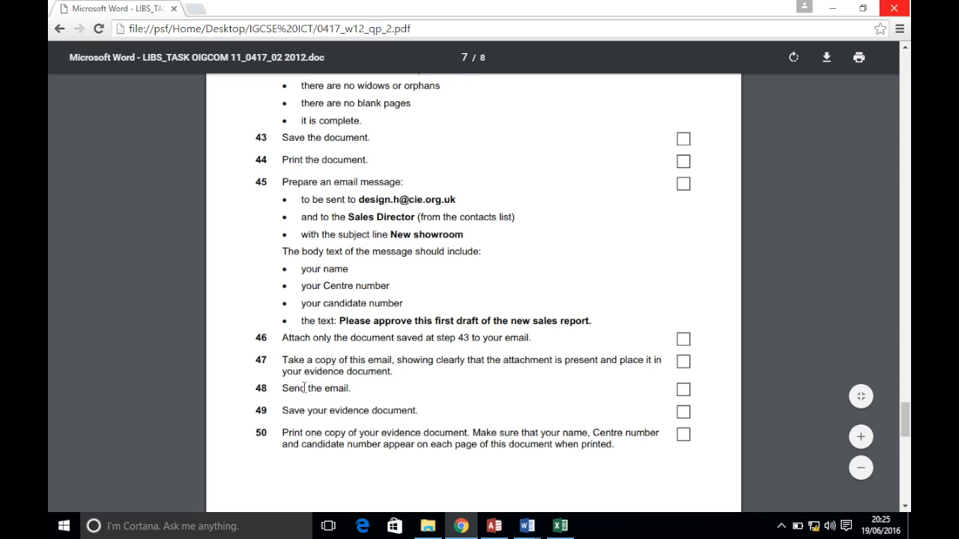
left_click_drag(352, 389, 251, 178)
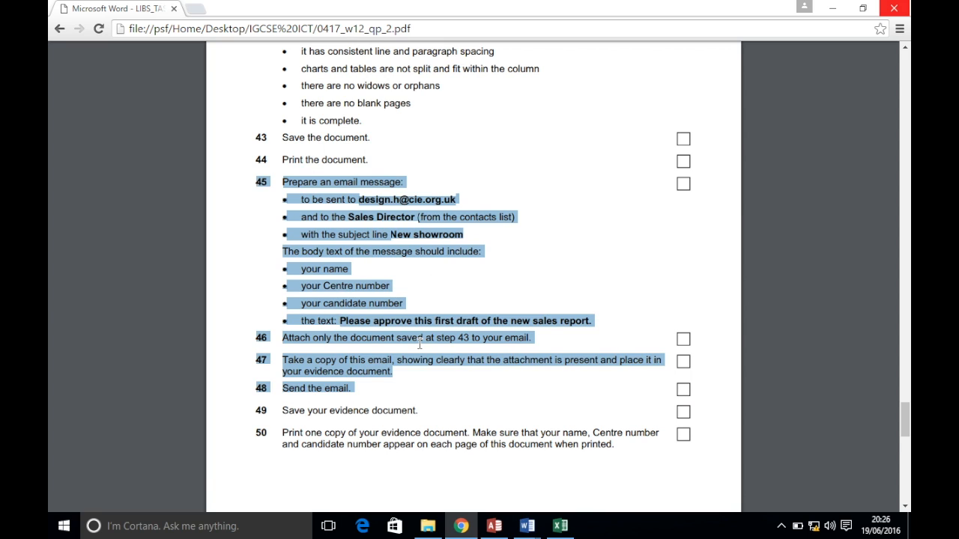
scroll(419, 343, "down", 3)
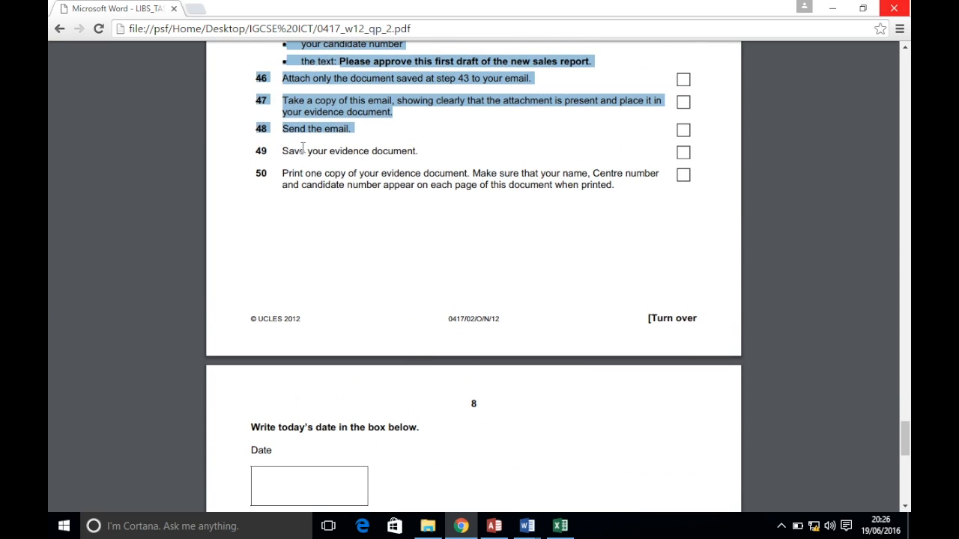
mouse_move(526, 520)
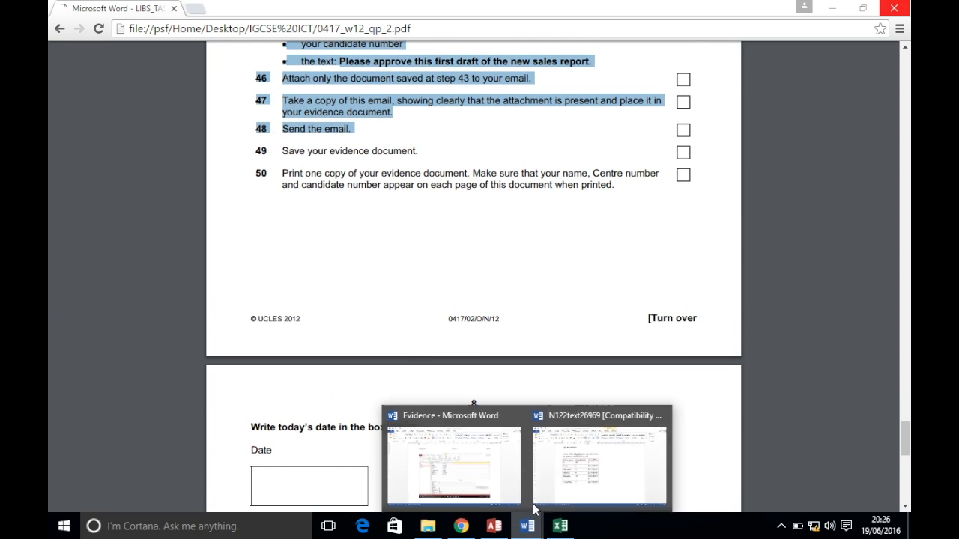
left_click(564, 477)
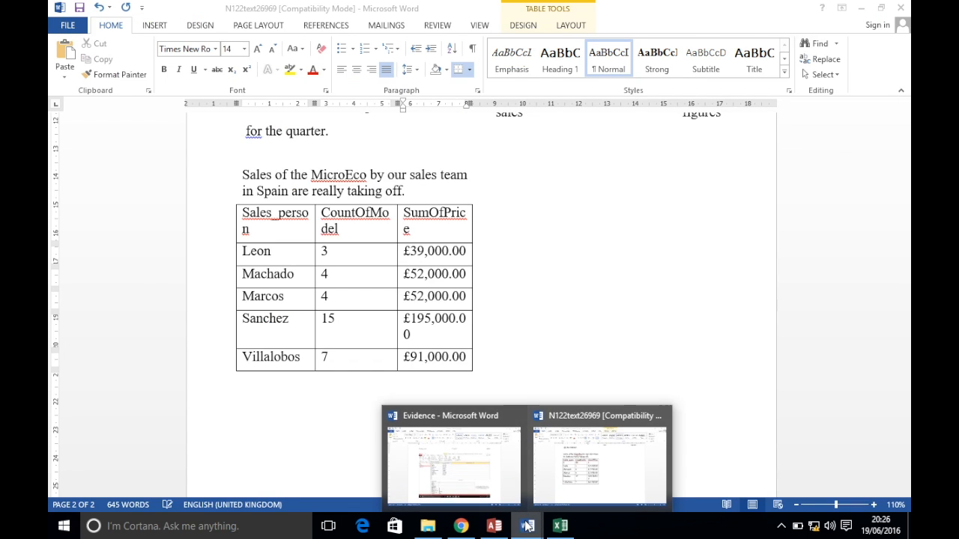
Print the Evidence document from Word's File > Print view
left_click(465, 475)
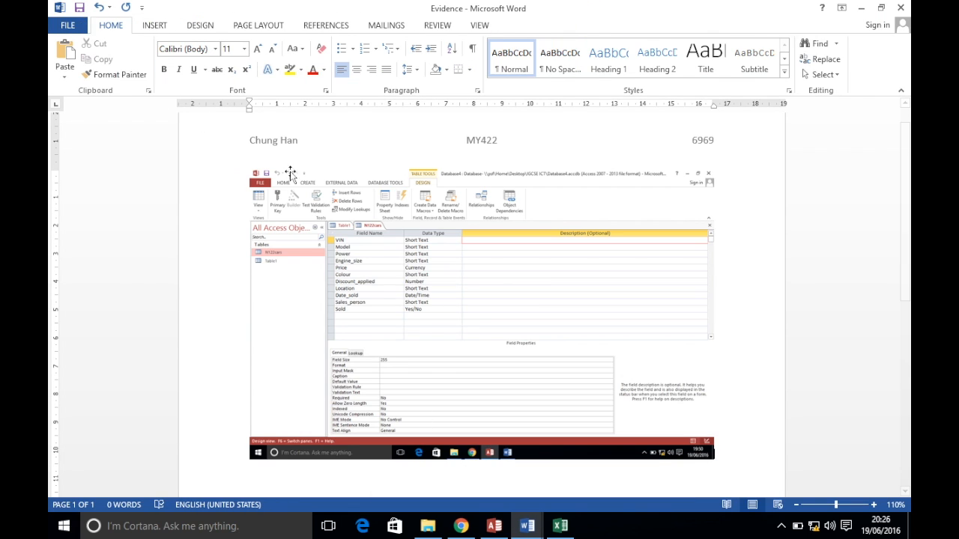
left_click(65, 30)
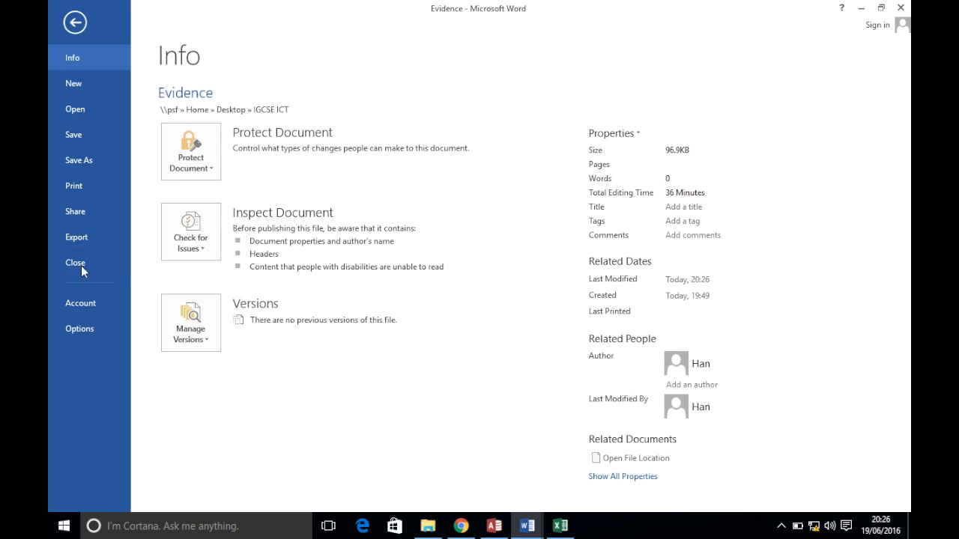
left_click(74, 188)
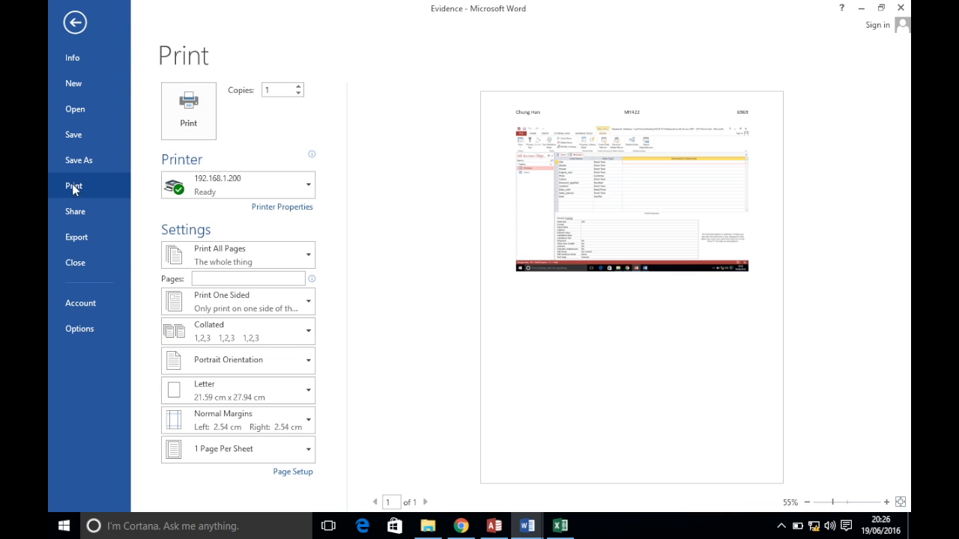
left_click(187, 123)
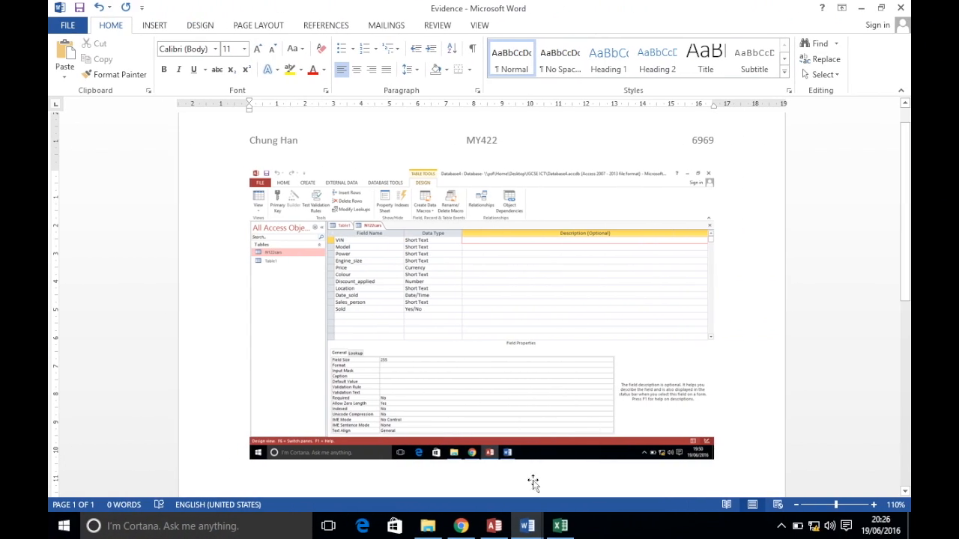
Return to the exam paper PDF in Chrome with Alt+Tab
left_click(493, 526)
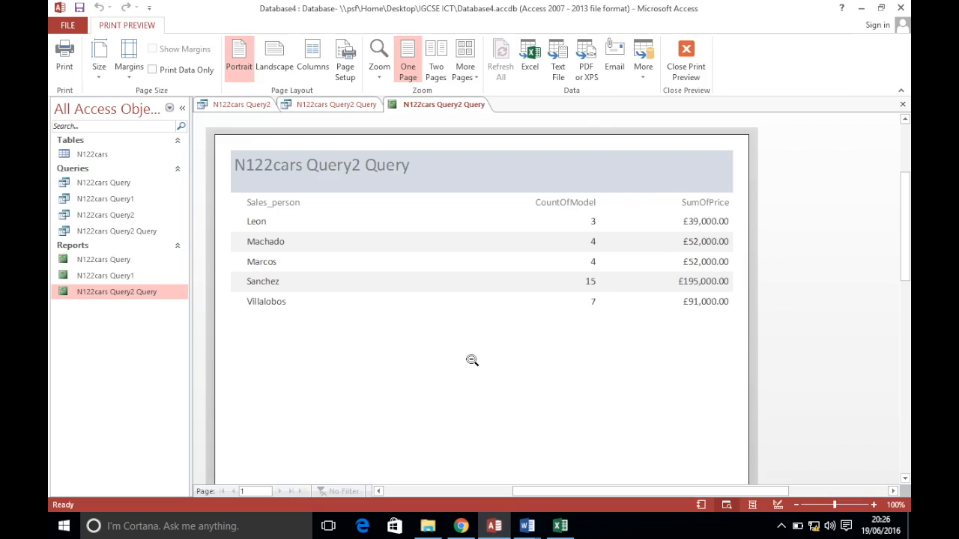
key("alt+Tab")
scroll(489, 371, "down", 3)
scroll(489, 371, "up", 20)
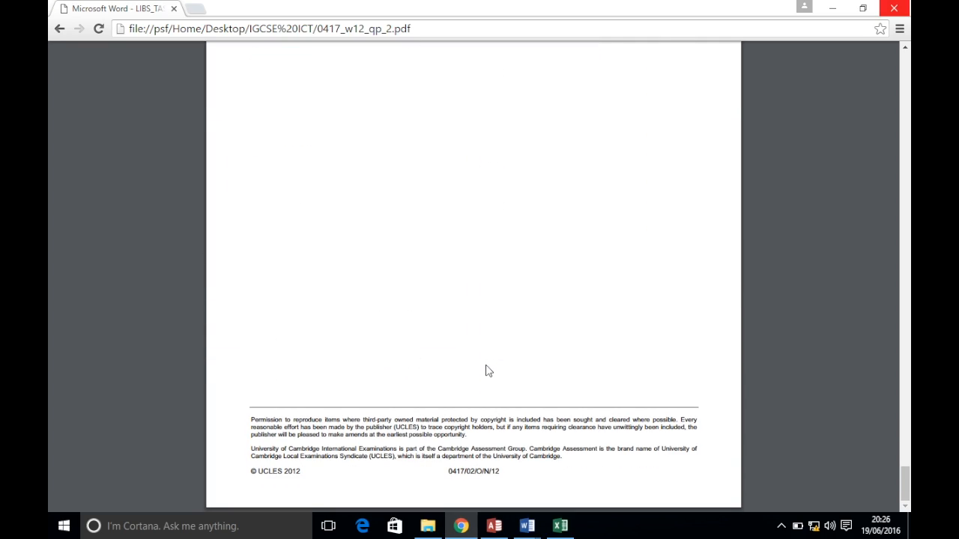